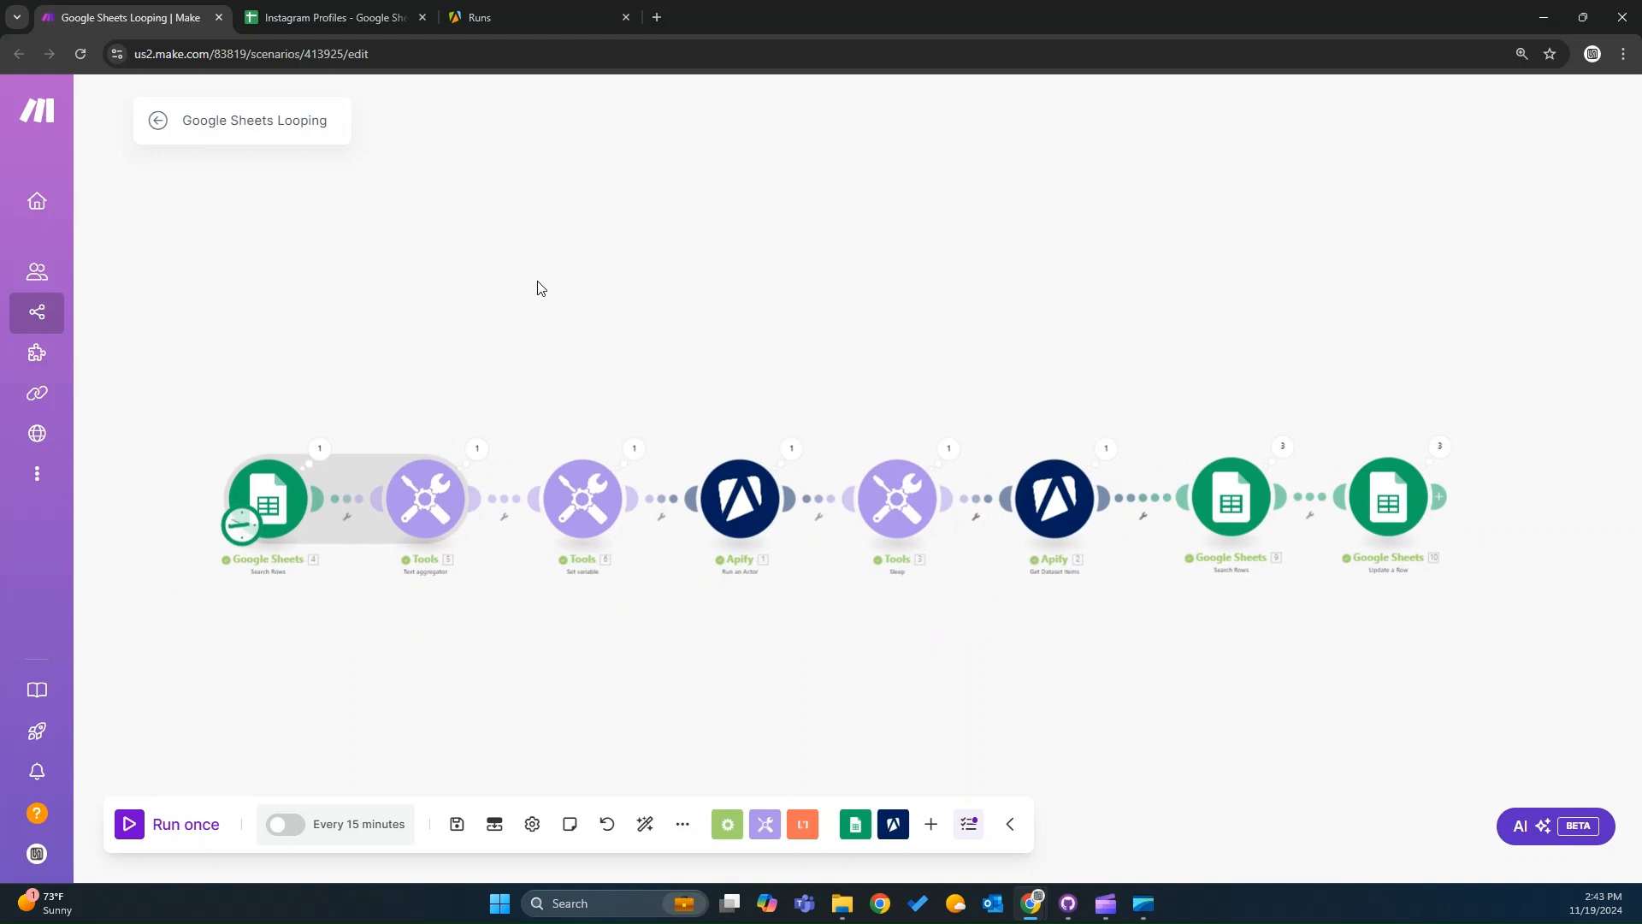
# Review the profile handles and stats in the Instagram Profiles sheet and the Apify runs list.
pyautogui.click(378, 25)
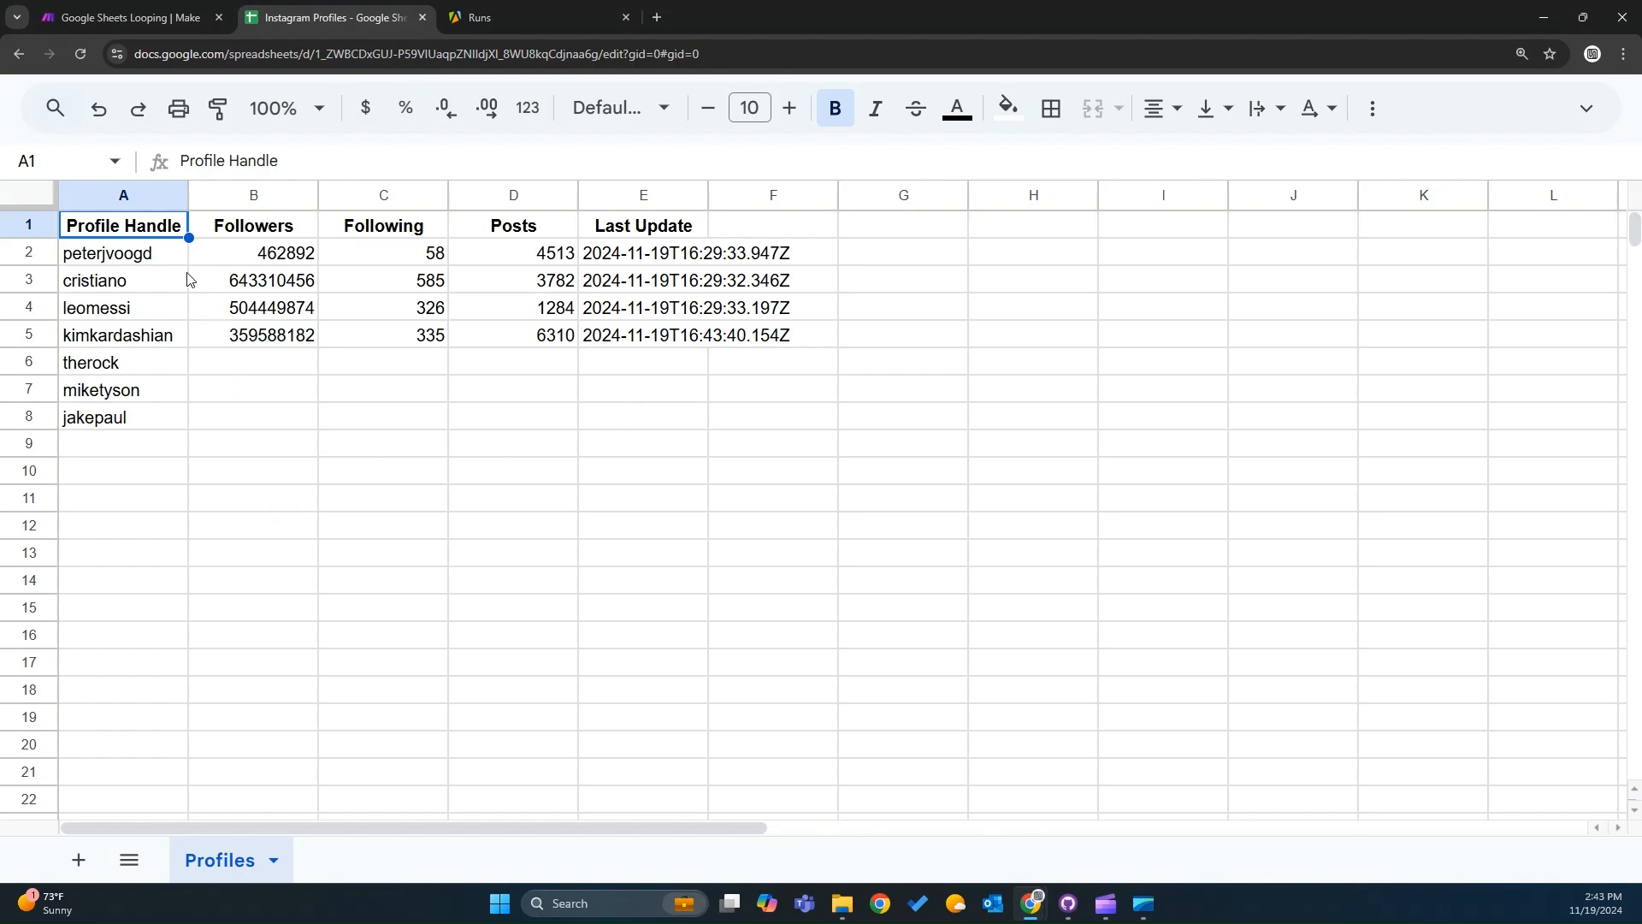
pyautogui.moveTo(135, 254); pyautogui.dragTo(121, 418)
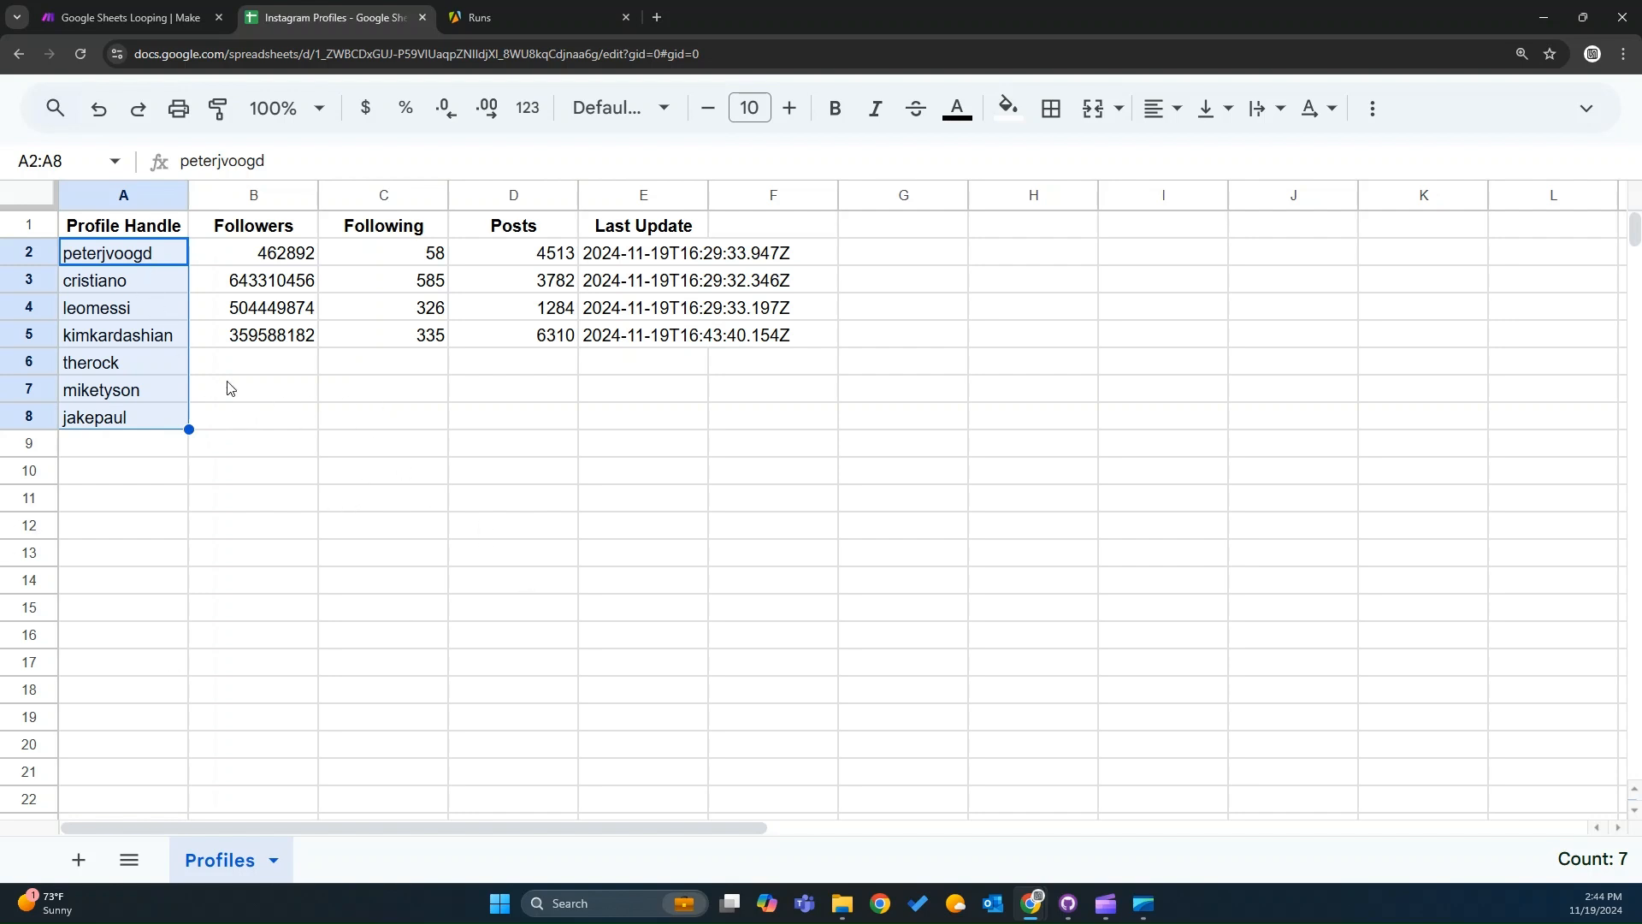
pyautogui.click(289, 337)
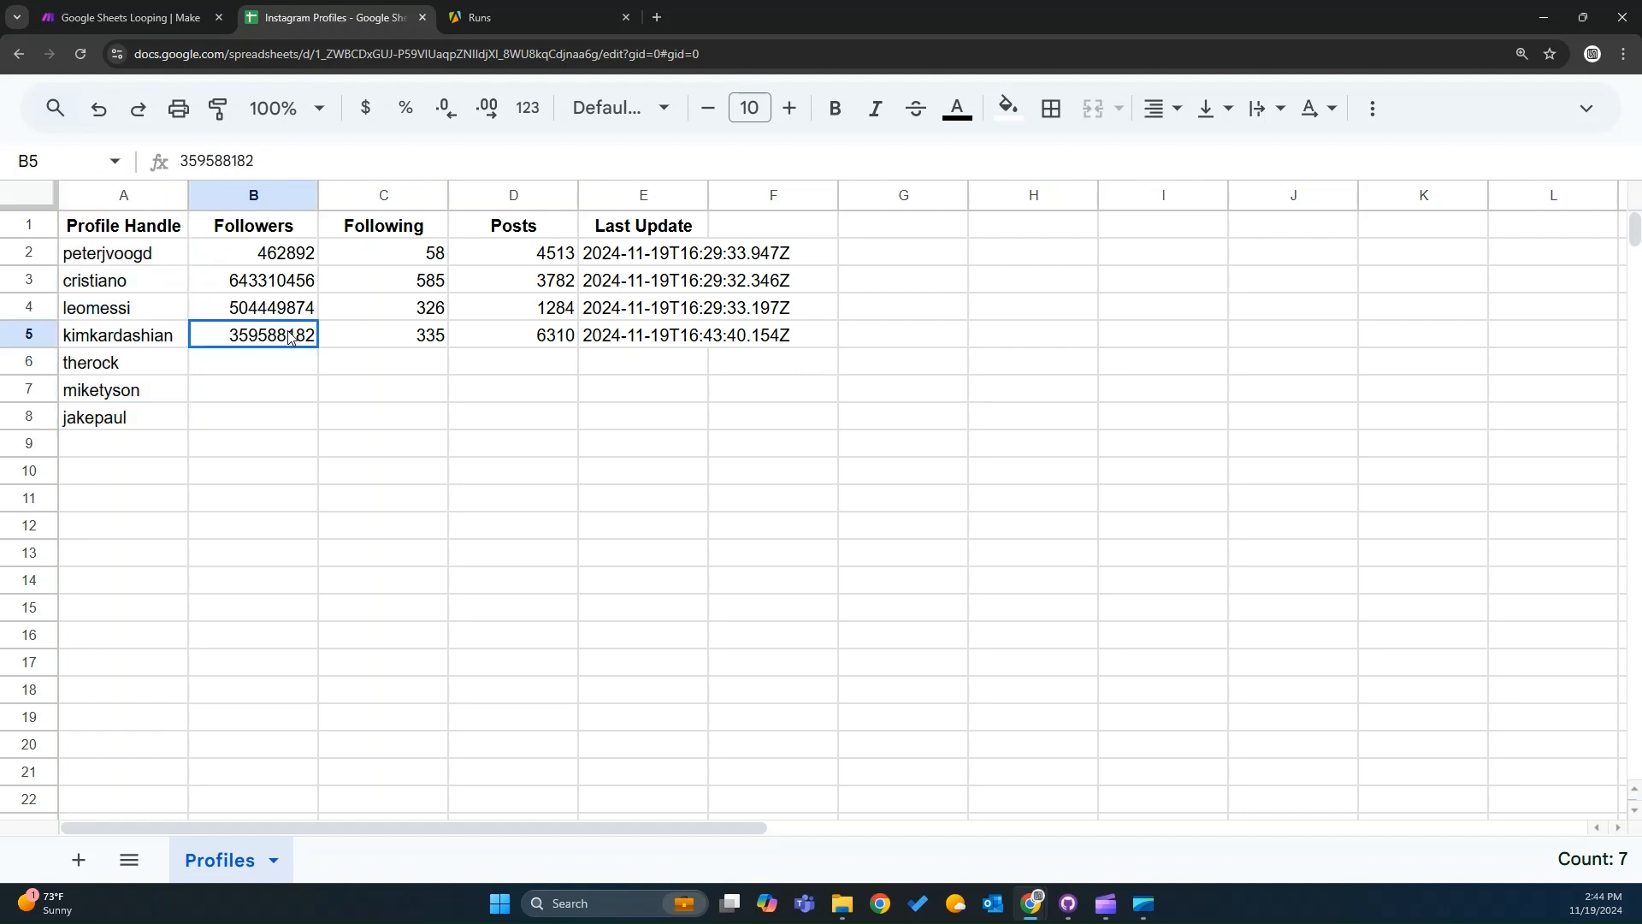
pyautogui.click(381, 339)
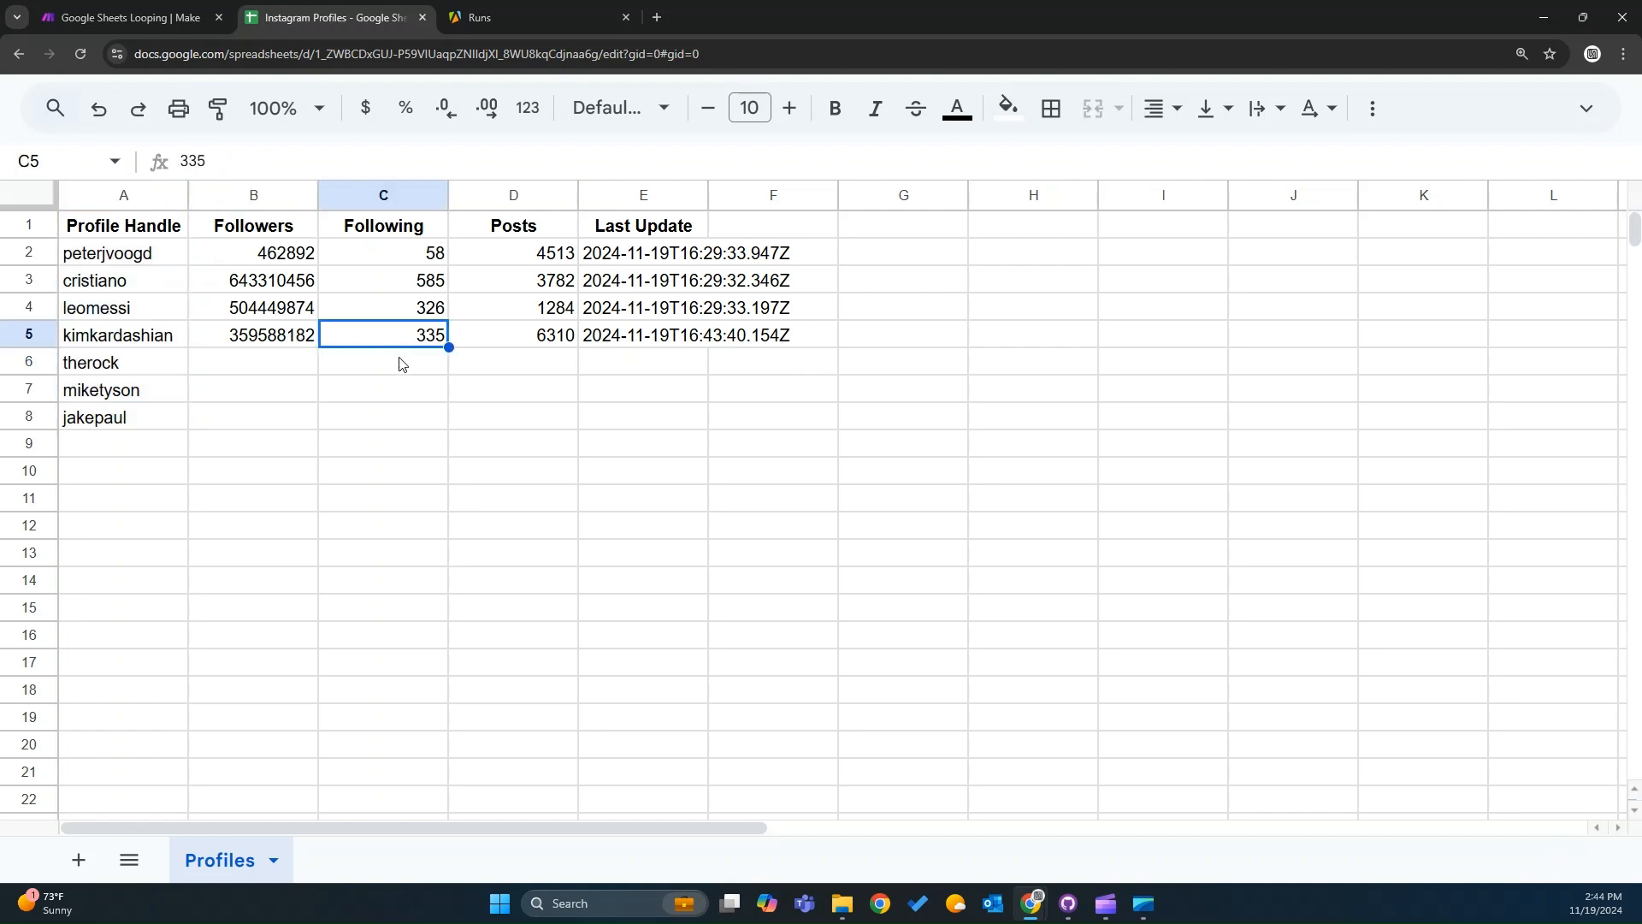
pyautogui.click(548, 336)
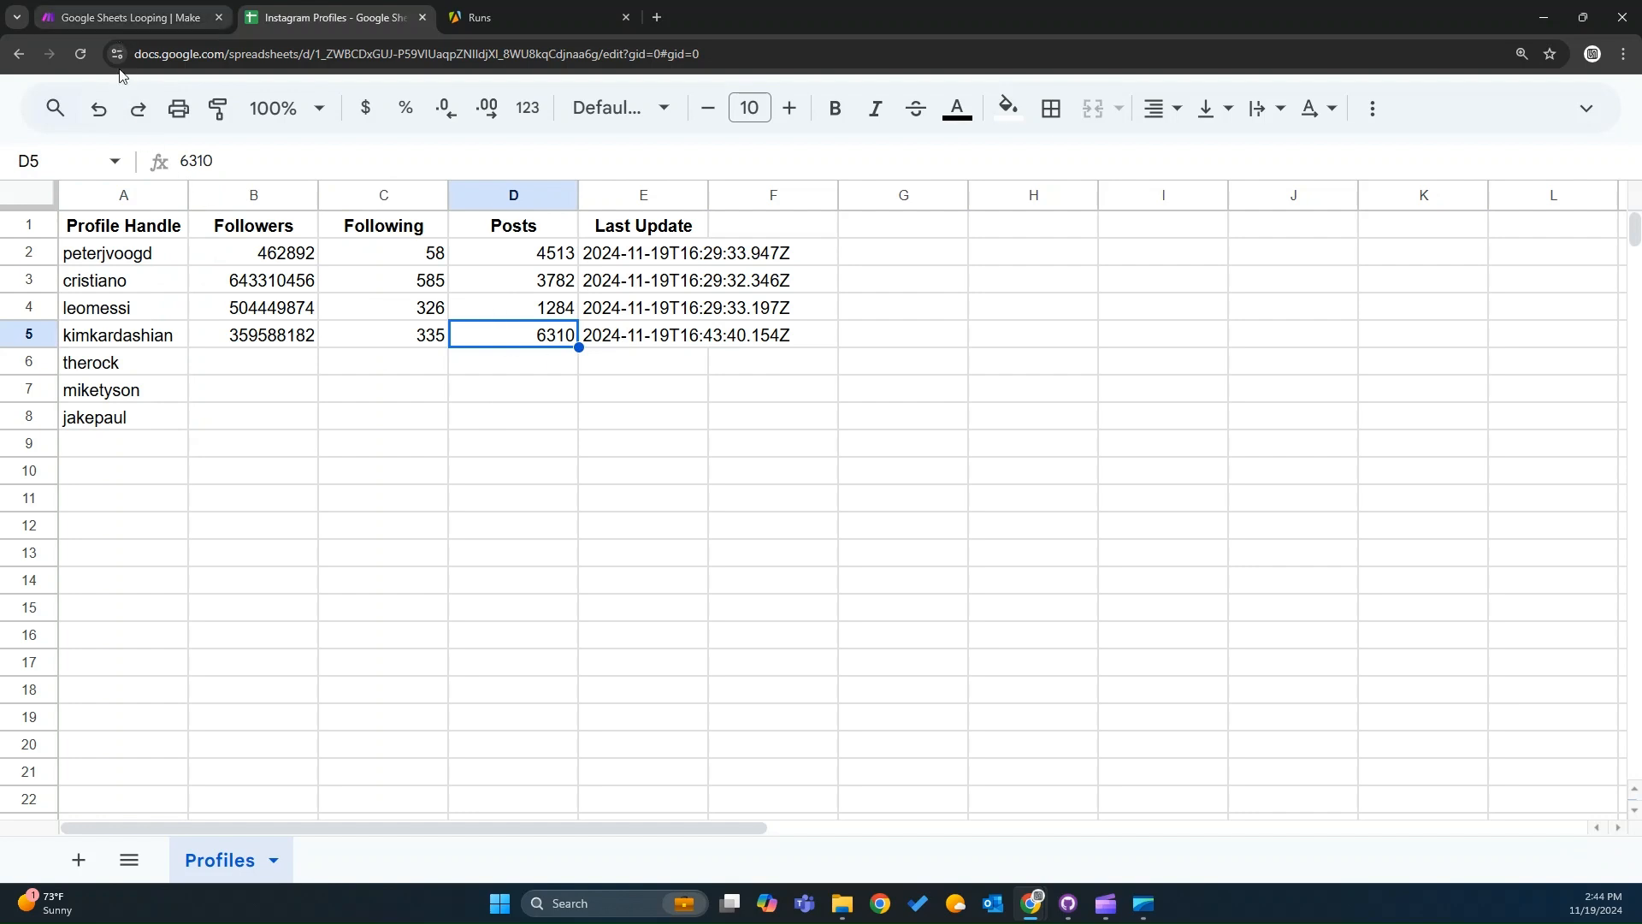
pyautogui.press('Home')
pyautogui.click(111, 4)
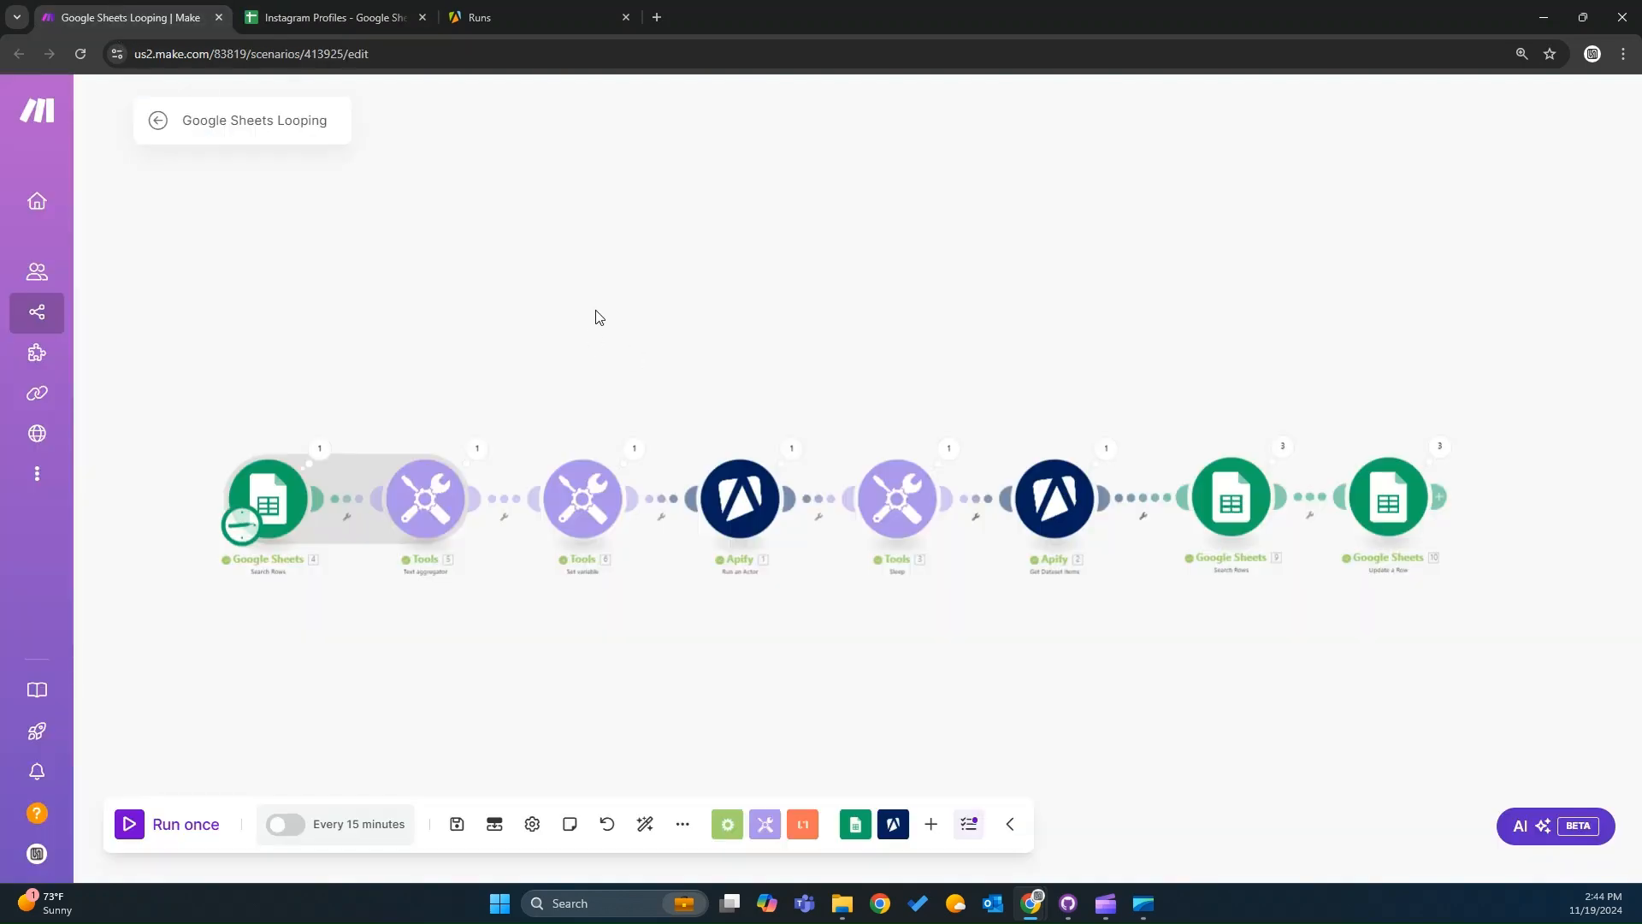
pyautogui.click(547, 12)
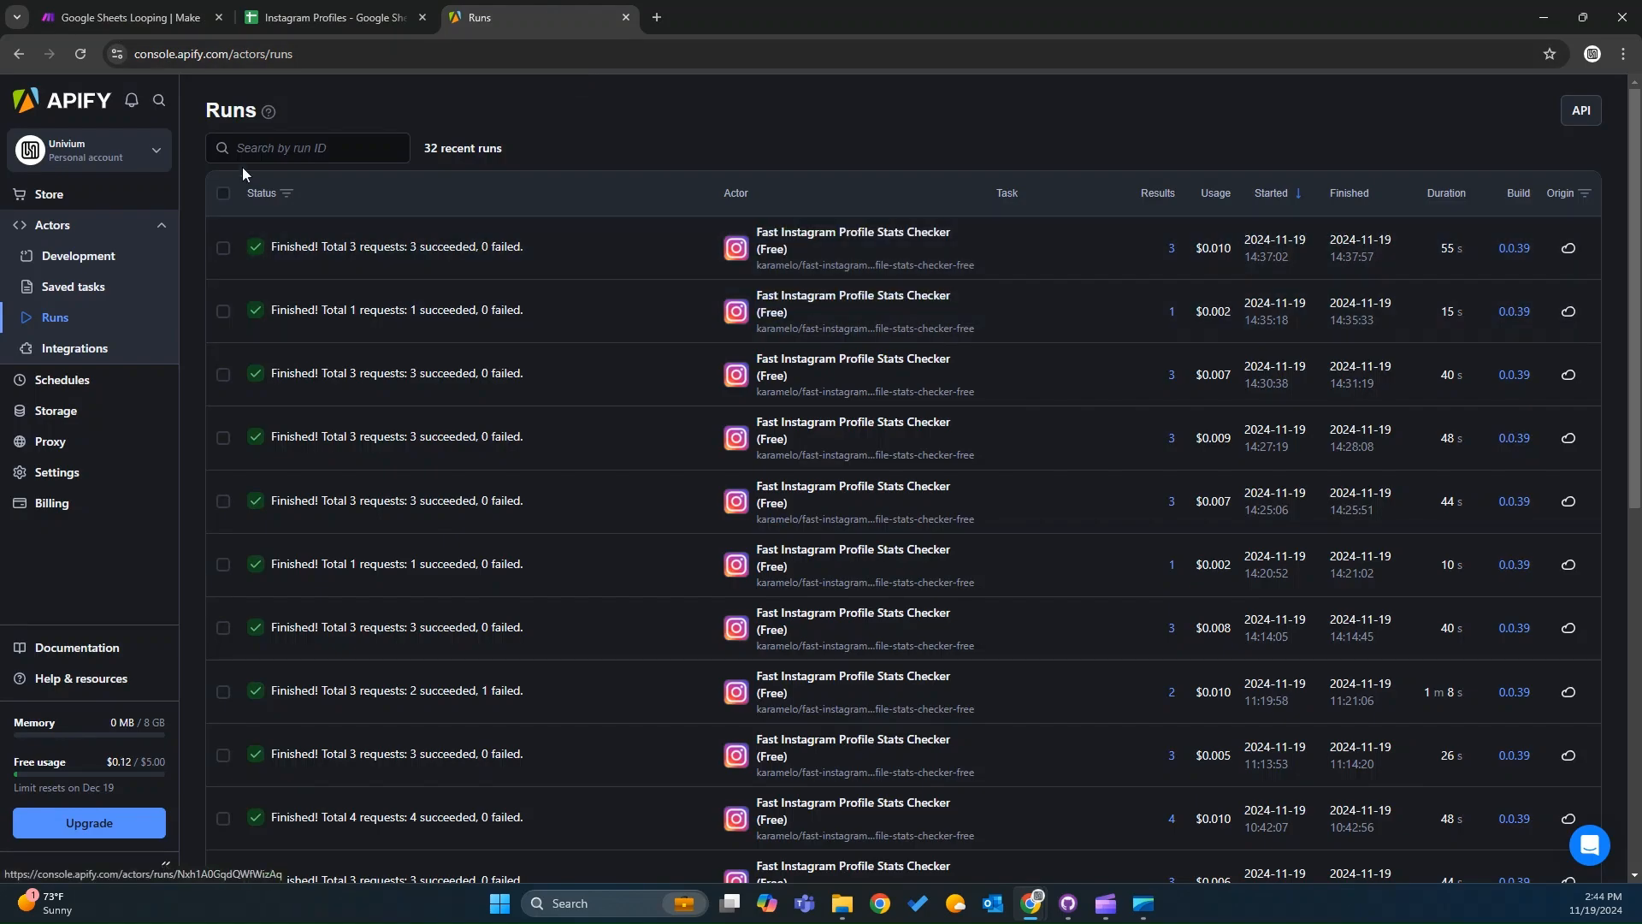
pyautogui.click(144, 20)
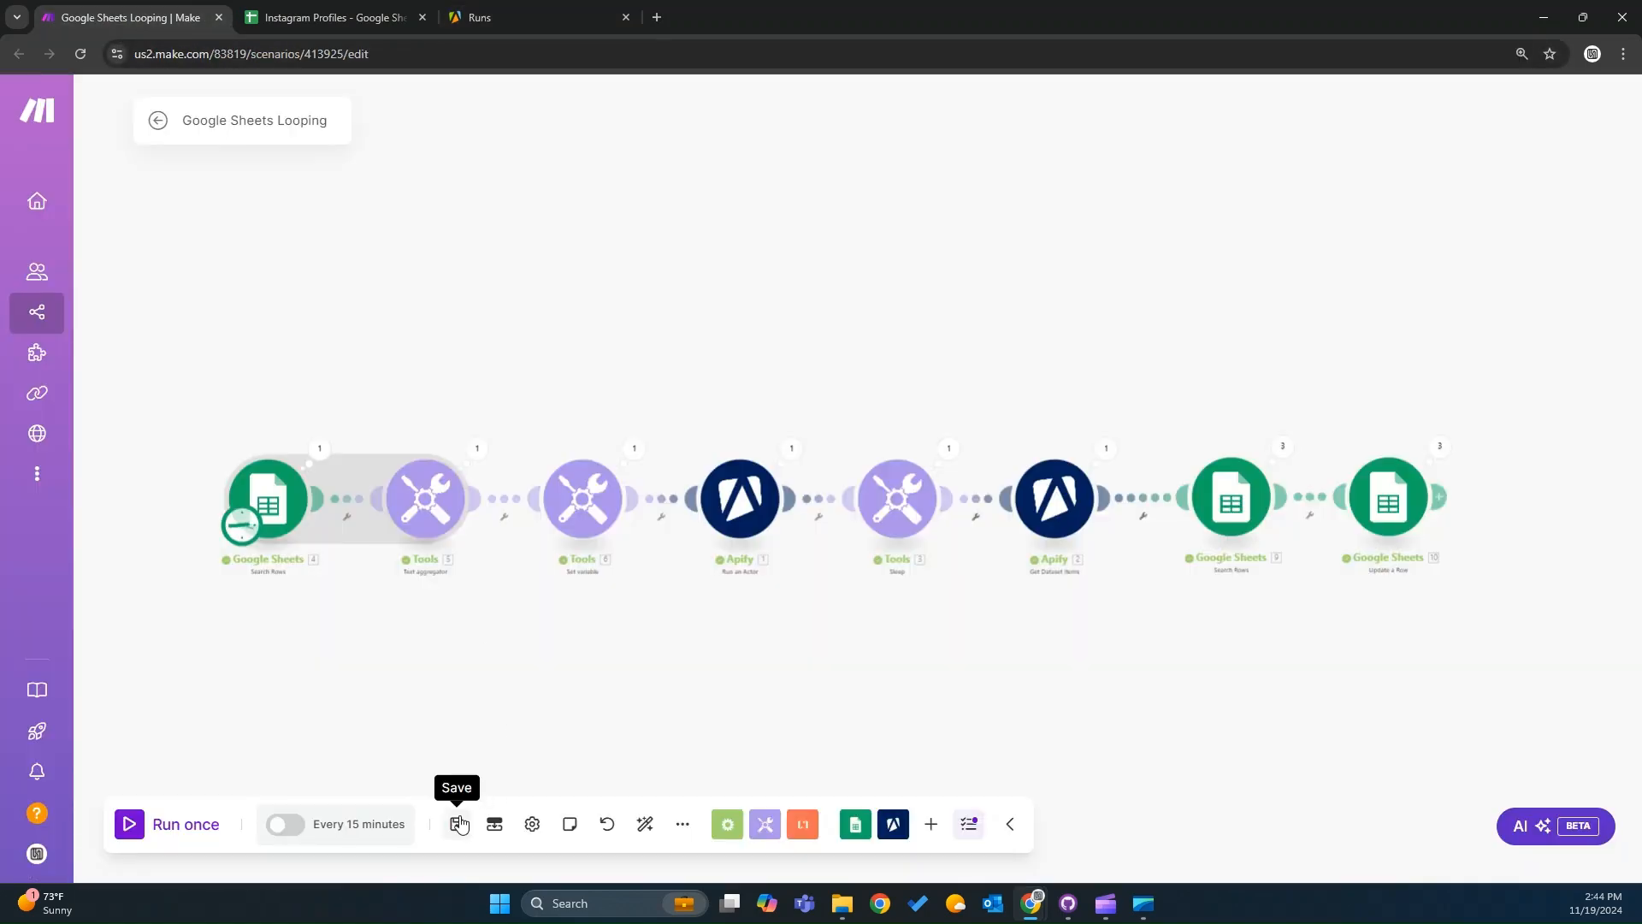
# Save the Google Sheets Looping scenario and run it once.
pyautogui.click(457, 823)
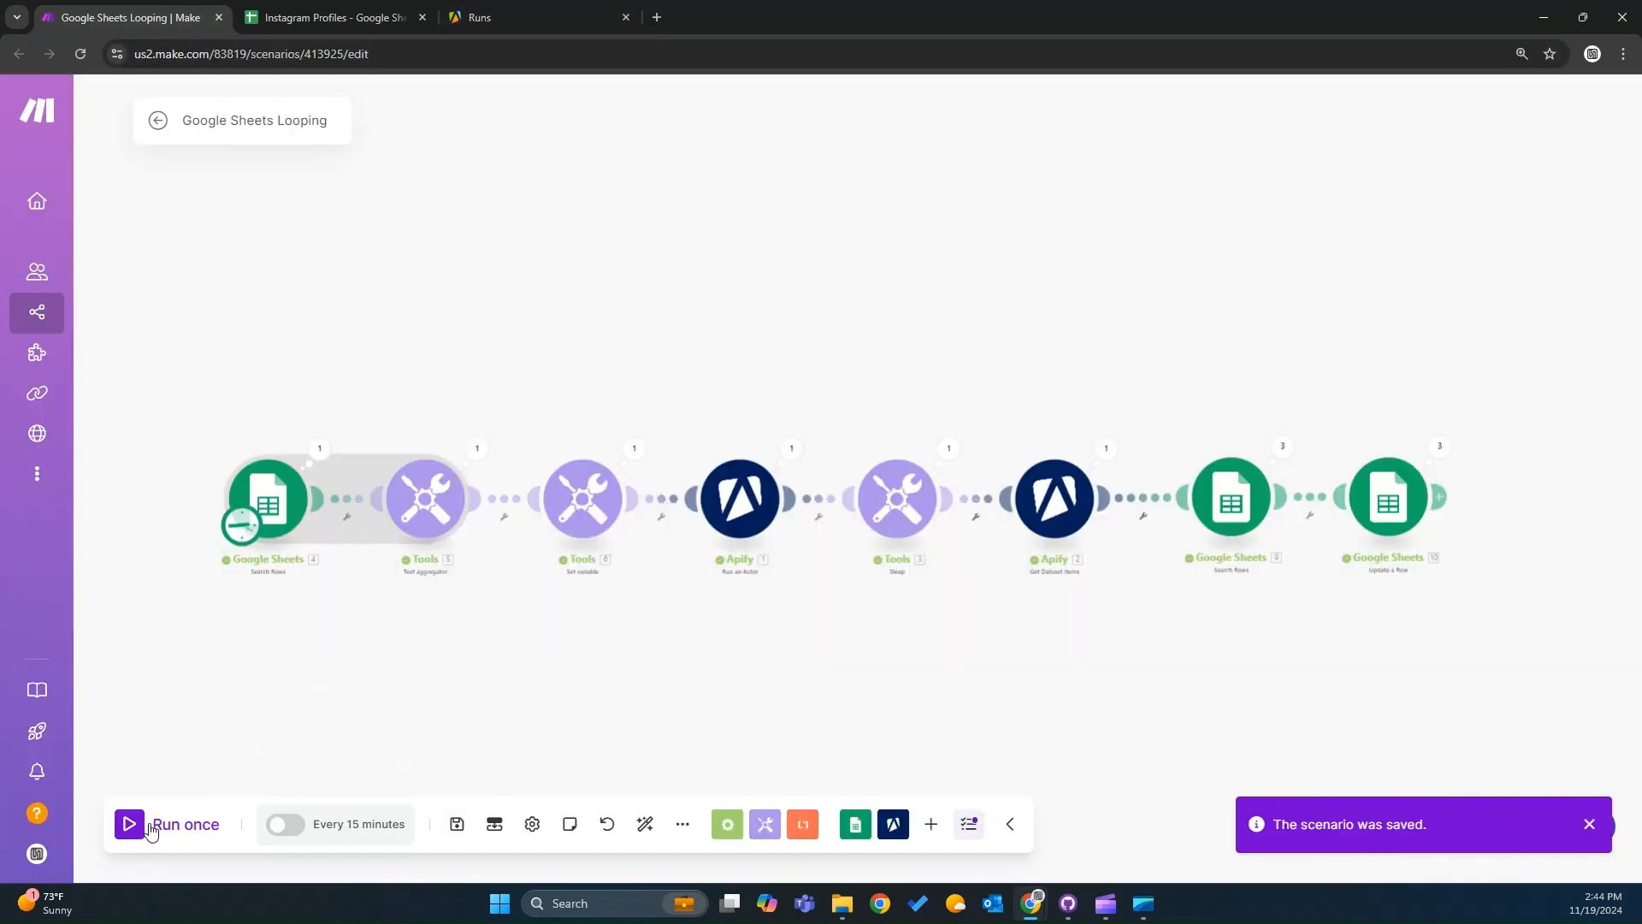
pyautogui.click(304, 17)
pyautogui.click(137, 17)
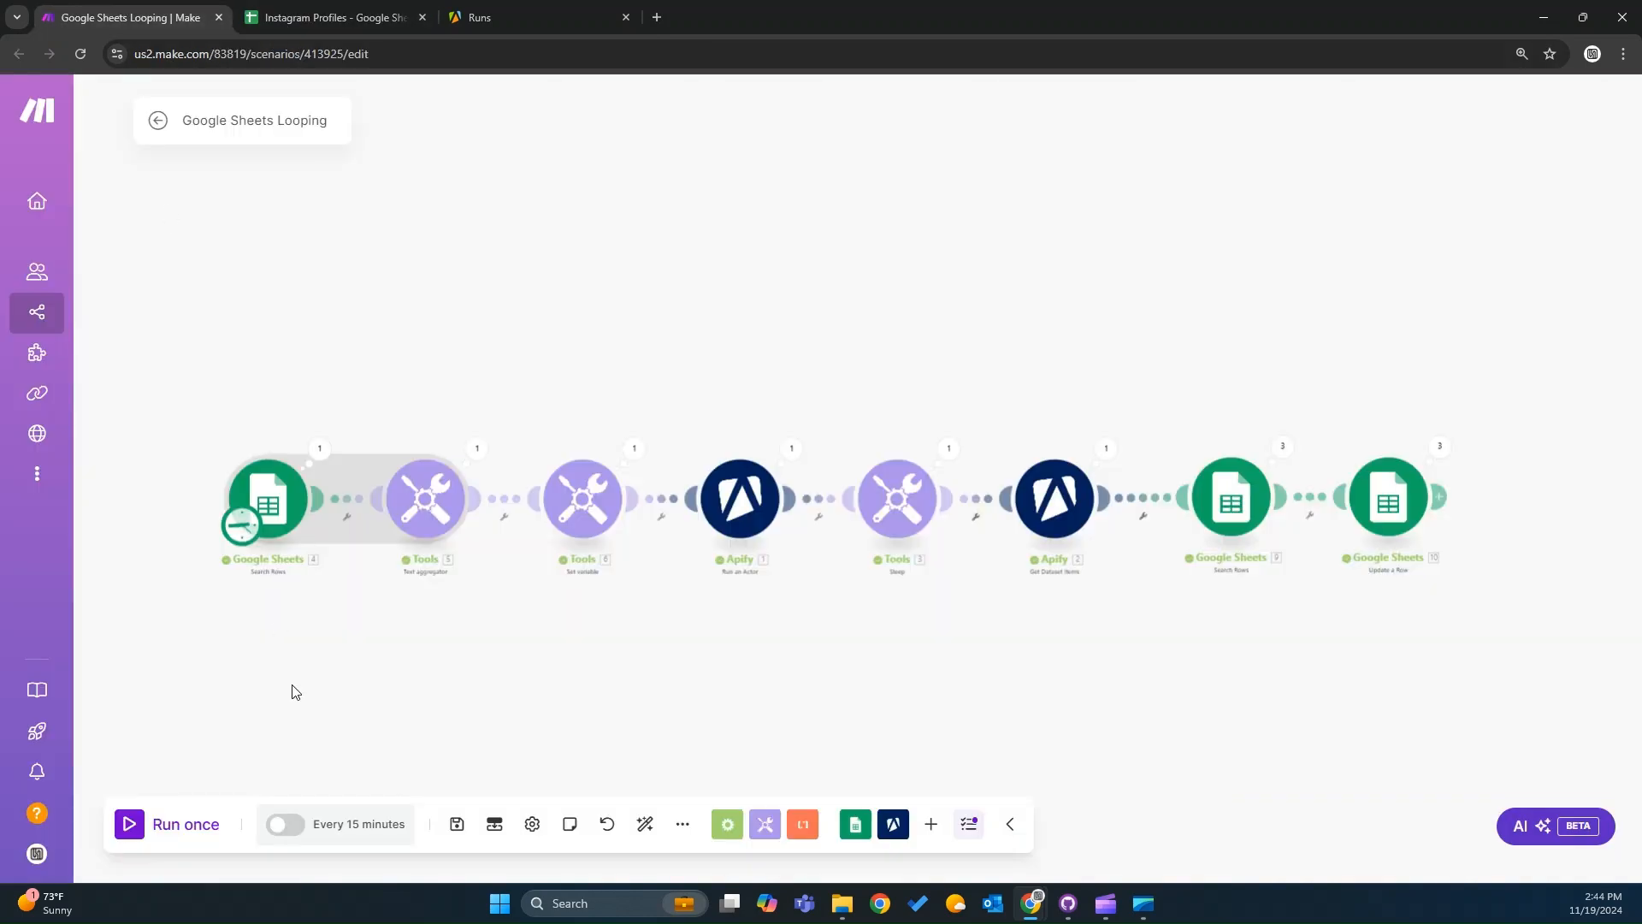
pyautogui.click(150, 823)
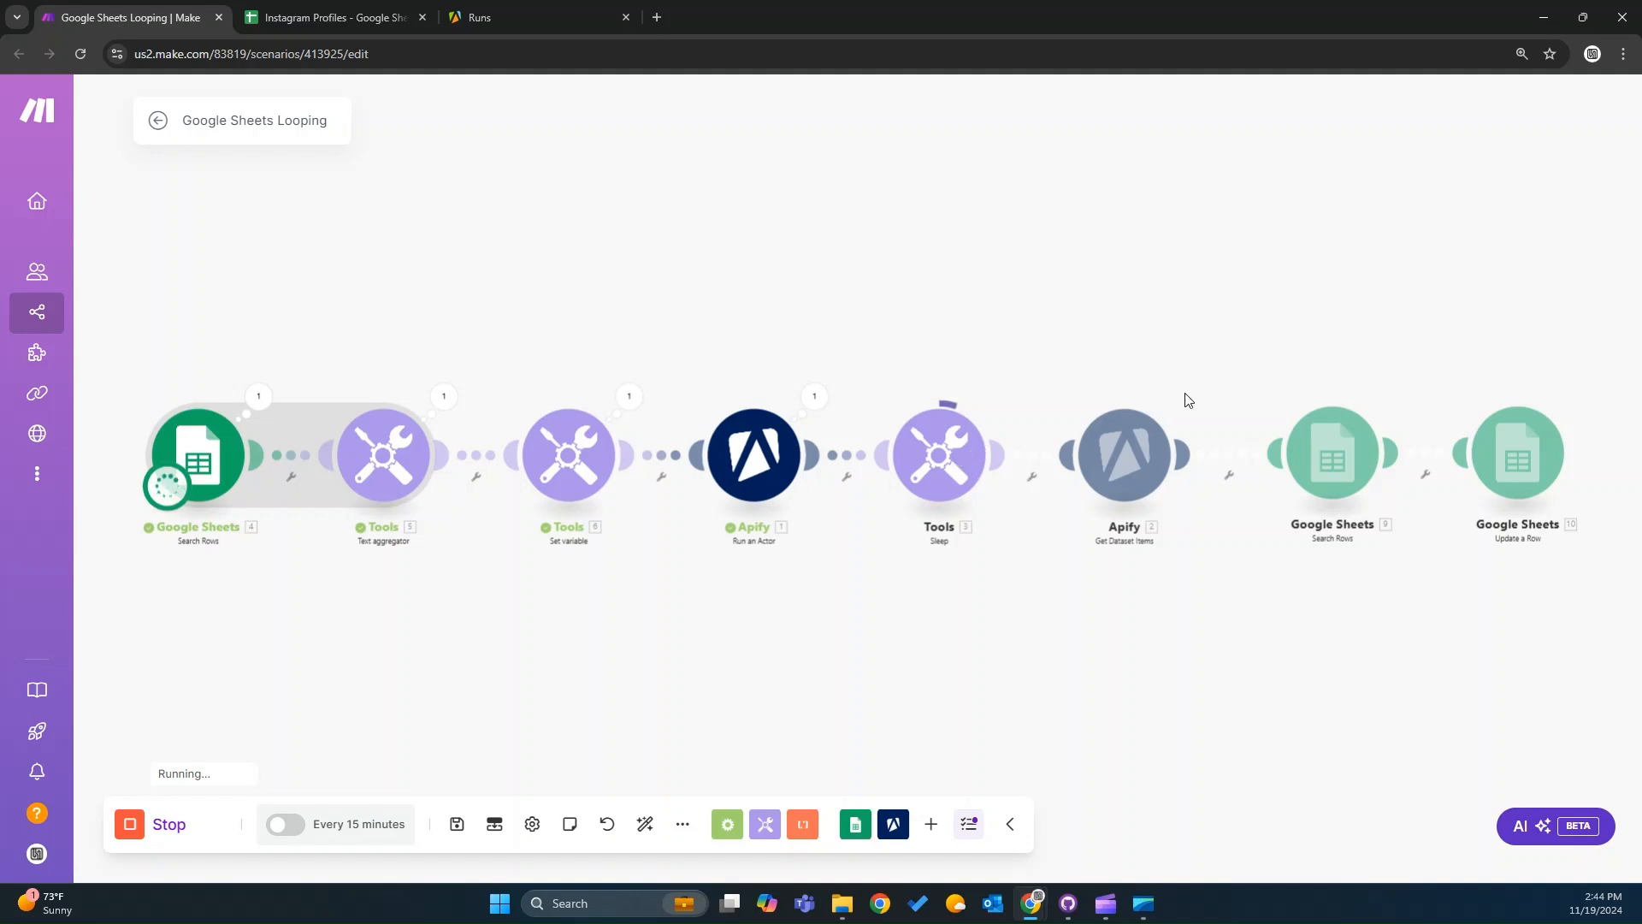
# Check the latest Apify run and the newly filled rows in the Instagram Profiles sheet.
pyautogui.click(479, 17)
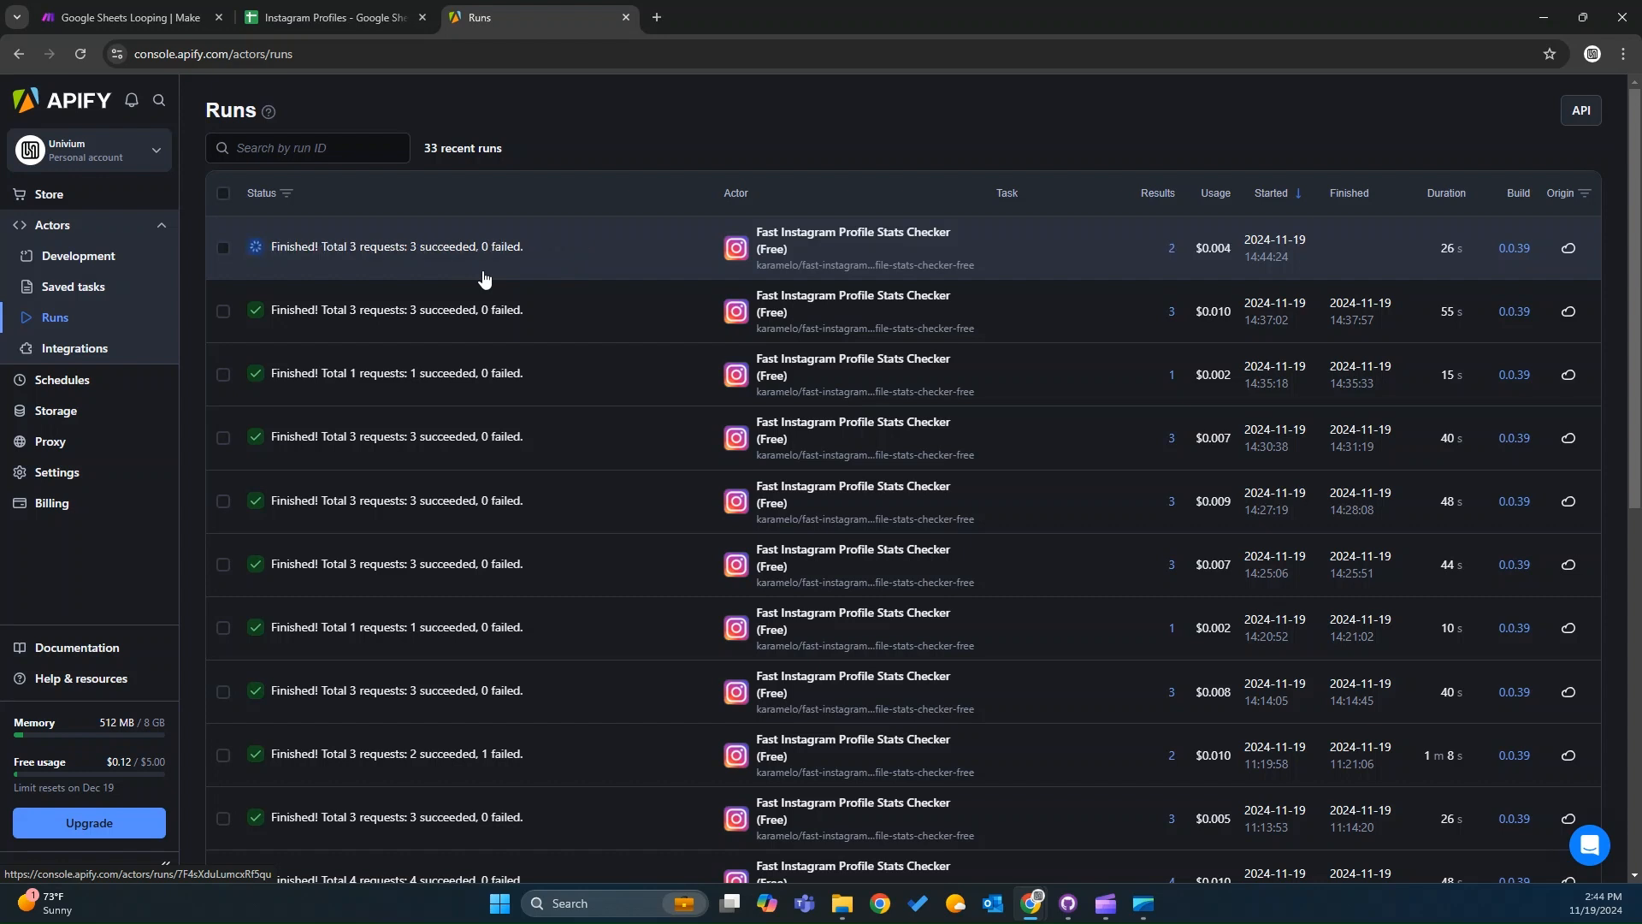
pyautogui.click(141, 21)
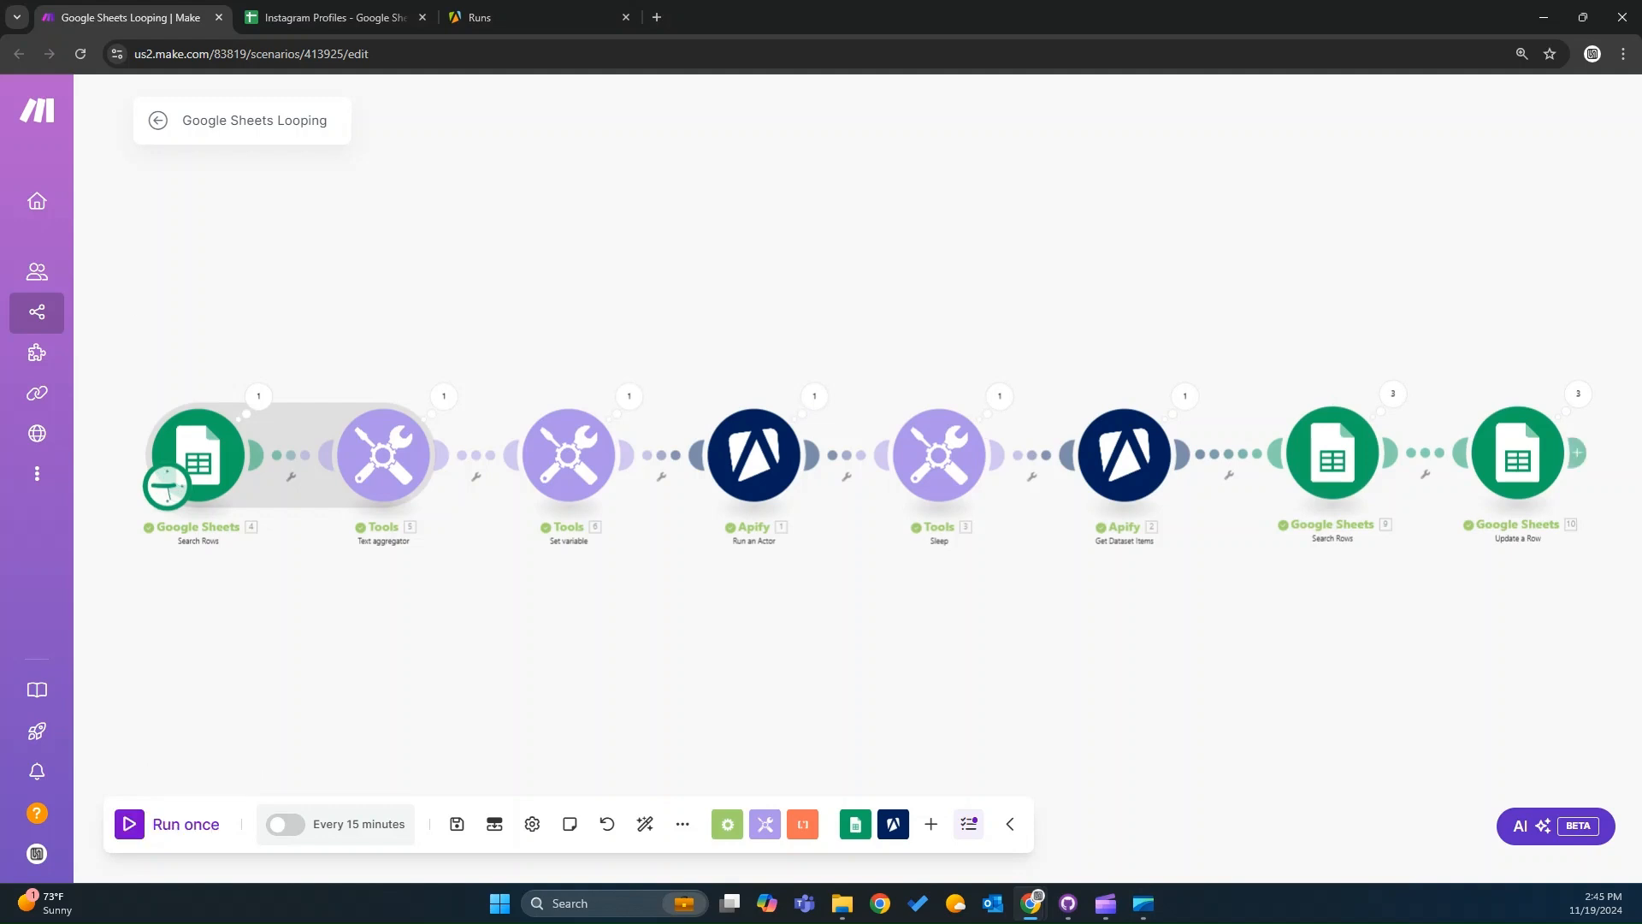
pyautogui.click(336, 18)
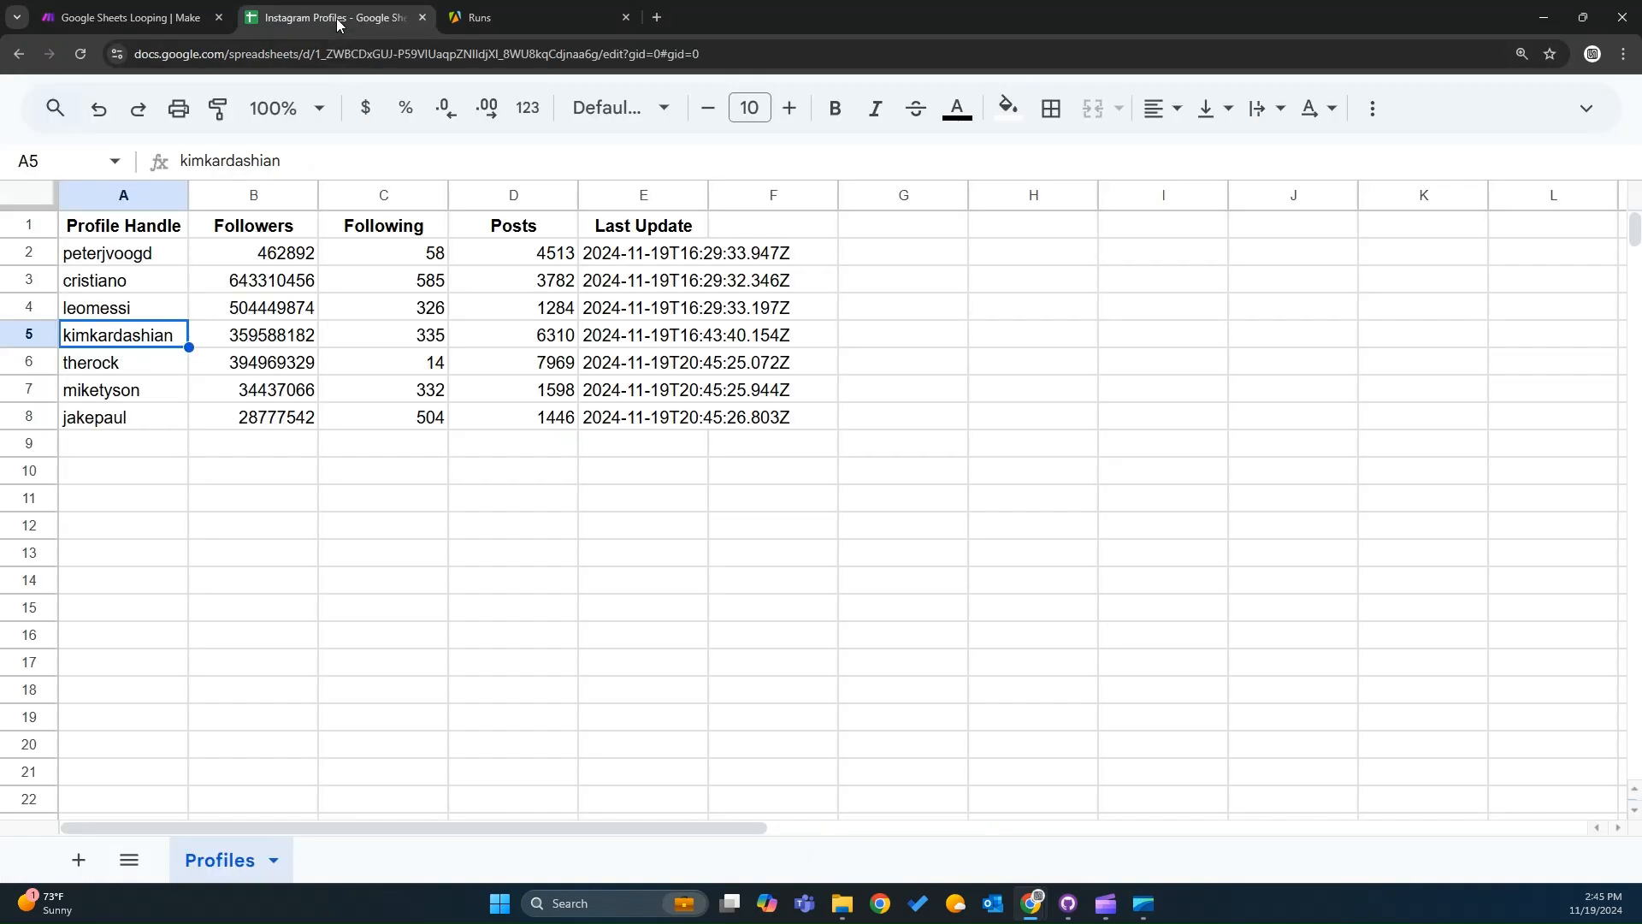
pyautogui.click(262, 369)
pyautogui.click(351, 367)
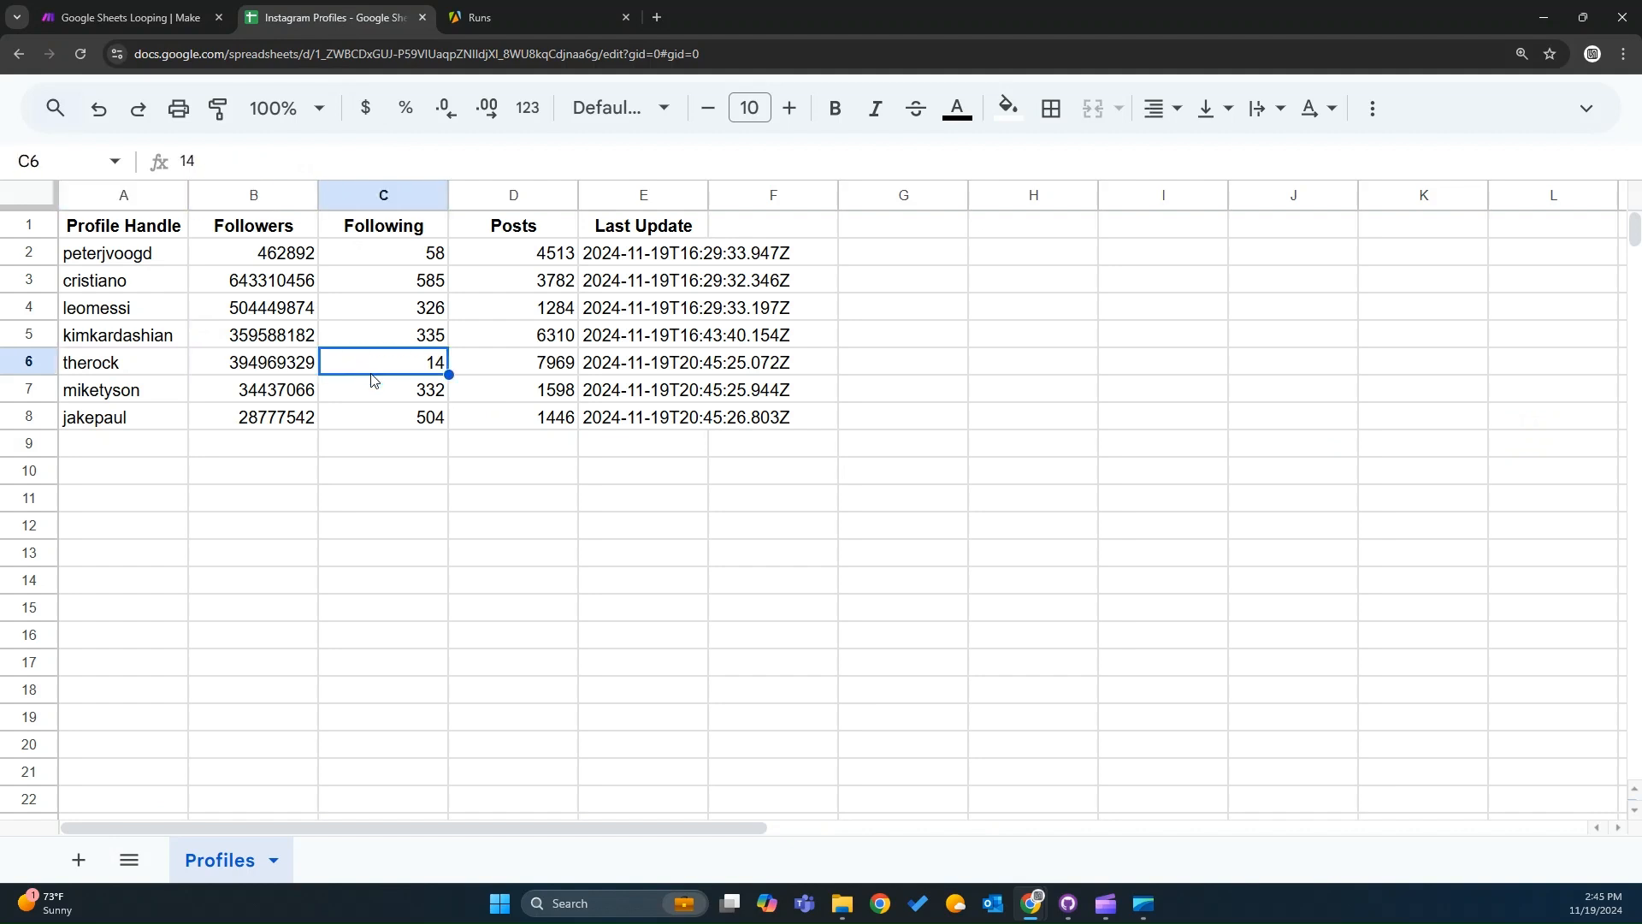
pyautogui.click(523, 370)
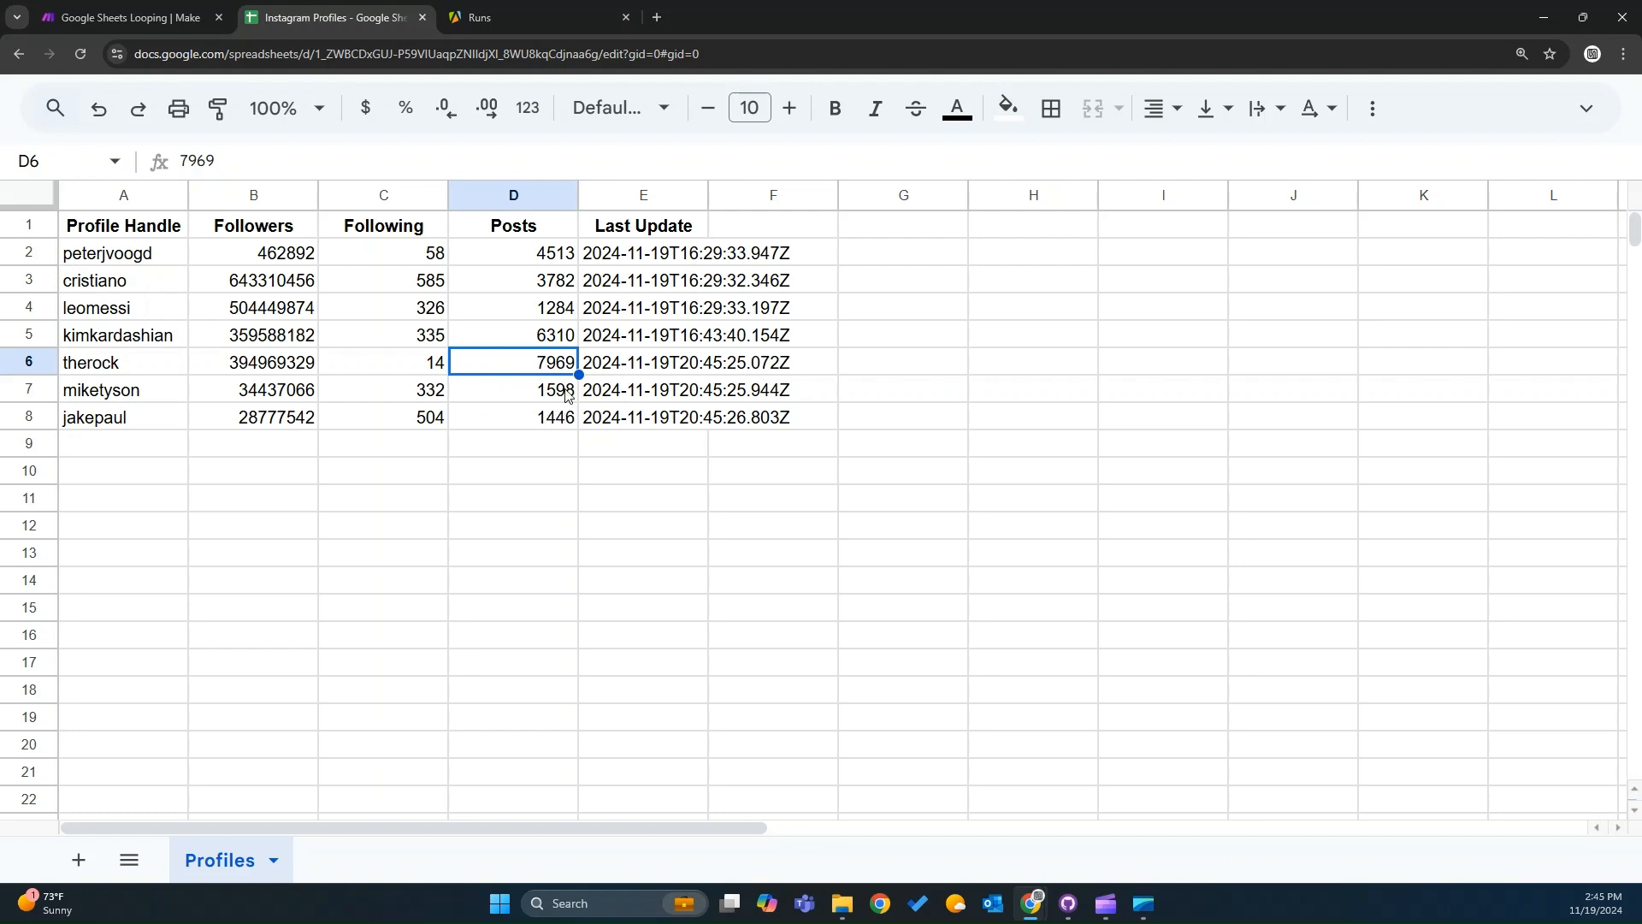
pyautogui.moveTo(547, 393); pyautogui.dragTo(276, 396)
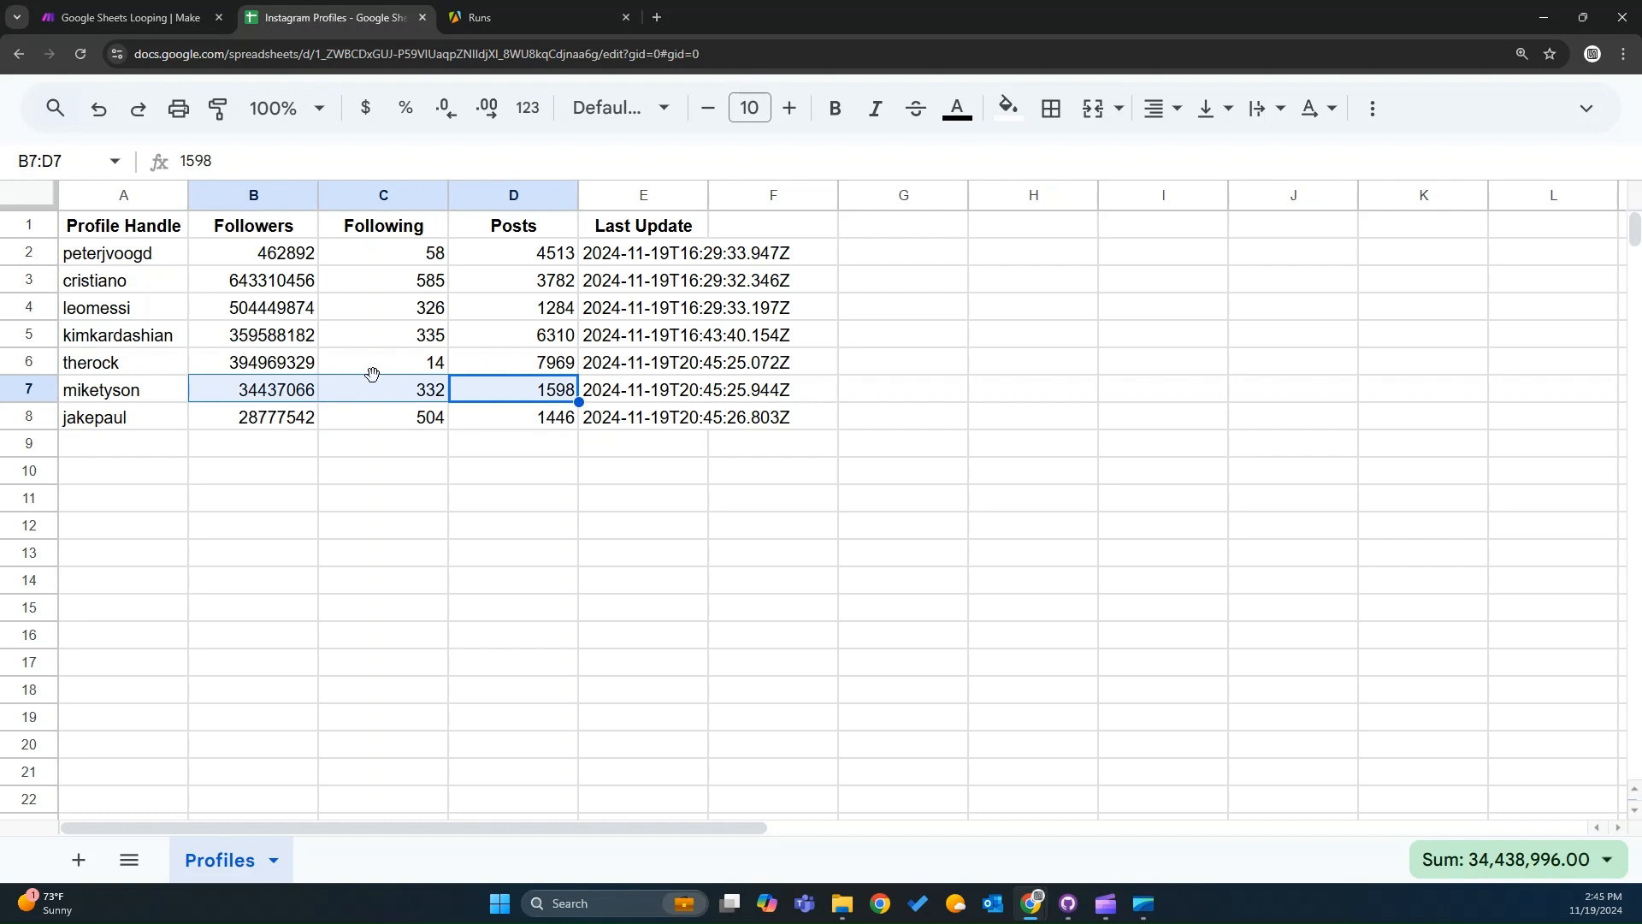
pyautogui.click(410, 391)
pyautogui.click(309, 393)
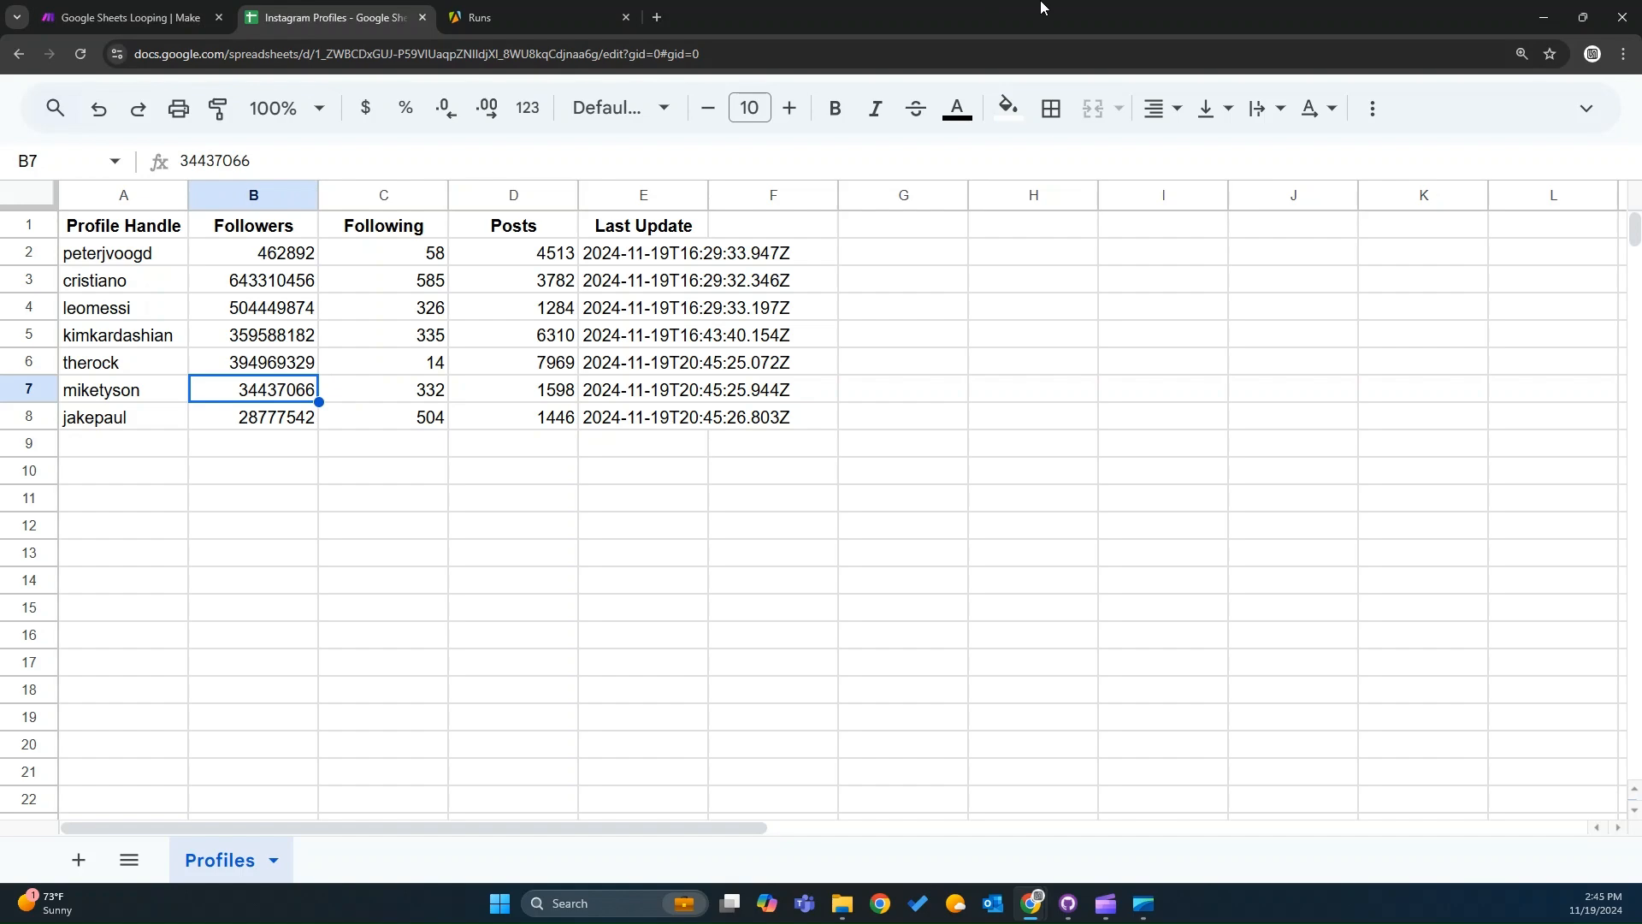
# Switch to the browser window with the Instagram Data Pull scenario and review the InstaProfiles sheet.
pyautogui.moveTo(1042, 8); pyautogui.dragTo(0, 331)
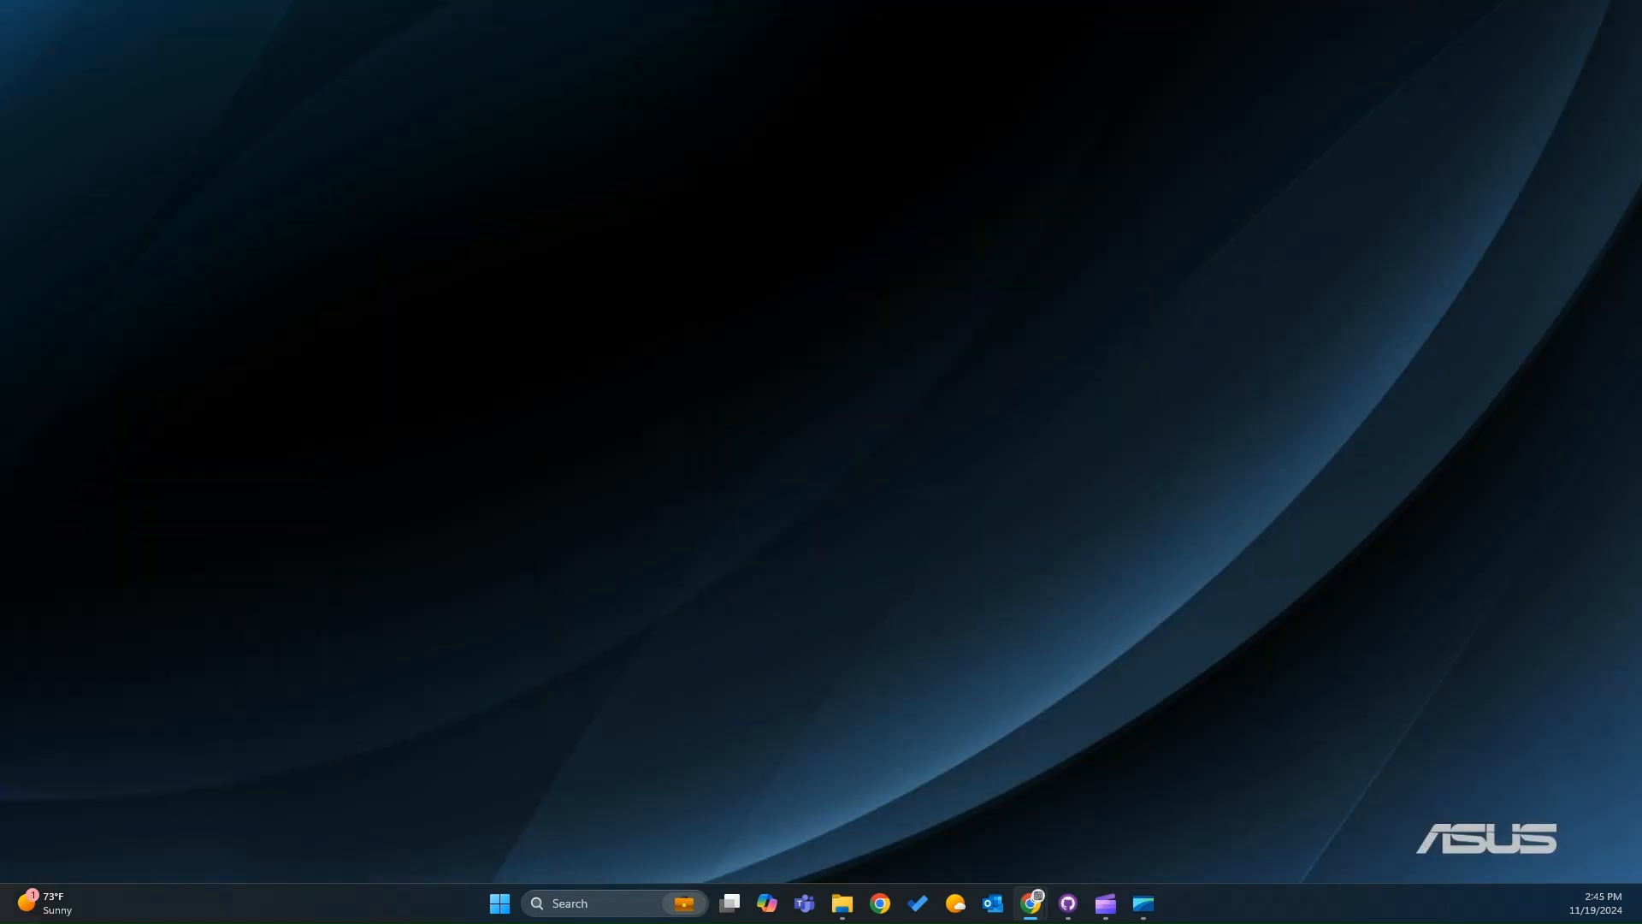
pyautogui.moveTo(145, 342); pyautogui.dragTo(1083, 7)
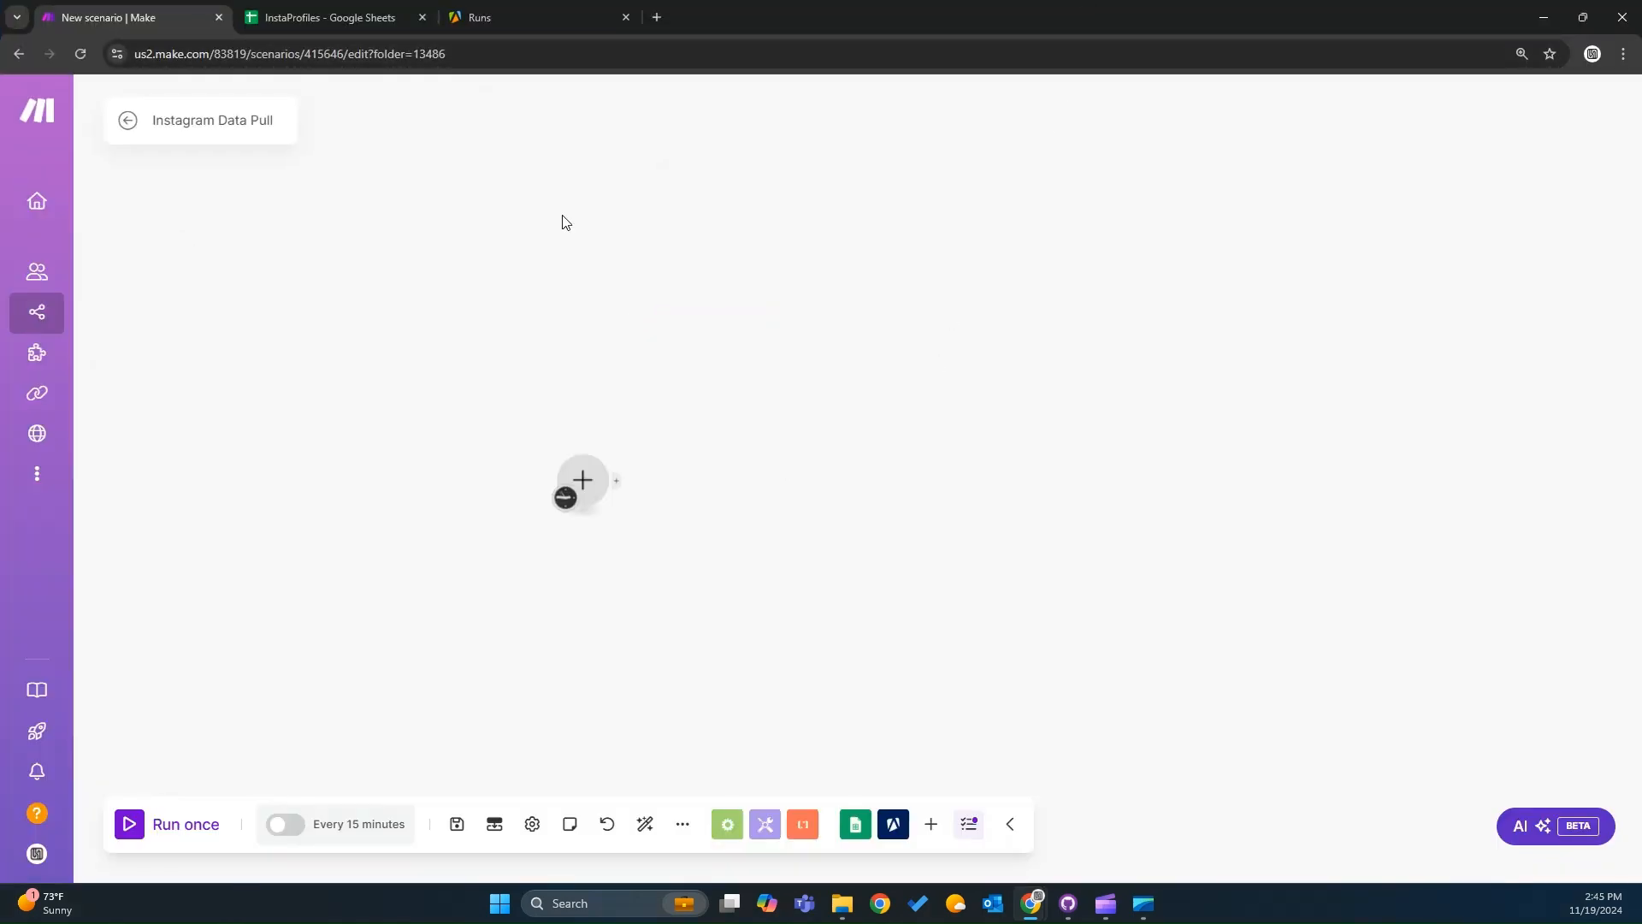
pyautogui.click(366, 19)
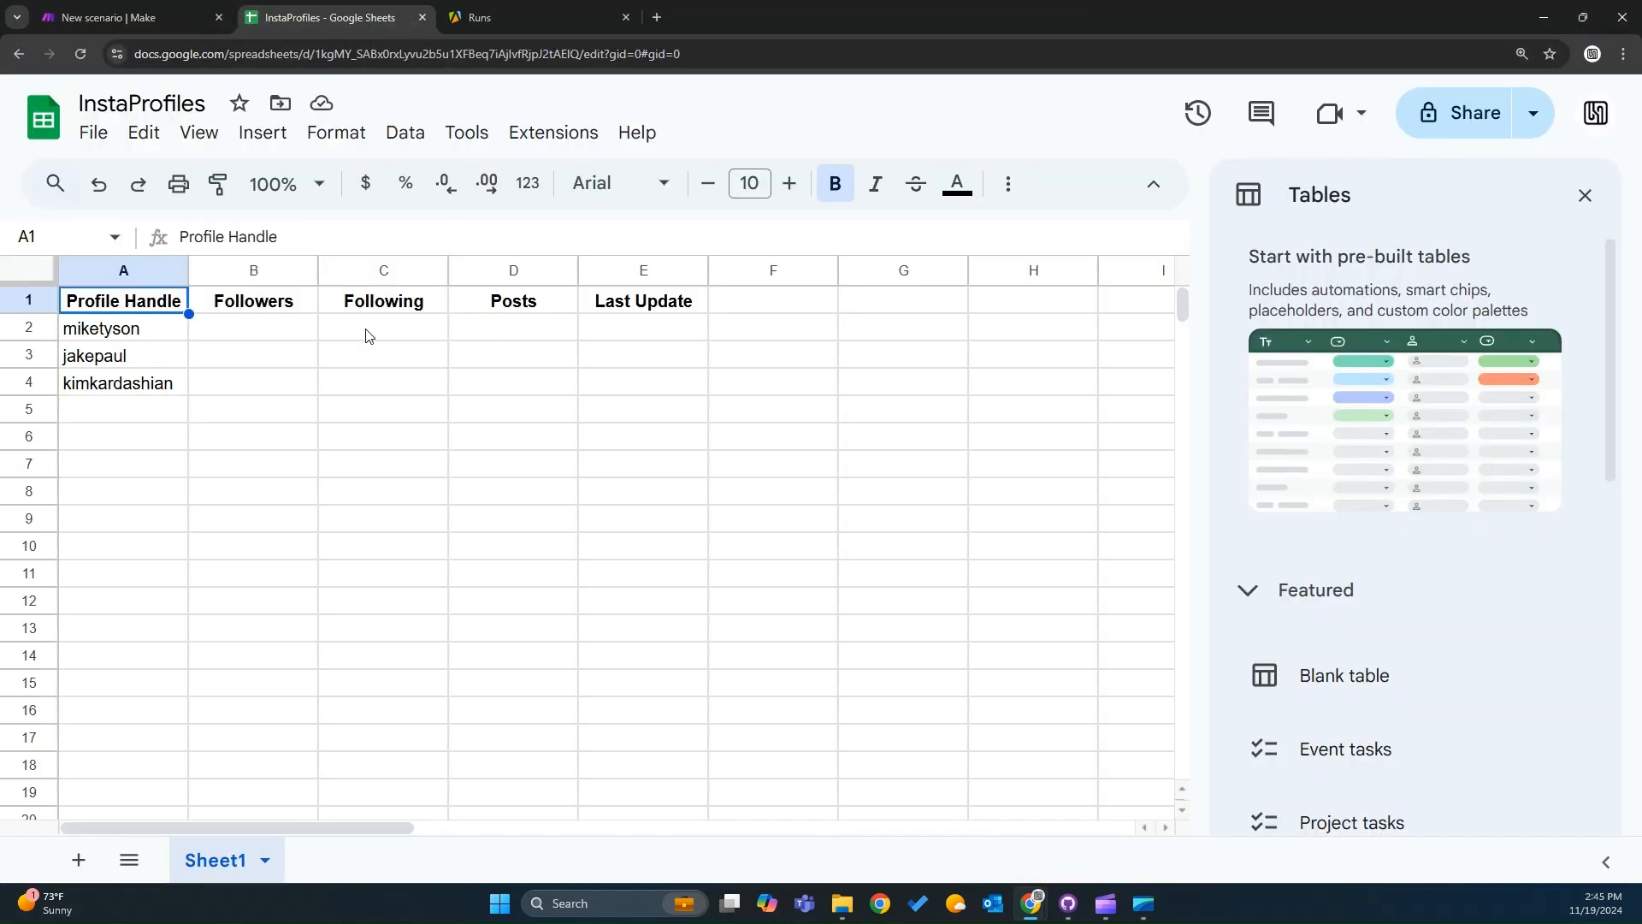
pyautogui.moveTo(658, 385); pyautogui.dragTo(68, 302)
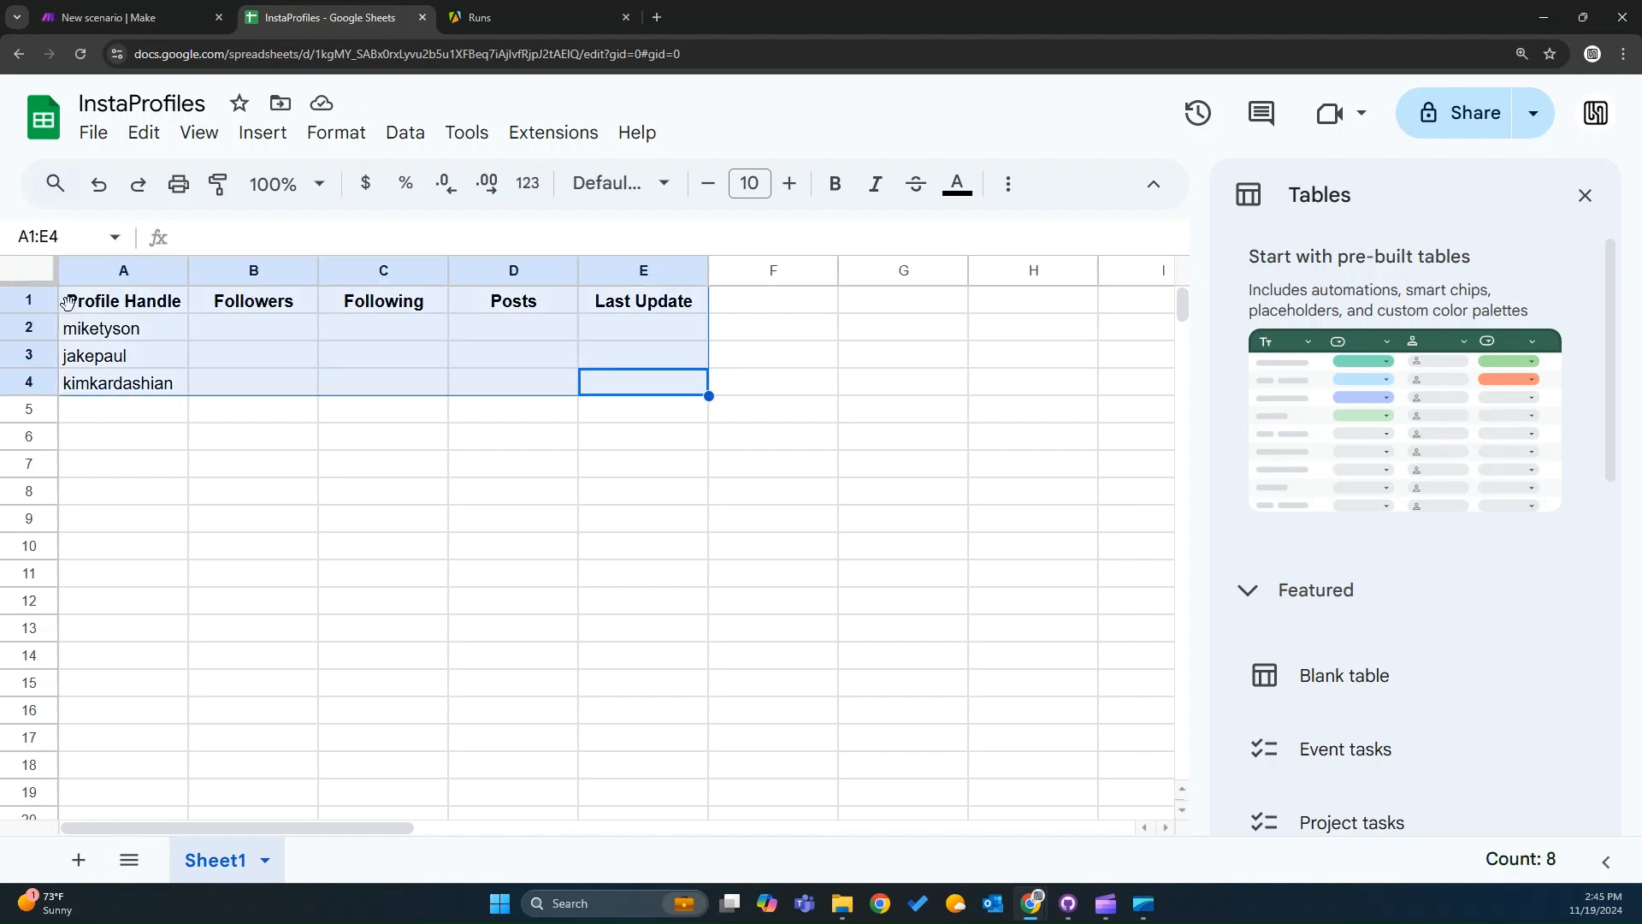
pyautogui.click(427, 331)
pyautogui.moveTo(646, 303); pyautogui.dragTo(140, 440)
pyautogui.click(162, 309)
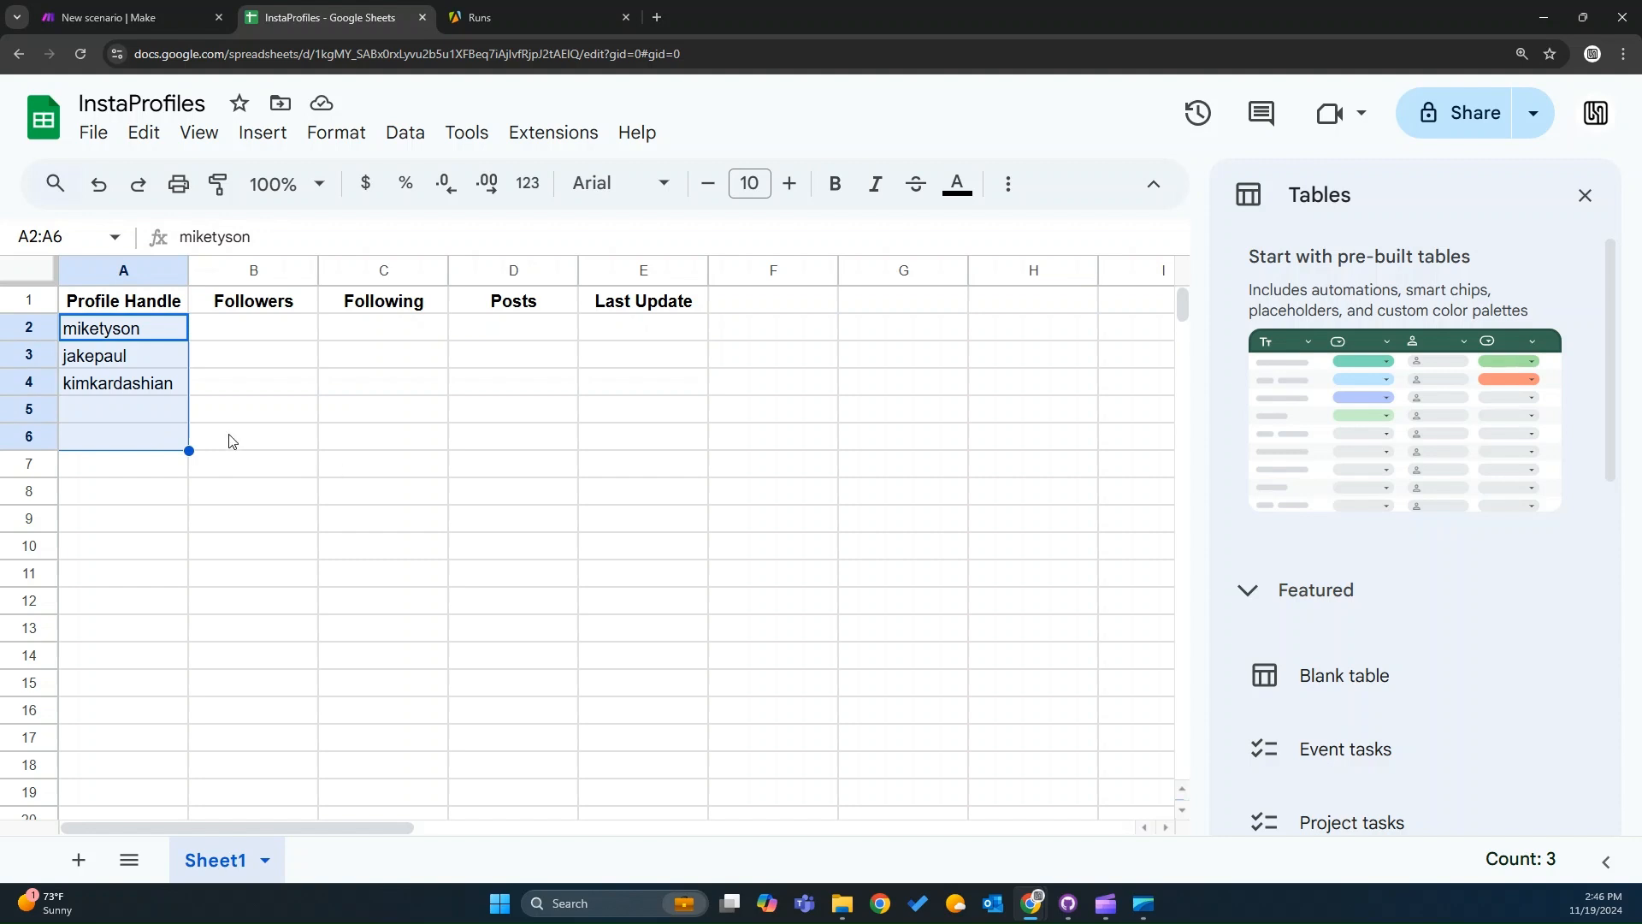
# Delete the empty rows 5 to 7 in the InstaProfiles sheet.
pyautogui.click(49, 464)
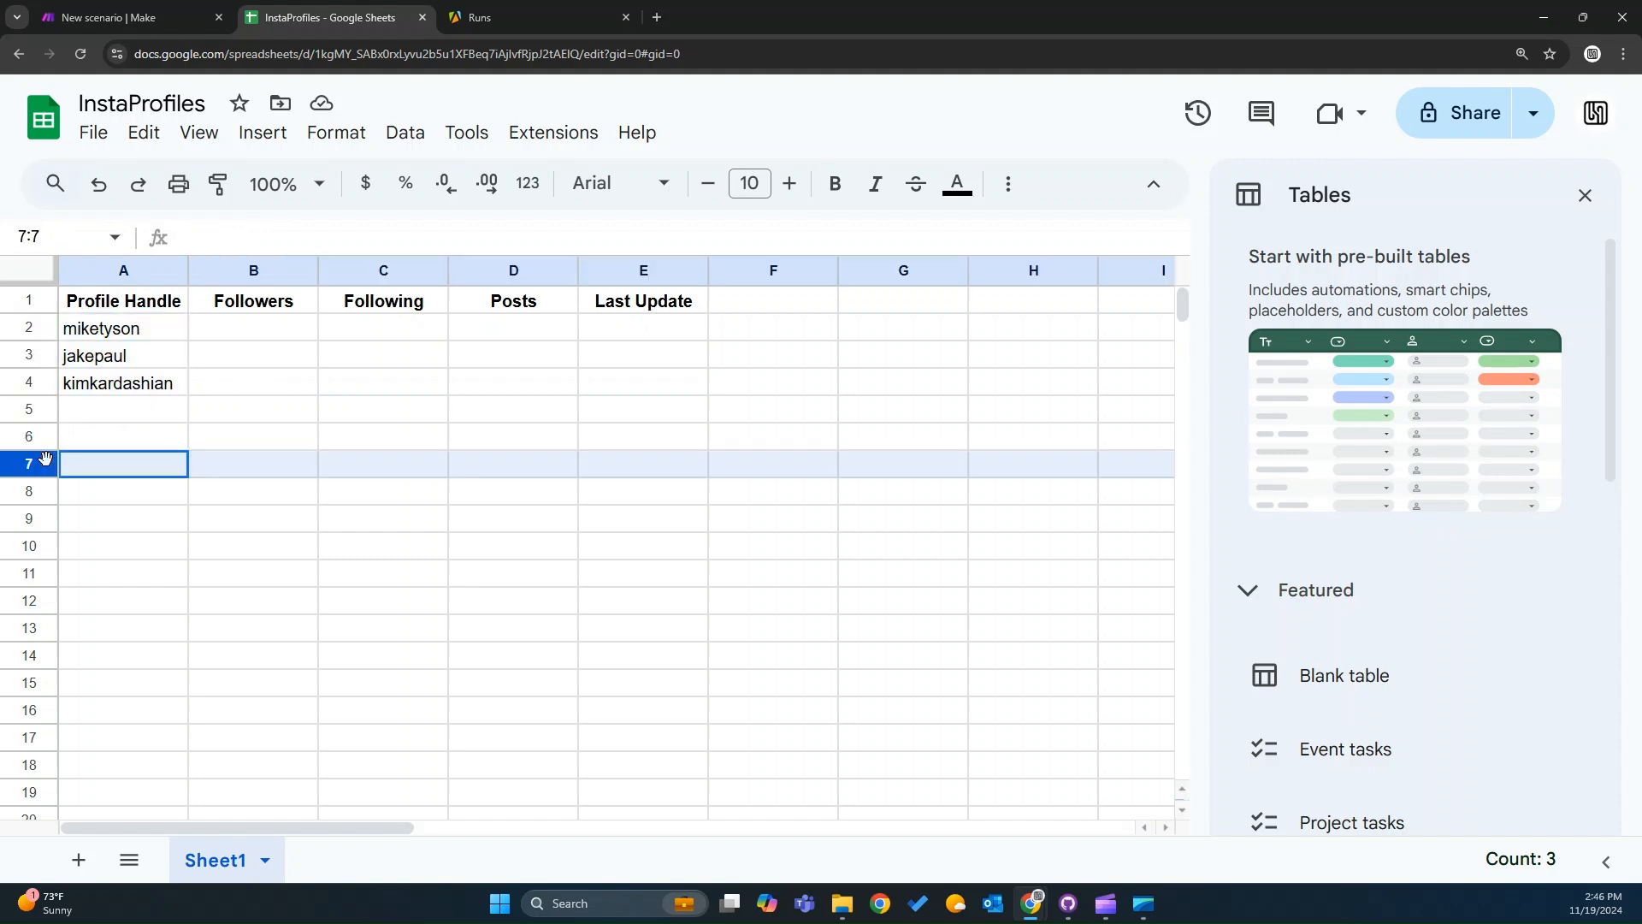
pyautogui.keyDown('shift'); pyautogui.click(37, 416); pyautogui.keyUp('shift')
pyautogui.rightClick(39, 421)
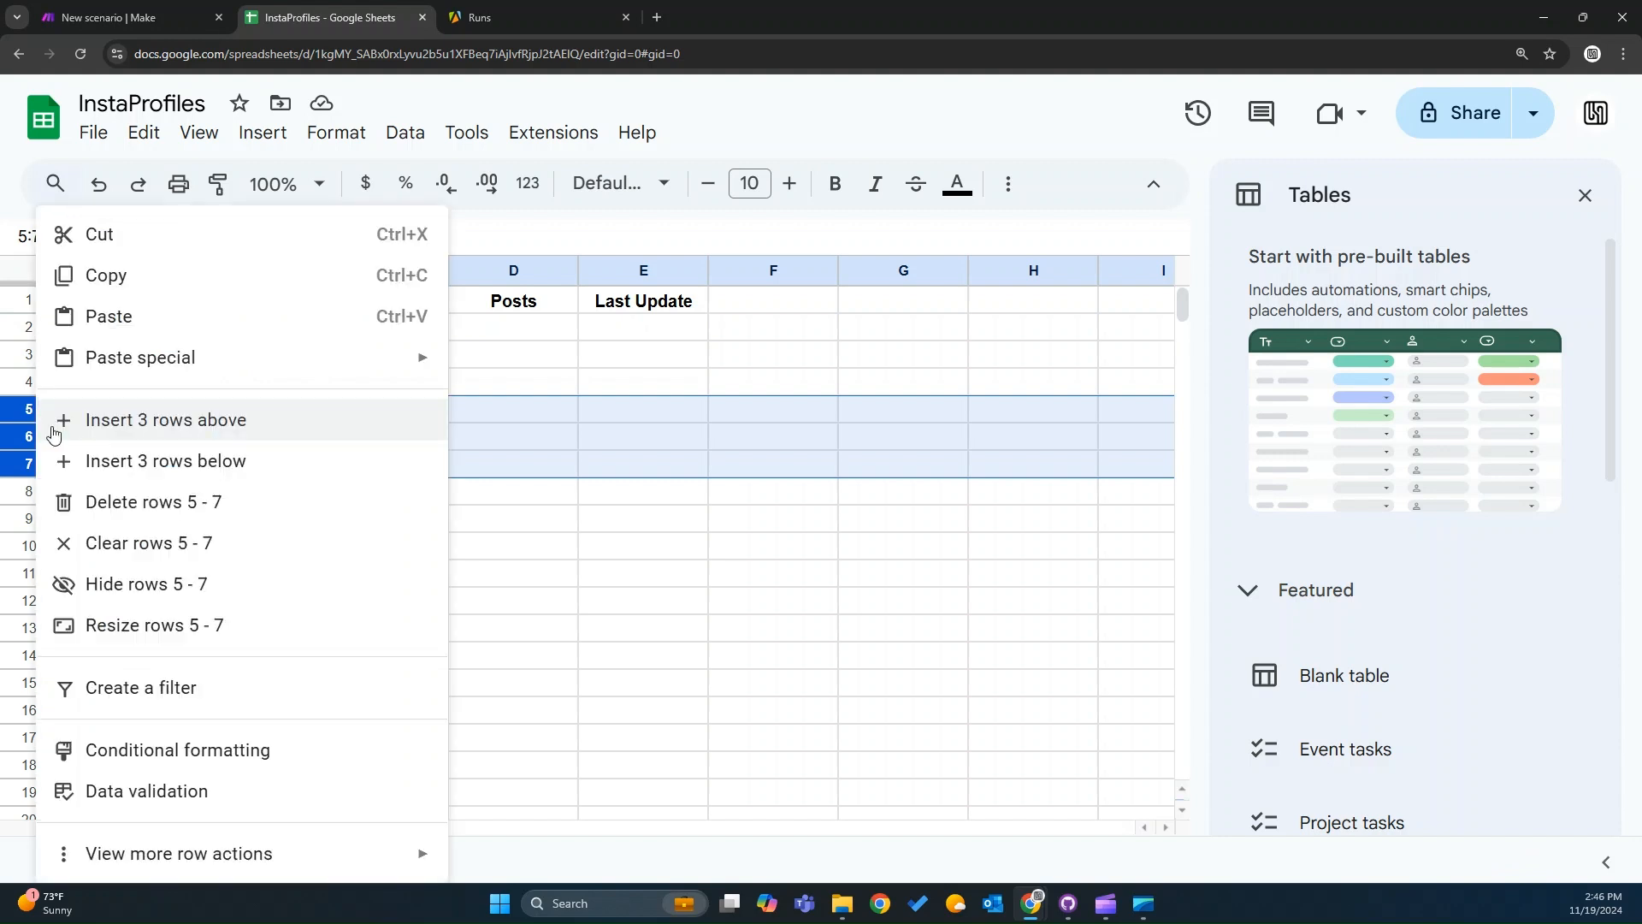
pyautogui.click(162, 510)
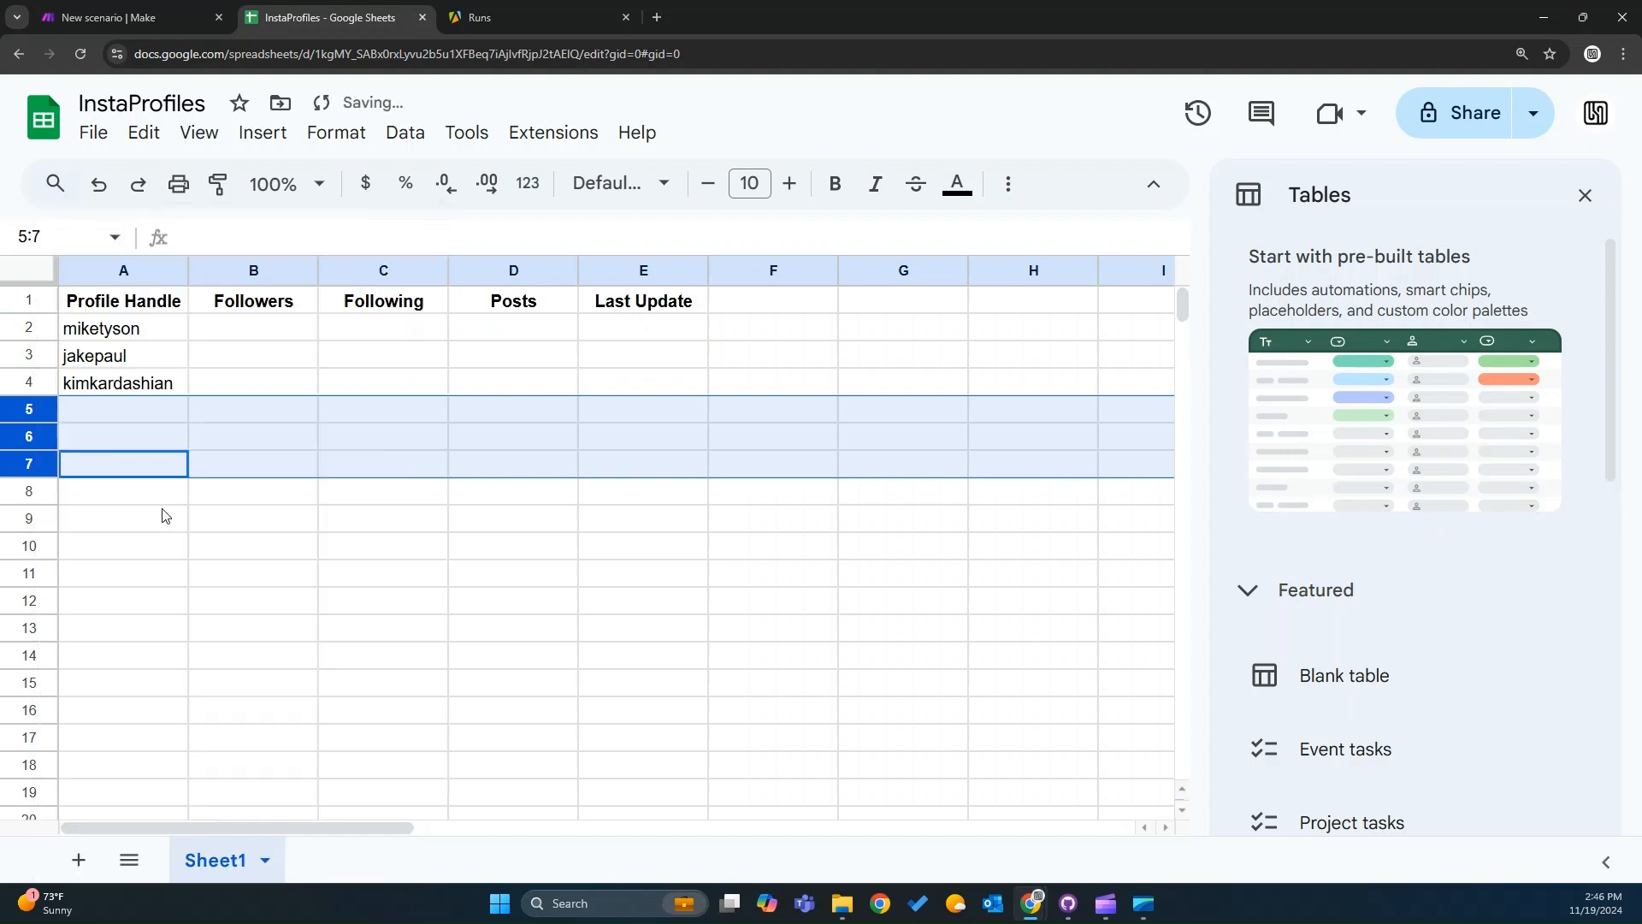
pyautogui.click(164, 328)
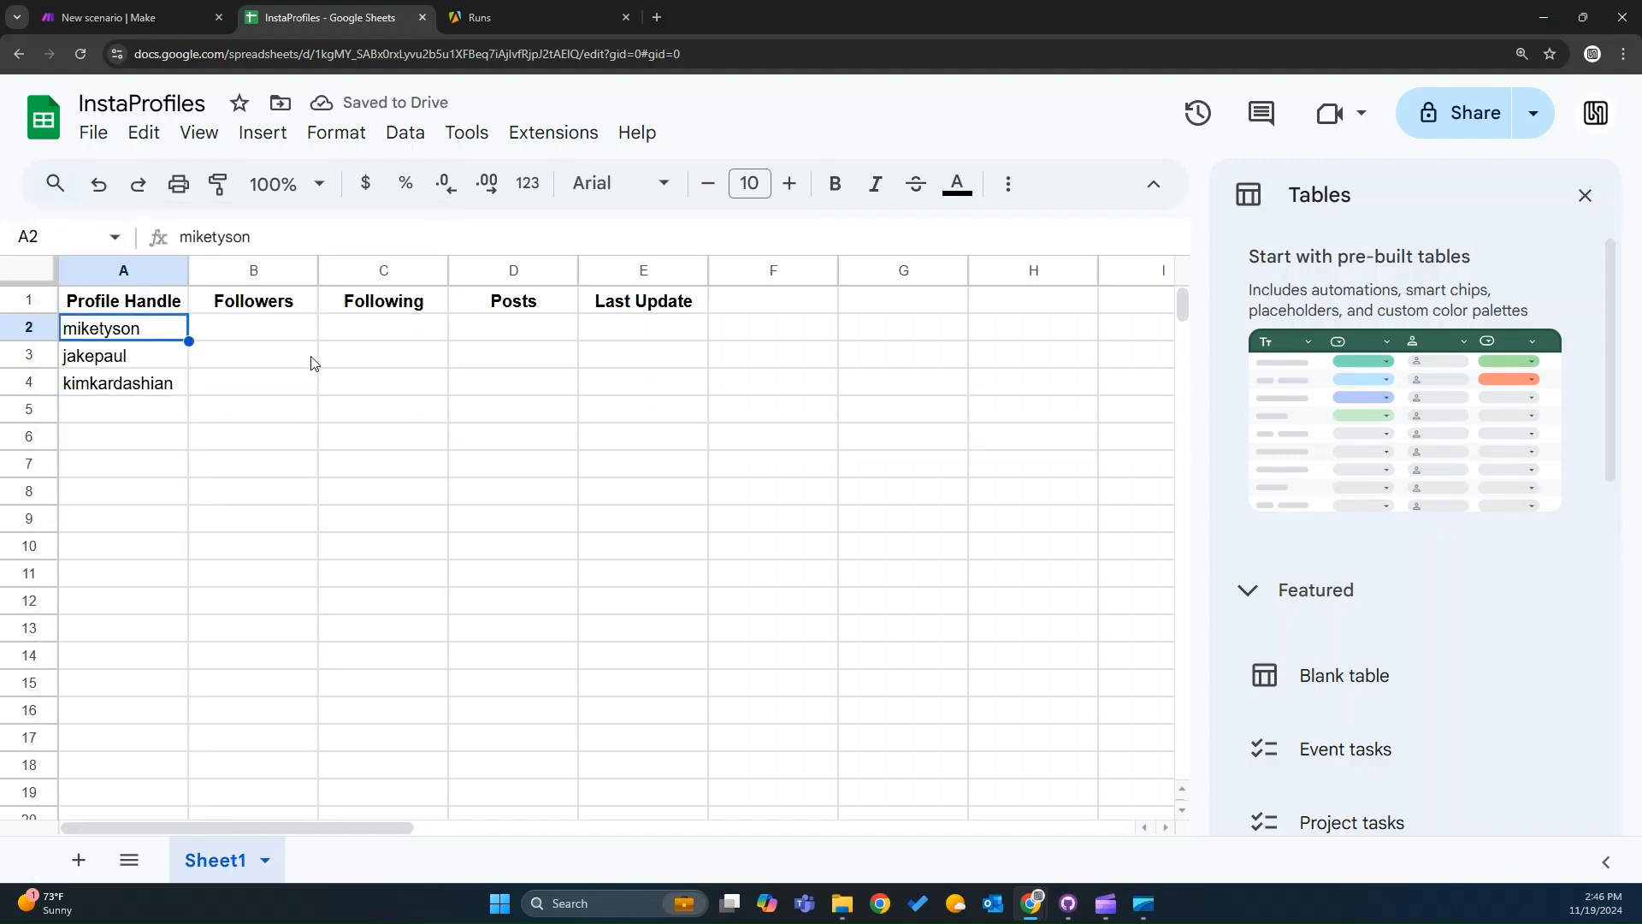
# Add a Google Sheets Search Rows module as the first module of the Instagram Data Pull scenario.
pyautogui.click(161, 1)
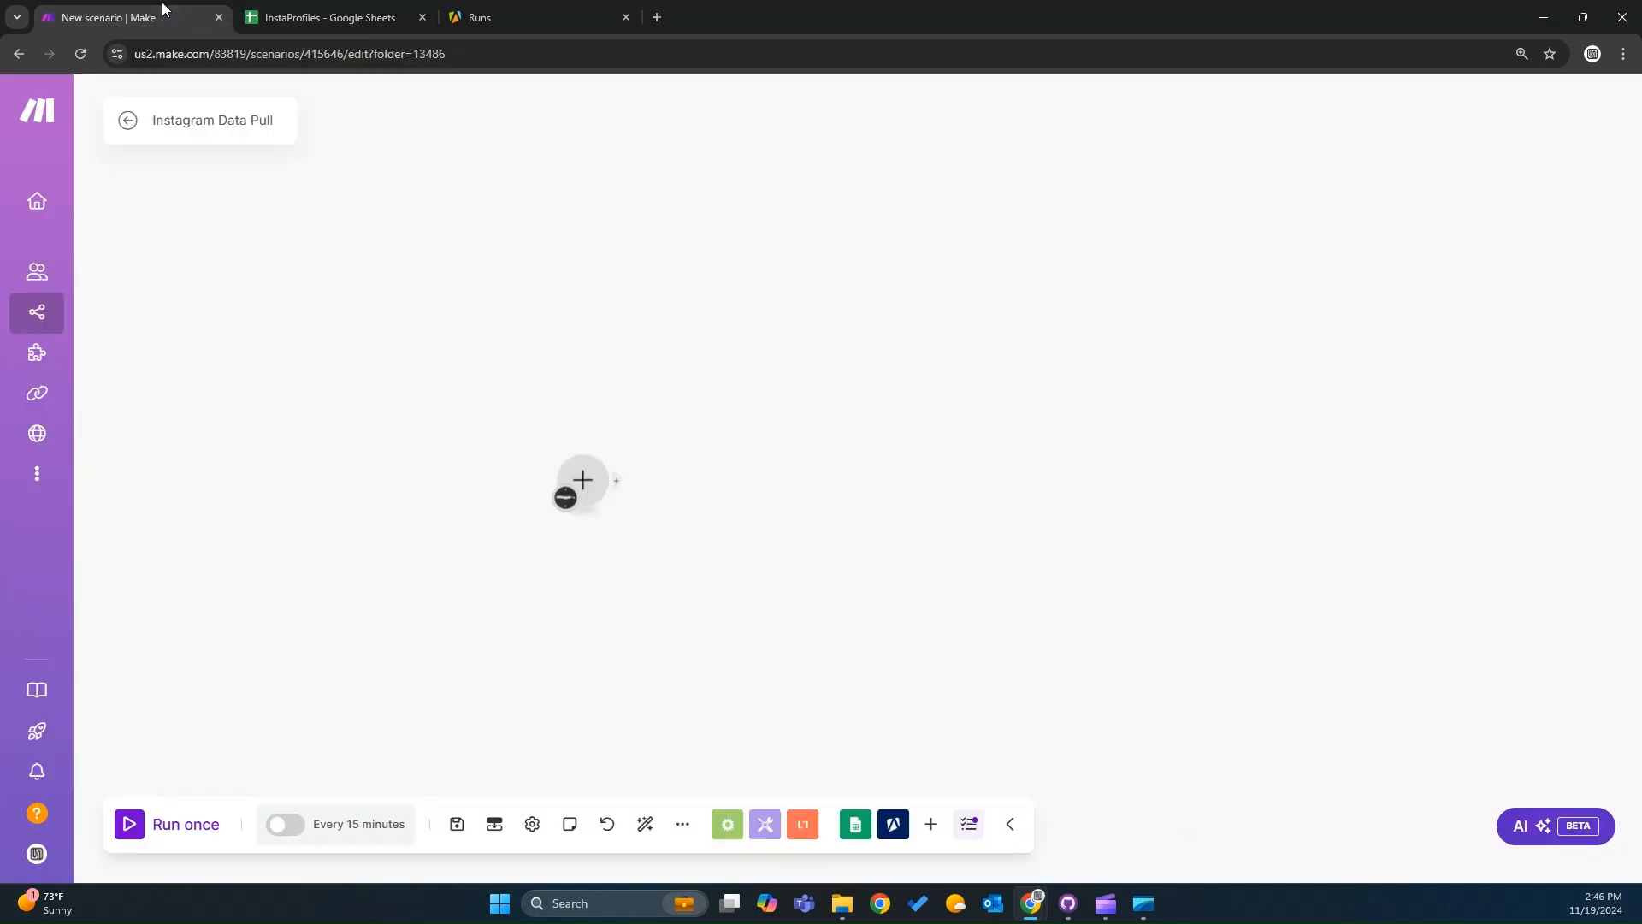
pyautogui.click(587, 479)
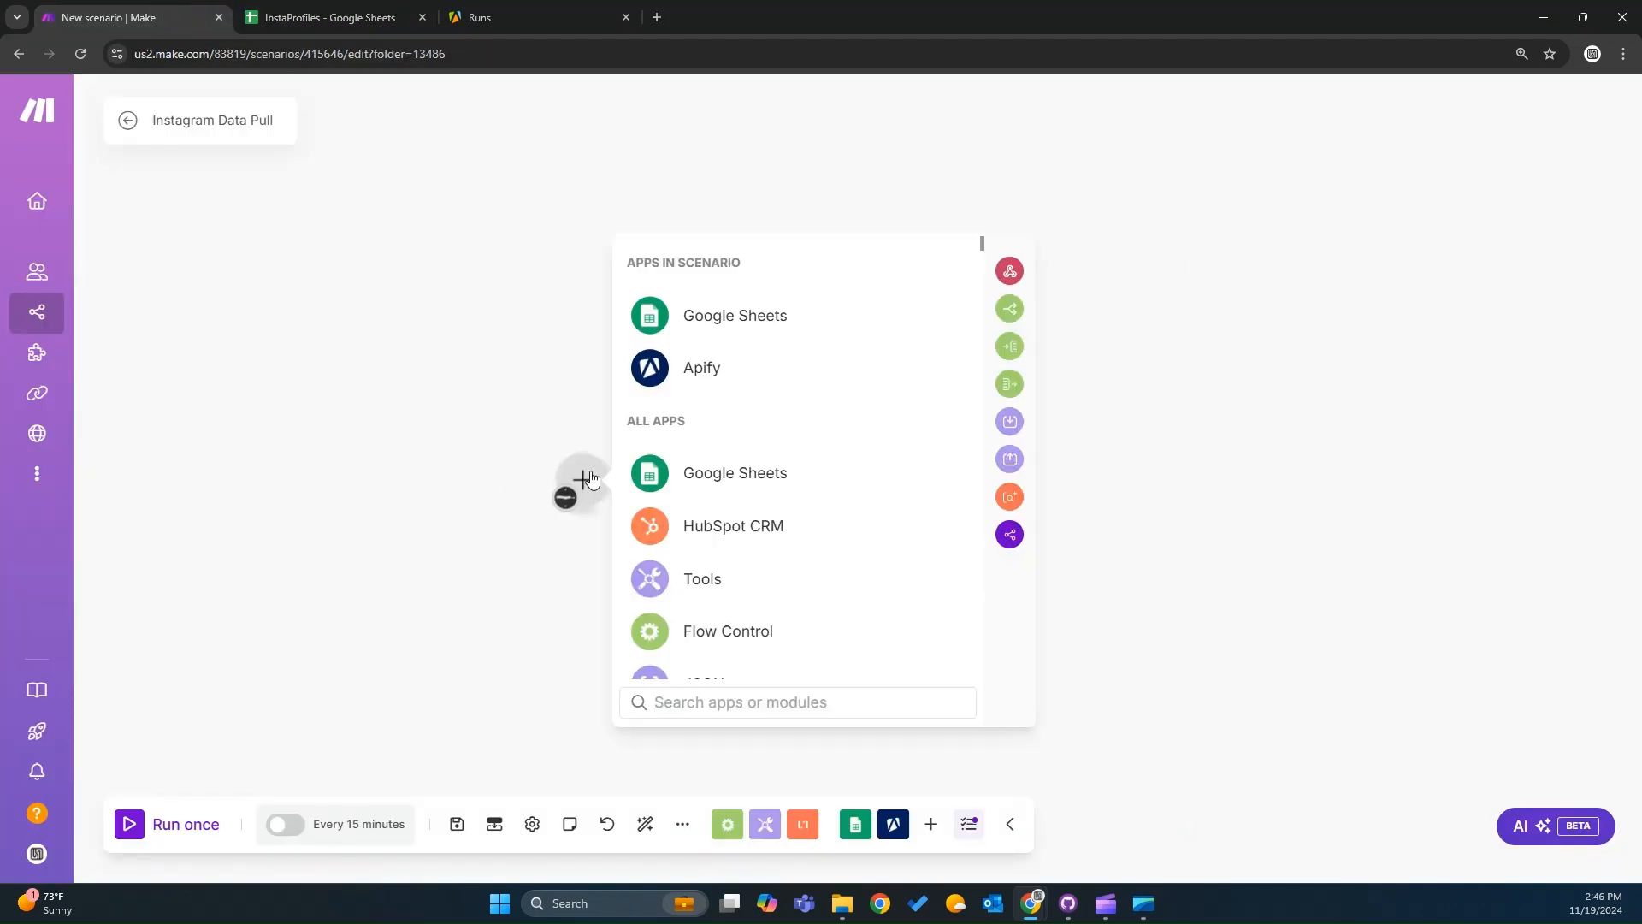
pyautogui.click(680, 475)
pyautogui.write('searc')
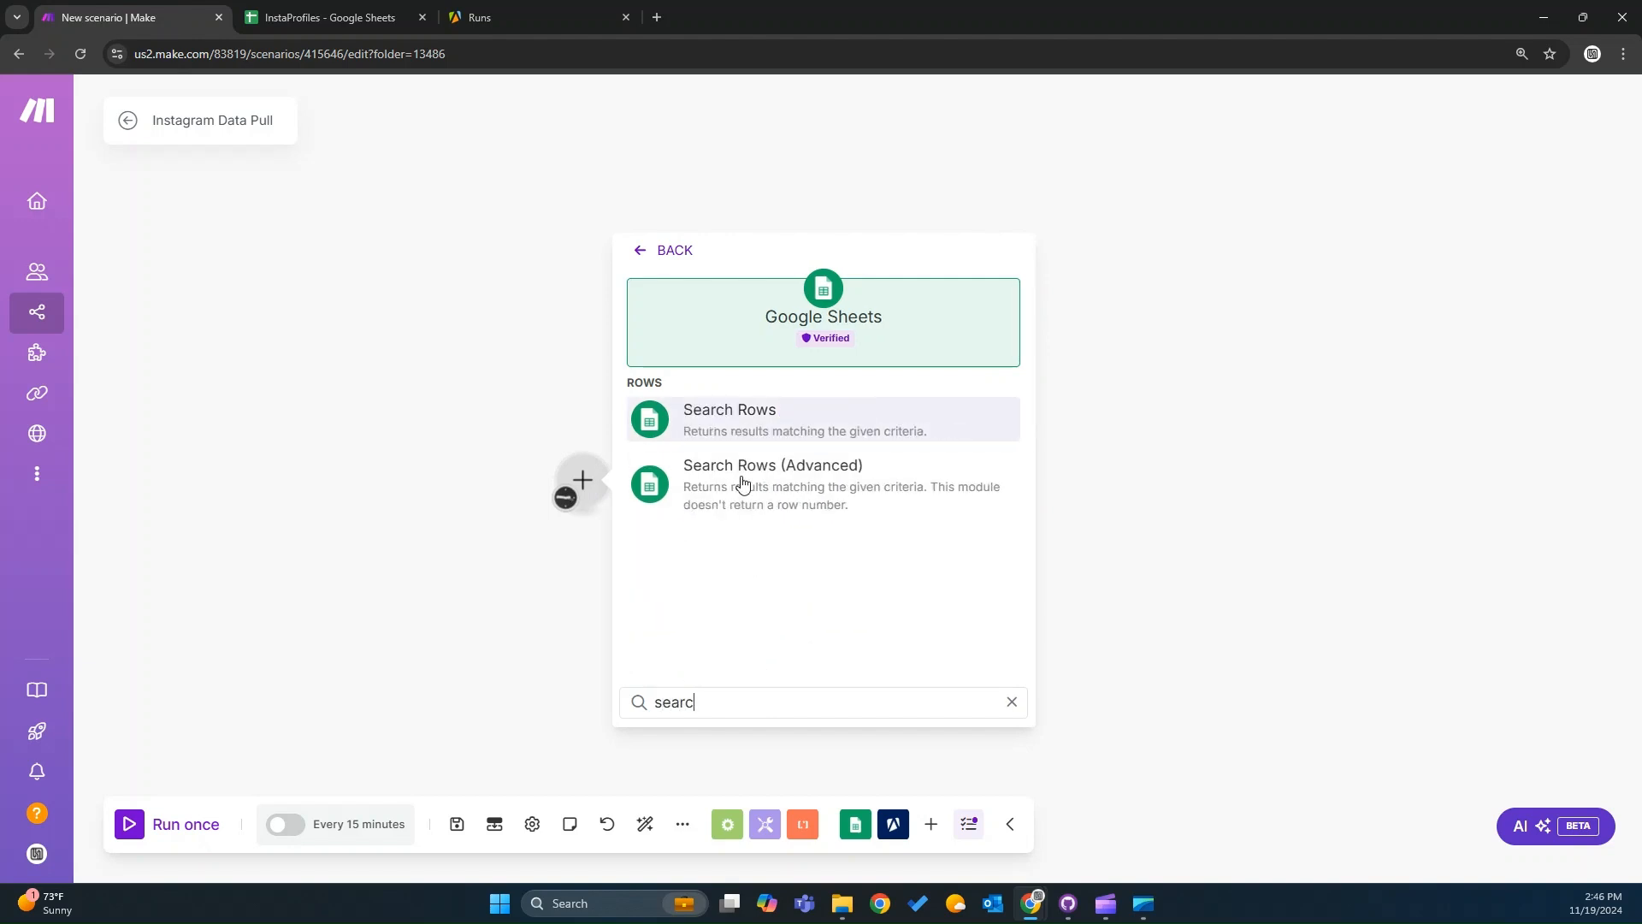
pyautogui.click(749, 423)
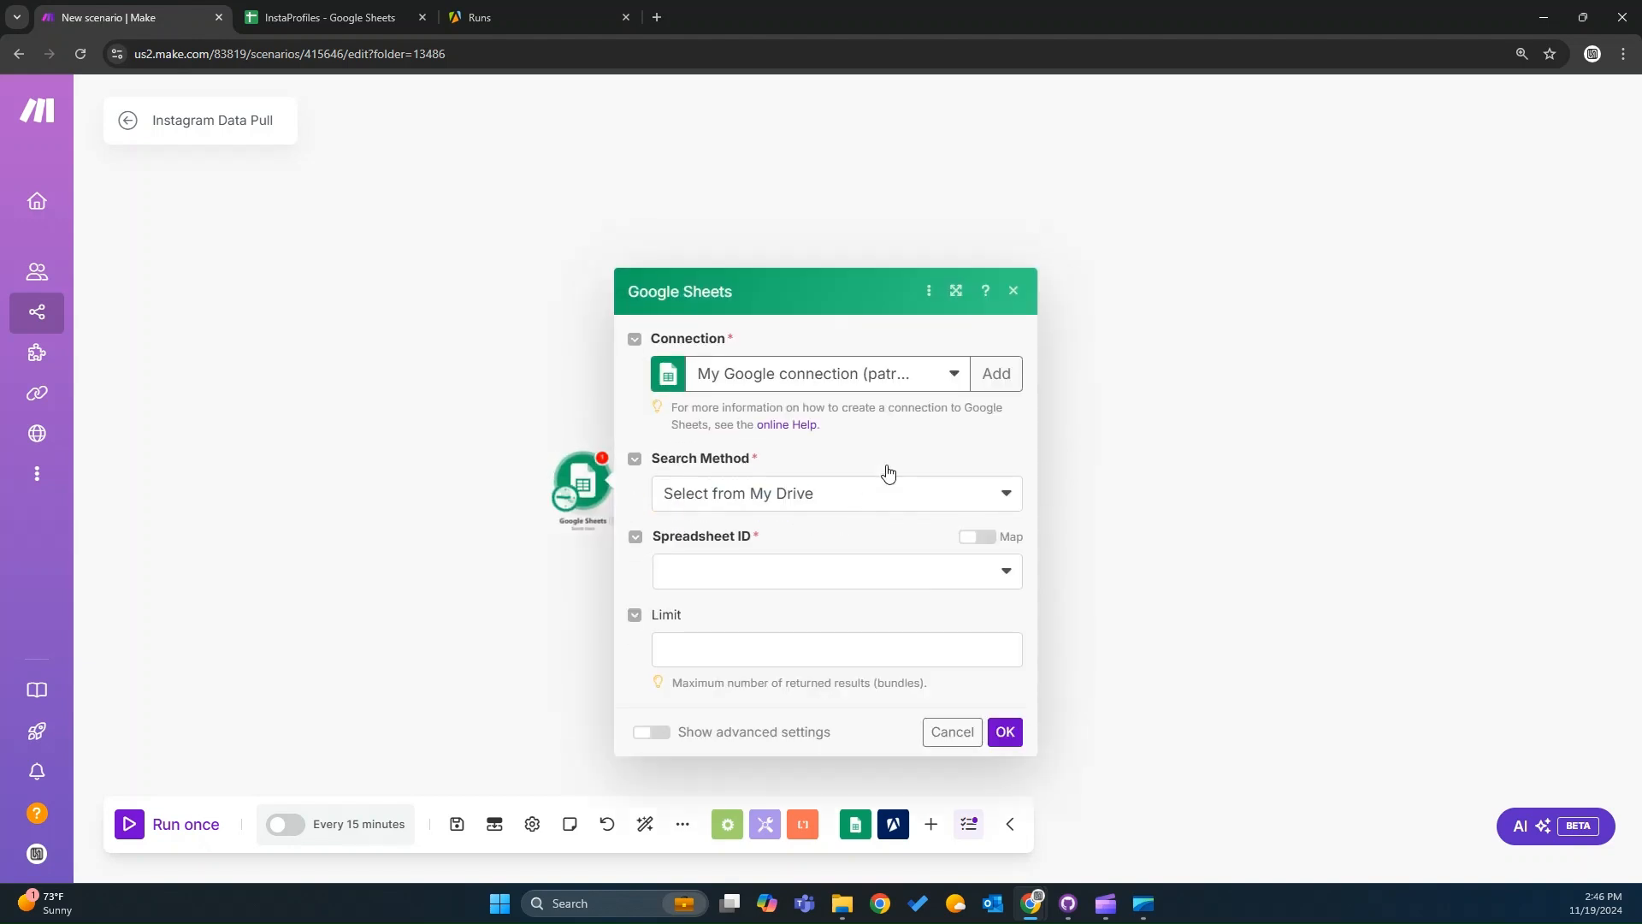
# Set the search method to Select from all and paste the InstaProfiles spreadsheet ID copied from its URL.
pyautogui.click(876, 463)
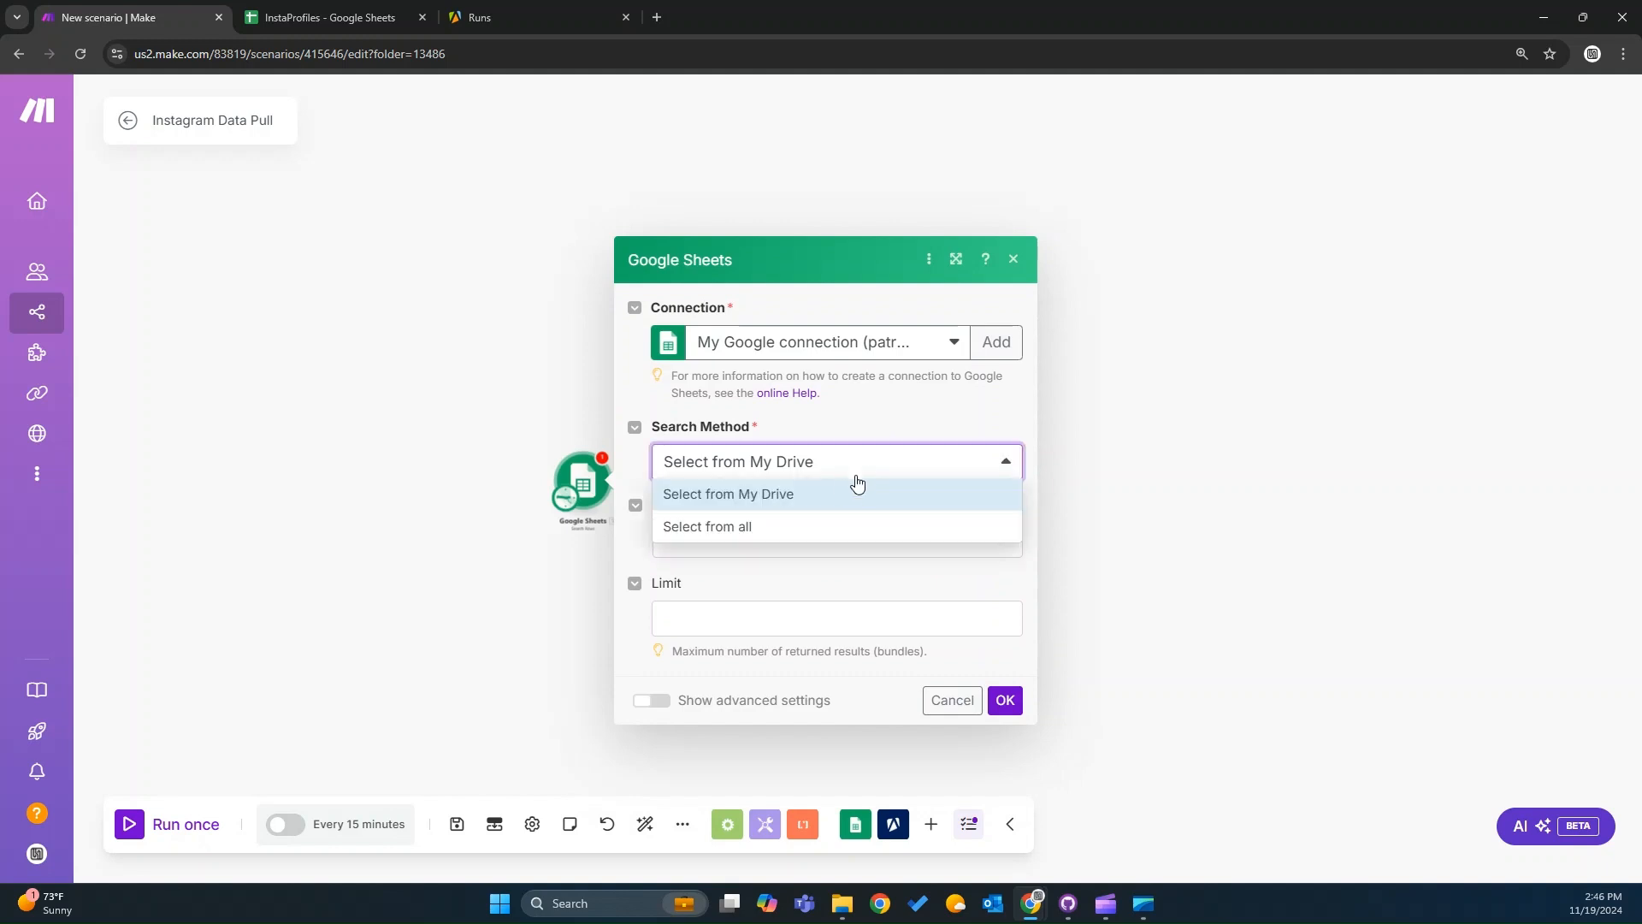
pyautogui.click(774, 531)
pyautogui.click(411, 18)
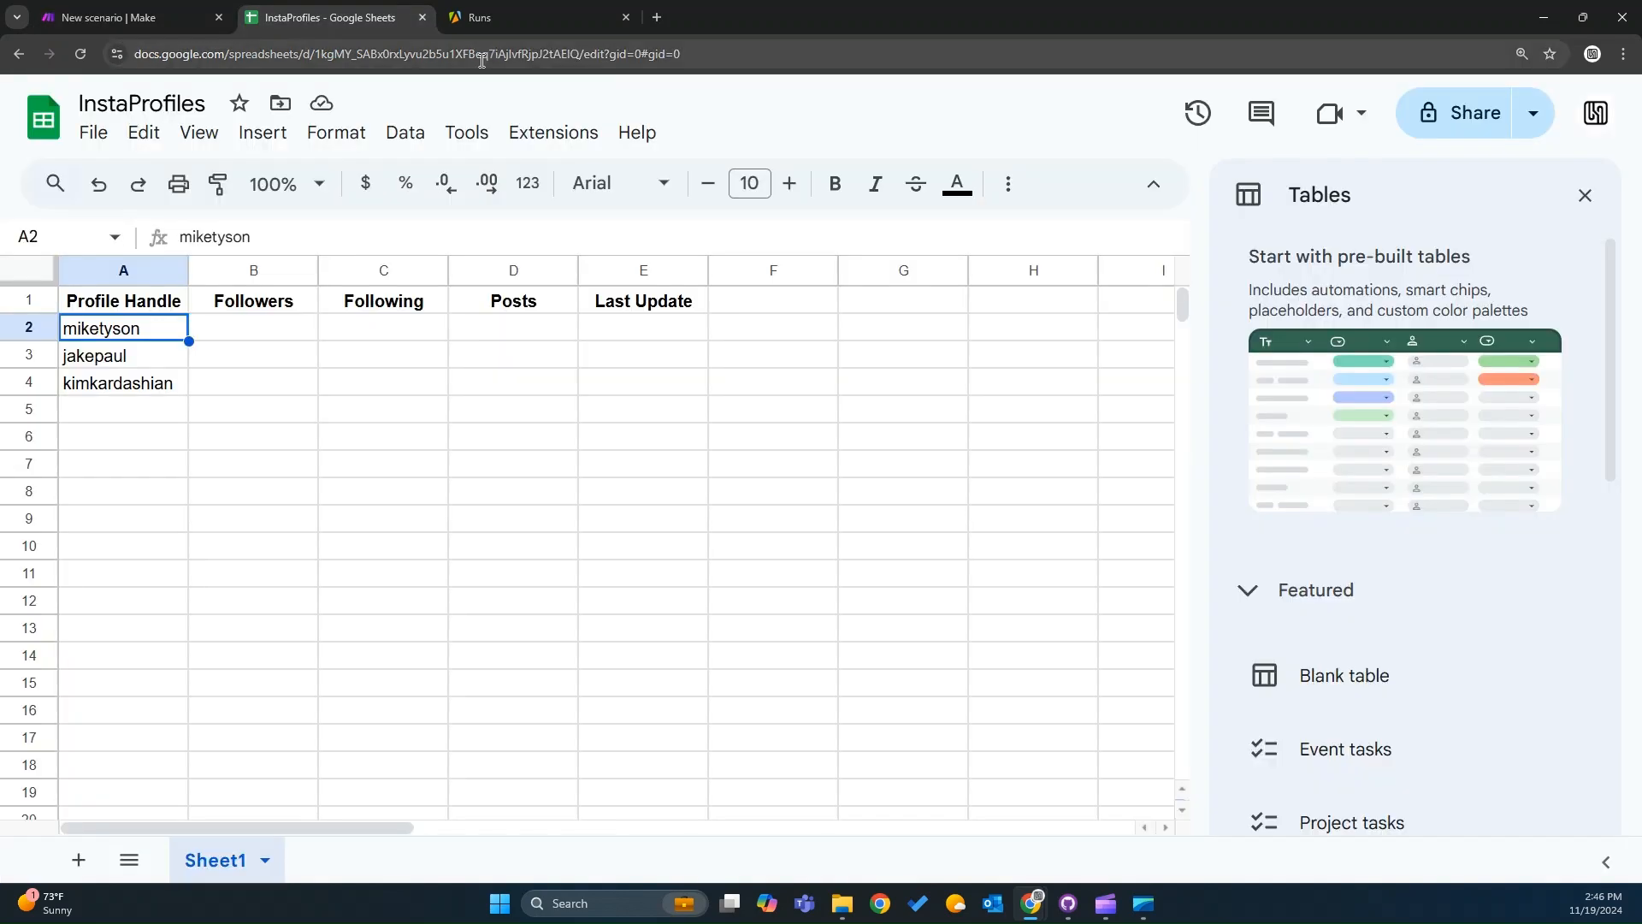
pyautogui.doubleClick(480, 54)
pyautogui.hotkey('ctrl', 'c')
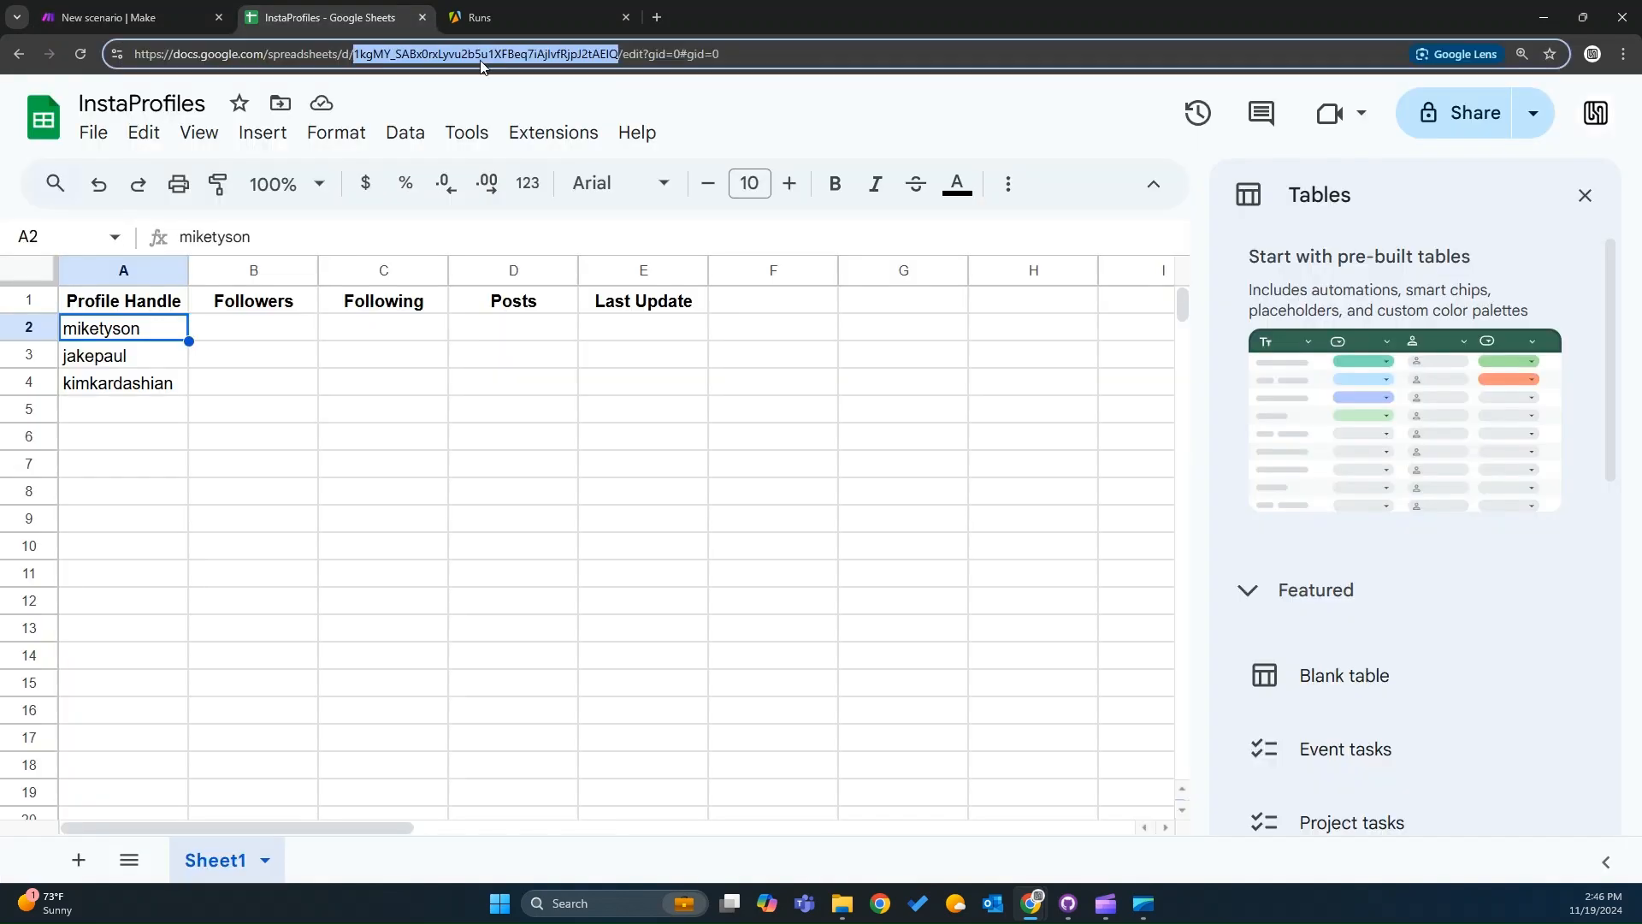
pyautogui.click(152, 15)
pyautogui.click(801, 535)
pyautogui.hotkey('ctrl', 'v')
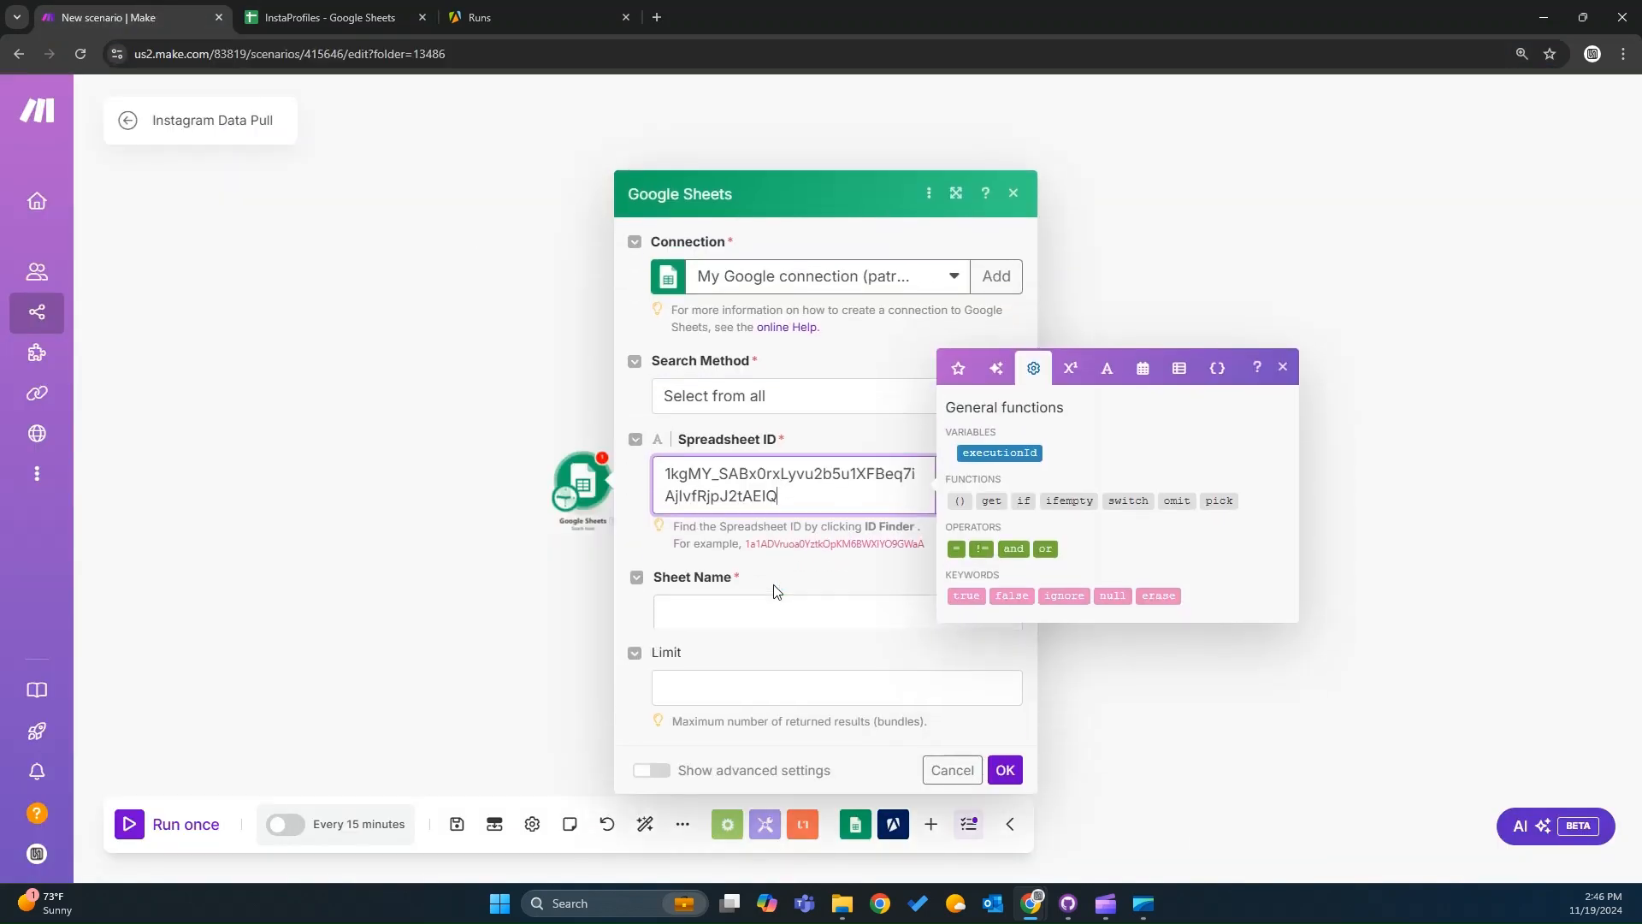
# Choose Sheet1 as the sheet to search.
pyautogui.click(773, 612)
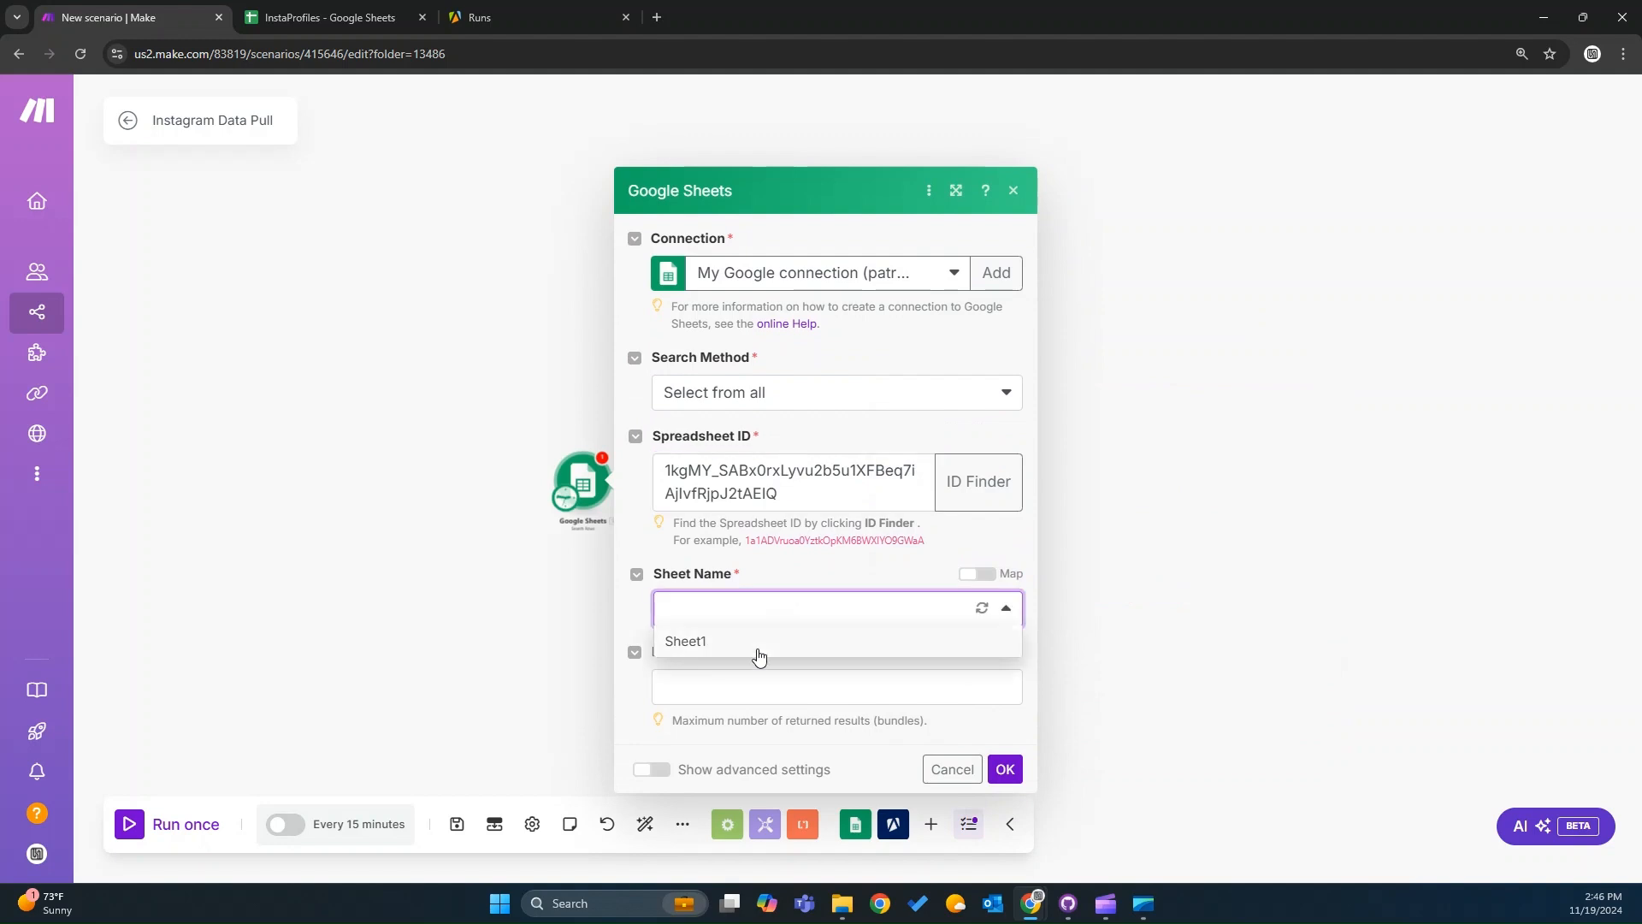
pyautogui.click(759, 658)
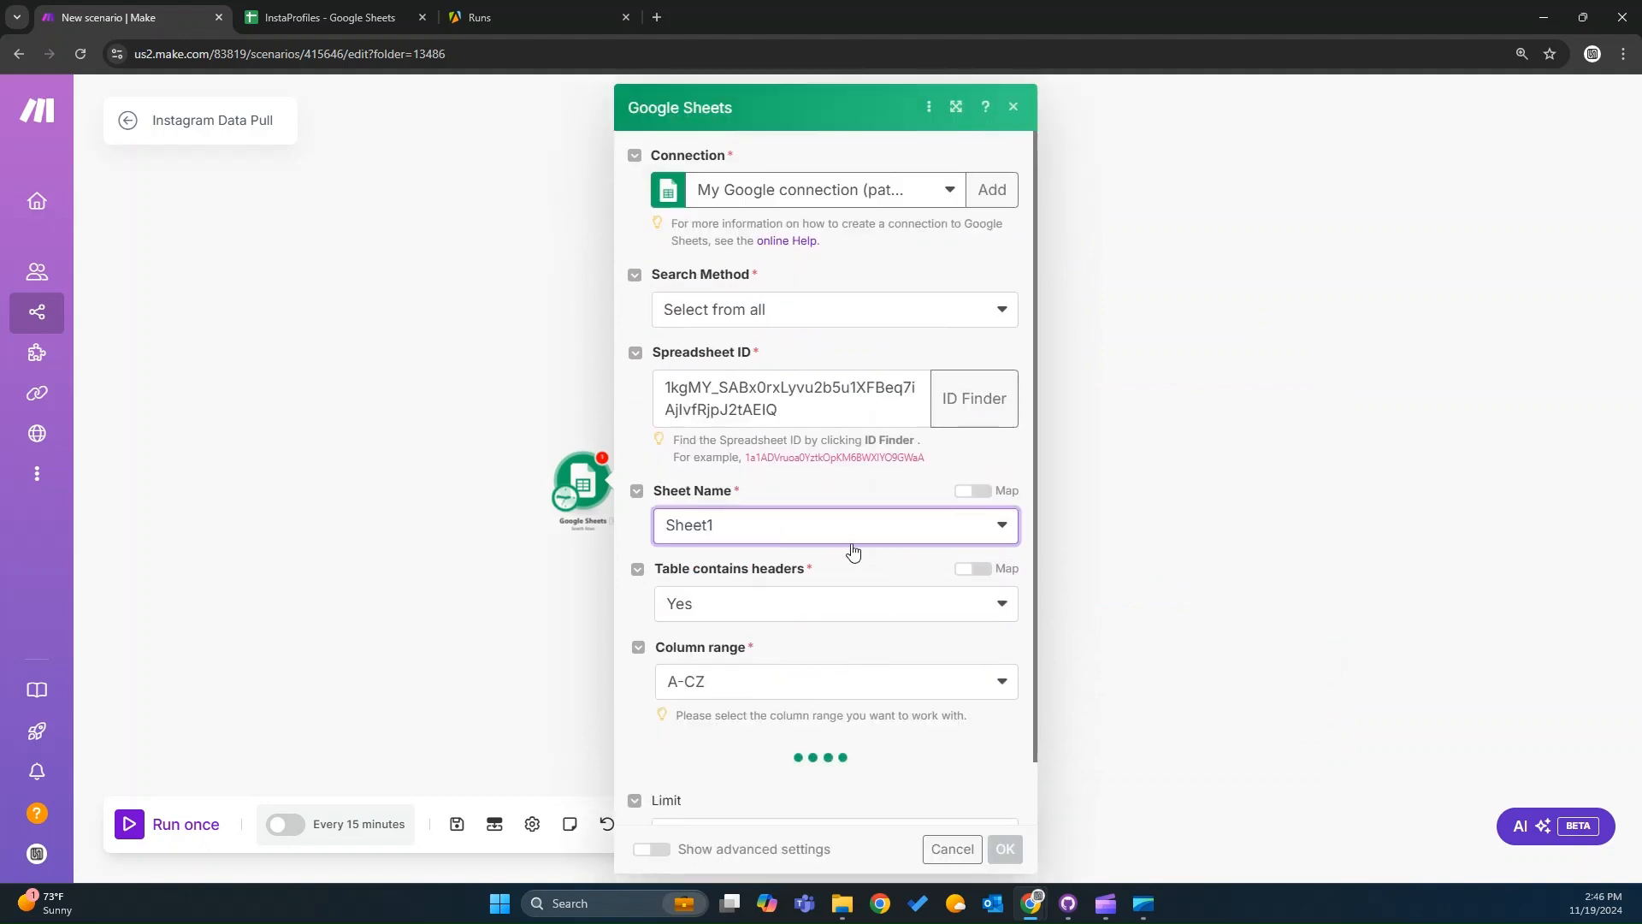
pyautogui.scroll(-3, 853, 556)
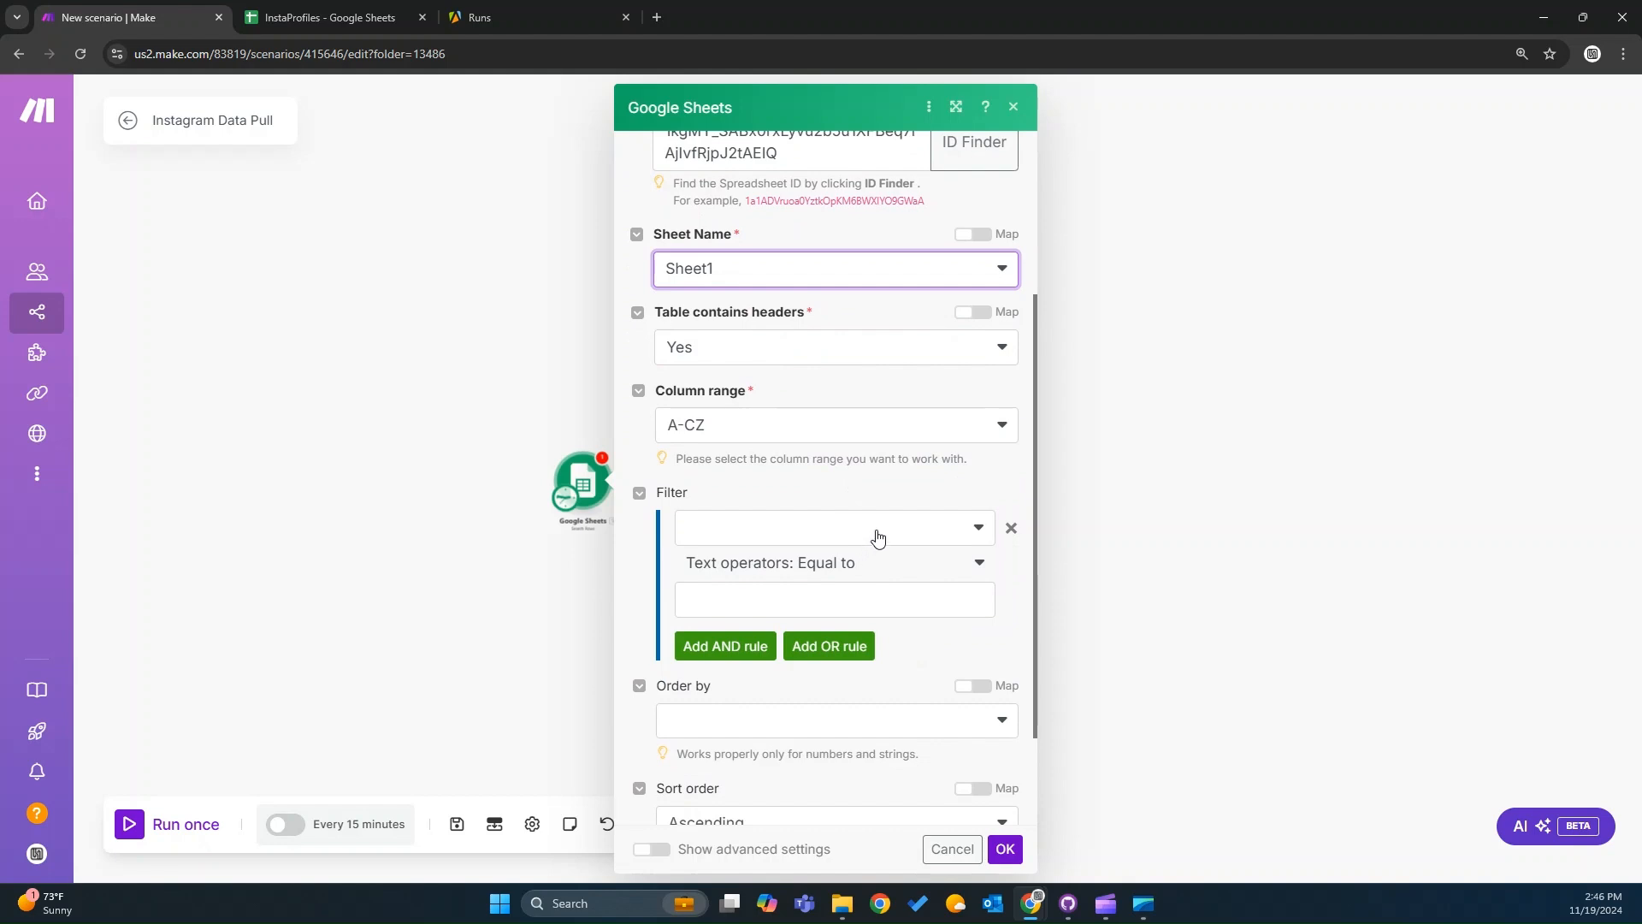
# Add a filter rule: Last Update (E) time operator Less than addMinutes(now; -600).
pyautogui.click(876, 536)
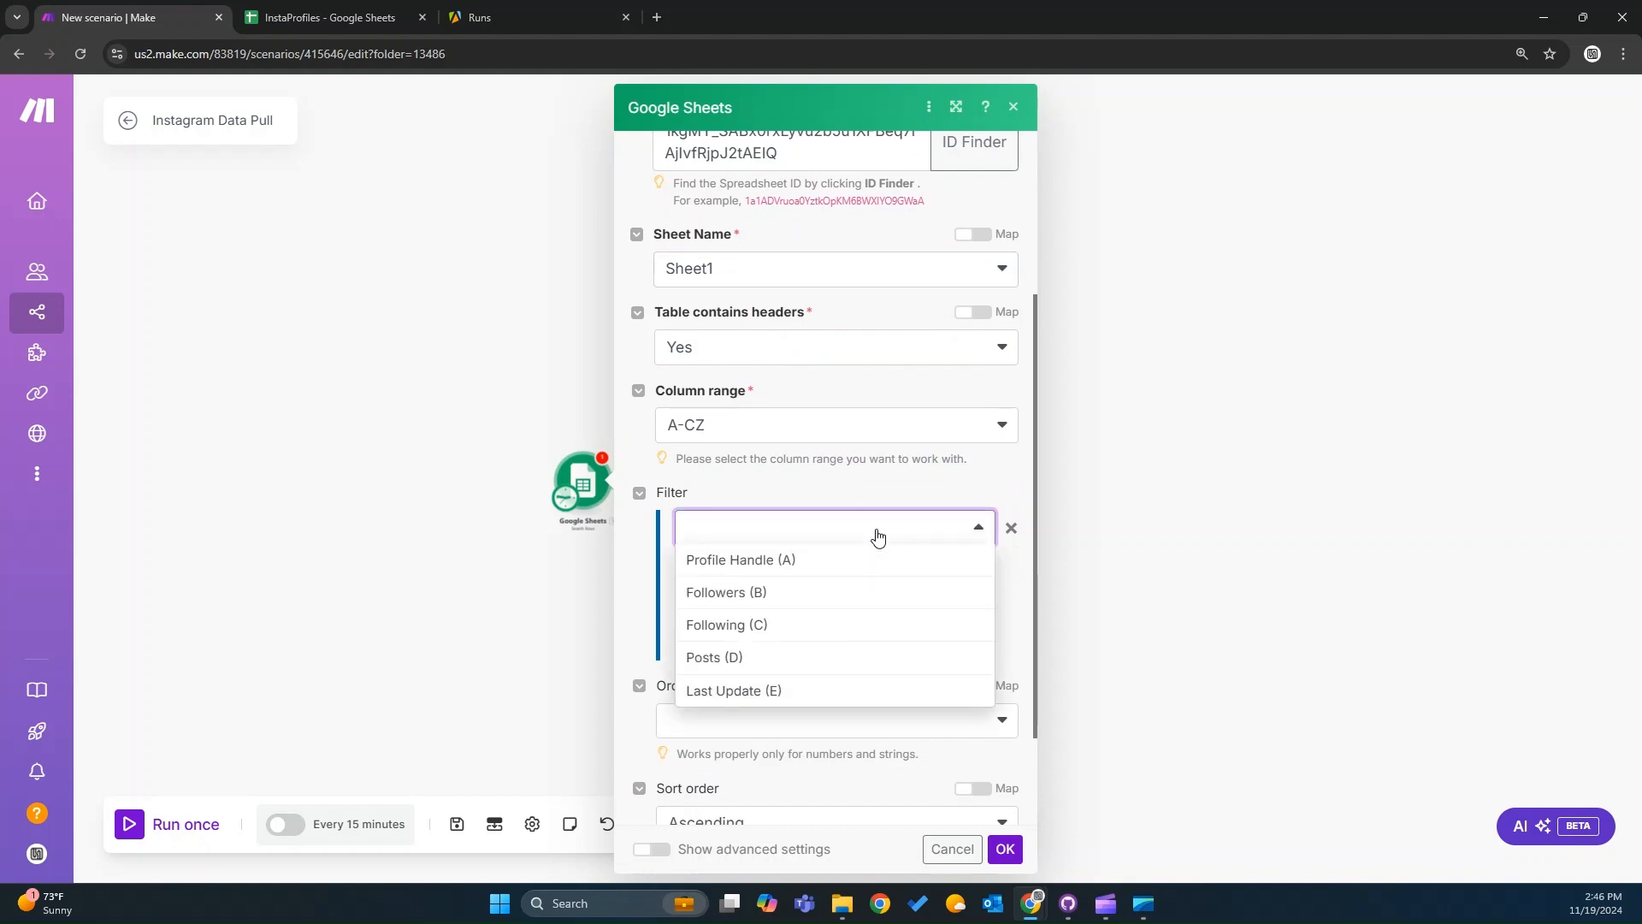
pyautogui.click(820, 692)
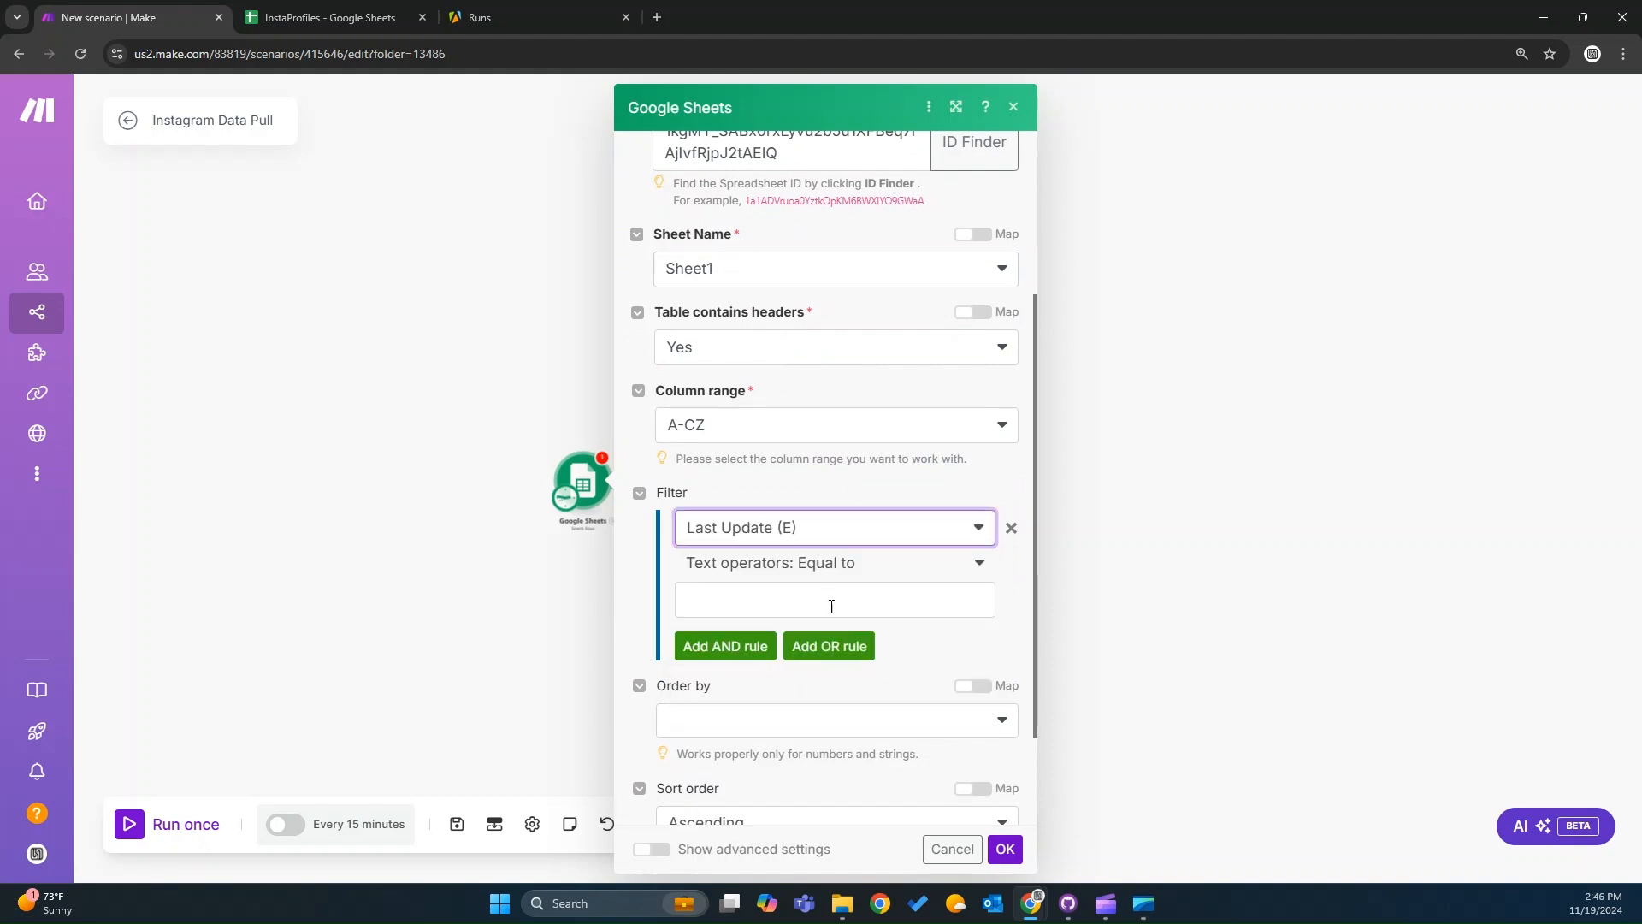
pyautogui.click(861, 567)
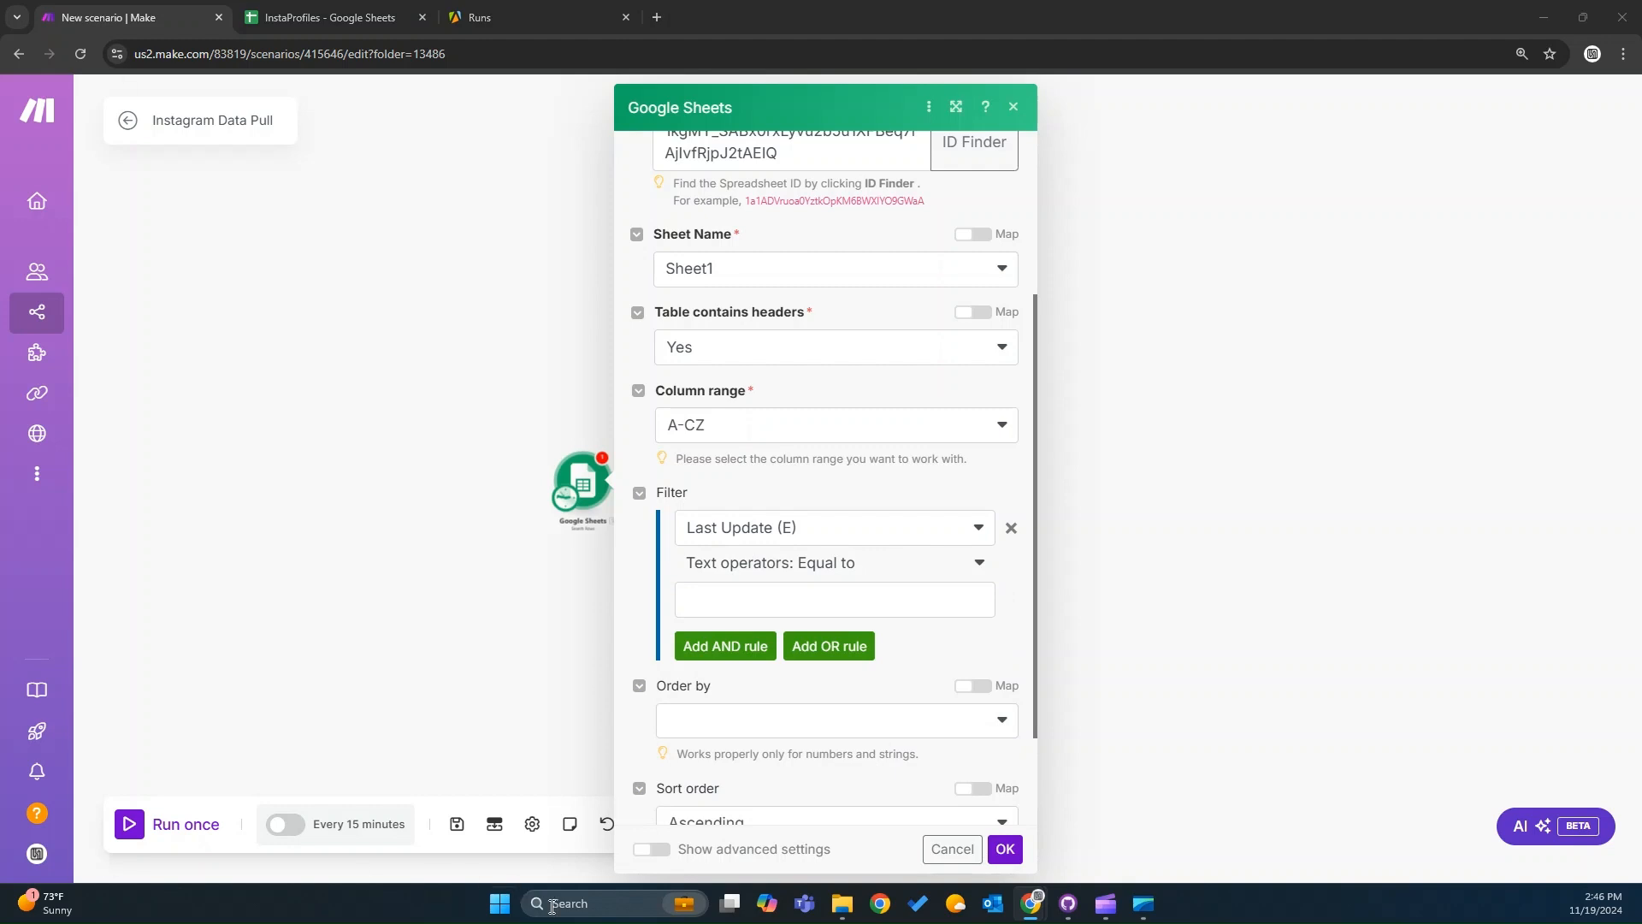
pyautogui.click(836, 564)
pyautogui.write('less')
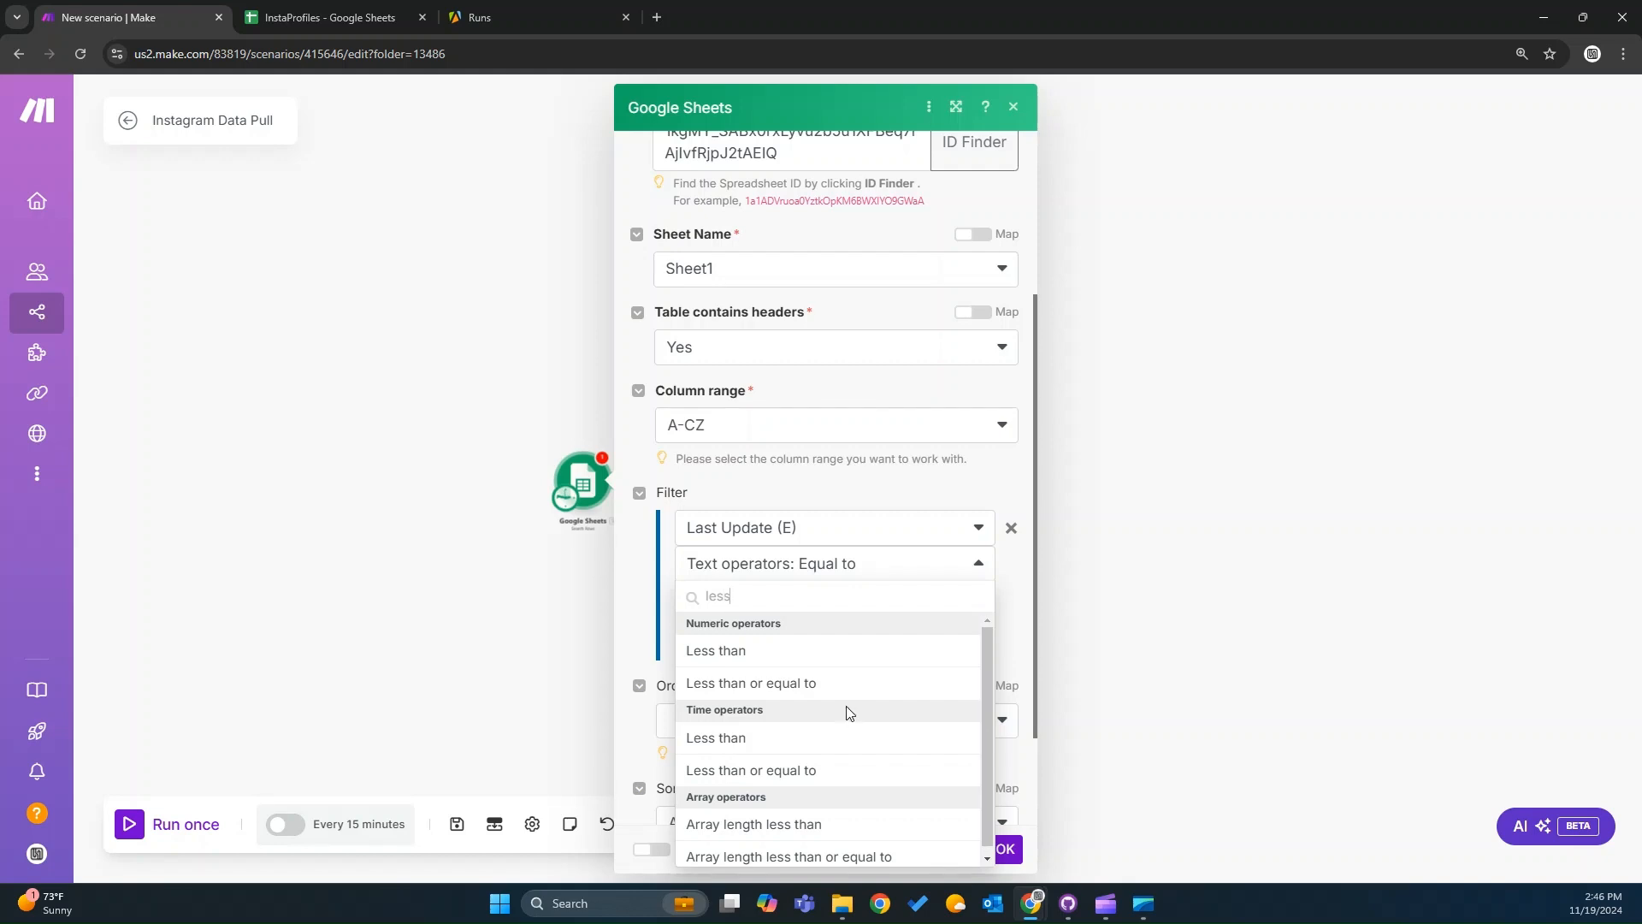
pyautogui.scroll(-1, 849, 714)
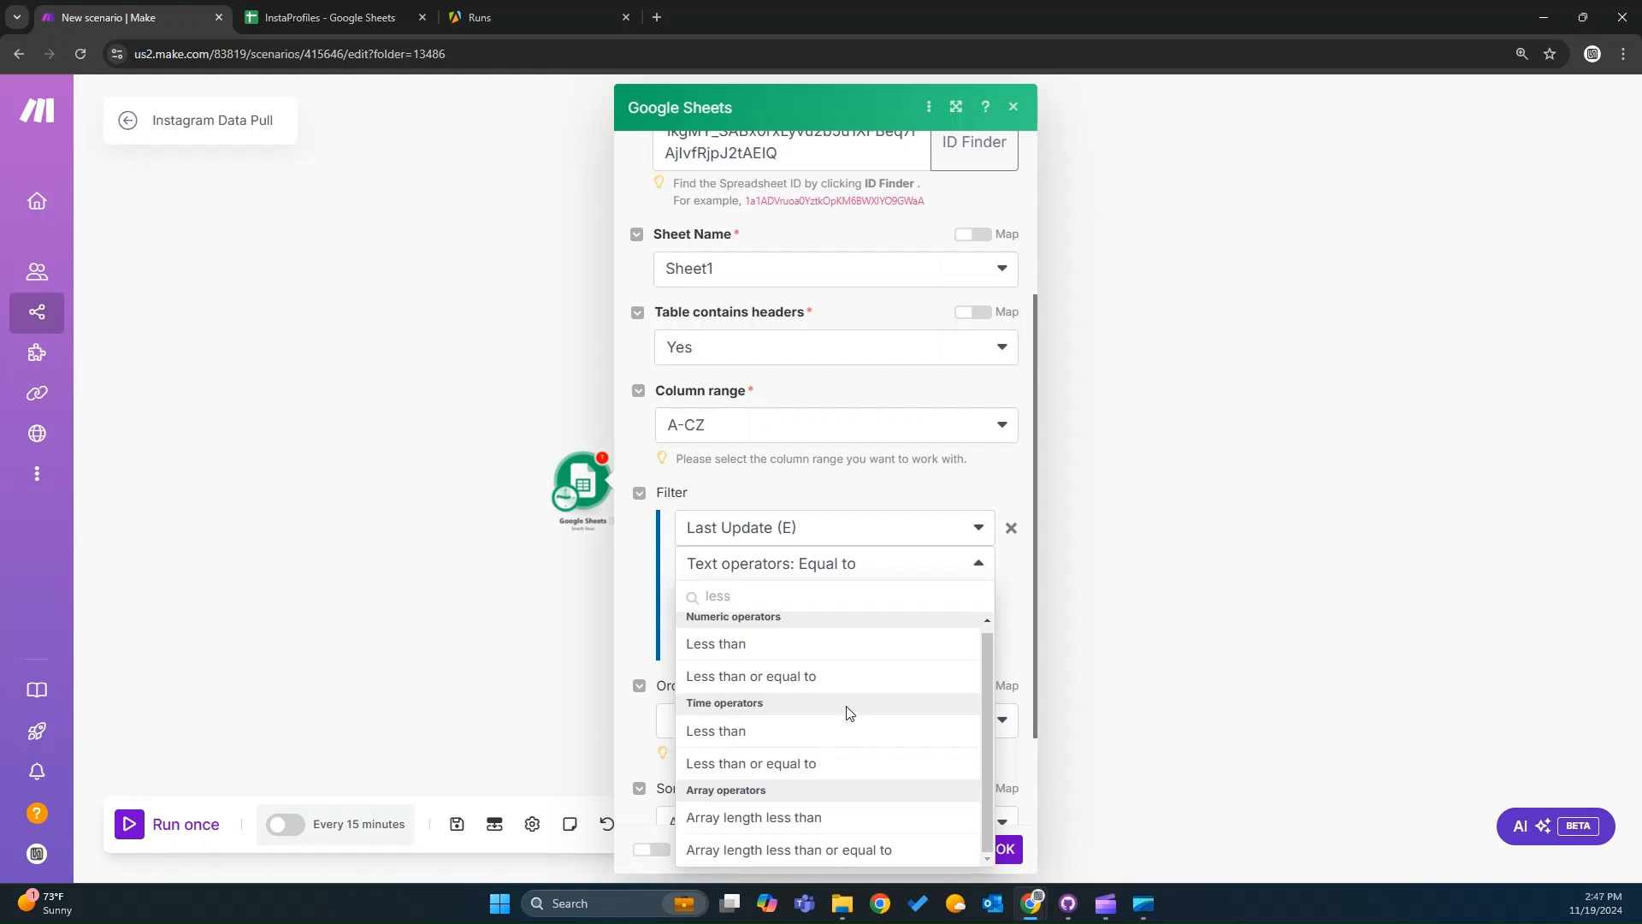
pyautogui.click(856, 732)
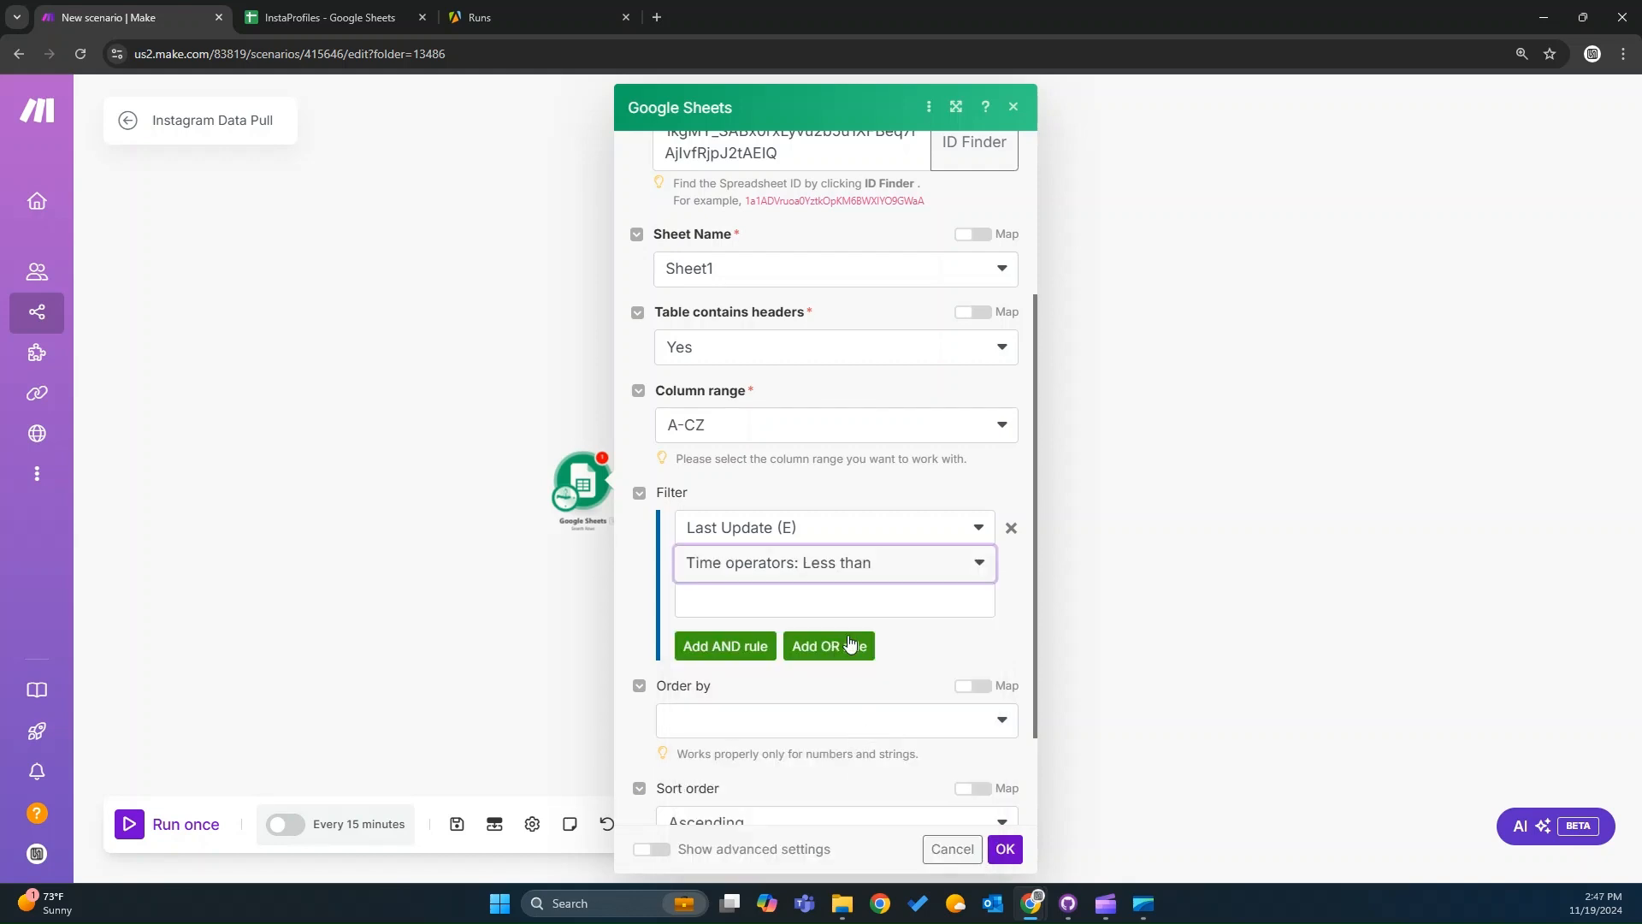
pyautogui.click(833, 599)
pyautogui.write('addMinutes(now; 300)')
pyautogui.click(850, 599)
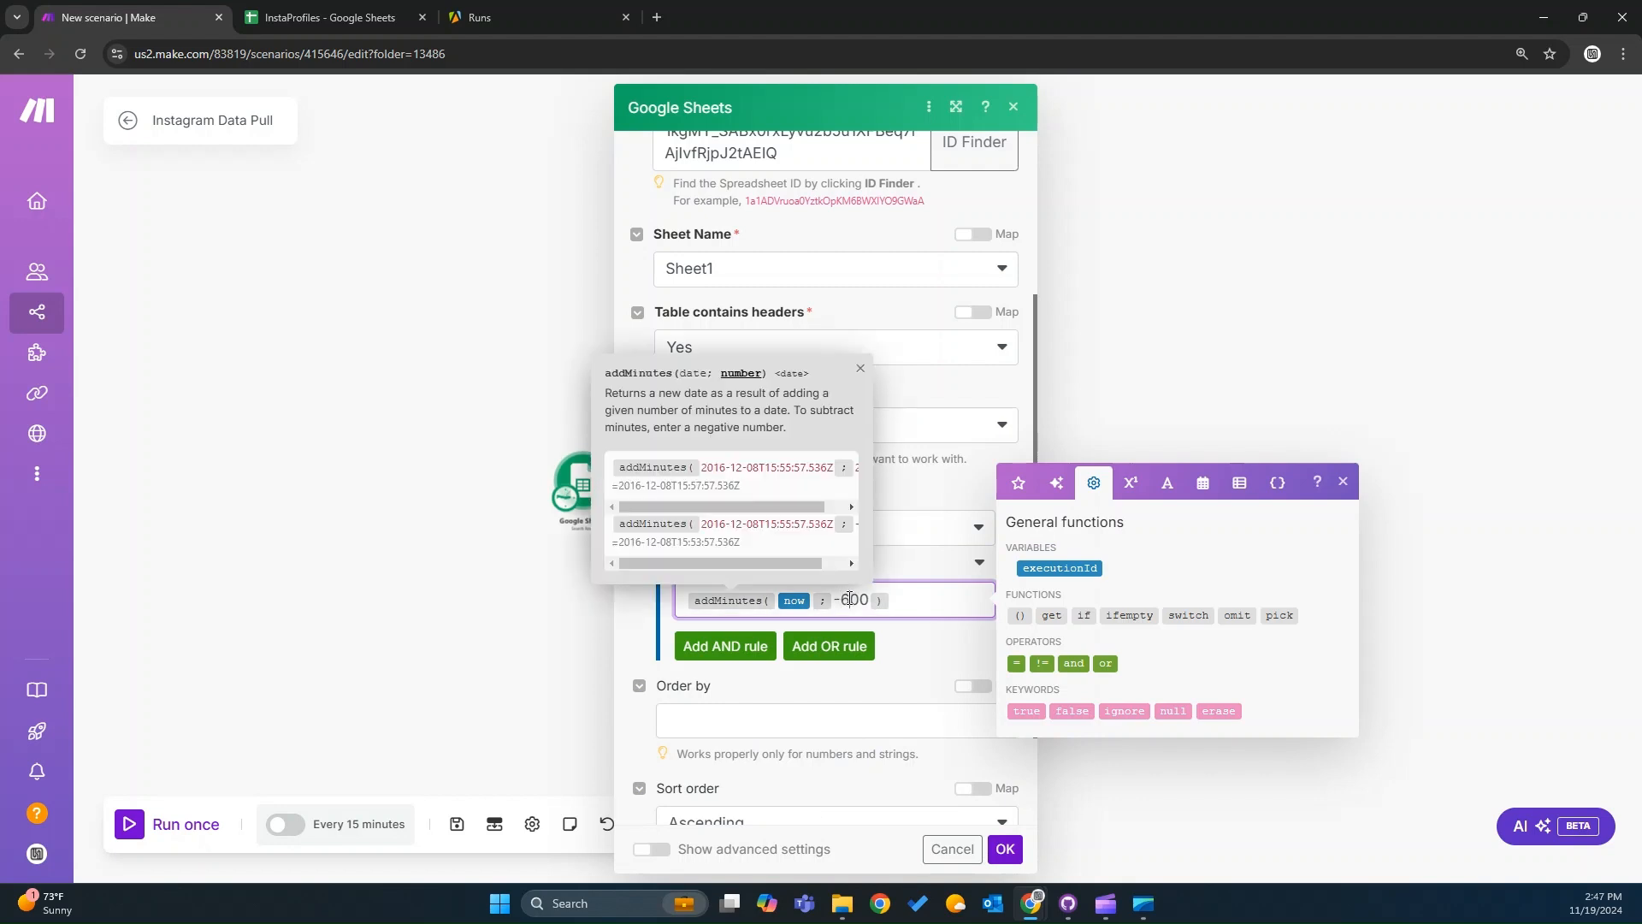
# Add an OR rule where Last Update (E) does not exist, and save the module settings.
pyautogui.click(830, 653)
pyautogui.click(769, 729)
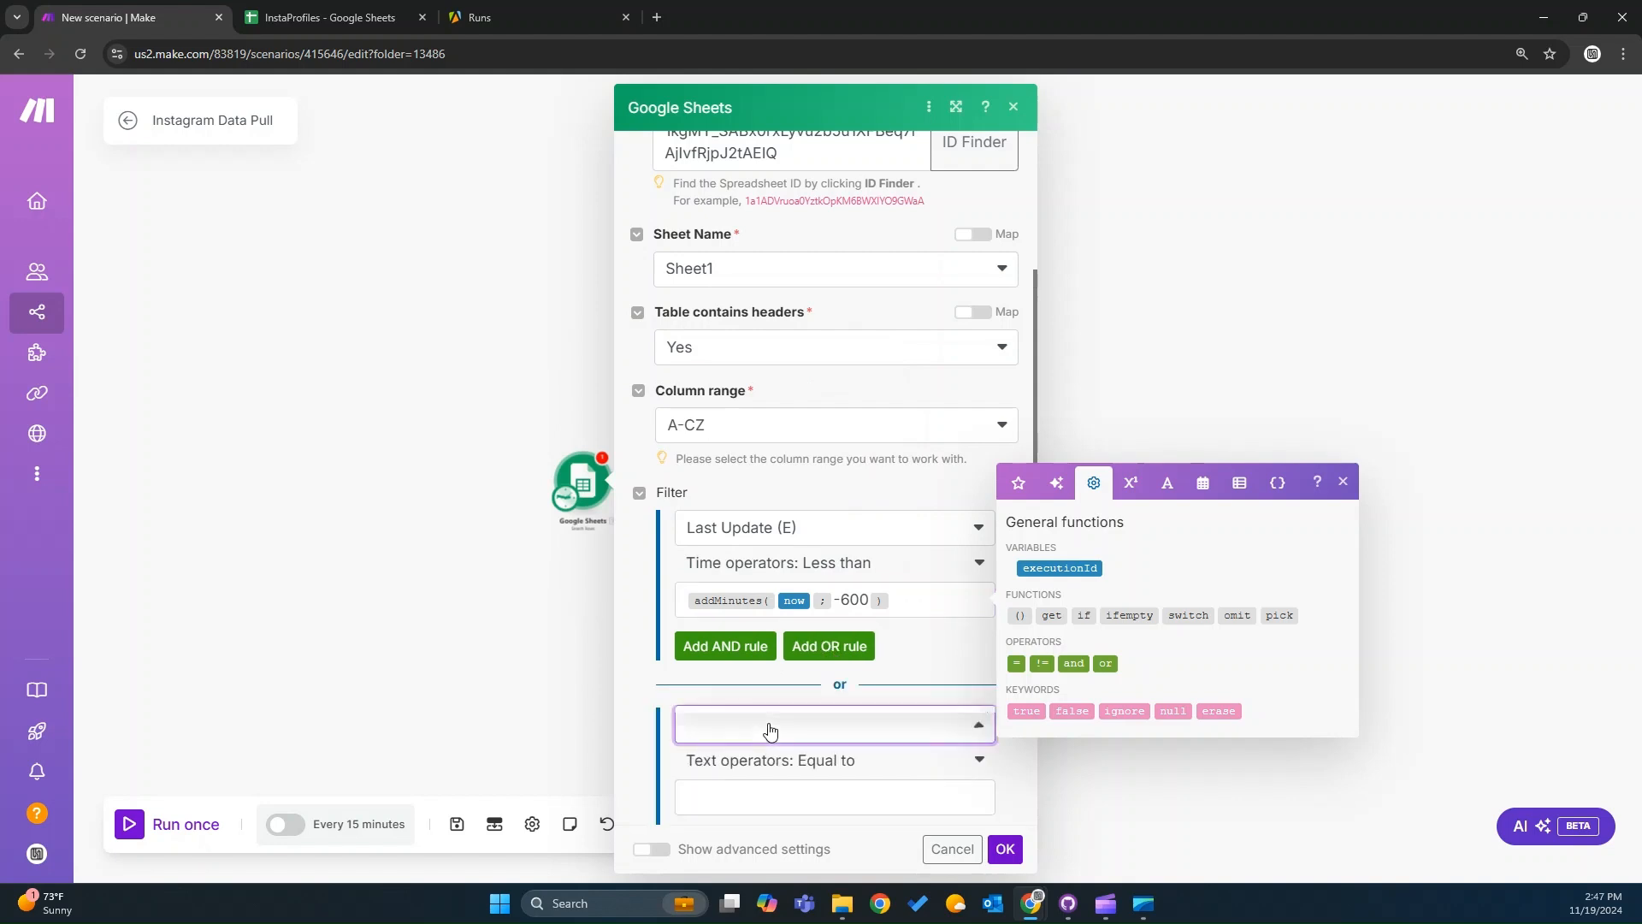
pyautogui.click(804, 673)
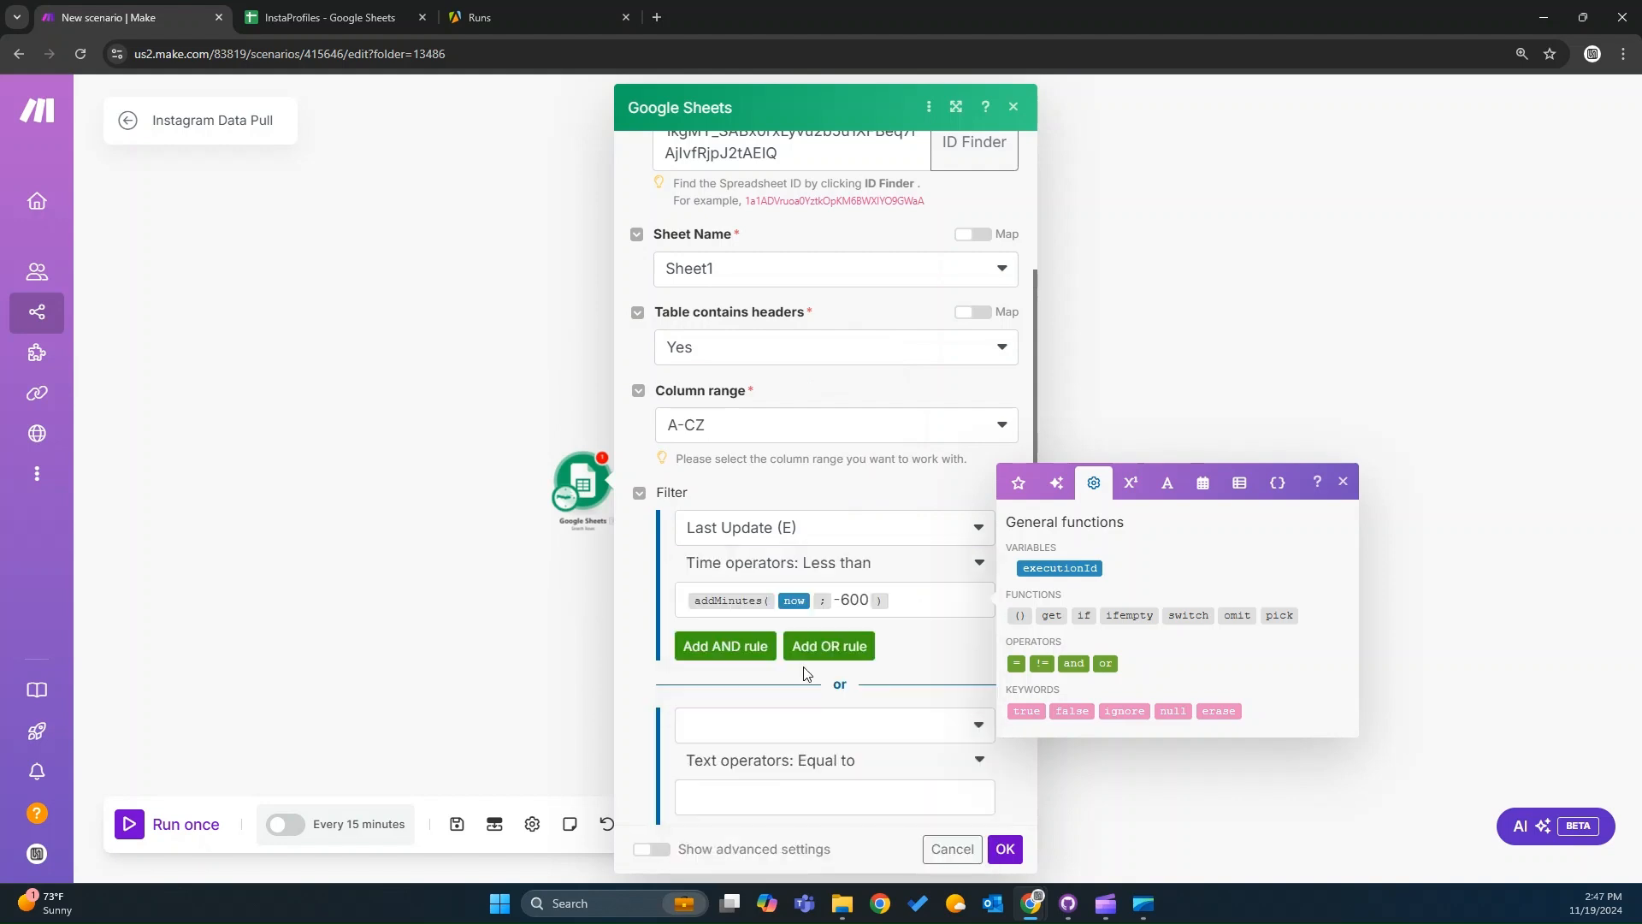
pyautogui.click(807, 739)
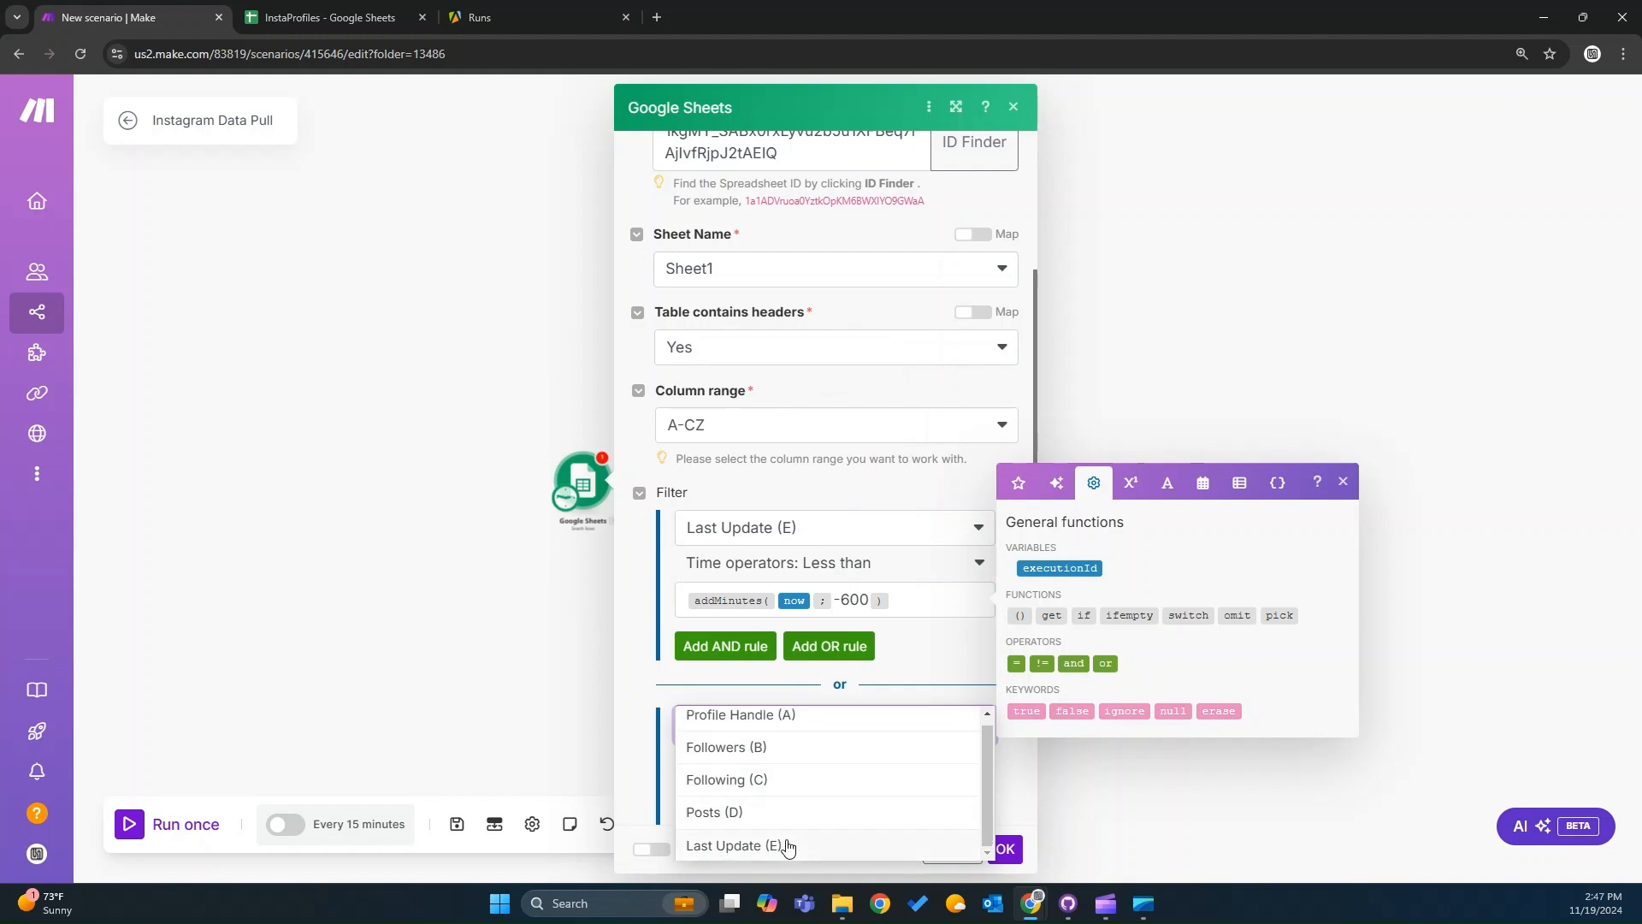
pyautogui.click(785, 844)
pyautogui.click(823, 763)
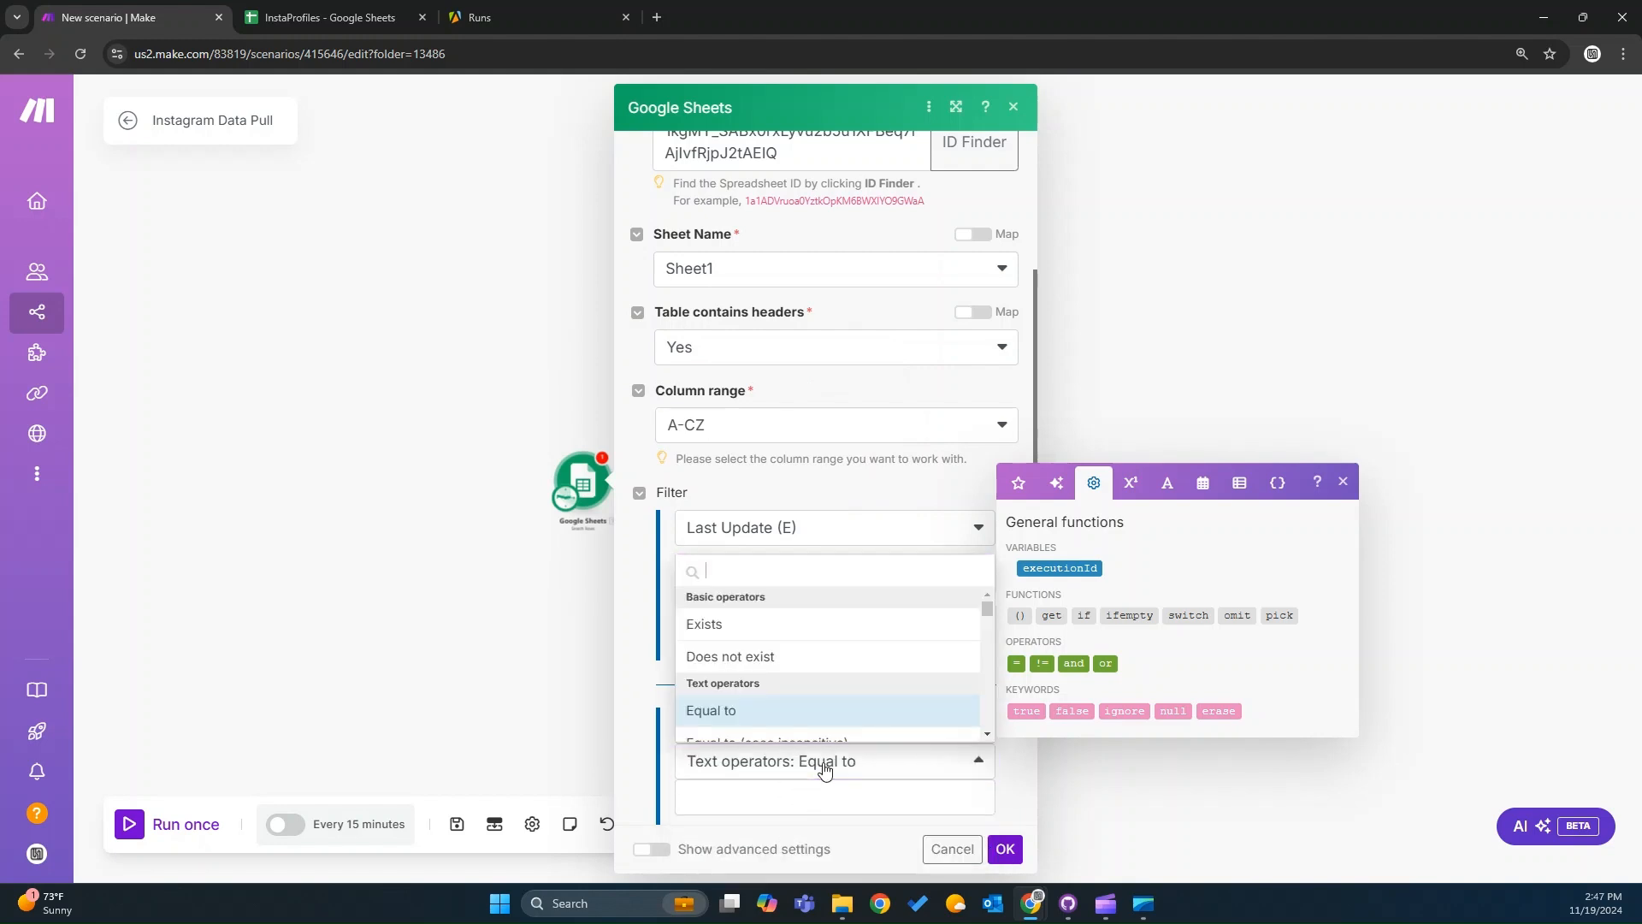
pyautogui.click(819, 656)
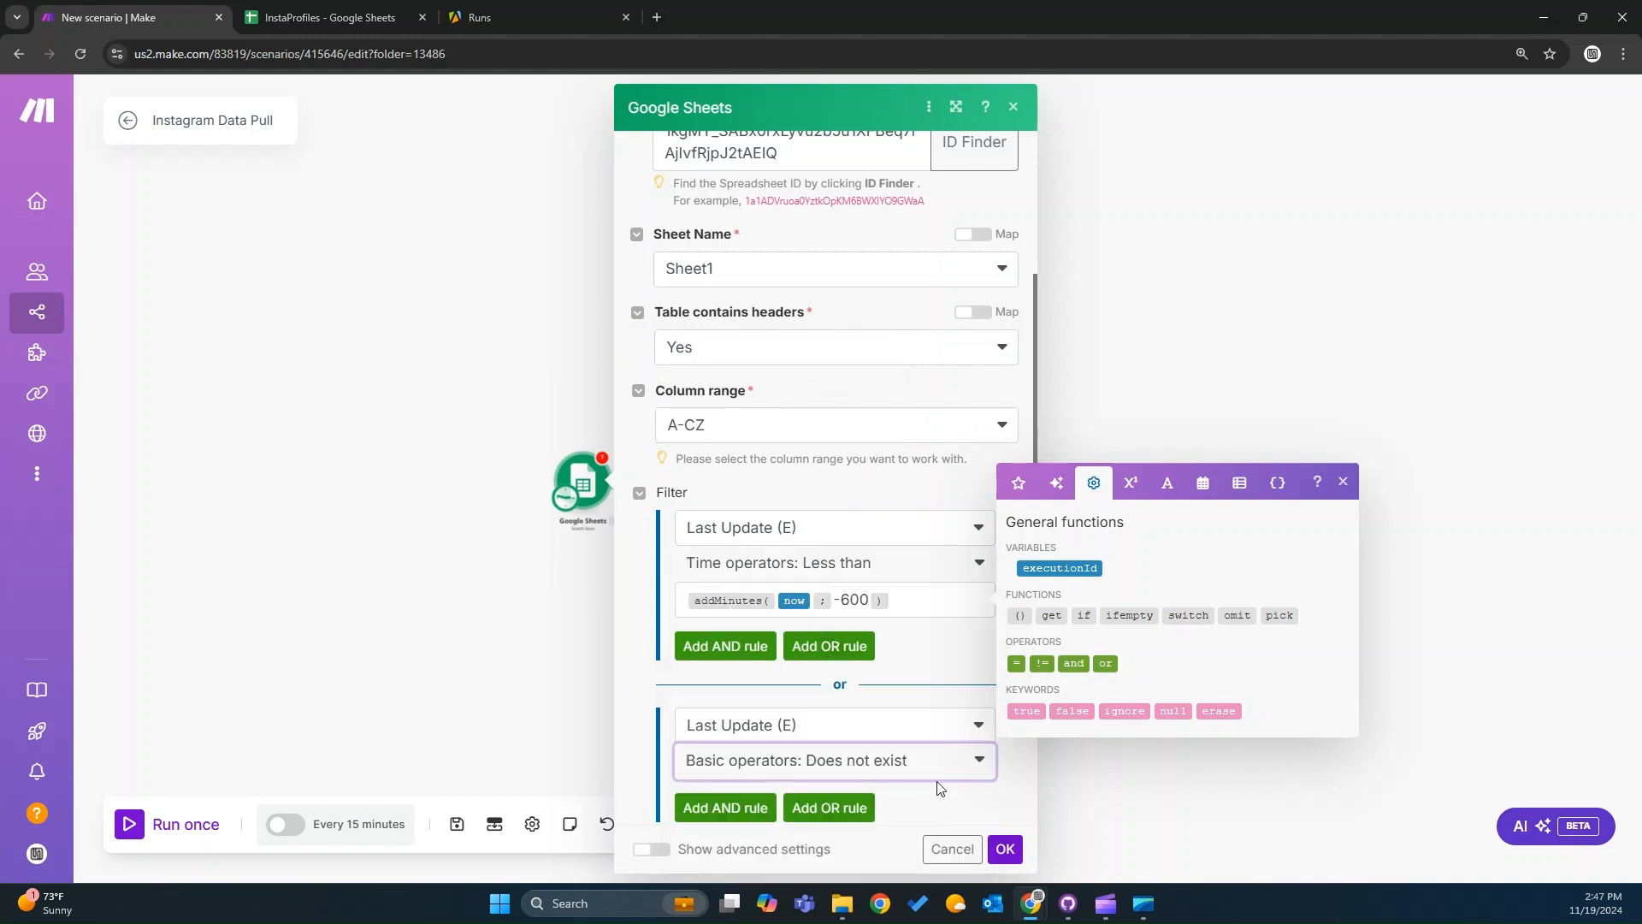
pyautogui.scroll(-4, 953, 805)
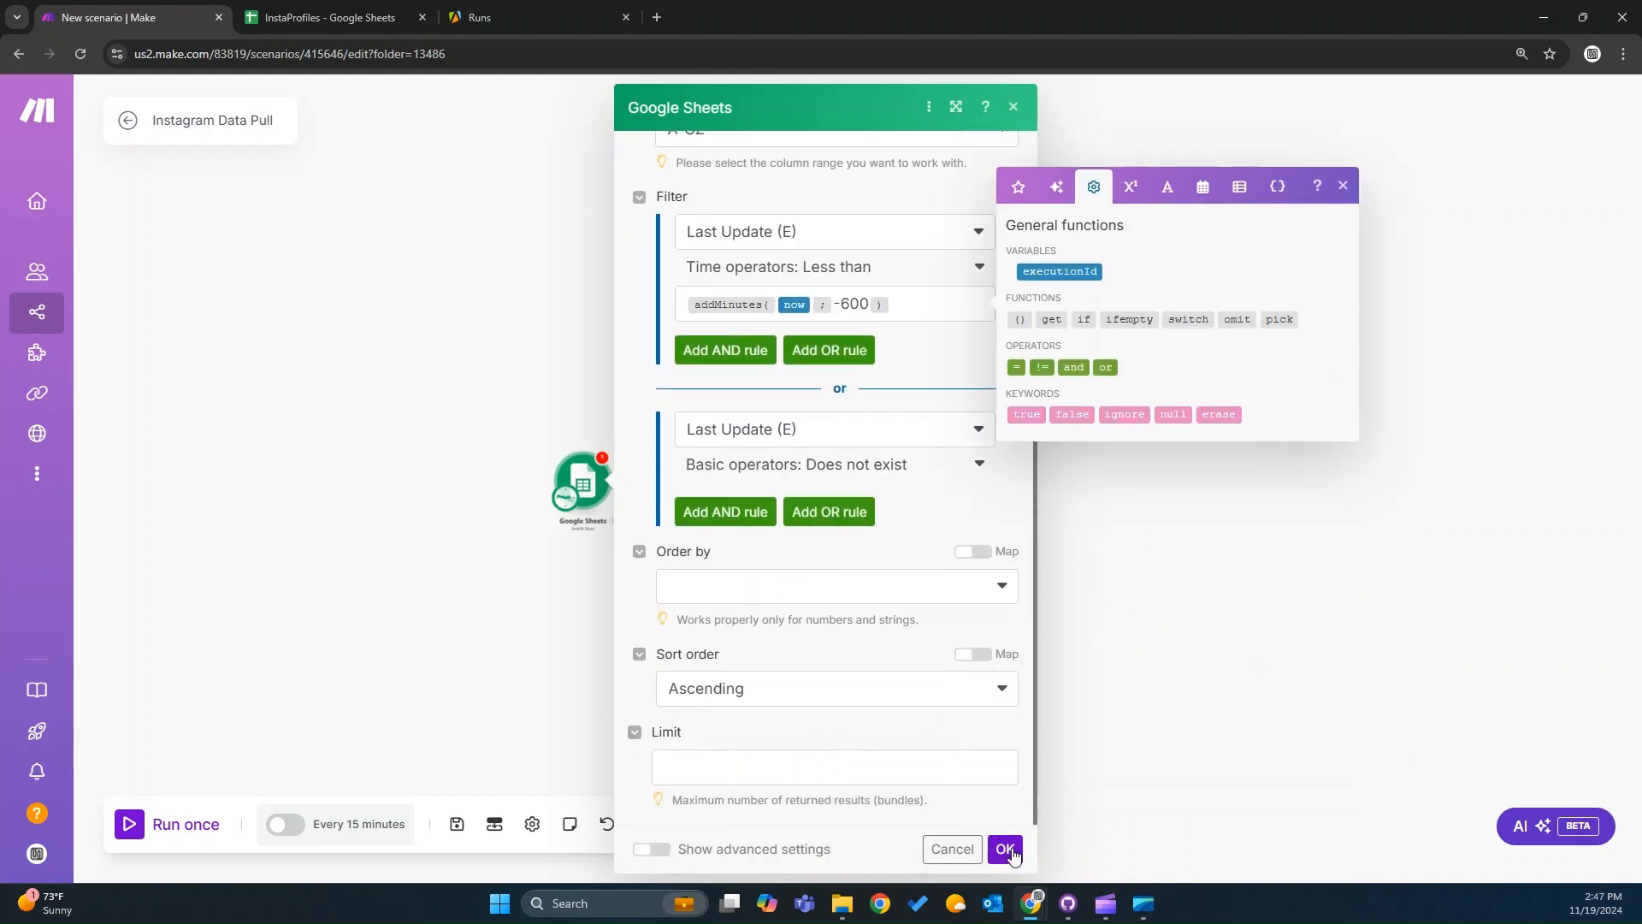
pyautogui.click(1004, 849)
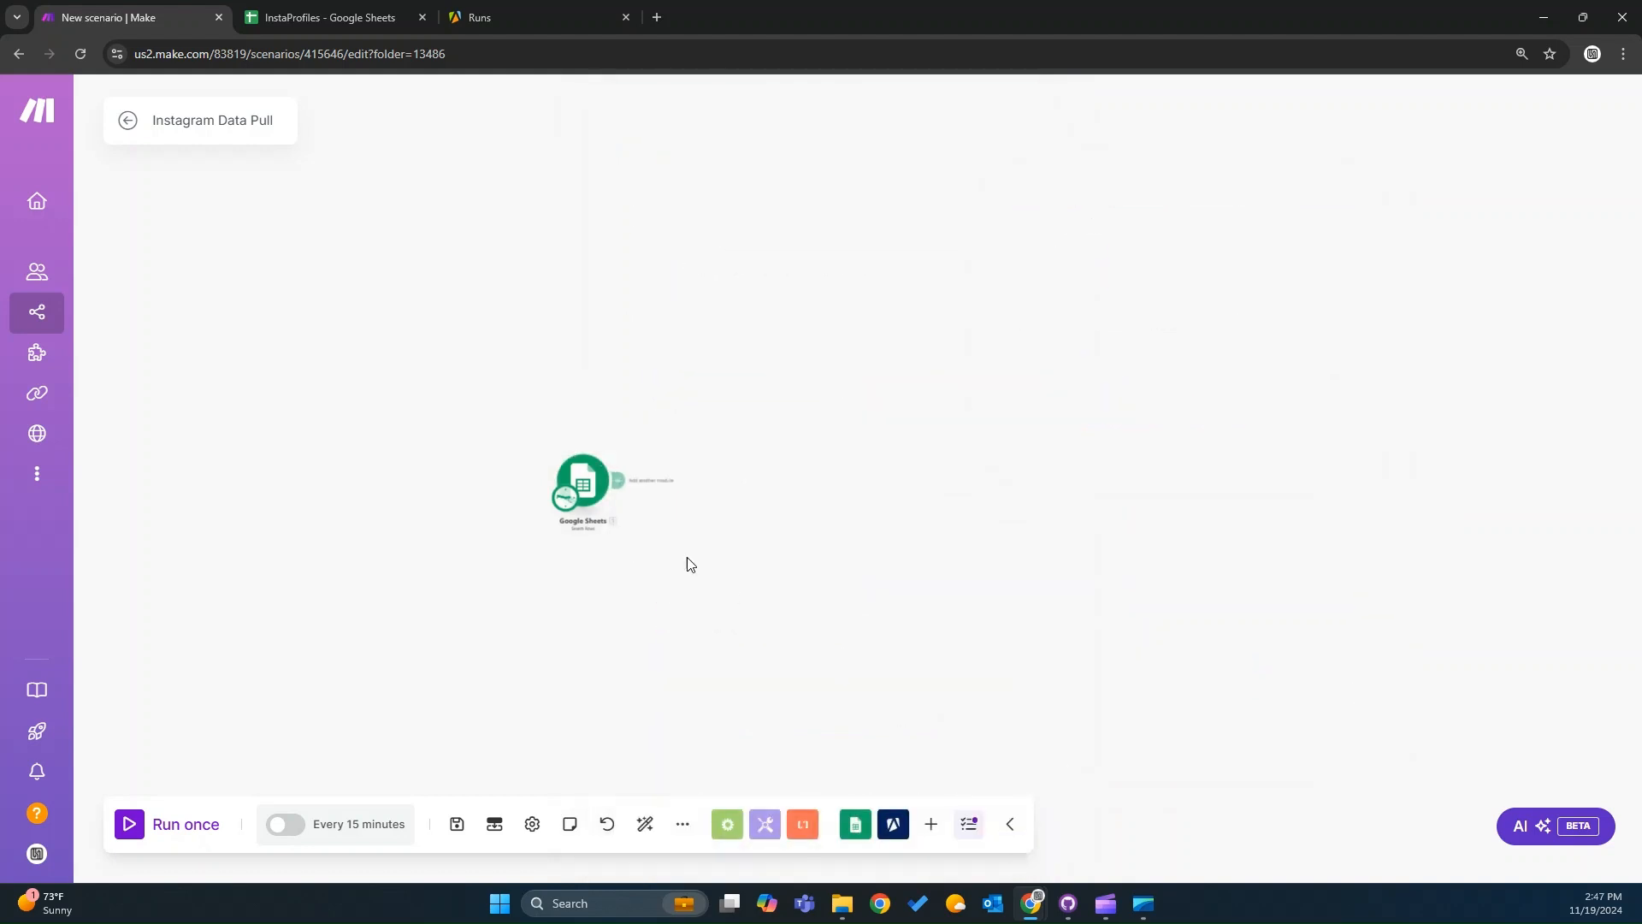
# Reopen the Search Rows module and set its result limit to 3.
pyautogui.click(565, 486)
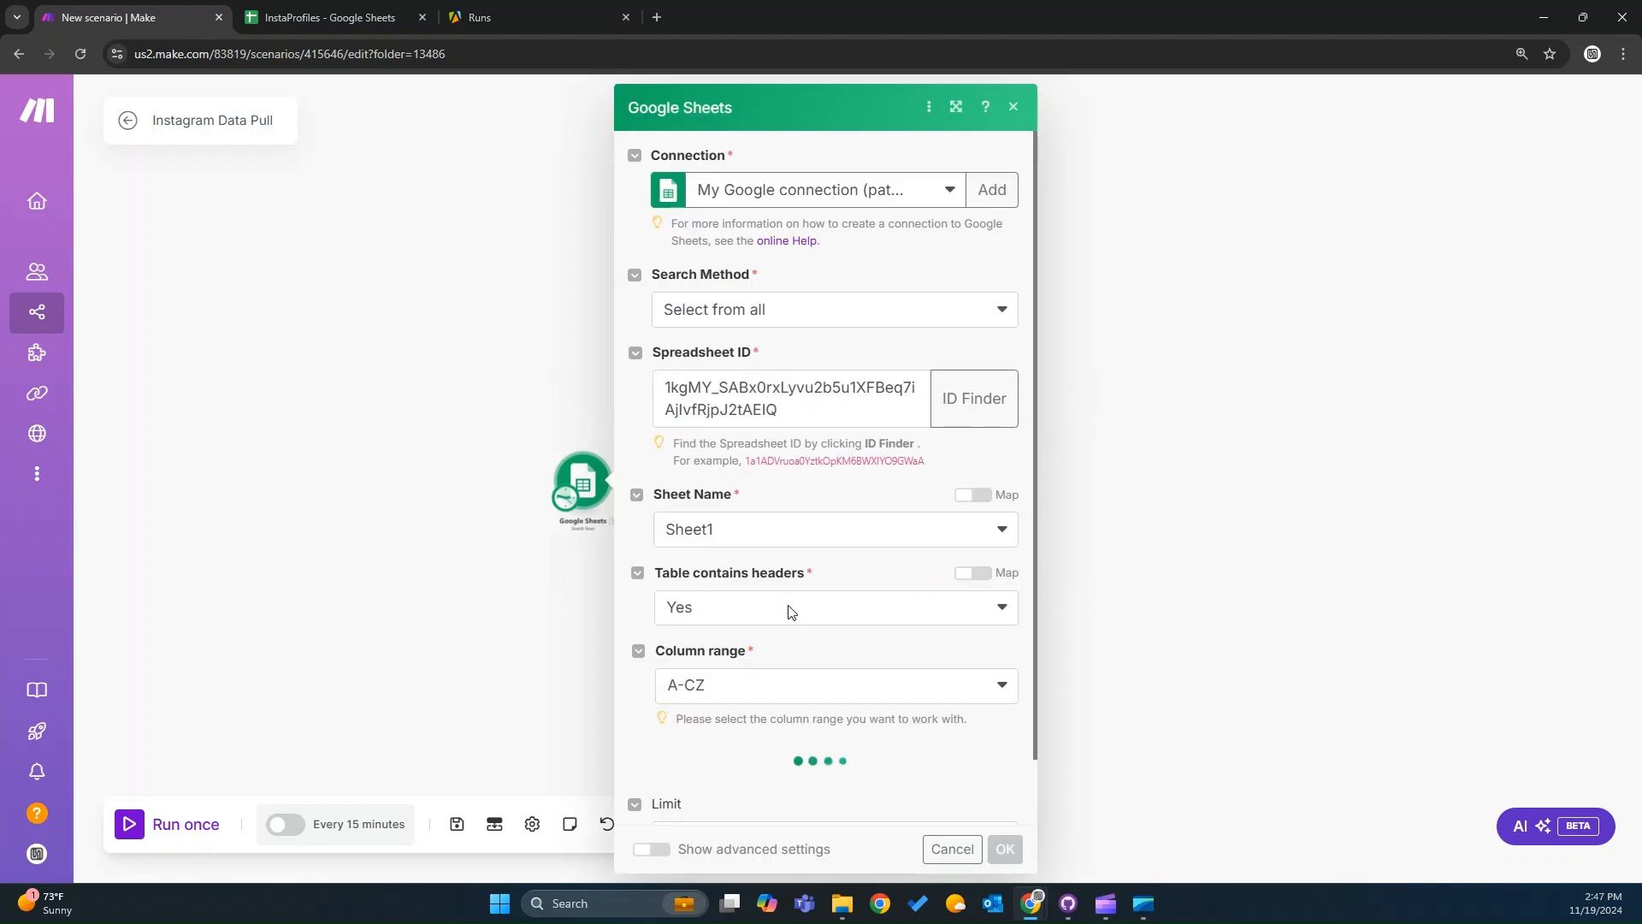
pyautogui.scroll(-1, 837, 753)
pyautogui.click(834, 778)
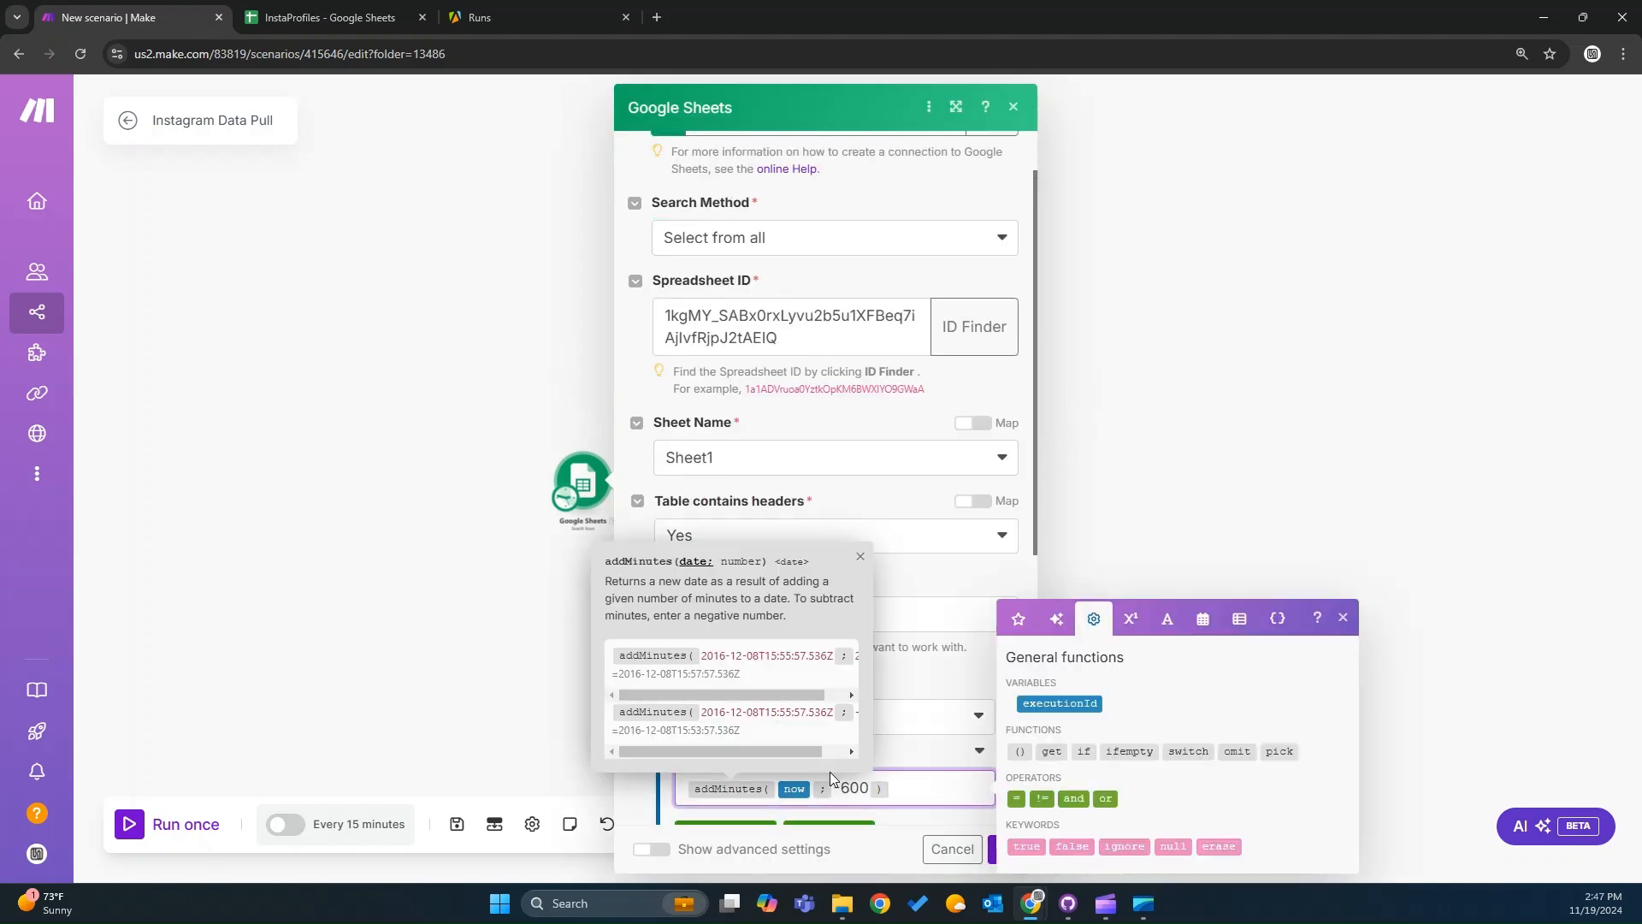
pyautogui.scroll(-5, 887, 799)
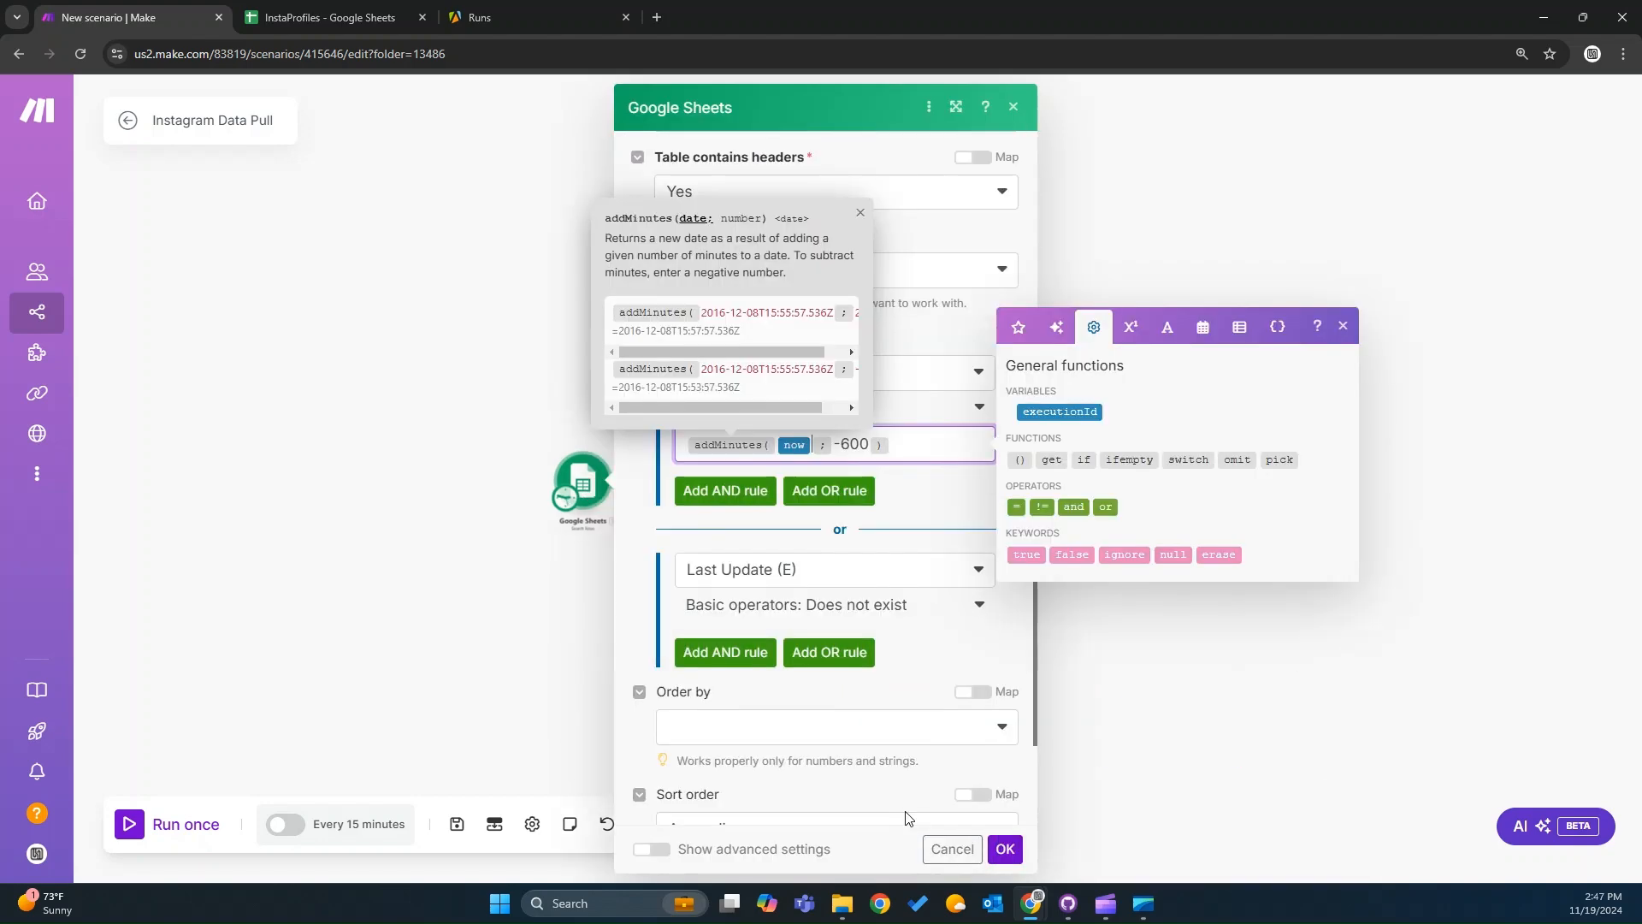
pyautogui.click(848, 760)
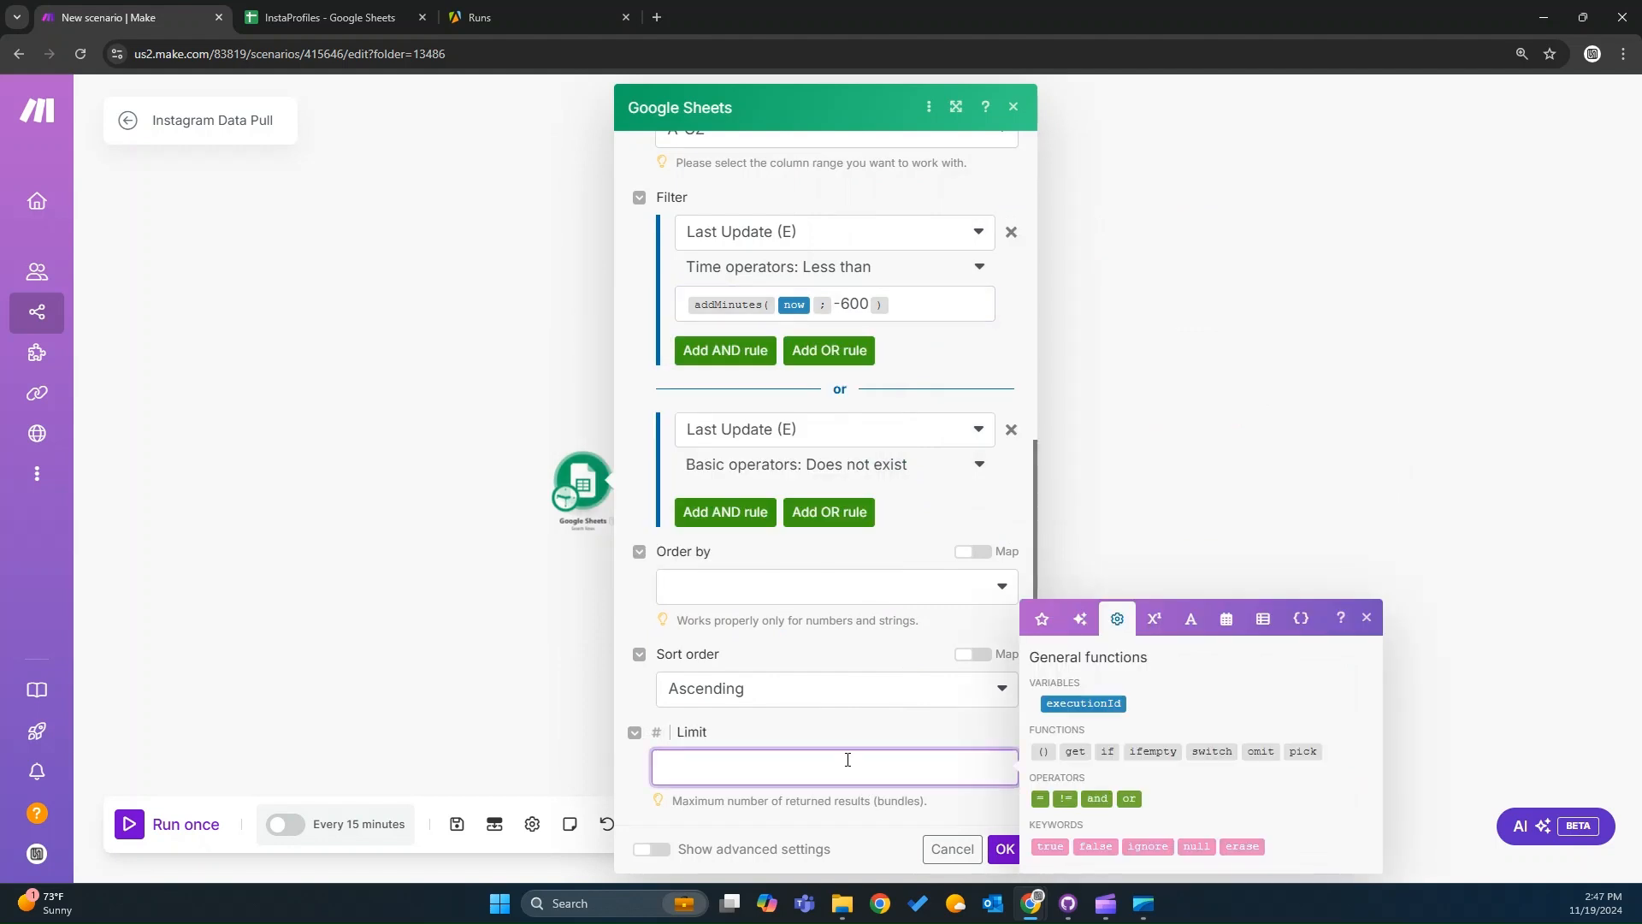
pyautogui.click(863, 826)
pyautogui.click(999, 850)
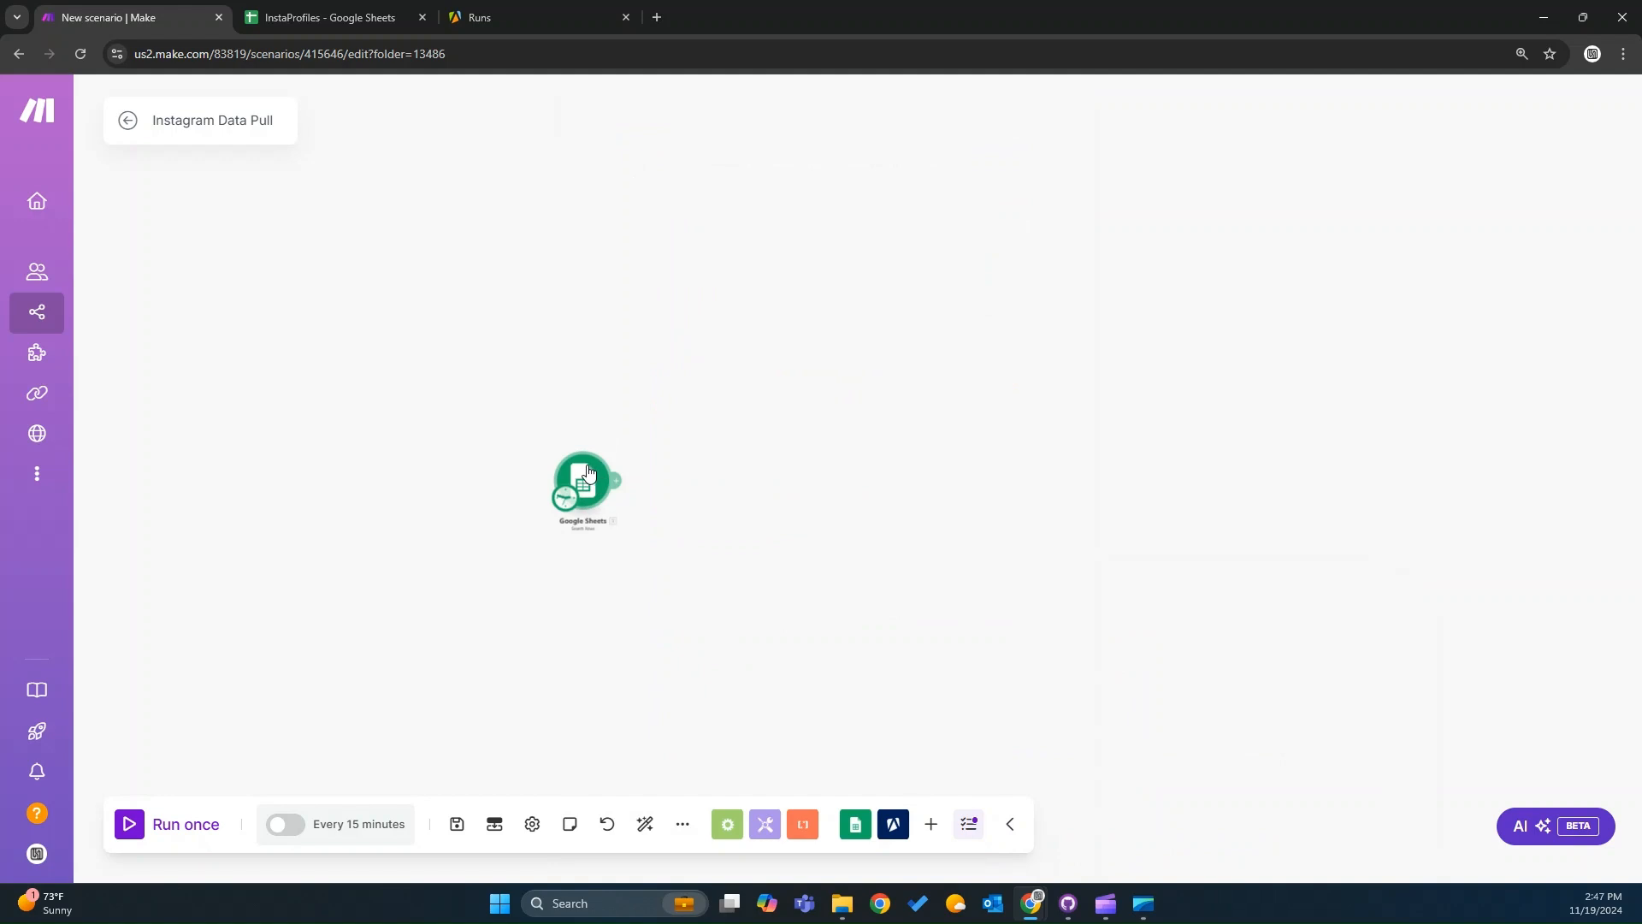
# Save the scenario and run it once.
pyautogui.click(621, 482)
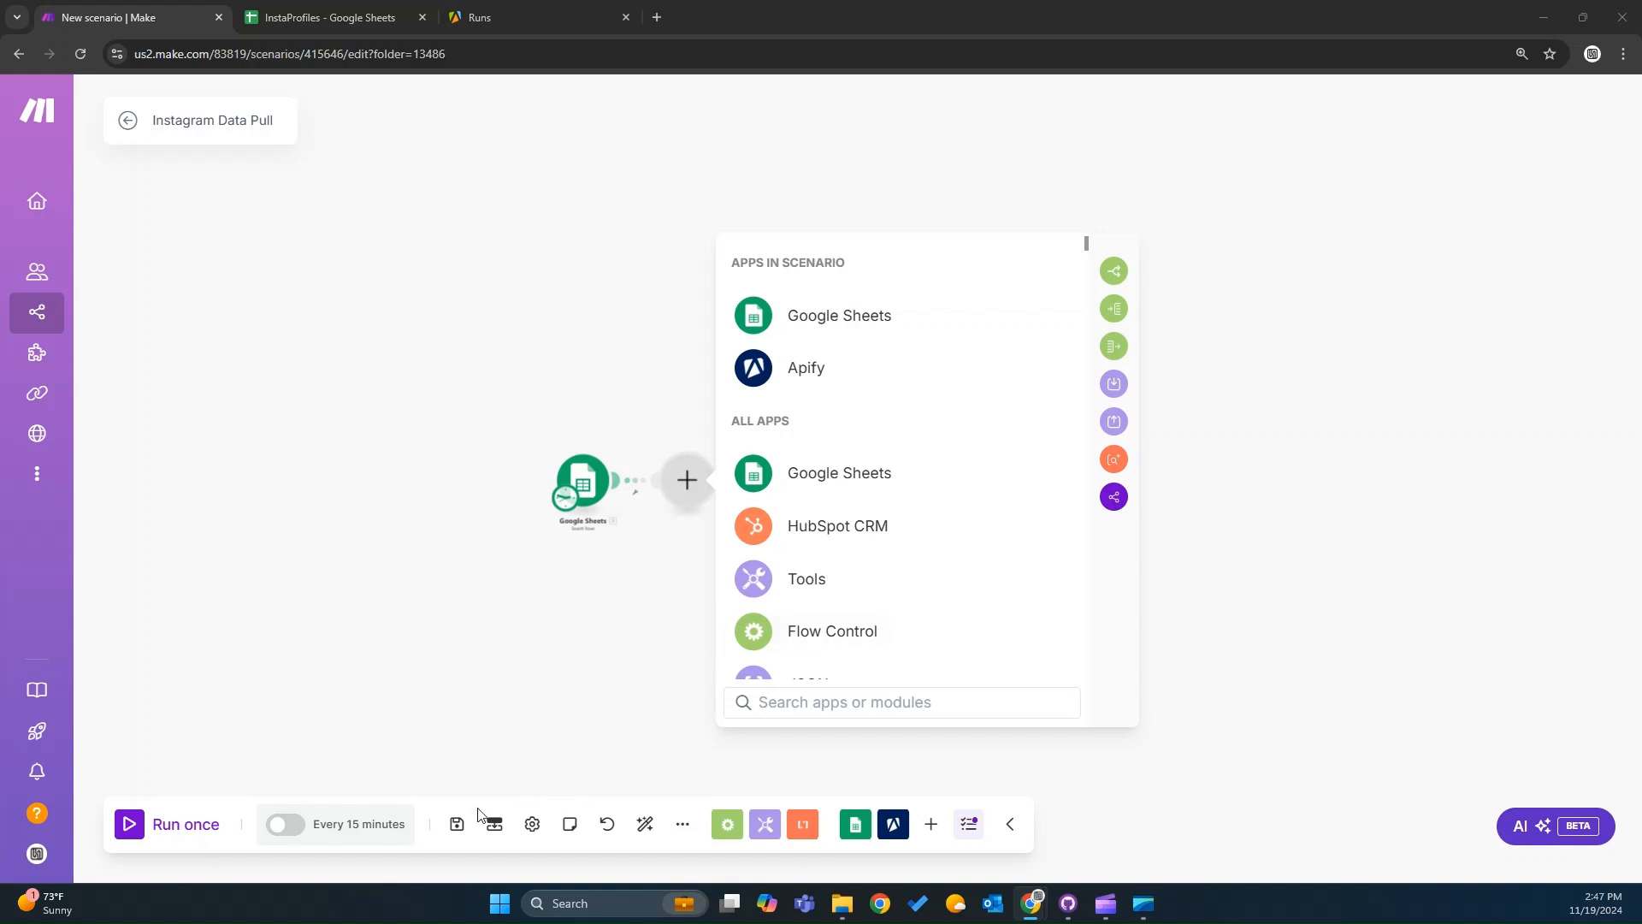
pyautogui.click(451, 826)
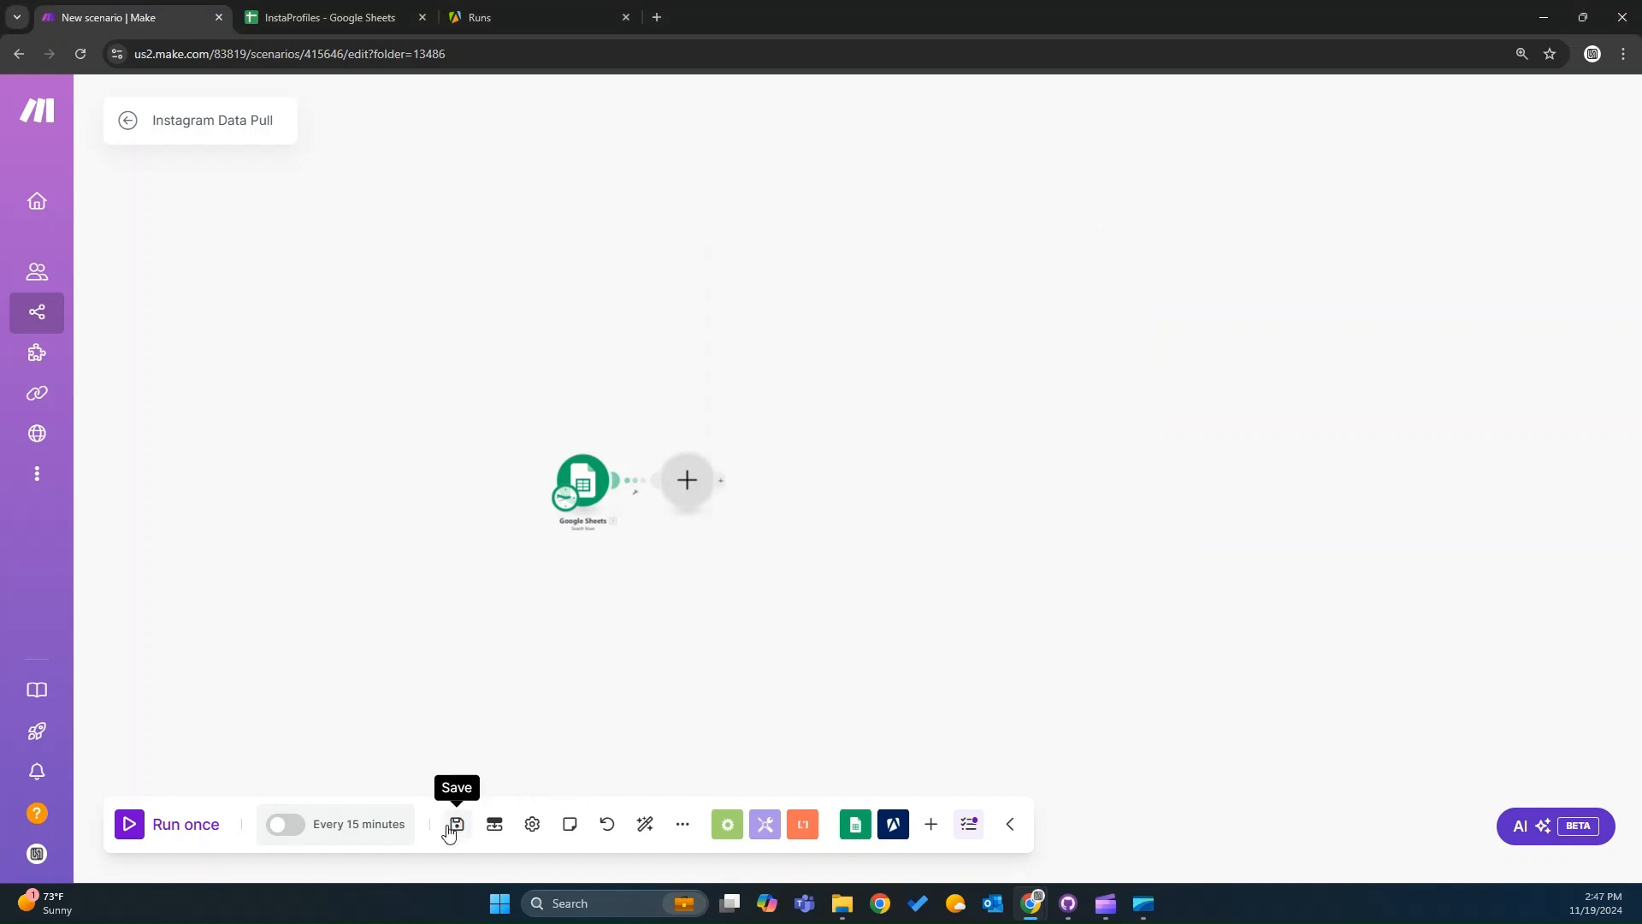
pyautogui.click(165, 826)
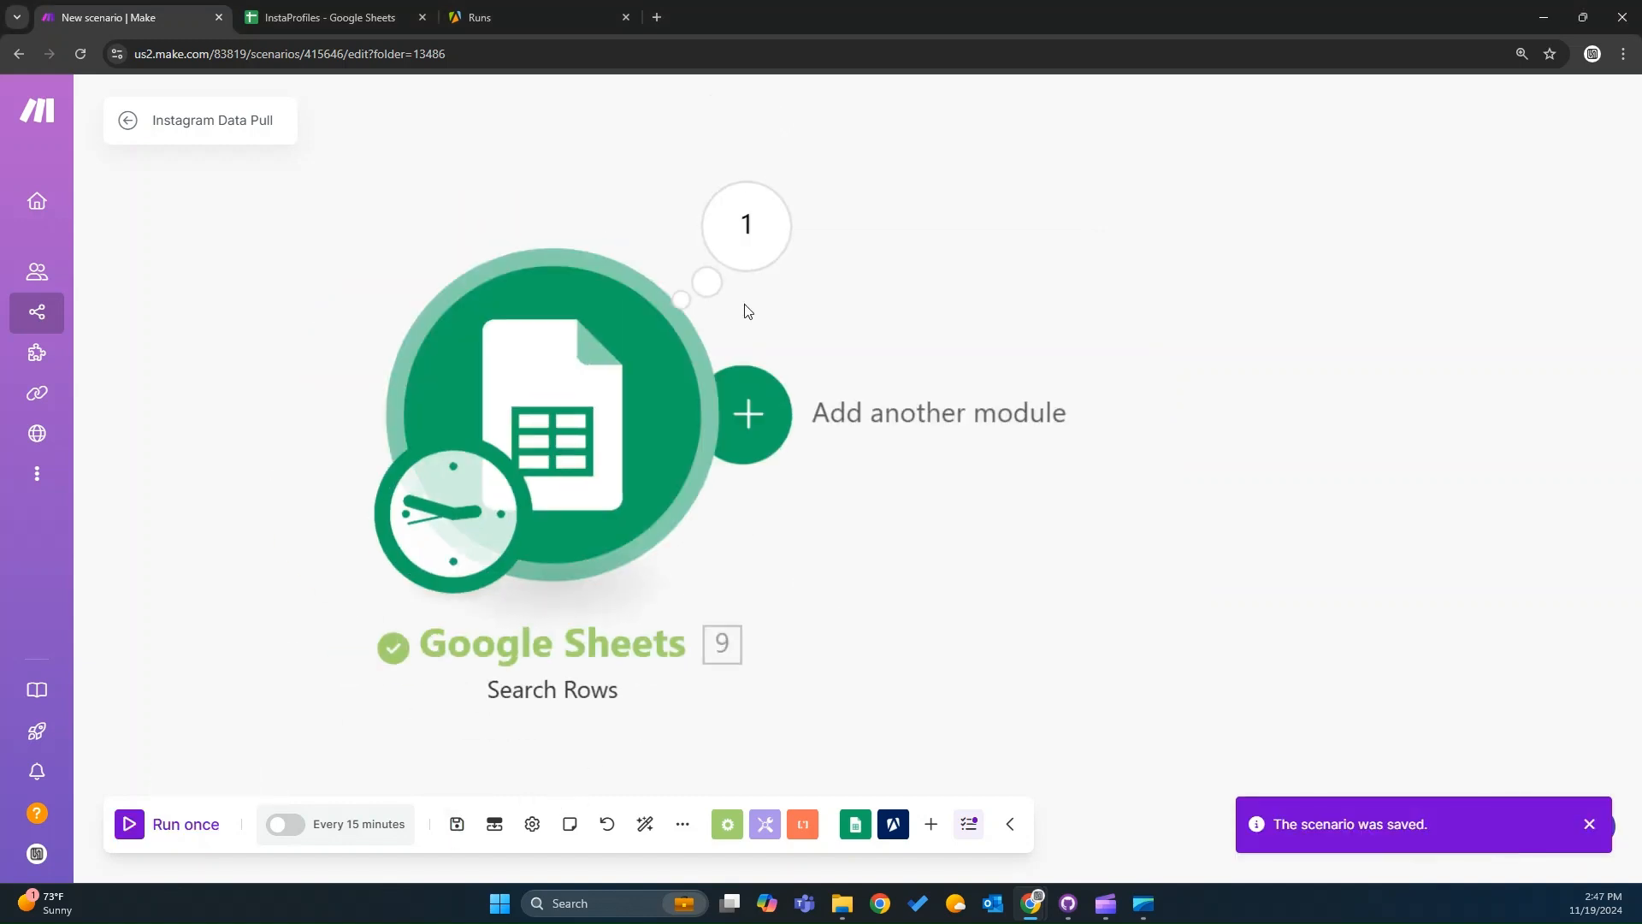
# Inspect the Search Rows module's input and output bundles from the run.
pyautogui.click(749, 236)
pyautogui.scroll(-1, 1050, 752)
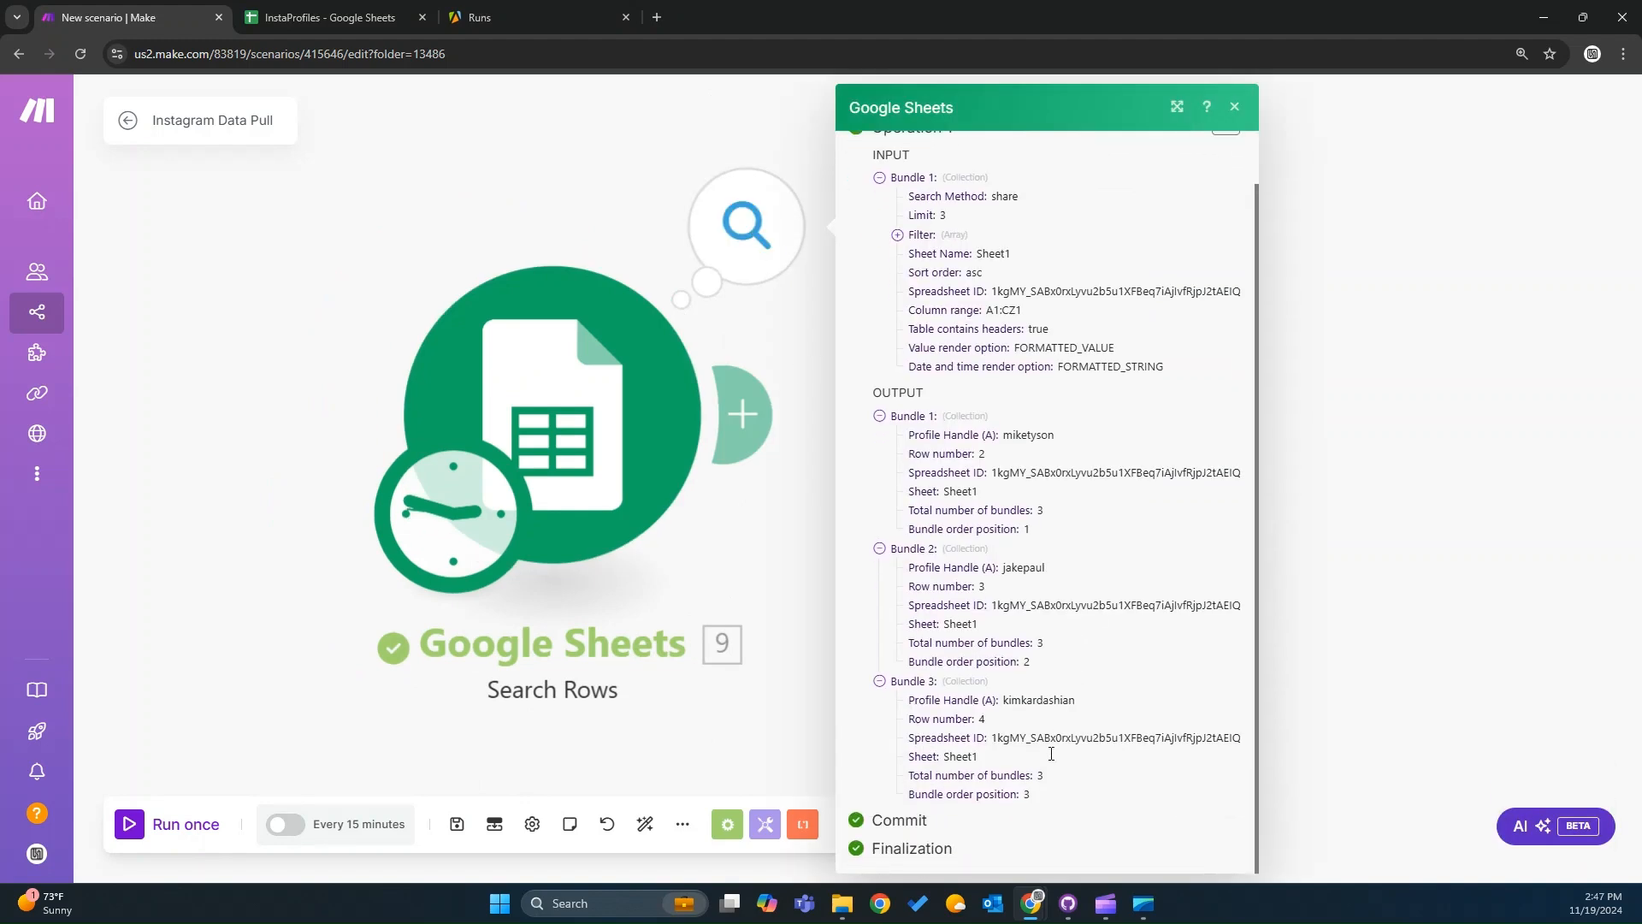
pyautogui.click(1409, 463)
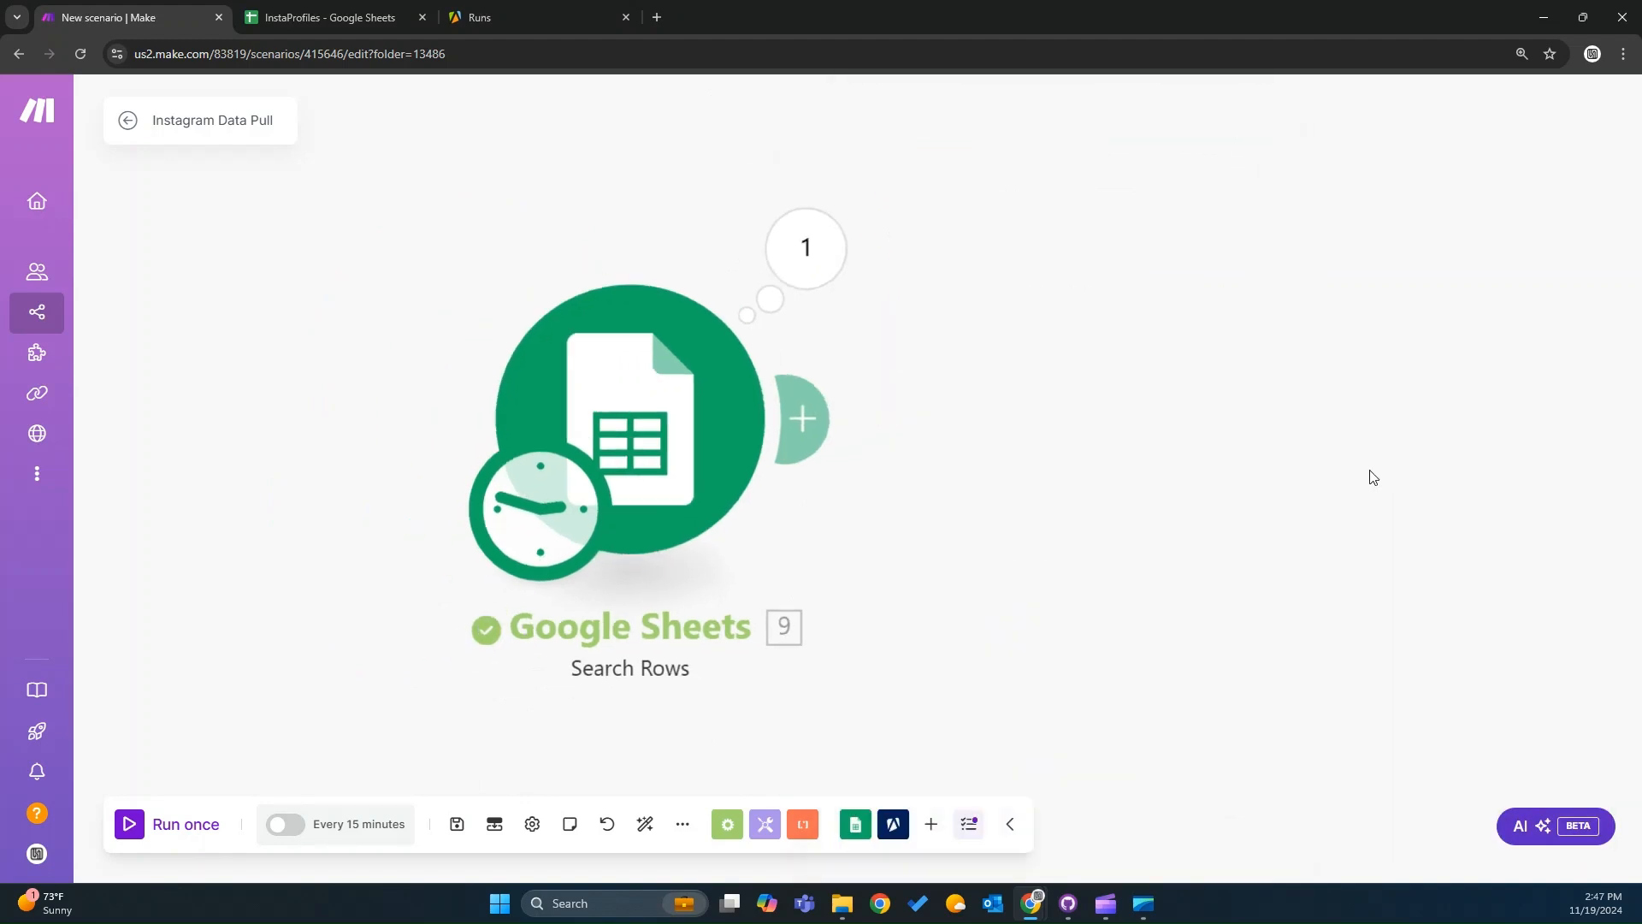
# Add an Apify Run an Actor module after the Search Rows module.
pyautogui.click(893, 823)
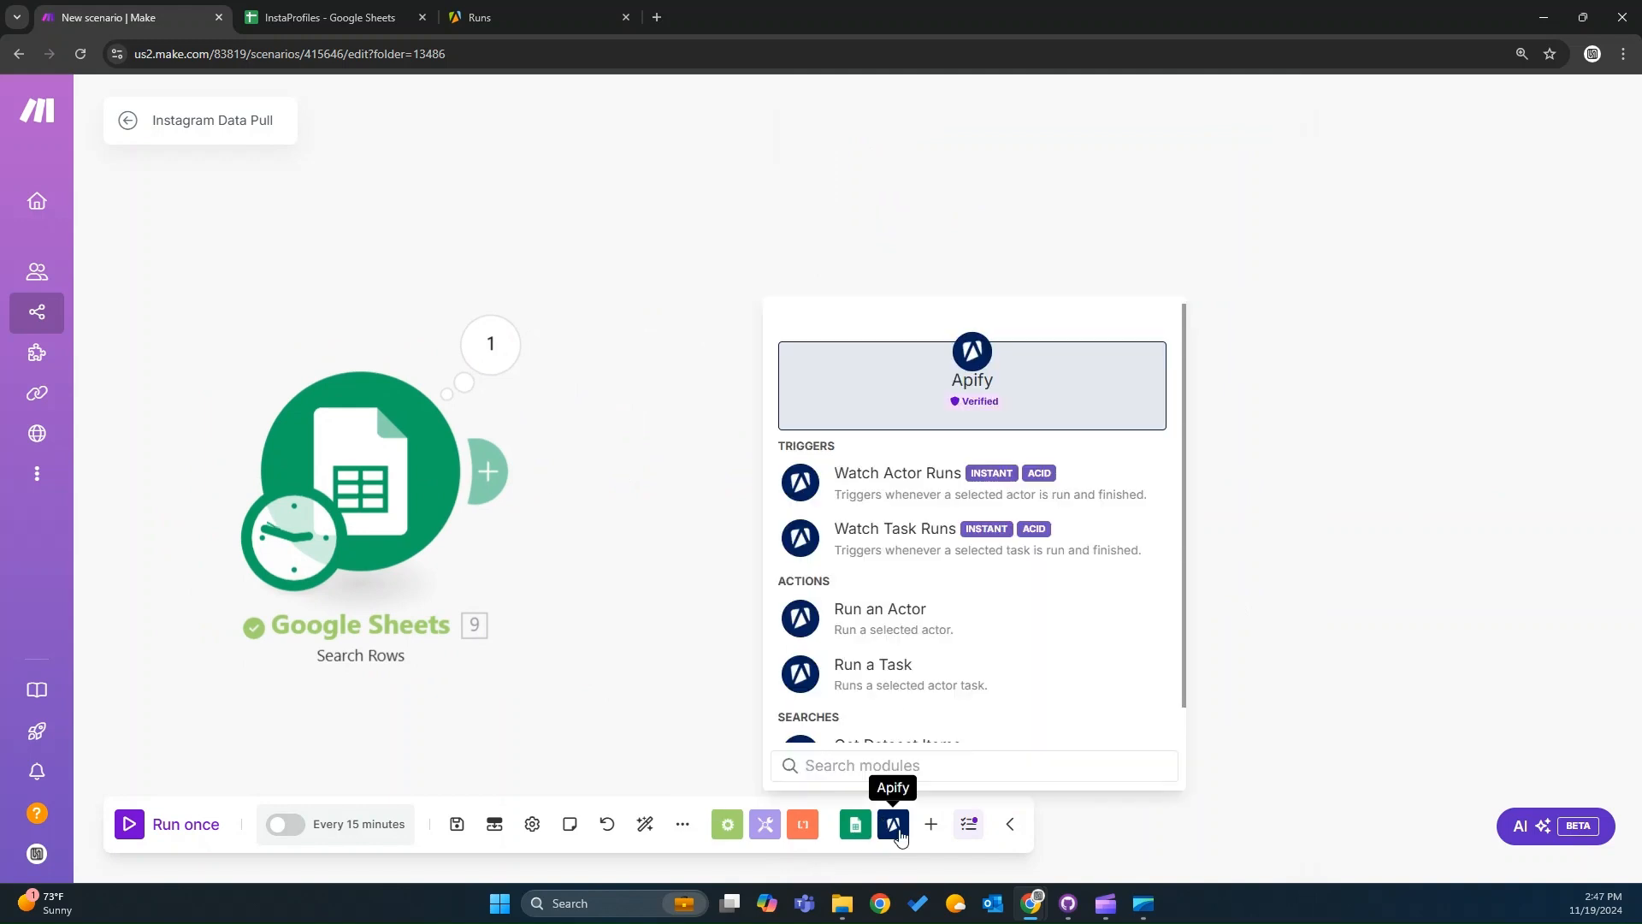
pyautogui.click(921, 617)
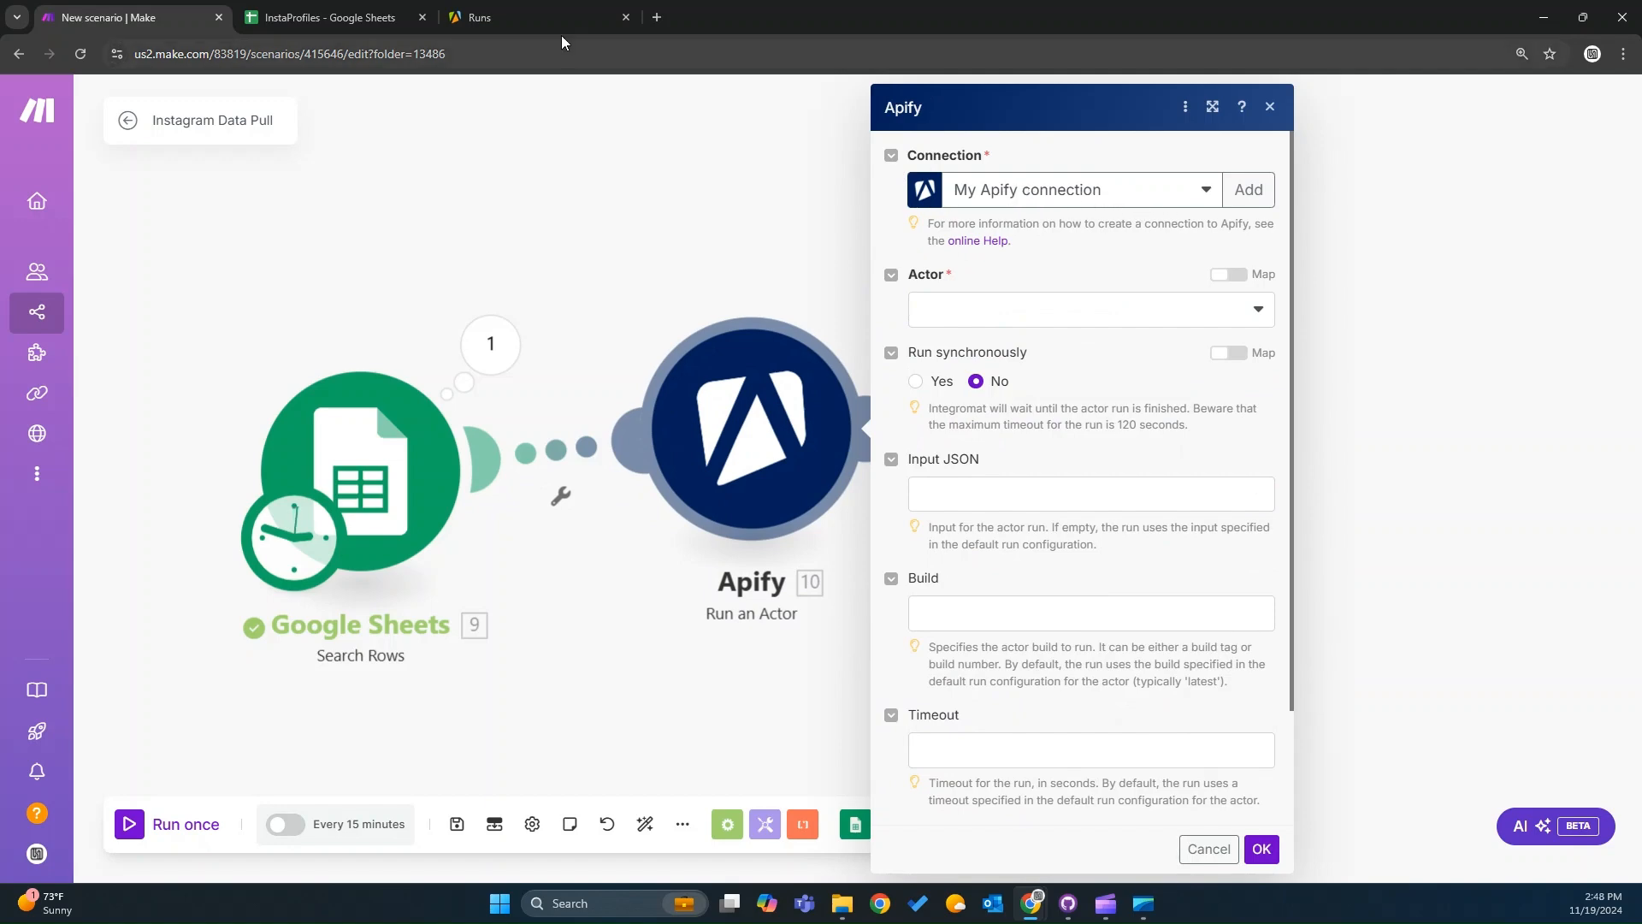
# Select the karamelo/fast-instagram-profile-stats actor in the Apify Run an Actor module.
pyautogui.click(542, 17)
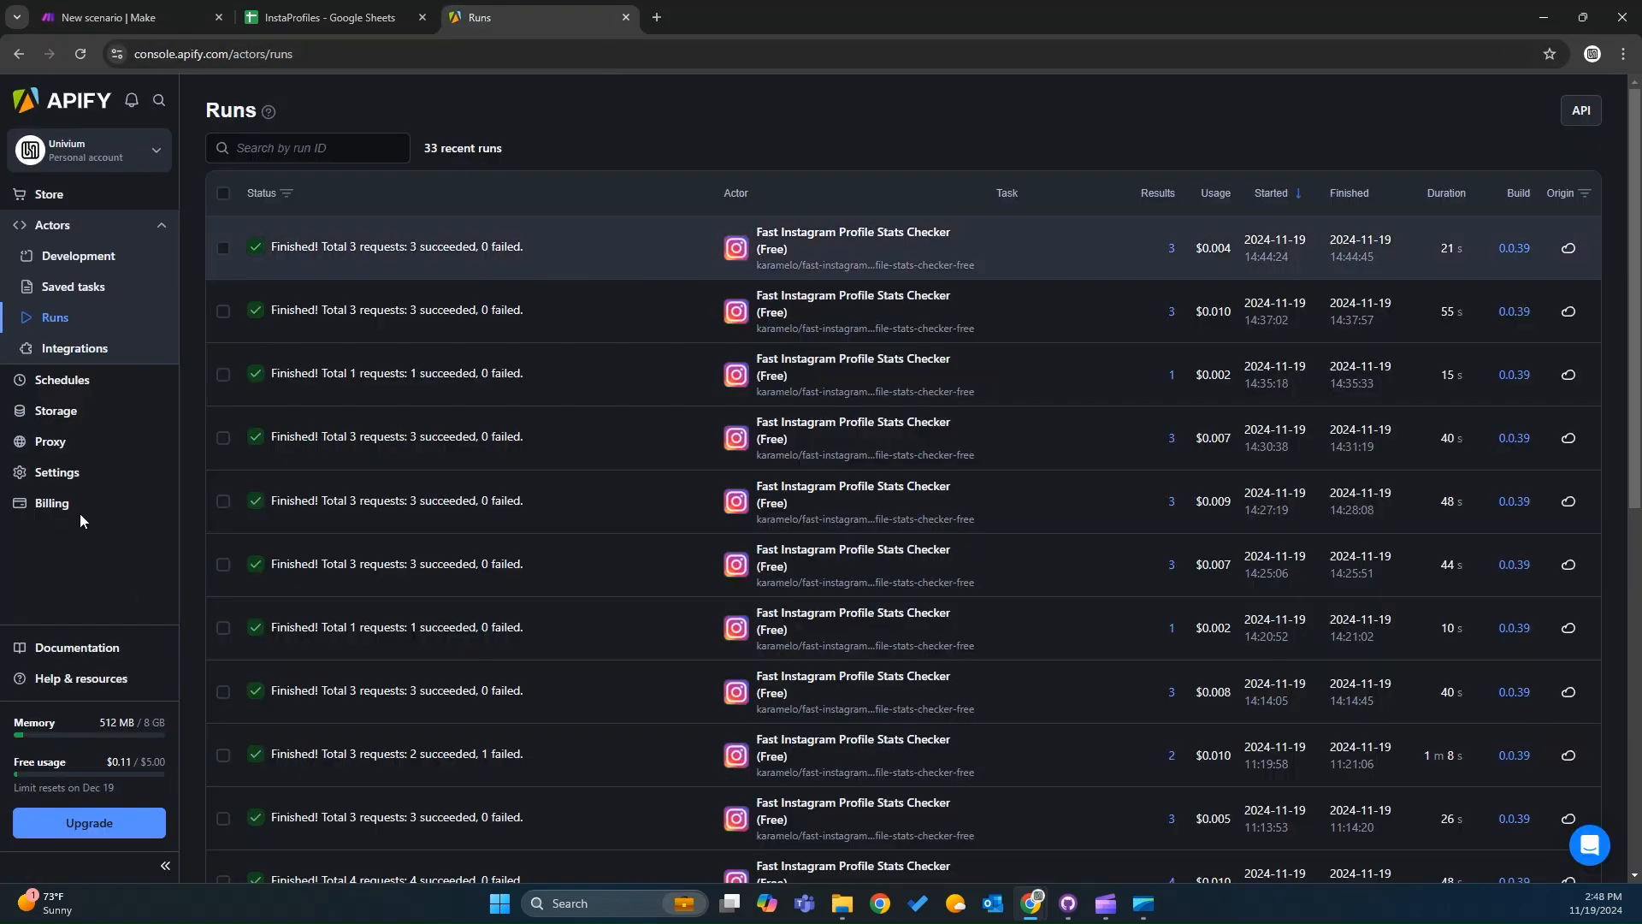
pyautogui.click(67, 473)
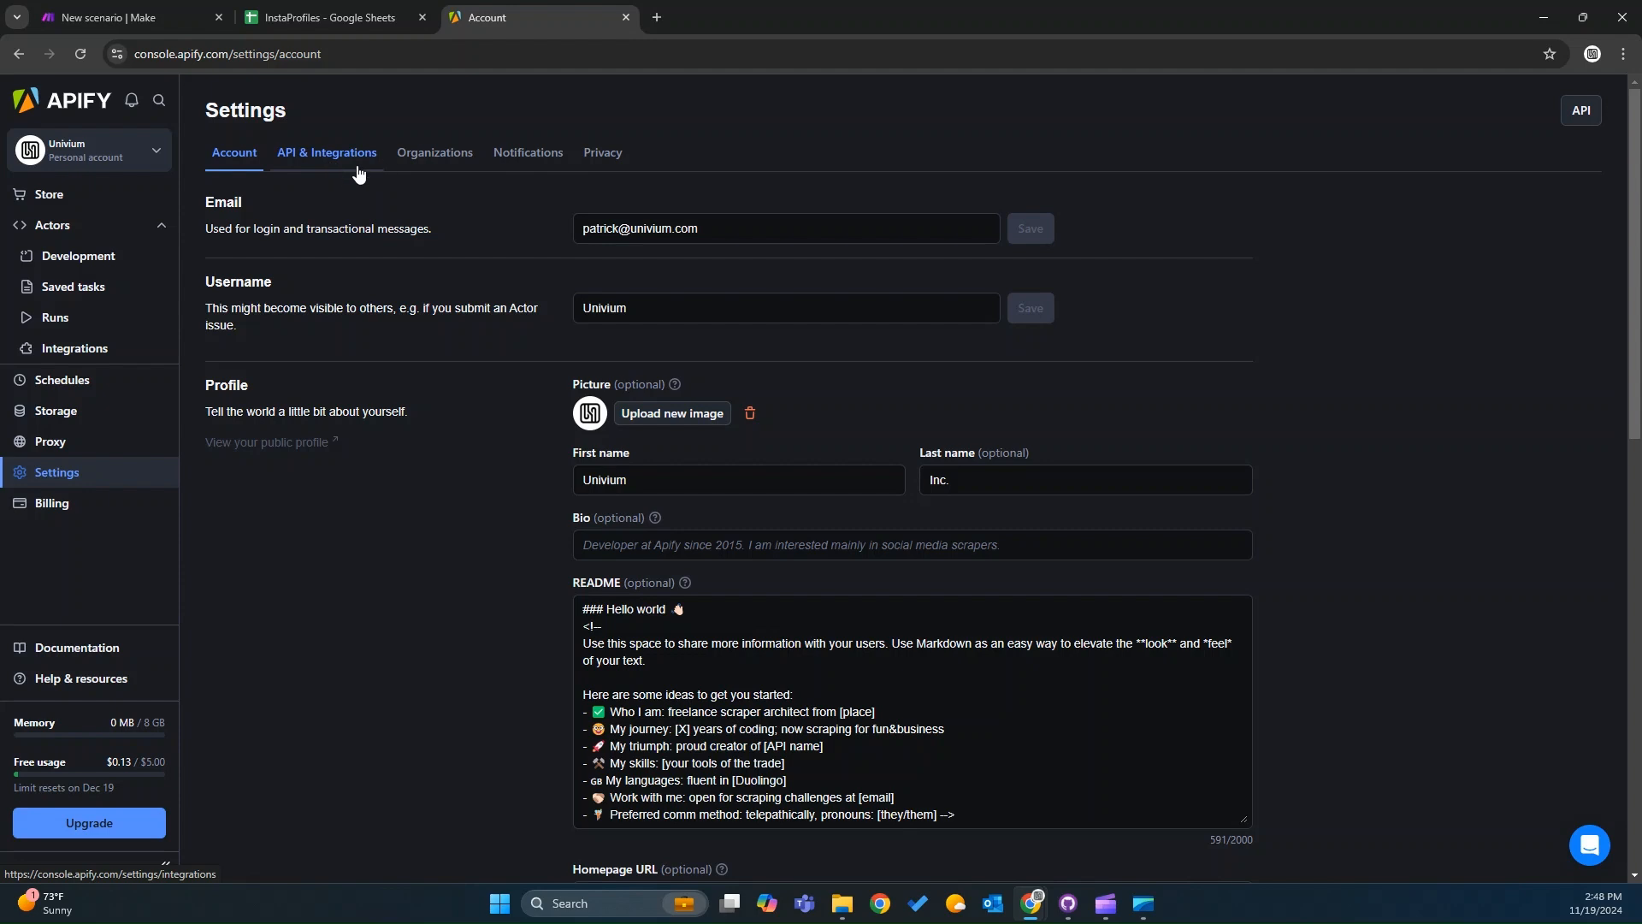
pyautogui.click(322, 10)
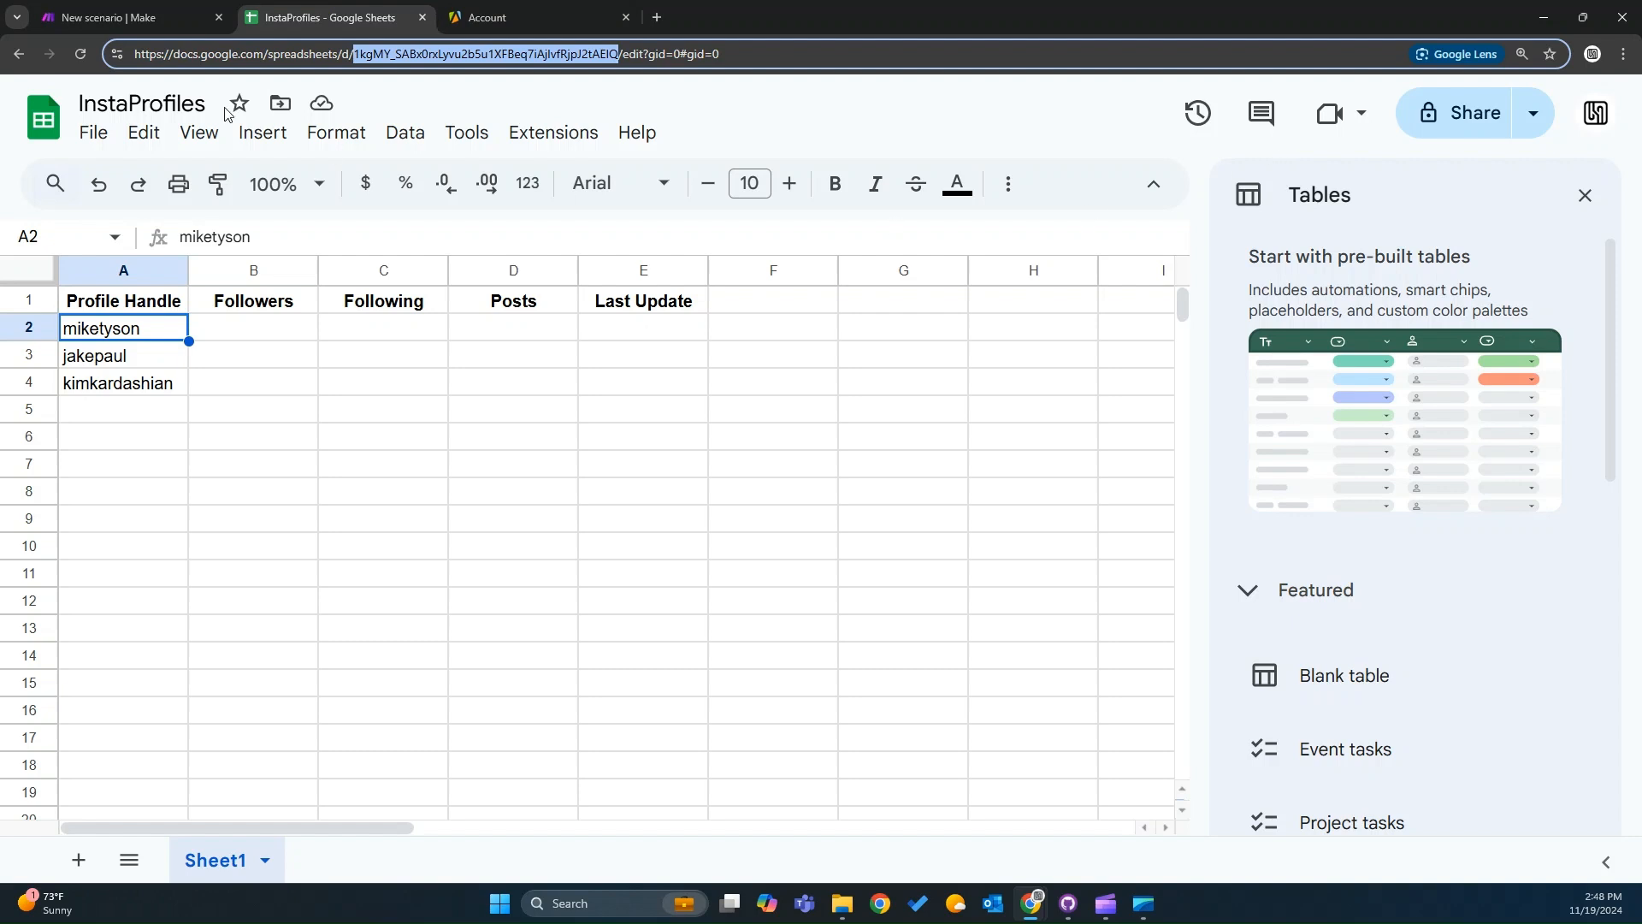
pyautogui.click(160, 22)
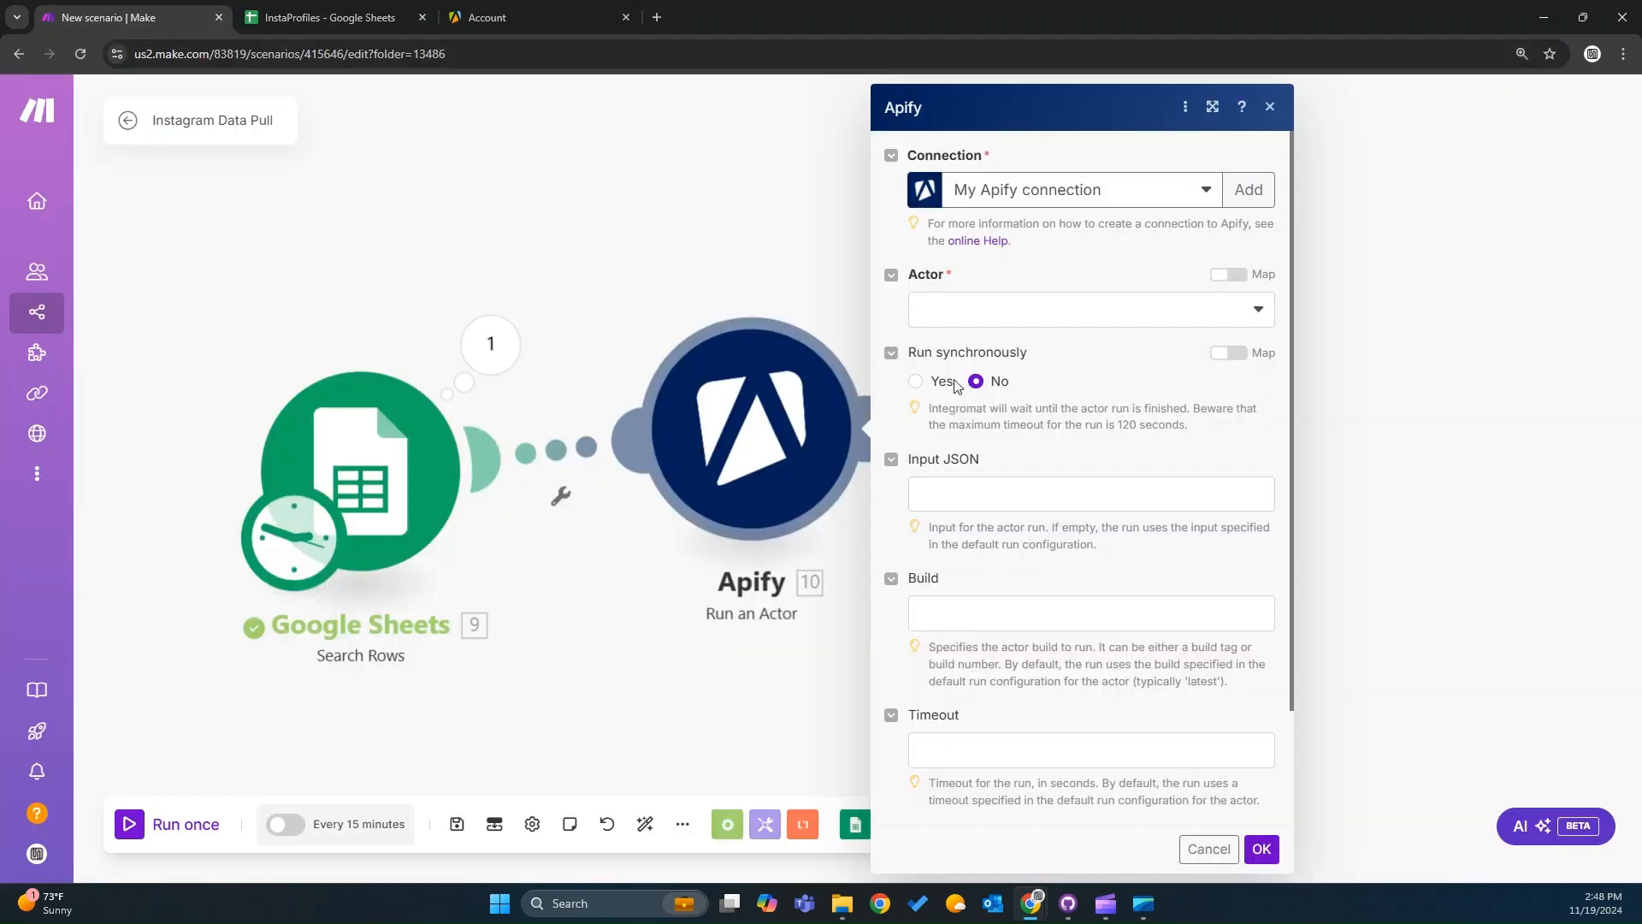
pyautogui.click(994, 318)
pyautogui.click(1032, 349)
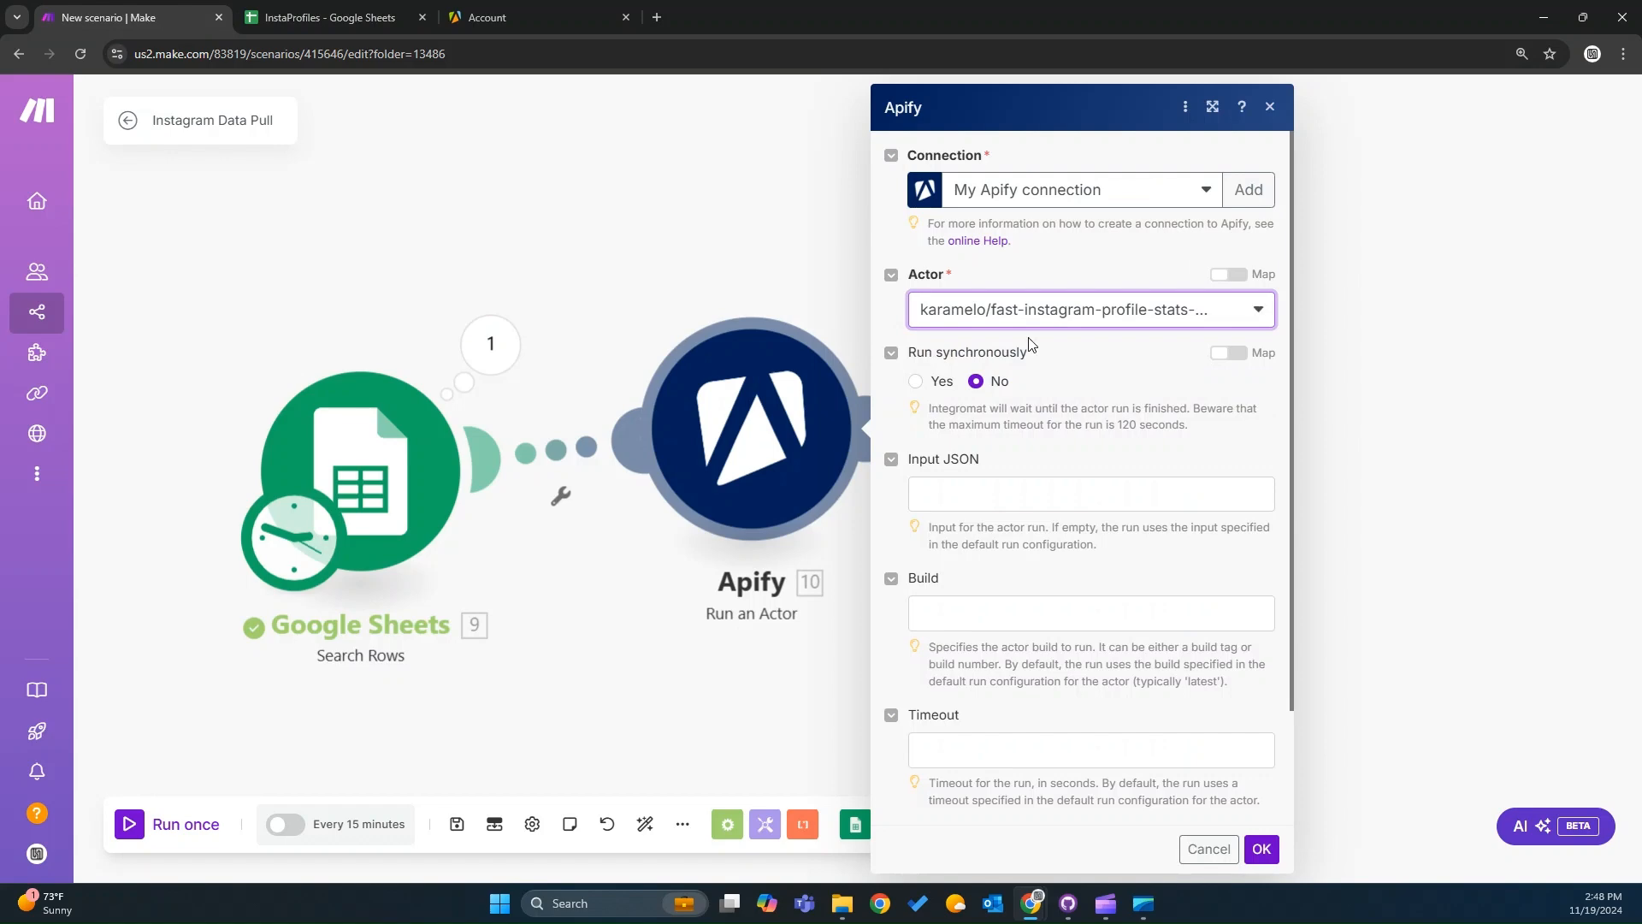
pyautogui.click(505, 11)
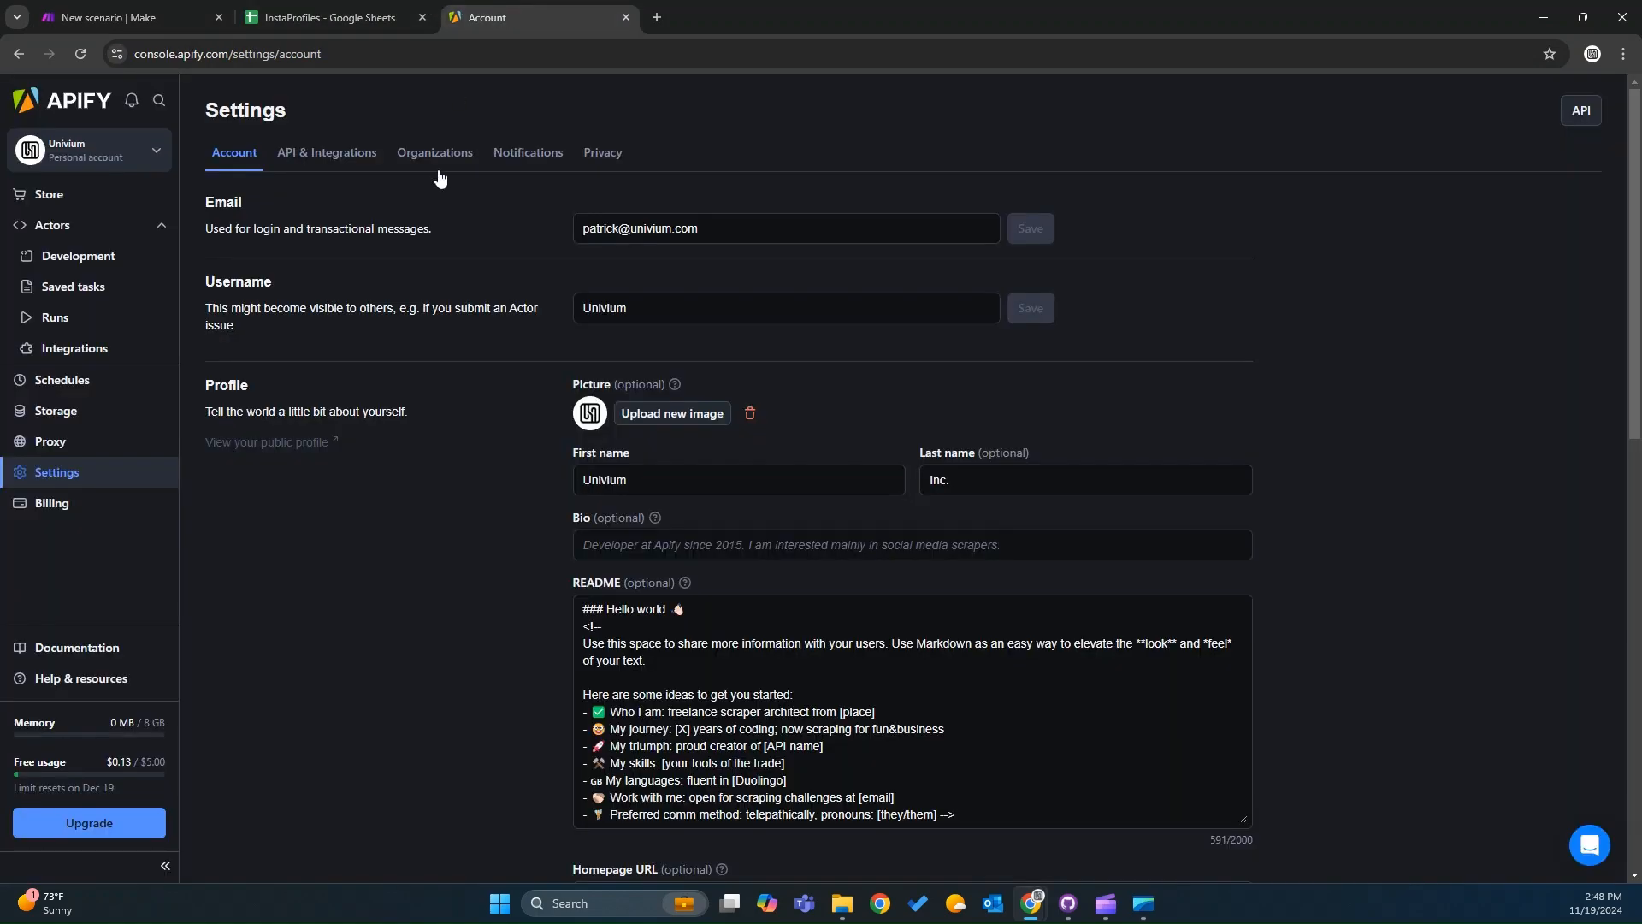
pyautogui.click(53, 224)
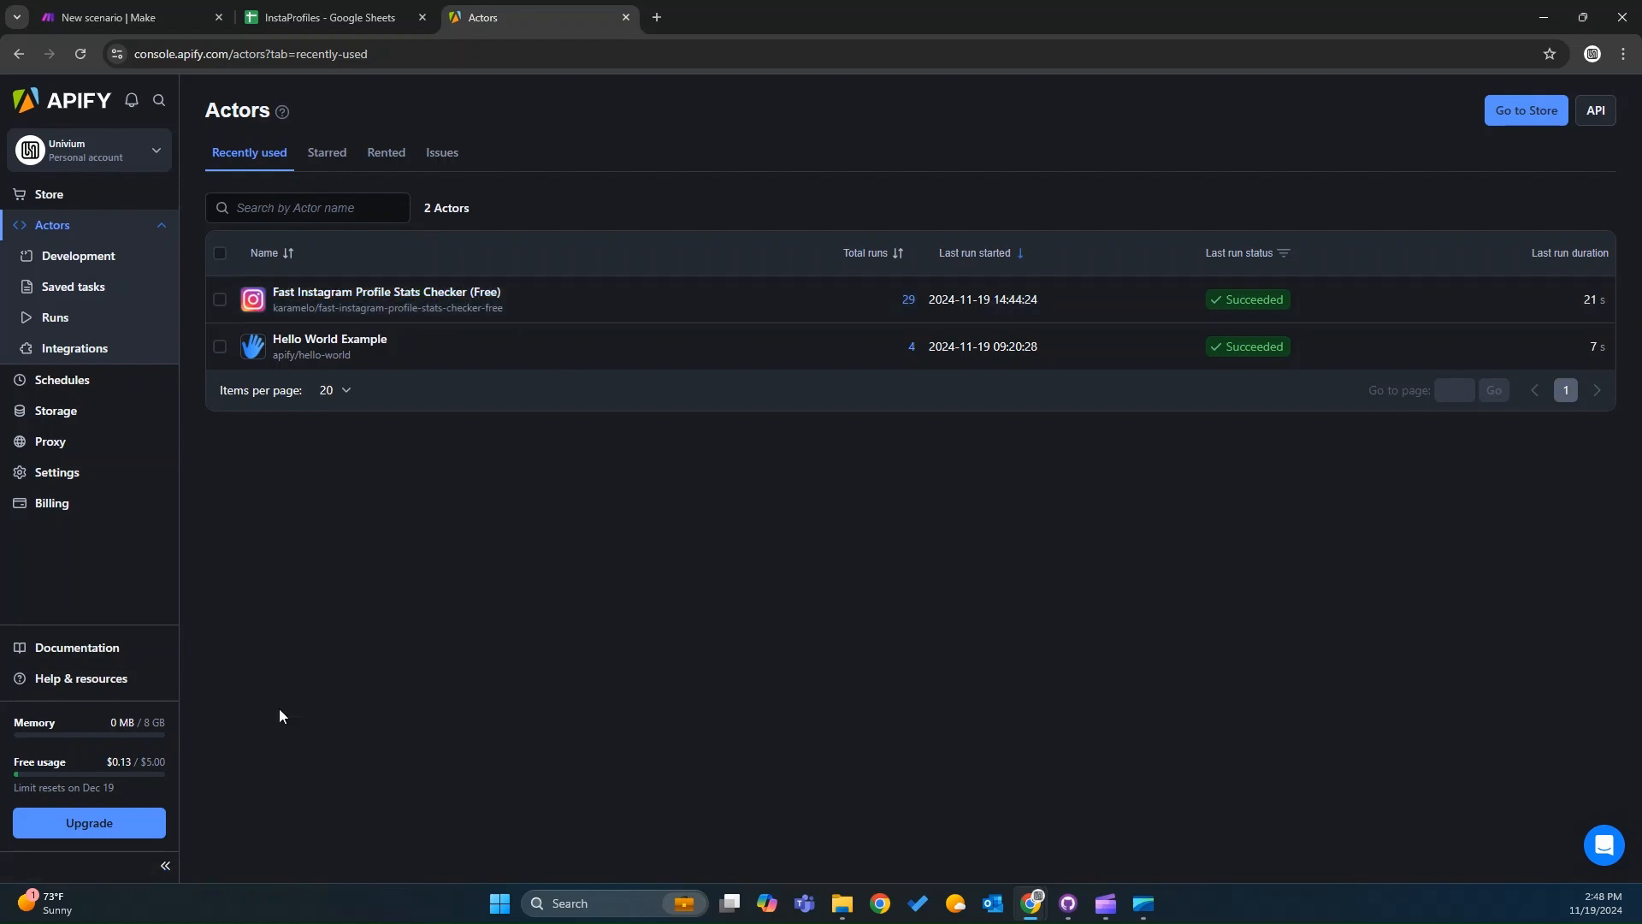
pyautogui.moveTo(110, 761); pyautogui.dragTo(133, 761)
pyautogui.click(265, 6)
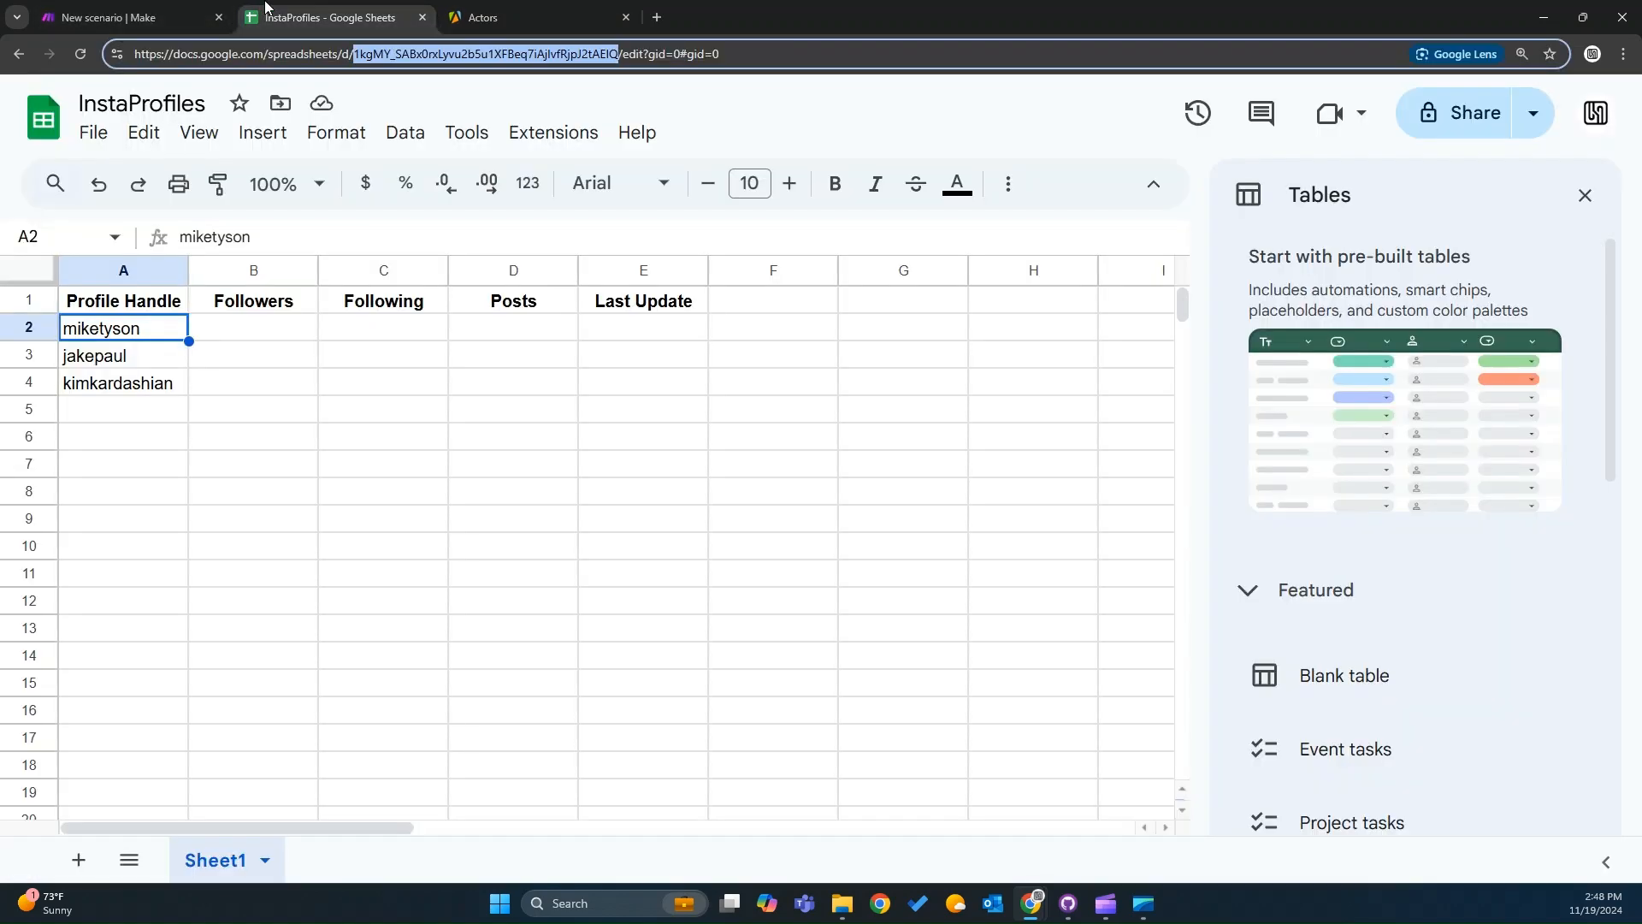
pyautogui.click(143, 7)
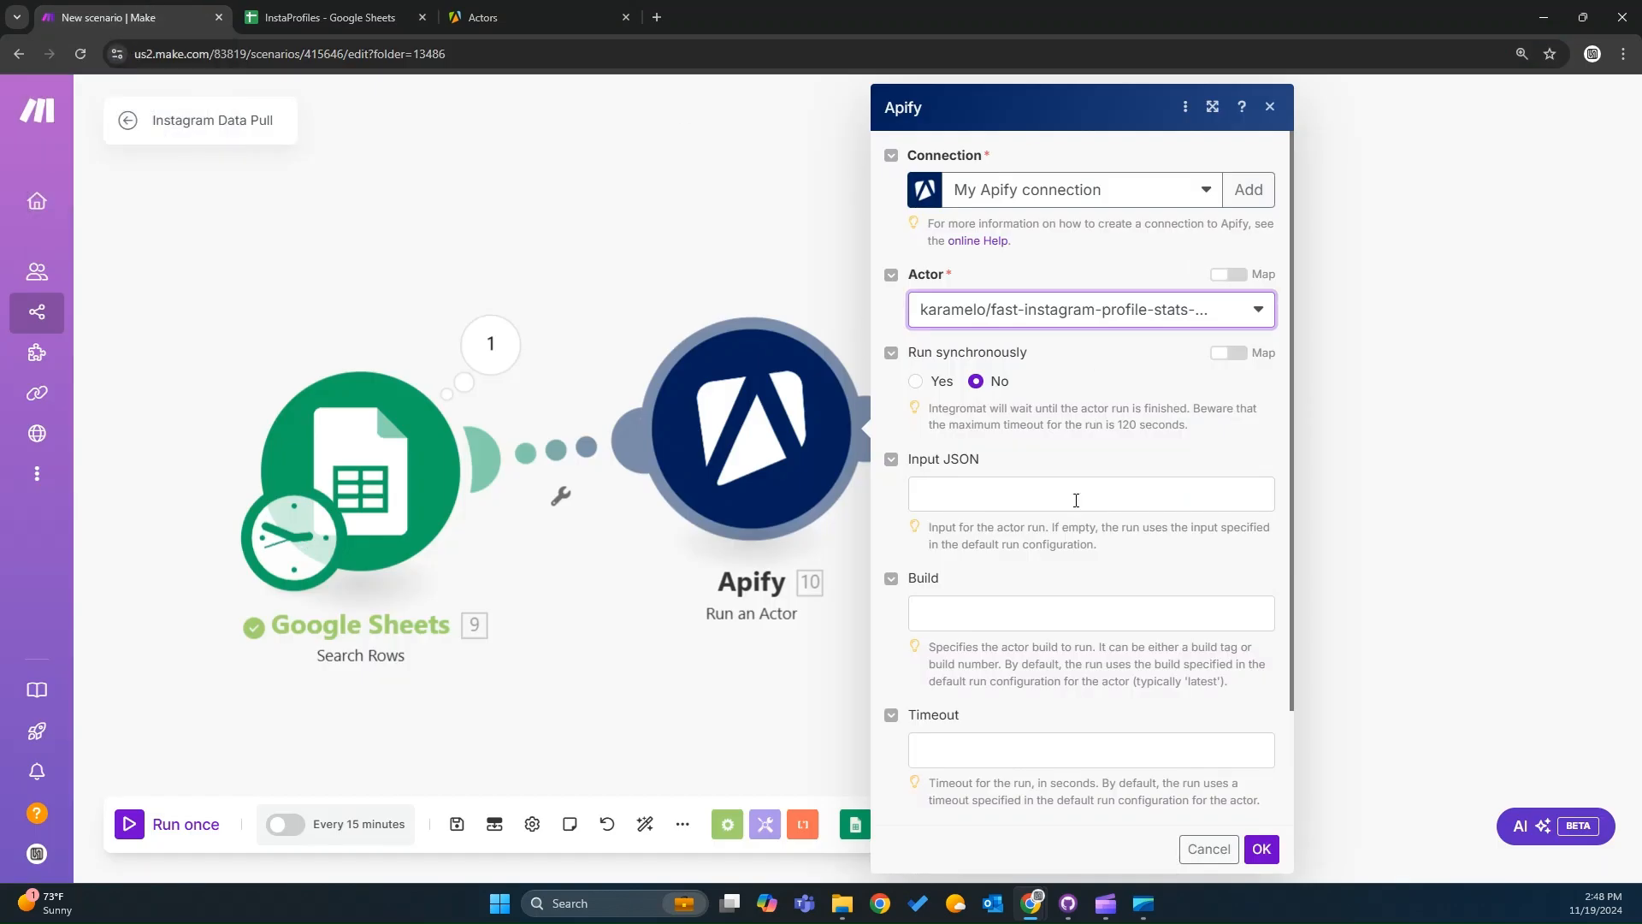
# Paste the input JSON with residential GB proxy options and a mapped startUrls entry into the module's Input JSON field.
pyautogui.scroll(-2, 1104, 485)
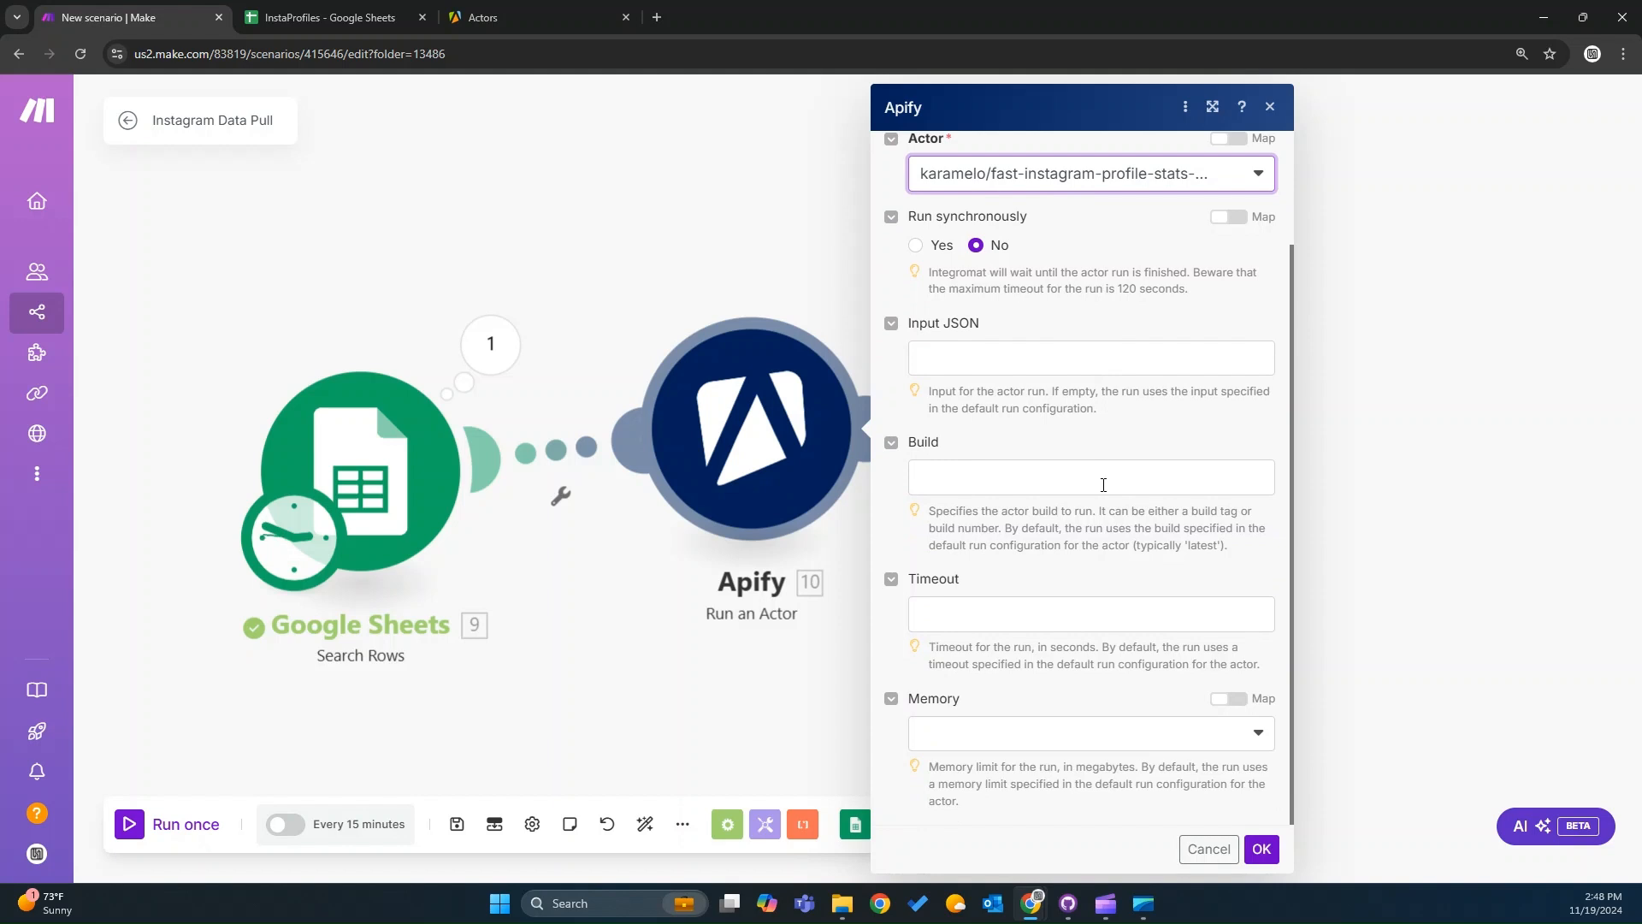
pyautogui.scroll(2, 1103, 485)
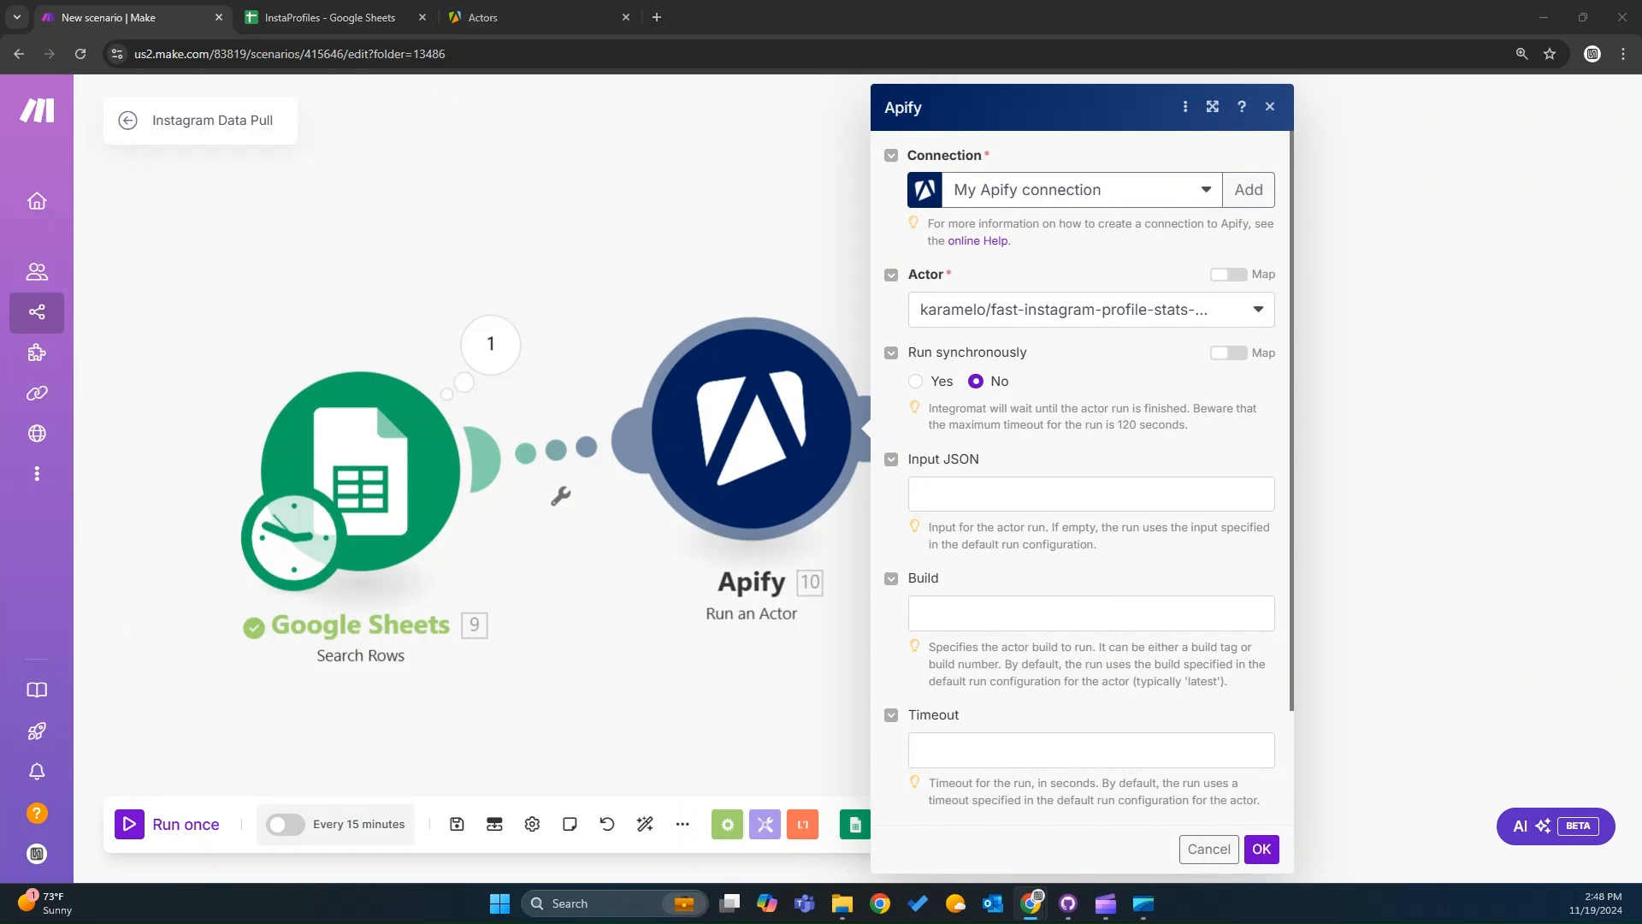
pyautogui.click(998, 496)
pyautogui.write('{   "proxyOptions": {     "useApifyProxy": true,     "apifyProxyGroups": [       "RESIDENTIAL"     ],     "apifyProxyCountry": "GB"   },   "startUrls": [     {{6.URLs}}   ] }')
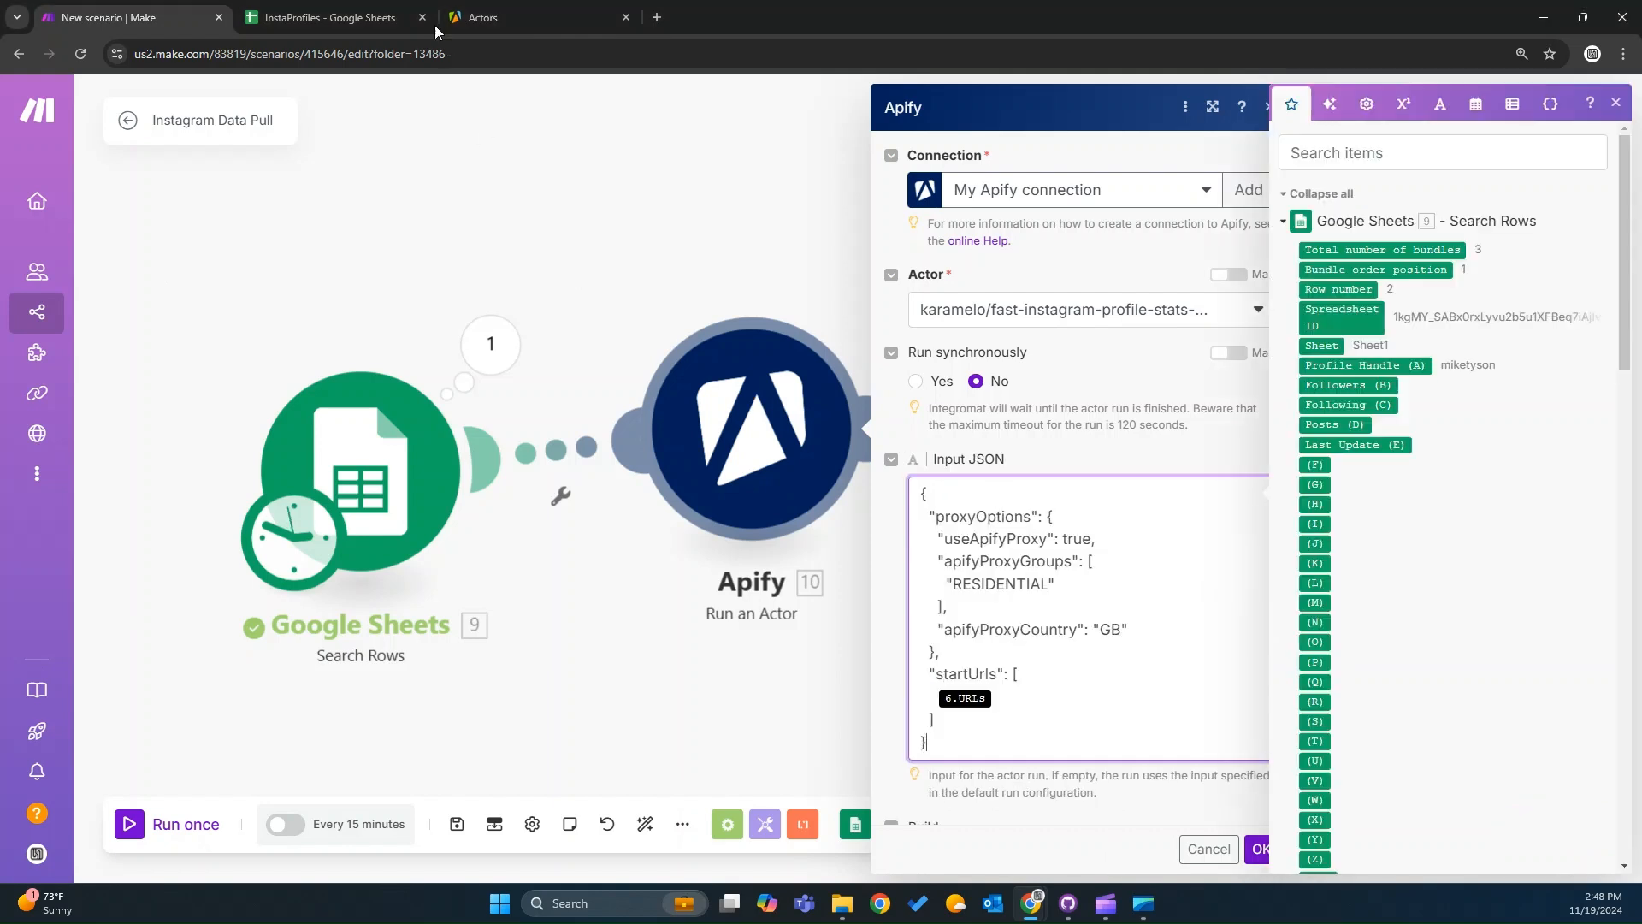
# Examine the actor's saved input configuration in JSON view on the Apify console.
pyautogui.click(483, 17)
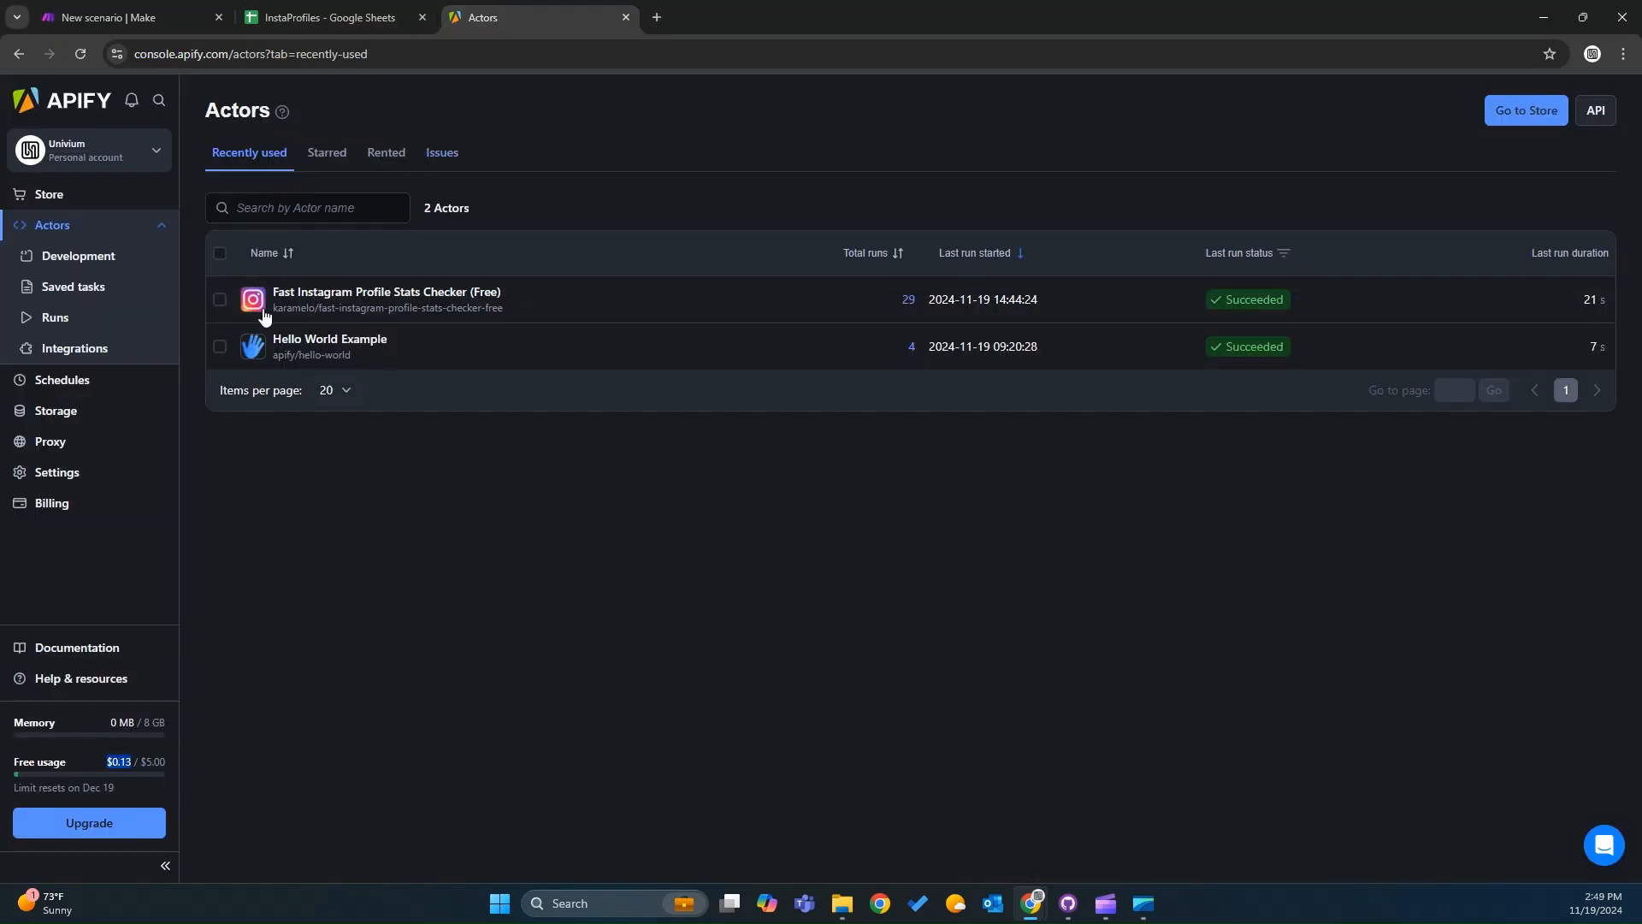
pyautogui.click(336, 293)
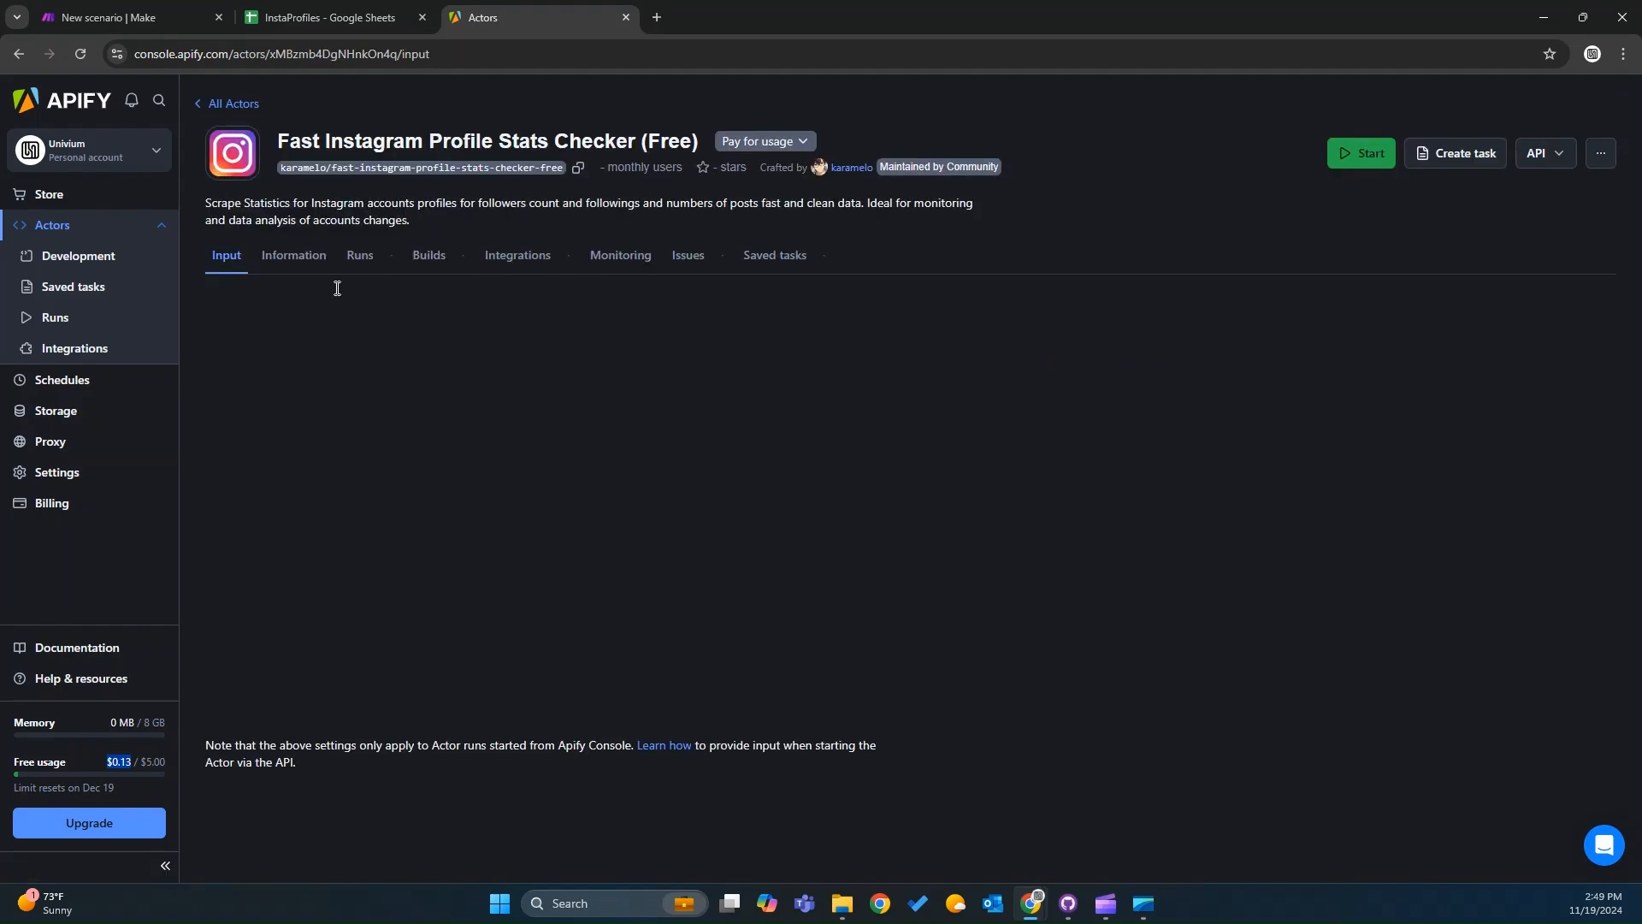
pyautogui.scroll(-2, 457, 506)
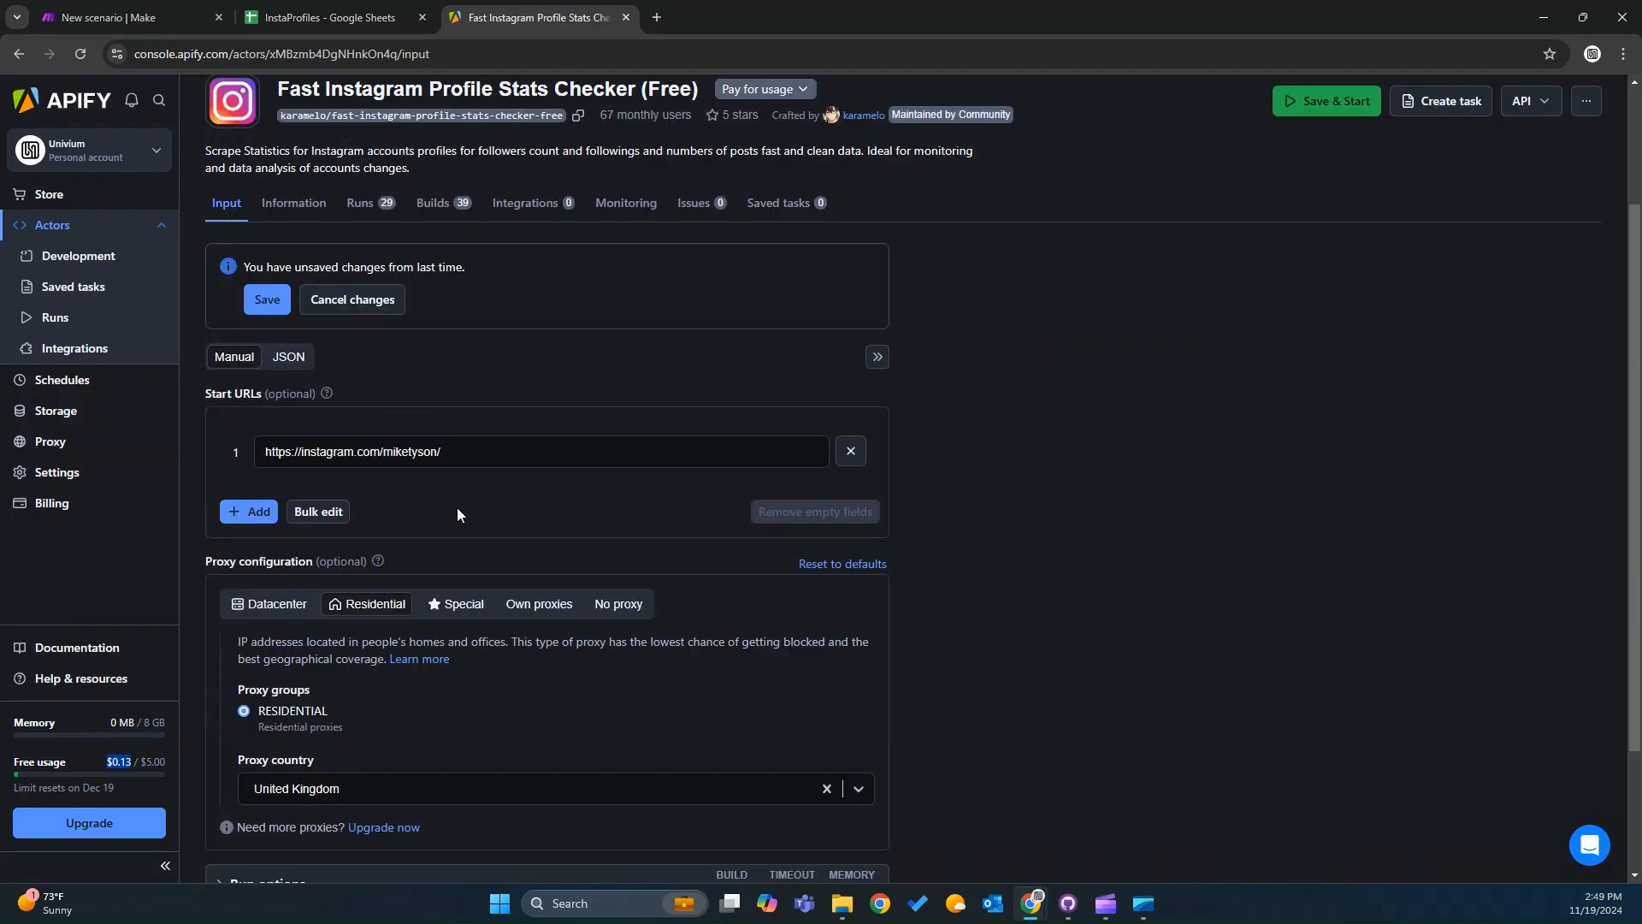
pyautogui.click(448, 447)
pyautogui.moveTo(476, 451); pyautogui.dragTo(216, 455)
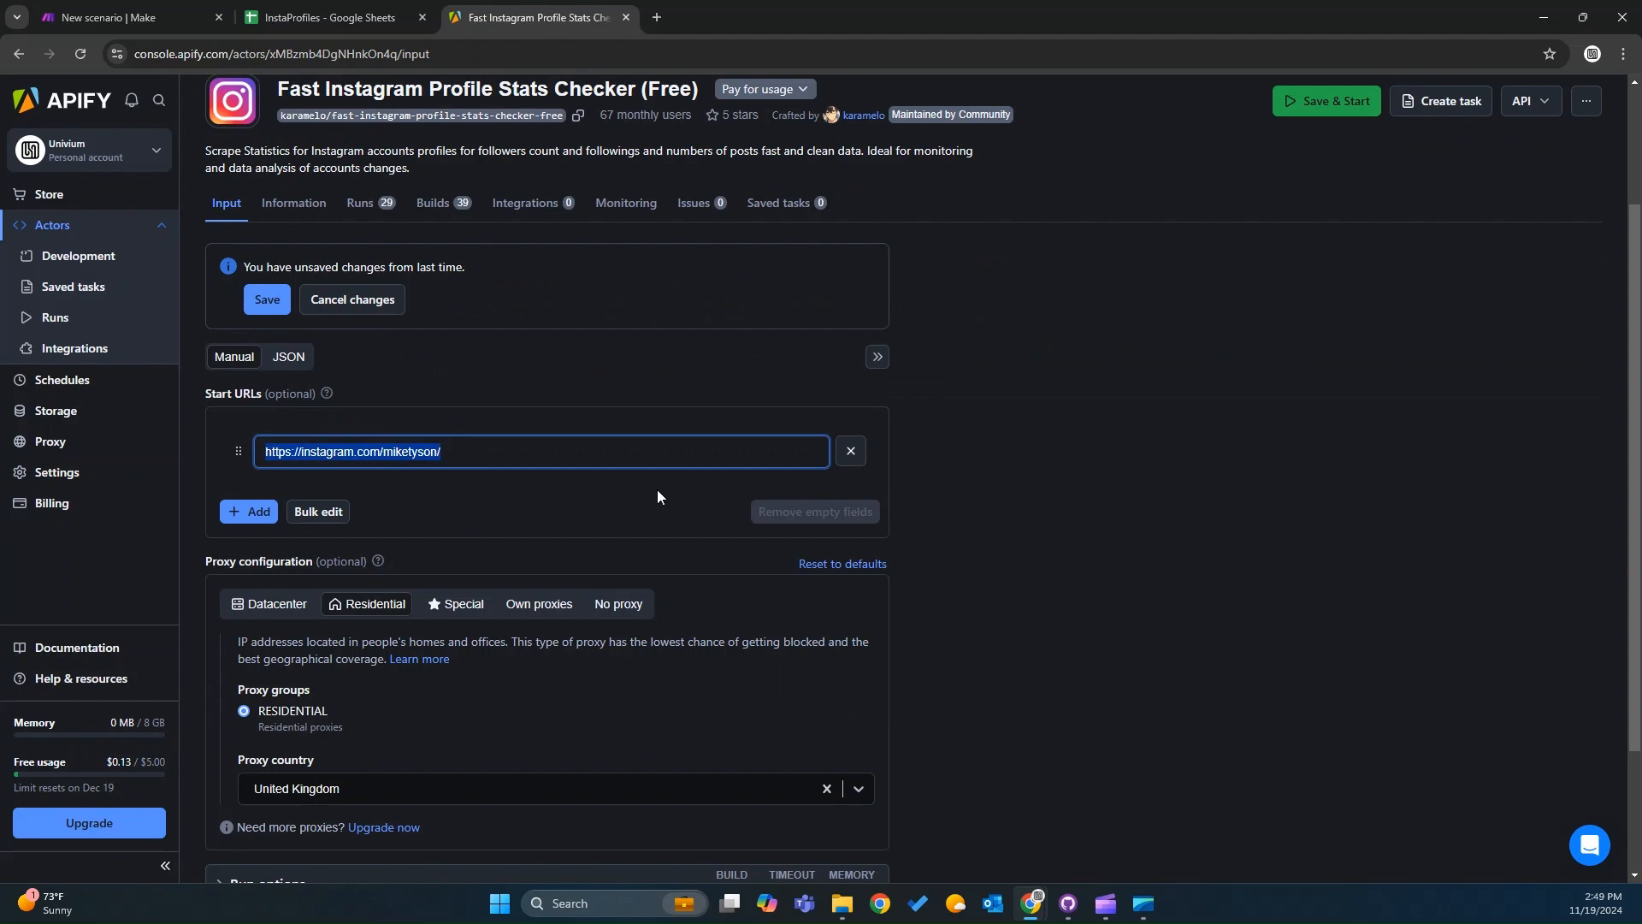
pyautogui.click(305, 360)
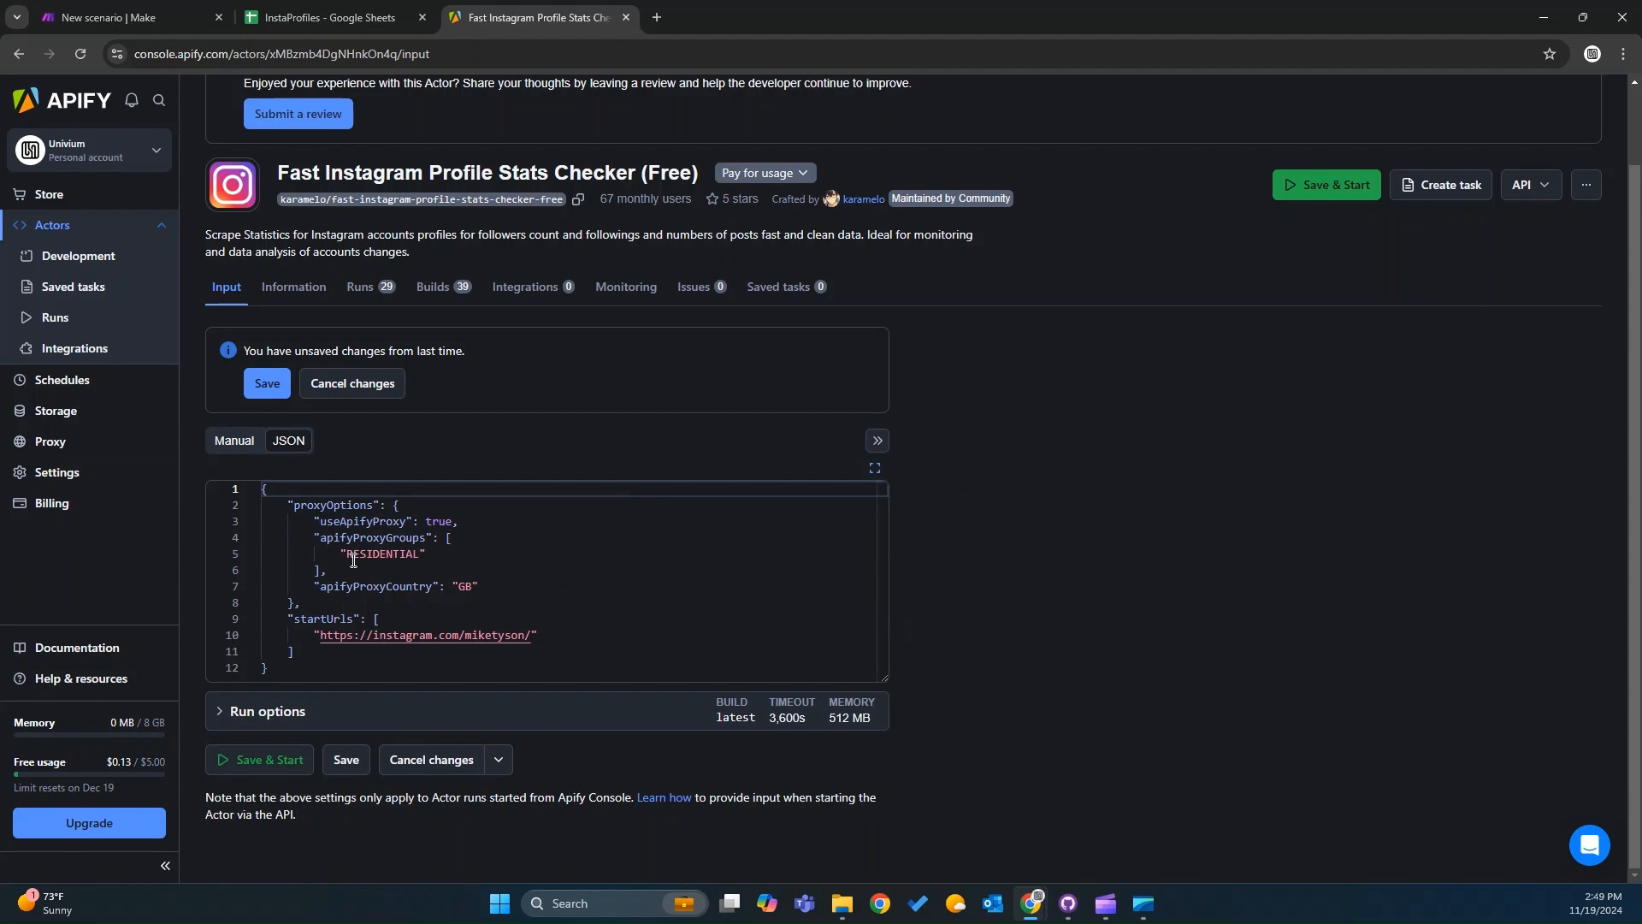
pyautogui.moveTo(371, 551); pyautogui.dragTo(481, 582)
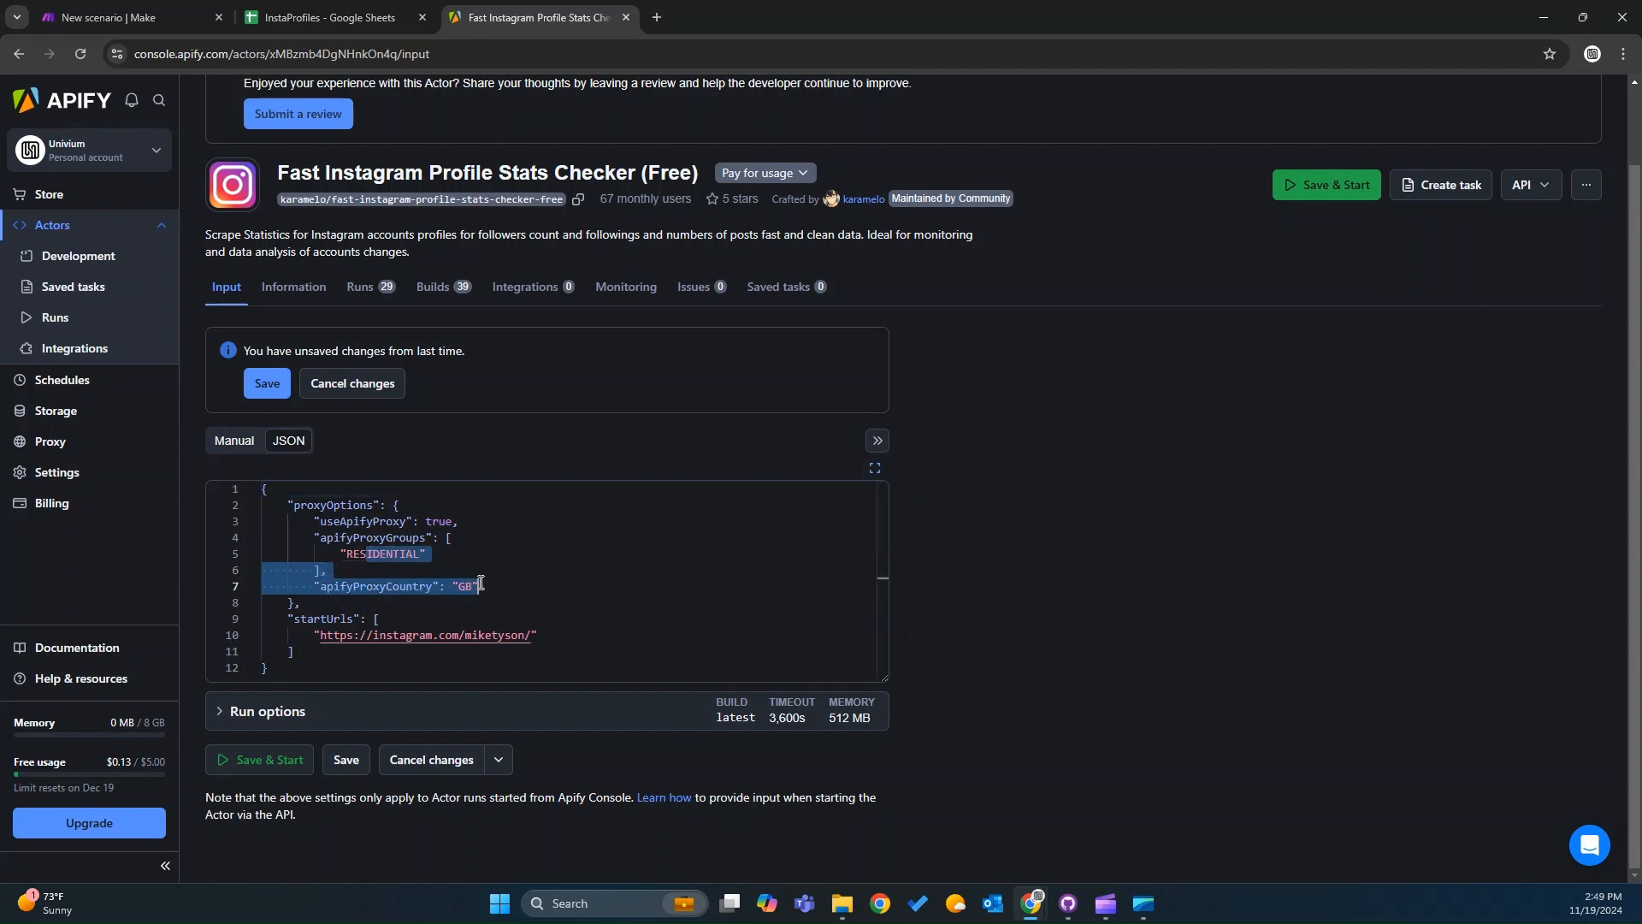
pyautogui.click(469, 585)
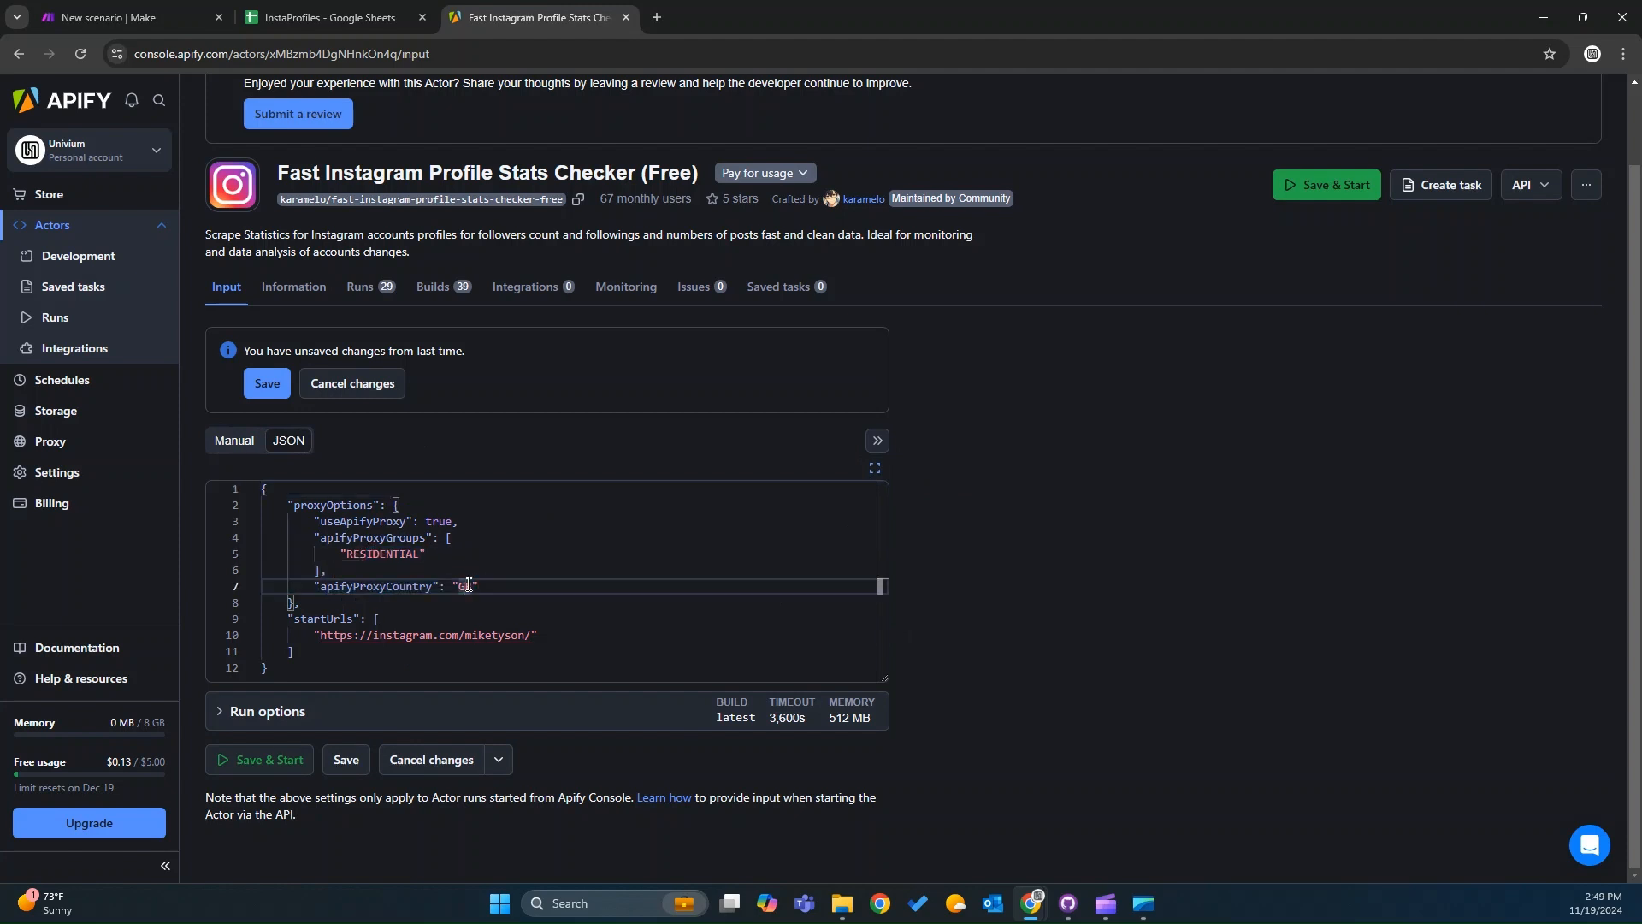
pyautogui.click(542, 637)
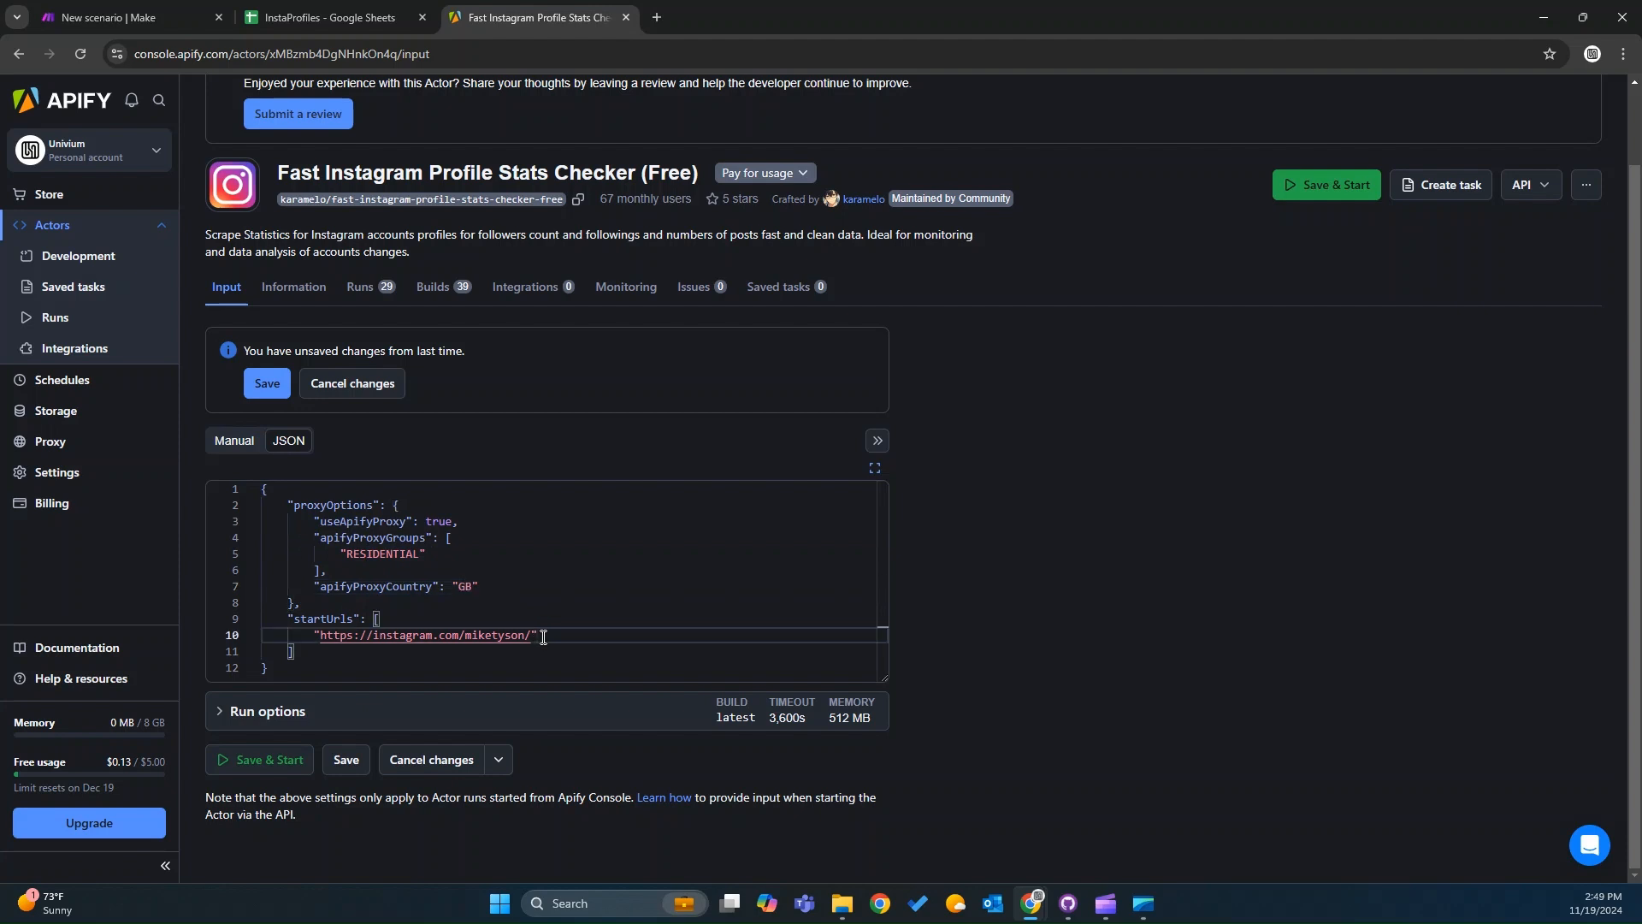
pyautogui.moveTo(543, 637); pyautogui.dragTo(317, 636)
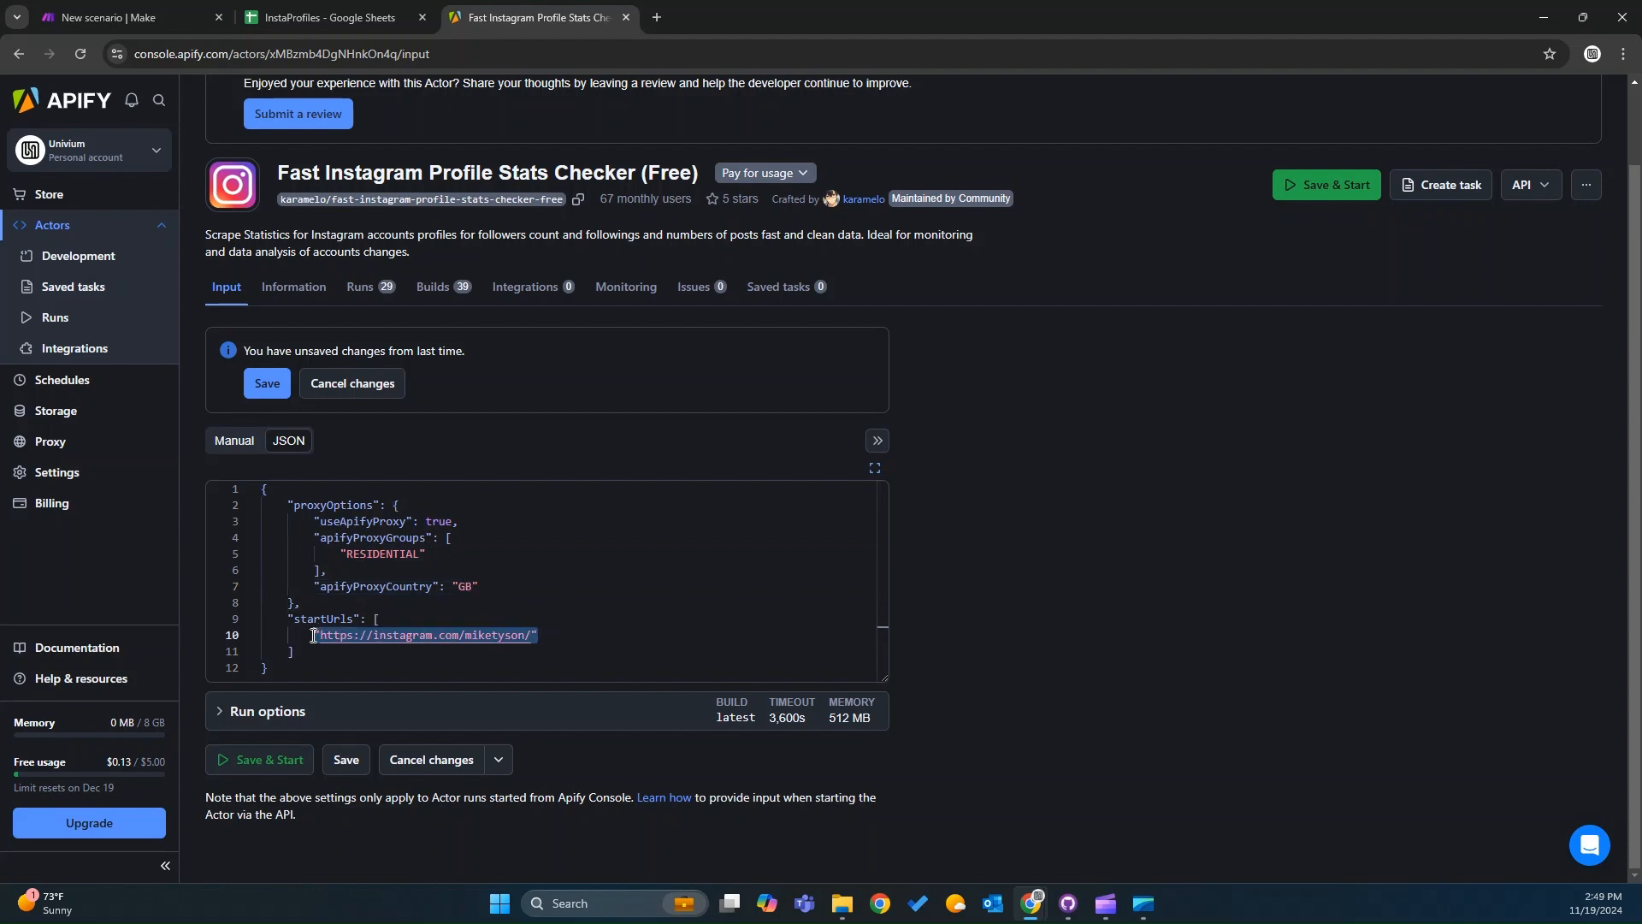
pyautogui.click(317, 284)
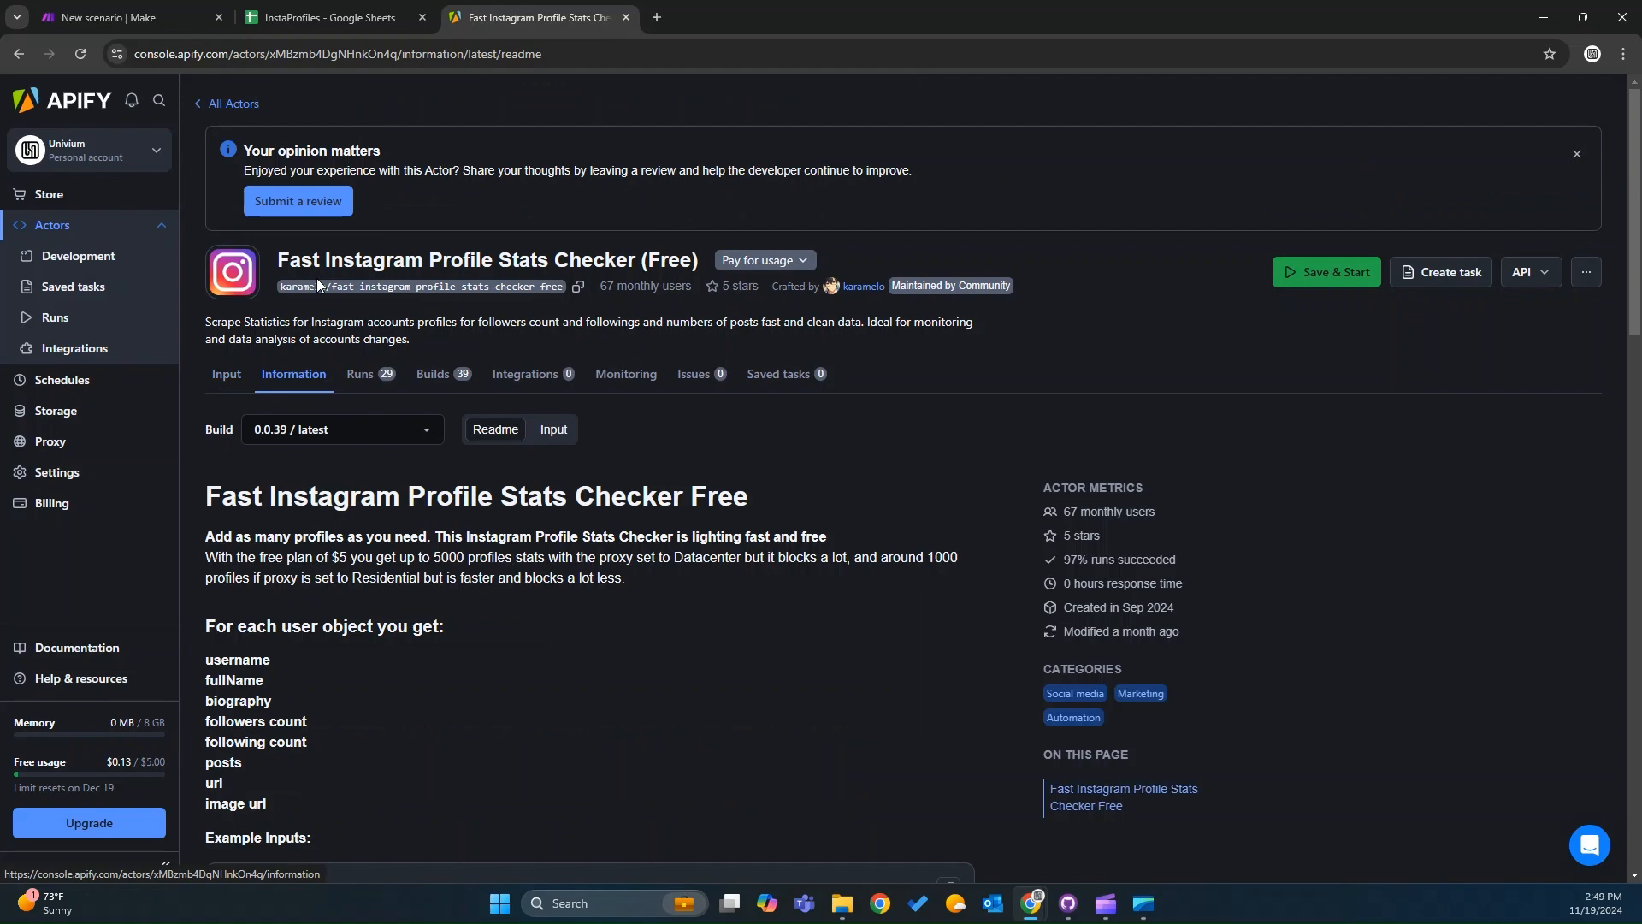
pyautogui.scroll(-7, 453, 523)
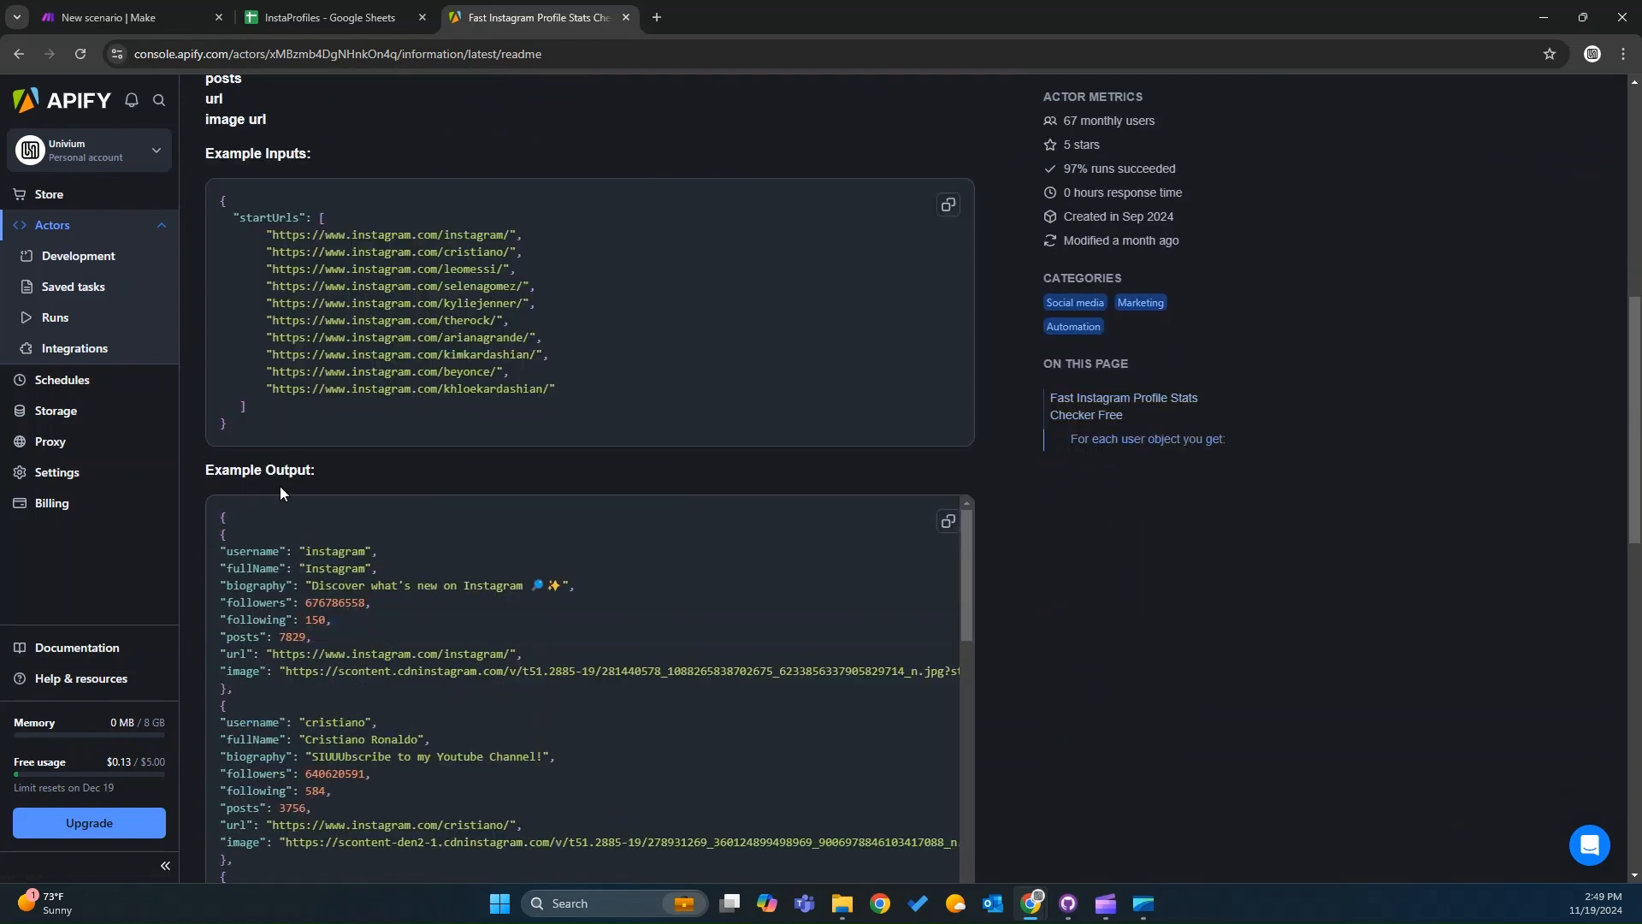
pyautogui.scroll(1, 269, 570)
pyautogui.click(249, 609)
pyautogui.moveTo(246, 607); pyautogui.dragTo(221, 369)
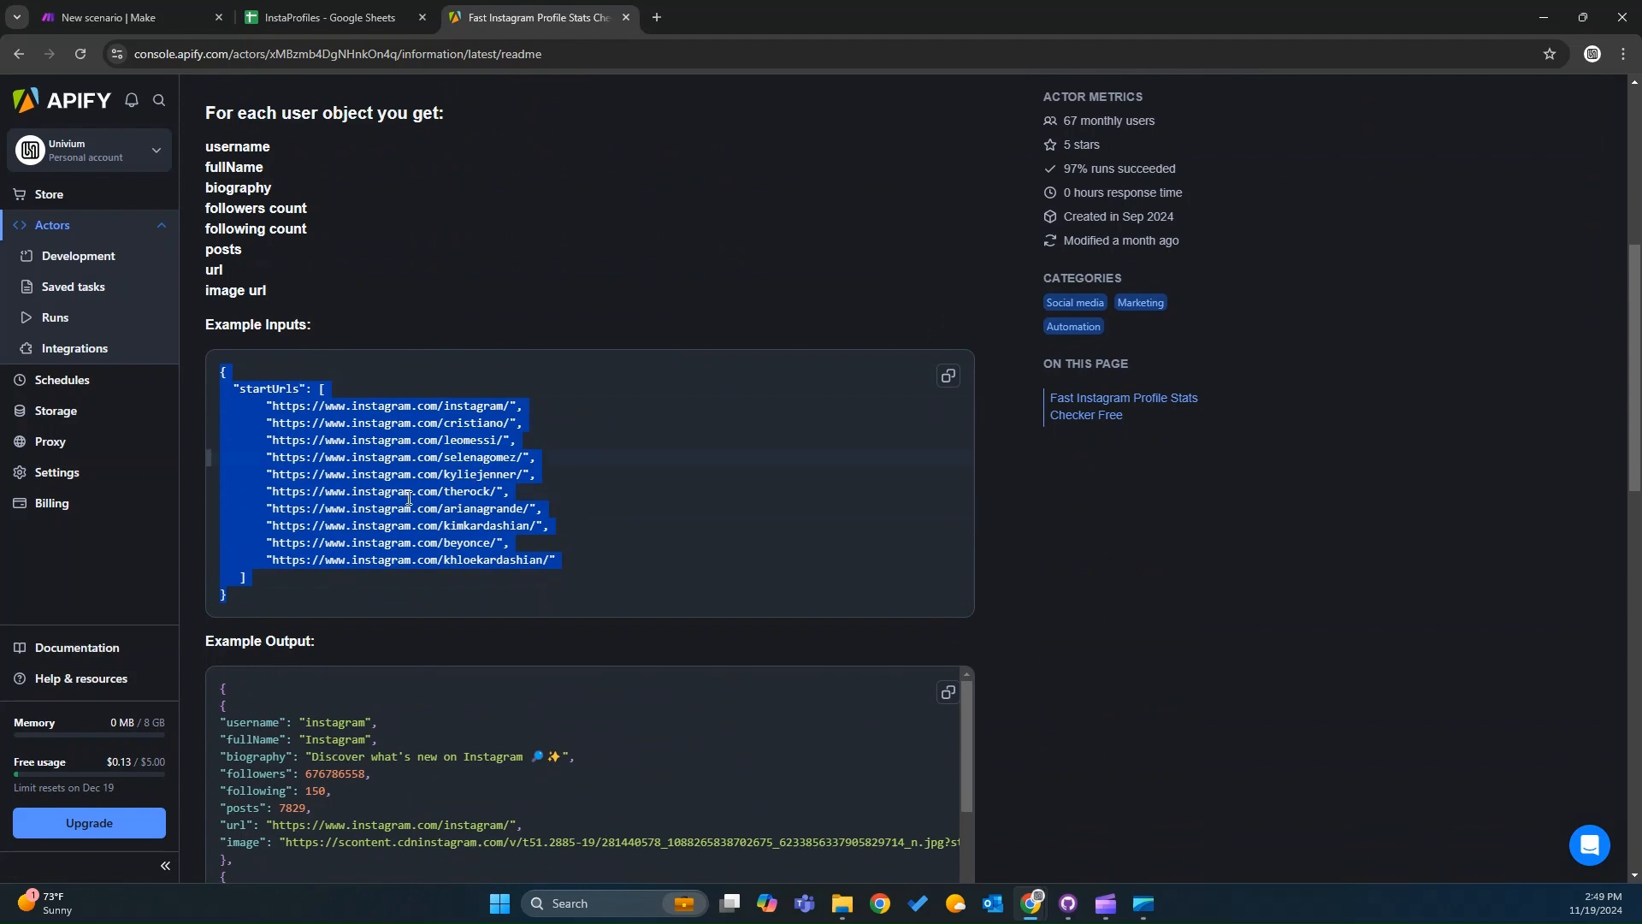
pyautogui.click(456, 448)
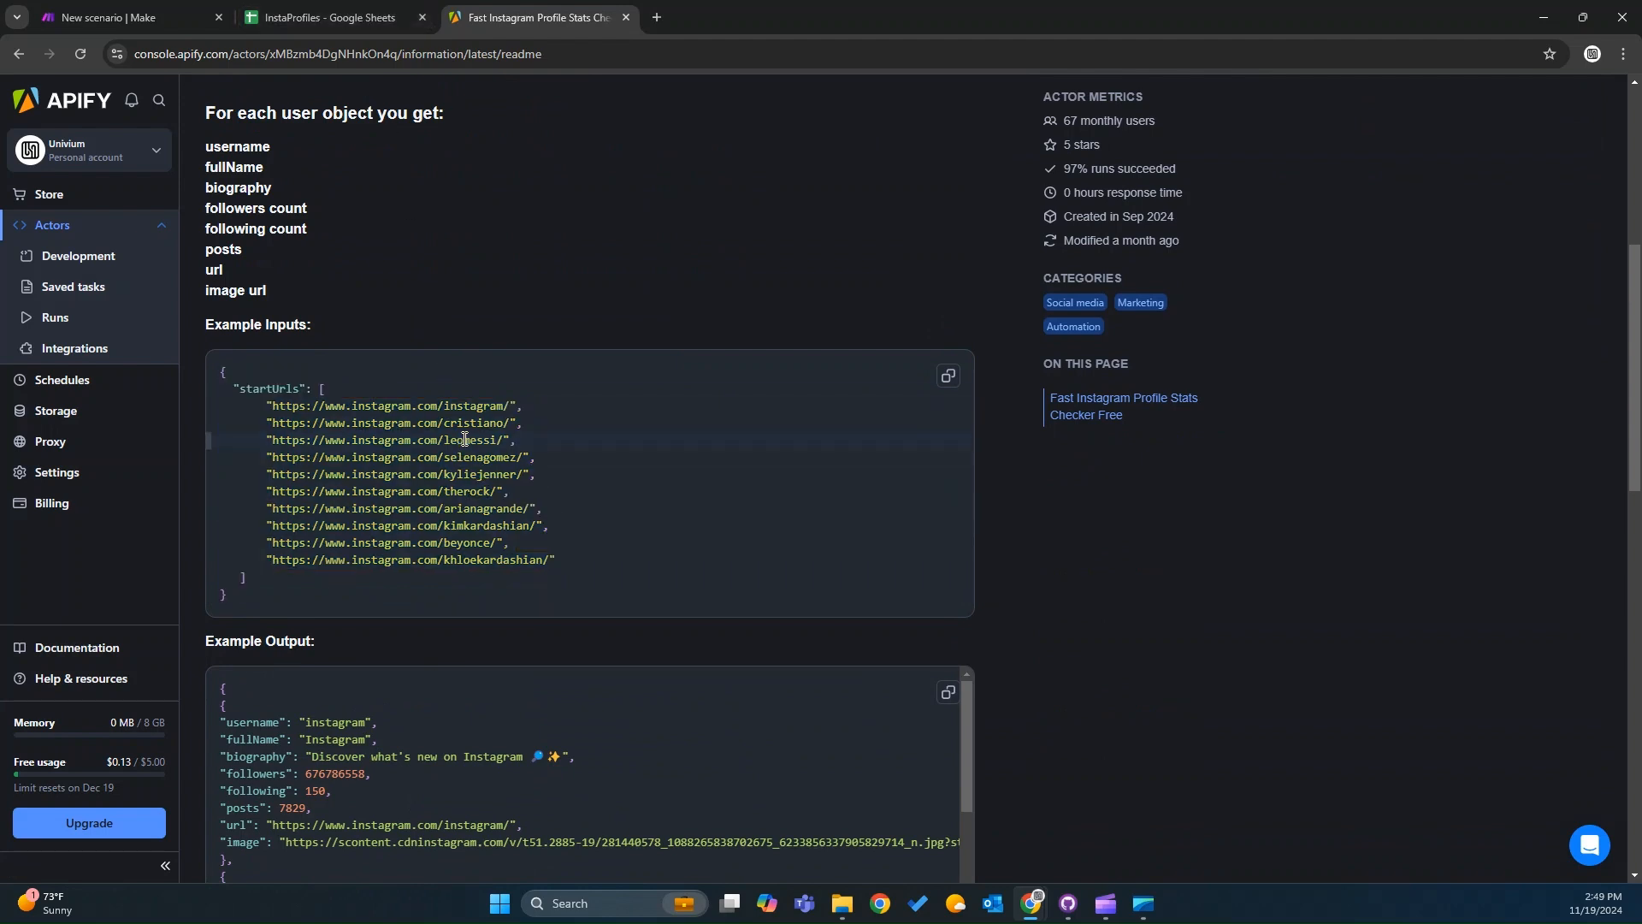
pyautogui.click(520, 405)
pyautogui.moveTo(518, 404); pyautogui.dragTo(264, 409)
pyautogui.moveTo(502, 492); pyautogui.dragTo(263, 491)
pyautogui.hotkey('ctrl', 'c')
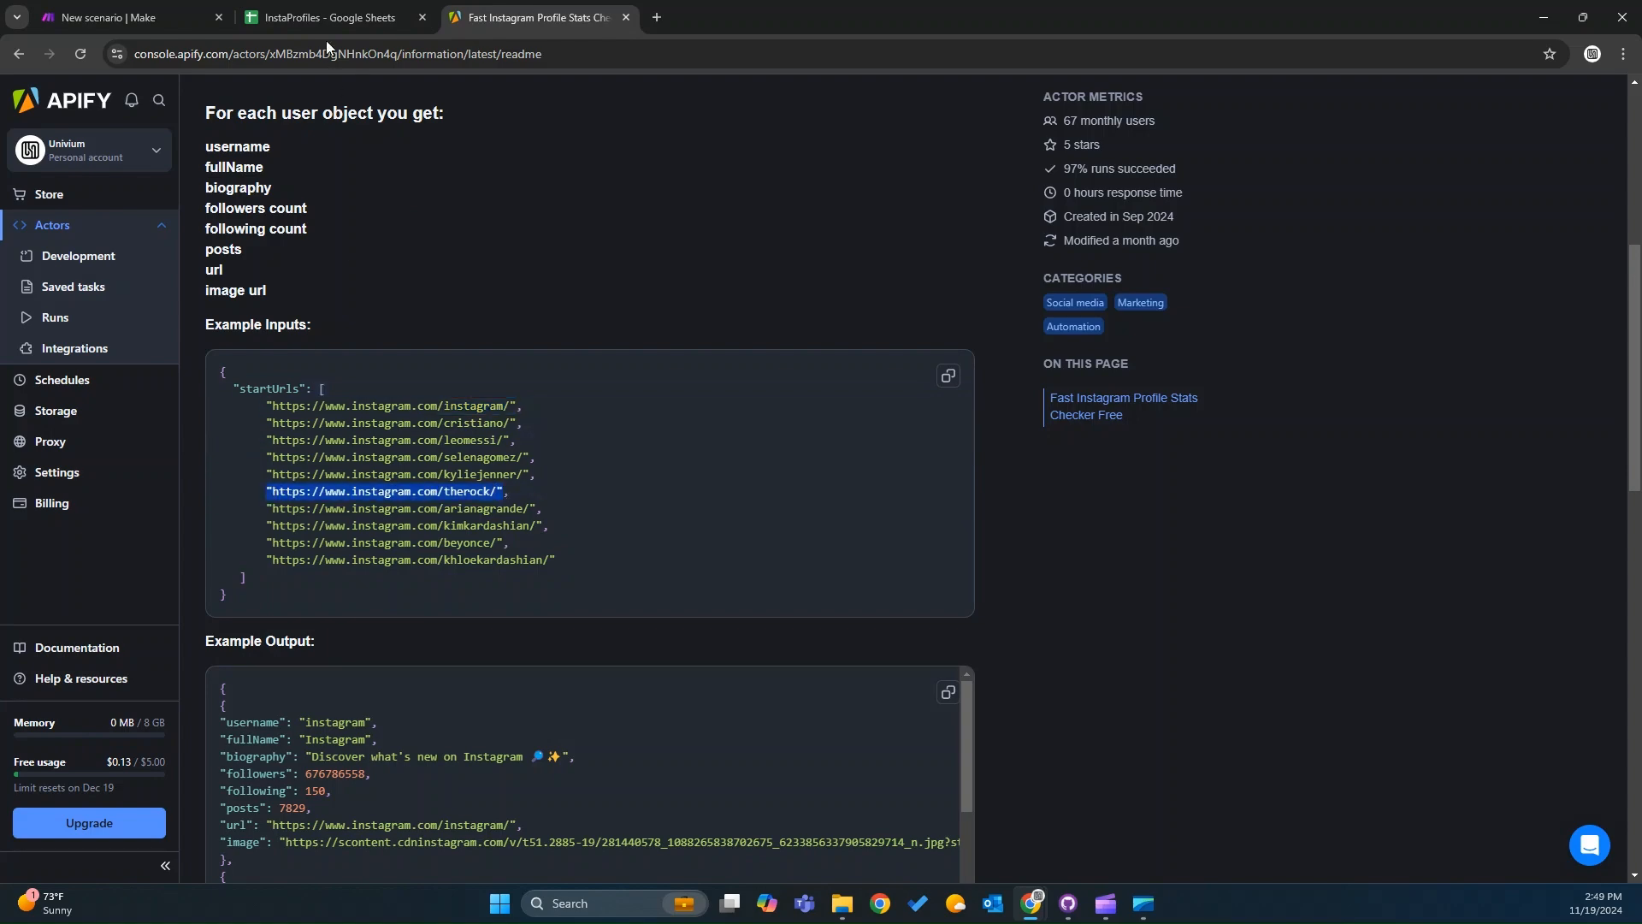
pyautogui.click(323, 14)
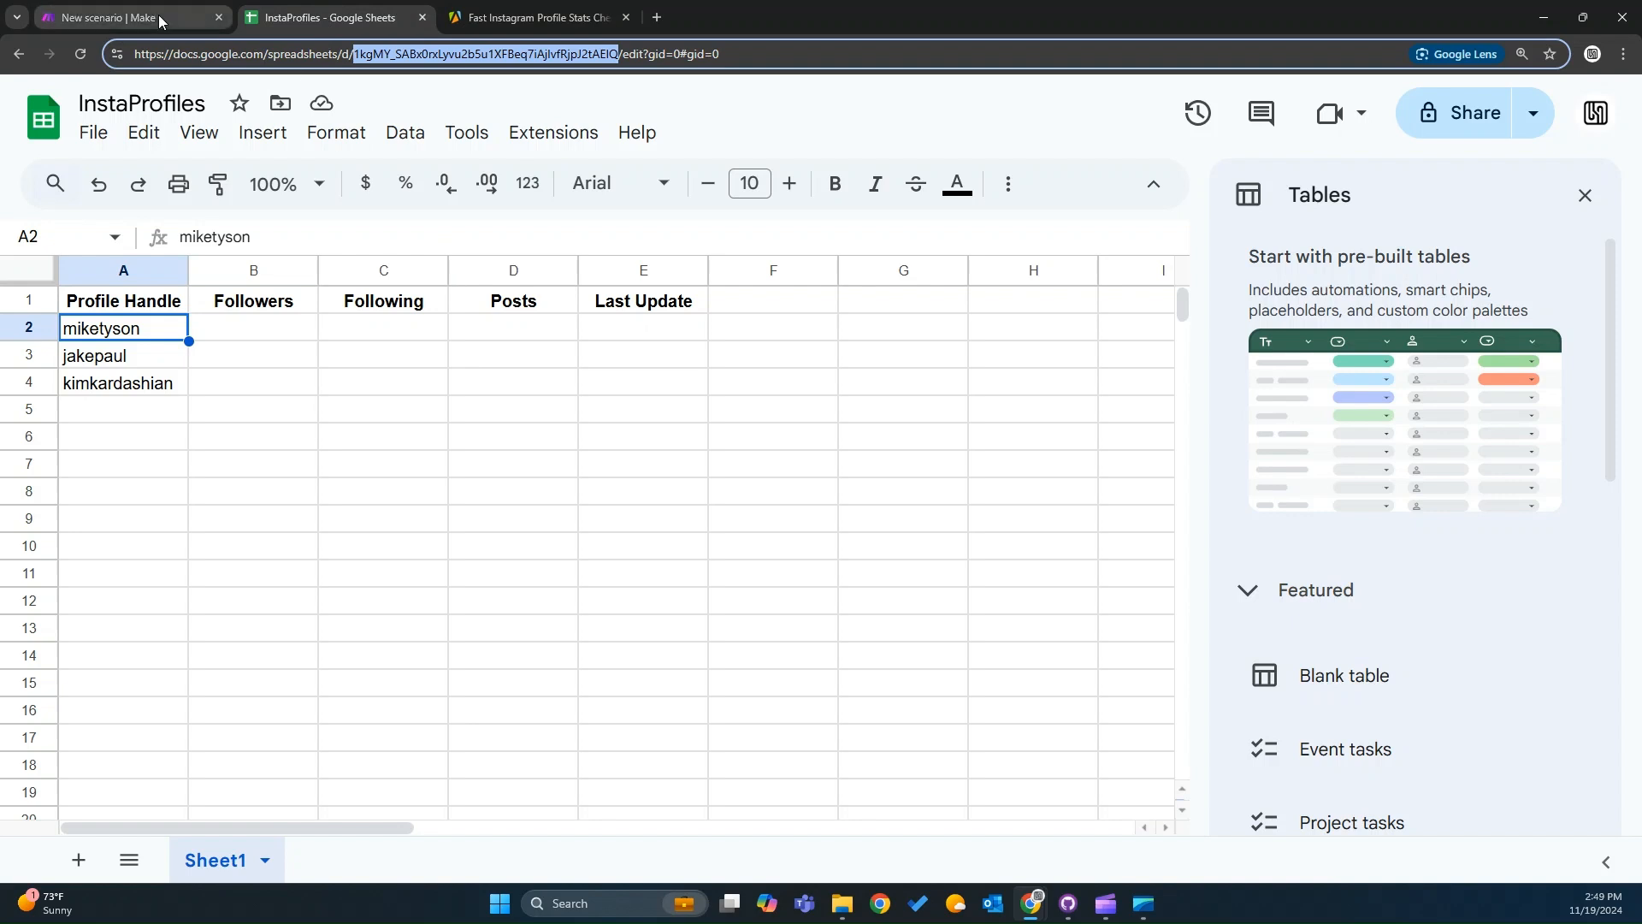
pyautogui.click(128, 17)
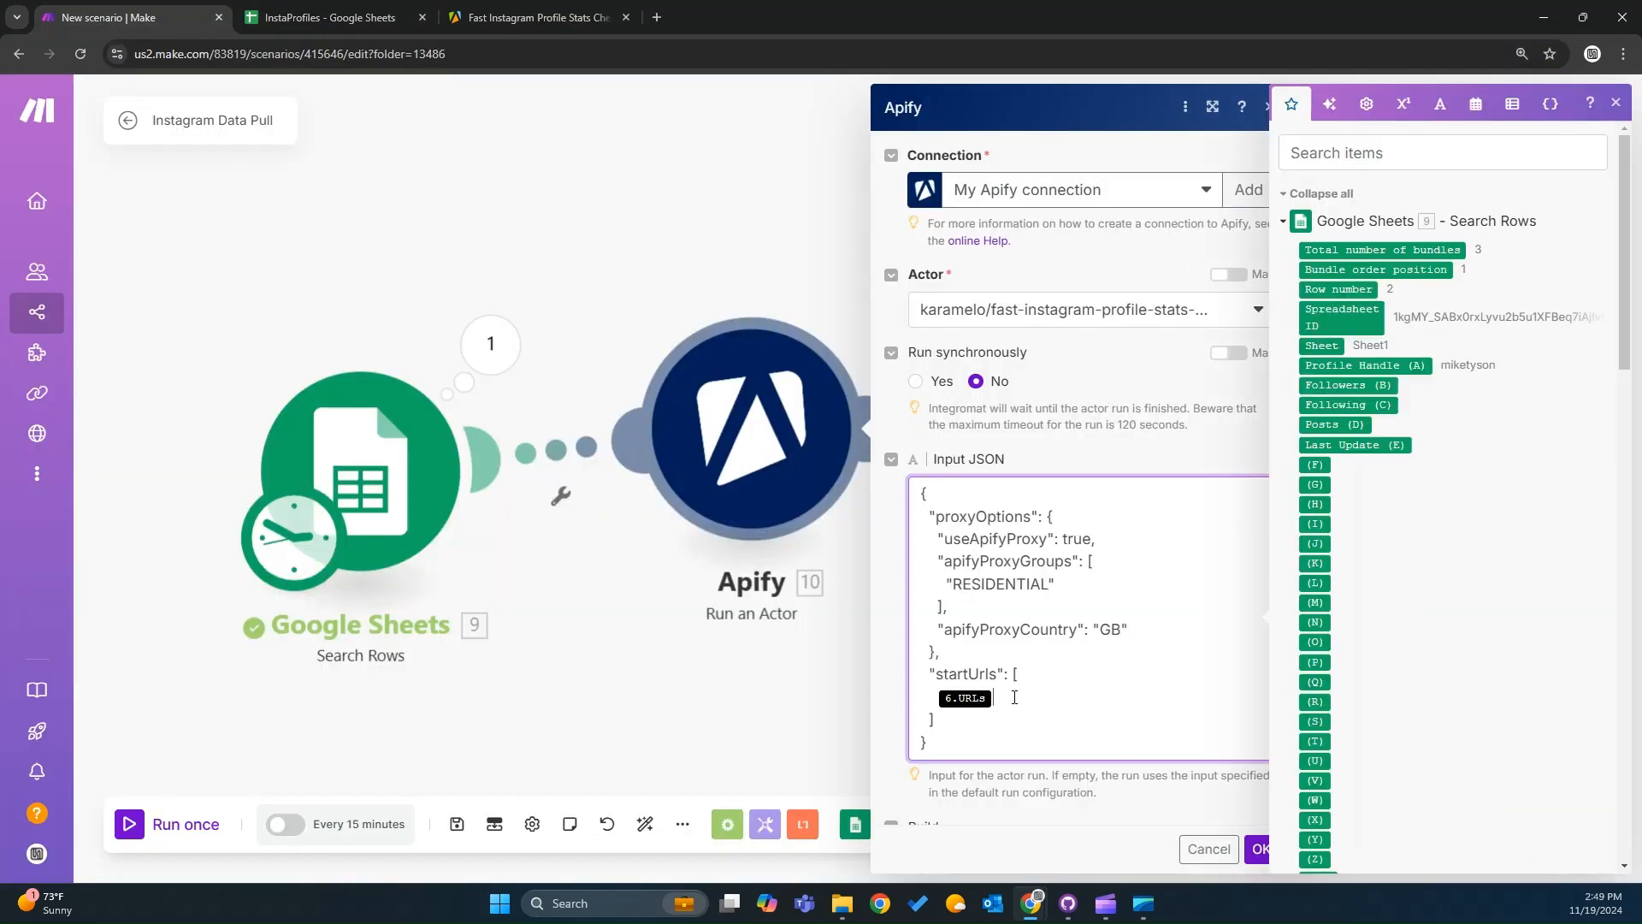
pyautogui.press('BackSpace')
pyautogui.hotkey('ctrl', 'v')
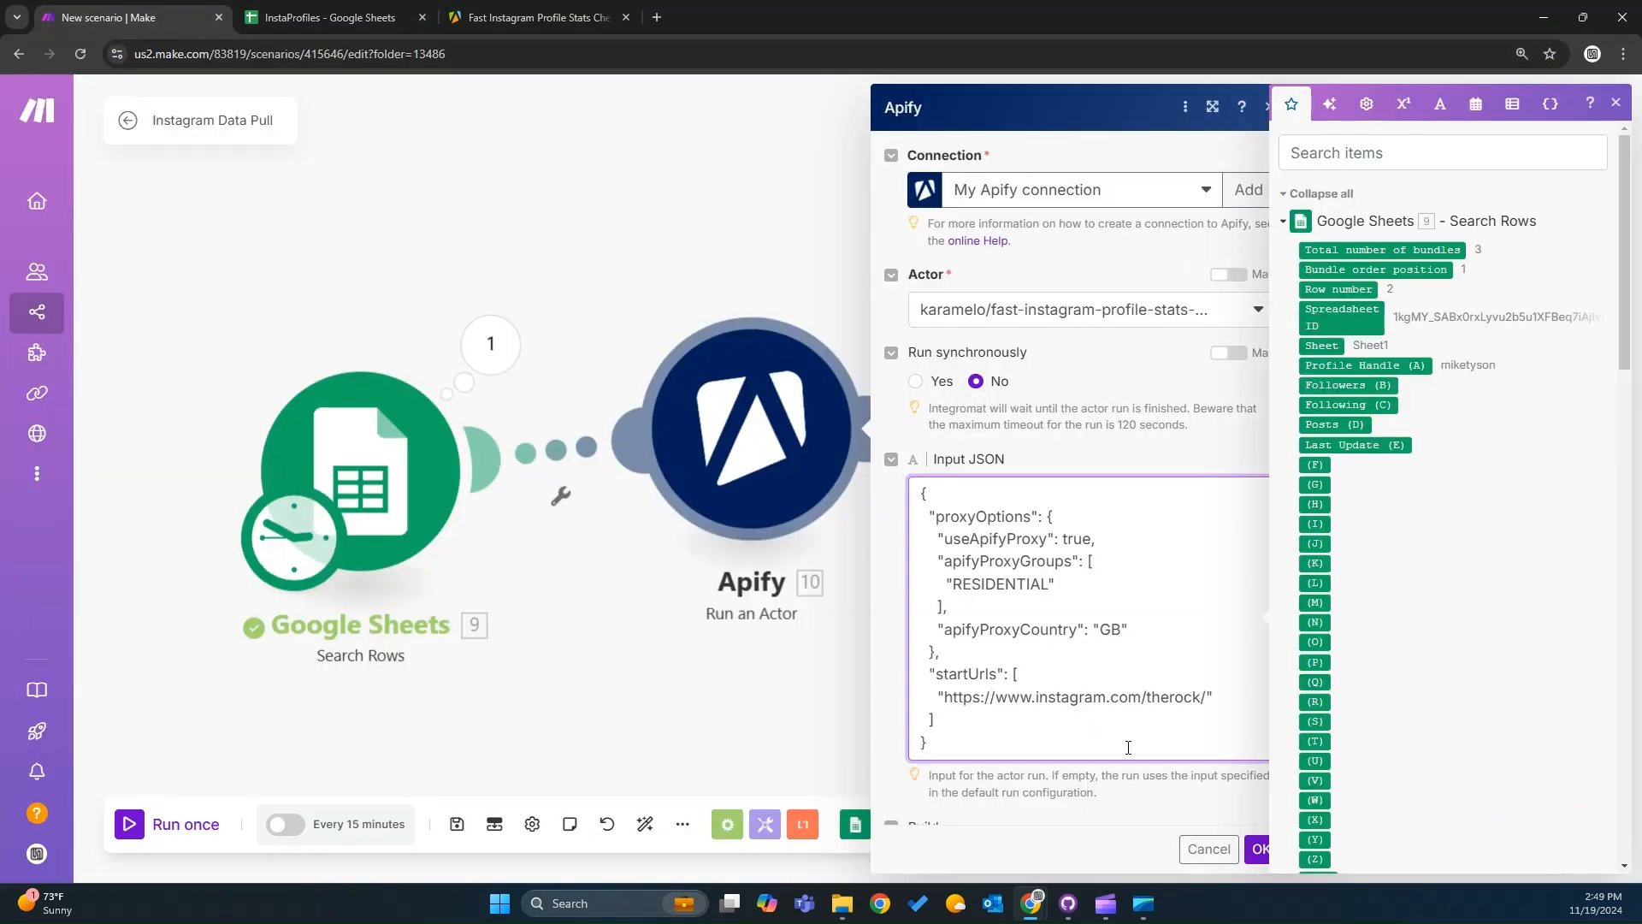
pyautogui.click(1259, 849)
# Run the Apify module on its own.
pyautogui.rightClick(781, 456)
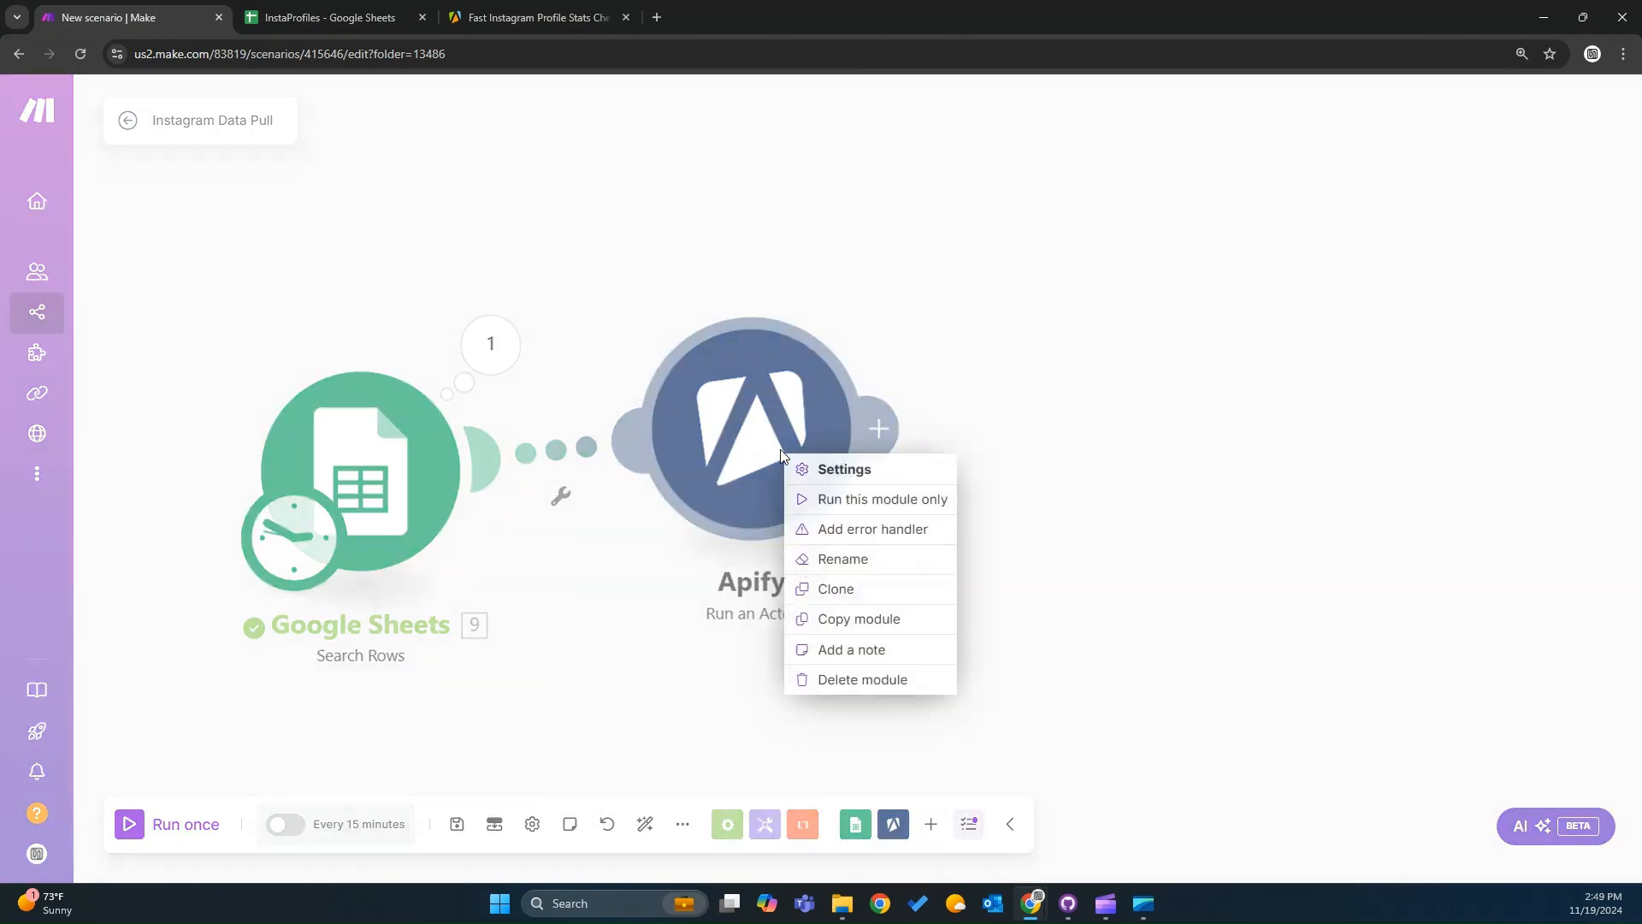
pyautogui.click(872, 498)
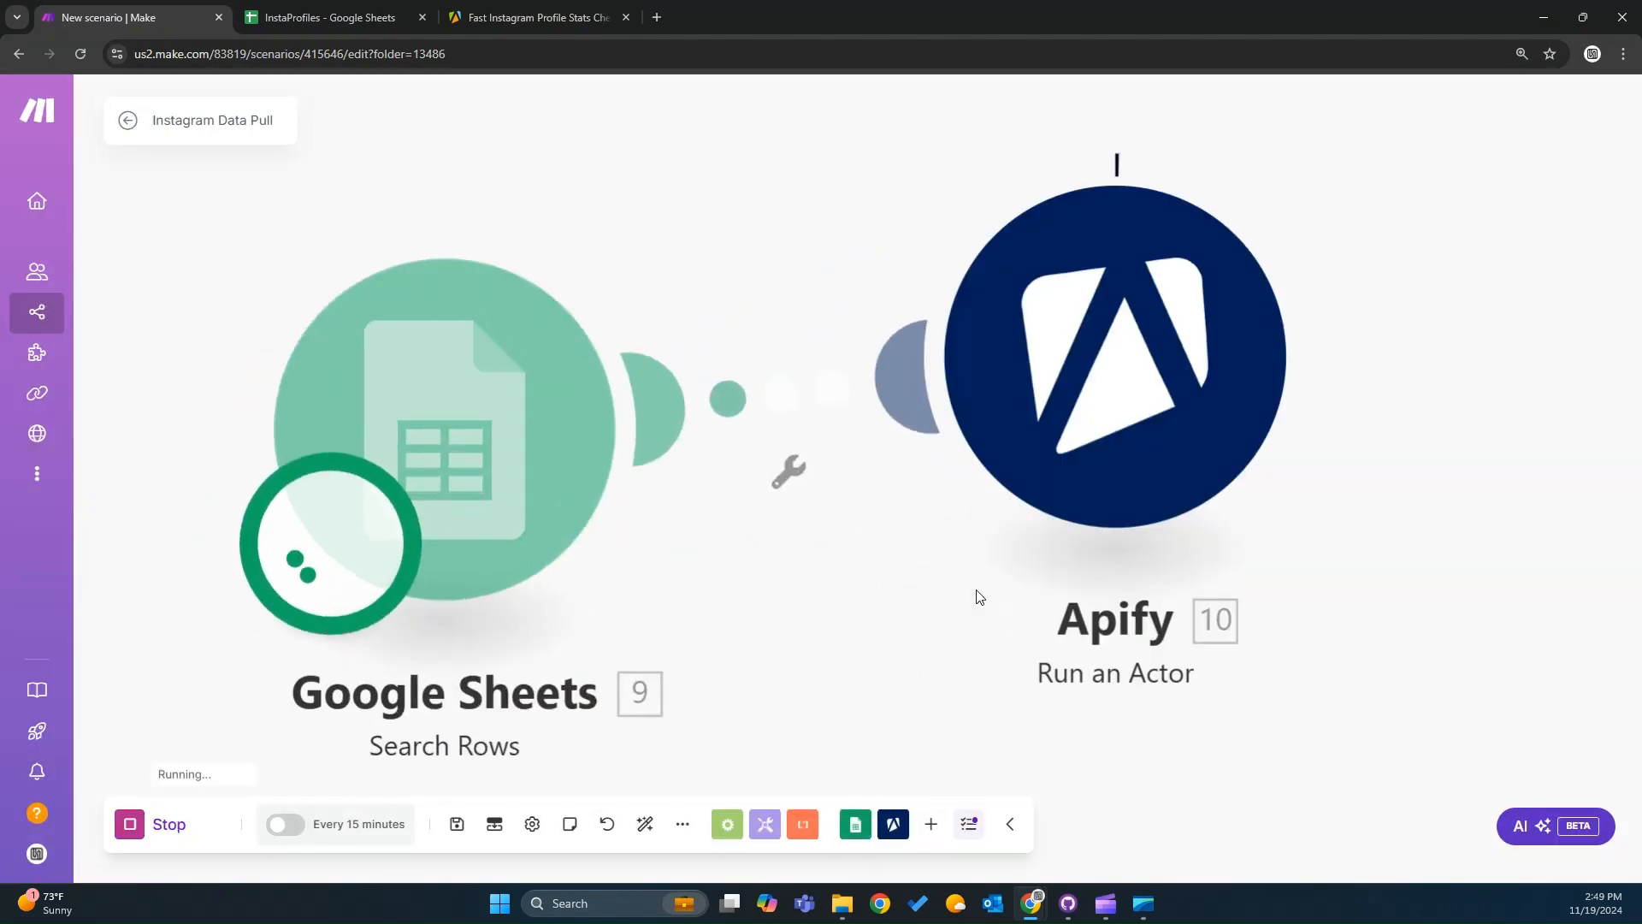
pyautogui.scroll(-1, 1430, 612)
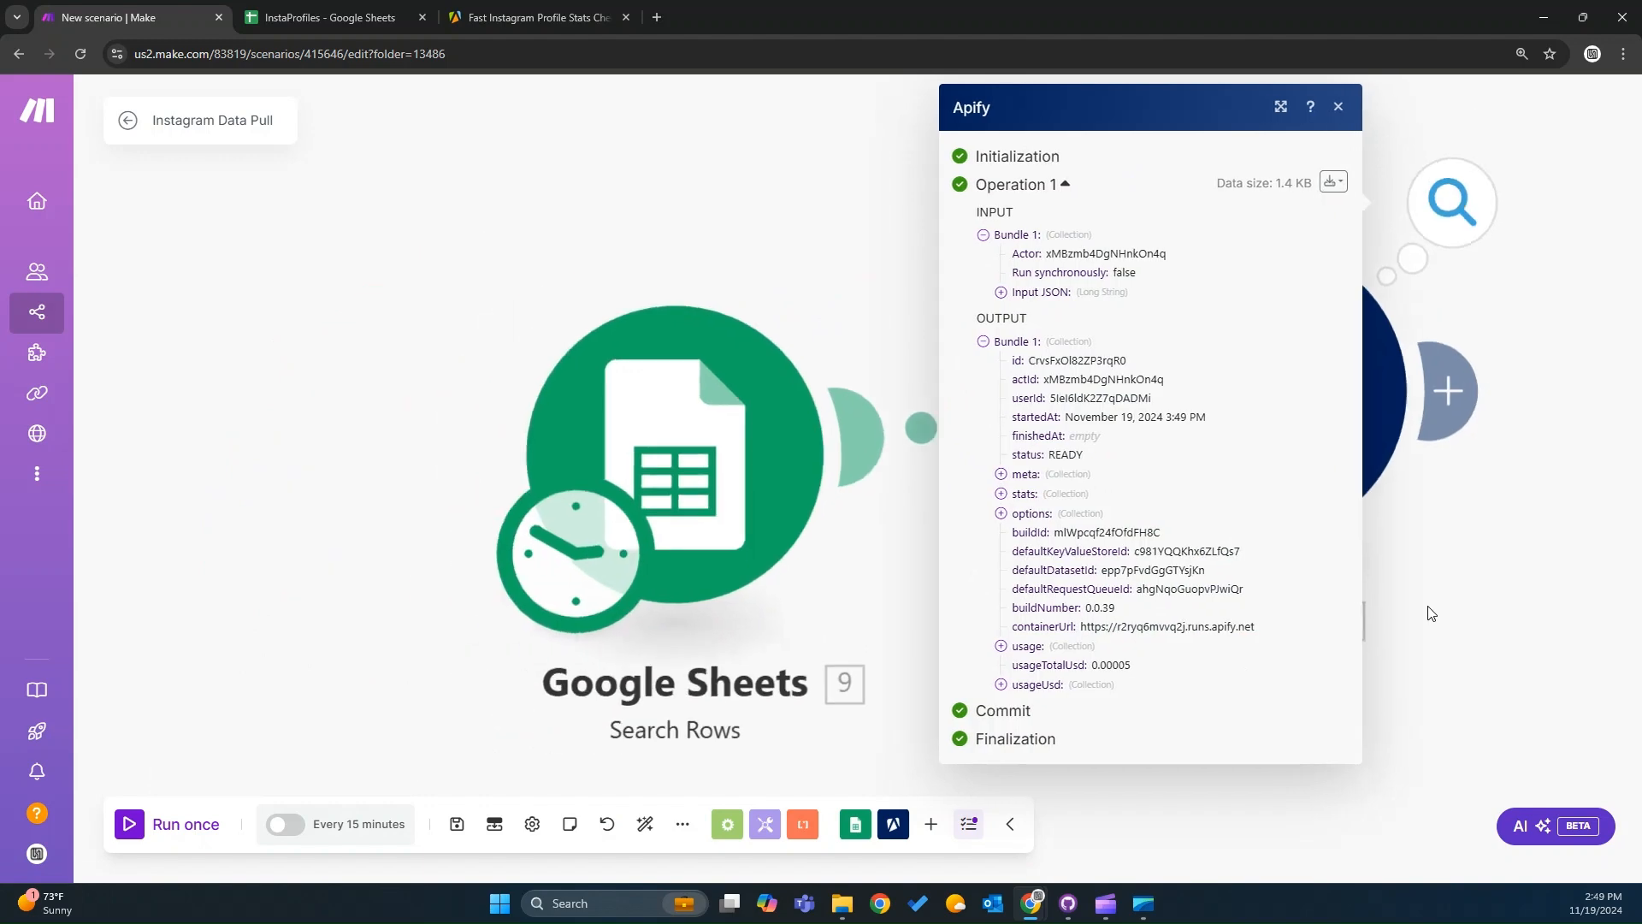
# Check the newest actor run in the Apify console's runs list.
pyautogui.click(531, 17)
pyautogui.click(54, 318)
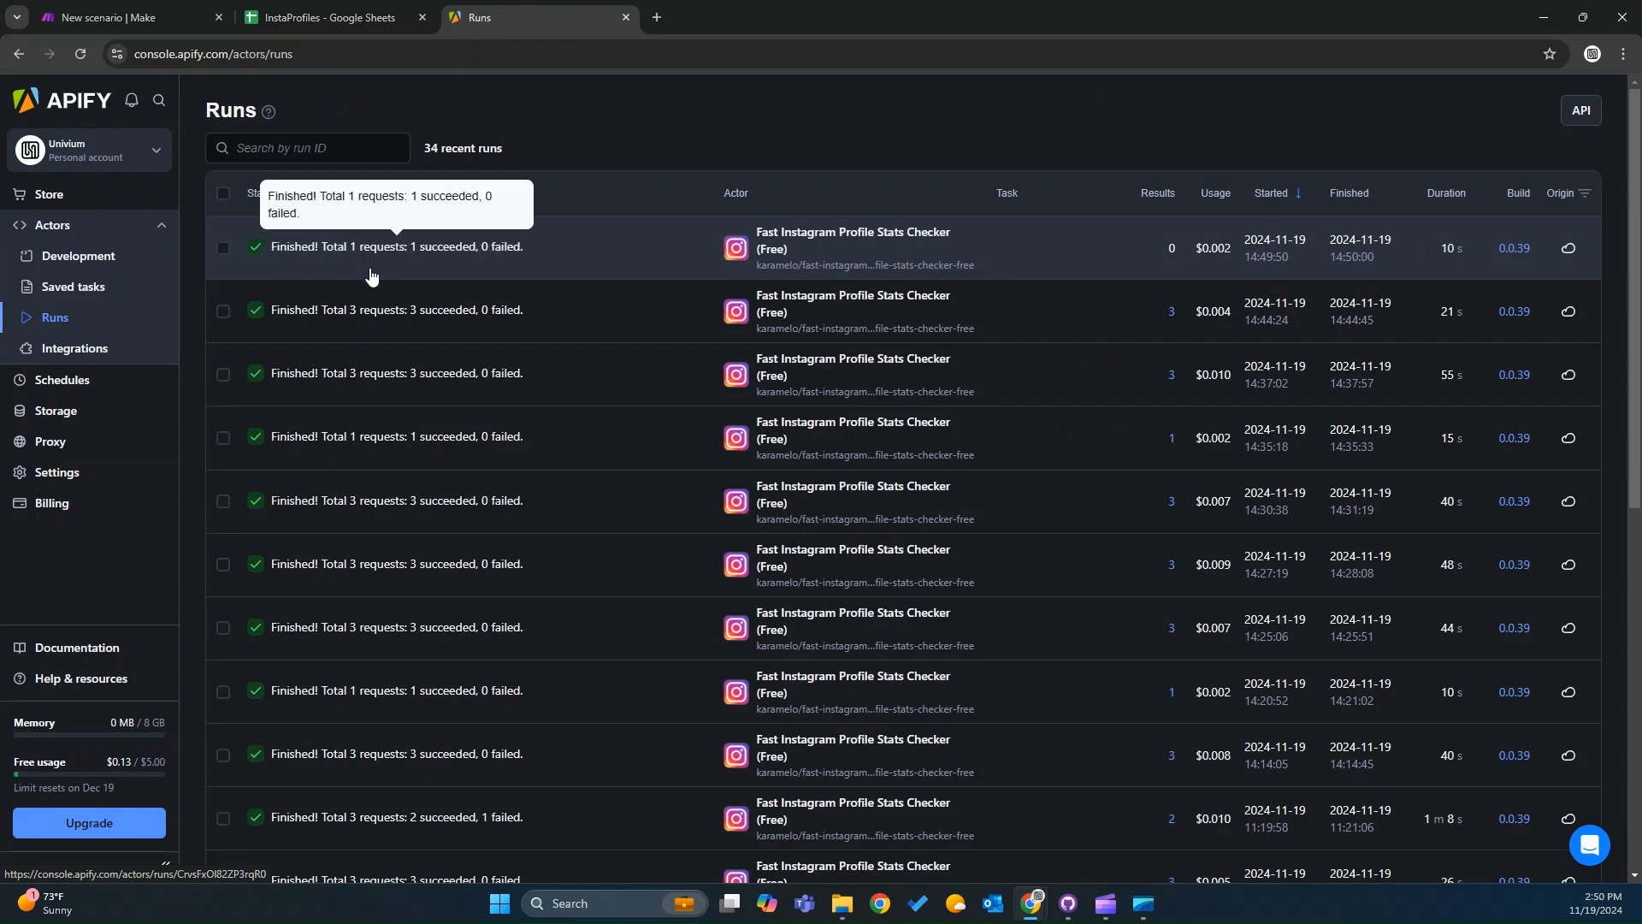
pyautogui.click(137, 19)
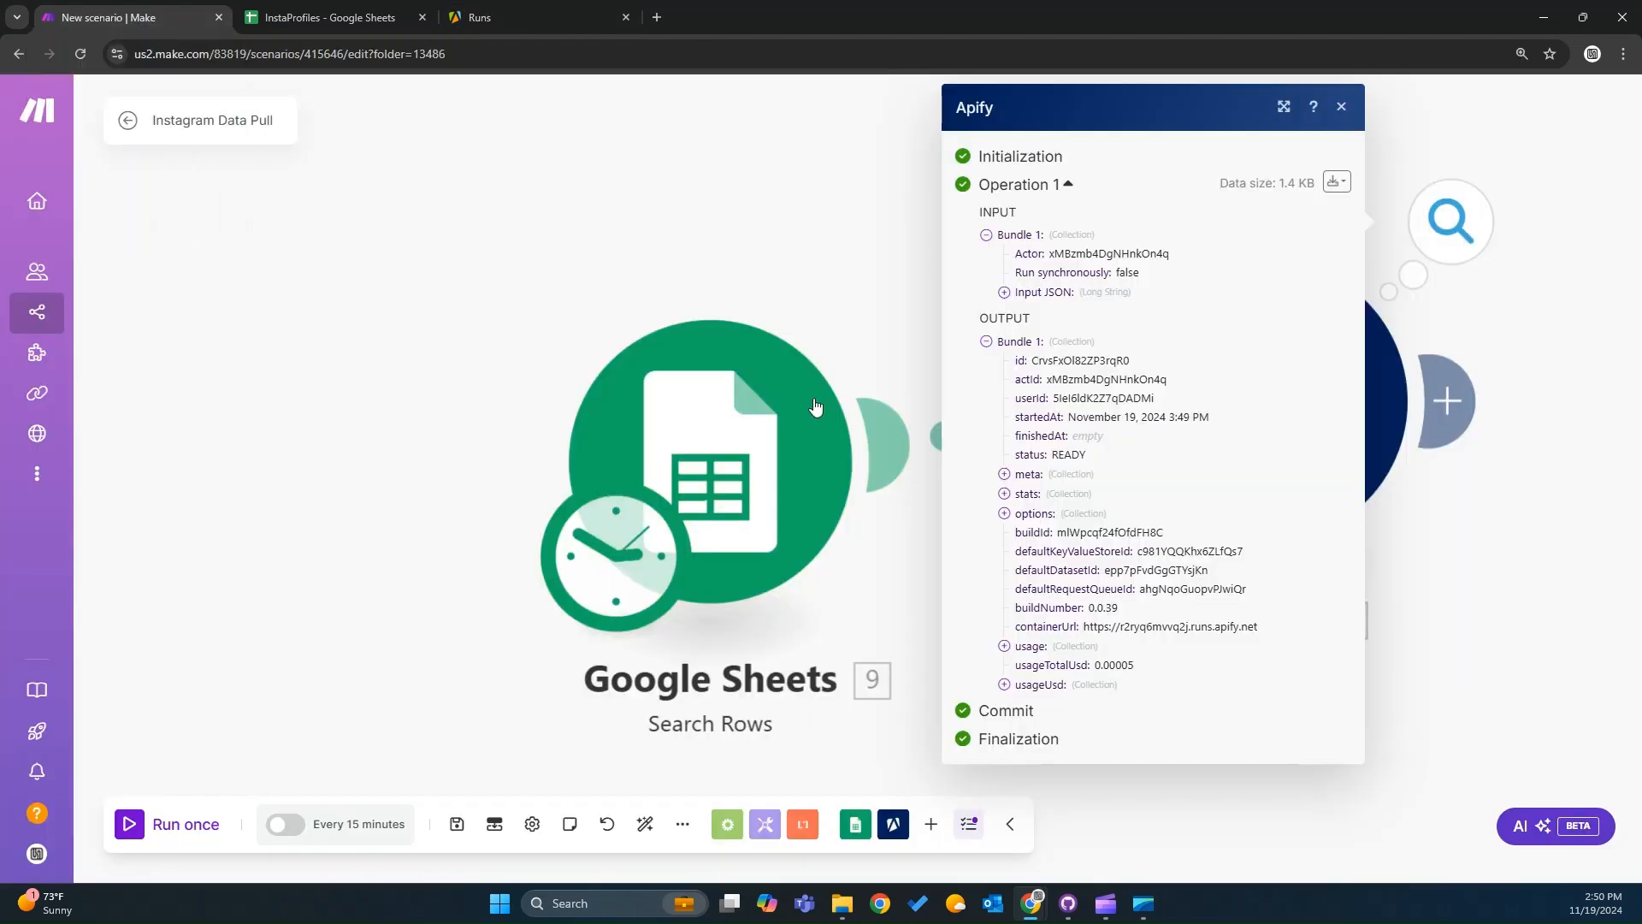
# Close the output panel and move the Apify module further right to make room after the Google Sheets module.
pyautogui.click(795, 234)
pyautogui.scroll(-2, 880, 242)
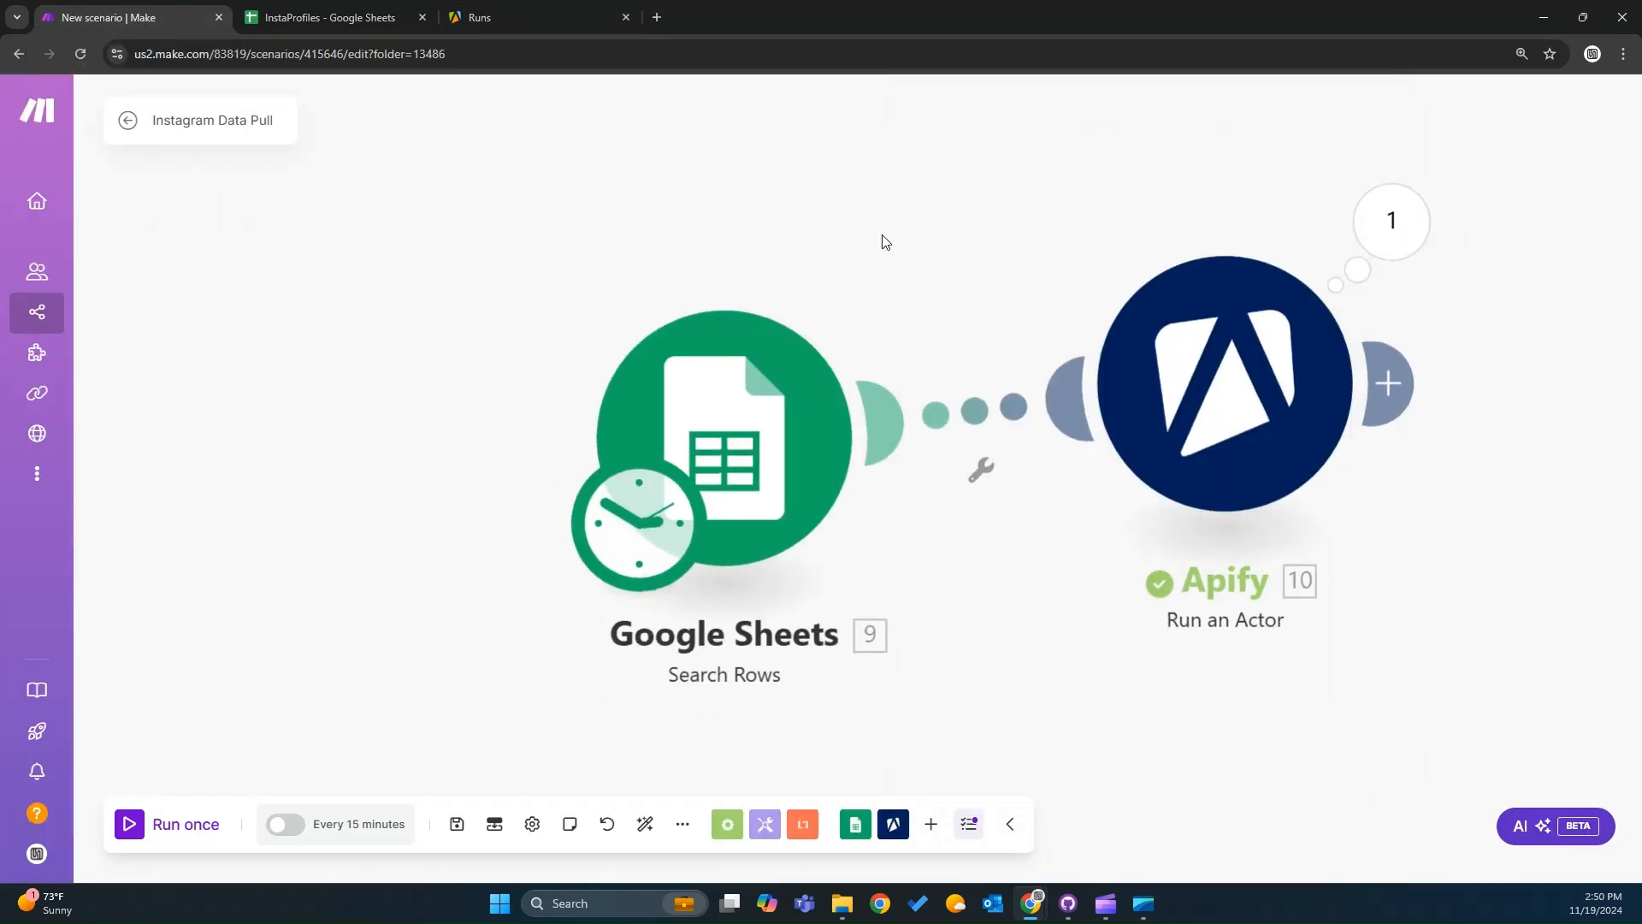
pyautogui.moveTo(880, 242); pyautogui.dragTo(487, 312)
pyautogui.scroll(-3, 491, 314)
pyautogui.scroll(-1, 492, 315)
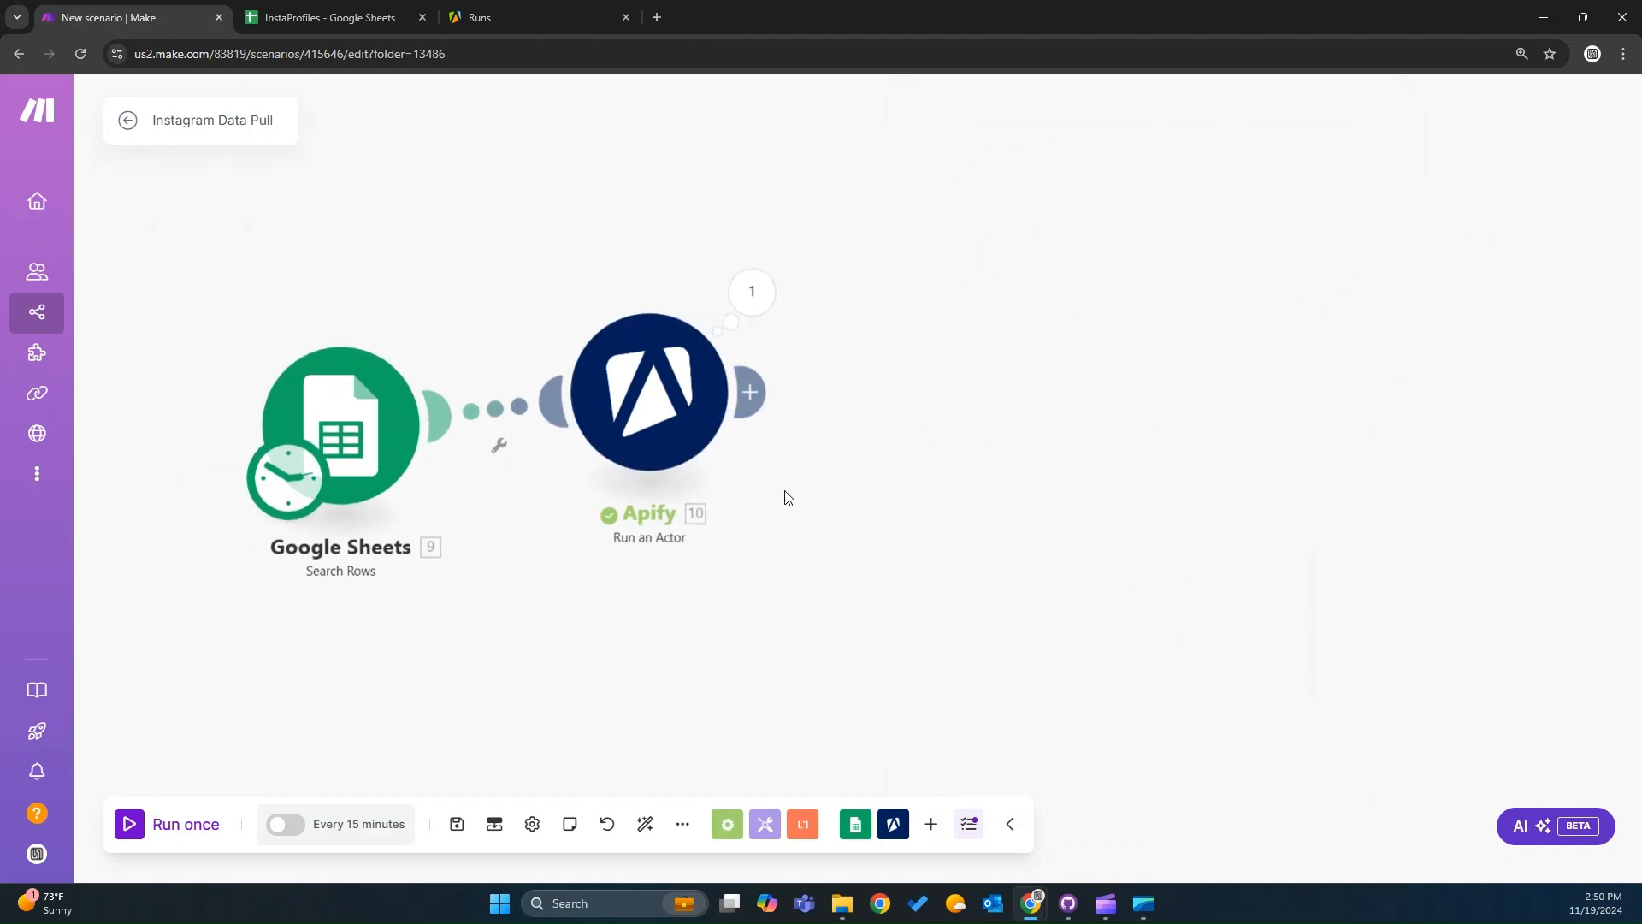
pyautogui.moveTo(663, 425); pyautogui.dragTo(1108, 457)
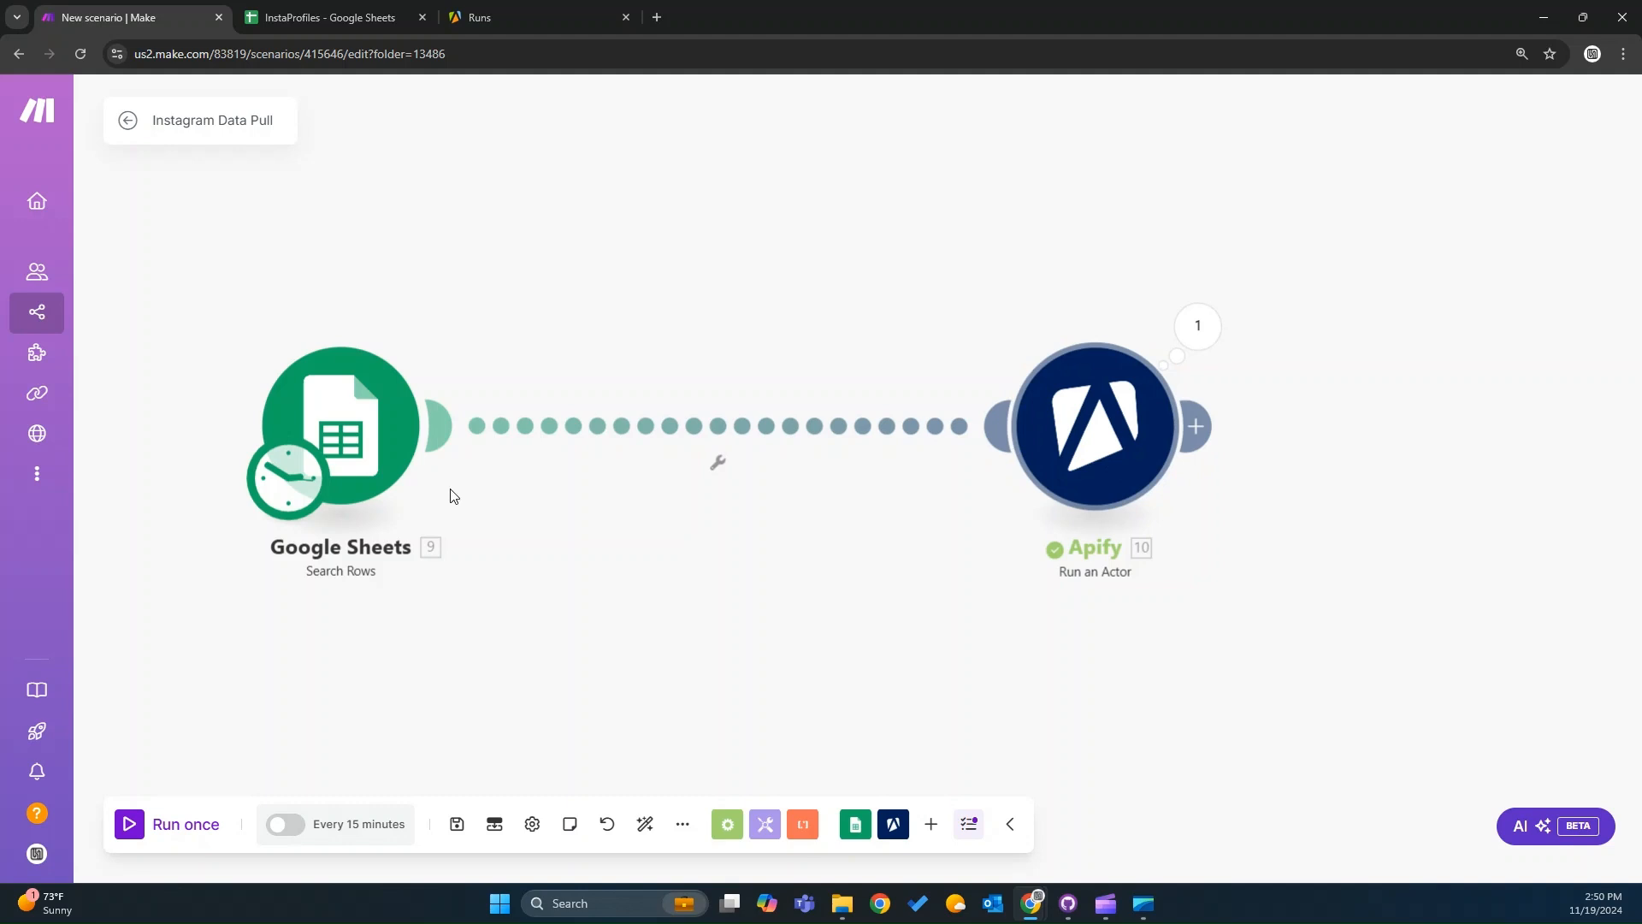
# Insert a Tools Text aggregator module between the Google Sheets and Apify modules and open its settings.
pyautogui.click(770, 830)
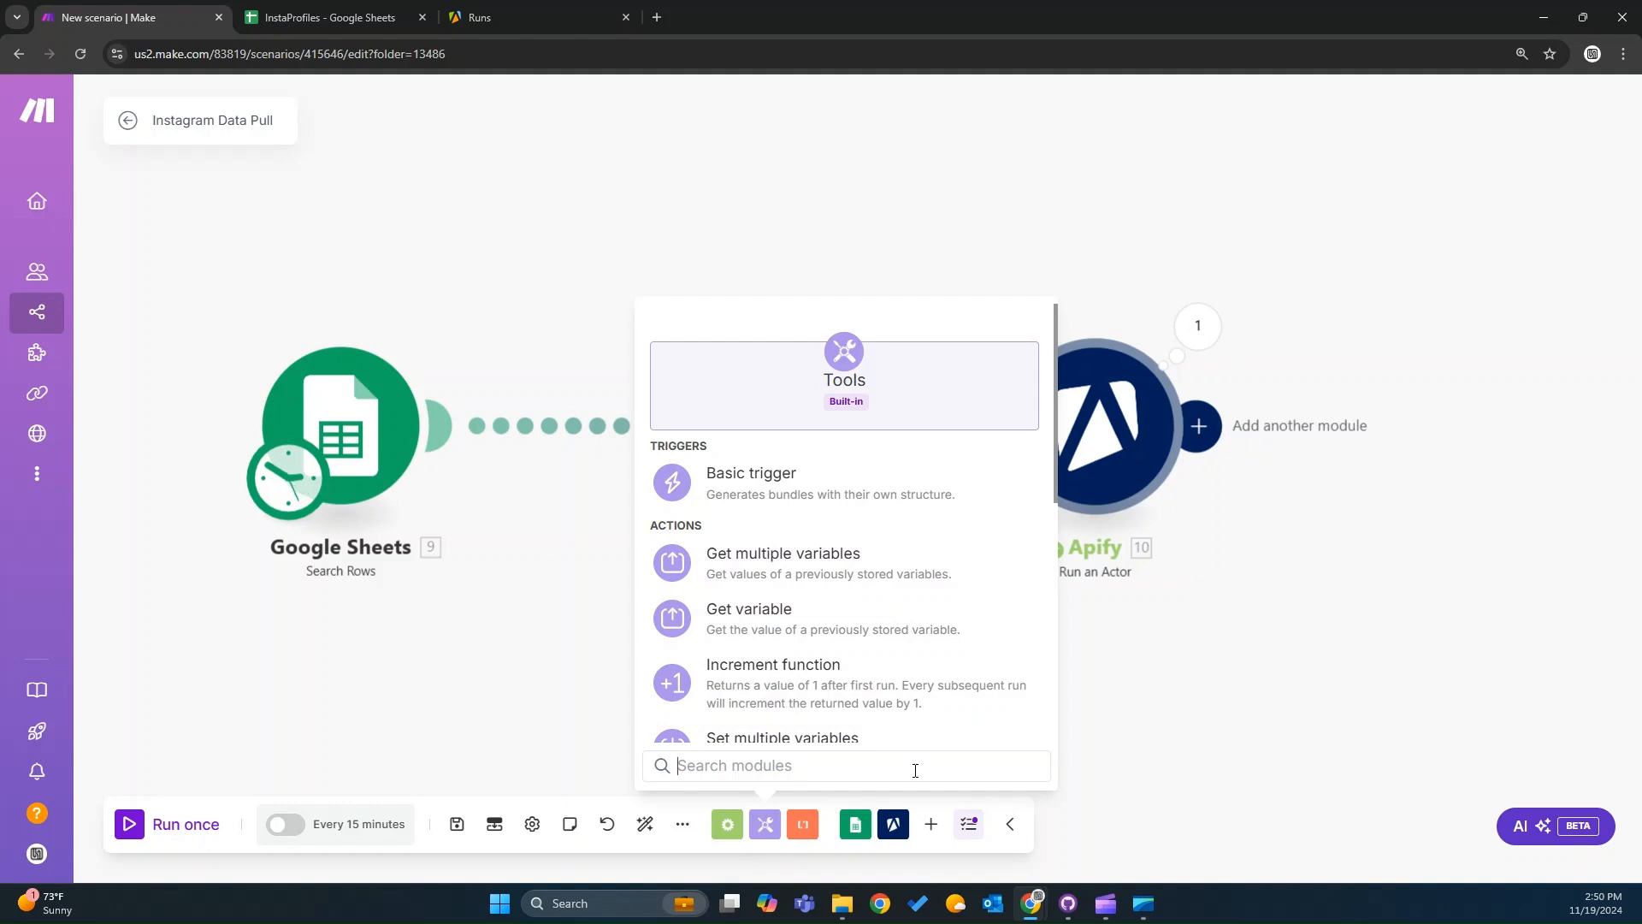
pyautogui.write('text')
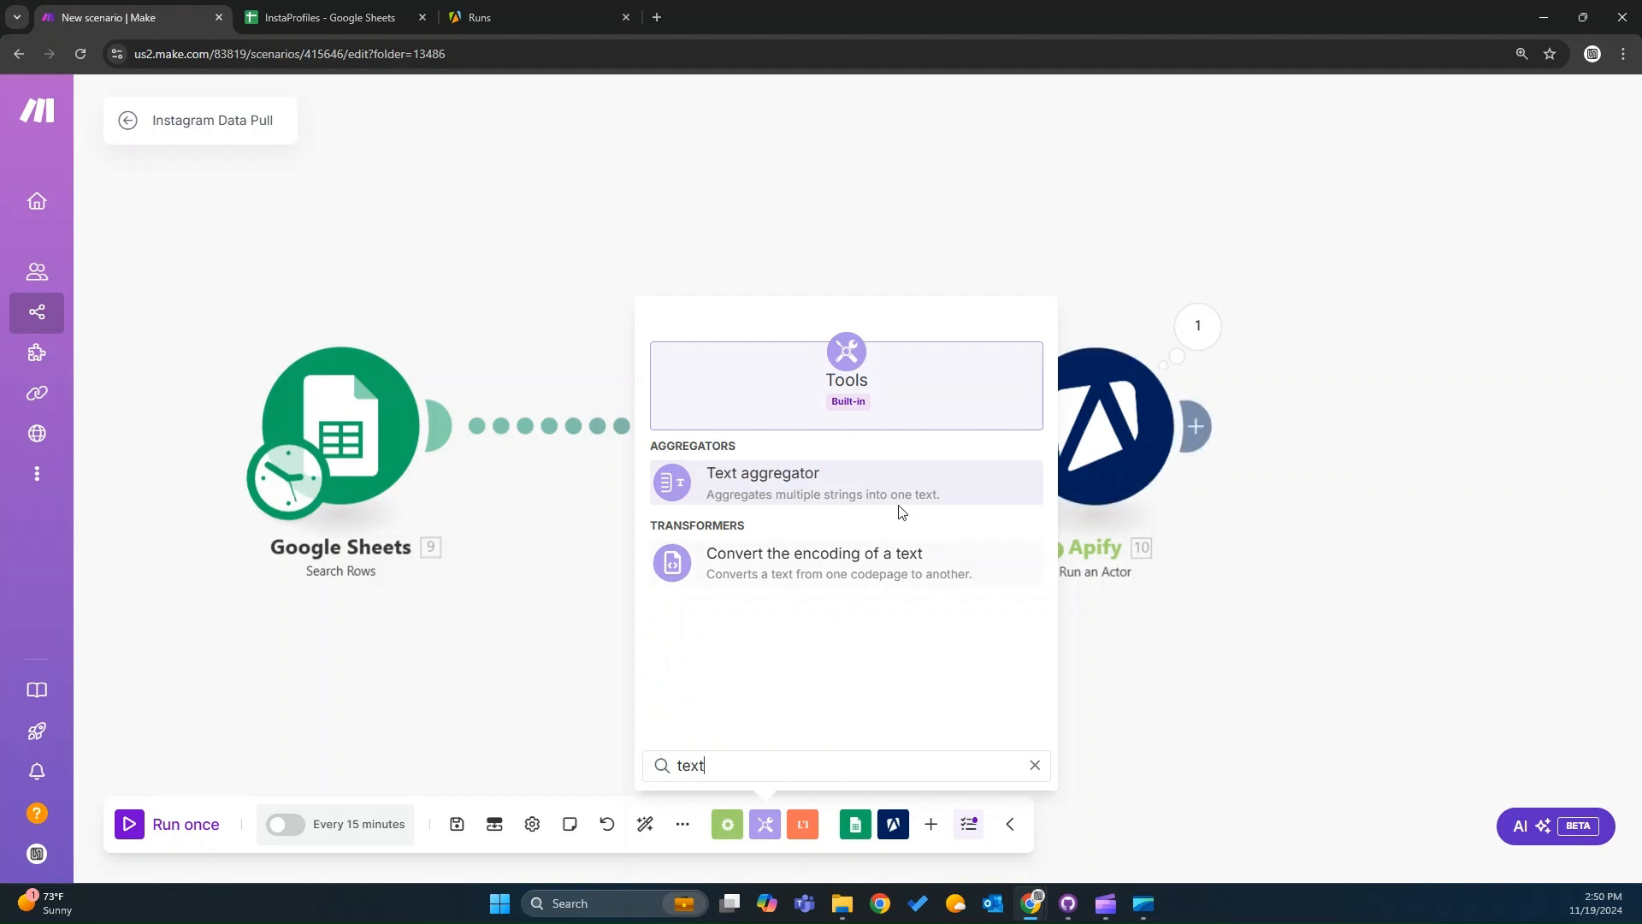
pyautogui.click(869, 484)
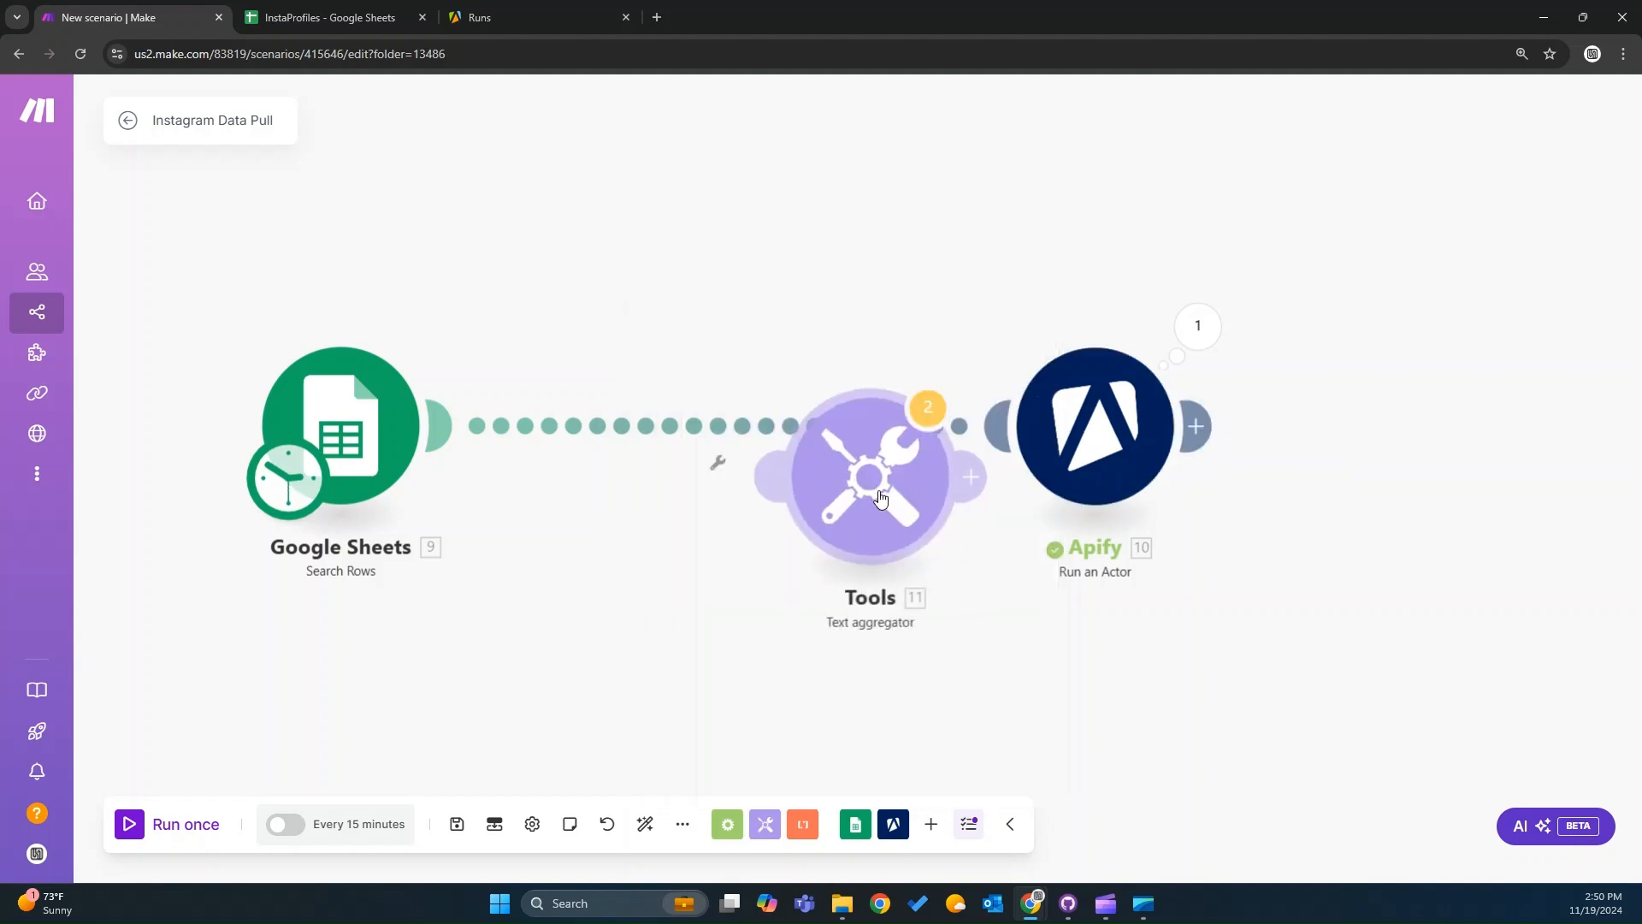
pyautogui.moveTo(872, 484); pyautogui.dragTo(678, 436)
pyautogui.click(678, 437)
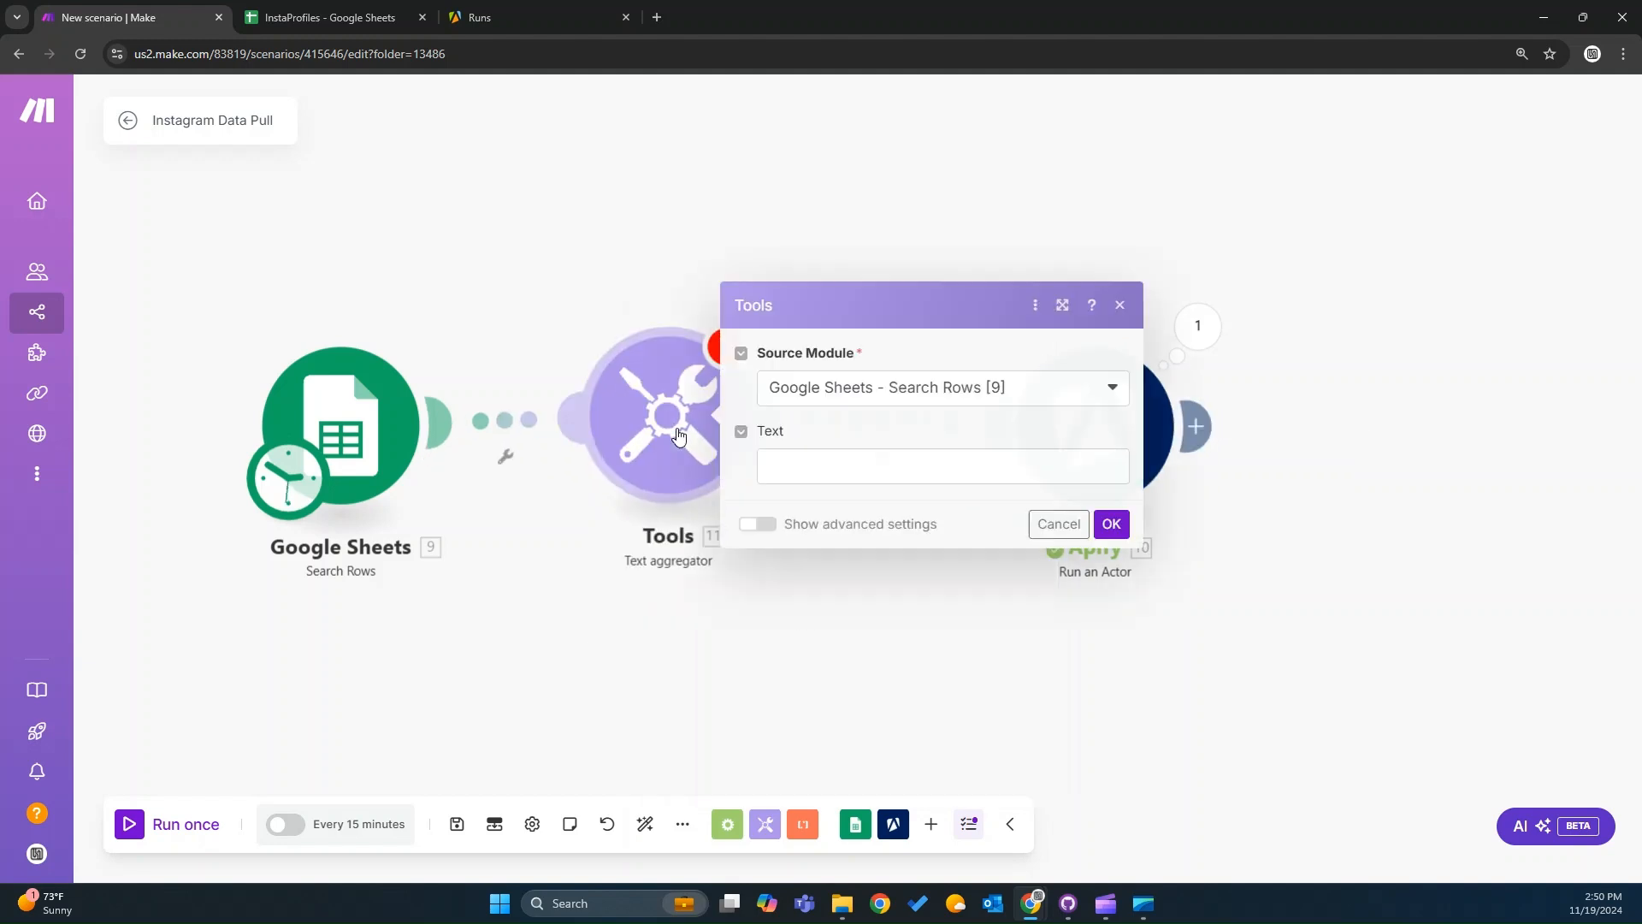
pyautogui.click(869, 474)
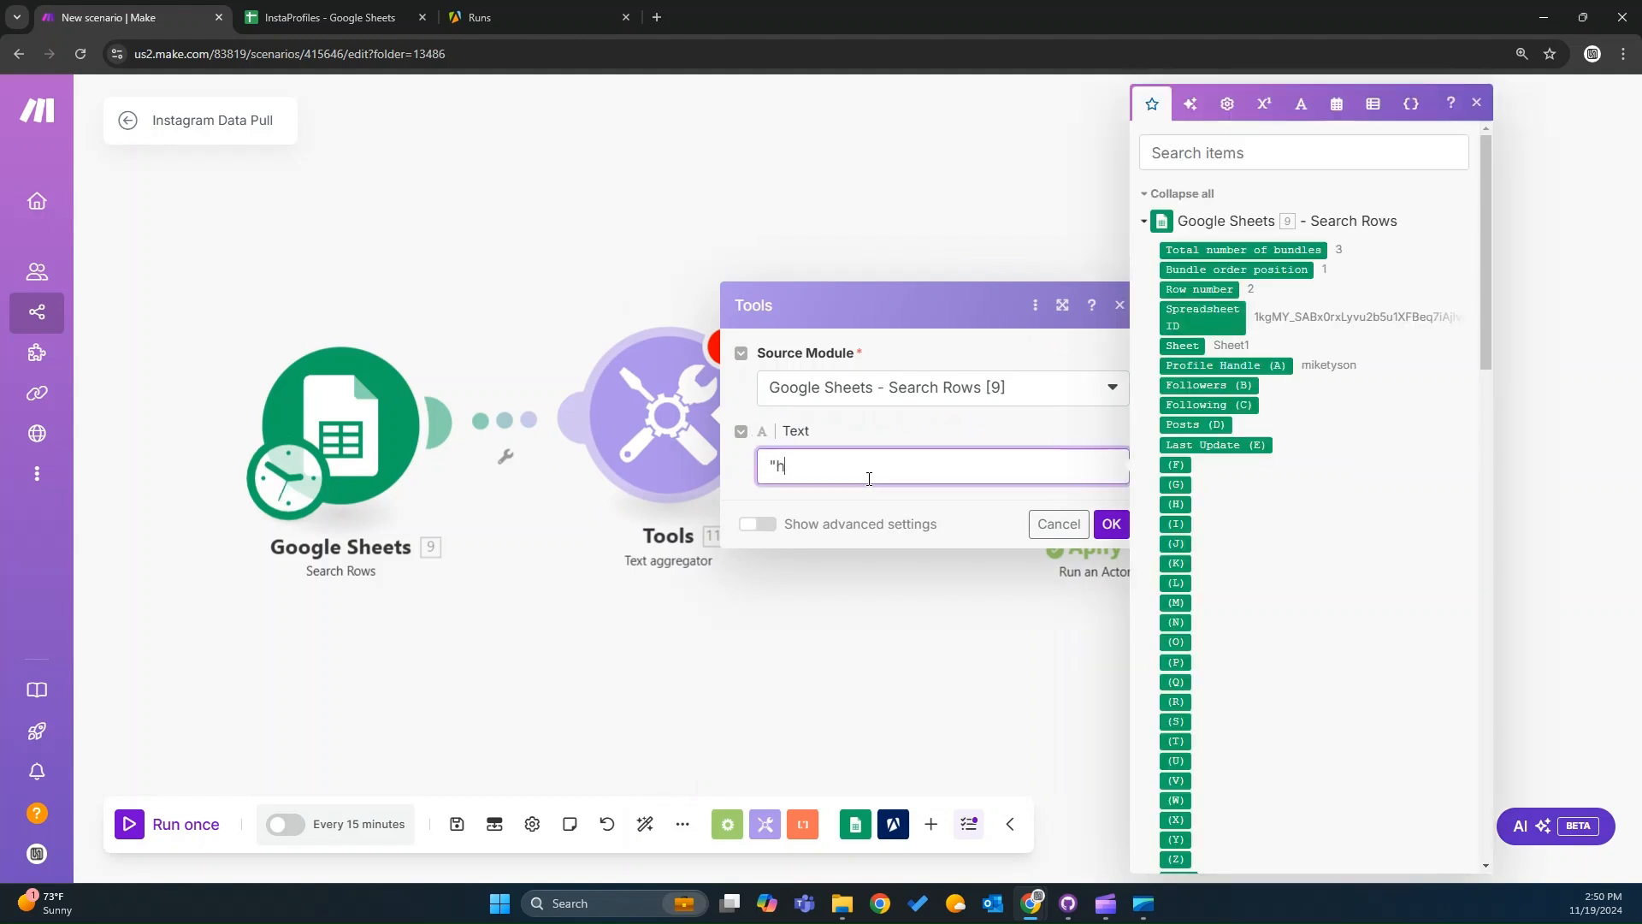
pyautogui.write('"https://www.Instagram.com/')
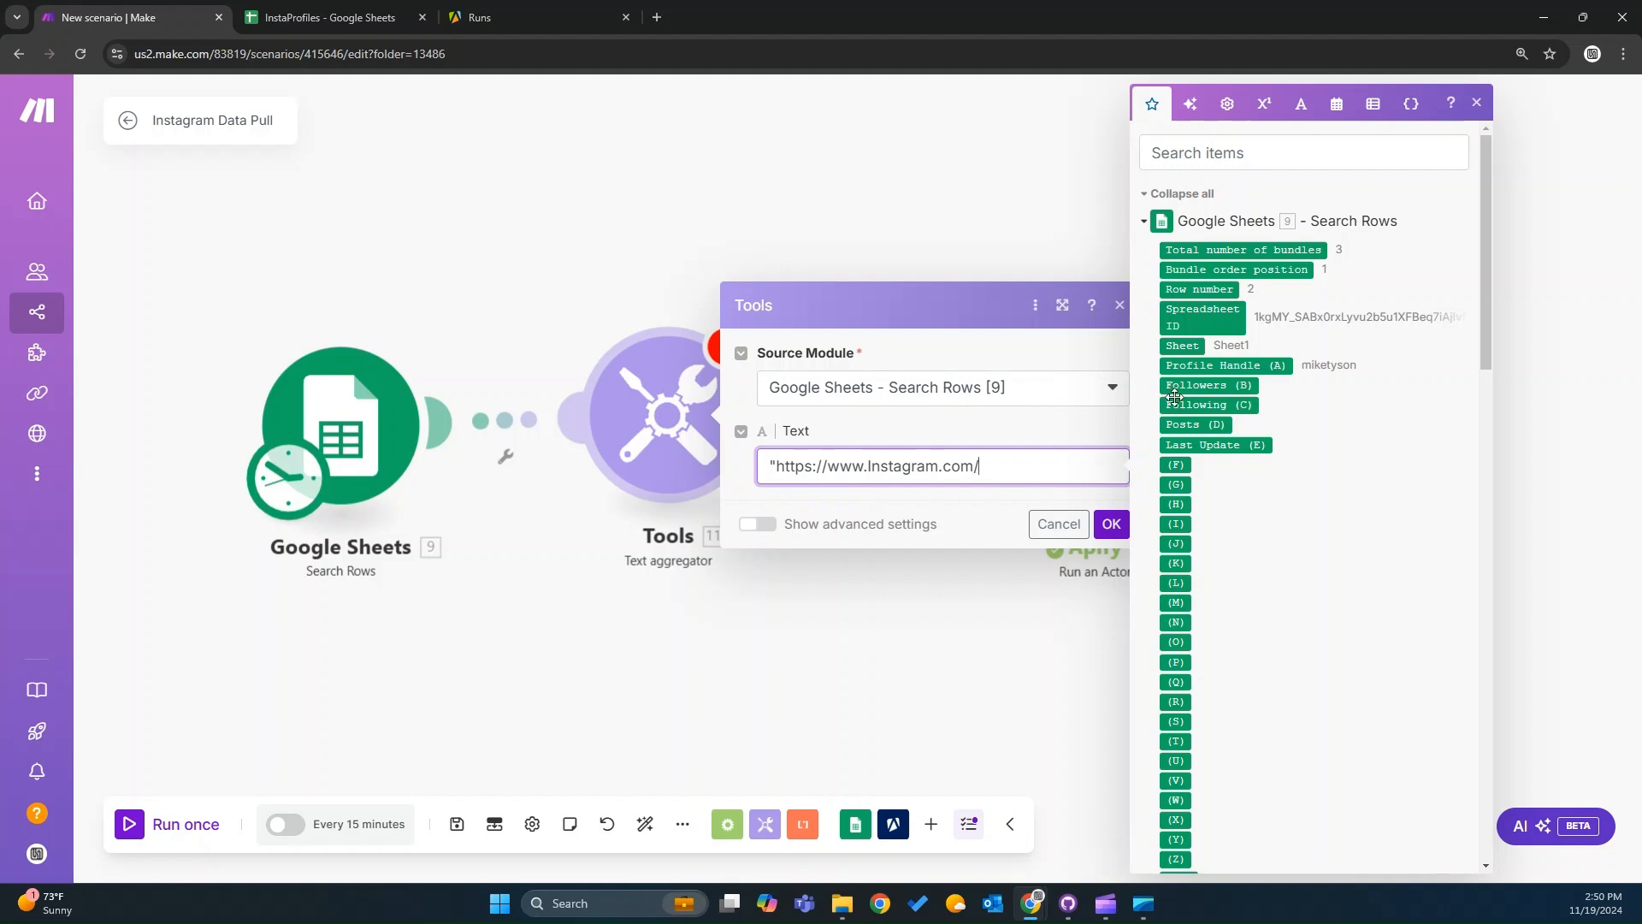
pyautogui.moveTo(1204, 363); pyautogui.dragTo(1037, 465)
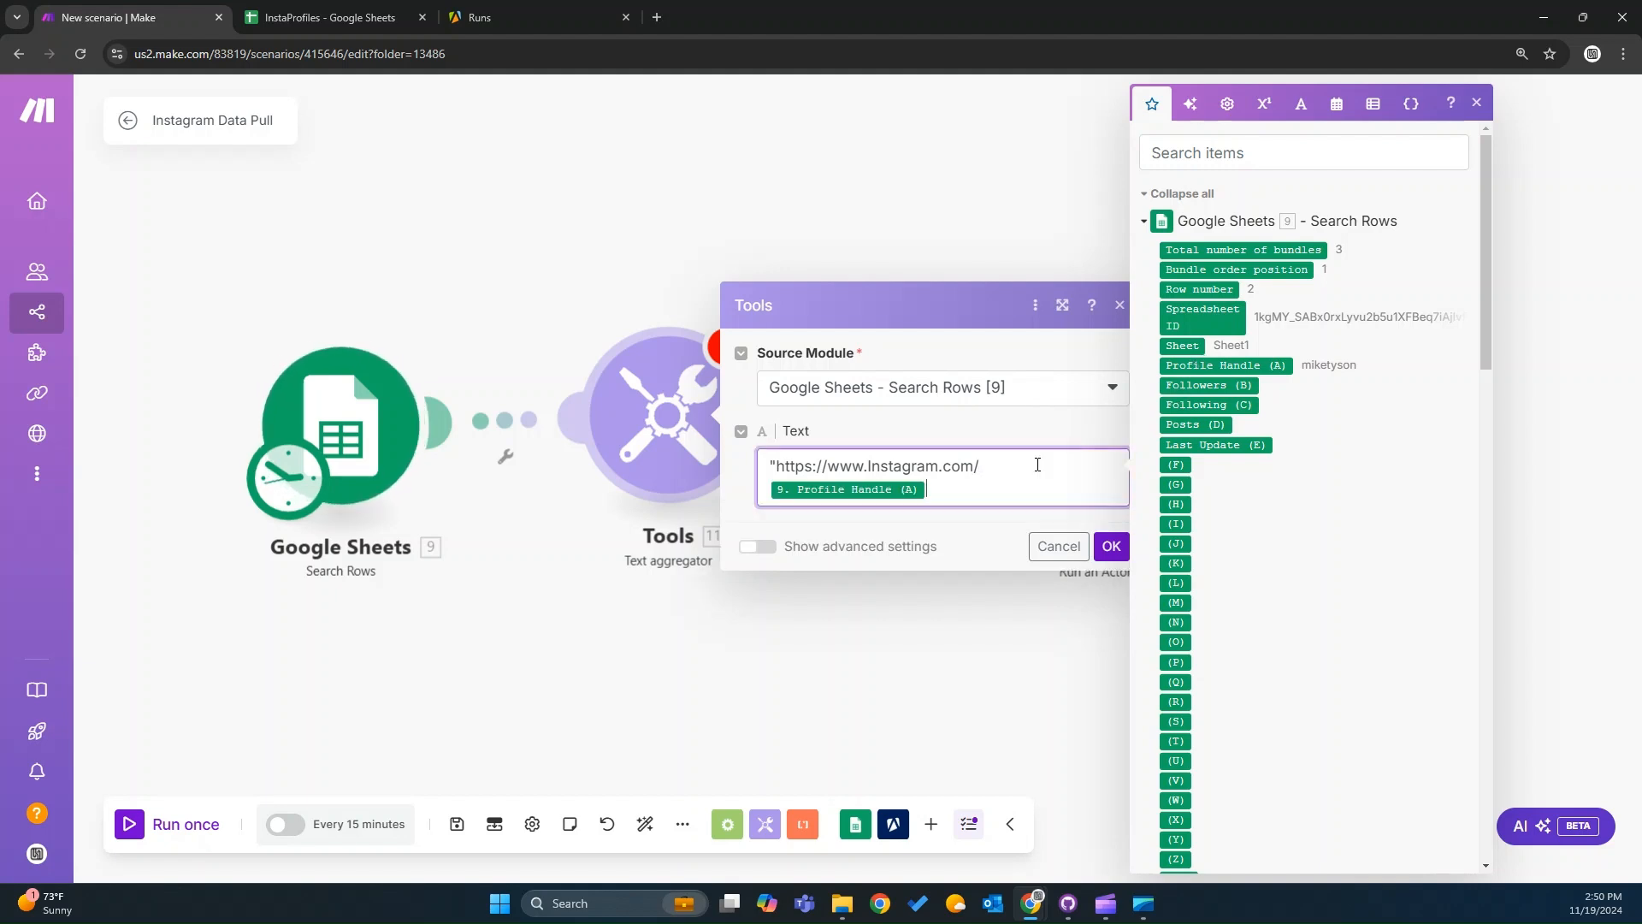
pyautogui.moveTo(772, 490)
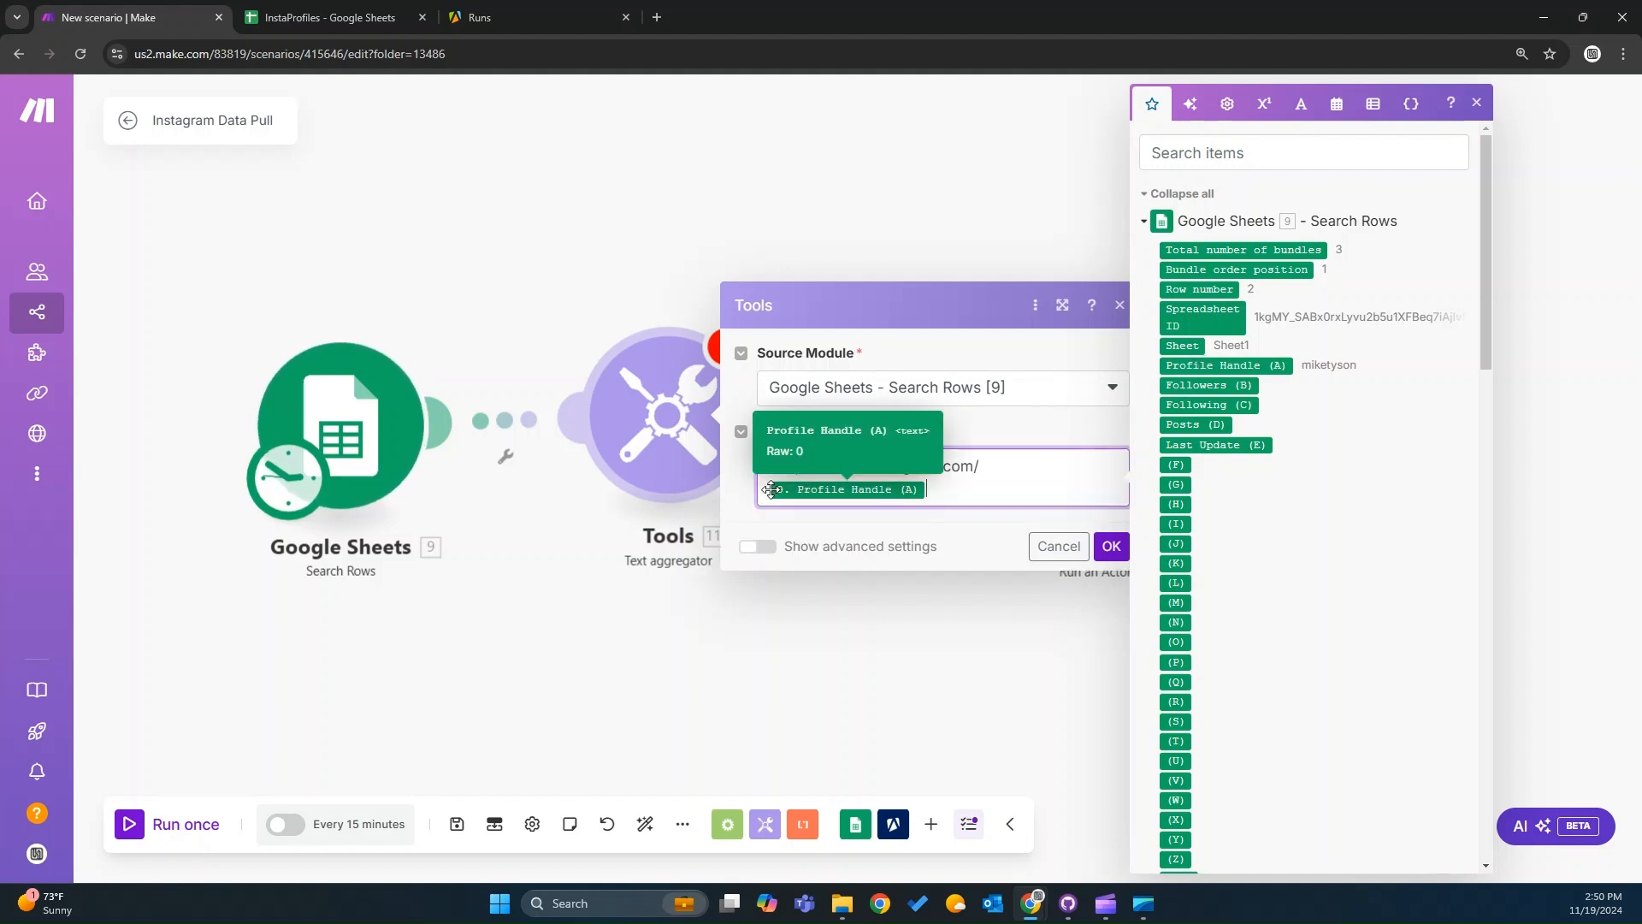
pyautogui.press('BackSpace')
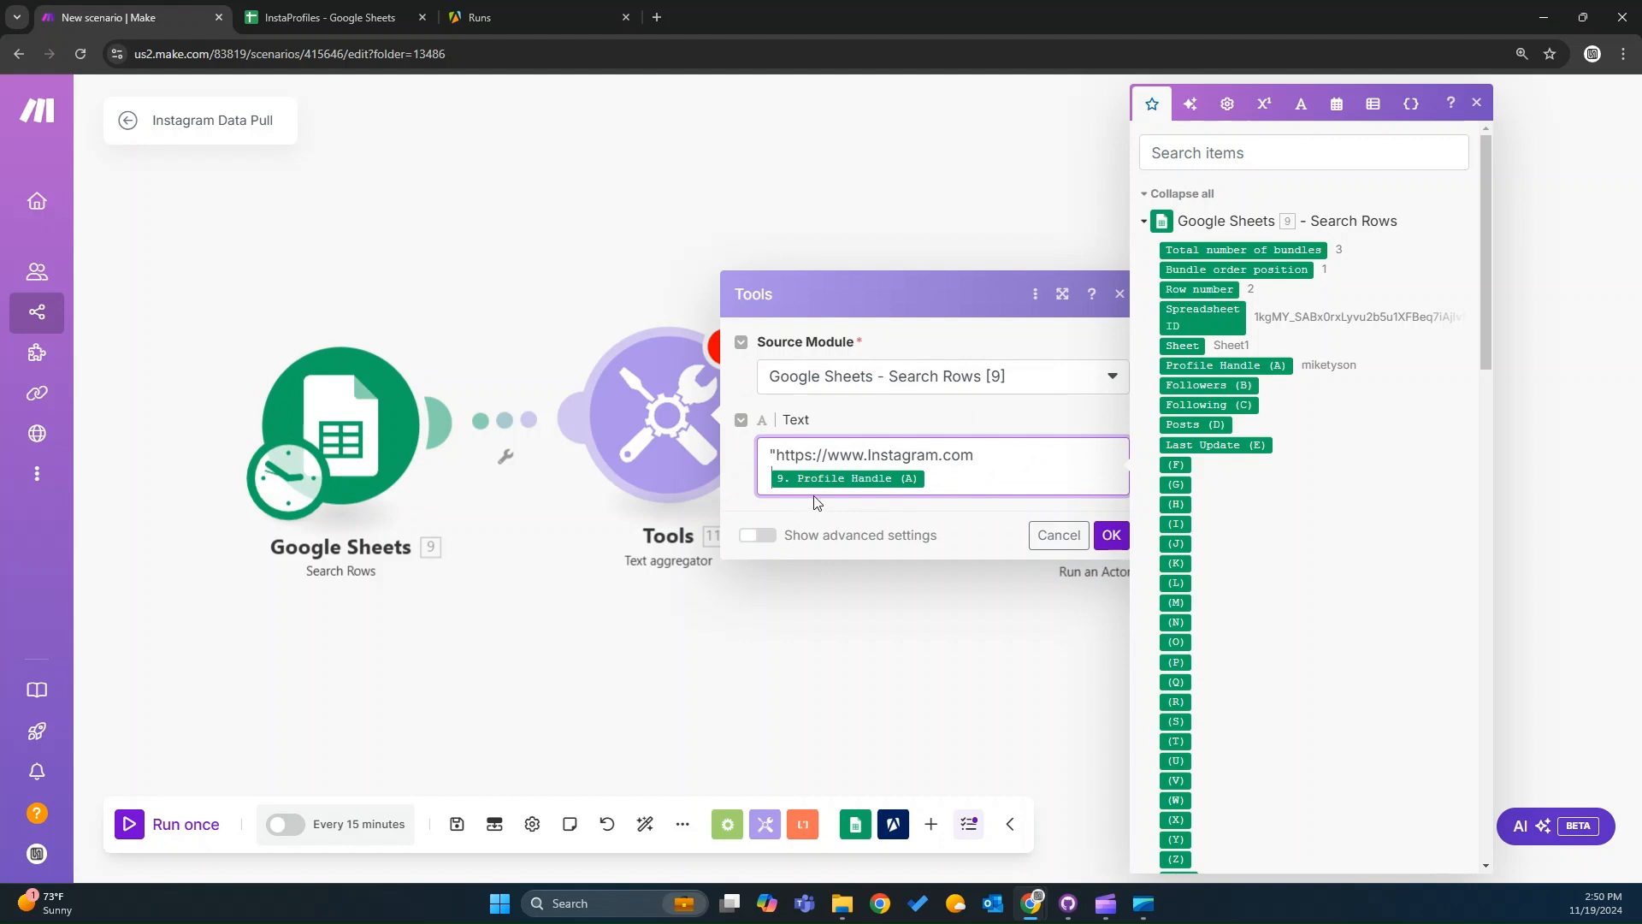
pyautogui.write('/')
pyautogui.hotkey('ctrl', '-')
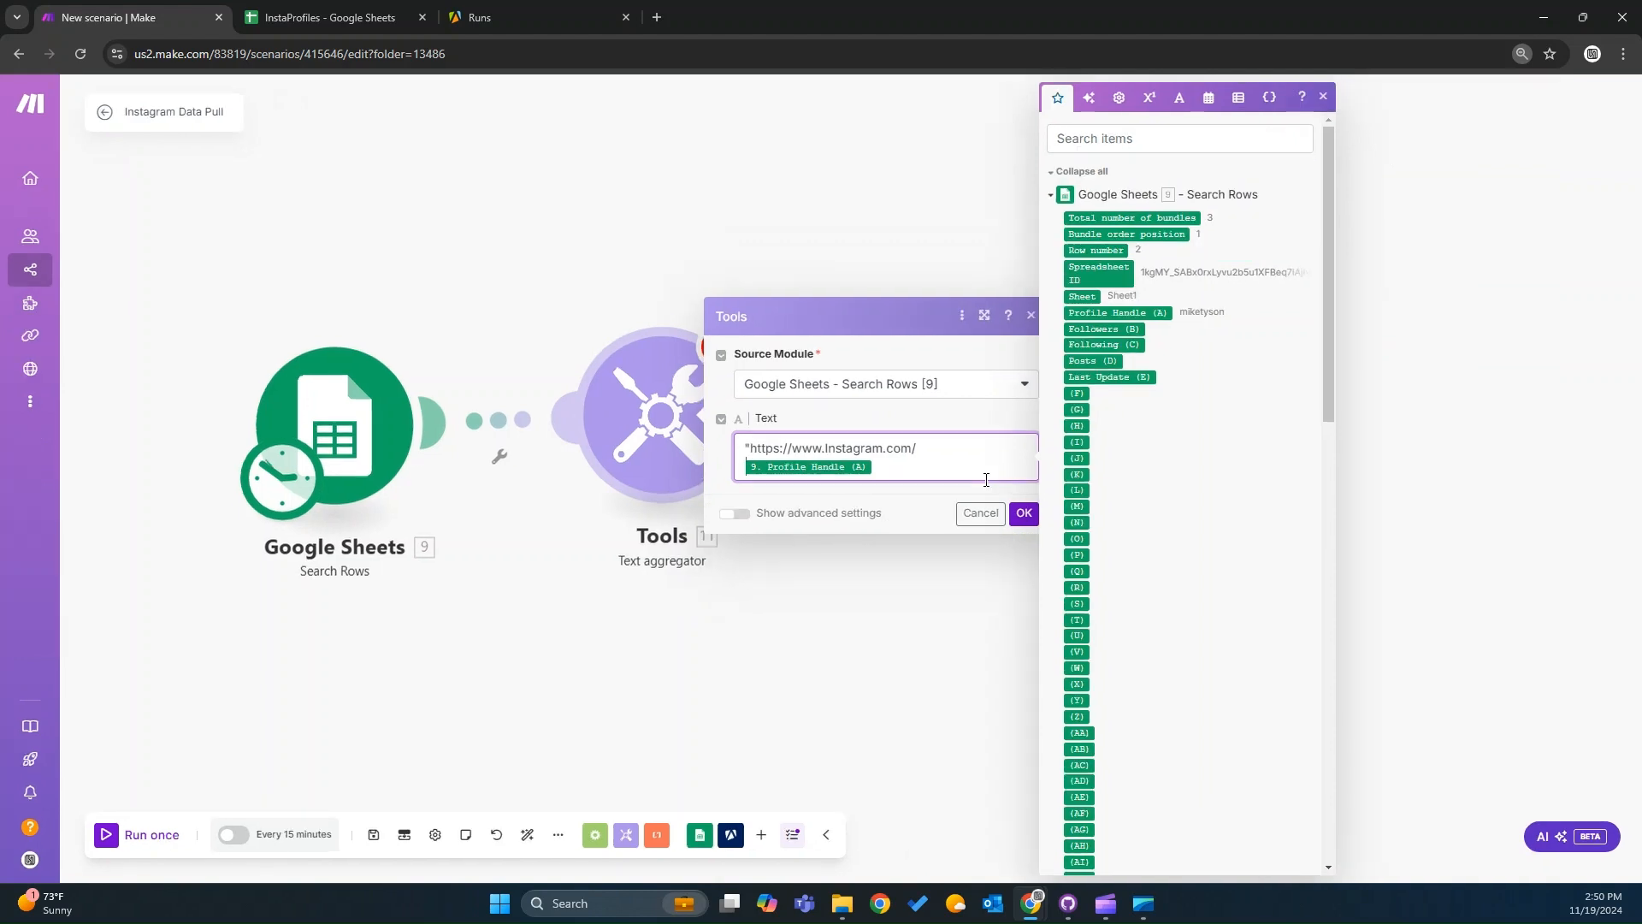
pyautogui.hotkey('ctrl', '-')
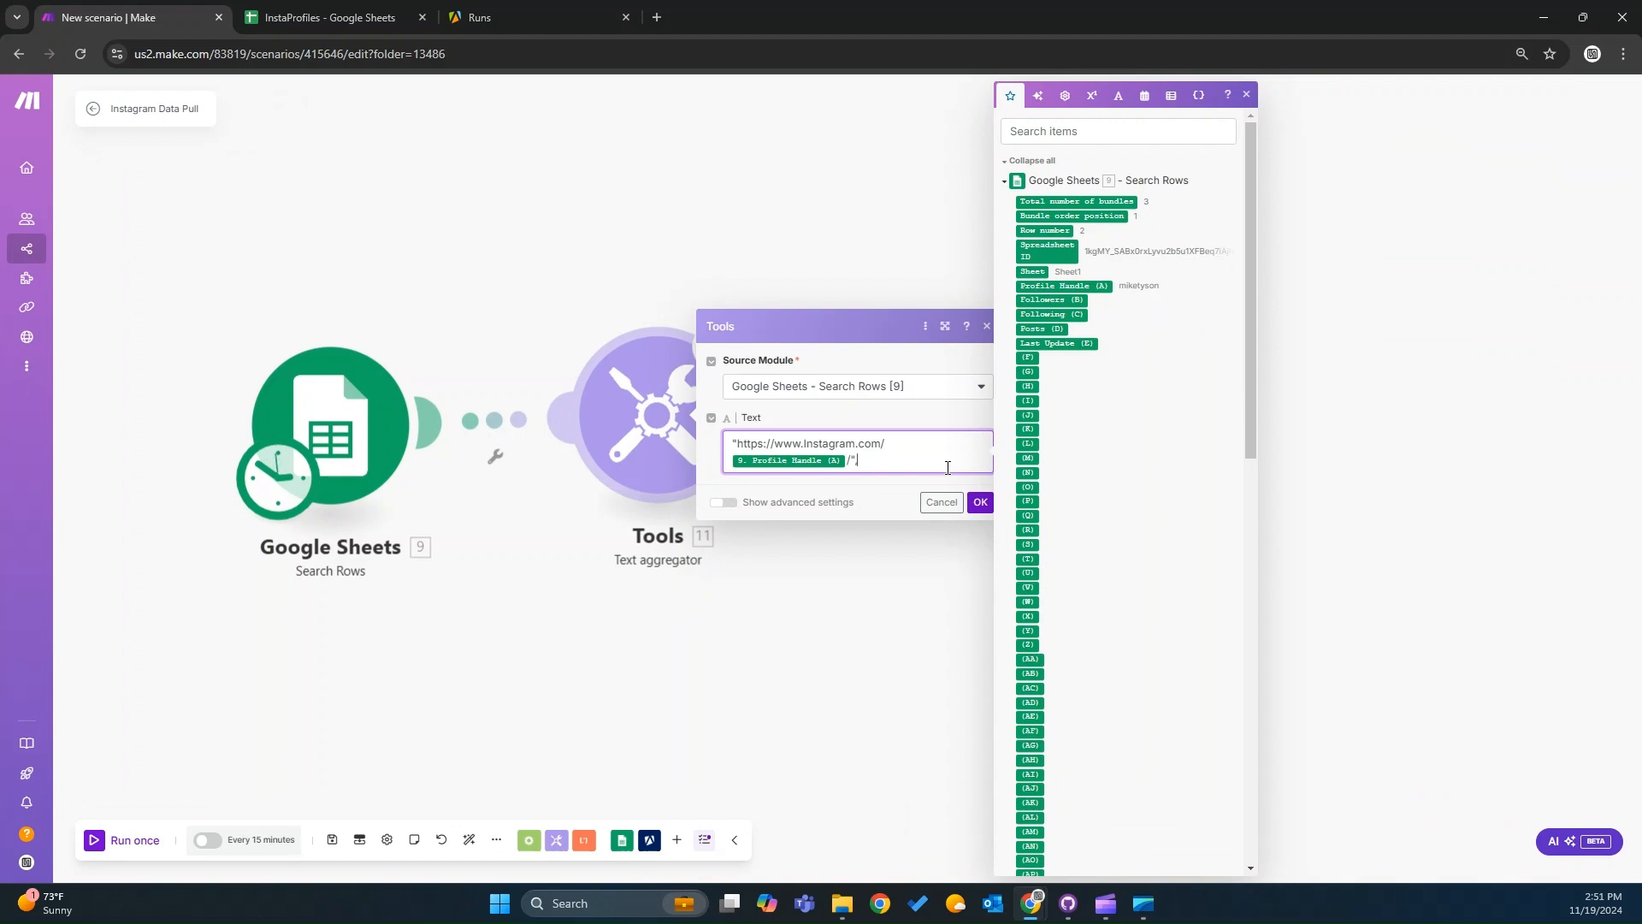
pyautogui.click(982, 504)
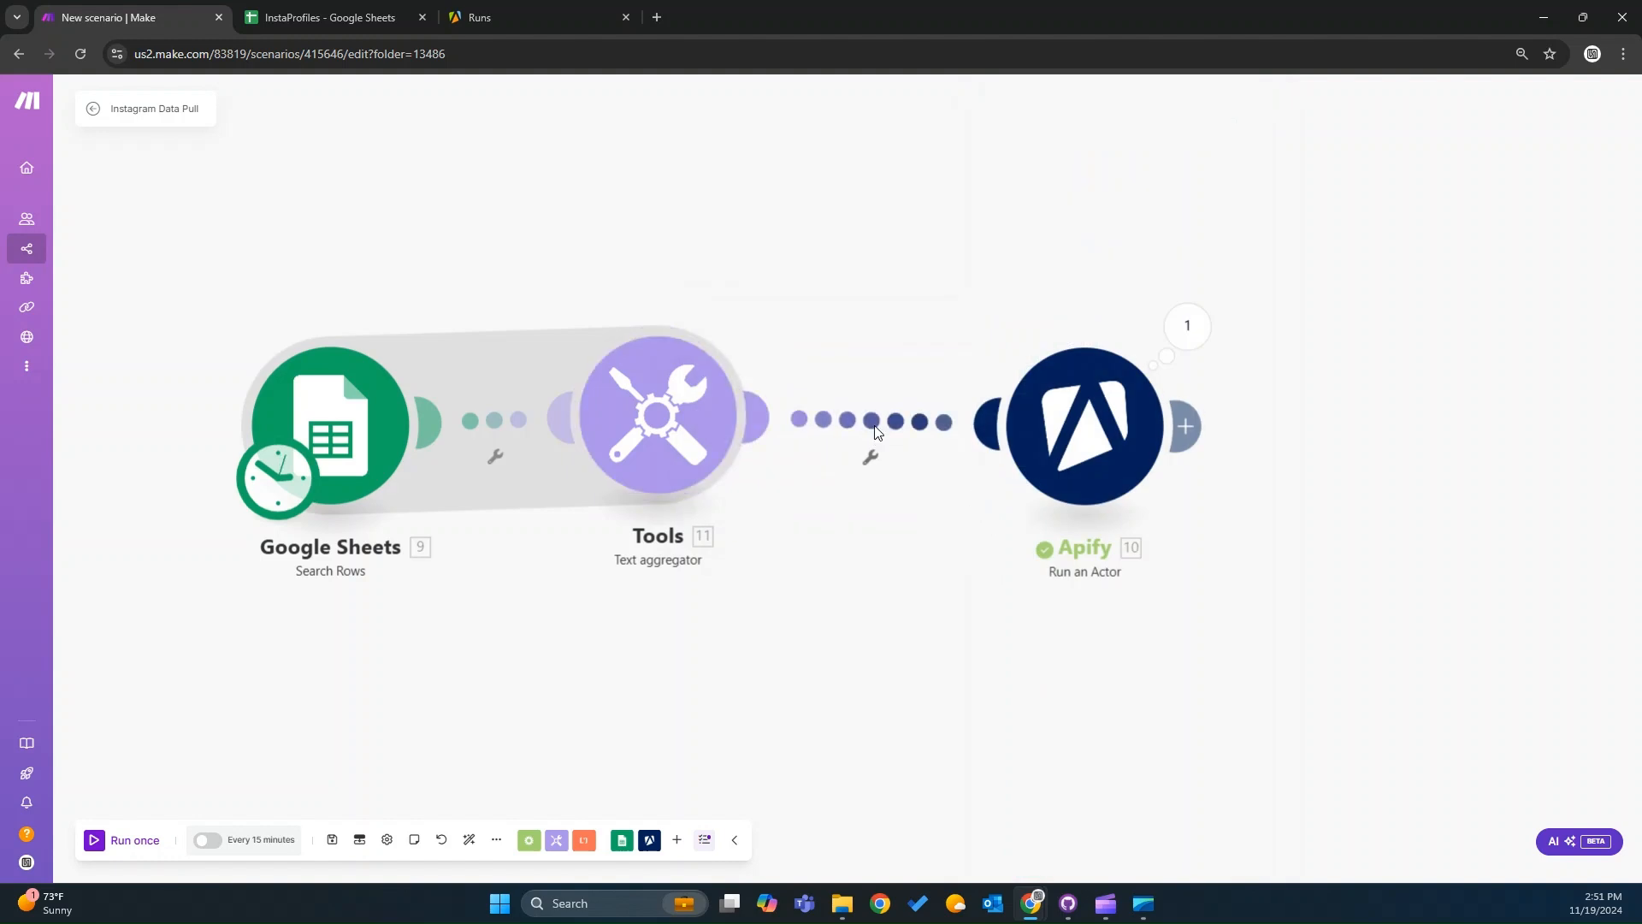
# Unlink the Apify module from the Text aggregator module.
pyautogui.click(871, 457)
pyautogui.click(923, 465)
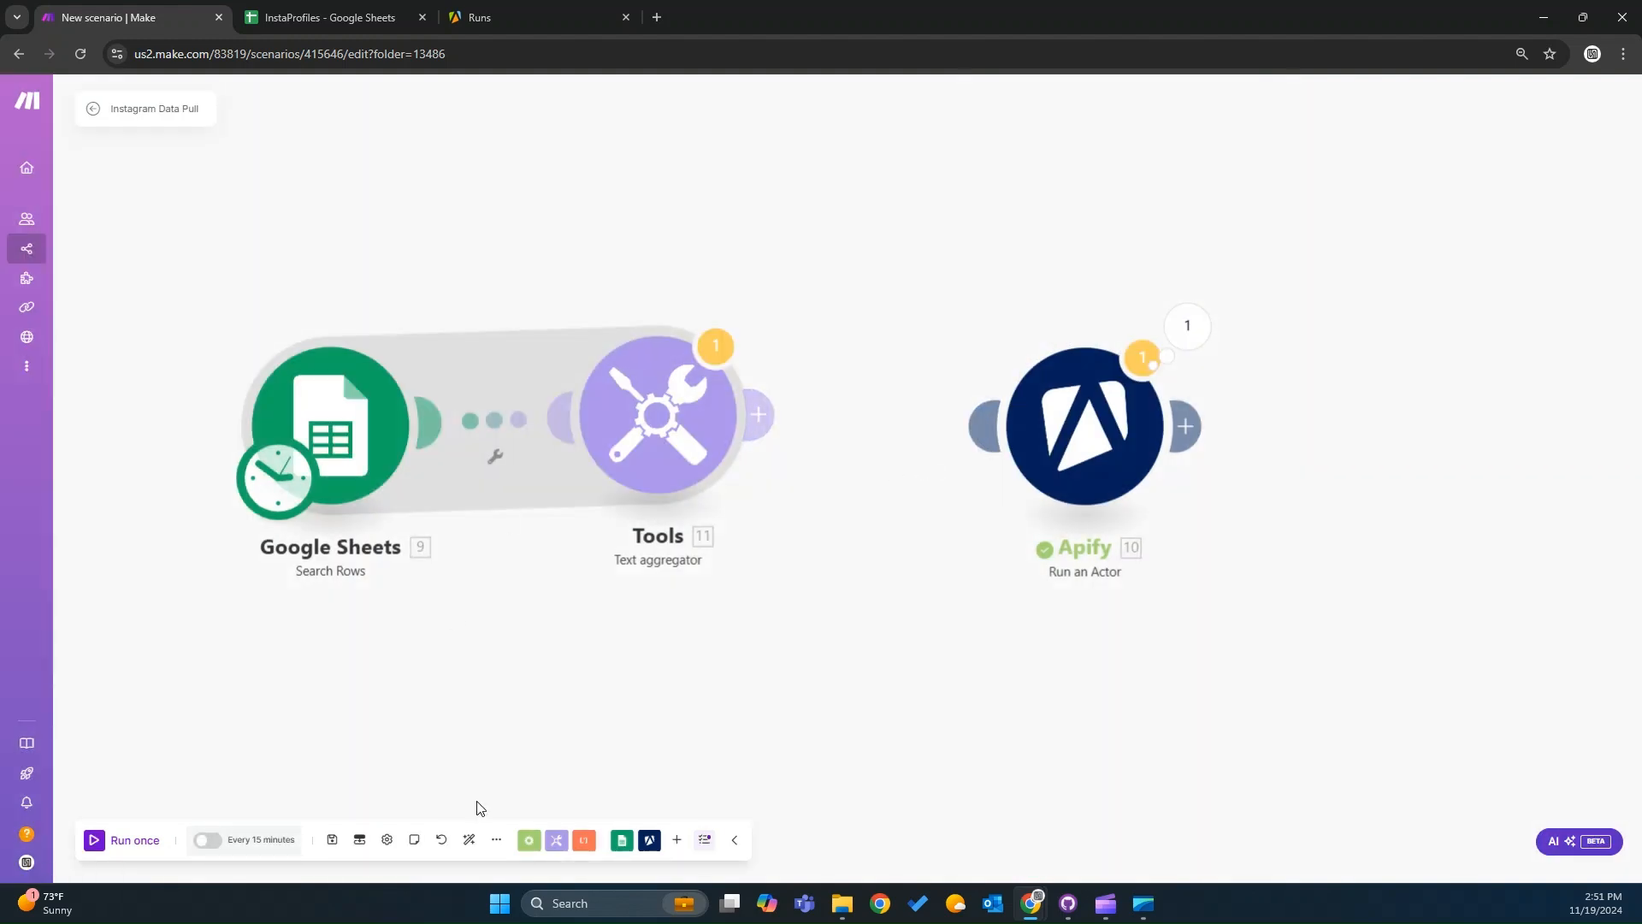
# Save the scenario and run it once, choosing to run anyway.
pyautogui.click(332, 839)
pyautogui.click(95, 842)
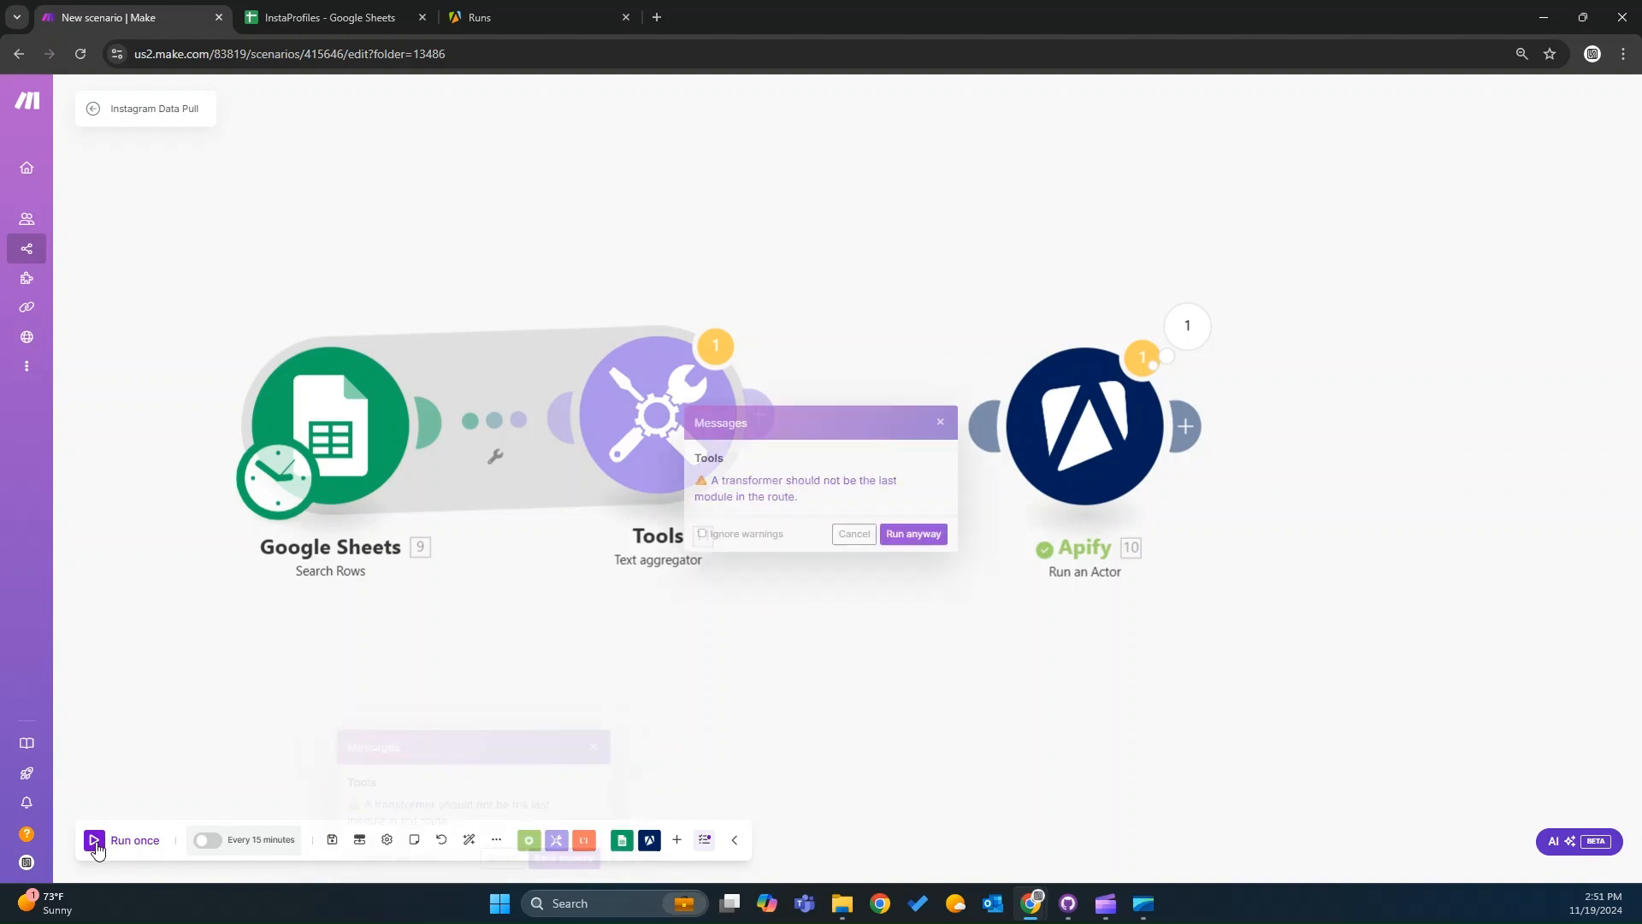
pyautogui.click(912, 533)
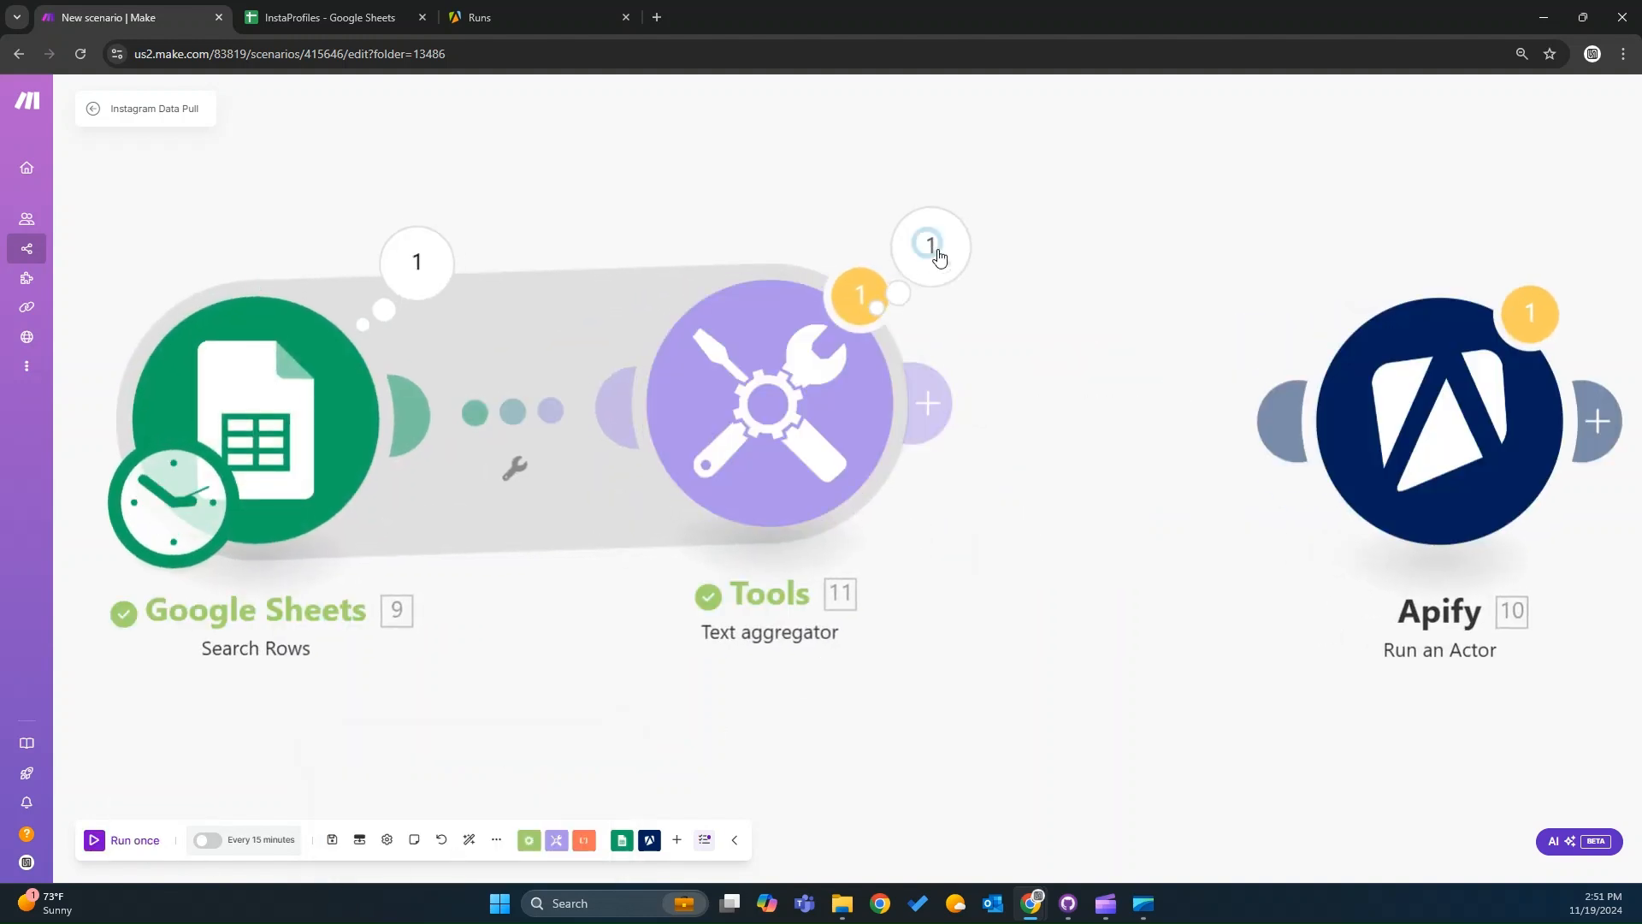
# Inspect the Text aggregator's output bundle text.
pyautogui.click(938, 257)
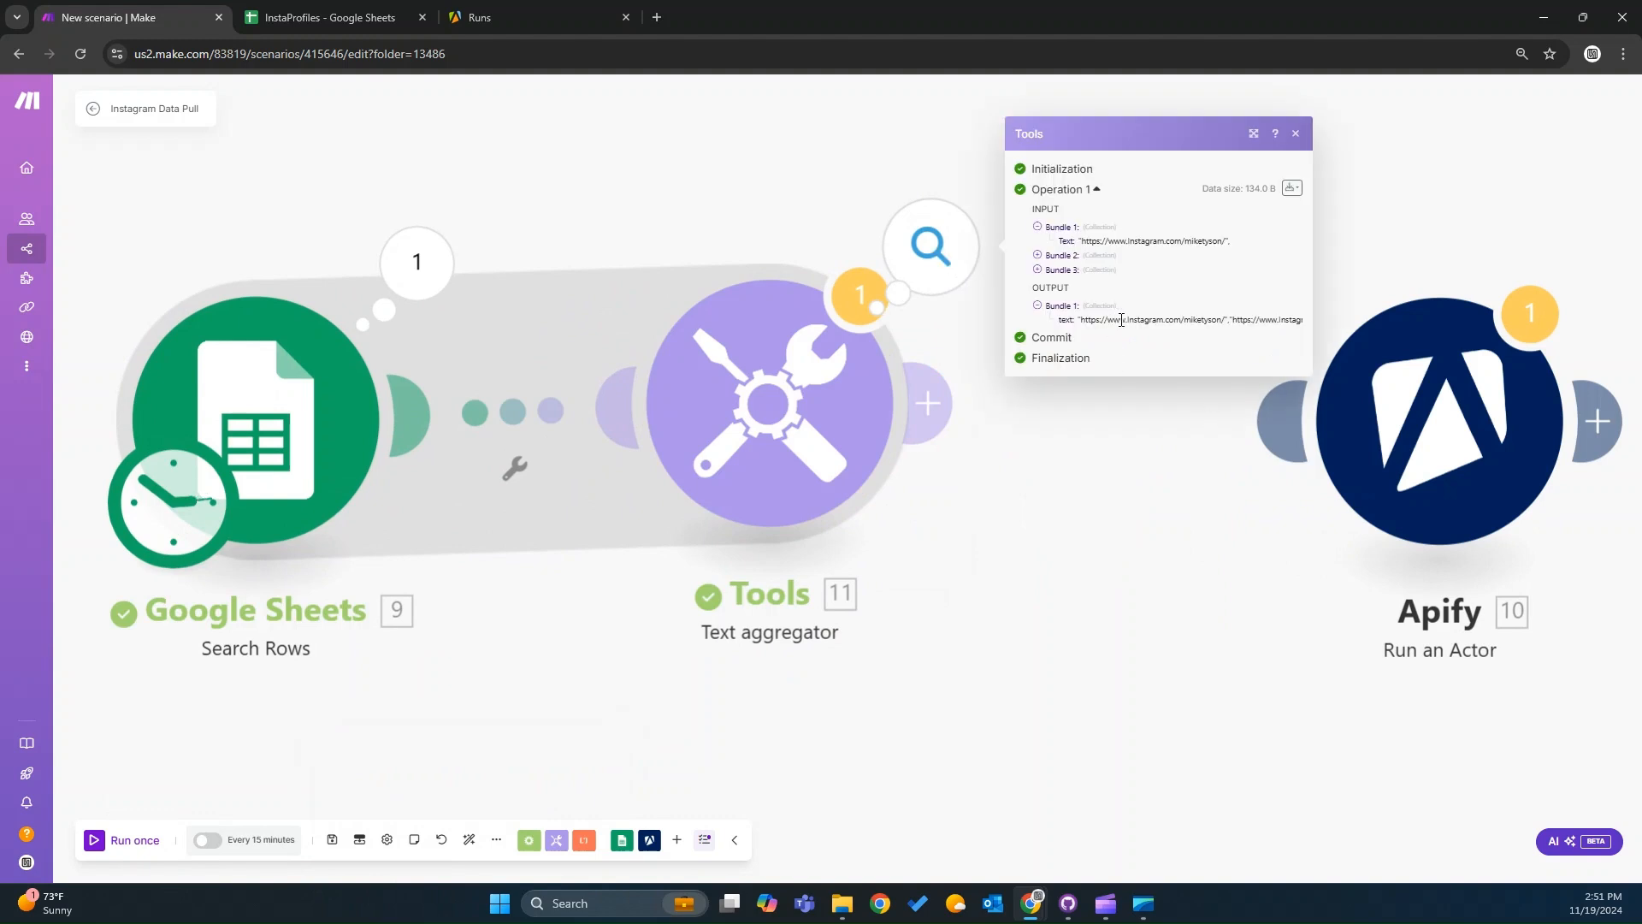
pyautogui.moveTo(1116, 320); pyautogui.dragTo(1296, 321)
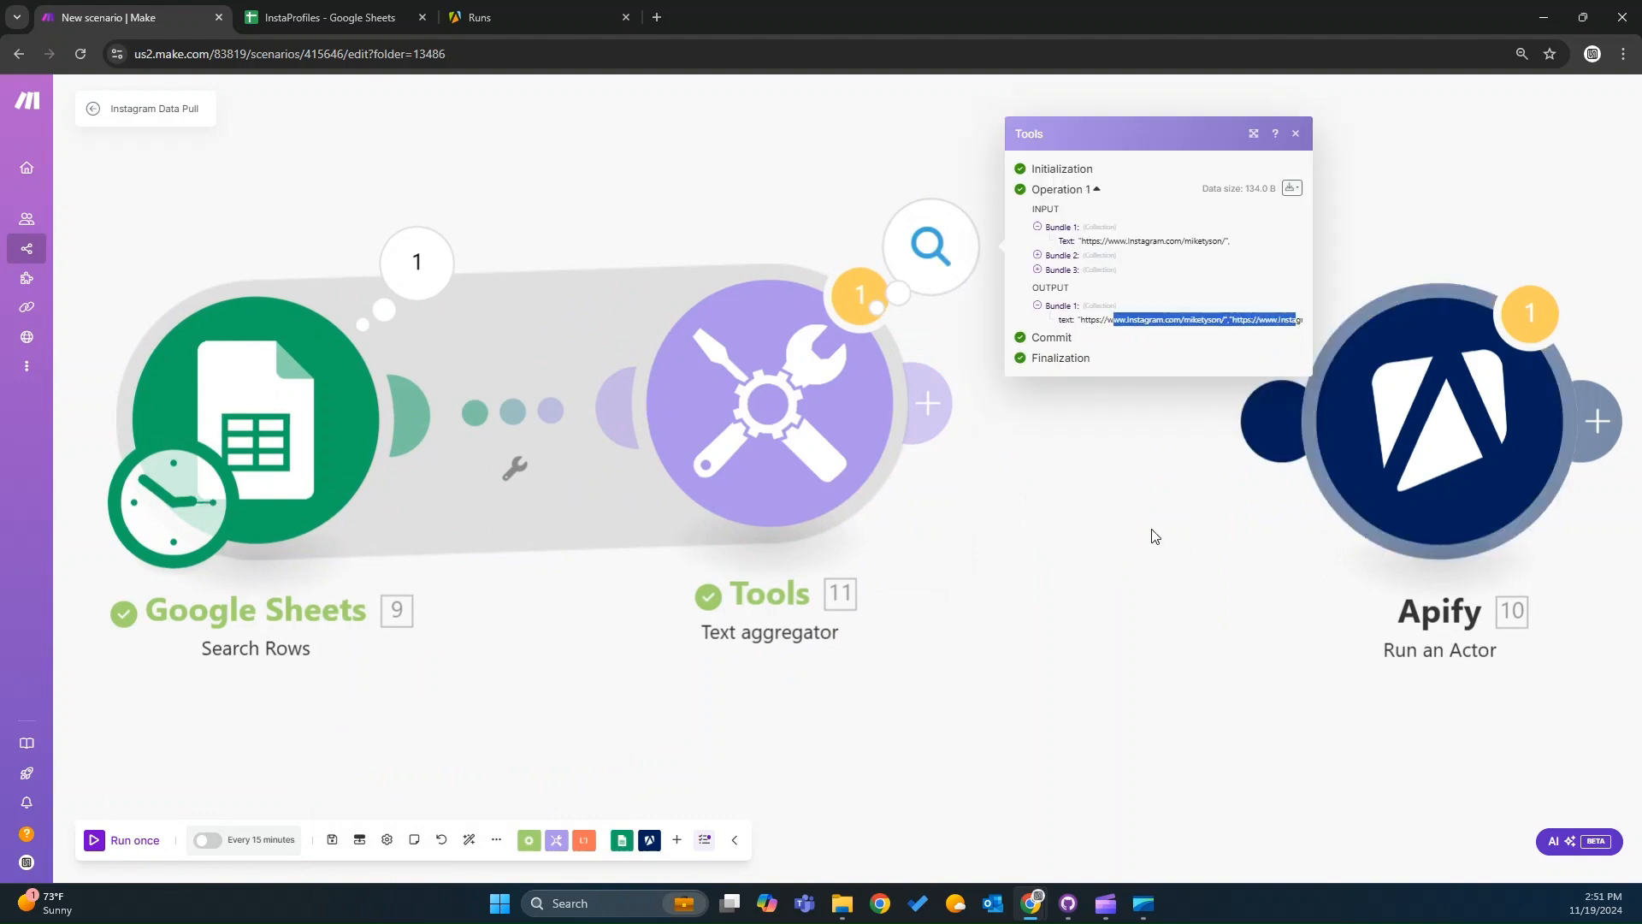
pyautogui.click(1154, 535)
# Add a Tools Set variable module after the Text aggregator, name the variable URLs, and open its value field.
pyautogui.scroll(-5, 1056, 593)
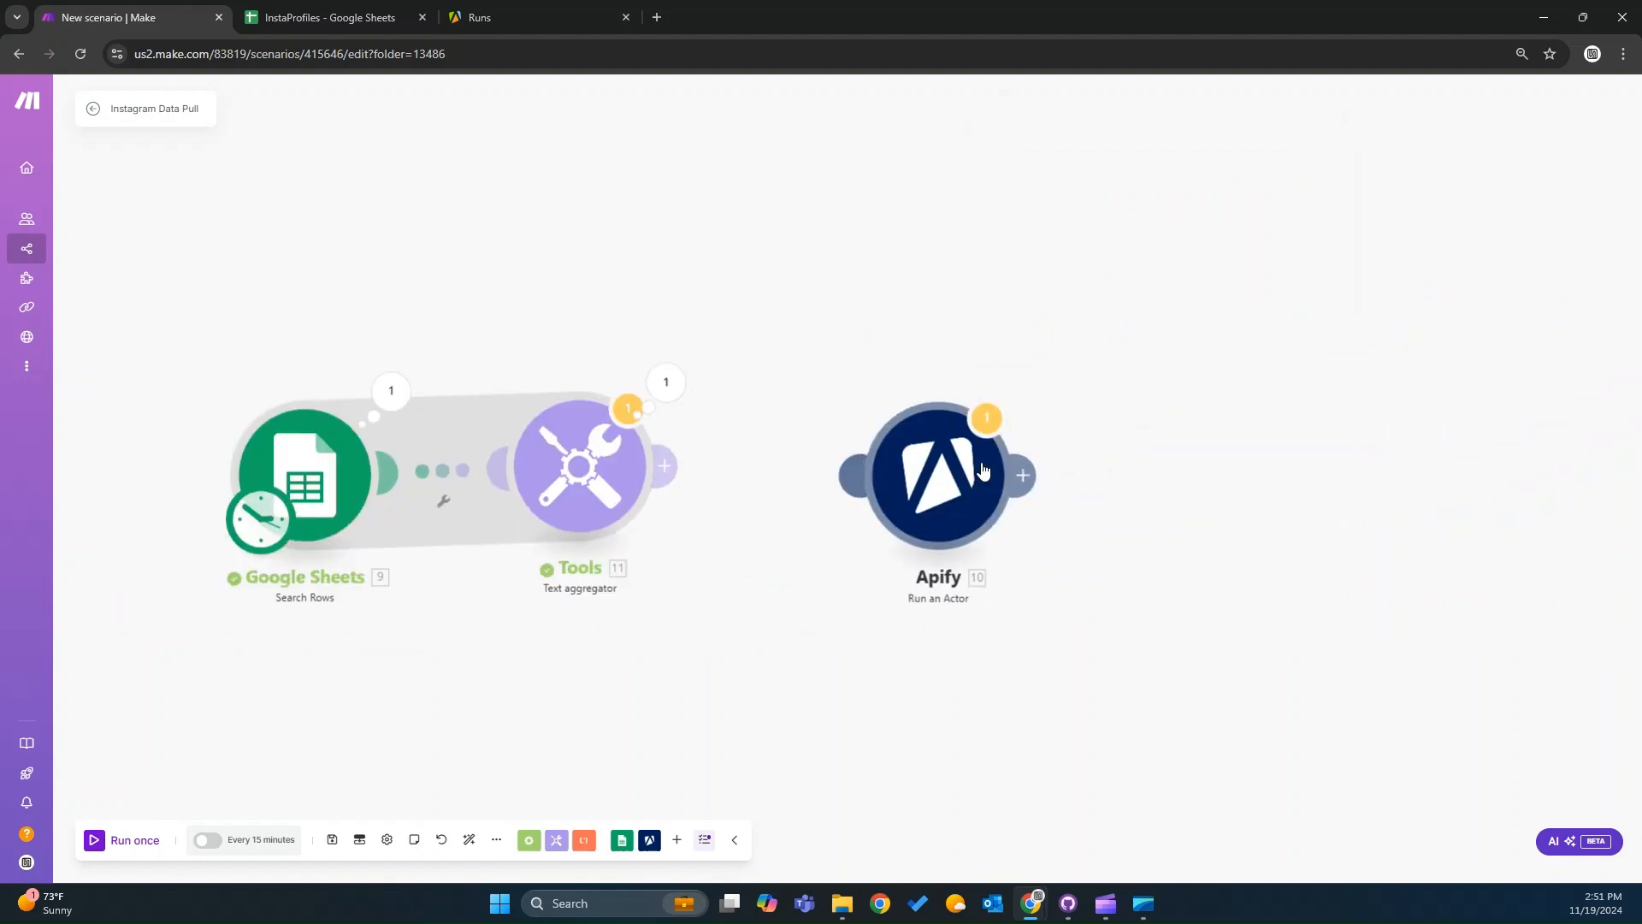
pyautogui.moveTo(896, 487); pyautogui.dragTo(1052, 388)
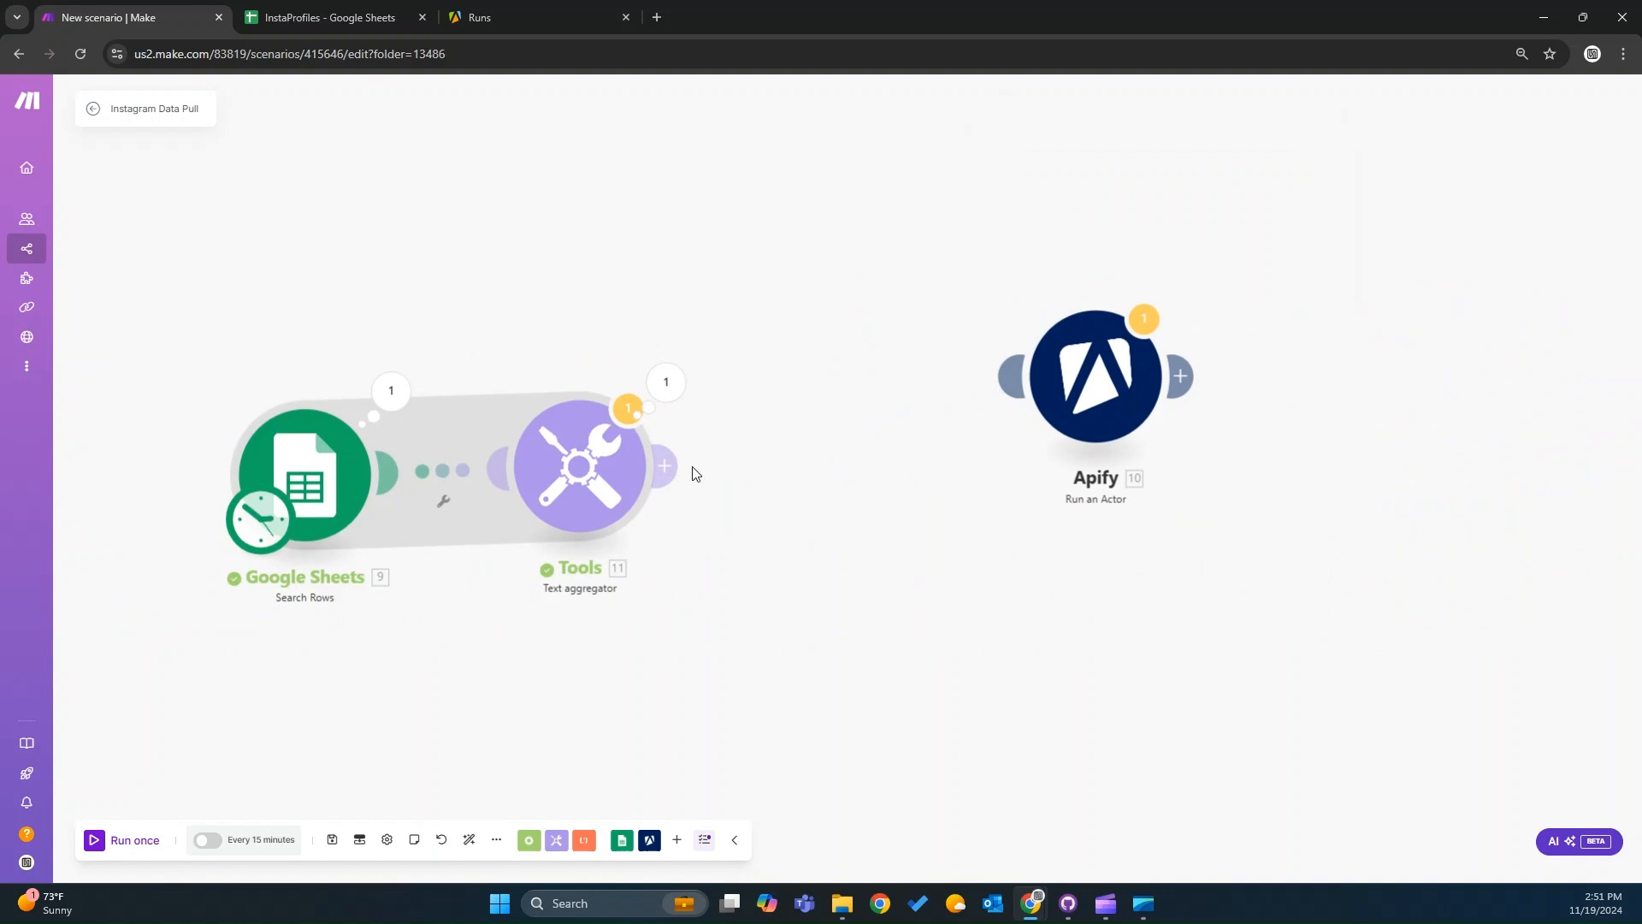
pyautogui.click(667, 467)
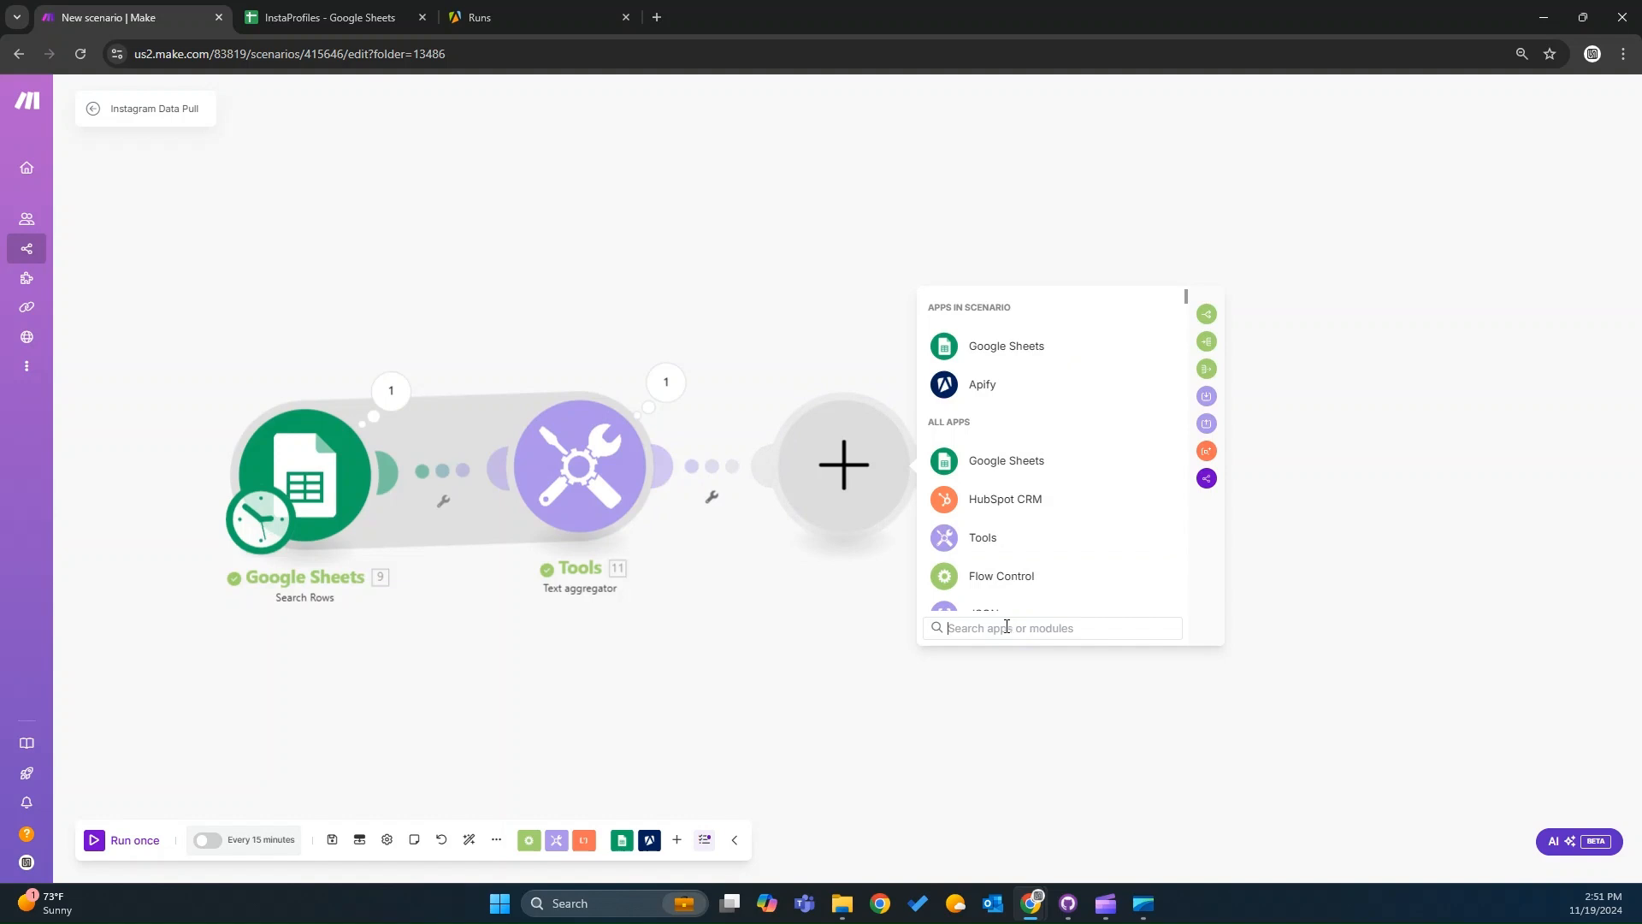
pyautogui.click(1009, 552)
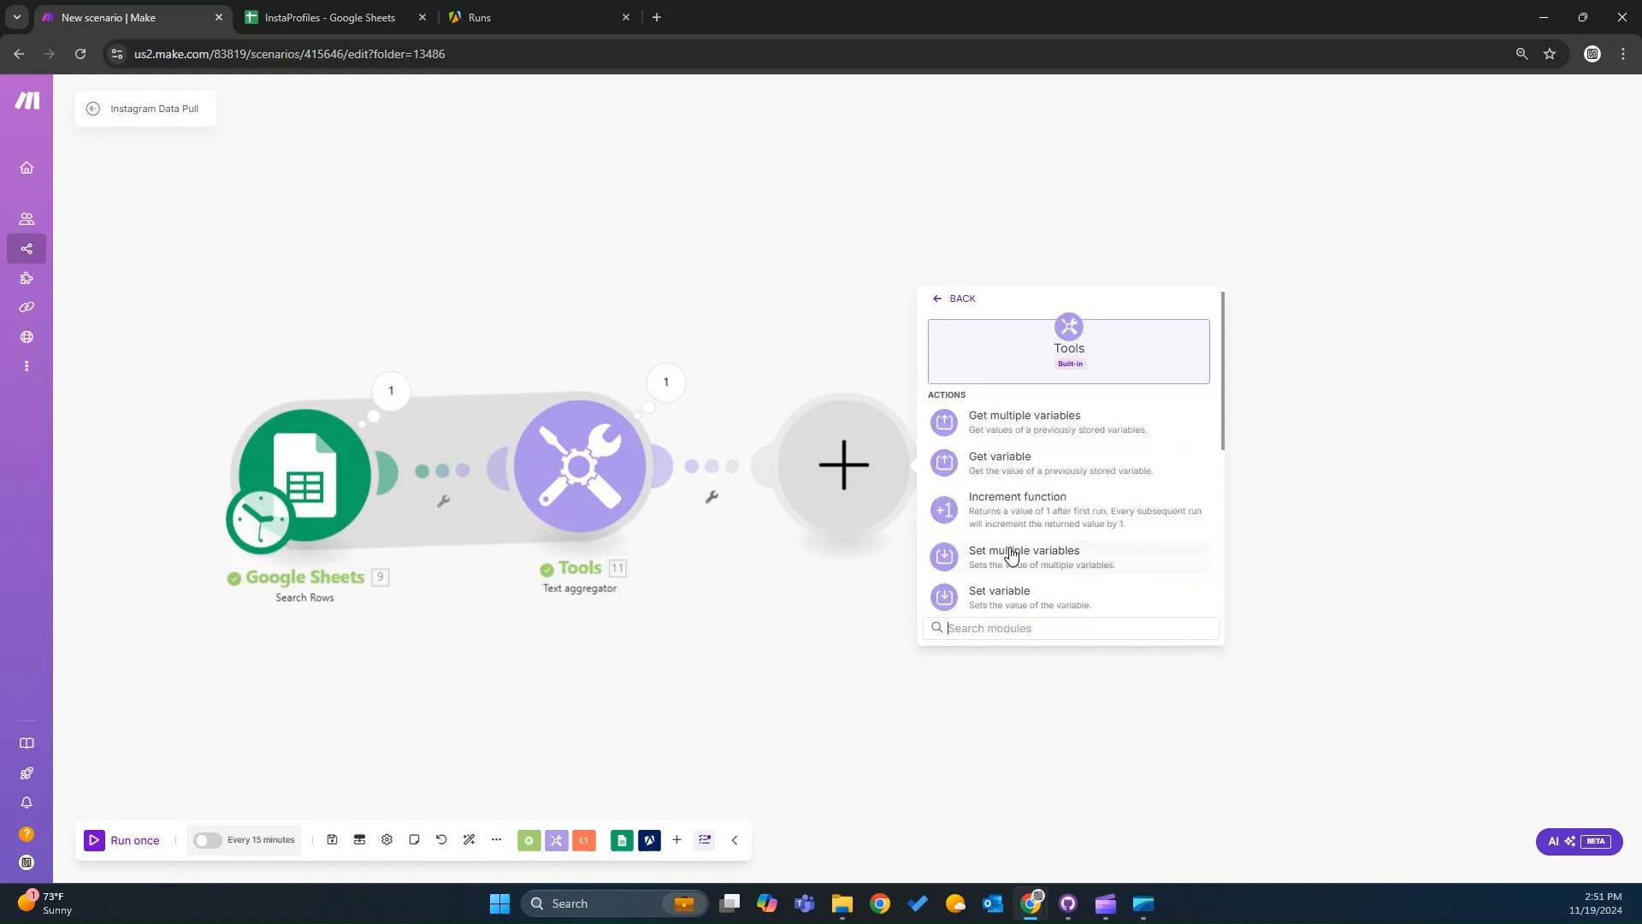
pyautogui.click(1040, 598)
pyautogui.click(999, 447)
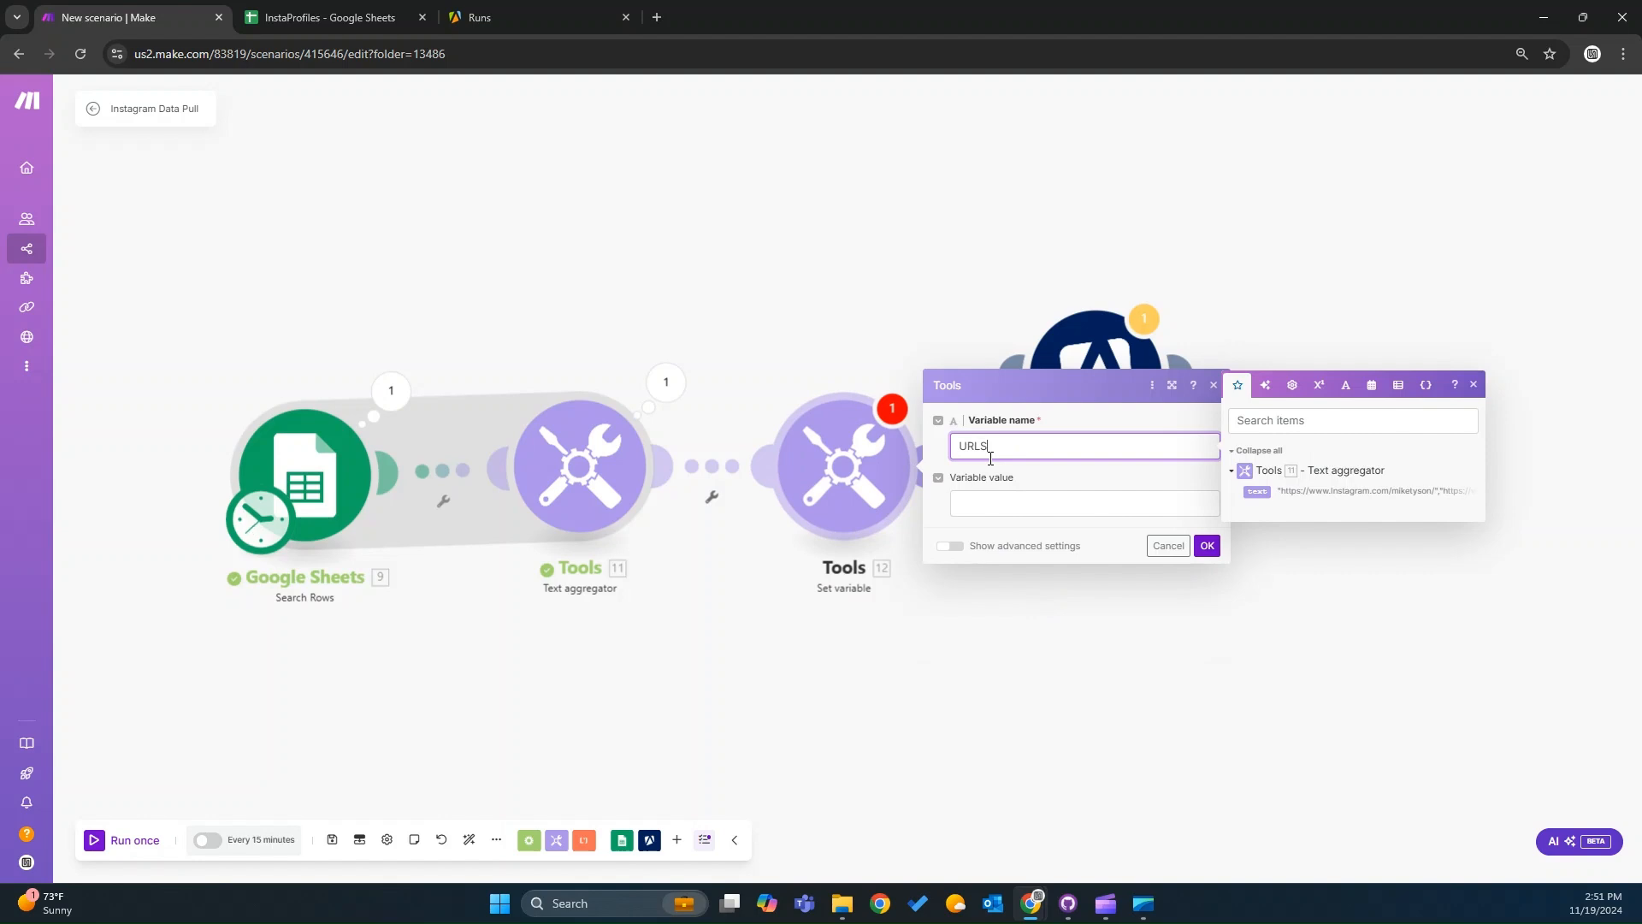
pyautogui.click(1003, 496)
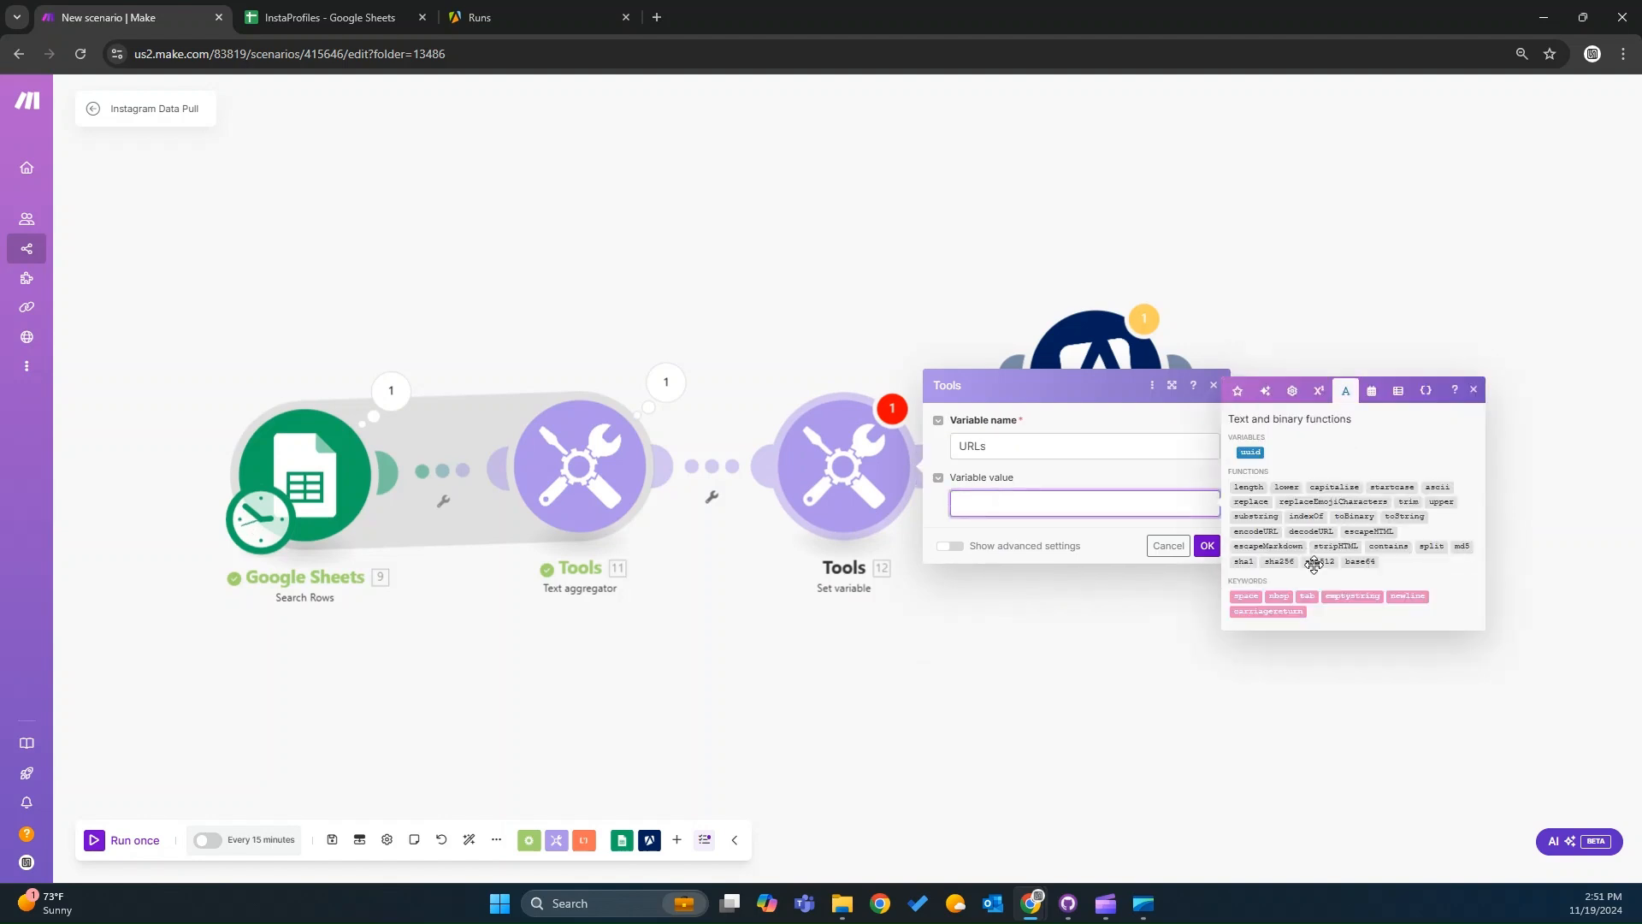
# Enter a substring function in the variable value with the aggregator's text as source and 0 as start.
pyautogui.moveTo(1395, 544)
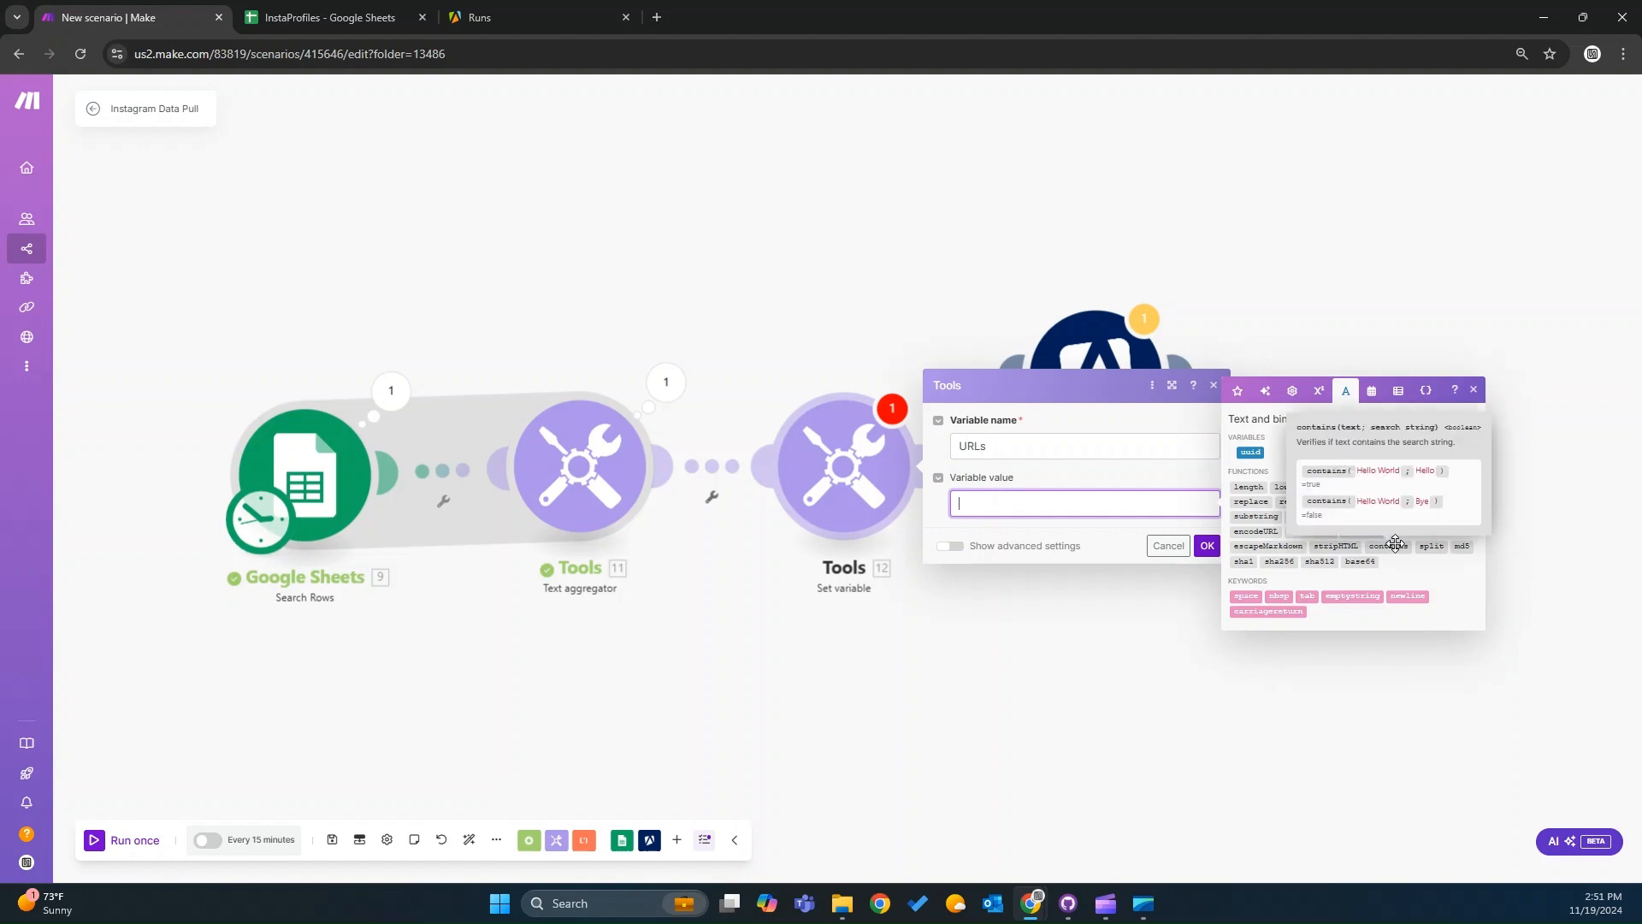
pyautogui.click(1271, 517)
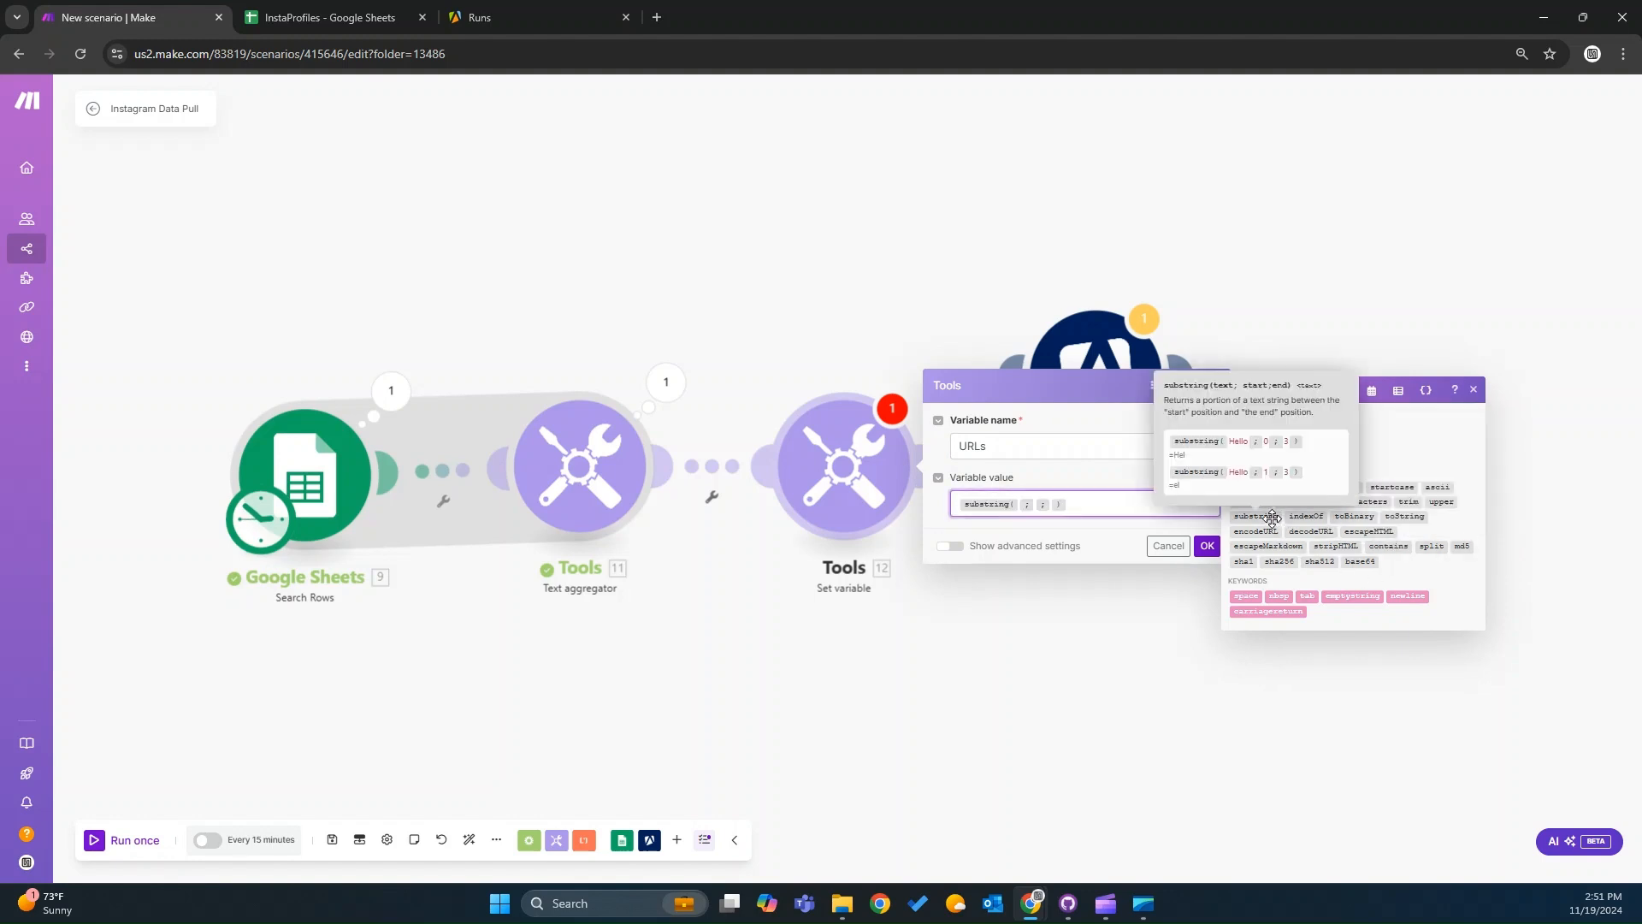
pyautogui.click(1019, 503)
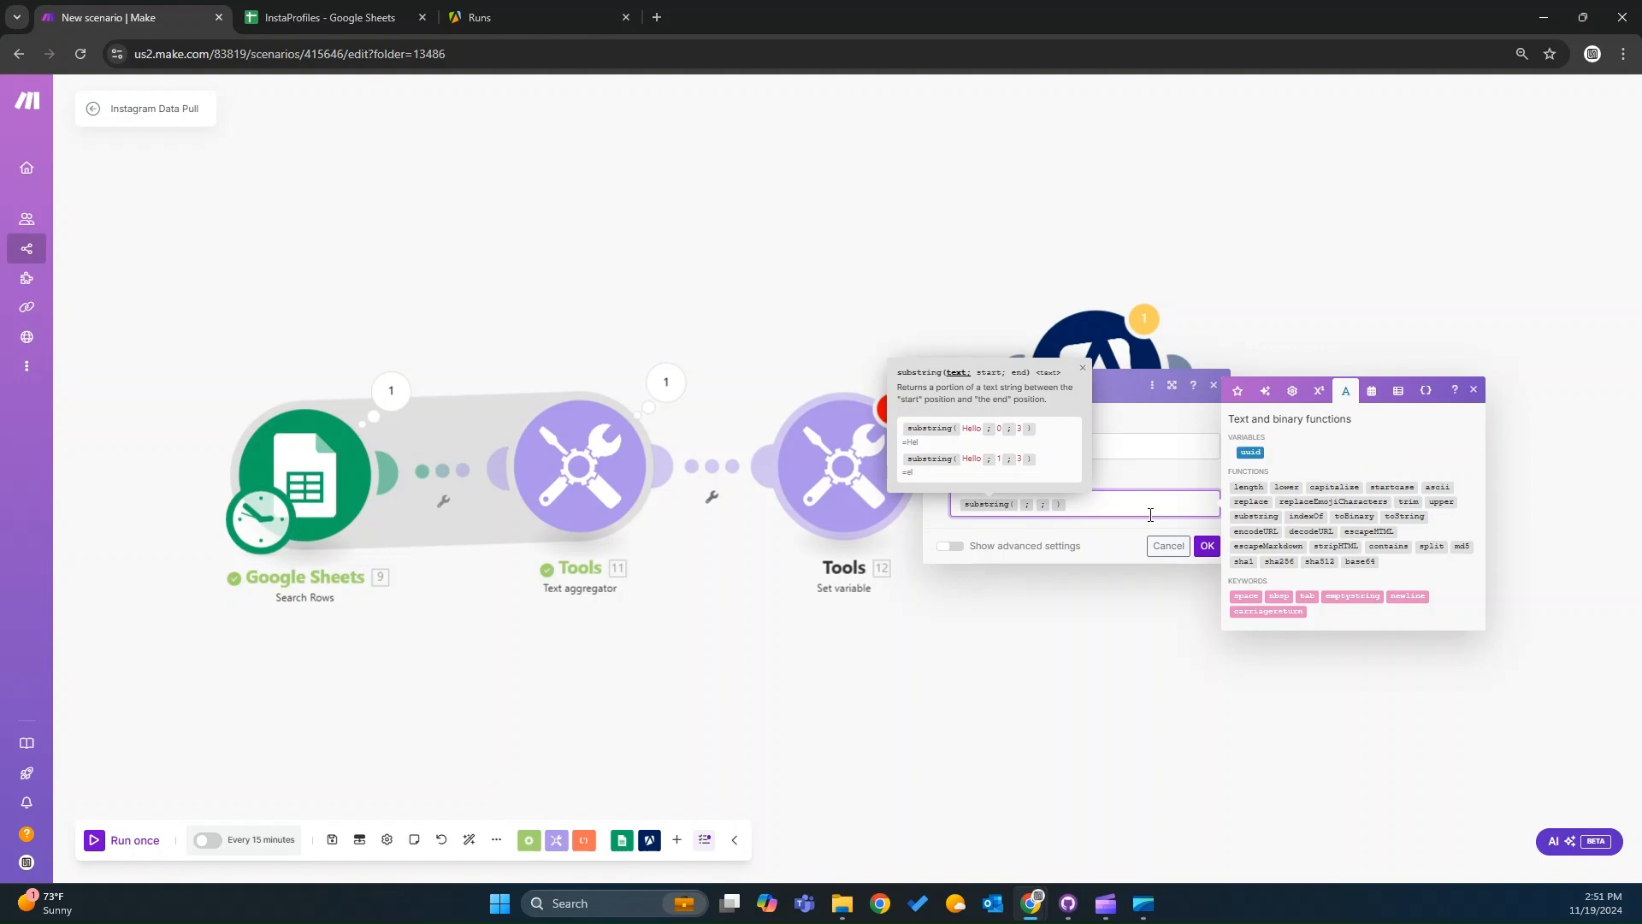
pyautogui.click(1238, 392)
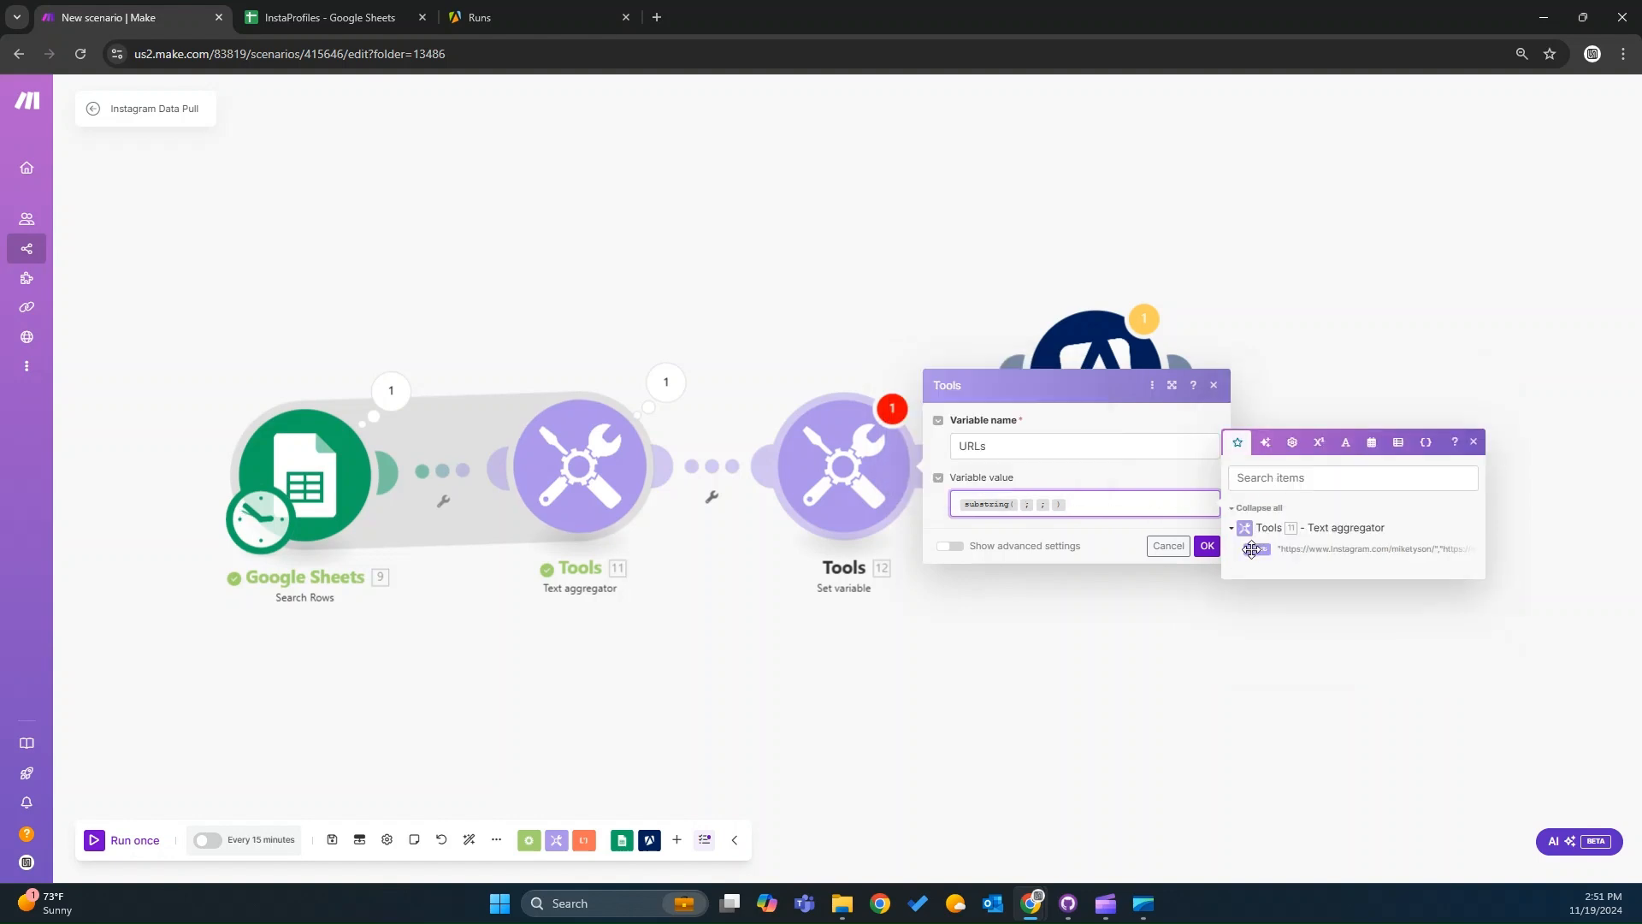
pyautogui.moveTo(1251, 549); pyautogui.dragTo(1020, 512)
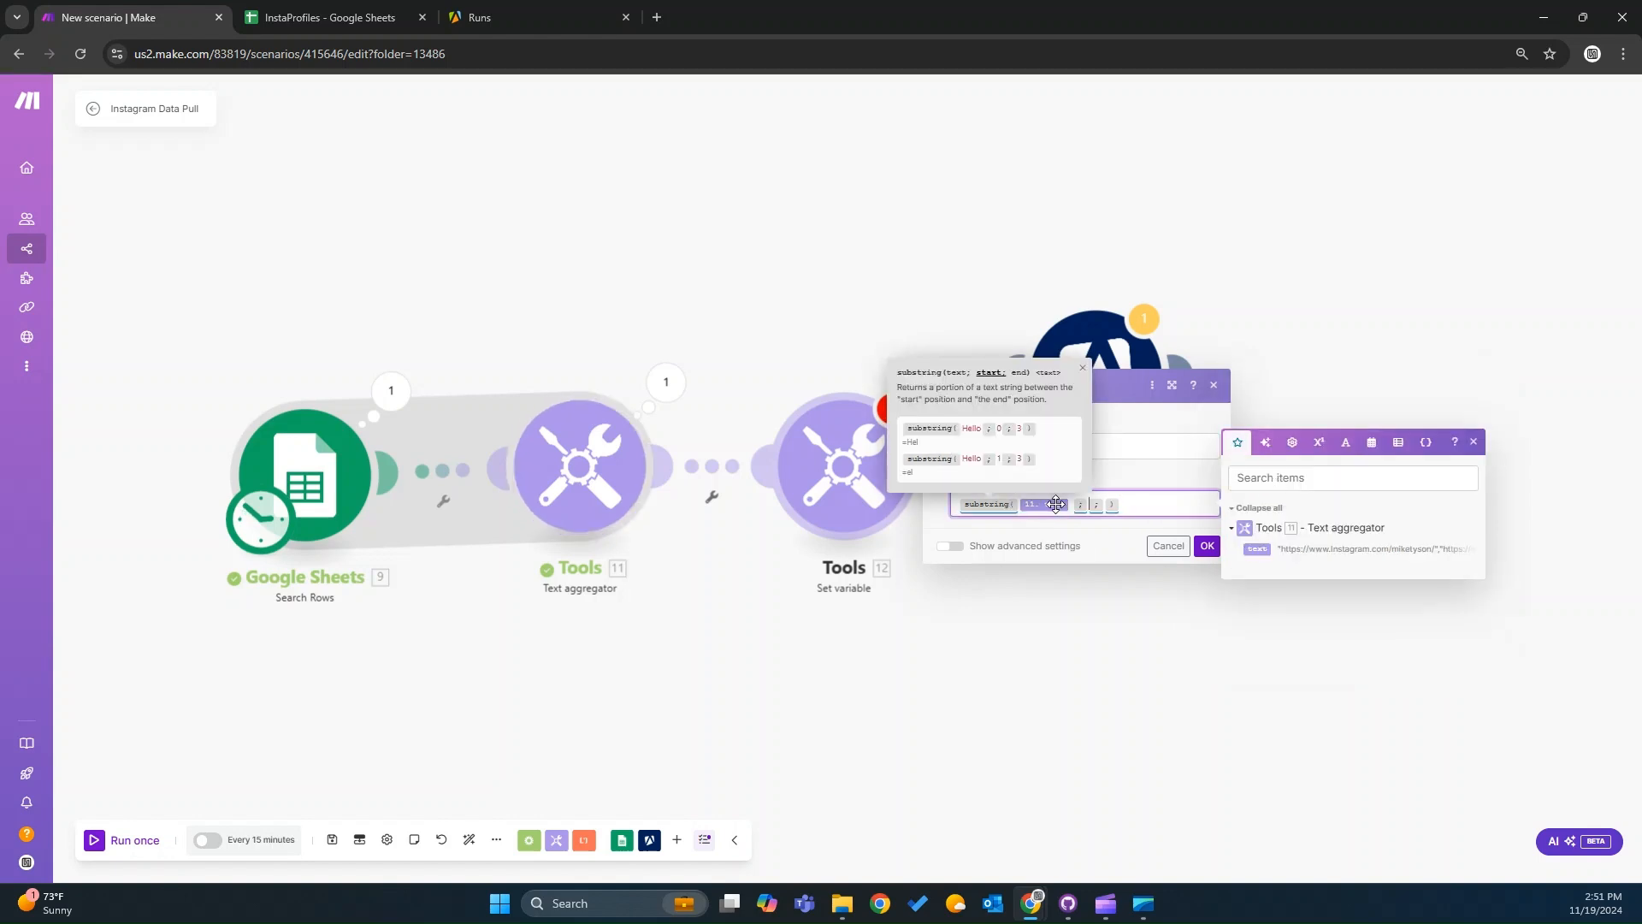
pyautogui.click(1075, 505)
pyautogui.click(1088, 507)
pyautogui.write('0')
pyautogui.click(1108, 505)
# Set the substring end to the length of the aggregator's text minus 1, and confirm the Set variable module.
pyautogui.click(1345, 441)
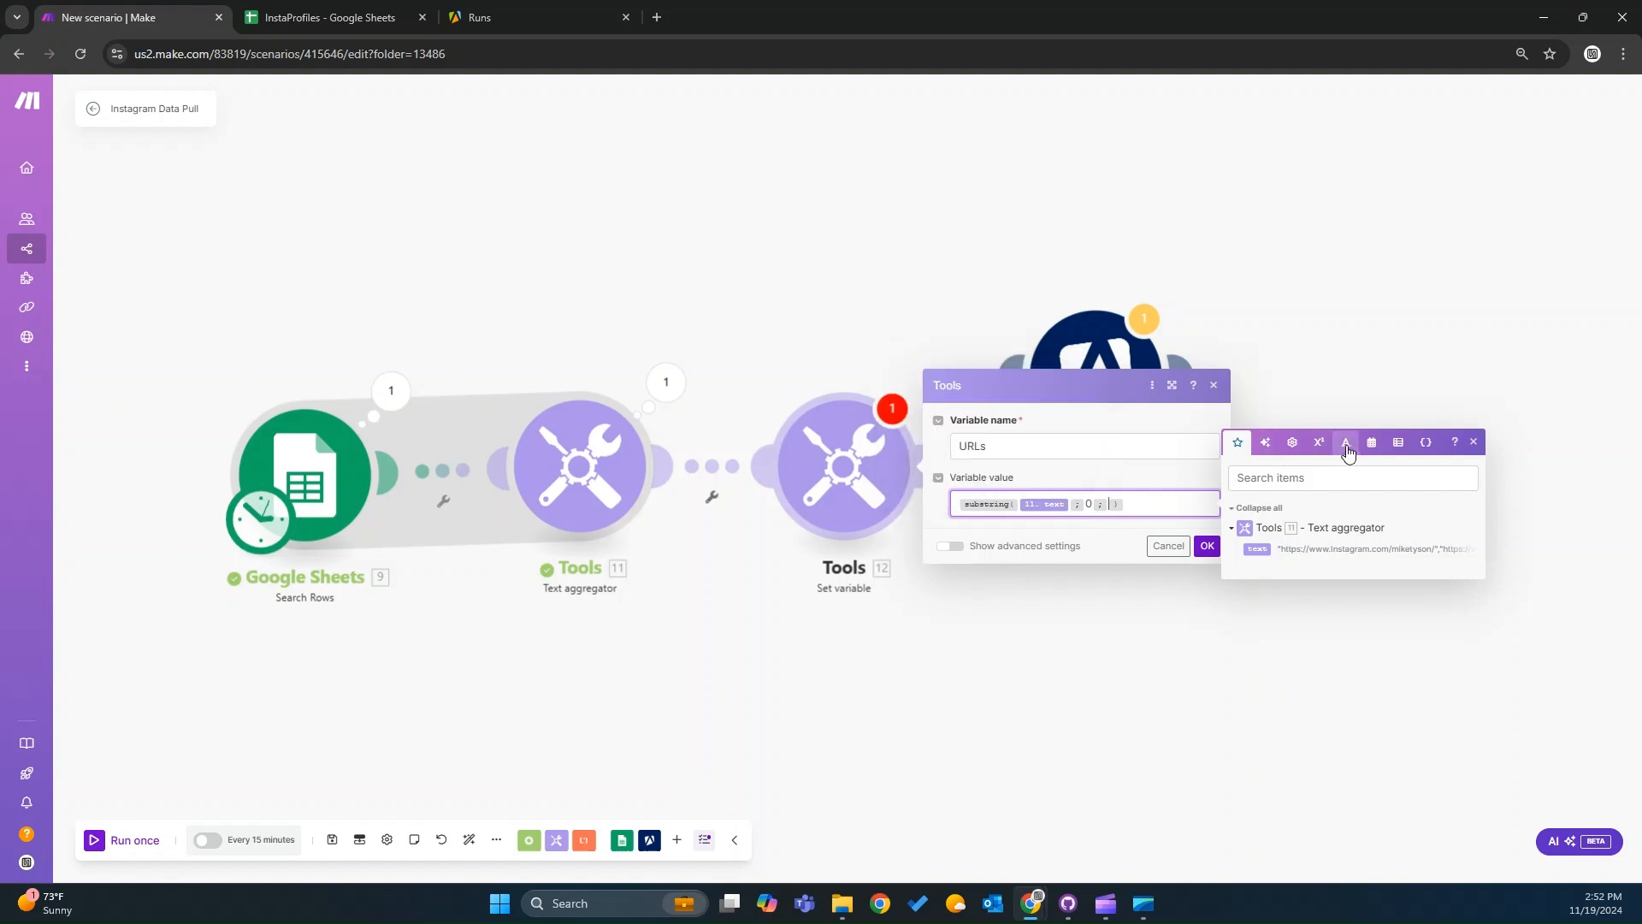
pyautogui.moveTo(1248, 486); pyautogui.dragTo(1107, 505)
pyautogui.click(1175, 504)
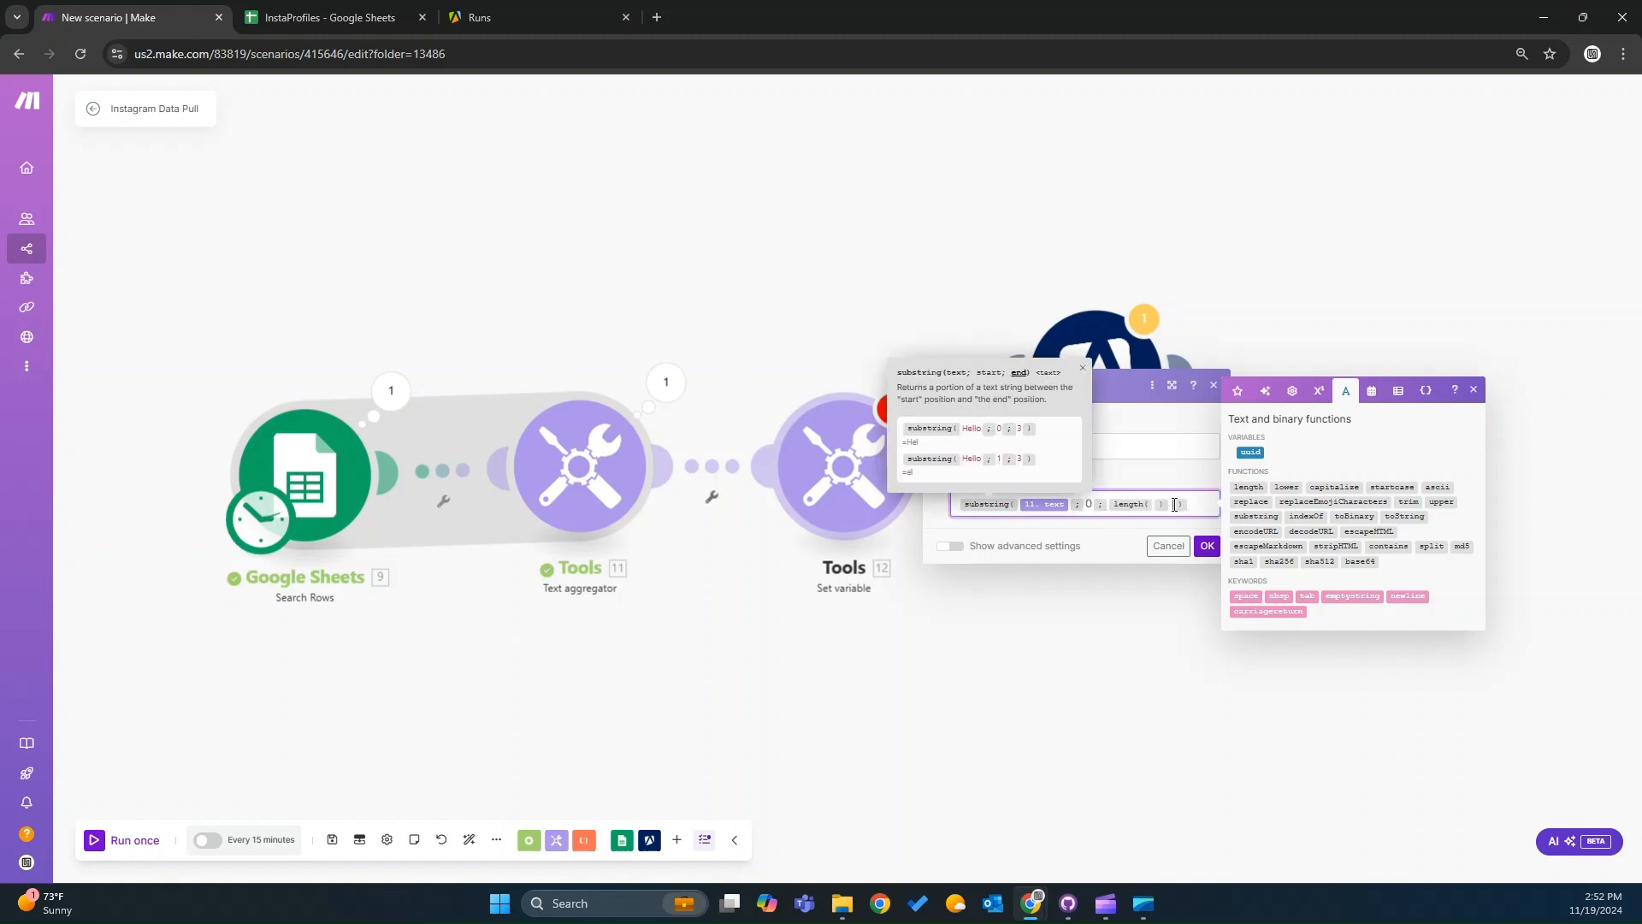
pyautogui.click(1161, 504)
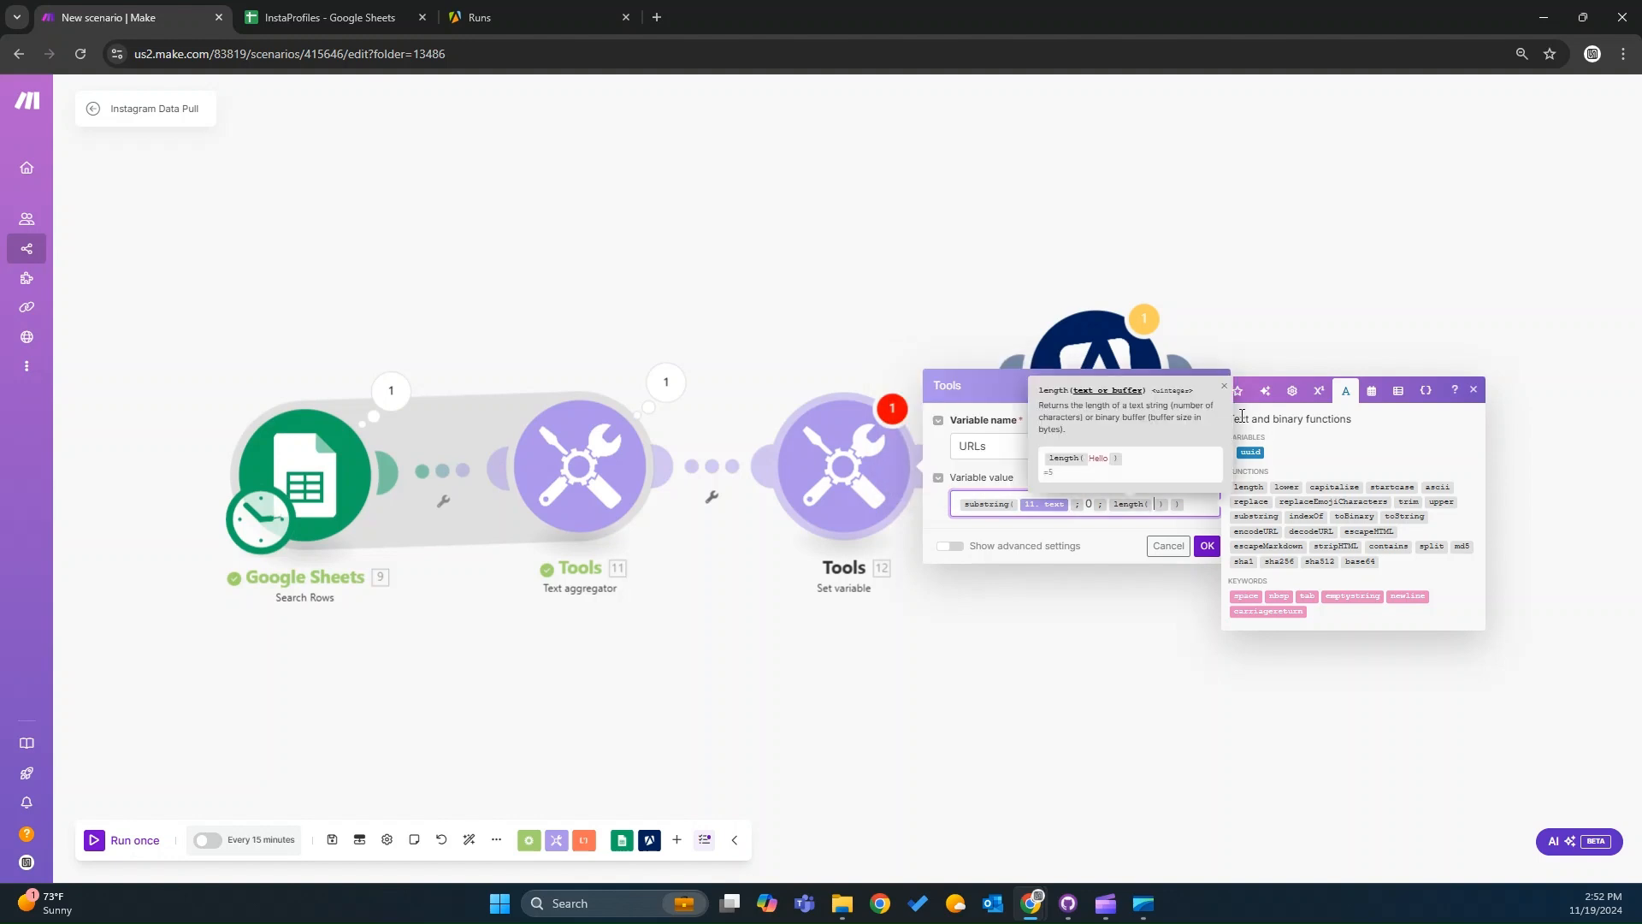
pyautogui.click(1239, 394)
pyautogui.moveTo(1257, 549); pyautogui.dragTo(1166, 509)
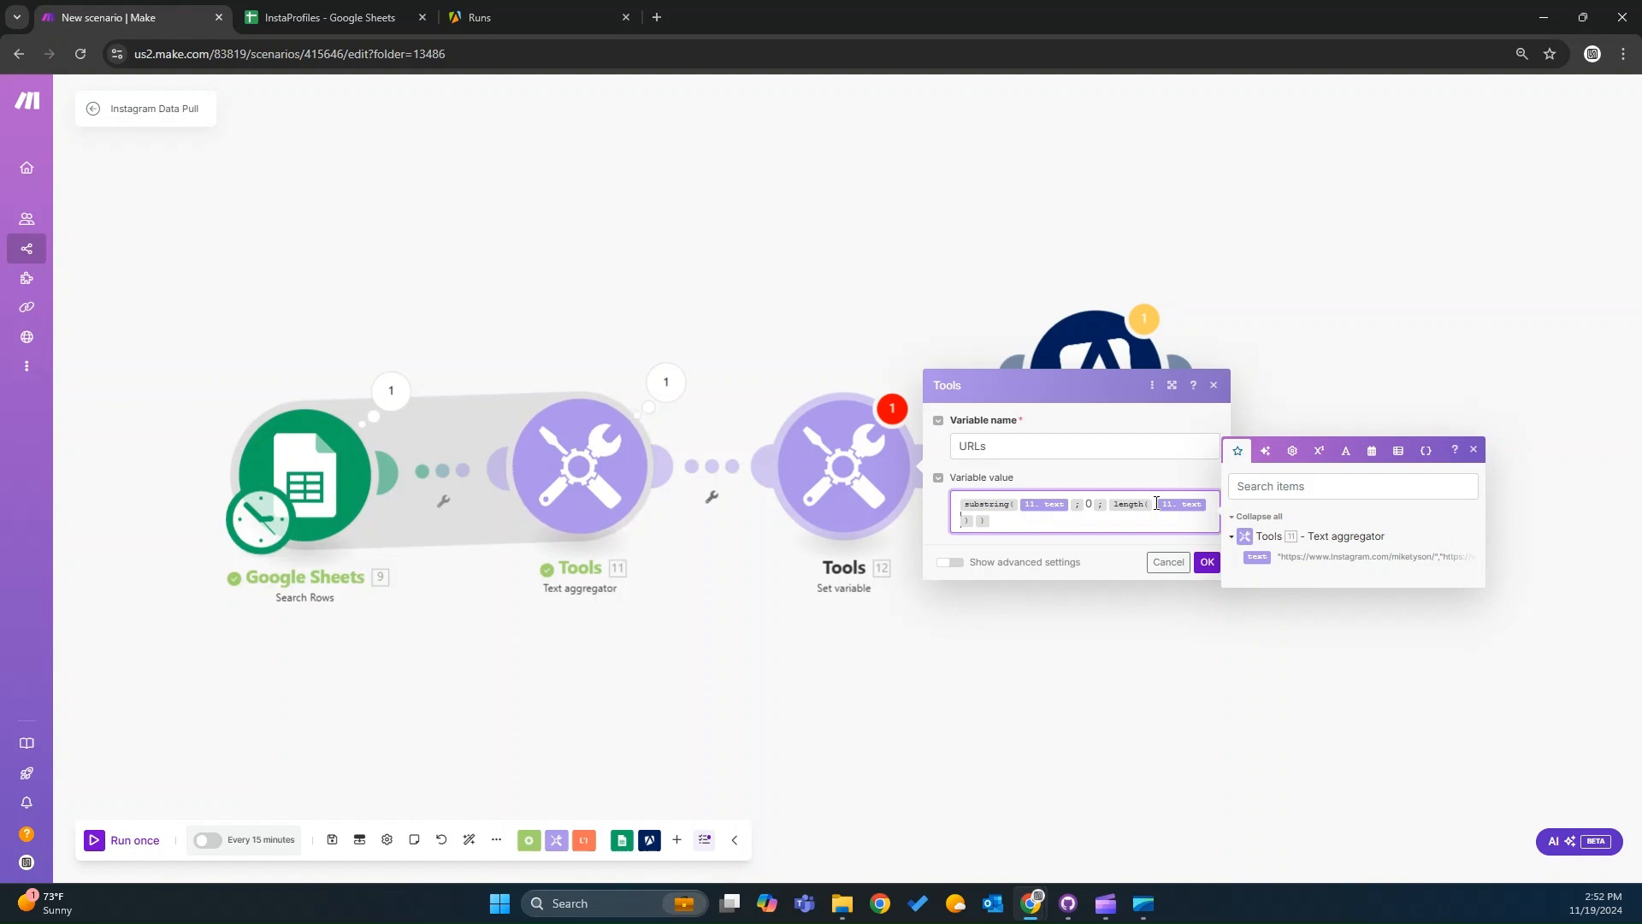
pyautogui.click(1161, 508)
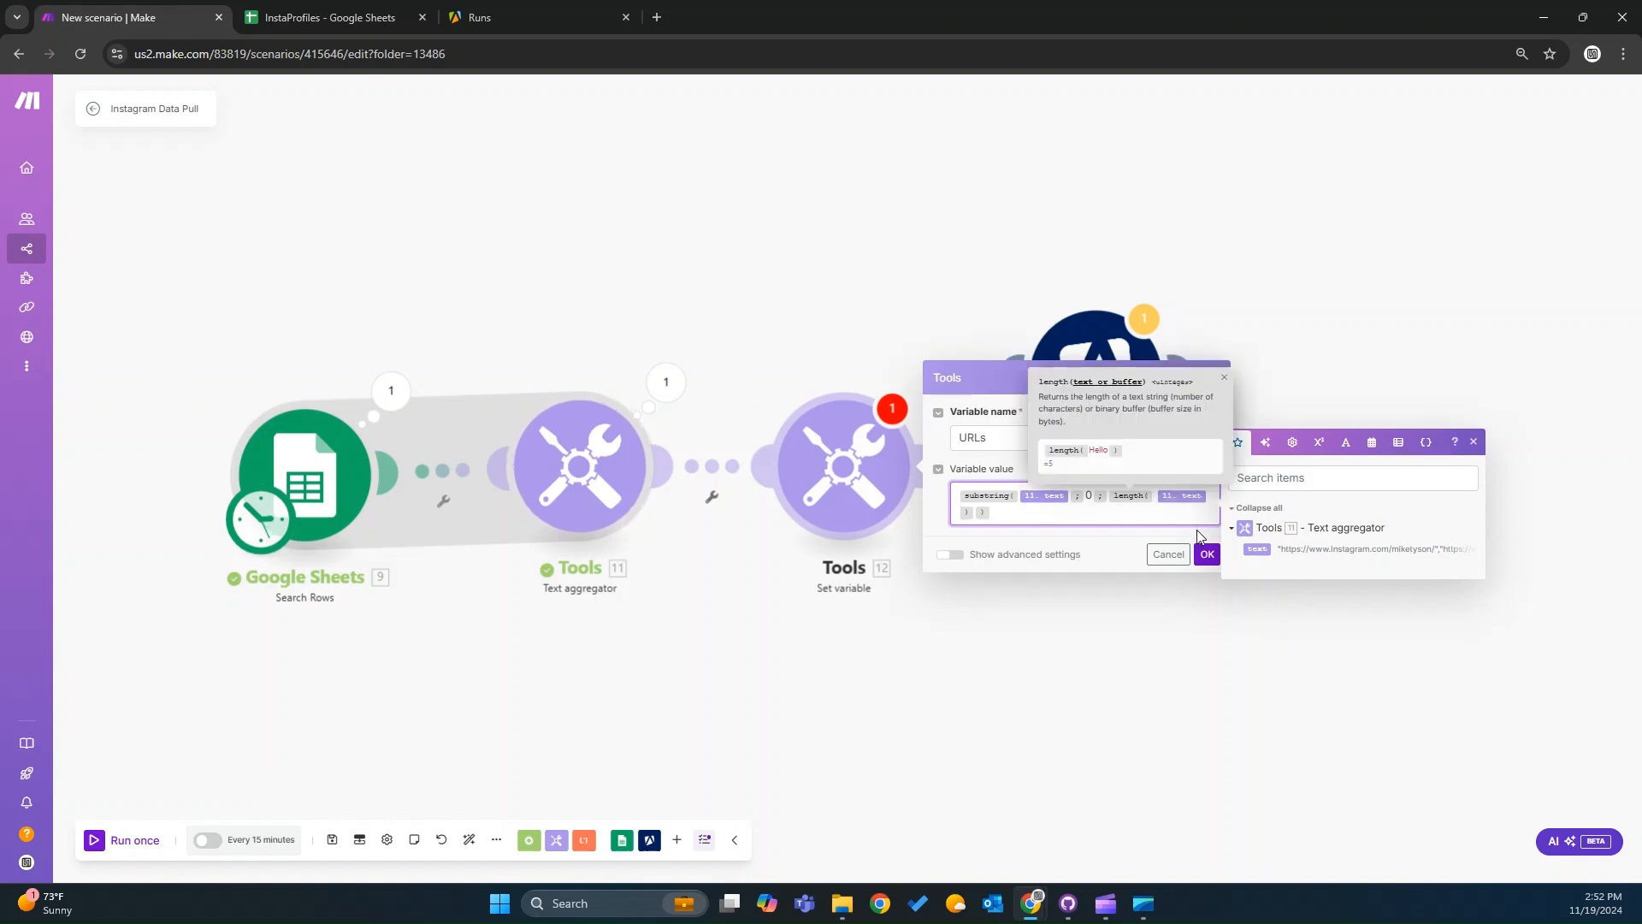
pyautogui.press('Right')
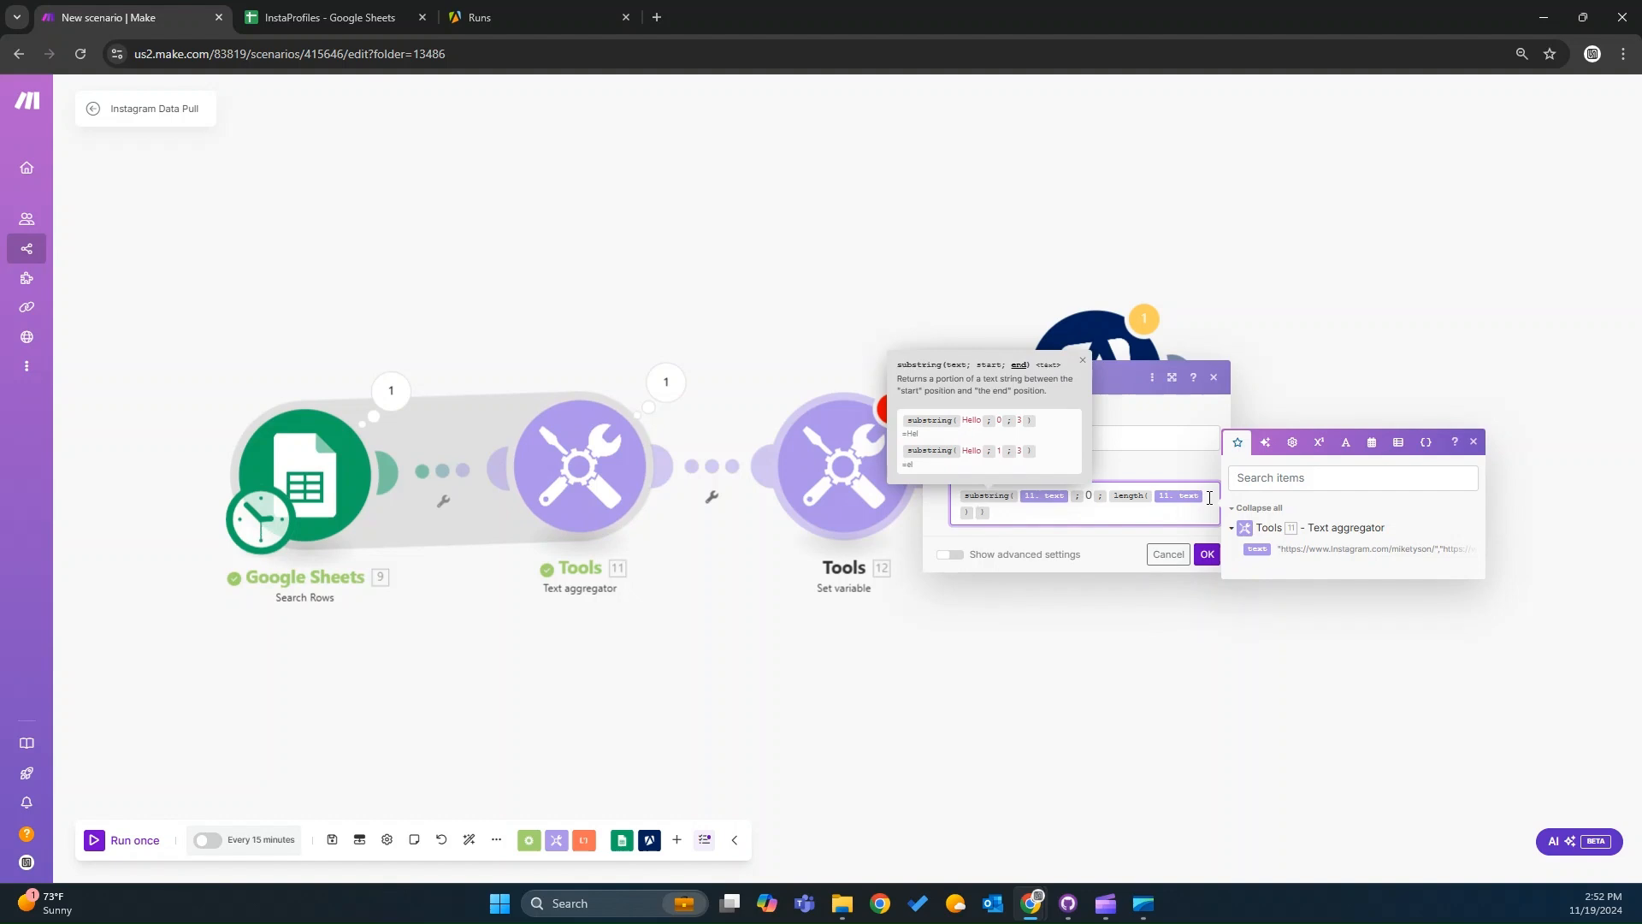
pyautogui.click(1346, 443)
pyautogui.click(1320, 413)
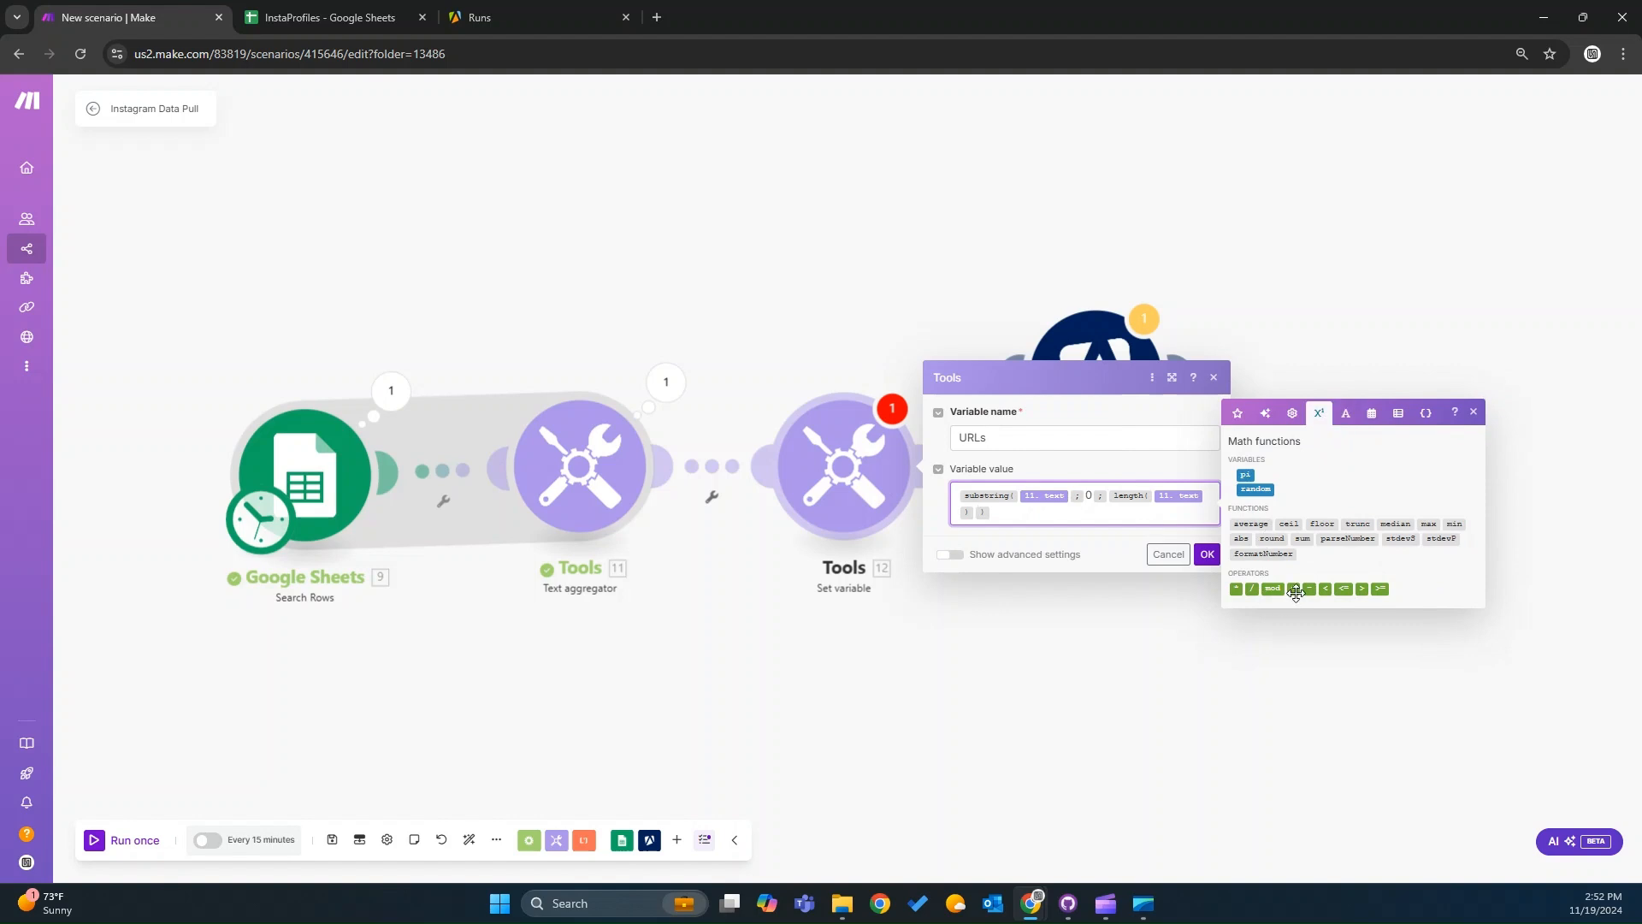
pyautogui.moveTo(1294, 592); pyautogui.dragTo(975, 511)
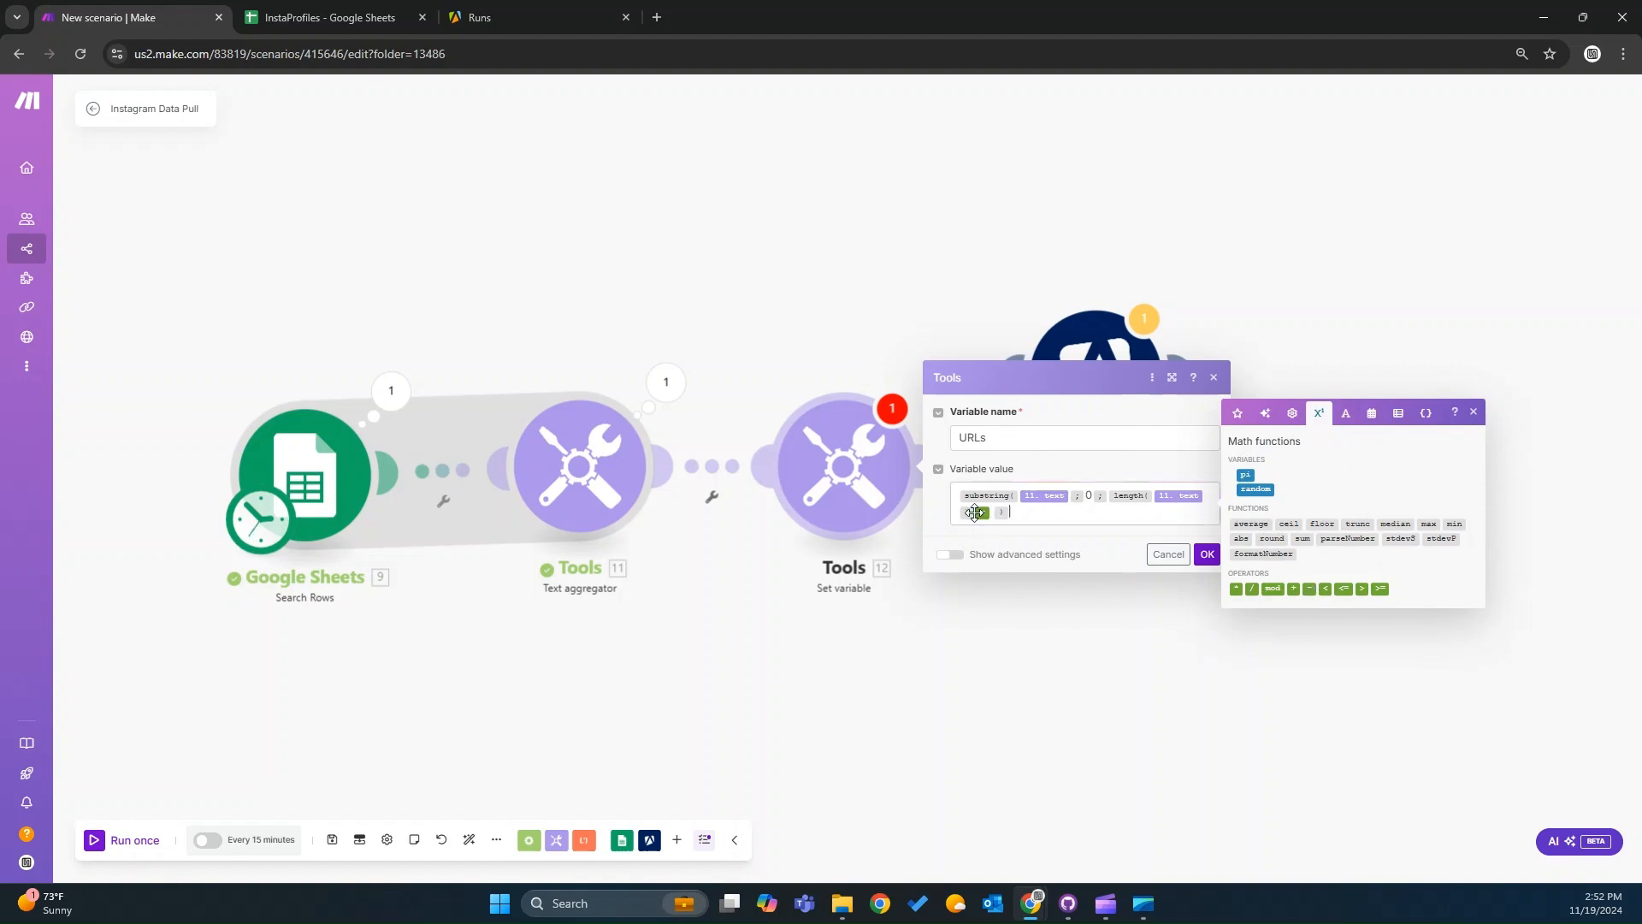
pyautogui.click(995, 517)
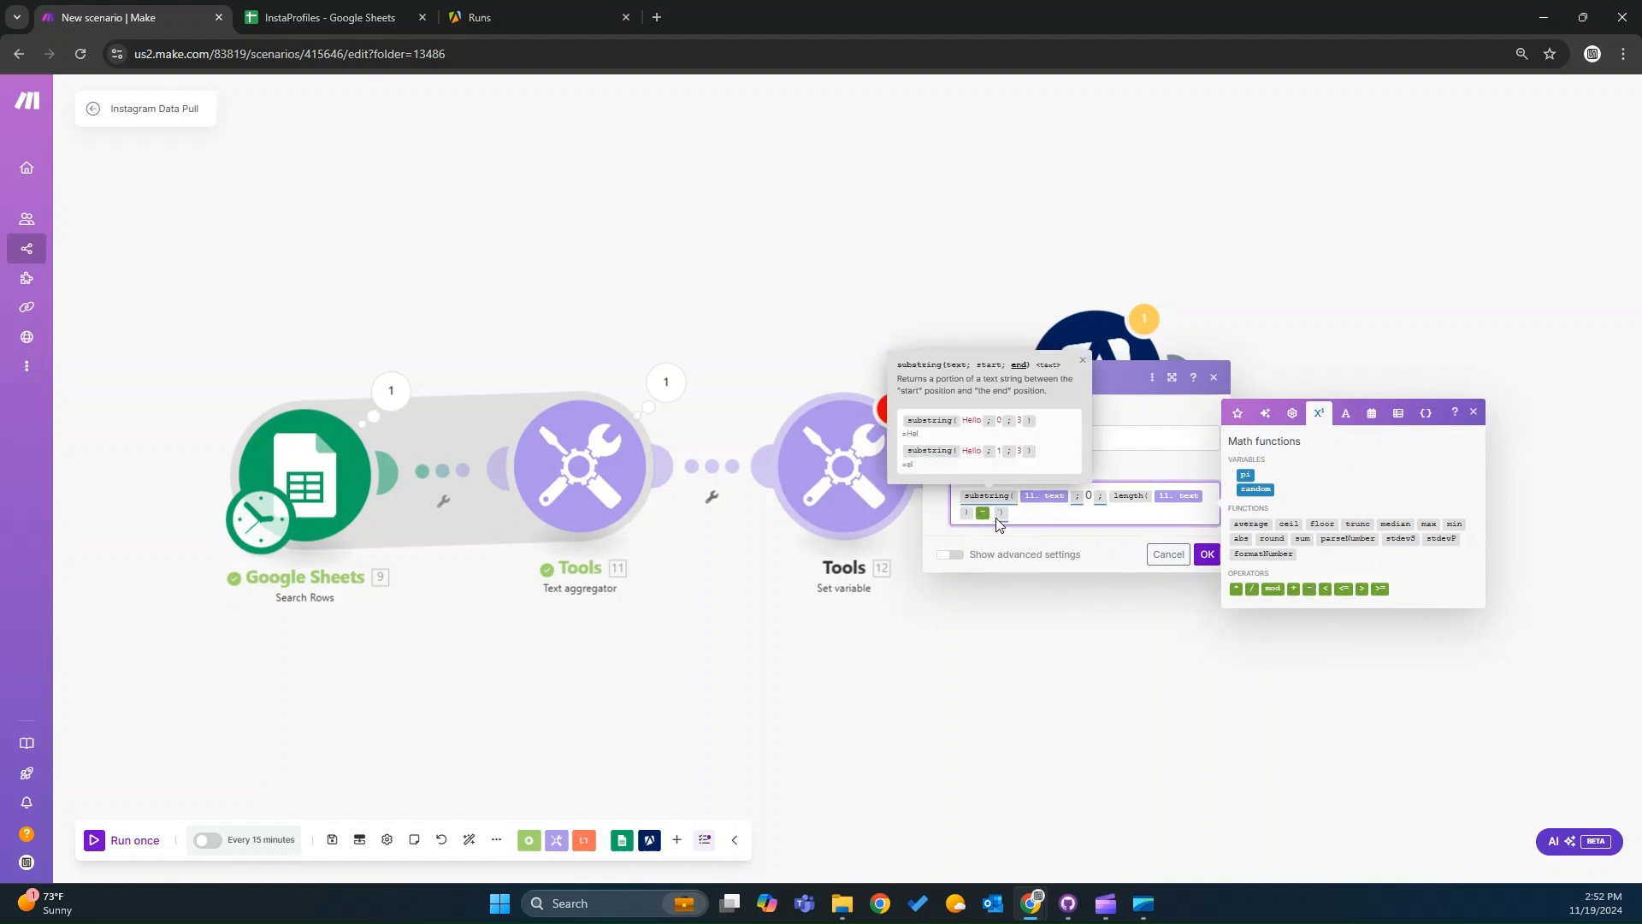
pyautogui.write('1')
pyautogui.click(1074, 511)
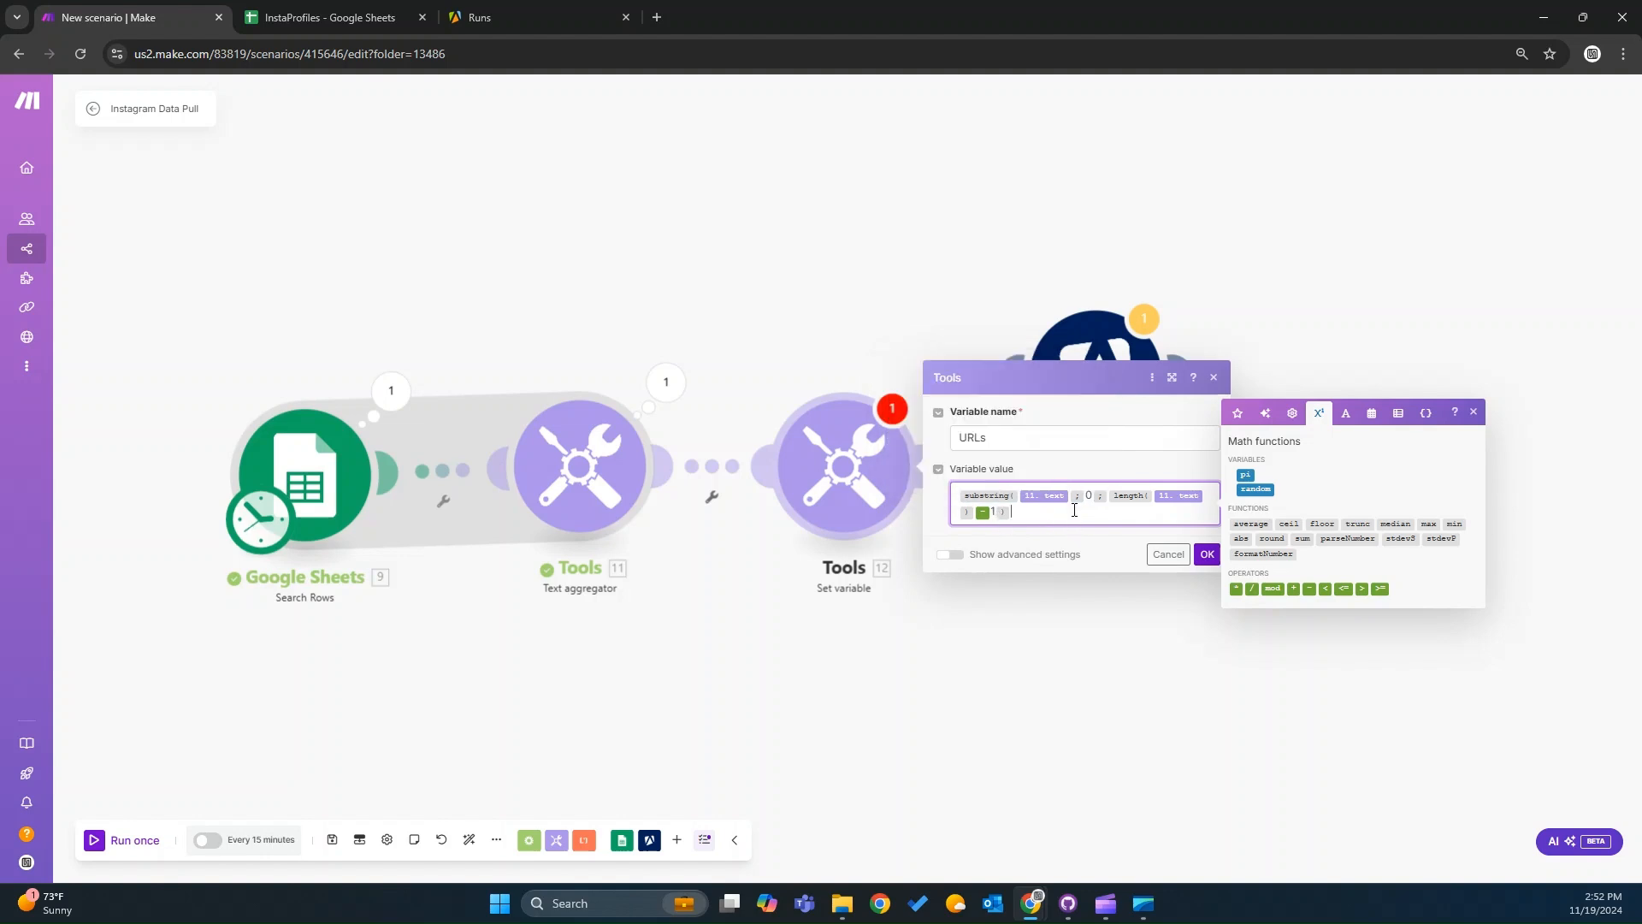
pyautogui.click(1206, 554)
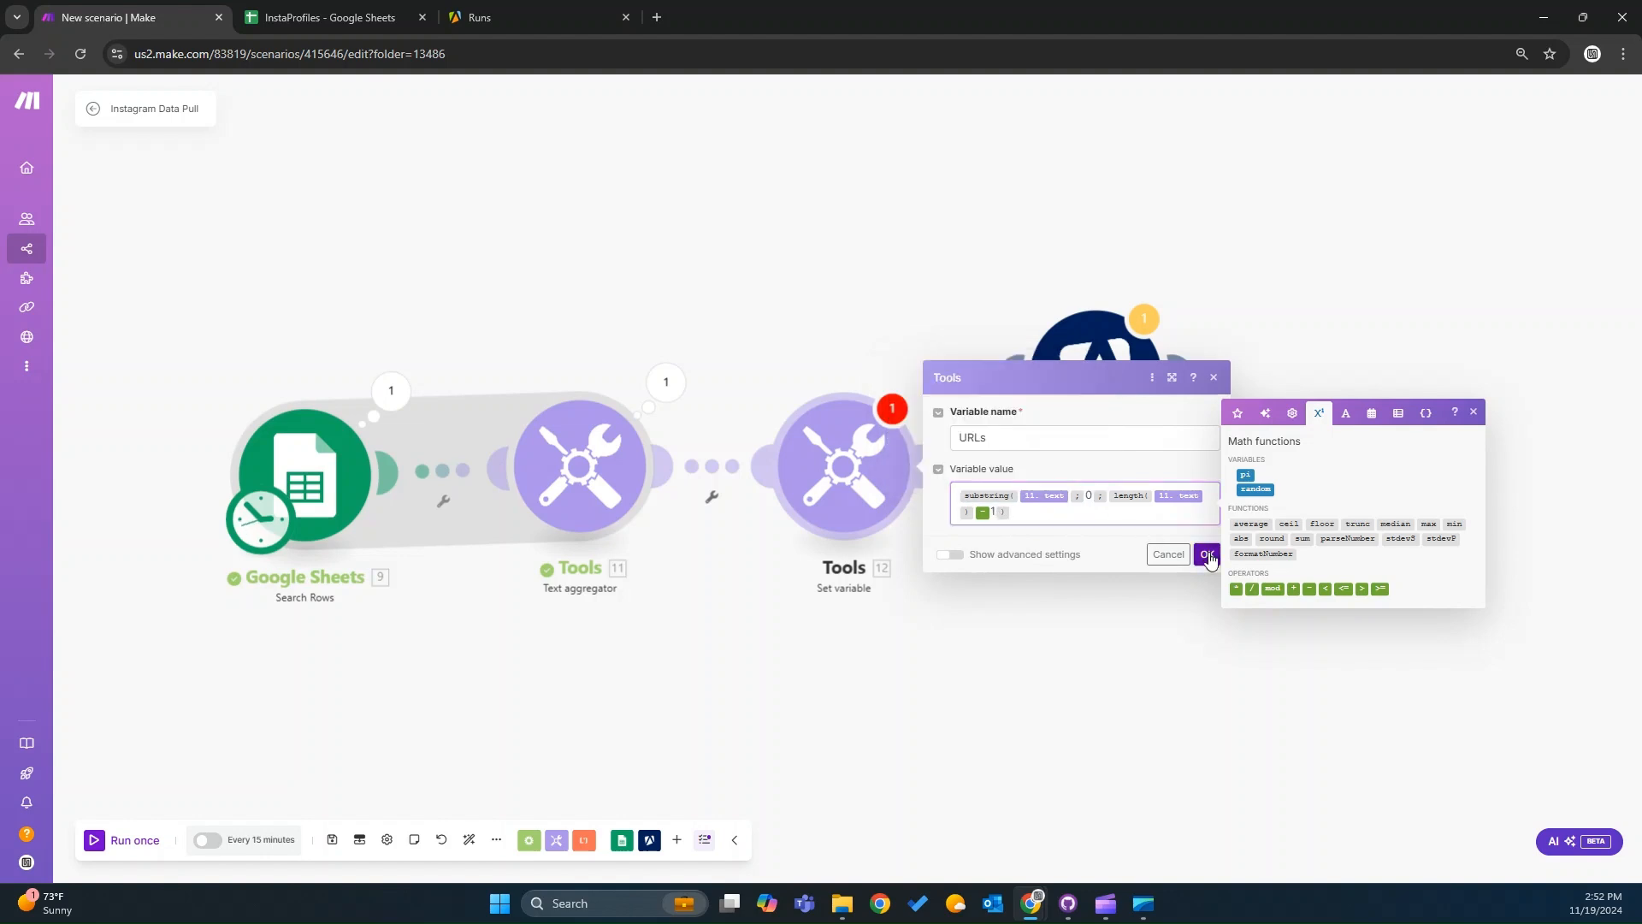
# Save, connect the Apify Run an Actor module after Set variable, and replace its startUrls entry with the URLs variable.
pyautogui.click(330, 842)
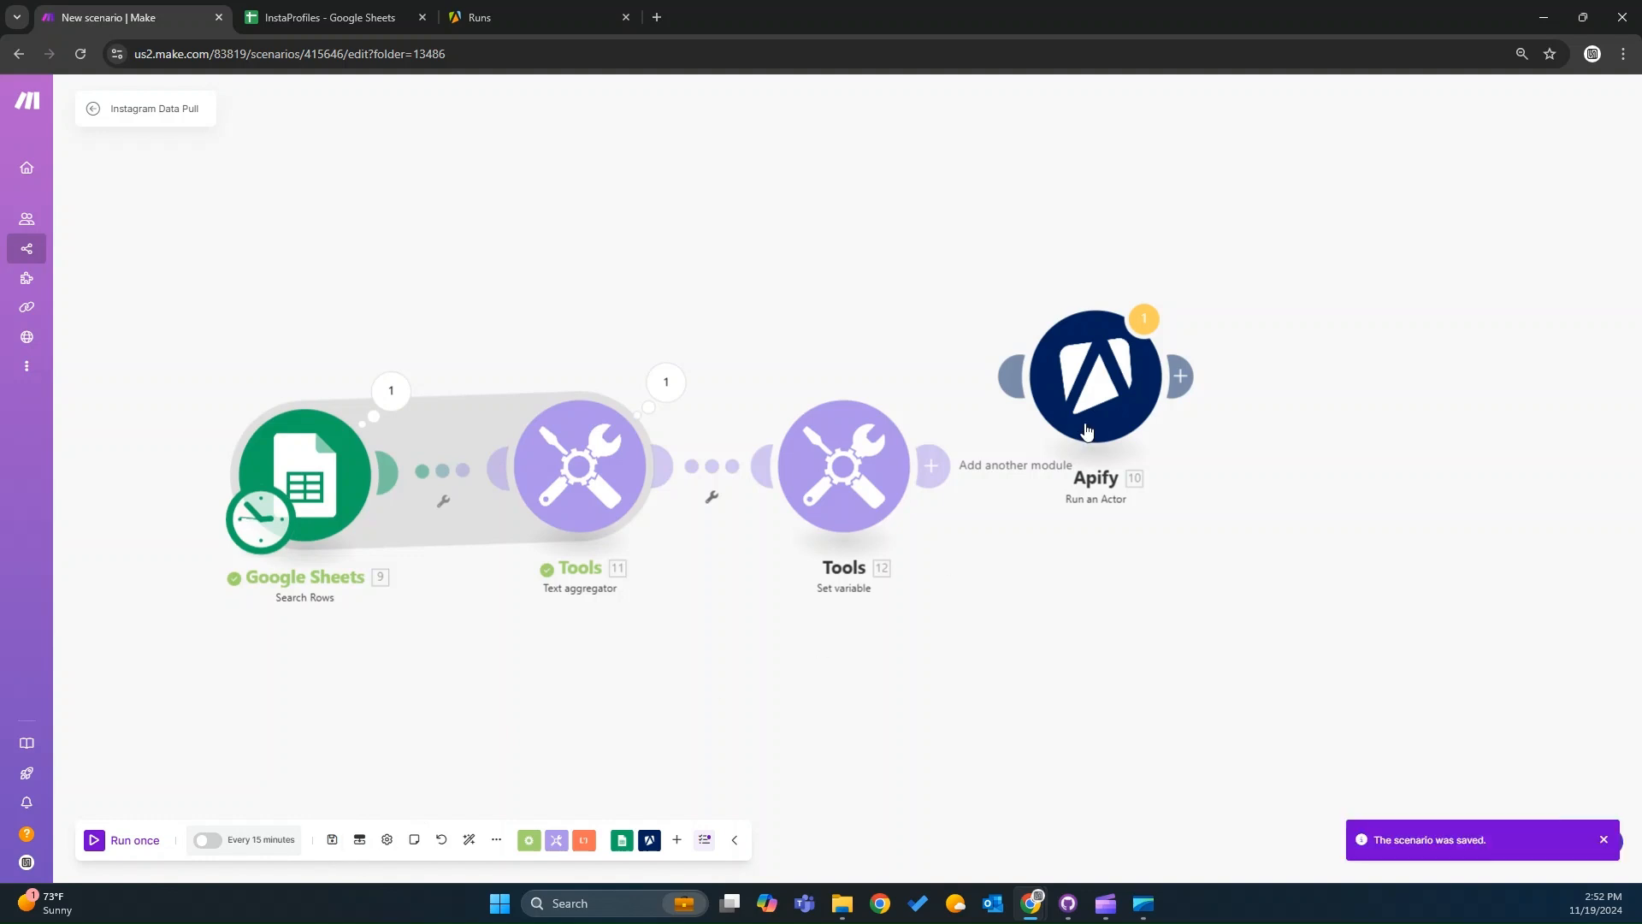
pyautogui.moveTo(1089, 440); pyautogui.dragTo(1121, 509)
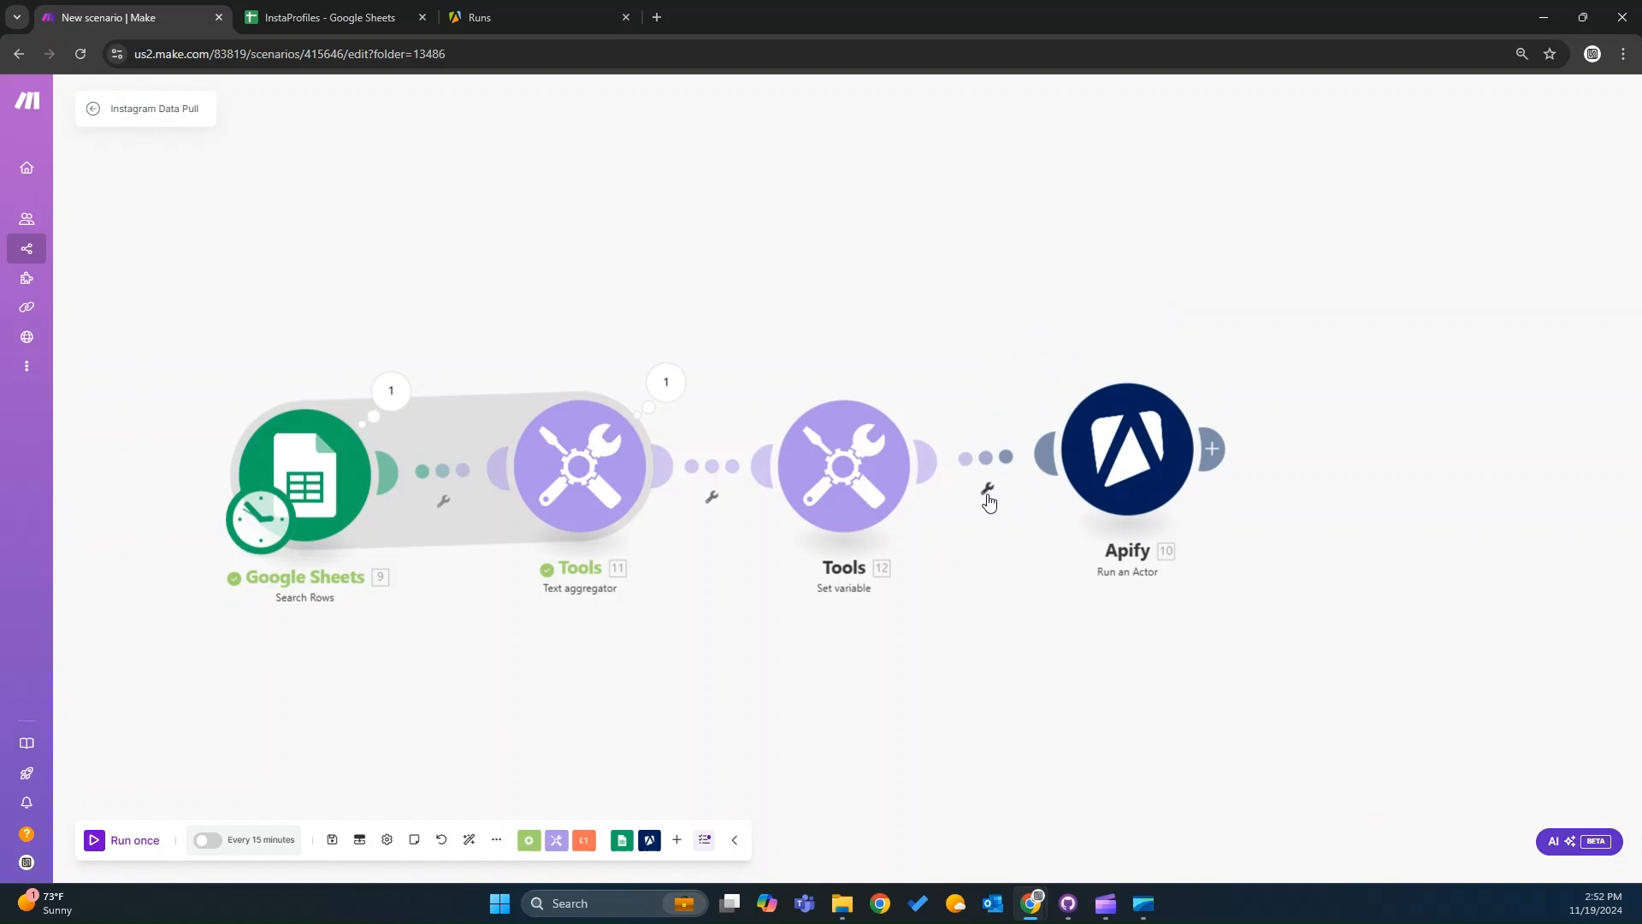
pyautogui.click(1127, 453)
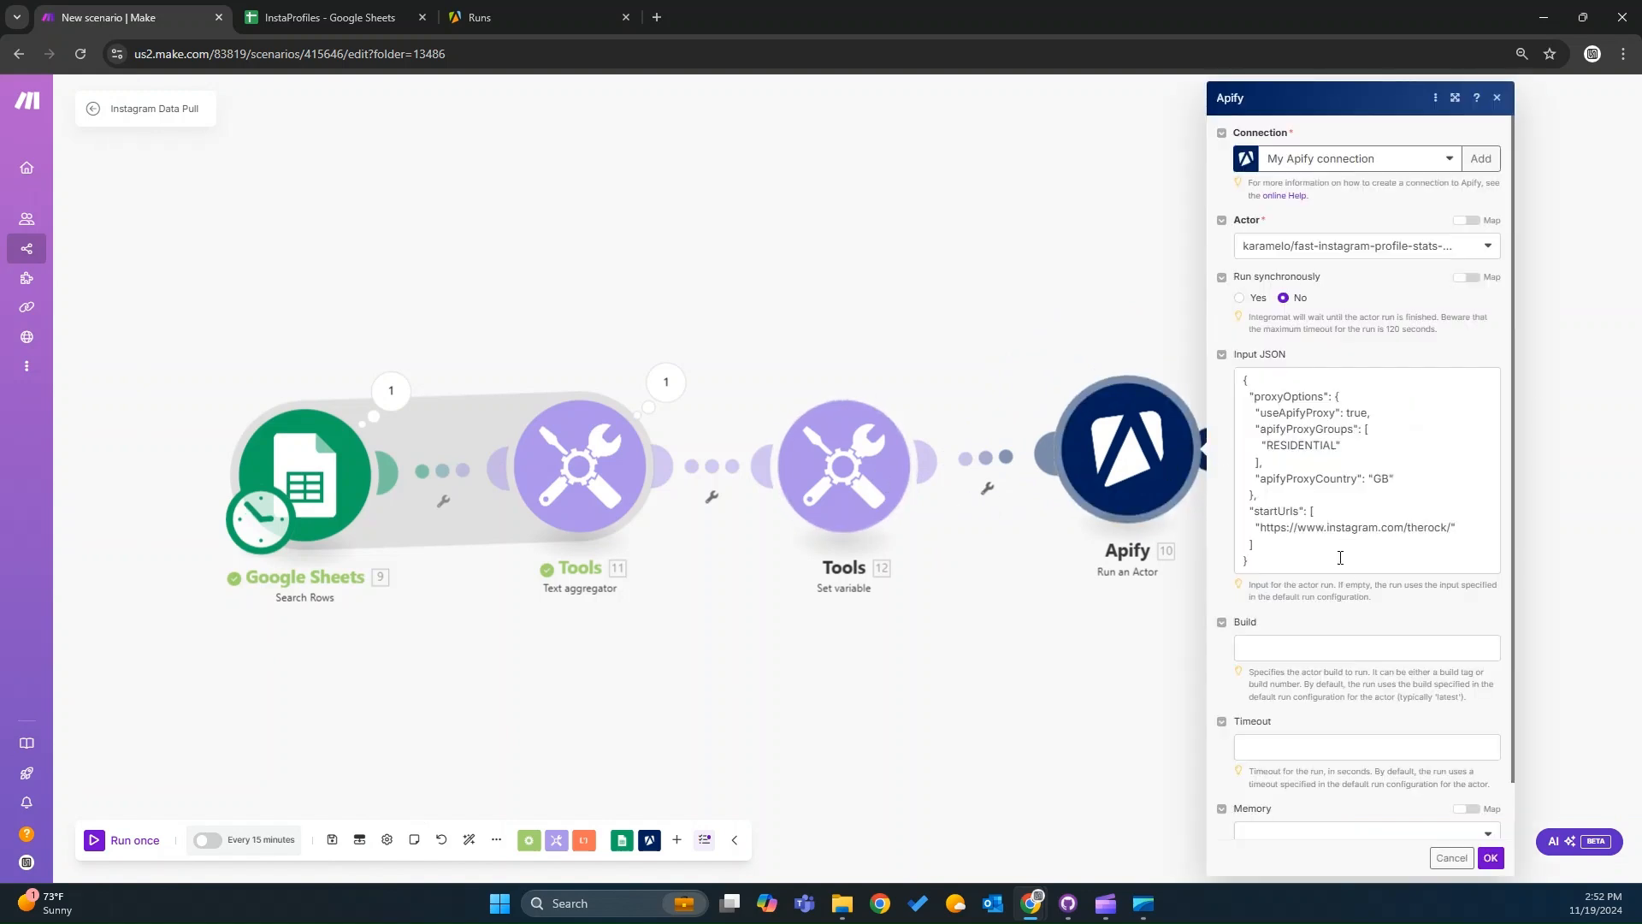
pyautogui.moveTo(1451, 527); pyautogui.dragTo(1255, 530)
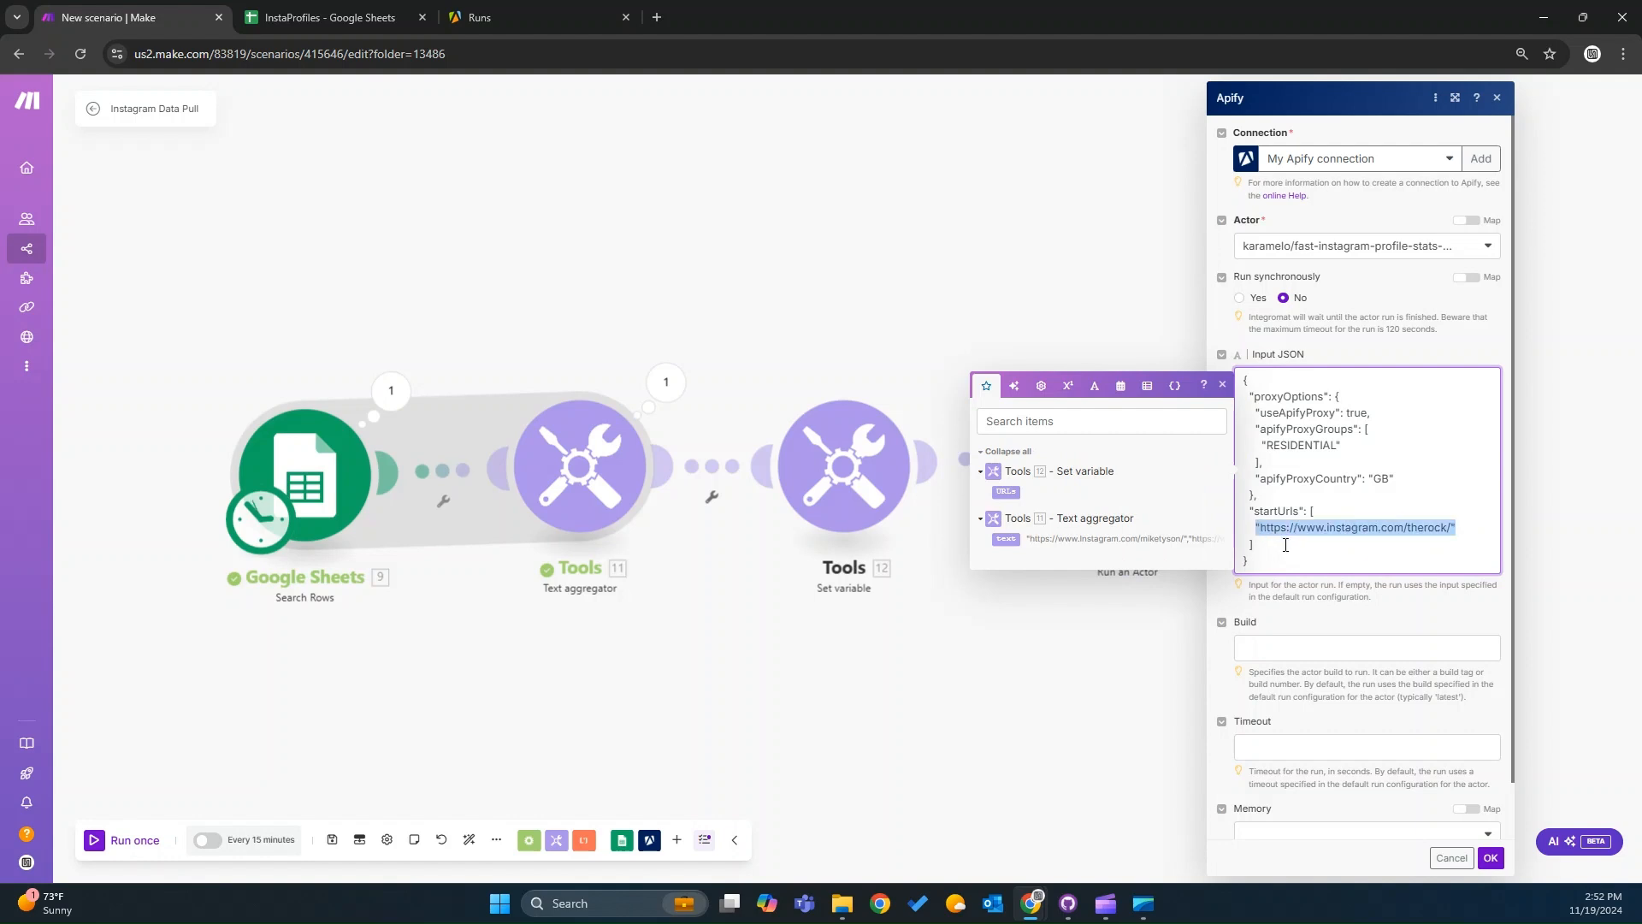
pyautogui.press('BackSpace')
pyautogui.moveTo(1006, 491); pyautogui.dragTo(1307, 532)
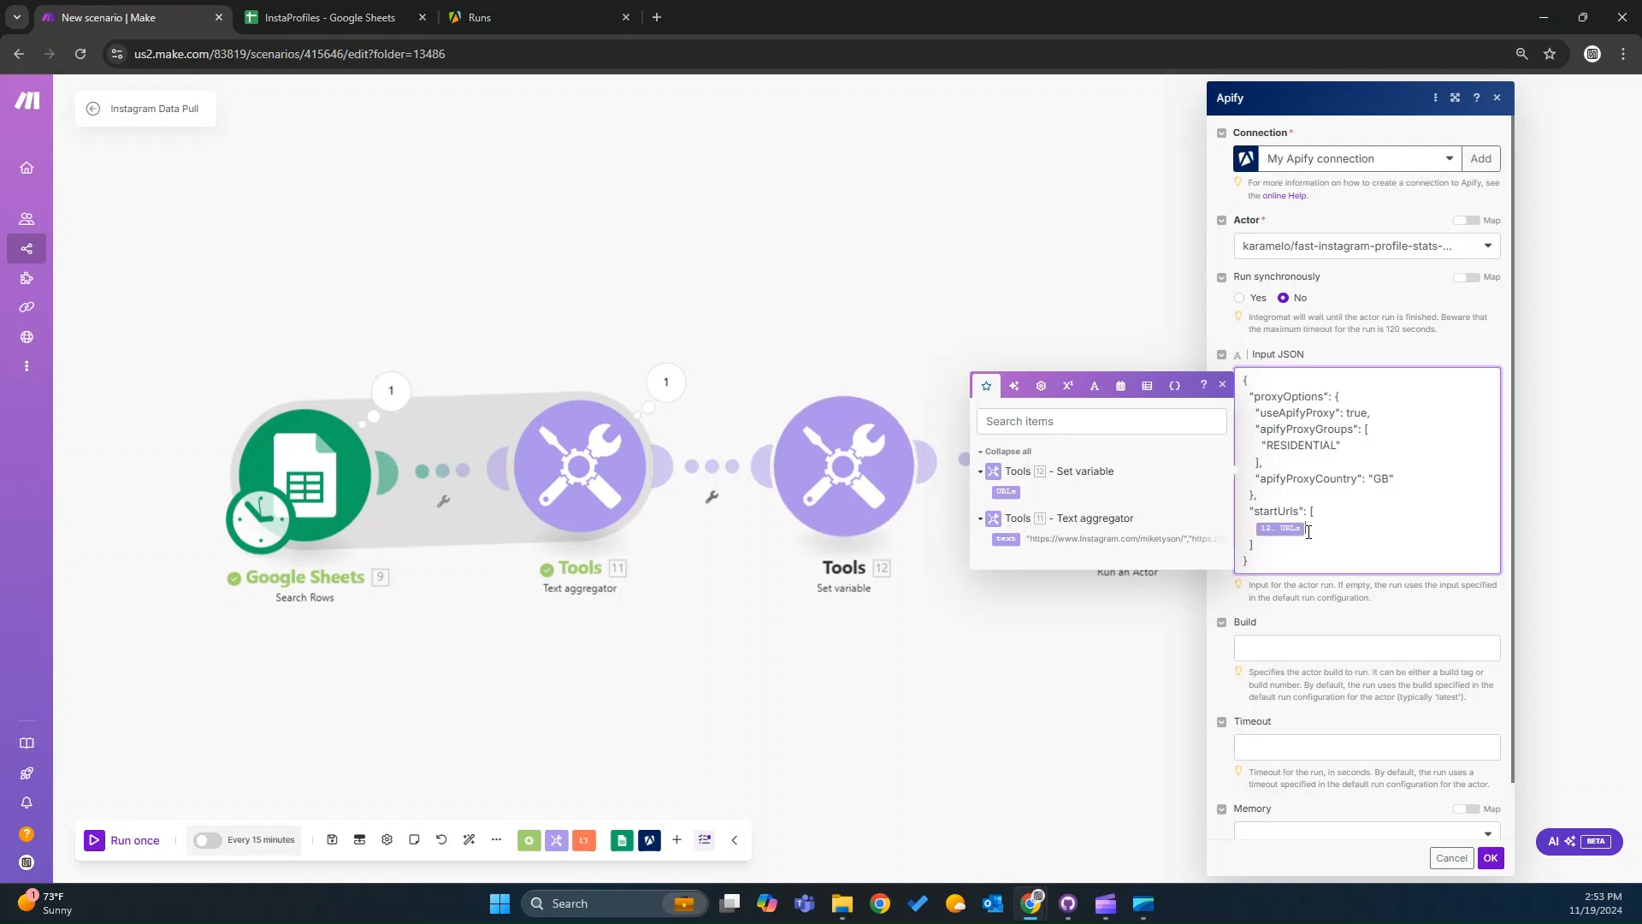
pyautogui.click(1490, 859)
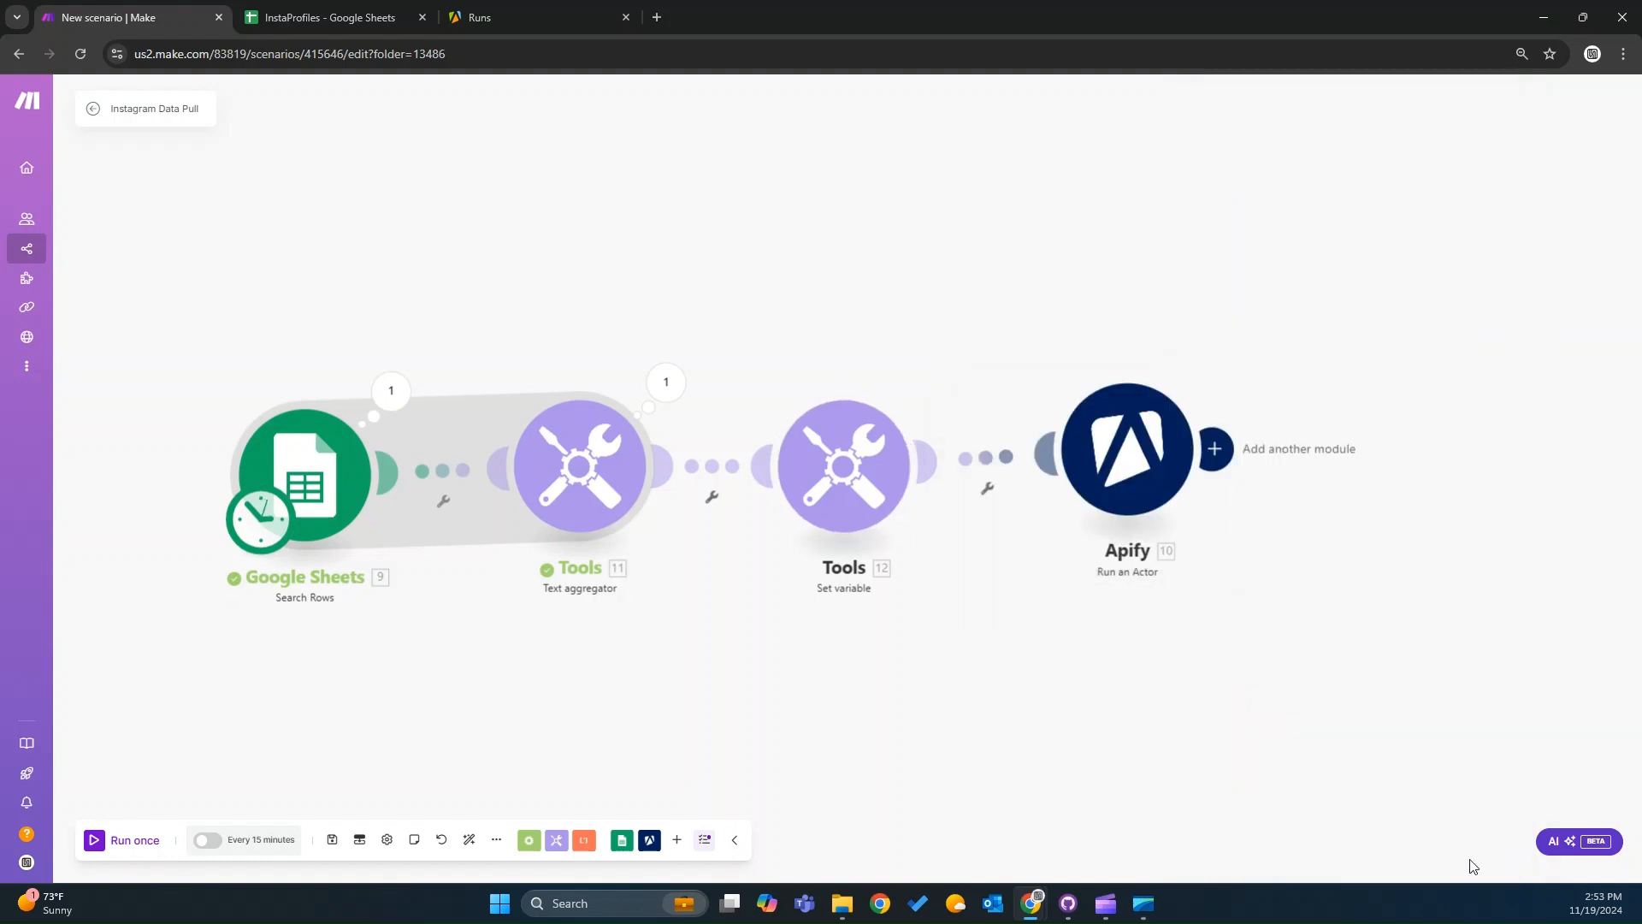
# Save the scenario and run it once.
pyautogui.click(331, 839)
pyautogui.scroll(-3, 727, 650)
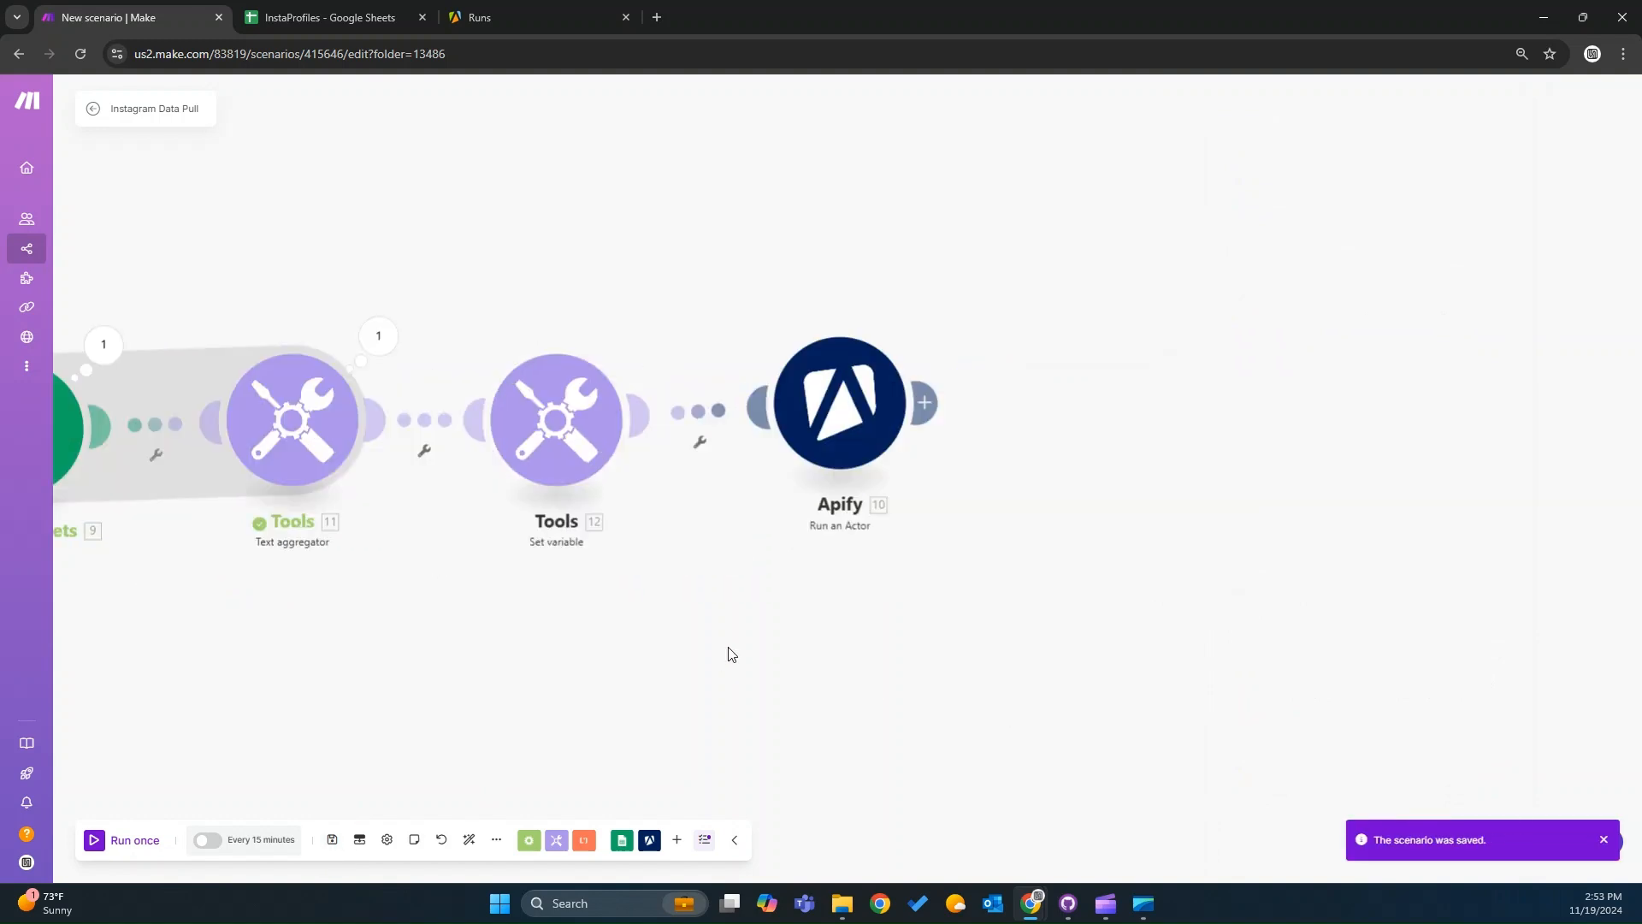
pyautogui.click(334, 841)
pyautogui.click(126, 842)
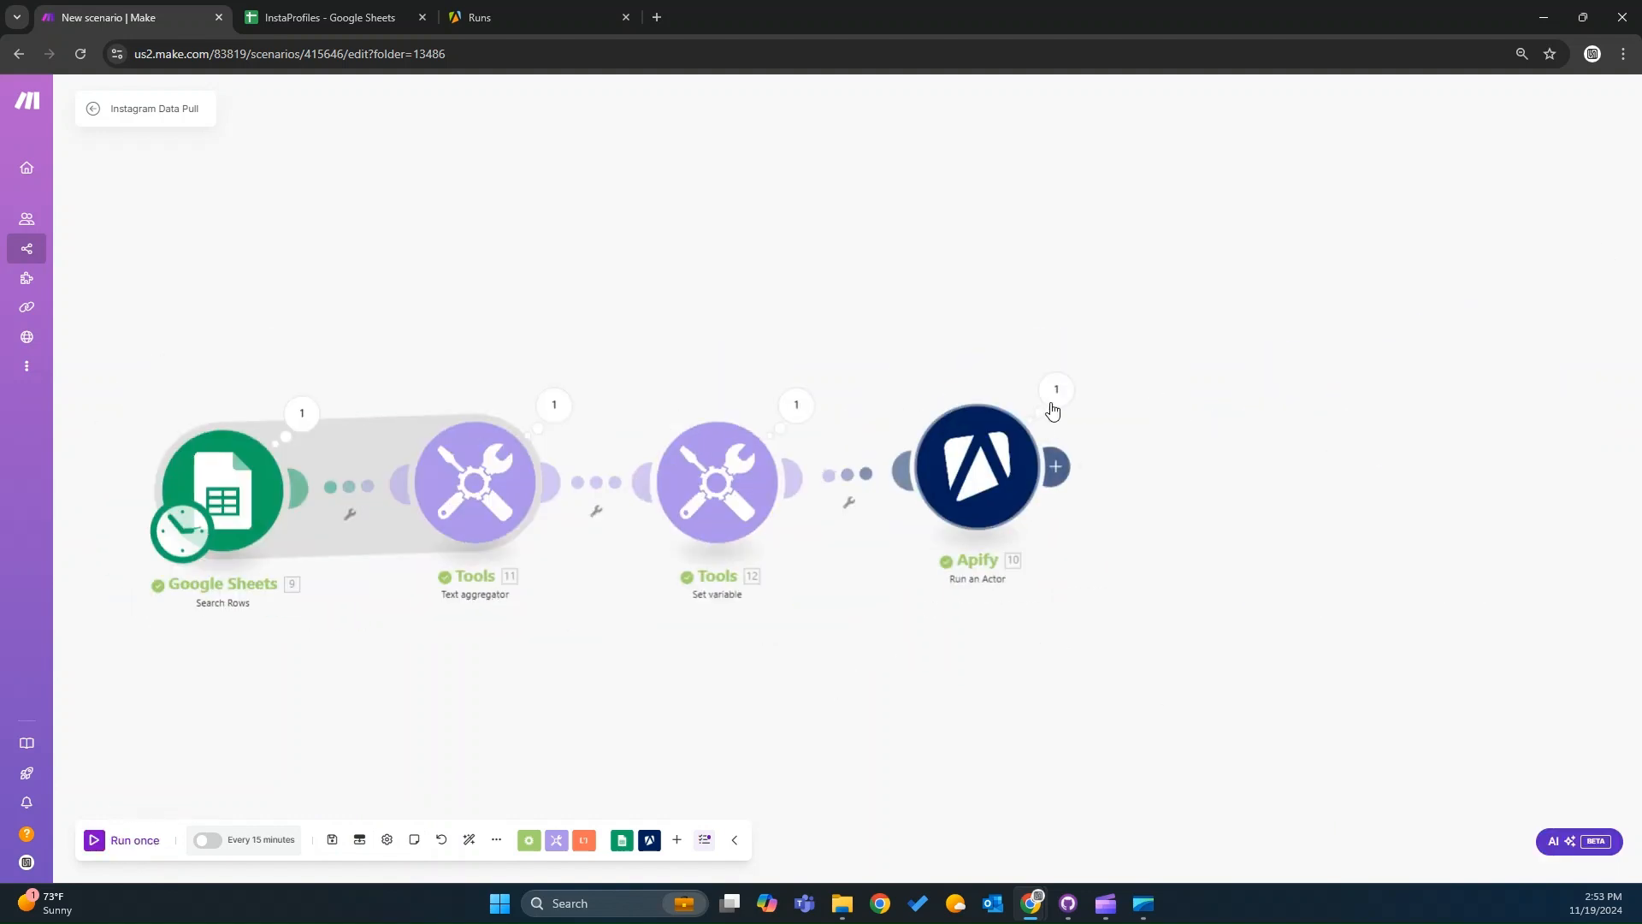
# Check the Apify console's Runs page for the new actor run, then return to the scenario.
pyautogui.click(1057, 392)
pyautogui.click(528, 79)
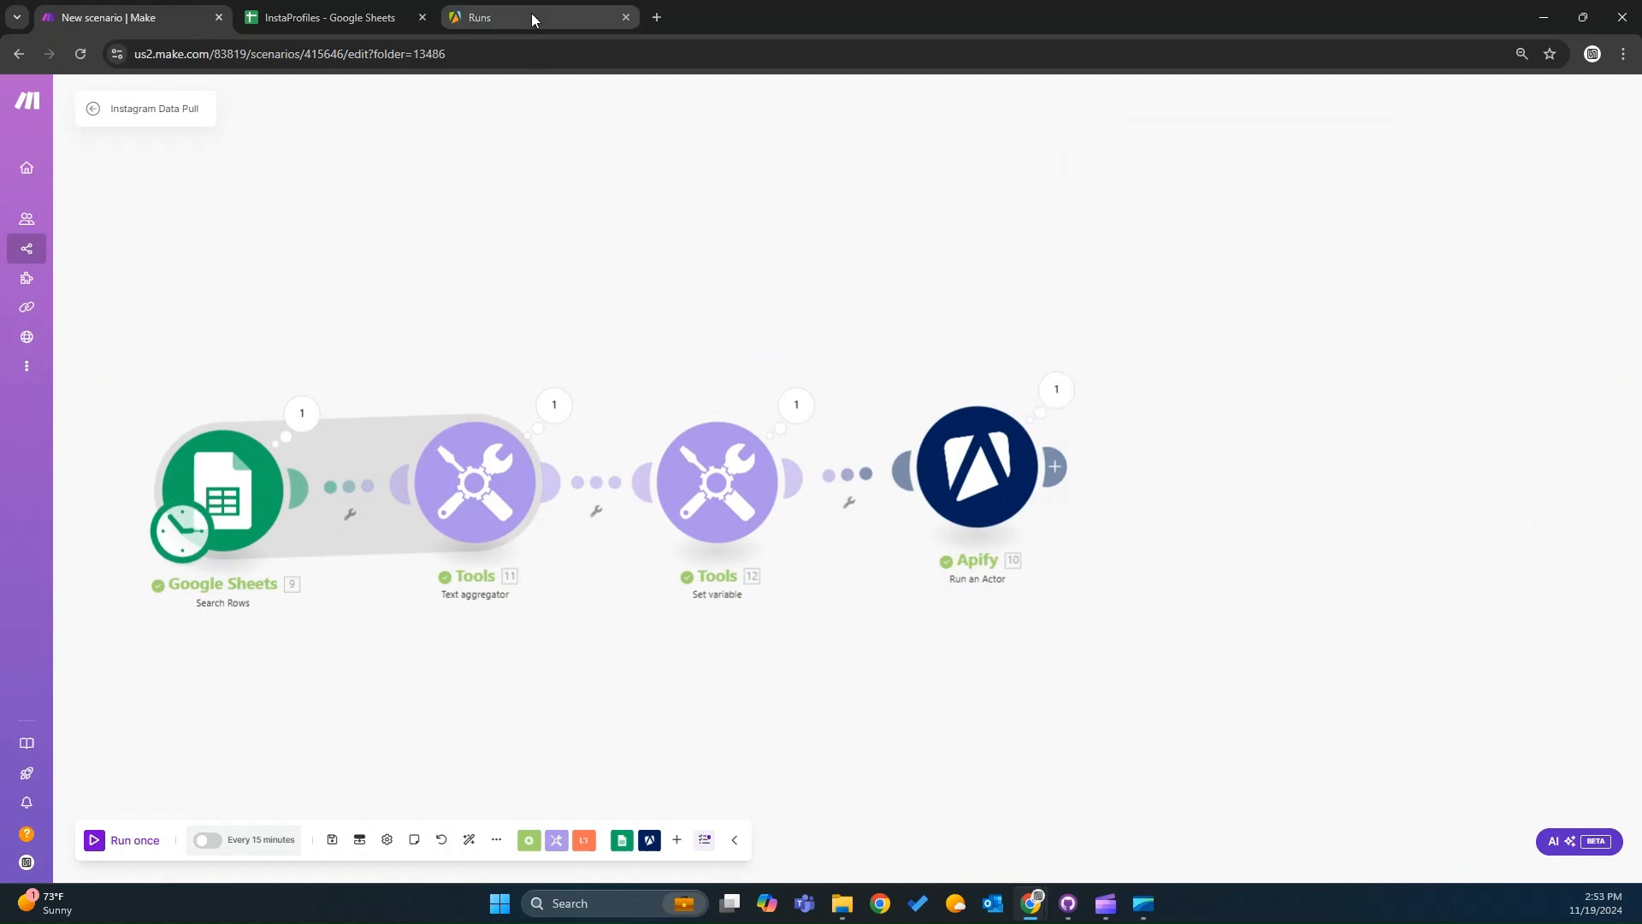
pyautogui.click(531, 15)
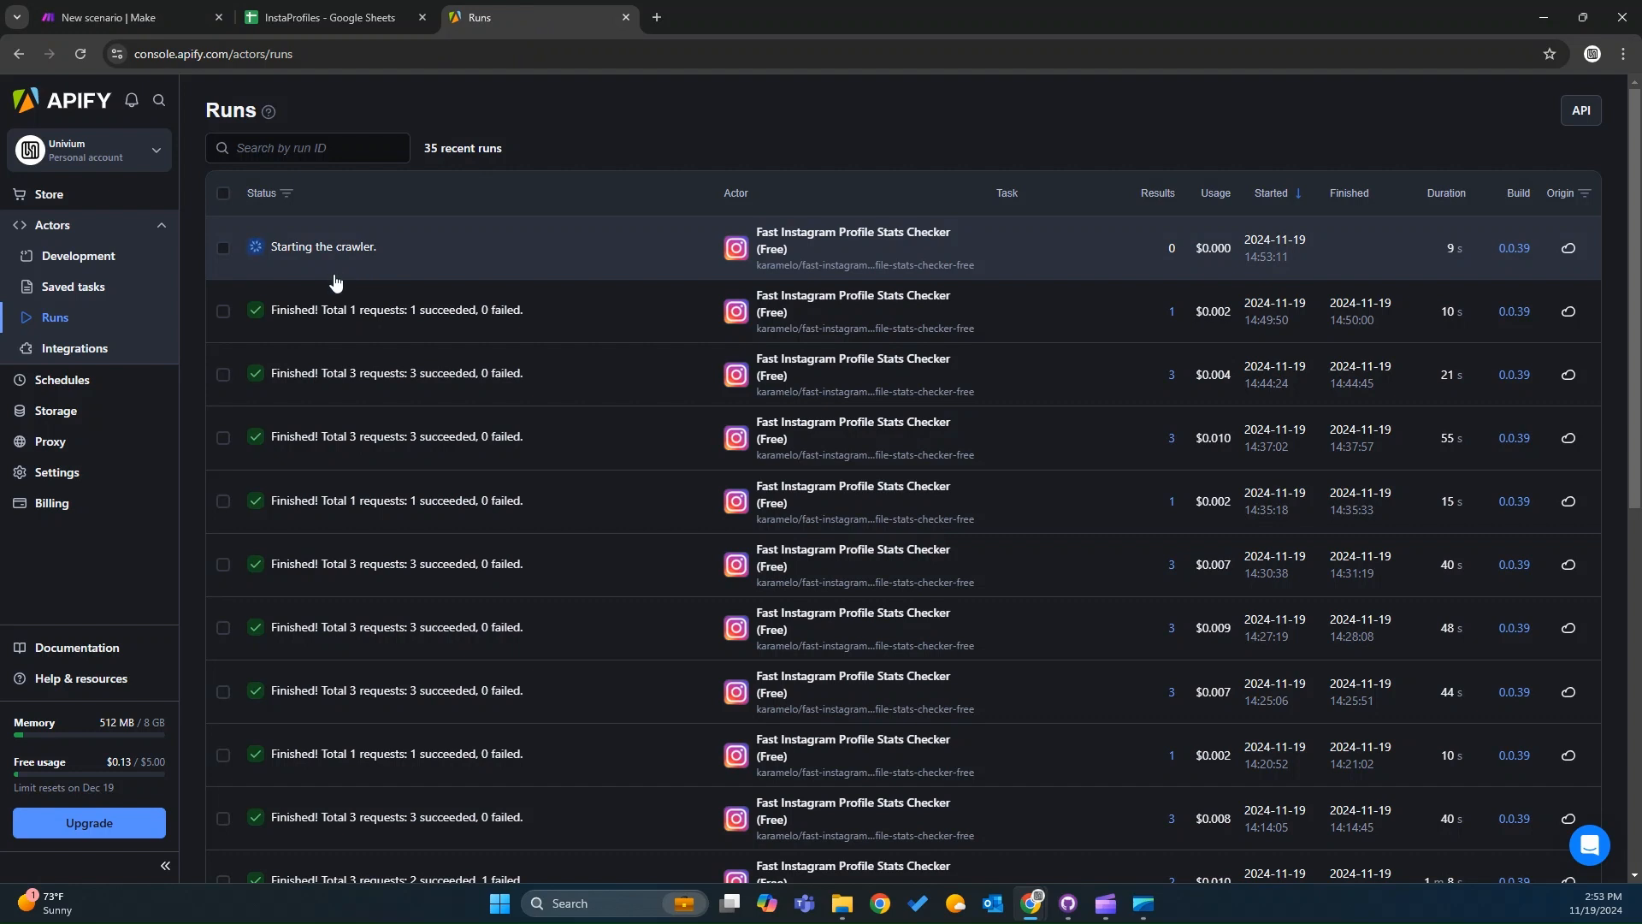
pyautogui.click(89, 15)
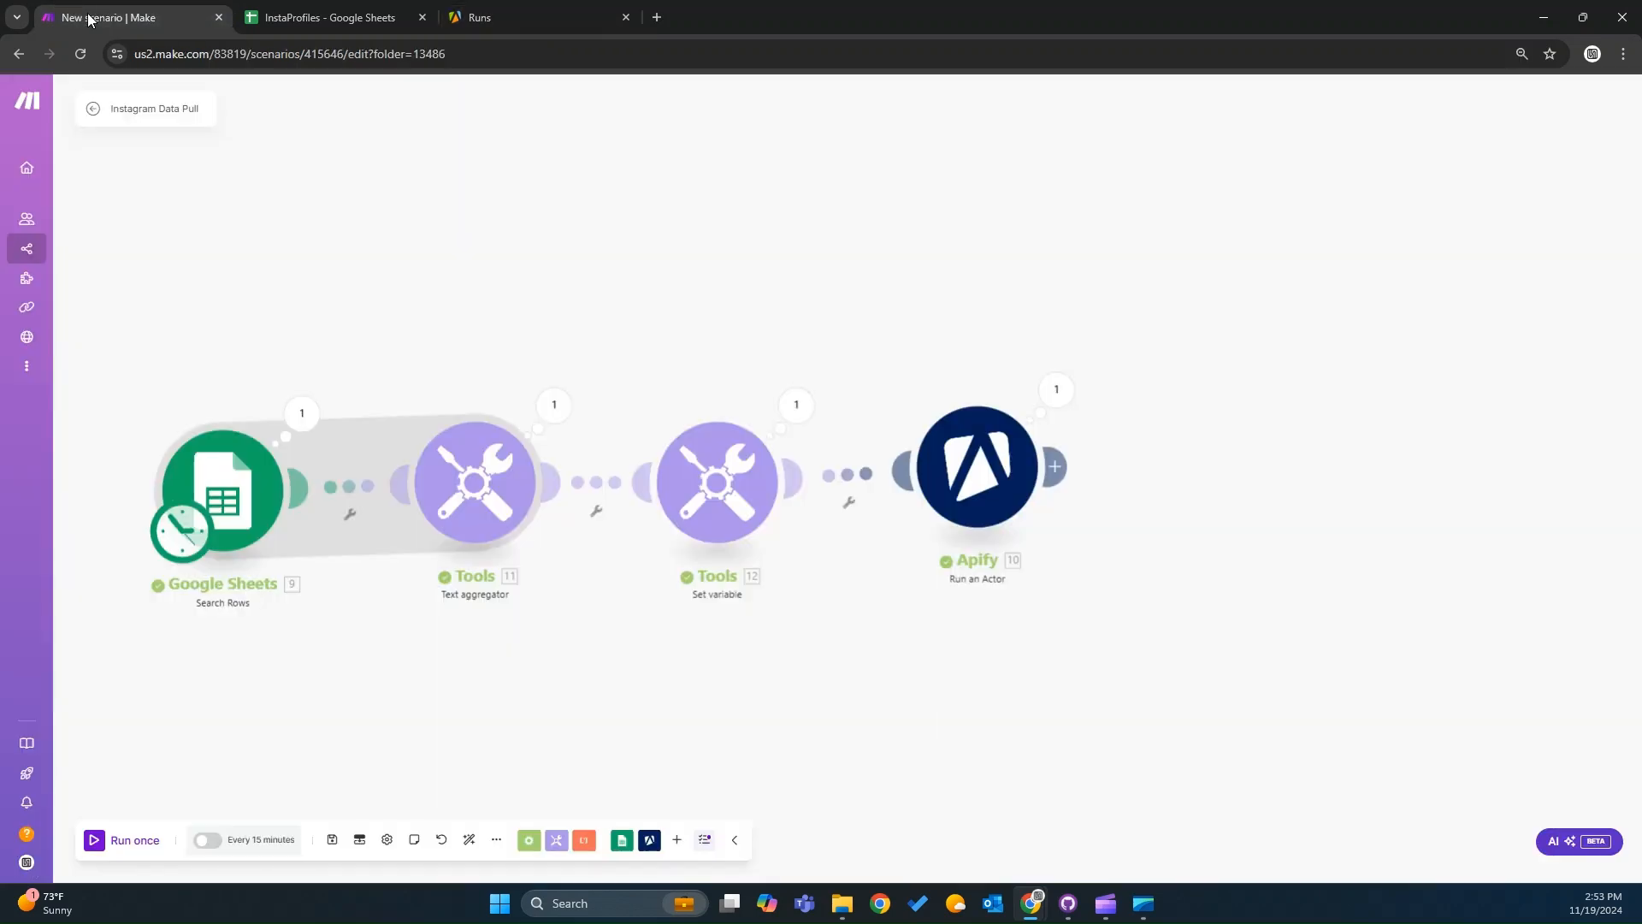
# Add a Tools Sleep module after Run an Actor with a delay of 60 seconds.
pyautogui.click(1060, 477)
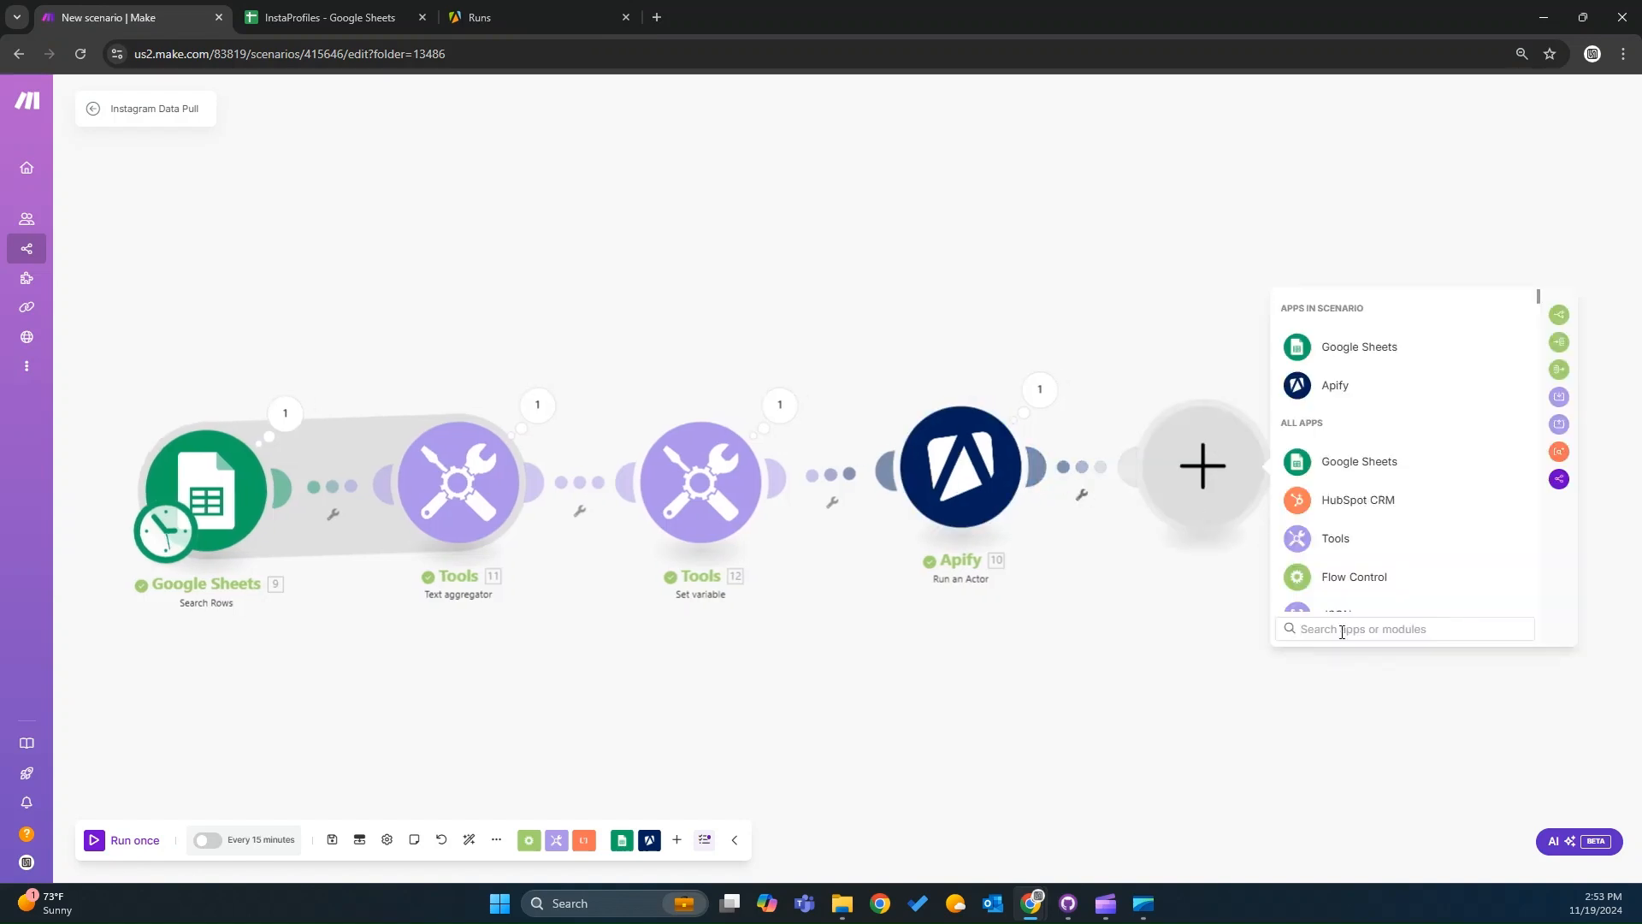
pyautogui.write('slee')
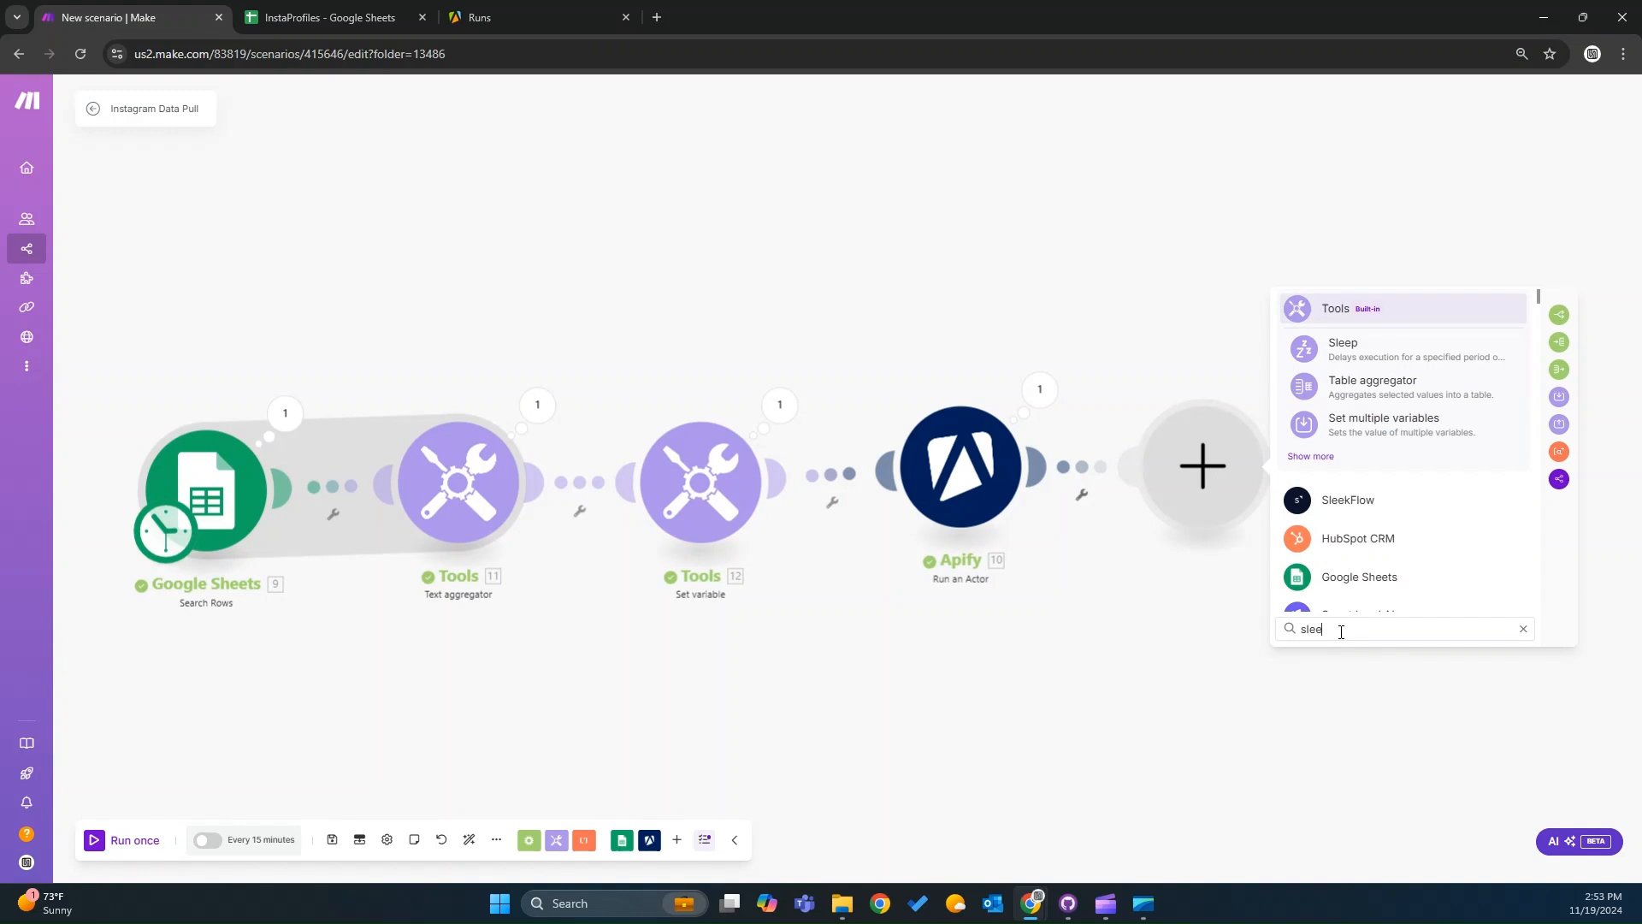
pyautogui.click(1407, 357)
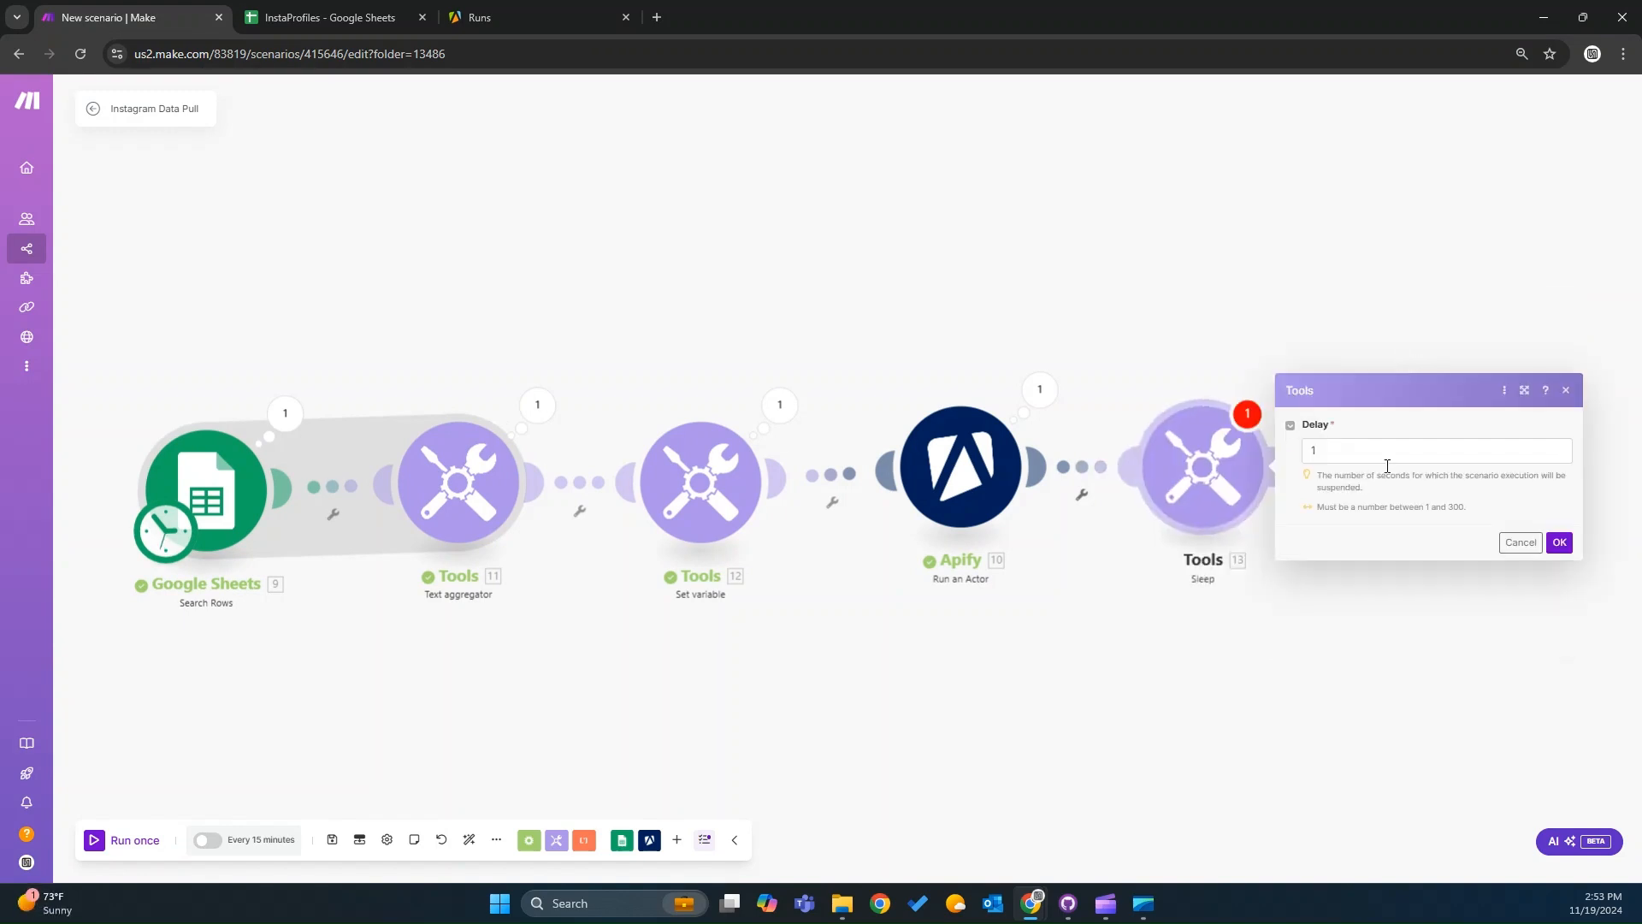
pyautogui.click(1368, 451)
pyautogui.press('BackSpace')
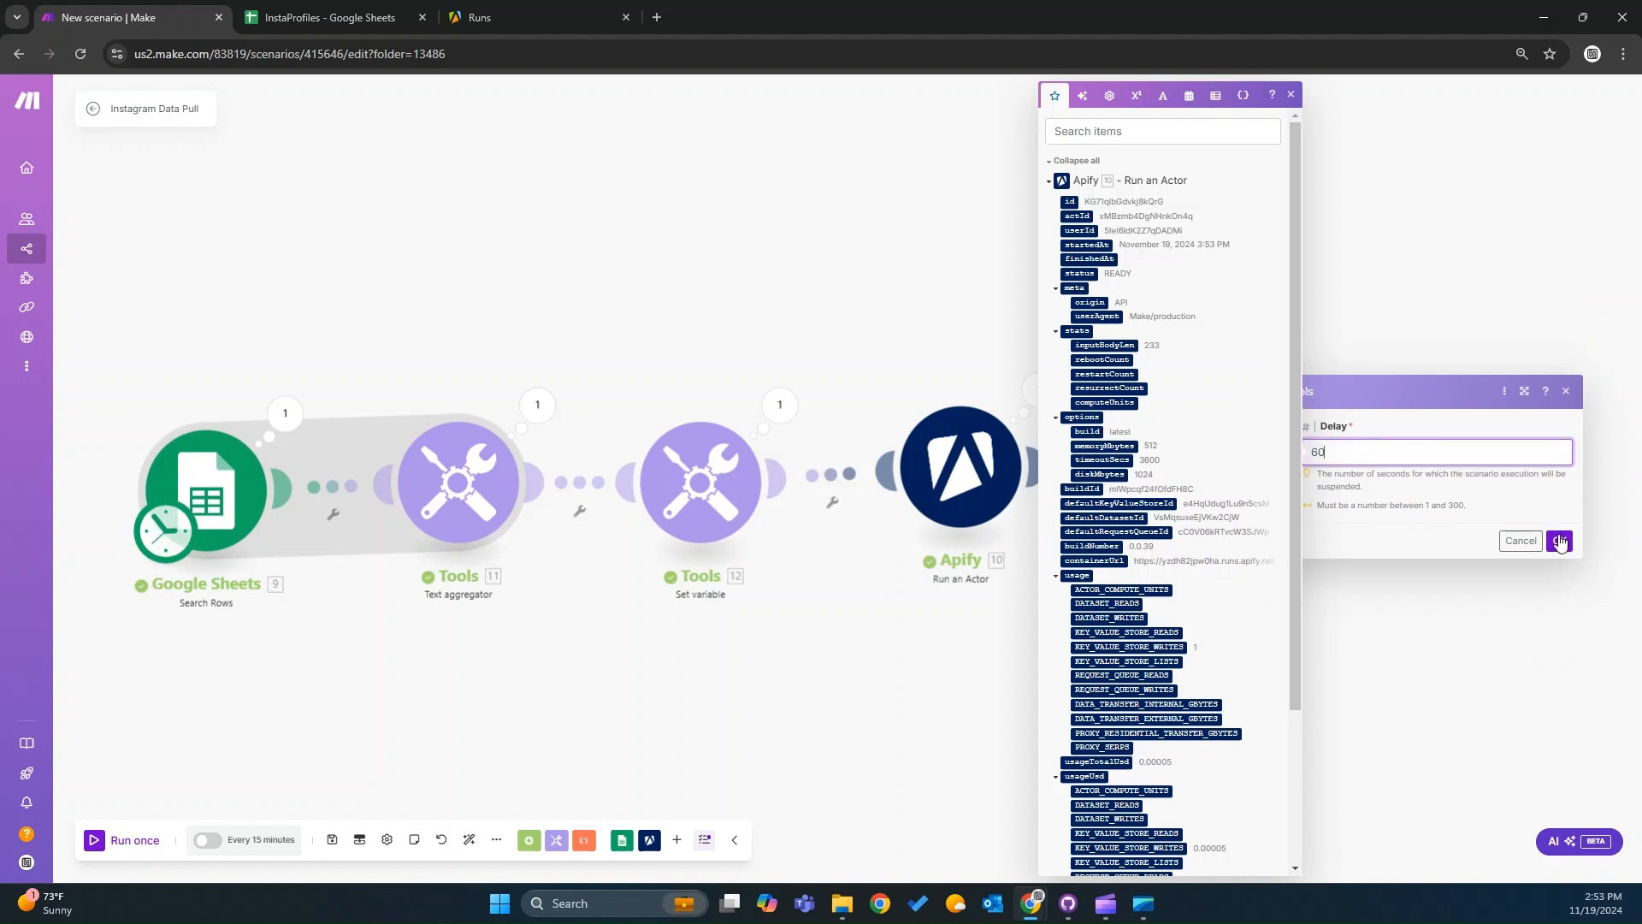
pyautogui.click(1559, 541)
pyautogui.click(1559, 542)
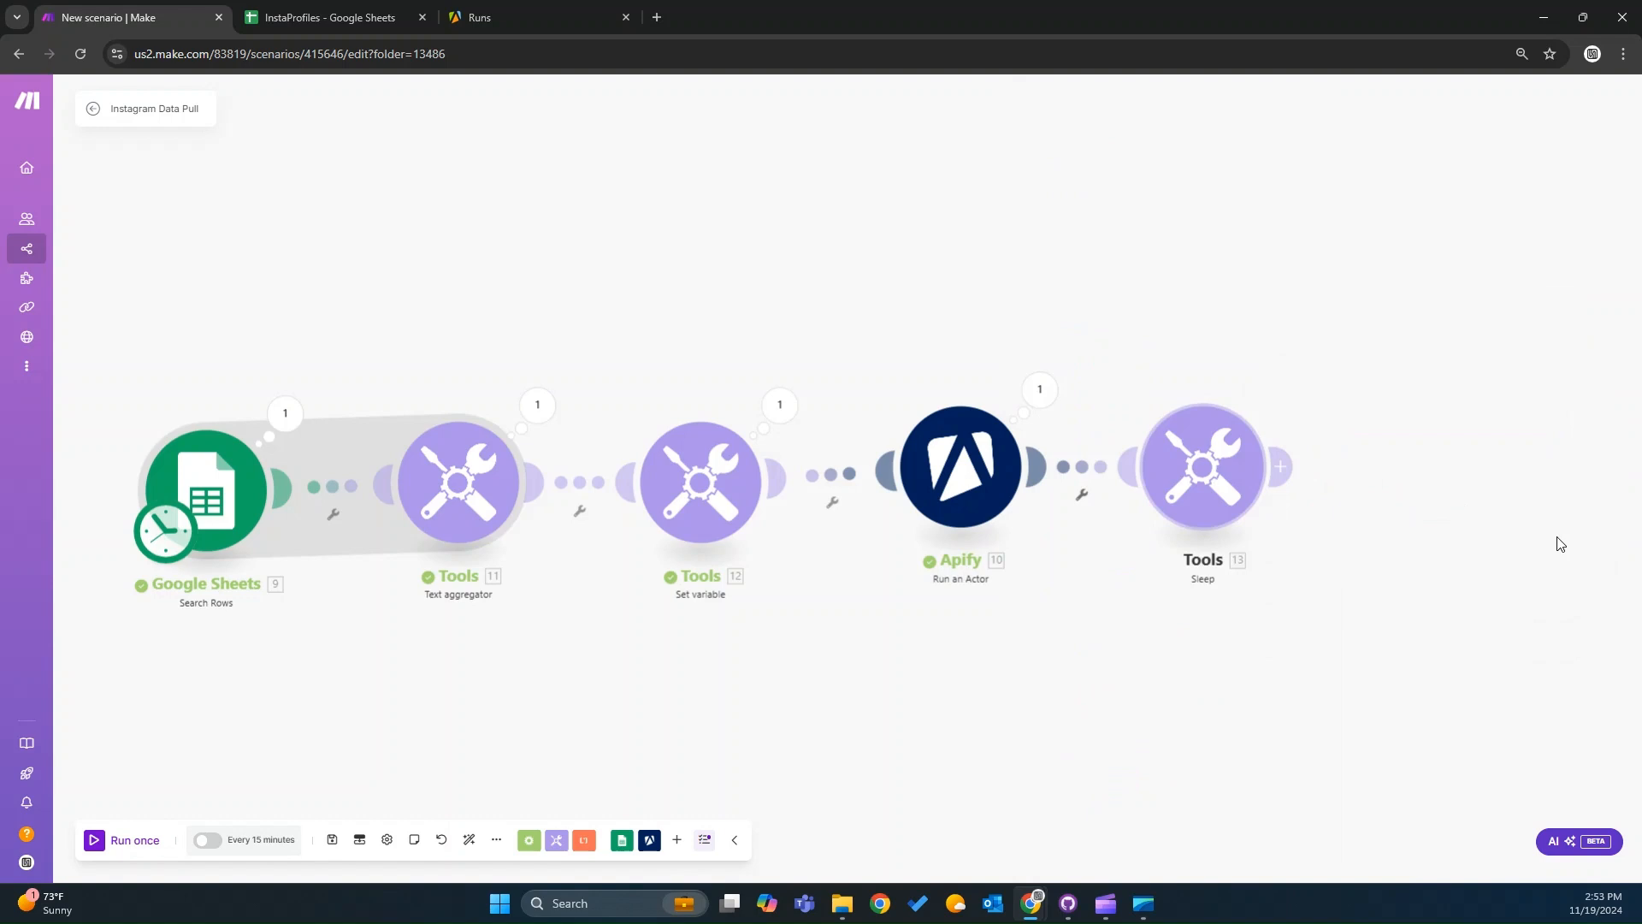
# Add an Apify Get Dataset Items module after Sleep, mapping Dataset ID to Run an Actor's defaultDatasetId.
pyautogui.click(1282, 467)
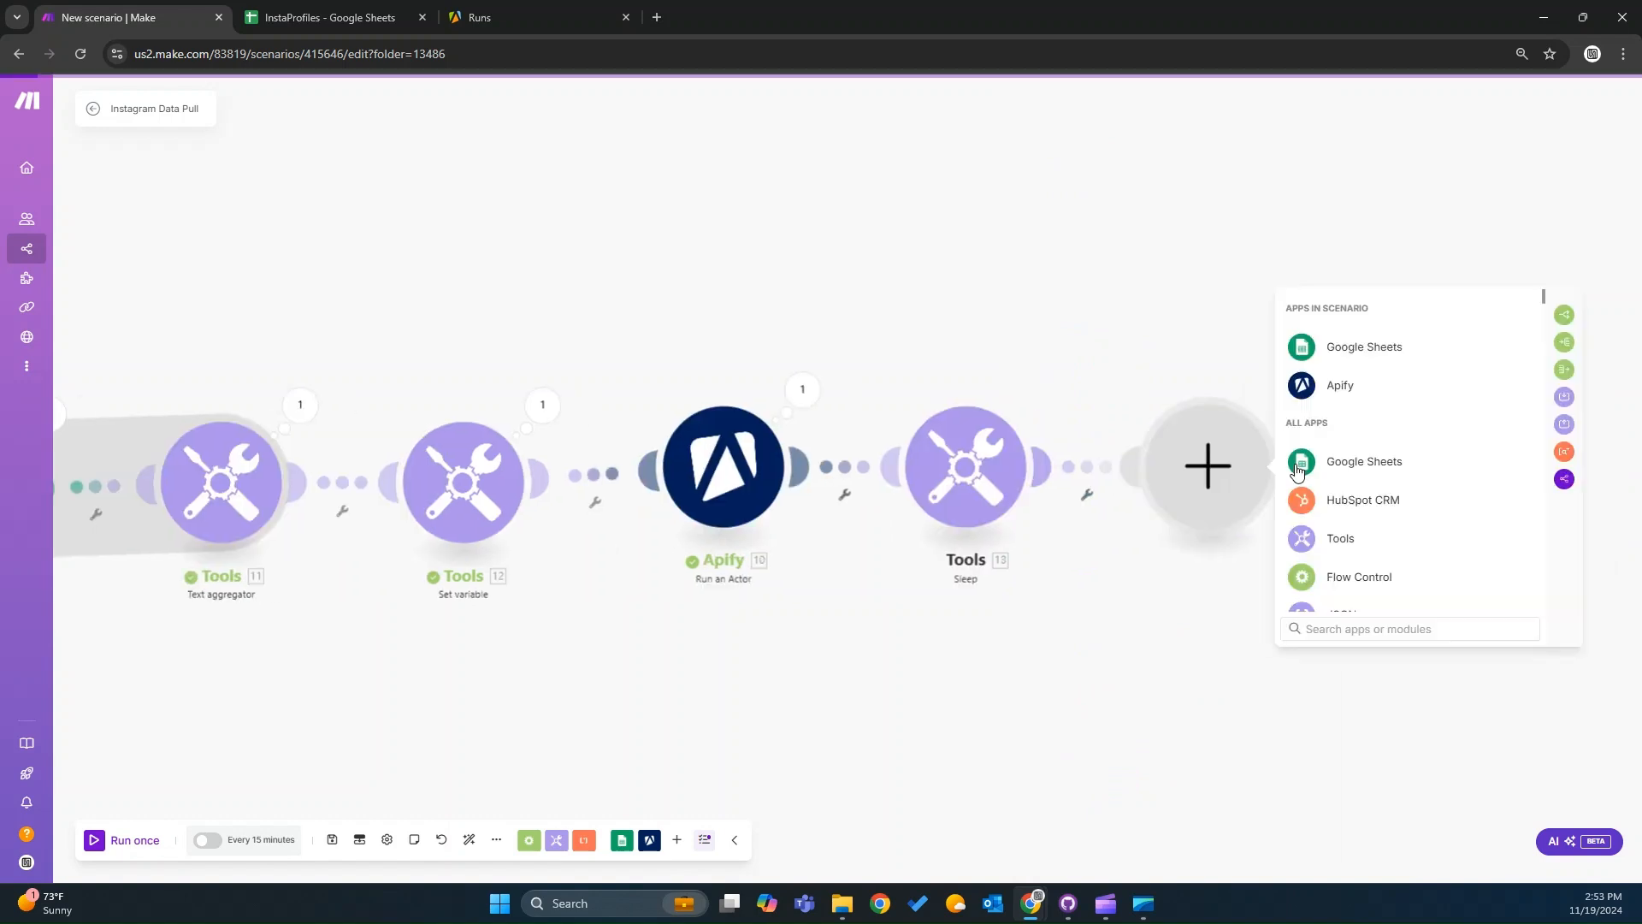
pyautogui.click(1334, 386)
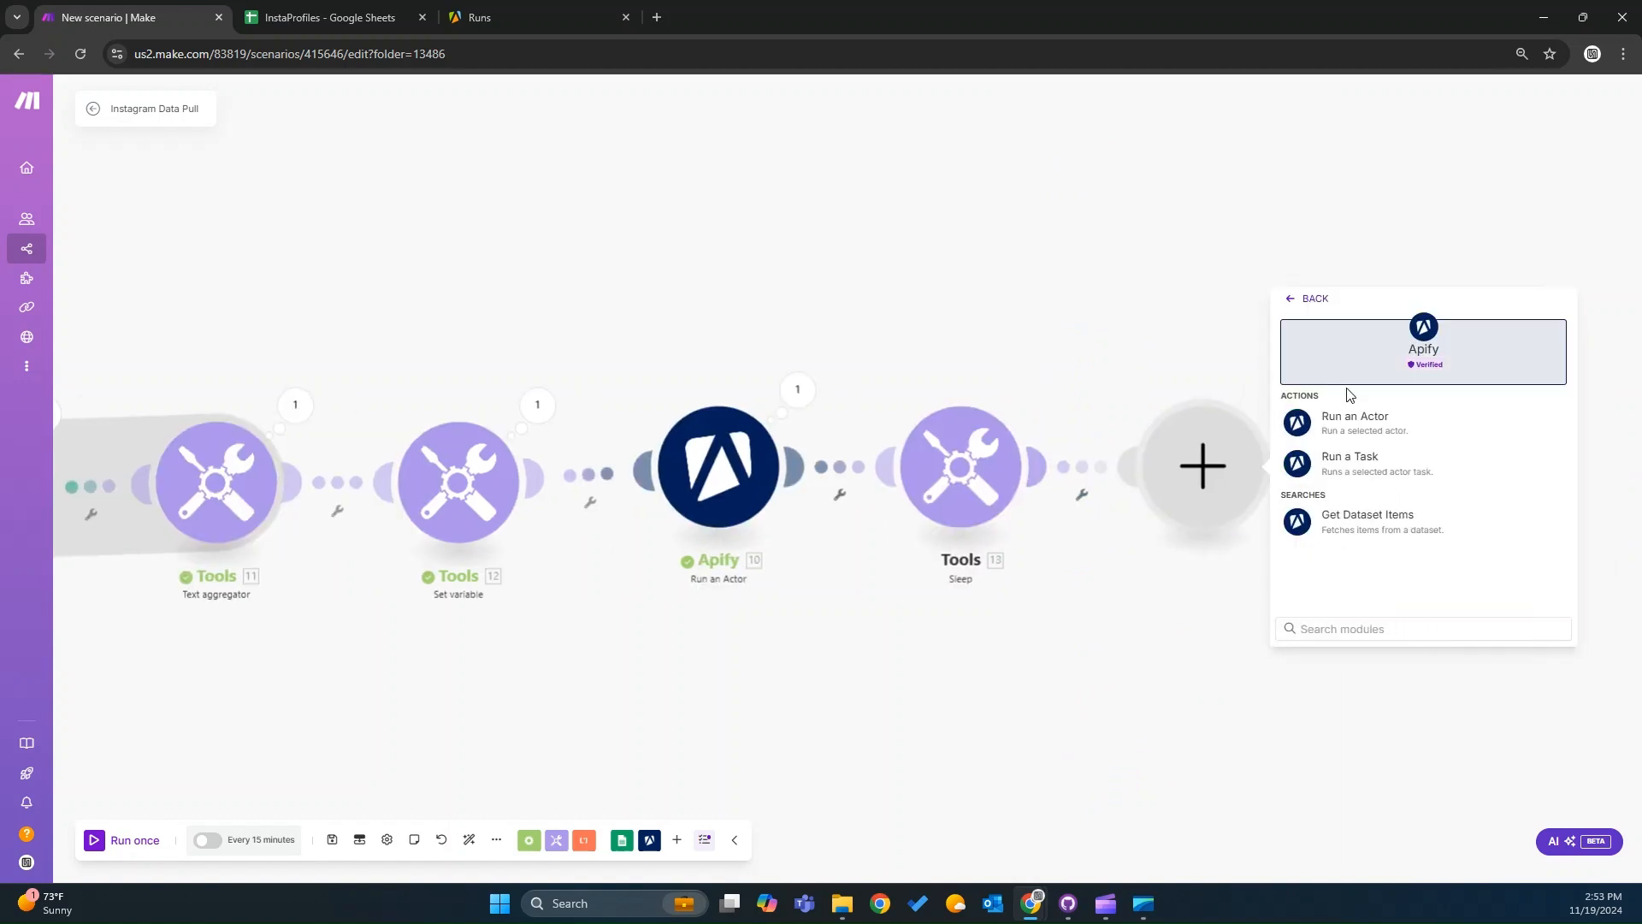
pyautogui.click(1383, 523)
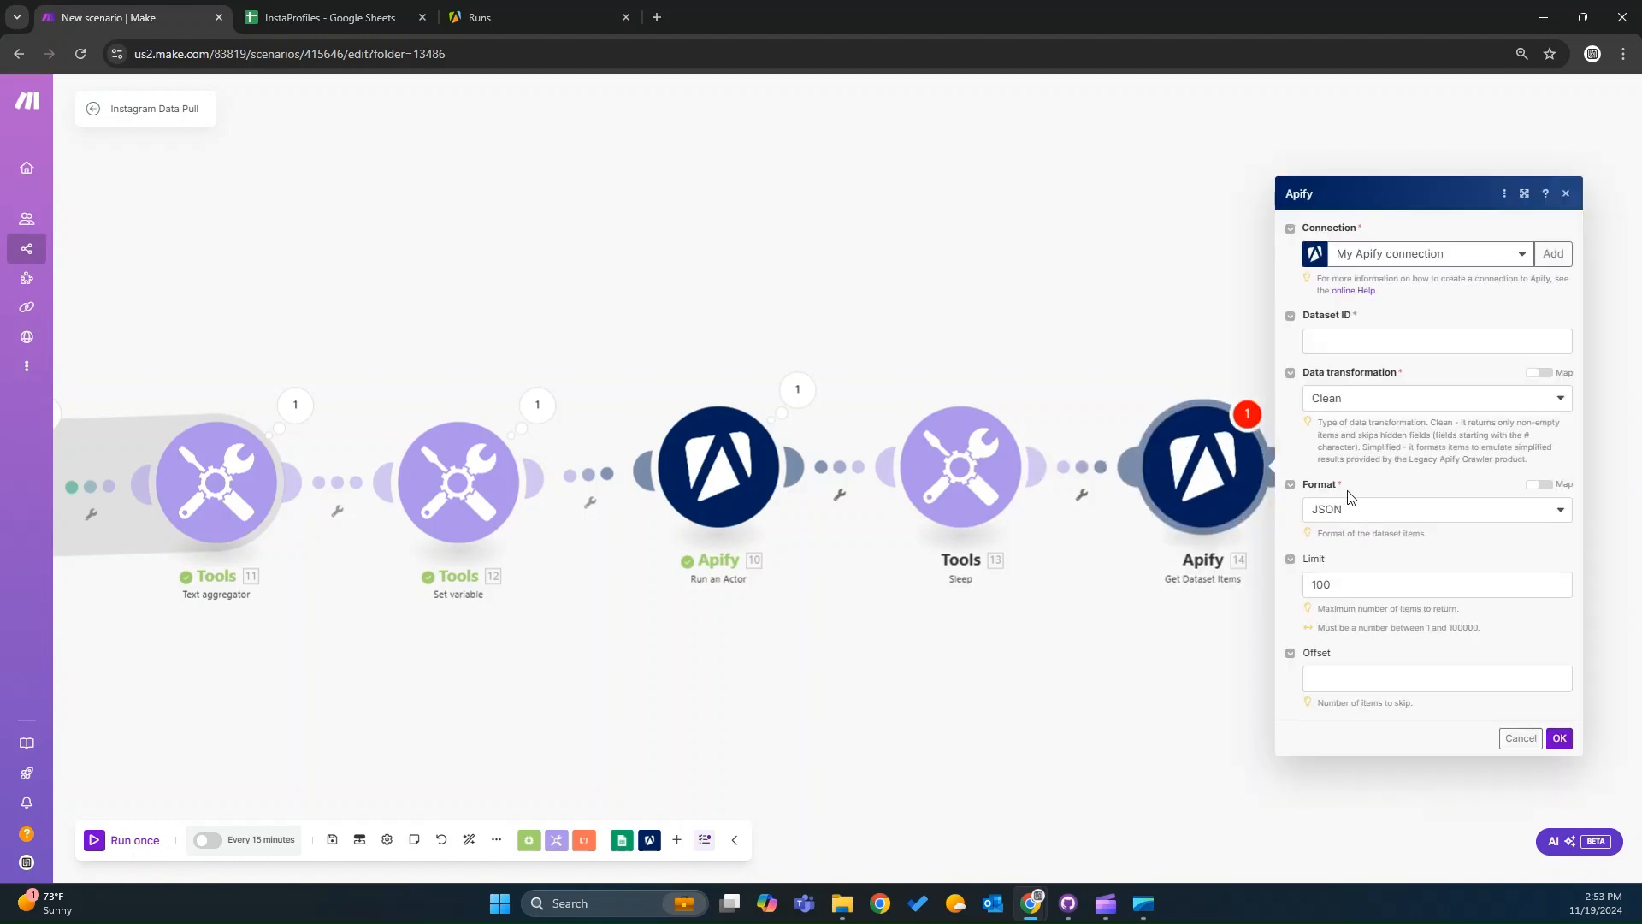
pyautogui.click(797, 389)
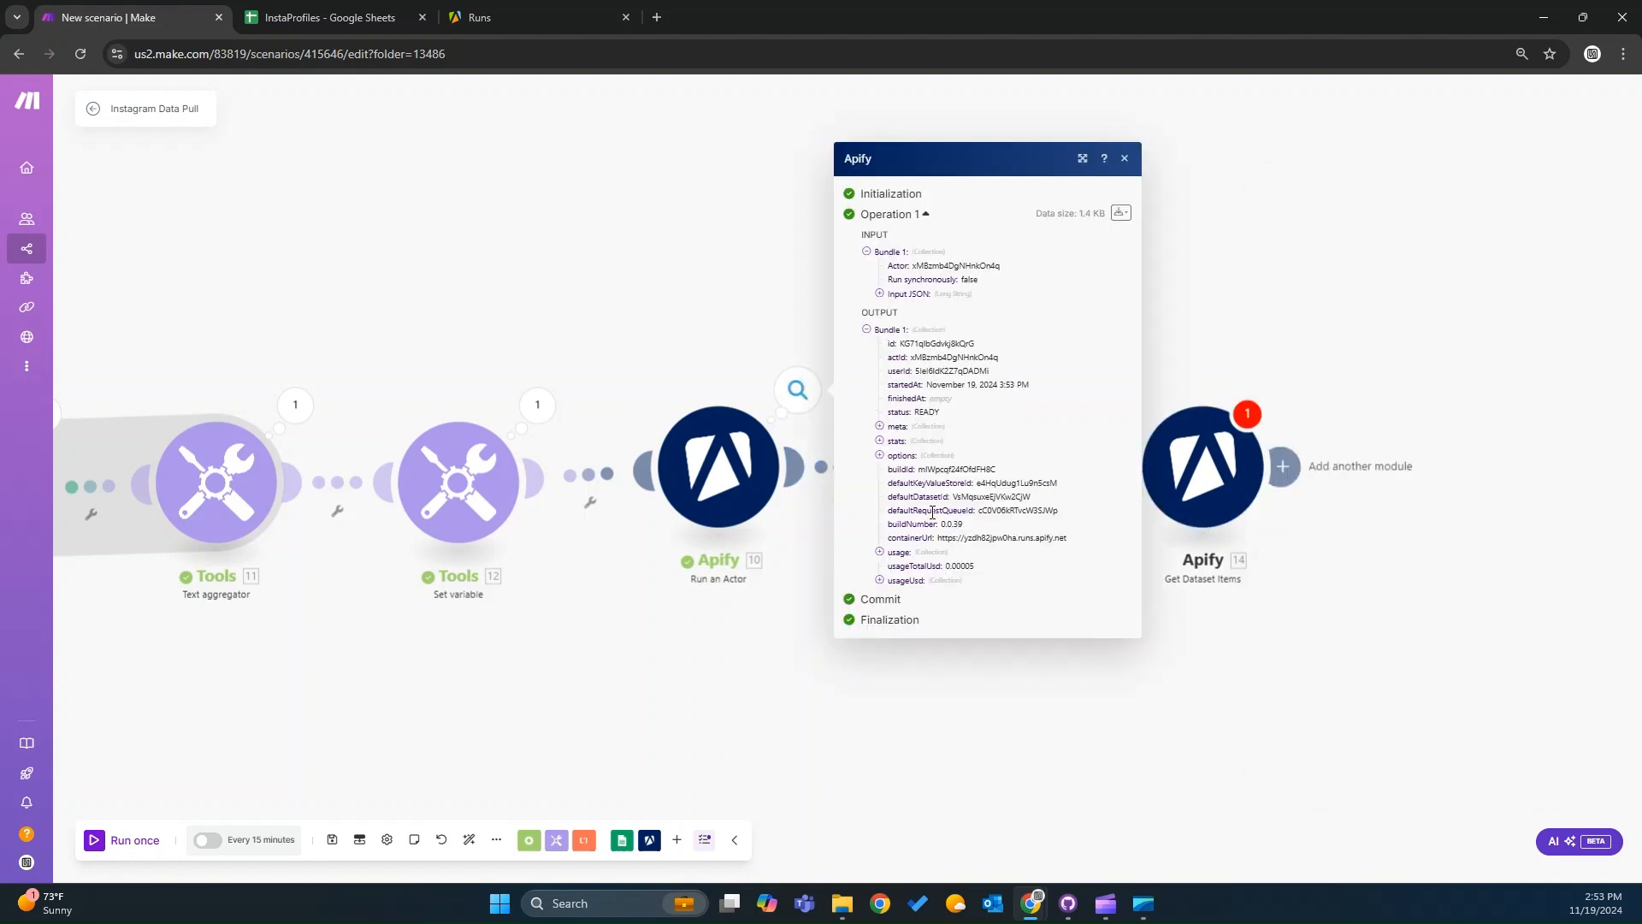
pyautogui.moveTo(956, 497); pyautogui.dragTo(1021, 497)
pyautogui.click(1232, 475)
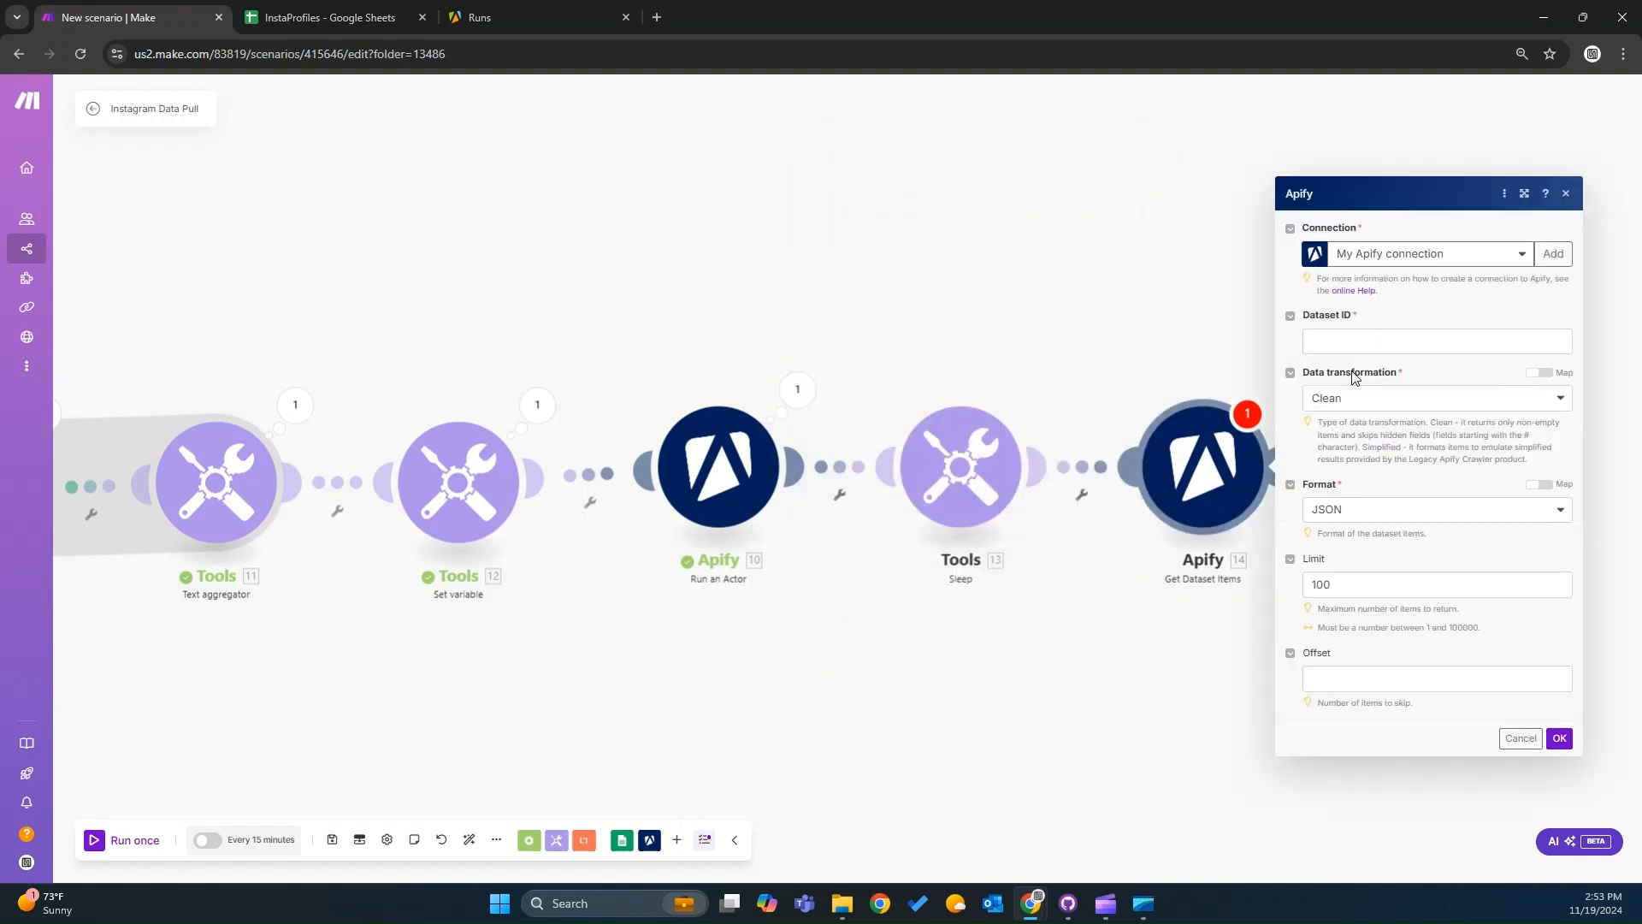
pyautogui.click(1349, 340)
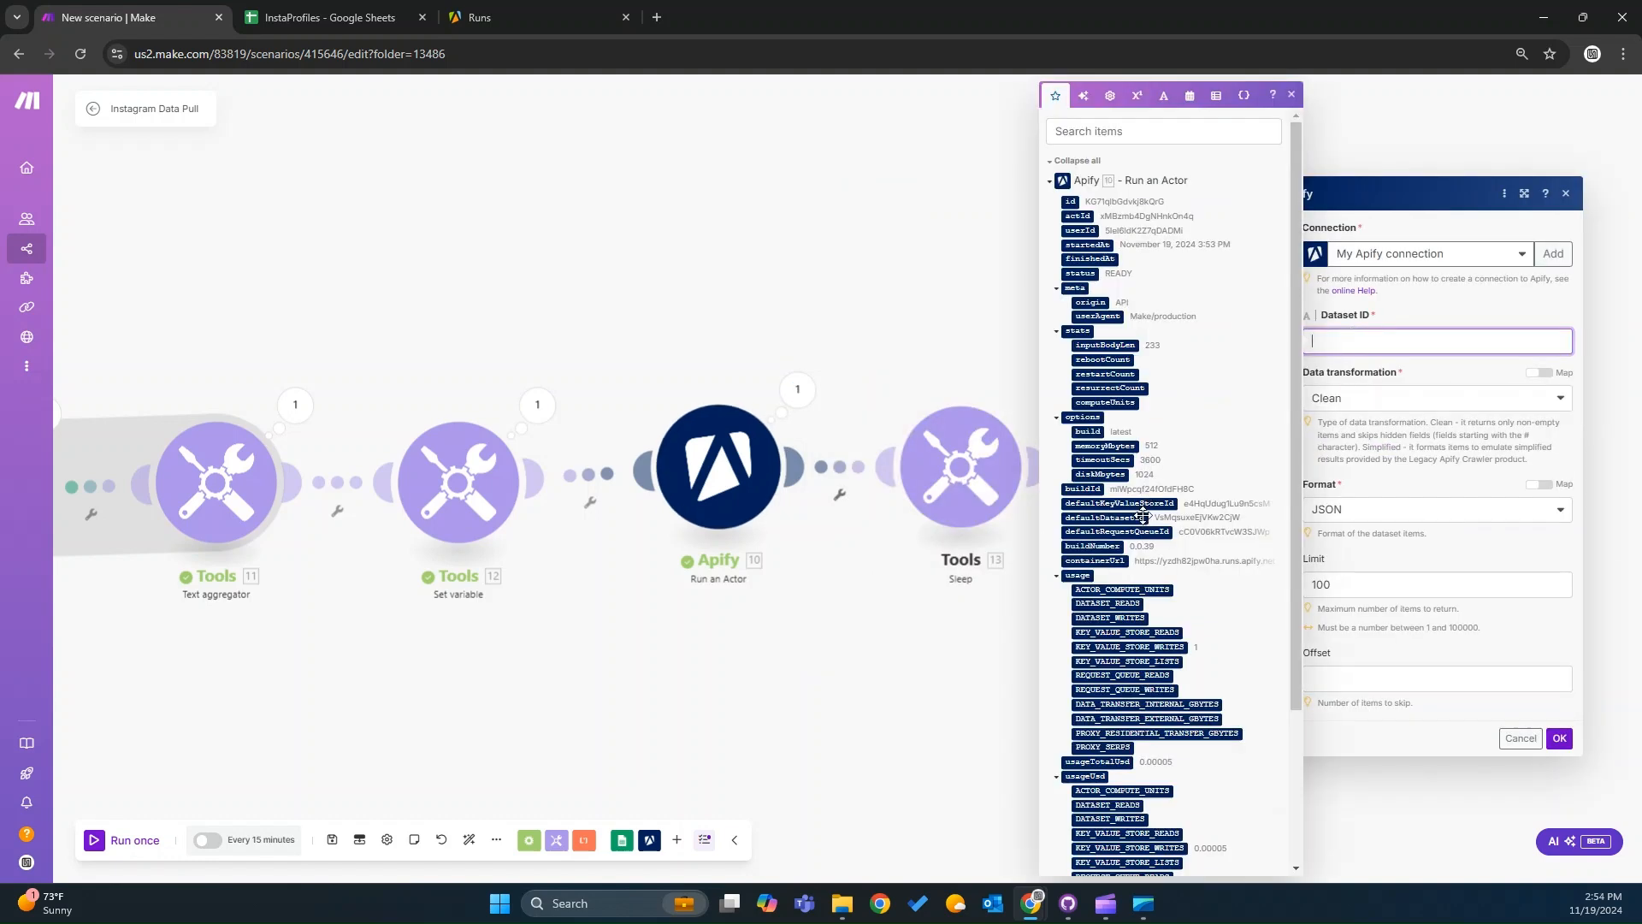
pyautogui.moveTo(1136, 517); pyautogui.dragTo(1387, 349)
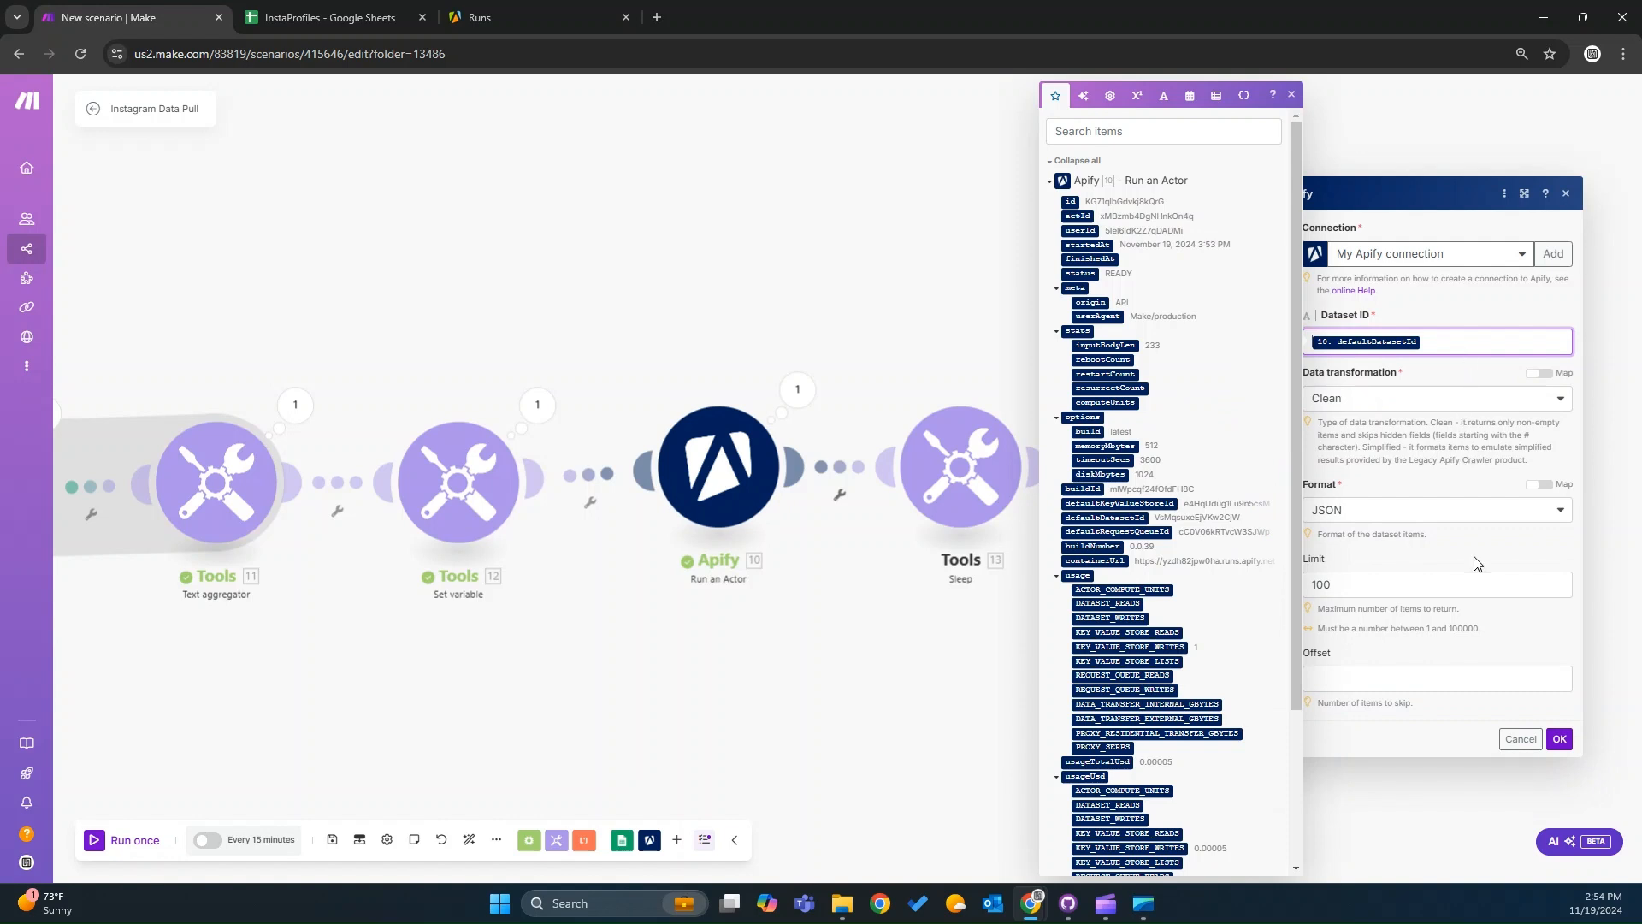
pyautogui.click(1559, 739)
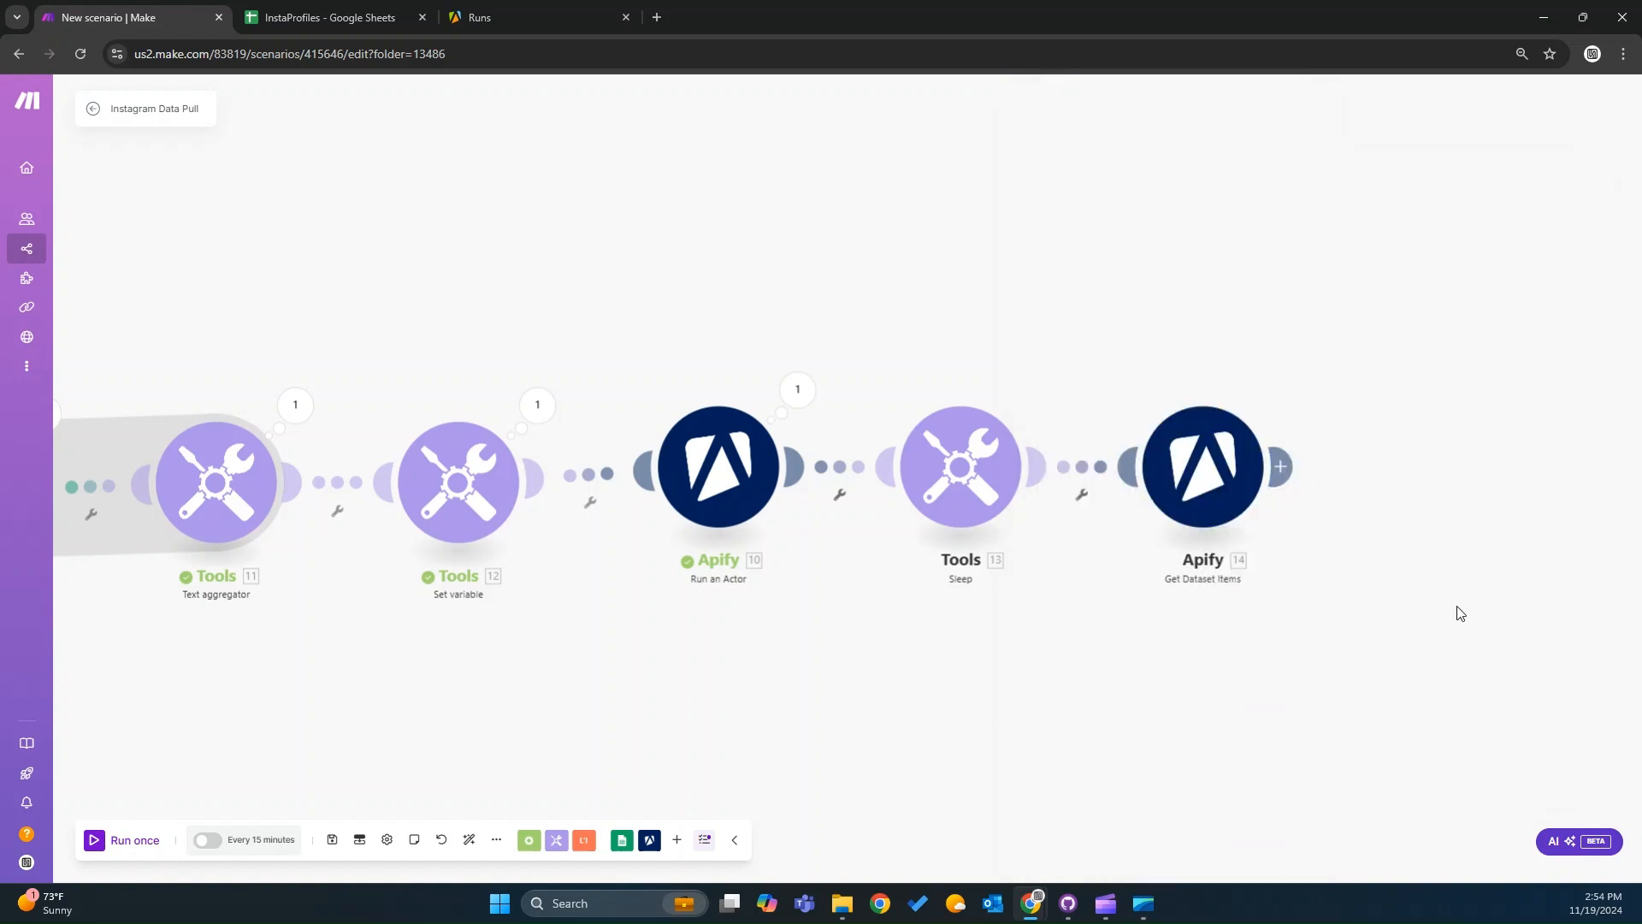
# Save the scenario.
pyautogui.moveTo(1454, 612); pyautogui.dragTo(1271, 623)
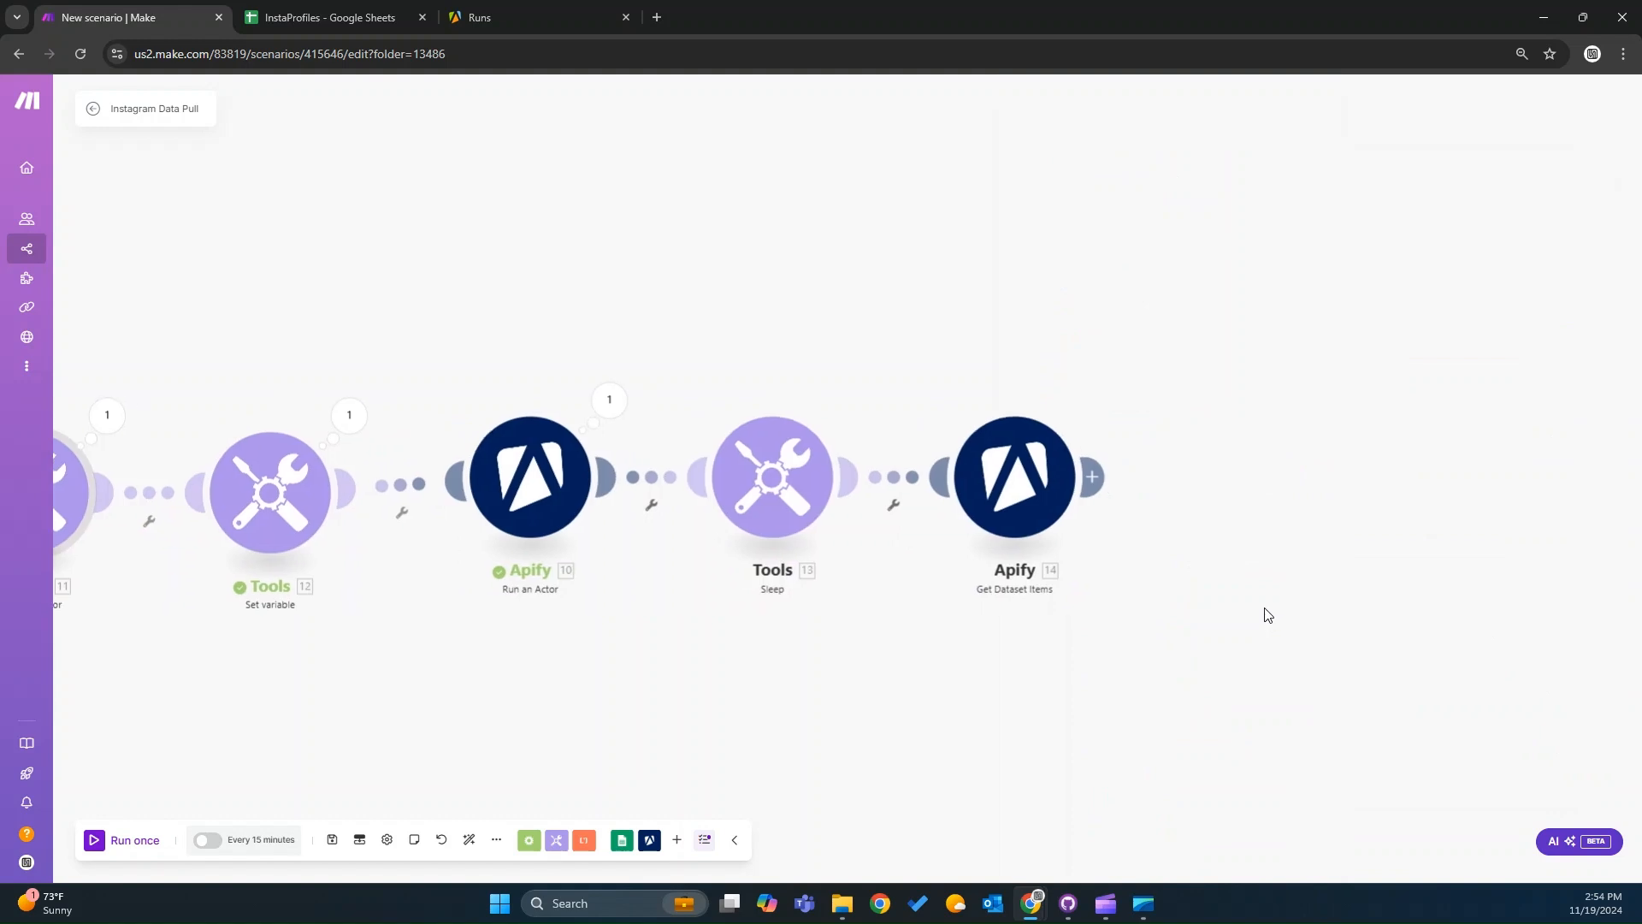
pyautogui.click(333, 841)
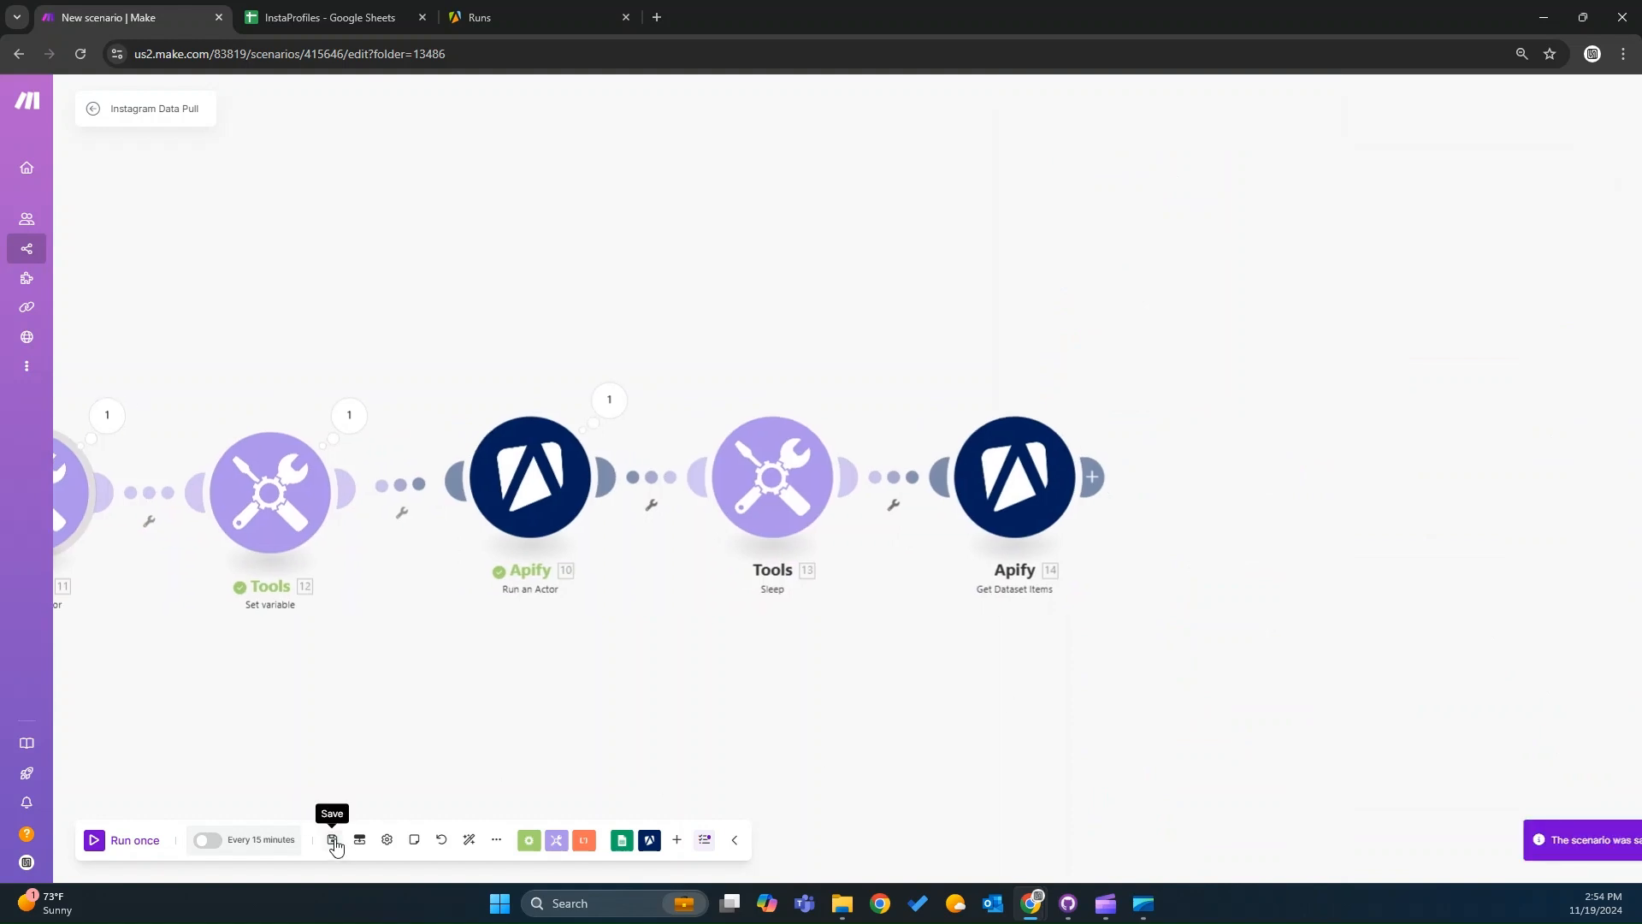
pyautogui.click(334, 842)
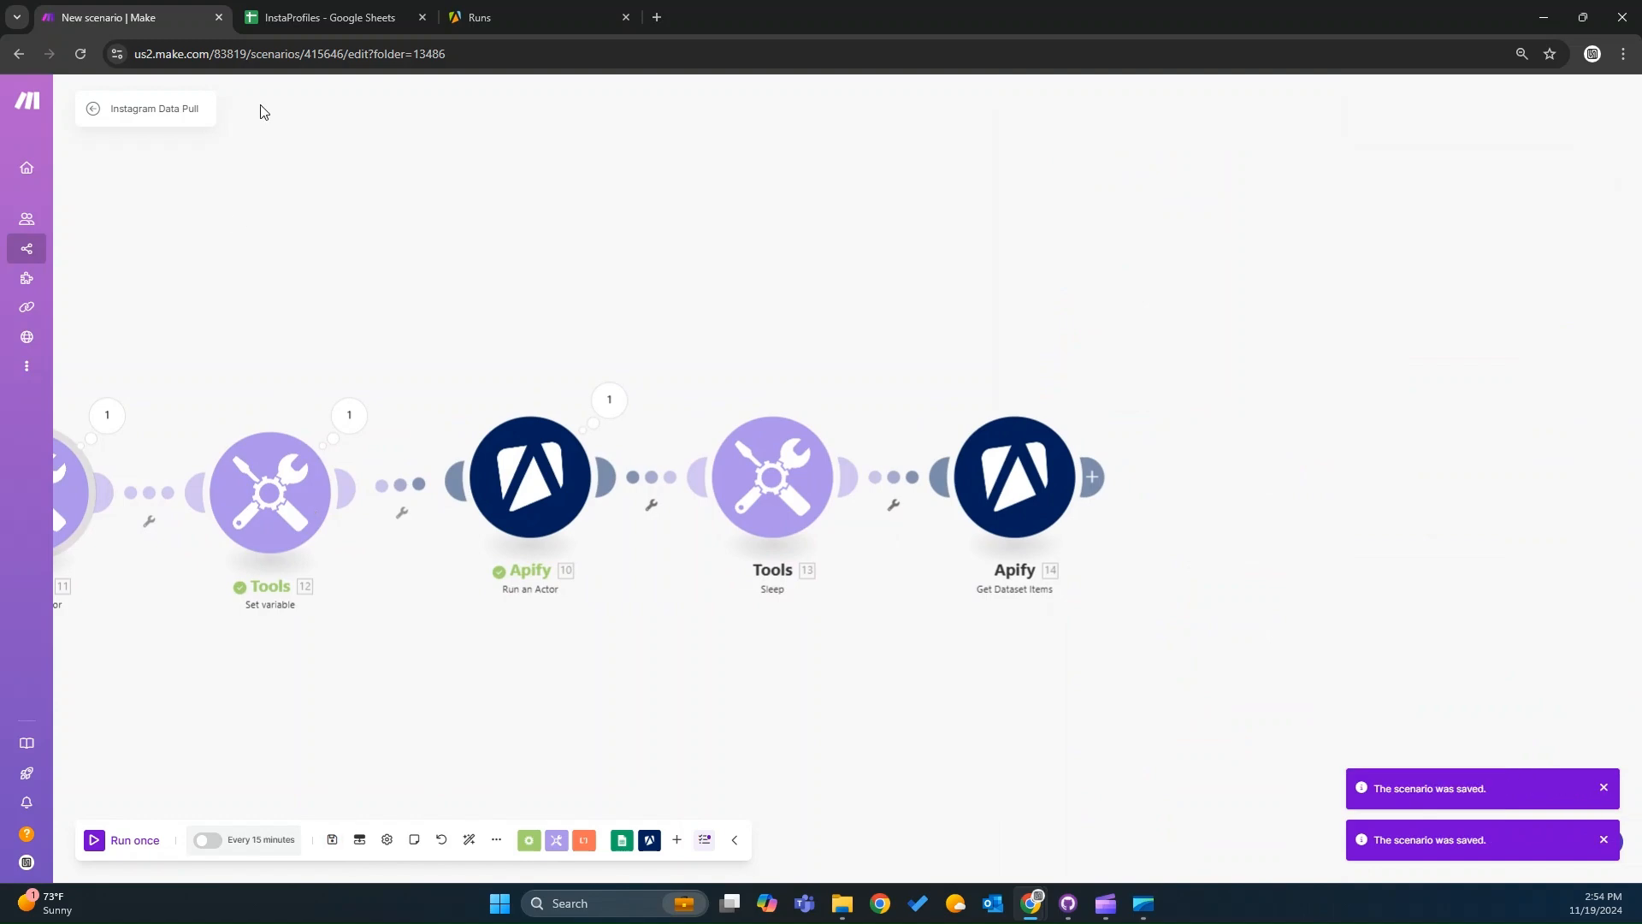
# Open the newest actor run in the Apify console and read through its log.
pyautogui.click(505, 15)
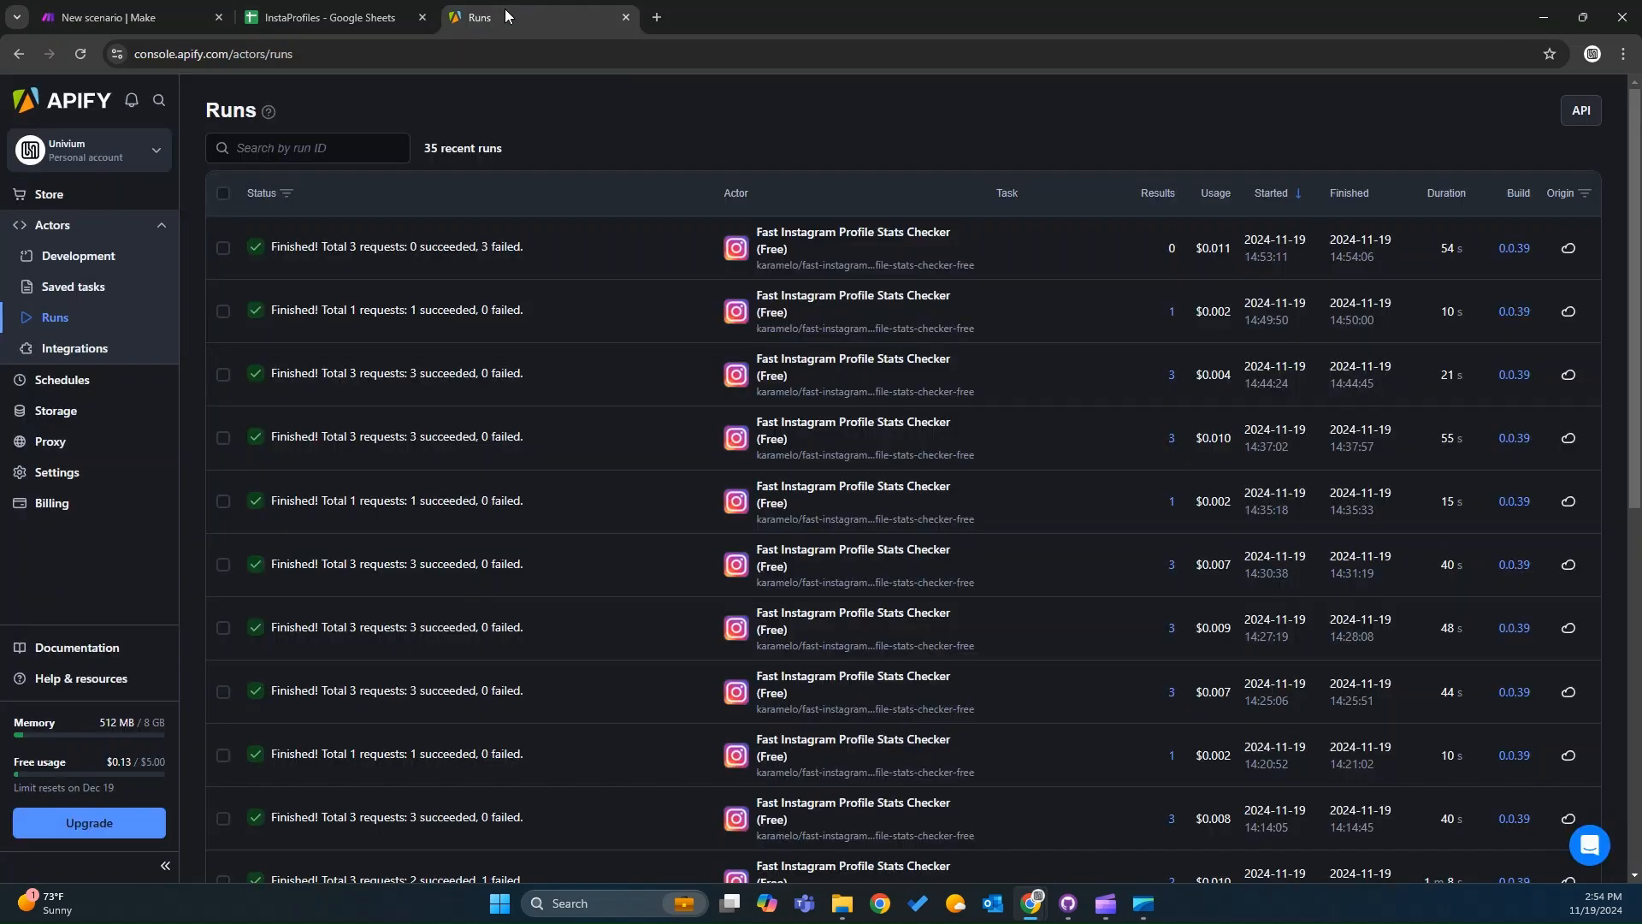
pyautogui.click(405, 271)
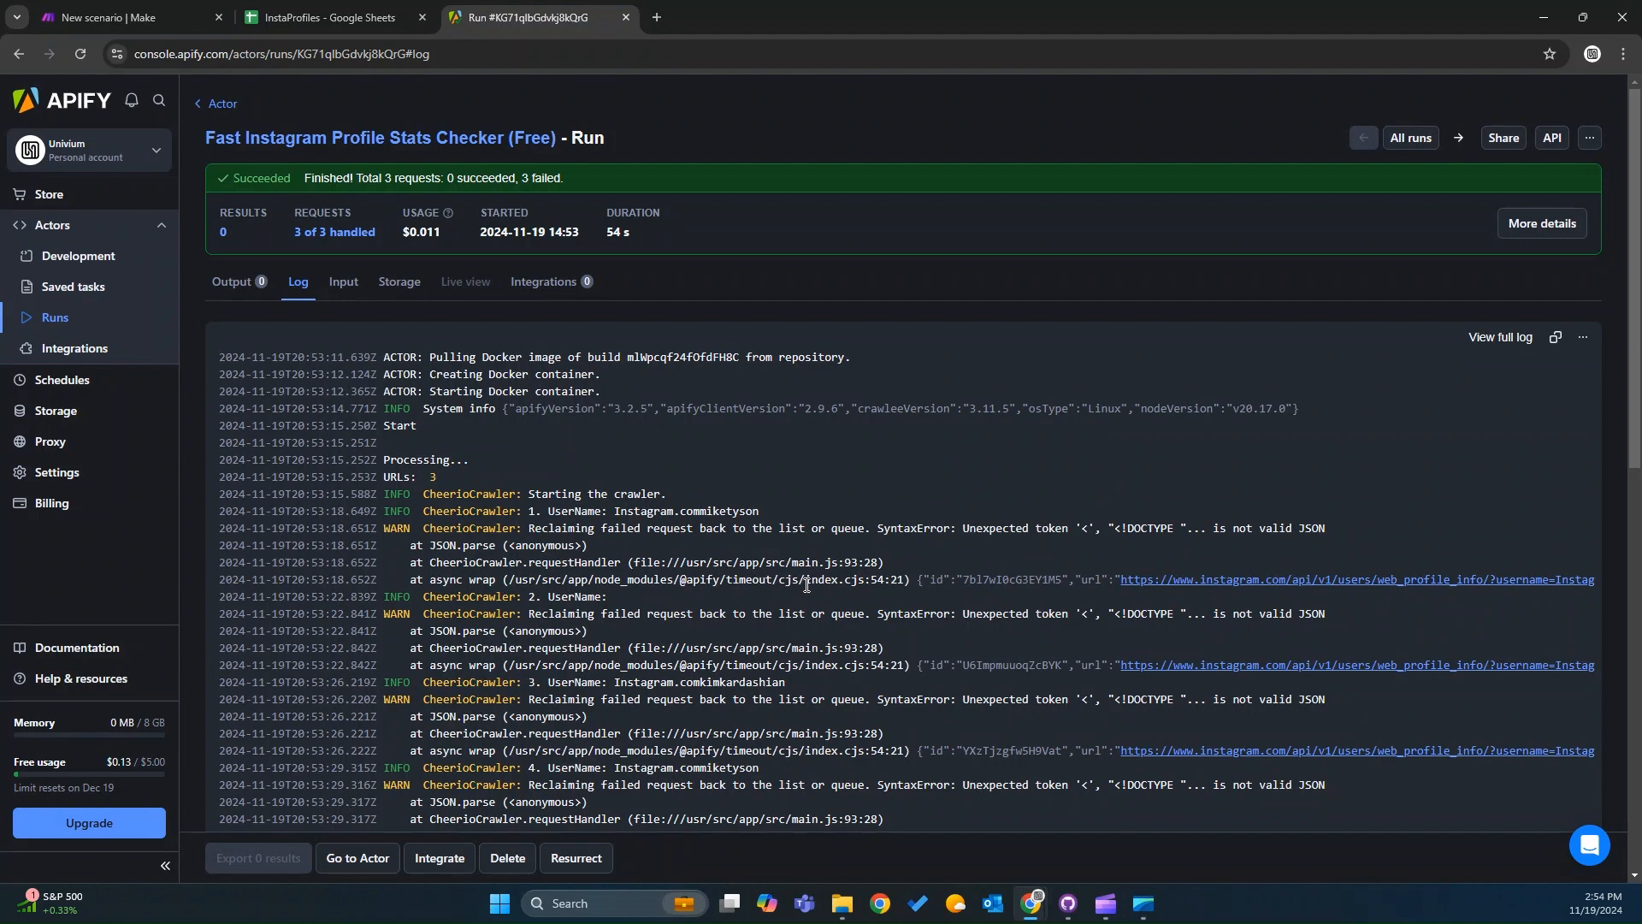
pyautogui.scroll(-8, 807, 585)
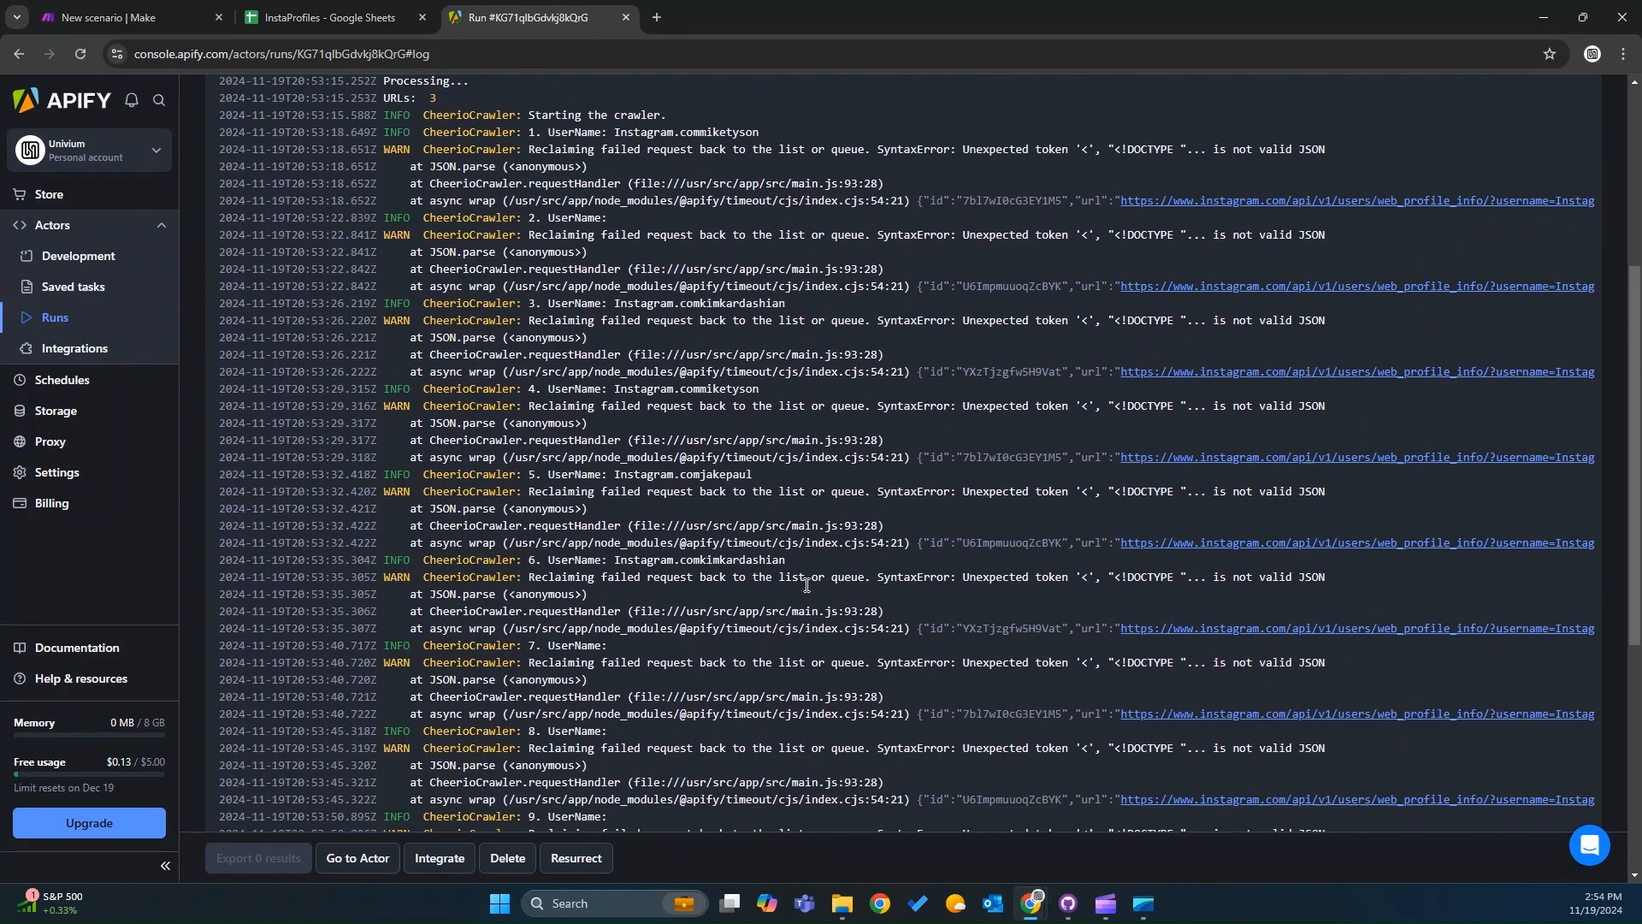
pyautogui.scroll(-2, 806, 585)
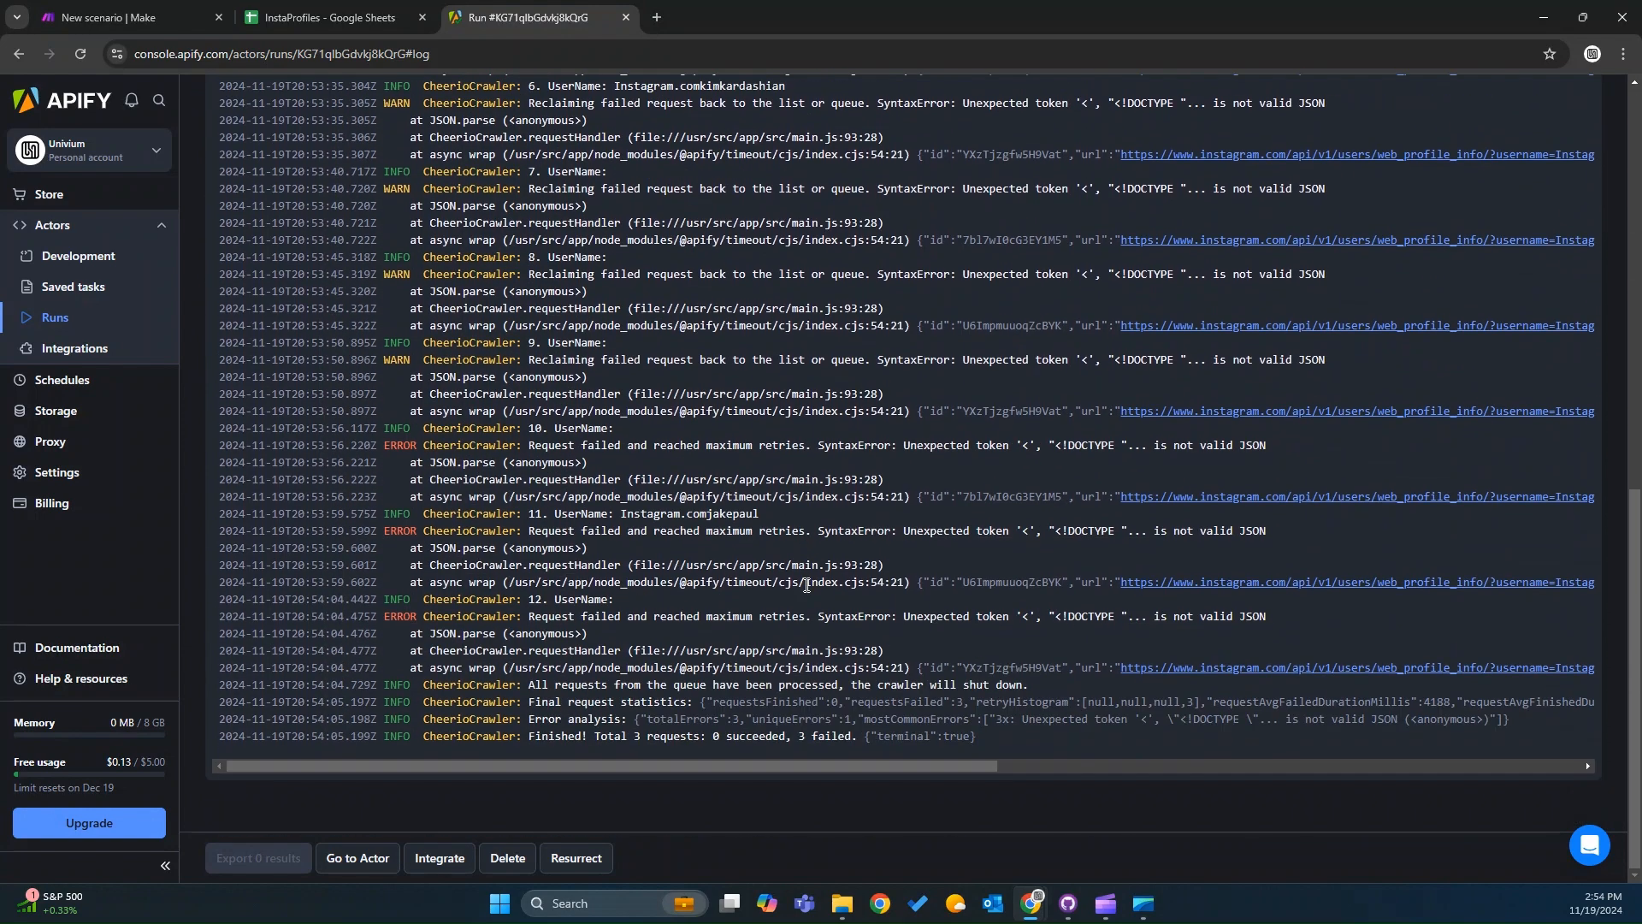
pyautogui.scroll(10, 806, 585)
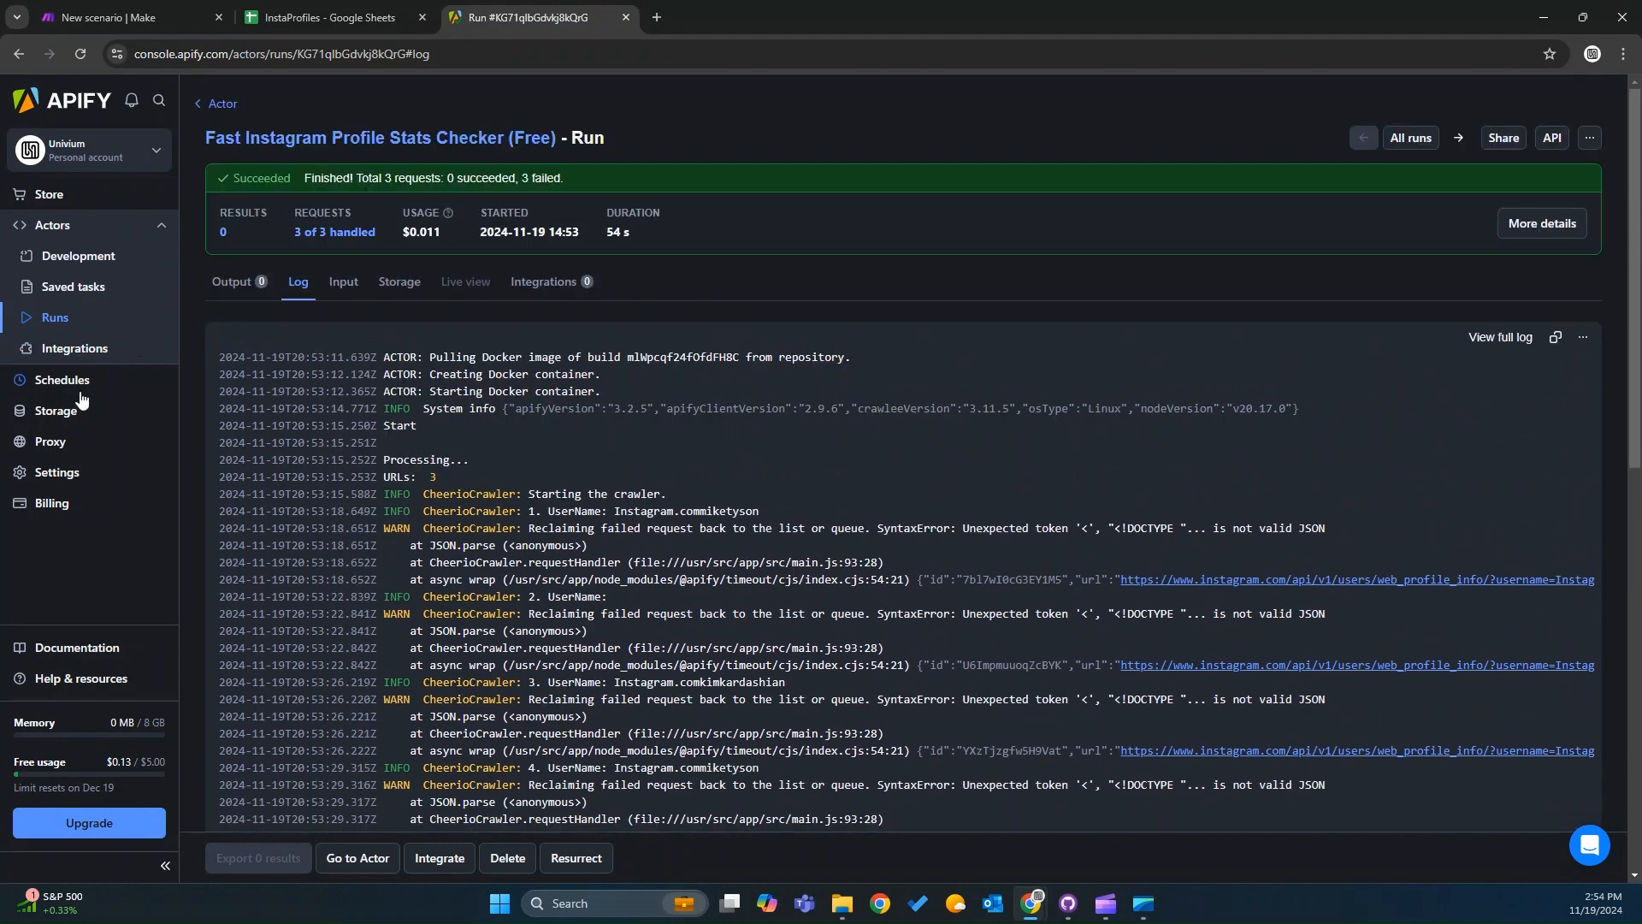
# Open the Fast Instagram Profile Stats Checker actor's Information page and review its example inputs and output.
pyautogui.click(82, 265)
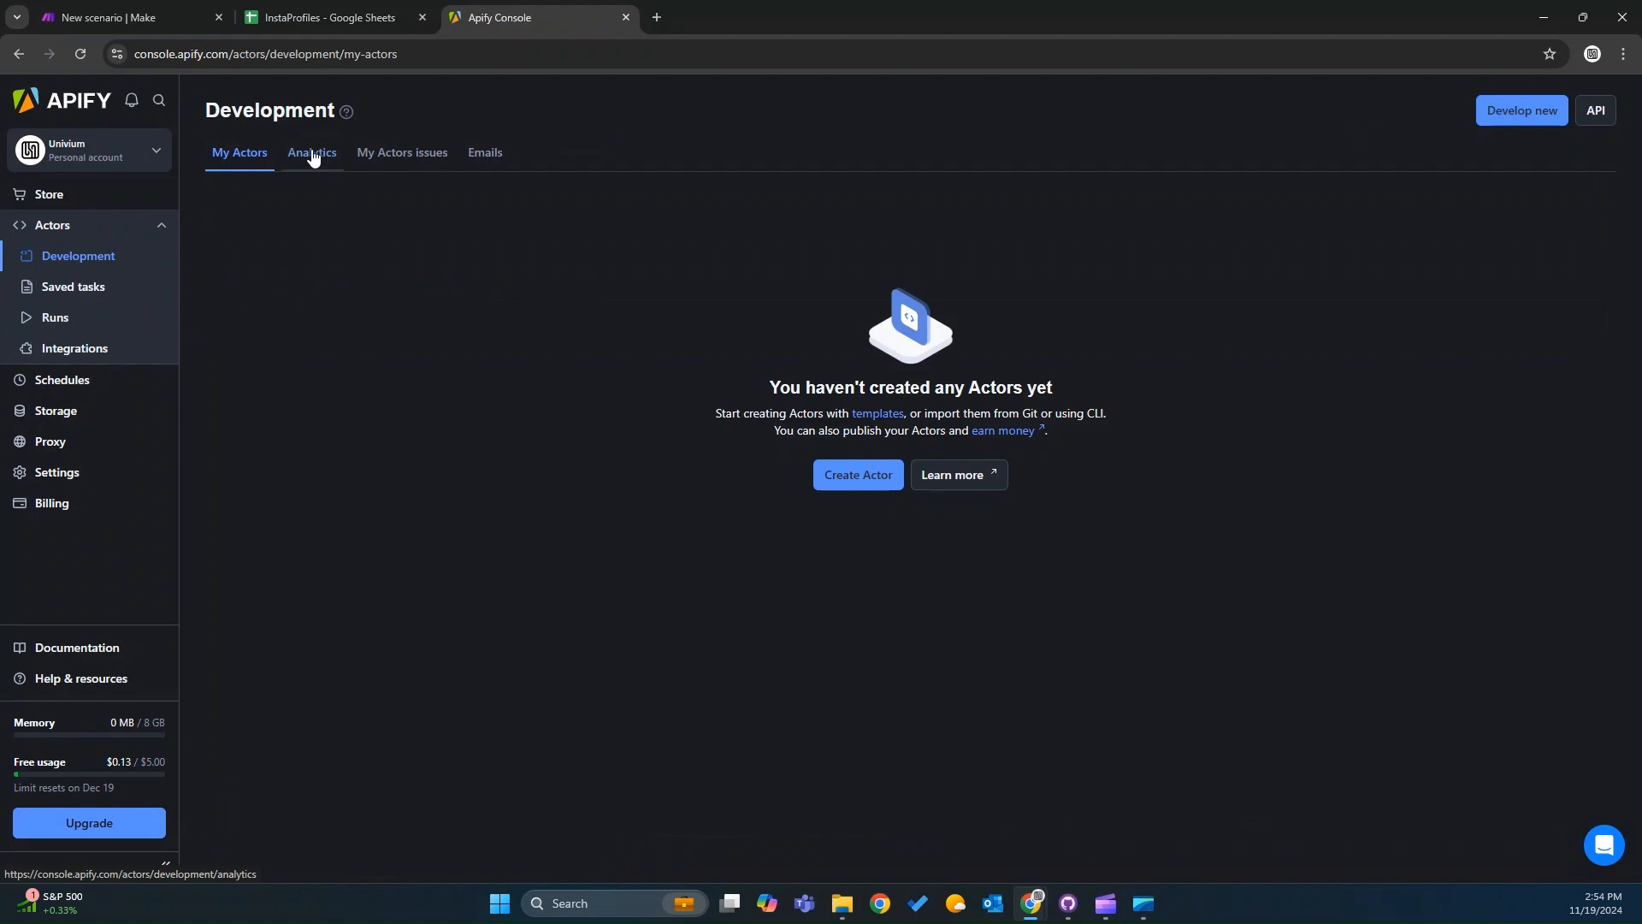
pyautogui.click(147, 228)
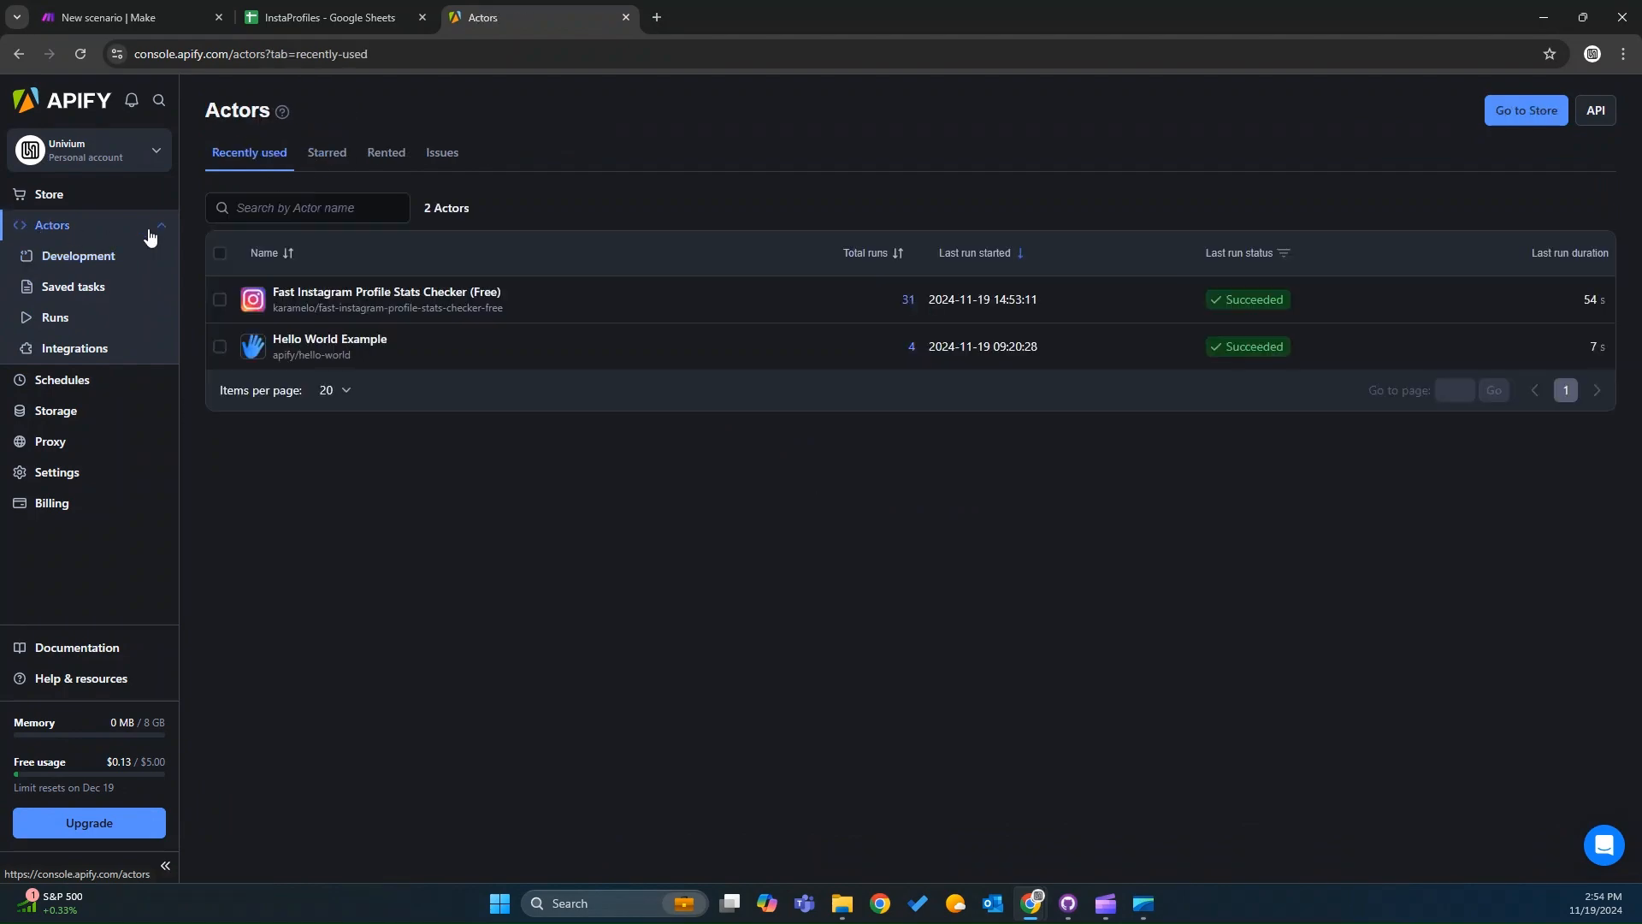
pyautogui.click(330, 294)
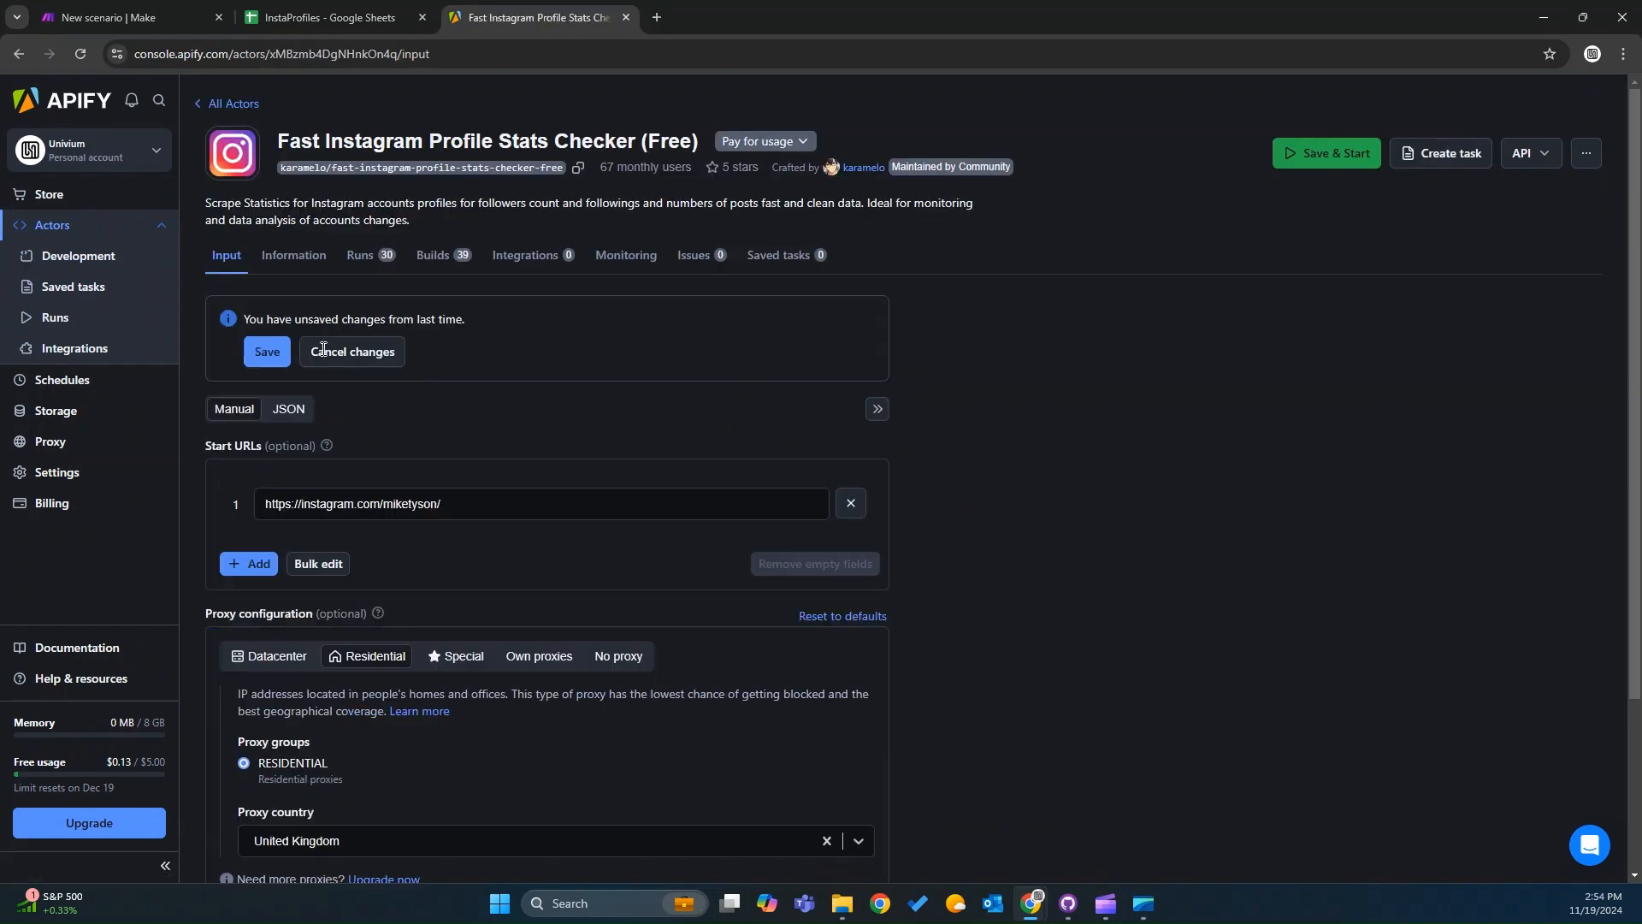
pyautogui.click(305, 379)
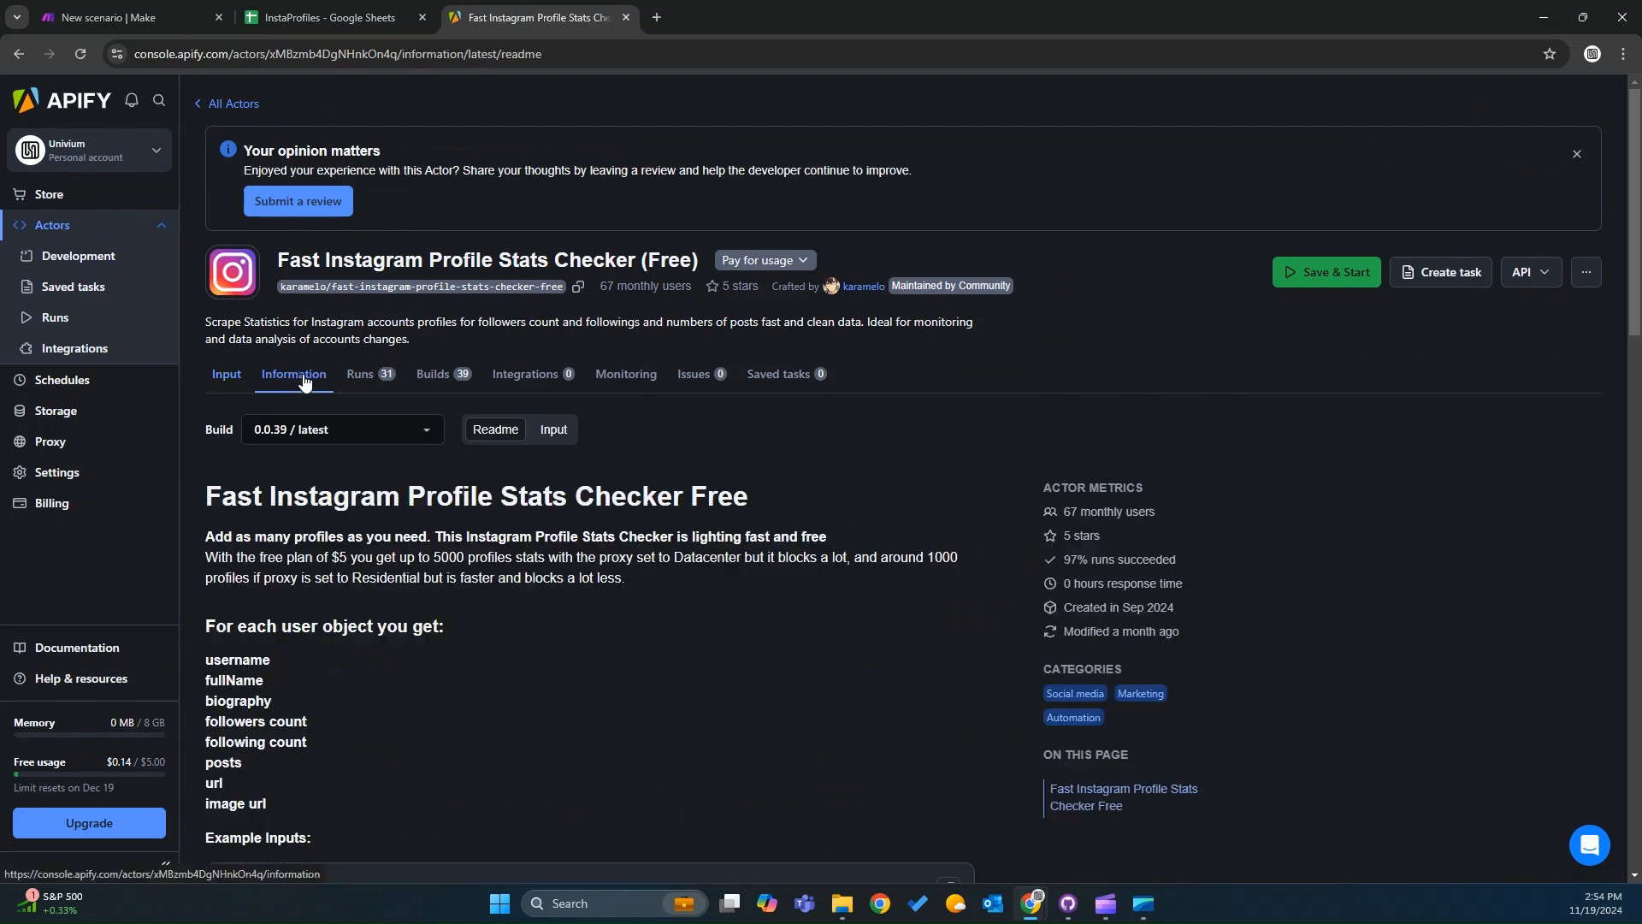
pyautogui.scroll(-8, 394, 624)
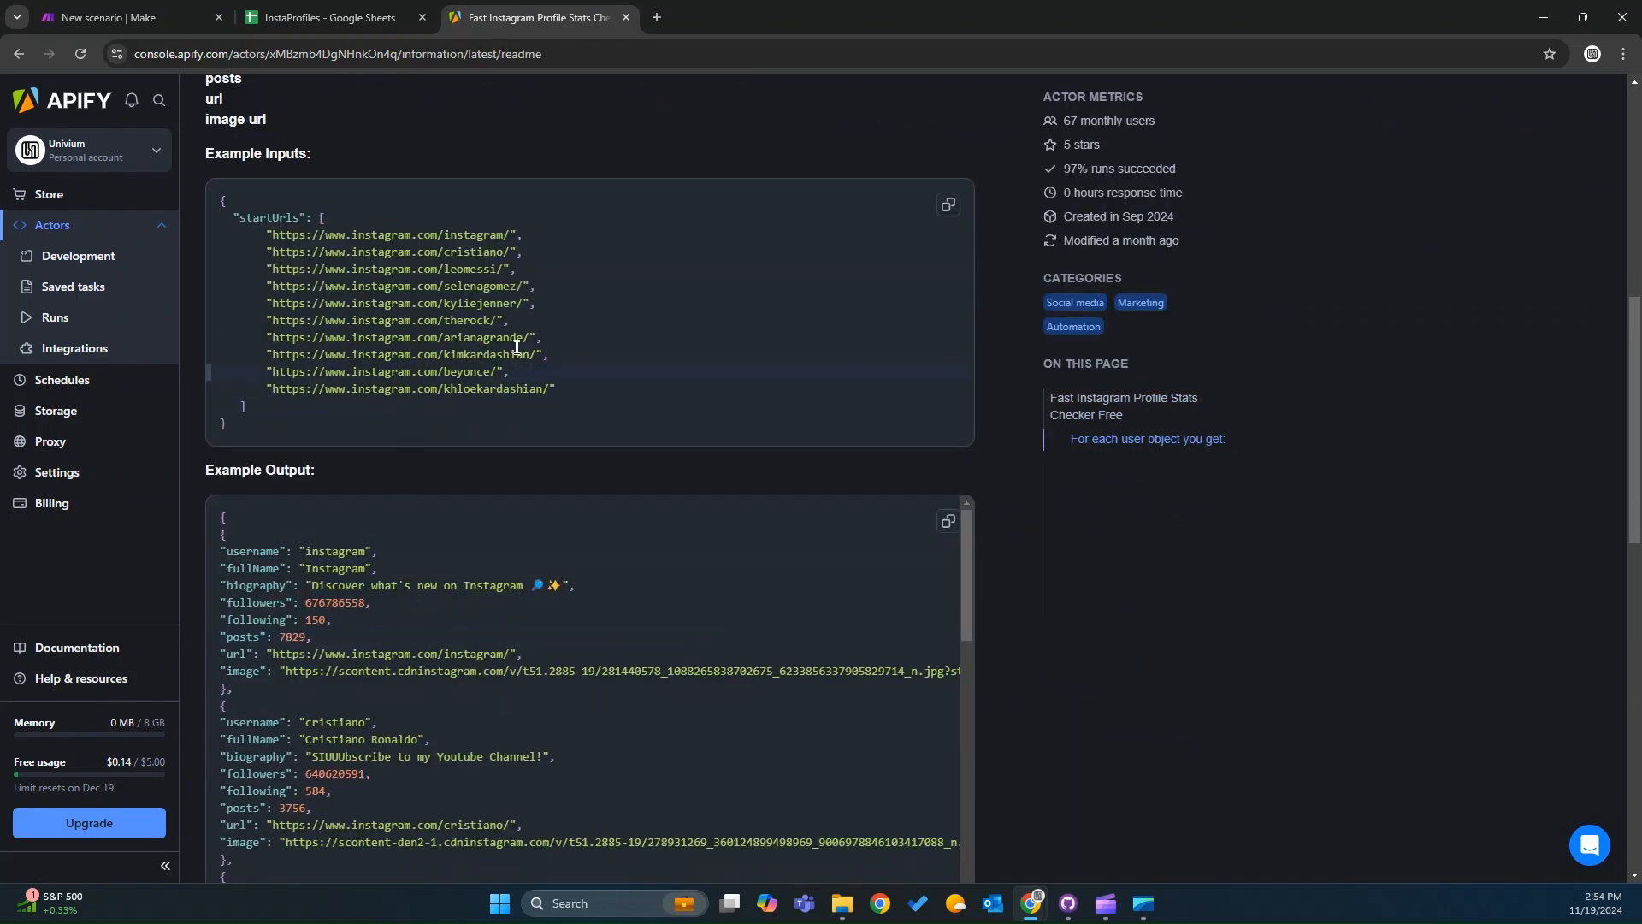
# Glance at the InstaProfiles sheet, then inspect the Set variable module's URLs value formula.
pyautogui.click(341, 21)
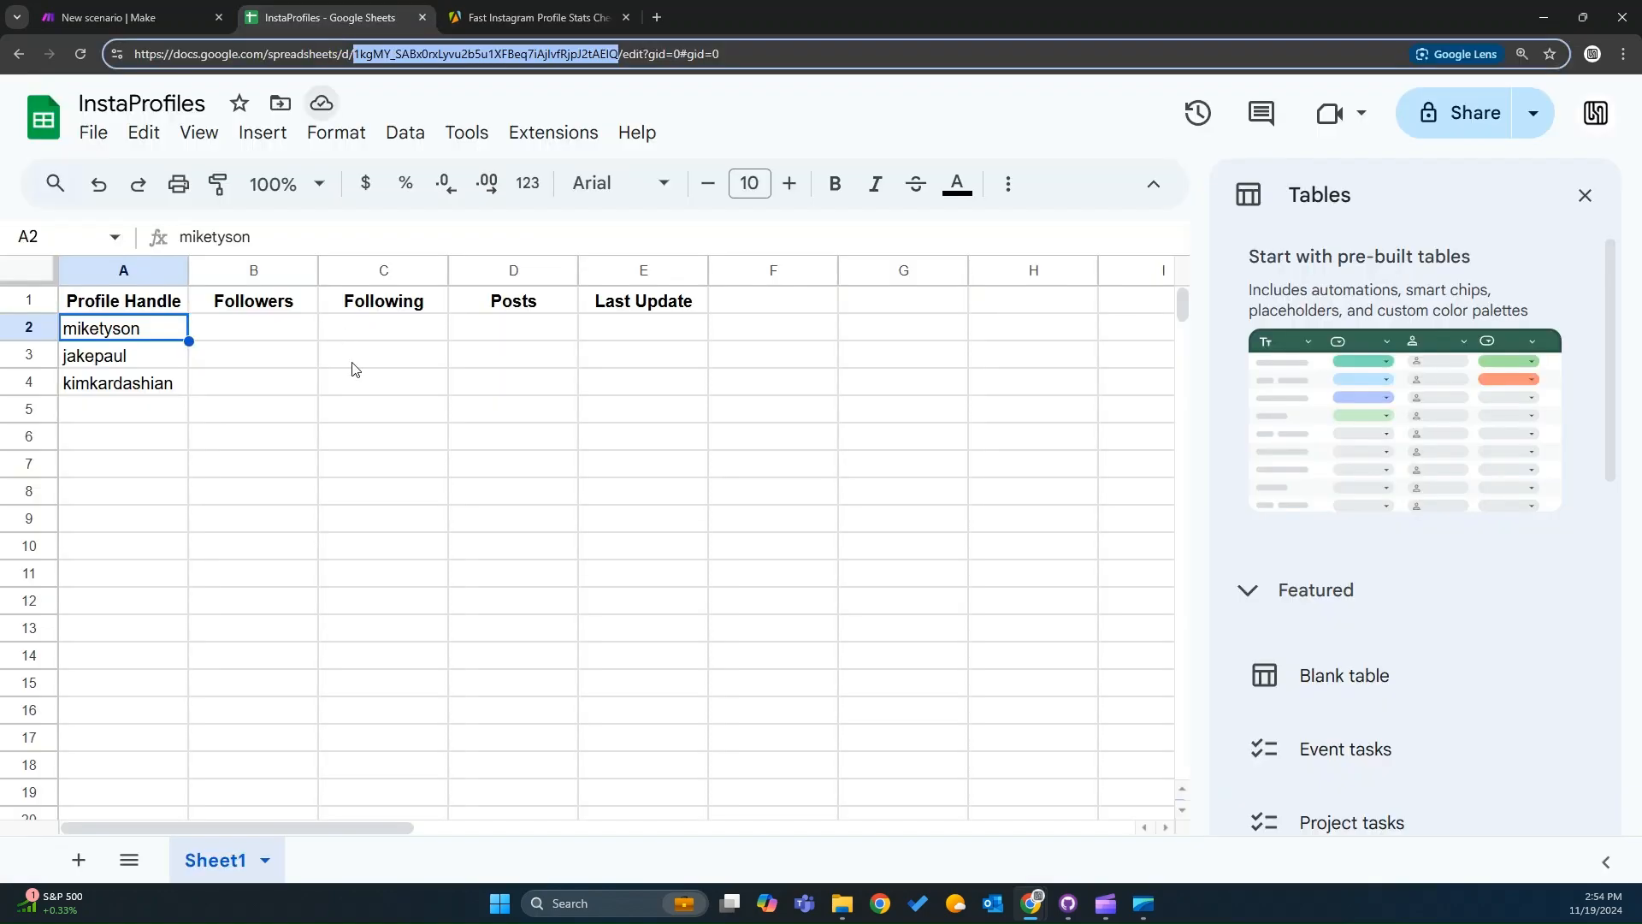
pyautogui.click(117, 17)
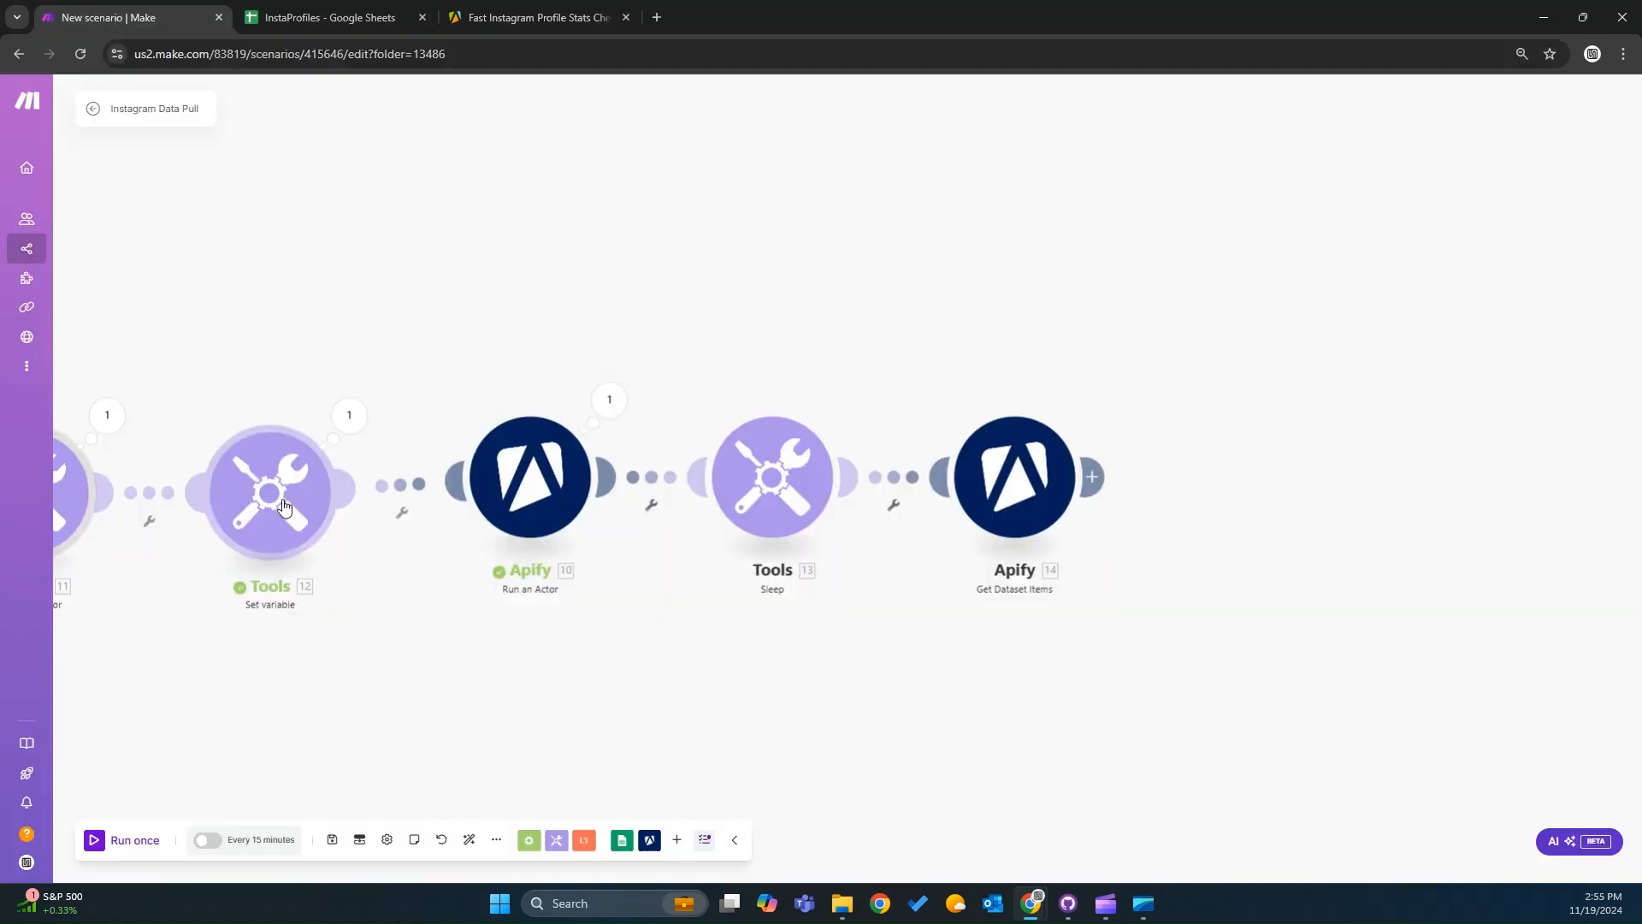
pyautogui.click(284, 506)
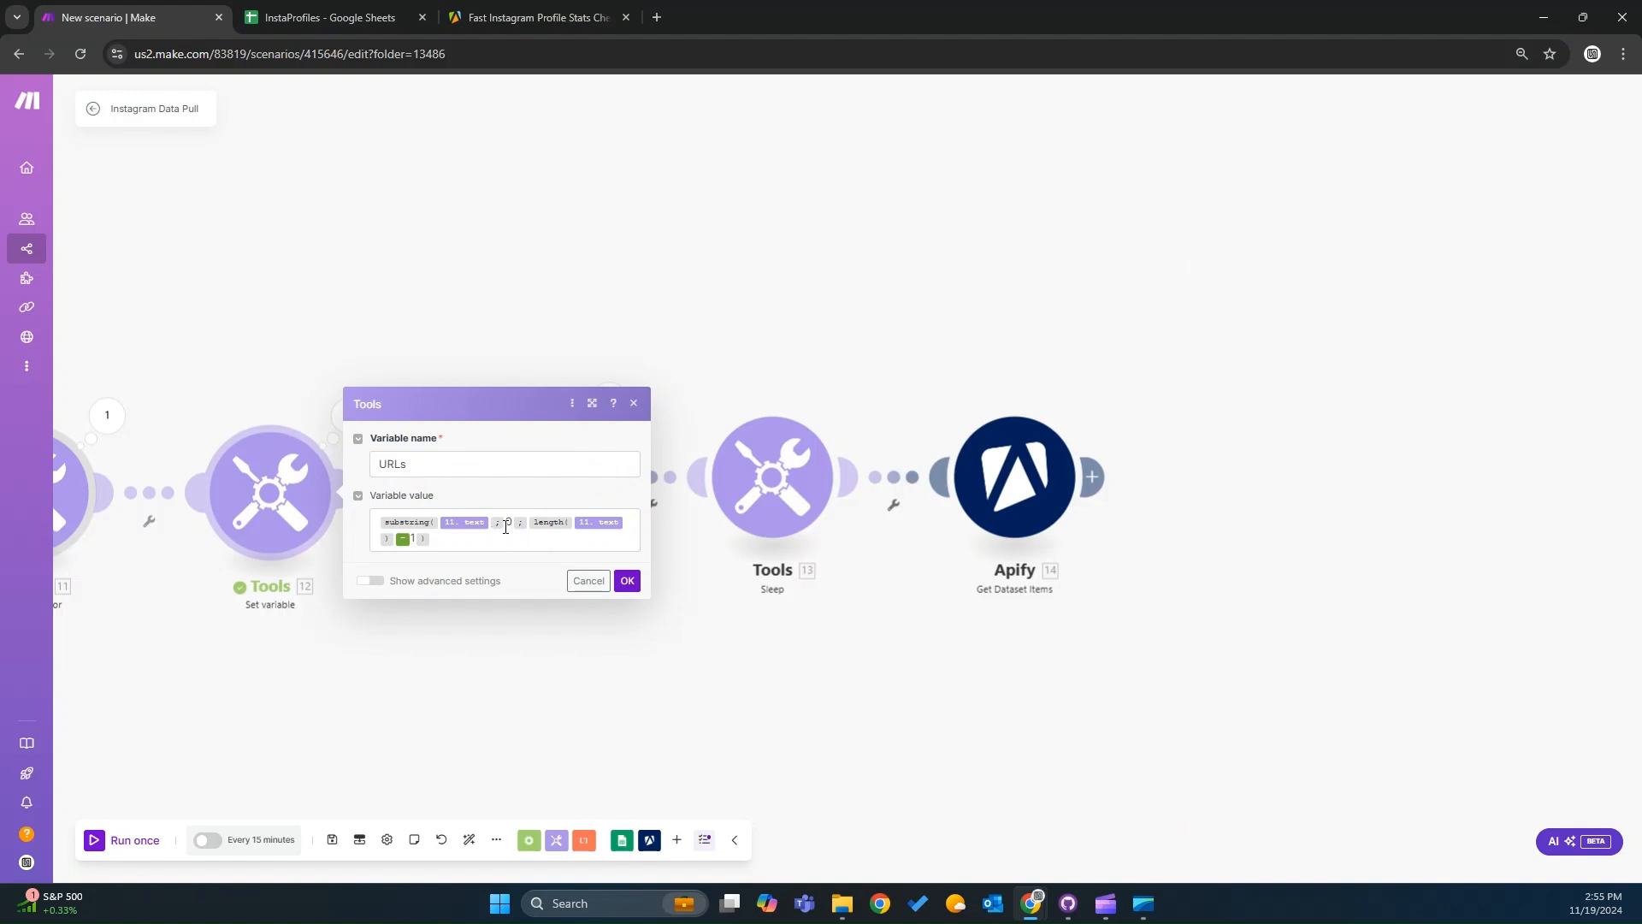
pyautogui.click(520, 531)
pyautogui.click(626, 581)
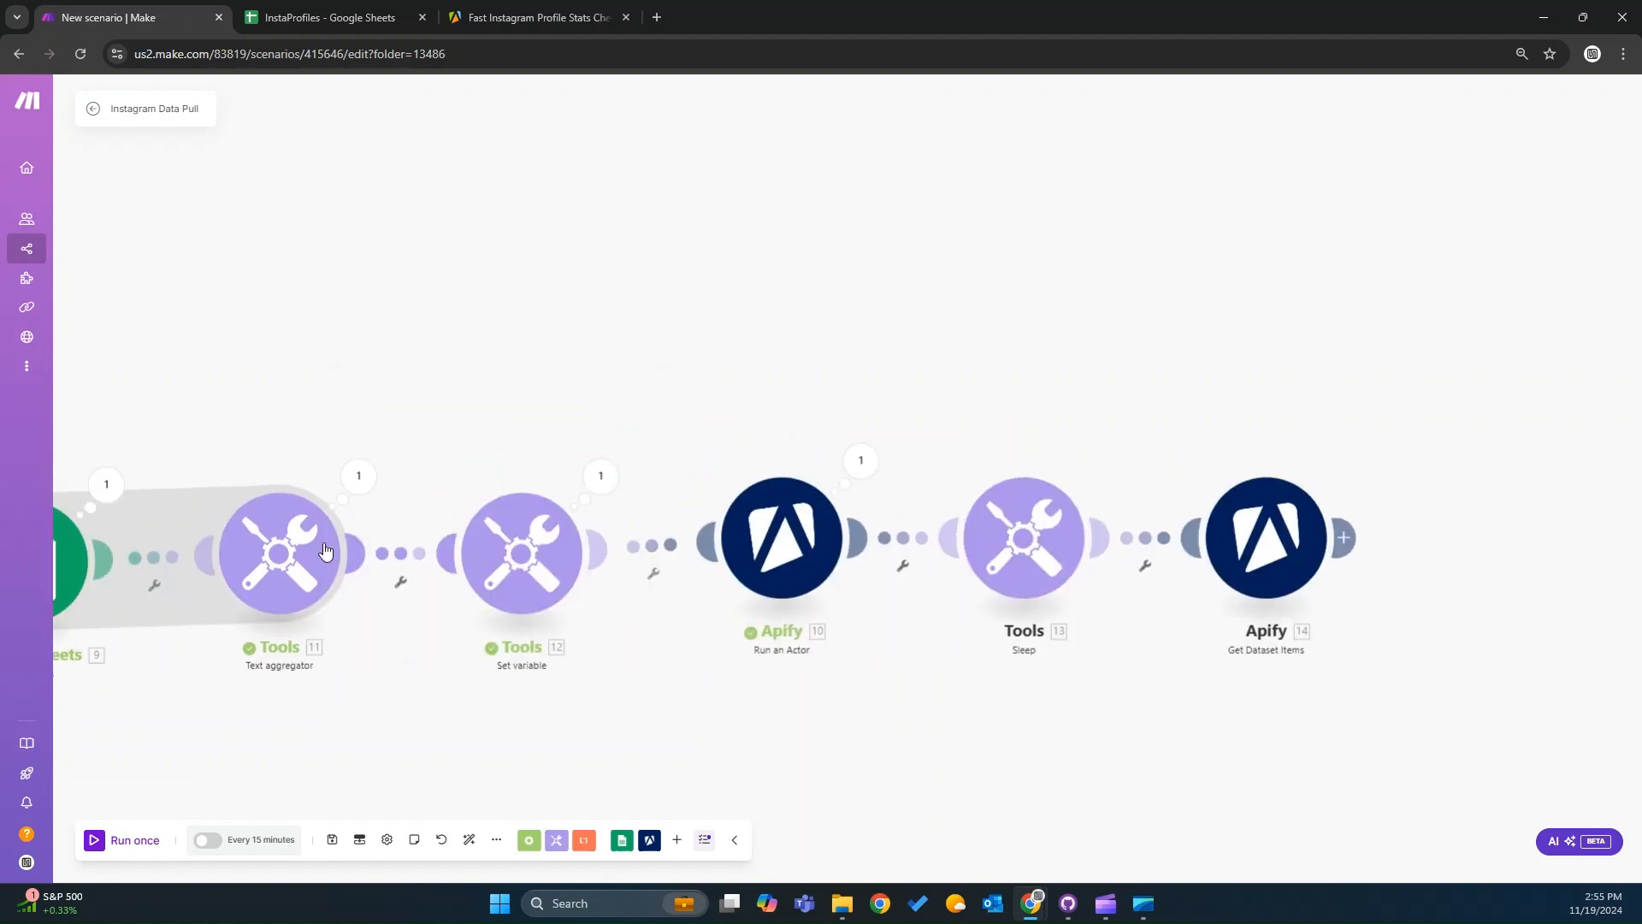
# Inspect the Text aggregator's URL text and the Run an Actor module's Input JSON with startUrls.
pyautogui.click(324, 548)
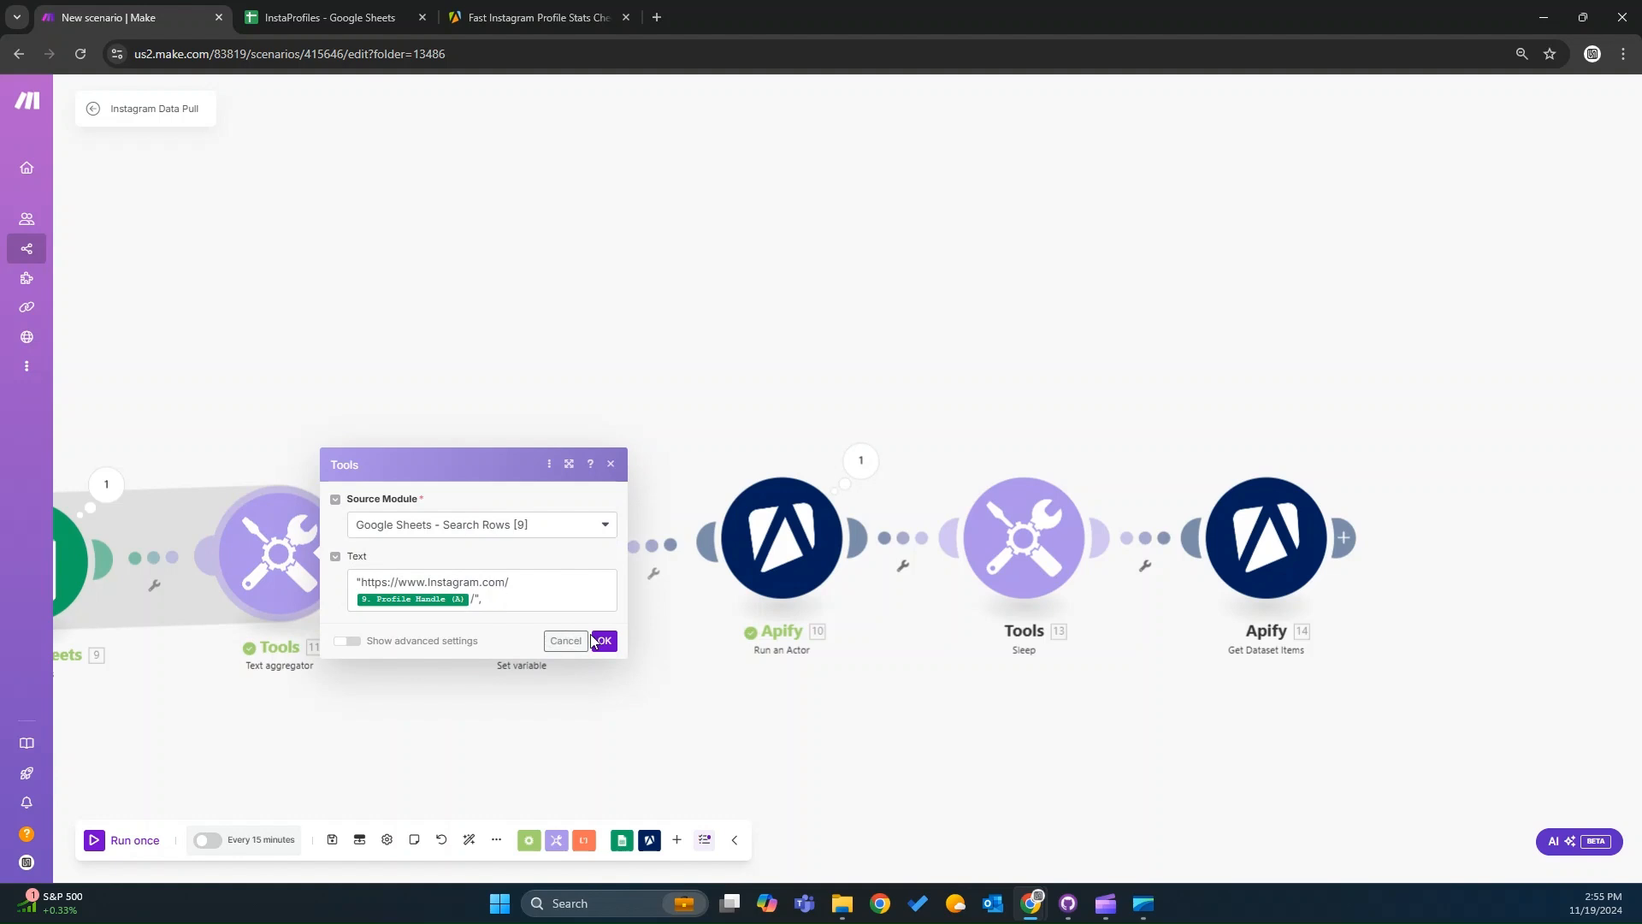
pyautogui.click(431, 580)
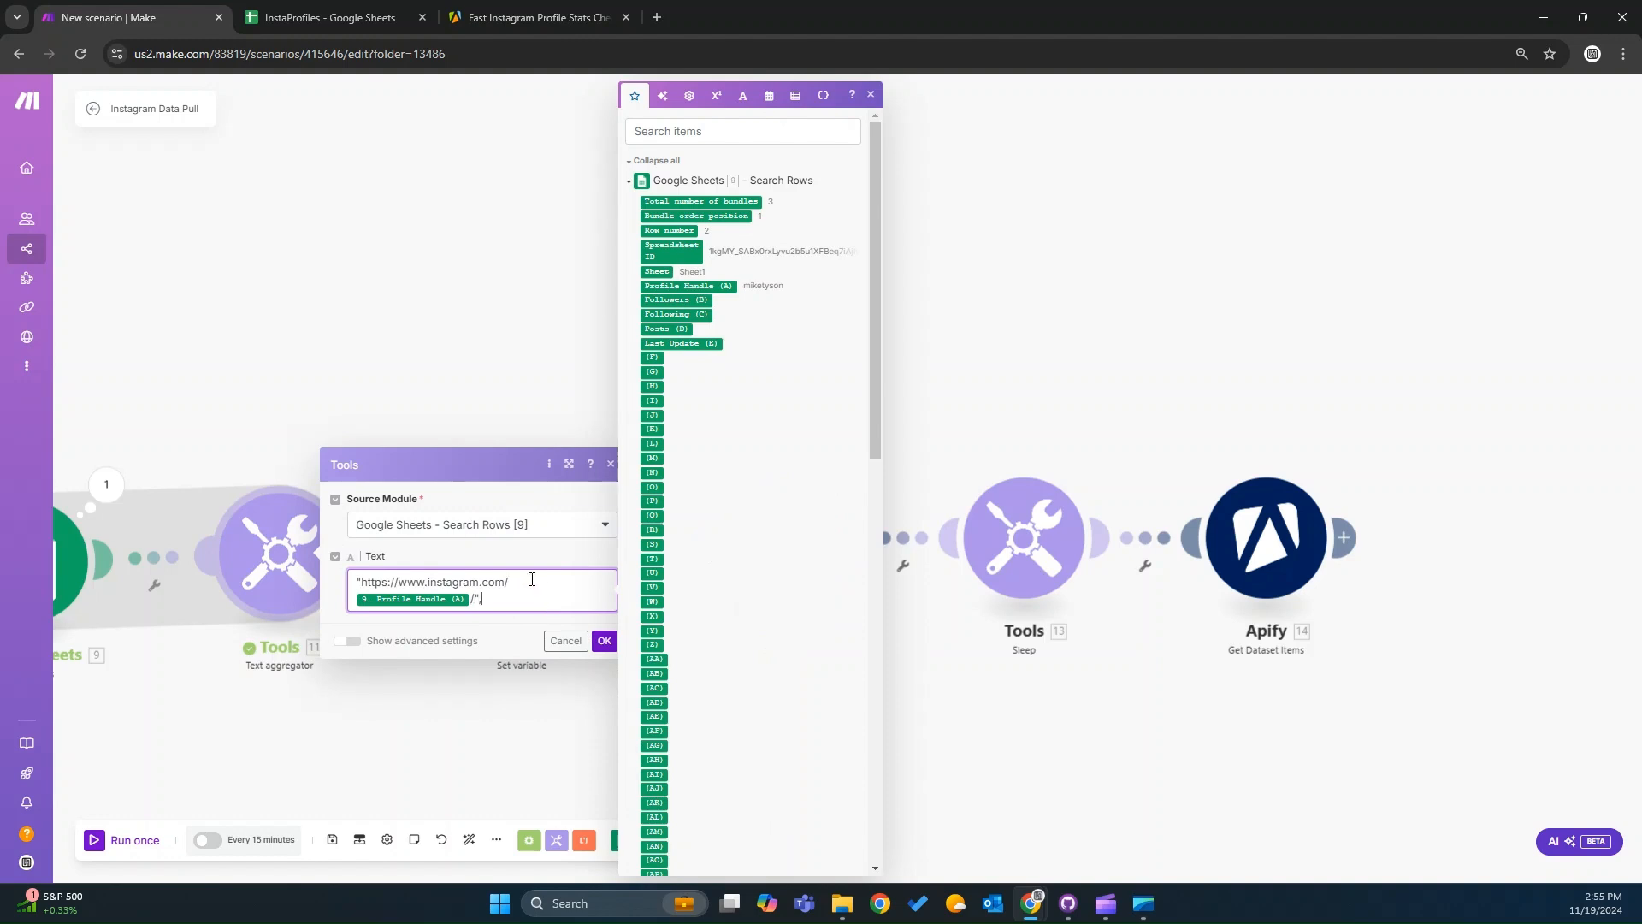
pyautogui.click(604, 640)
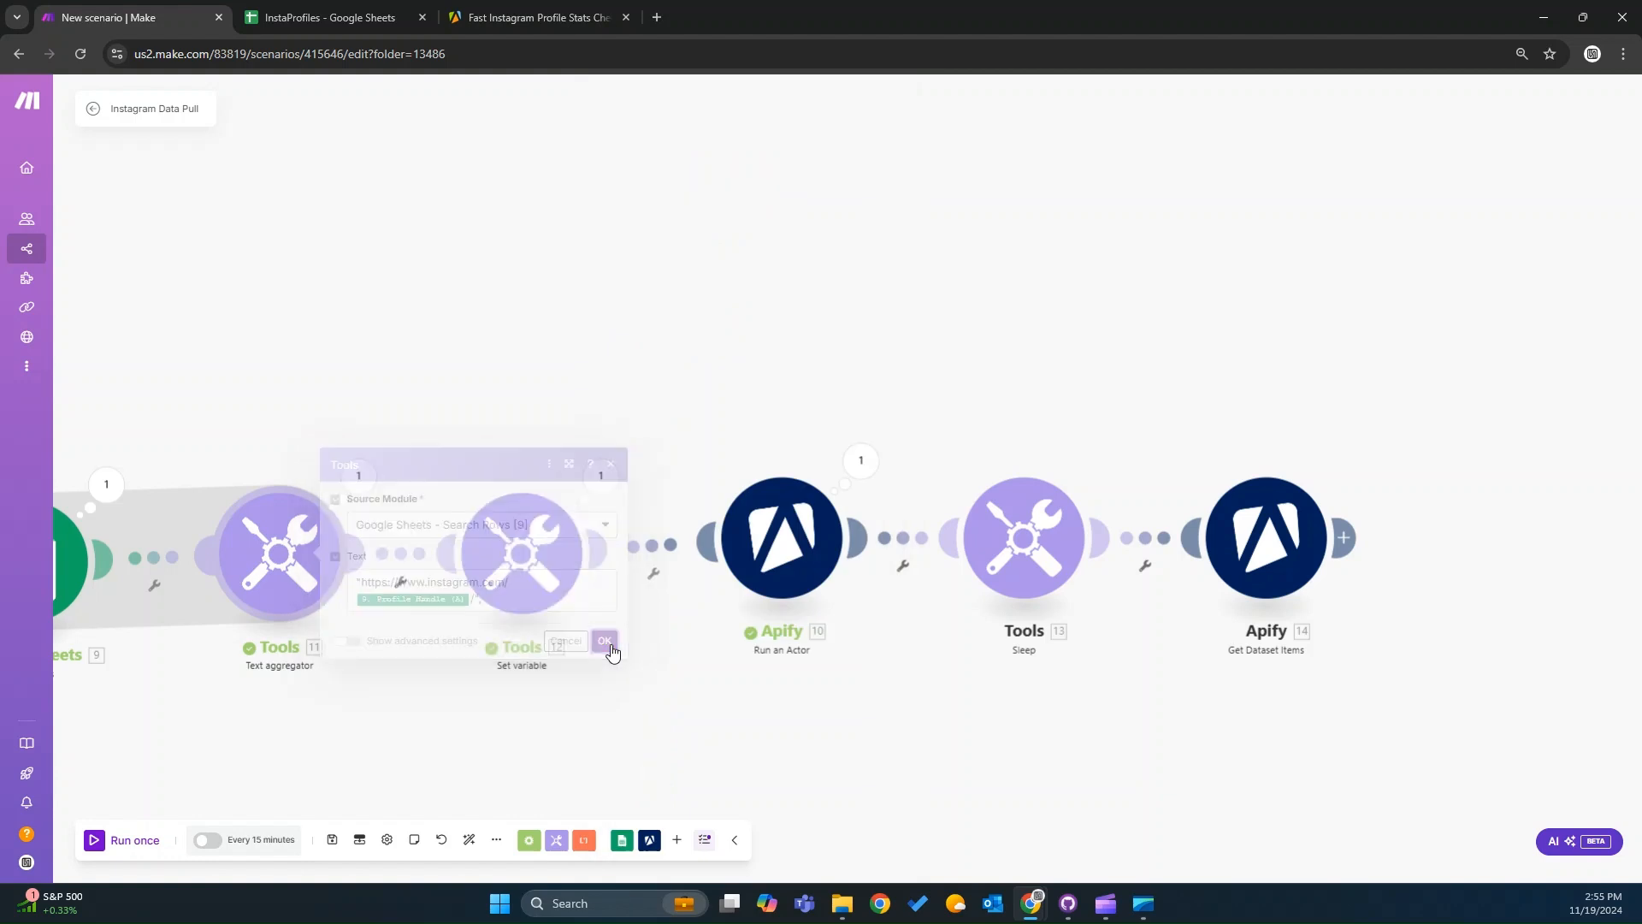
pyautogui.click(804, 541)
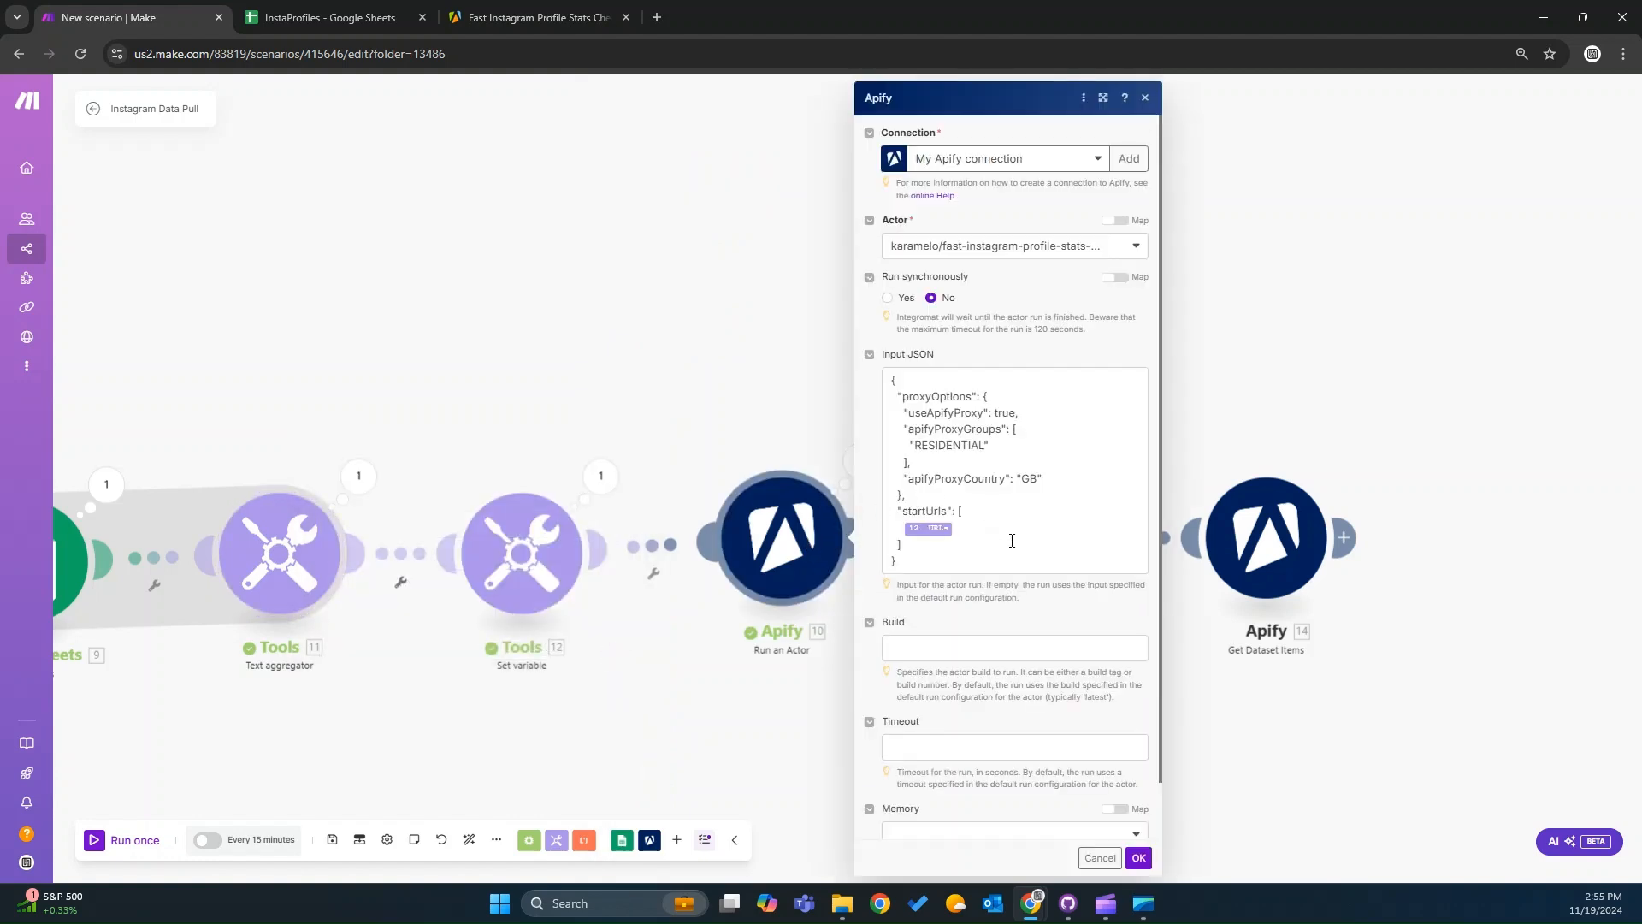
pyautogui.click(969, 567)
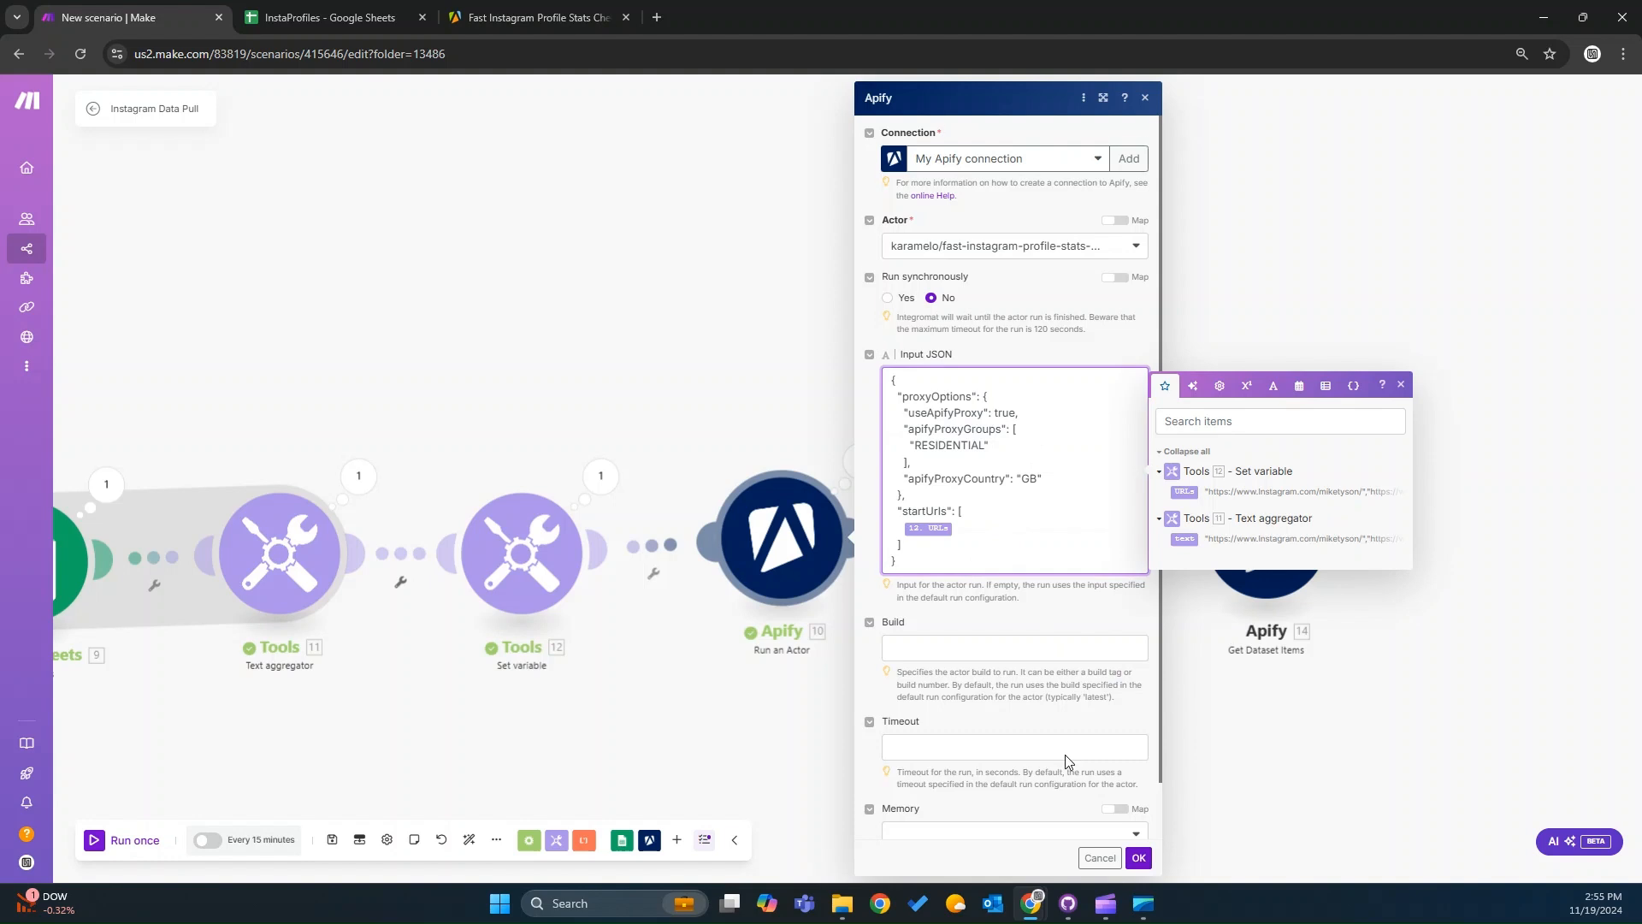
pyautogui.scroll(-1, 1065, 754)
pyautogui.click(1136, 858)
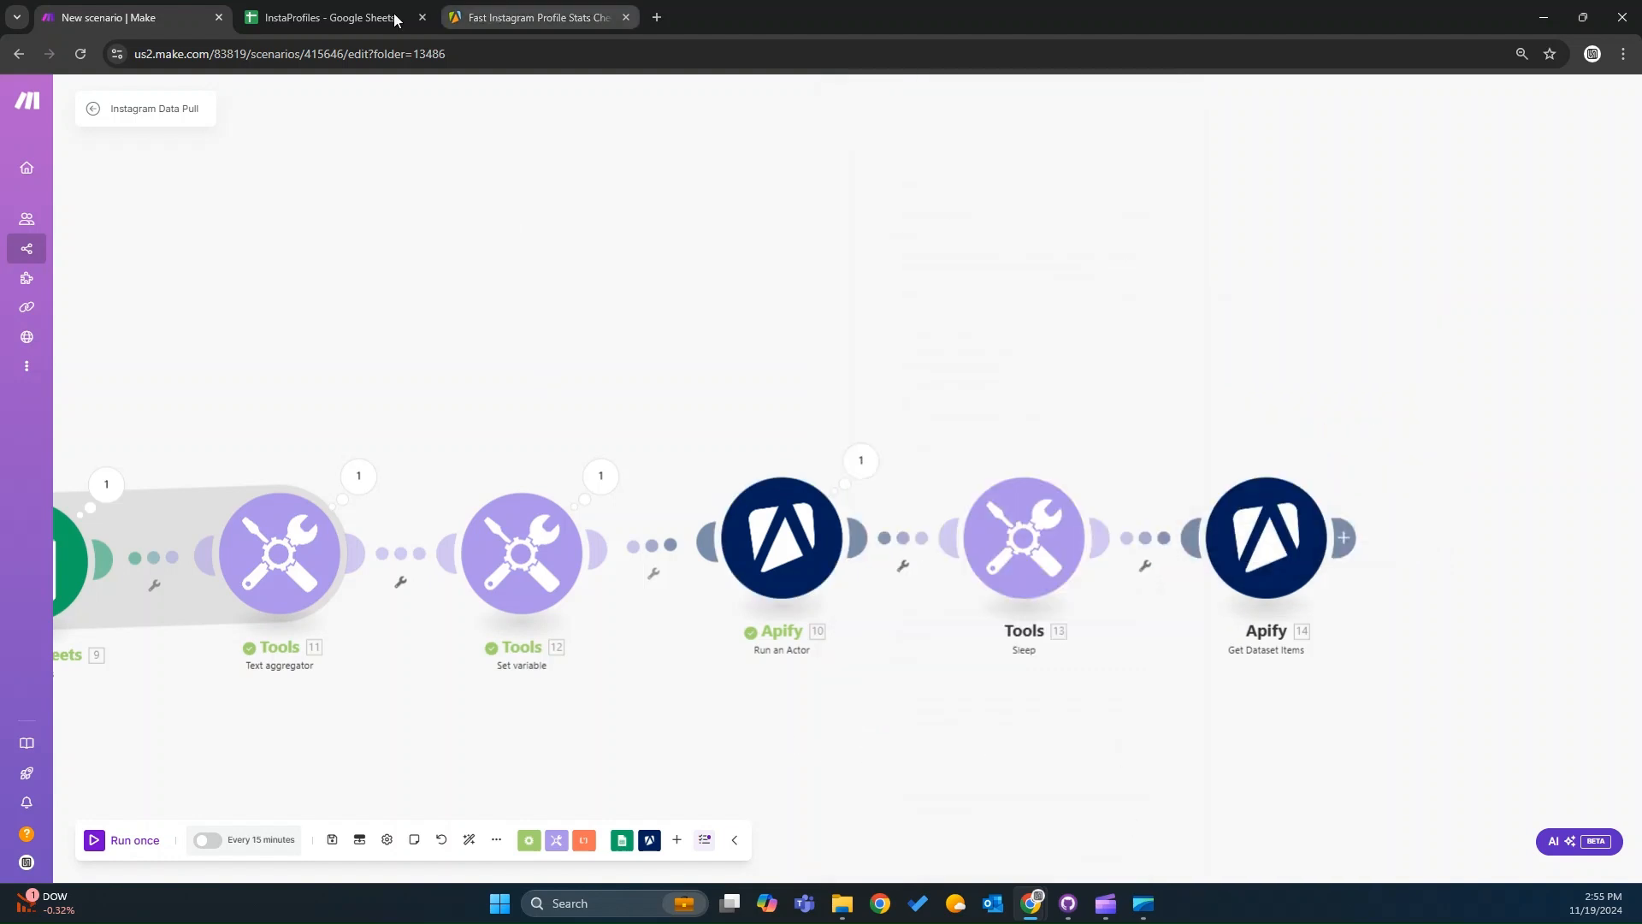
# Re-examine the substring formula in the Set variable module's URLs value.
pyautogui.click(349, 16)
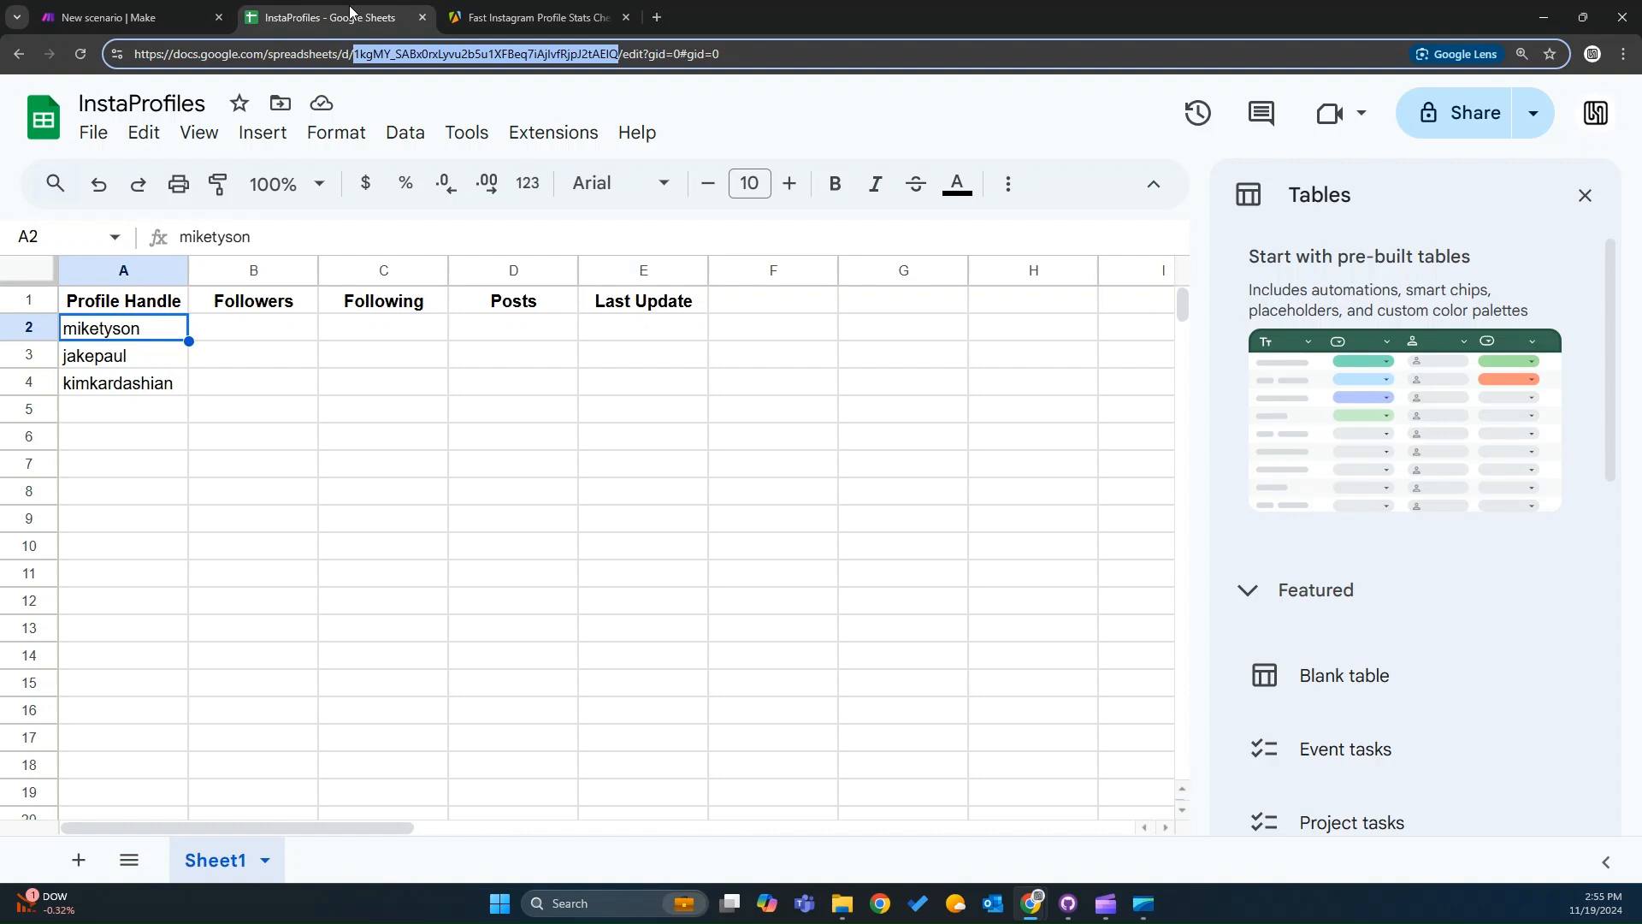
pyautogui.click(109, 17)
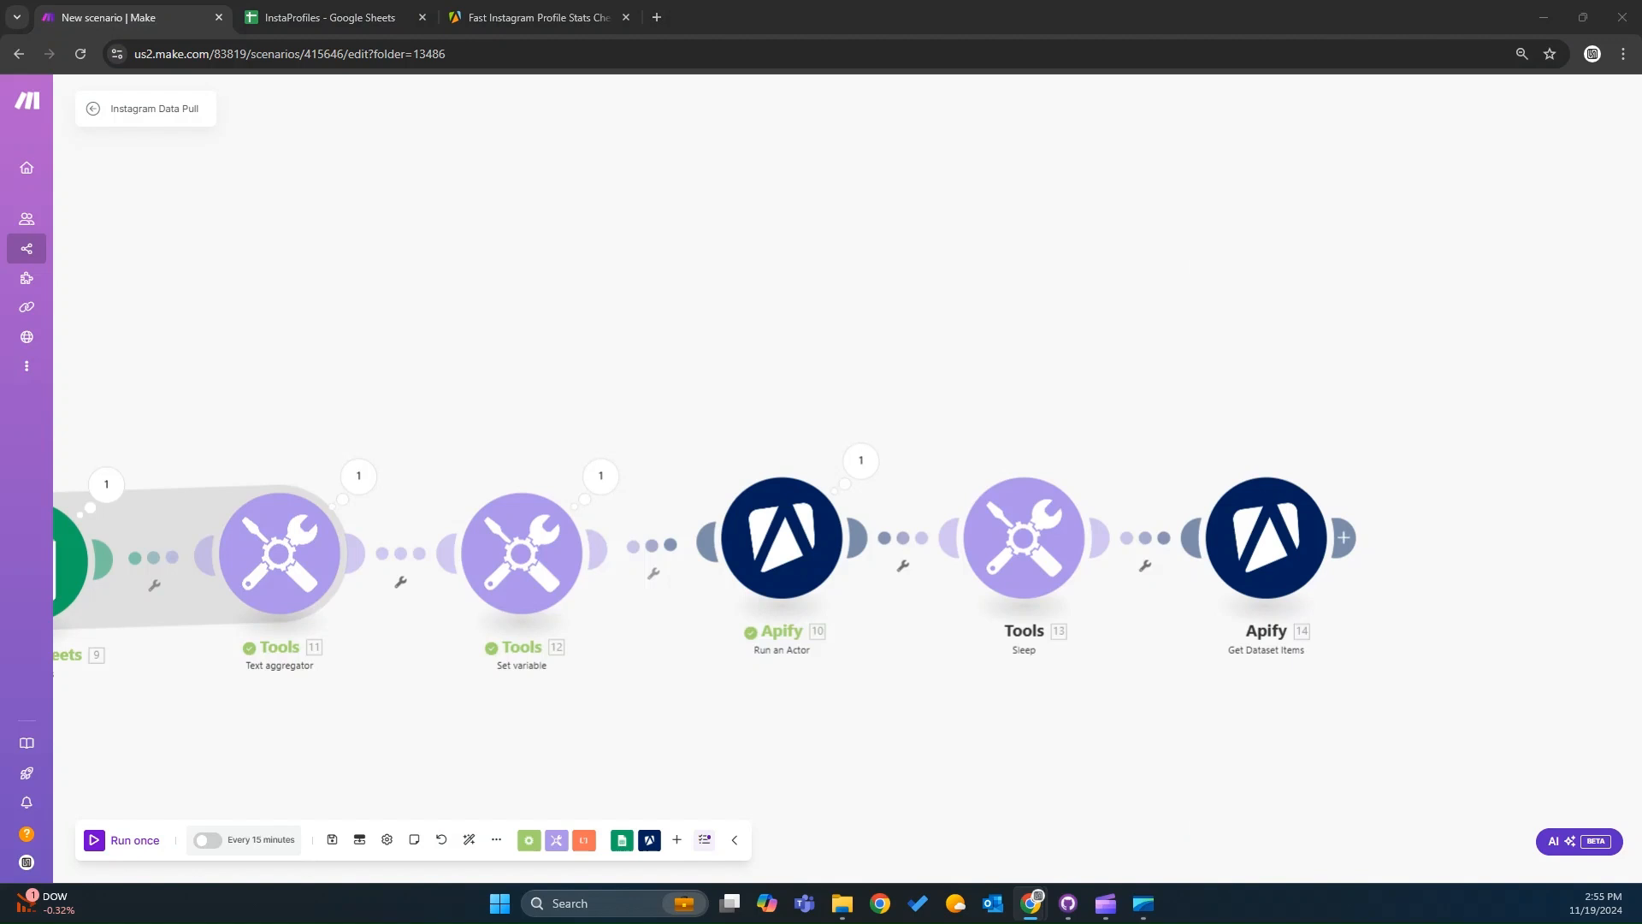
pyautogui.click(550, 574)
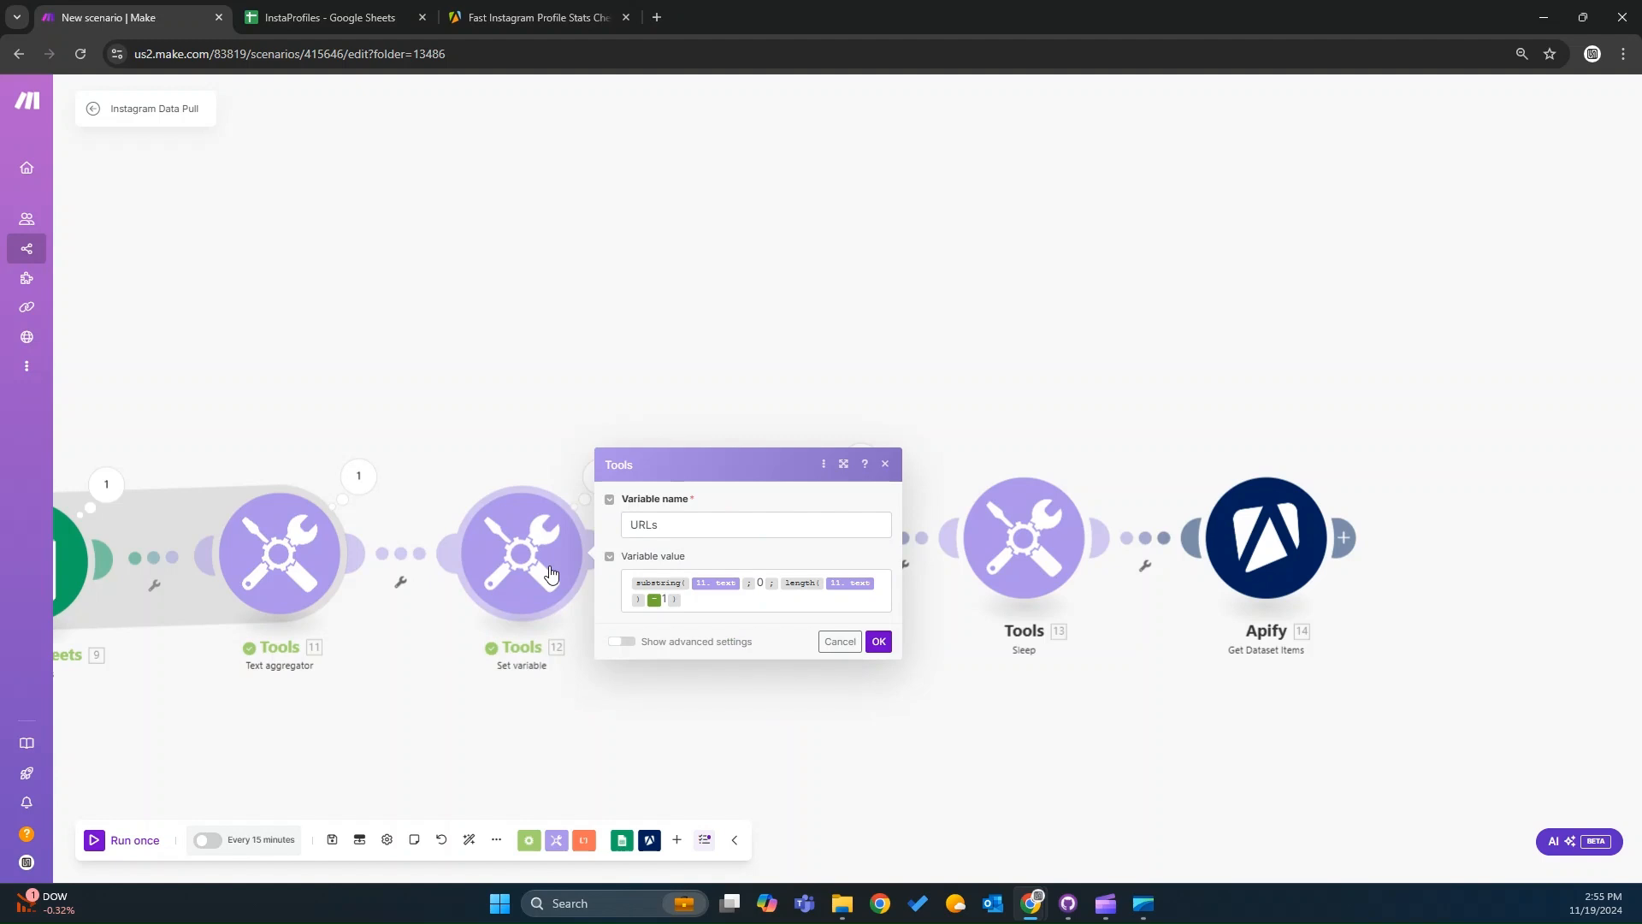
pyautogui.click(643, 604)
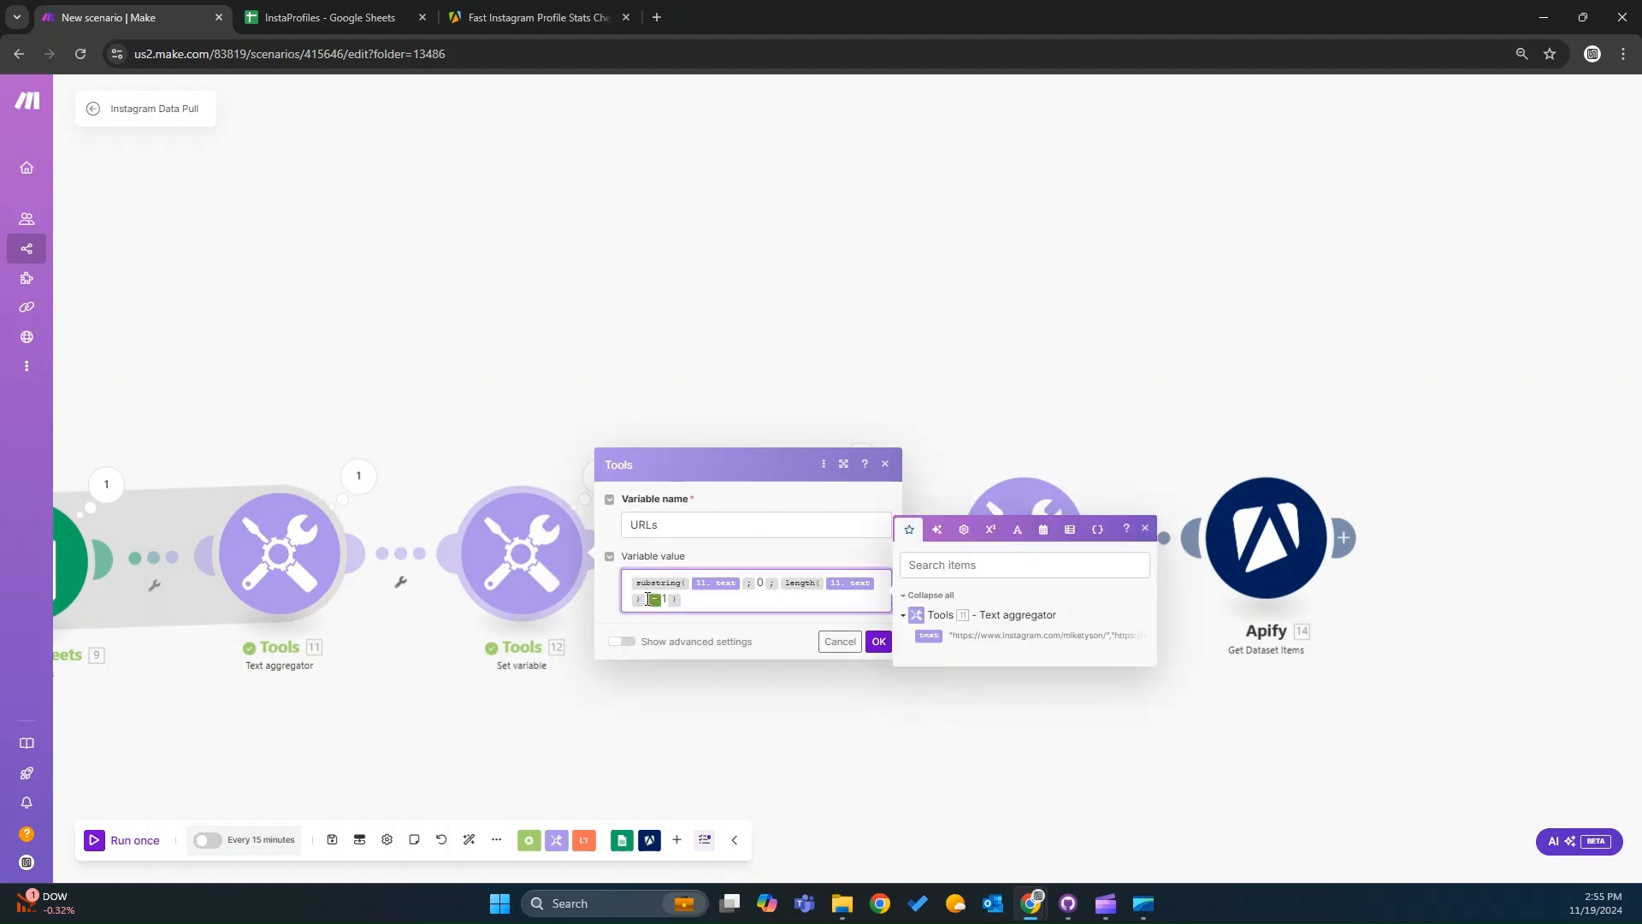
pyautogui.press('Left')
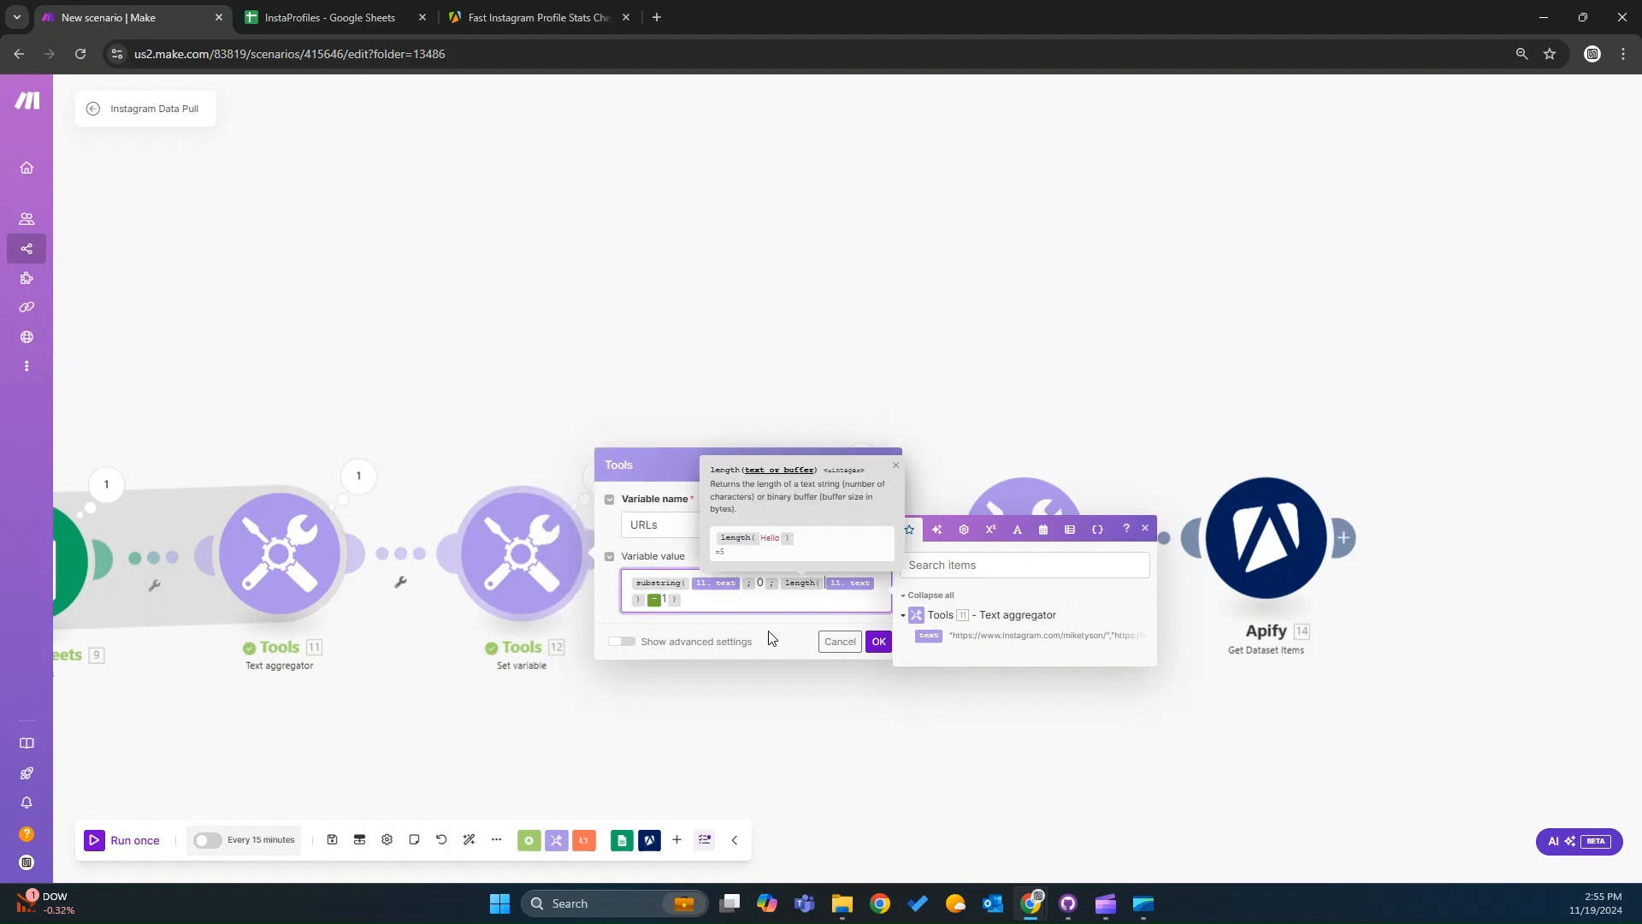
pyautogui.press('Right')
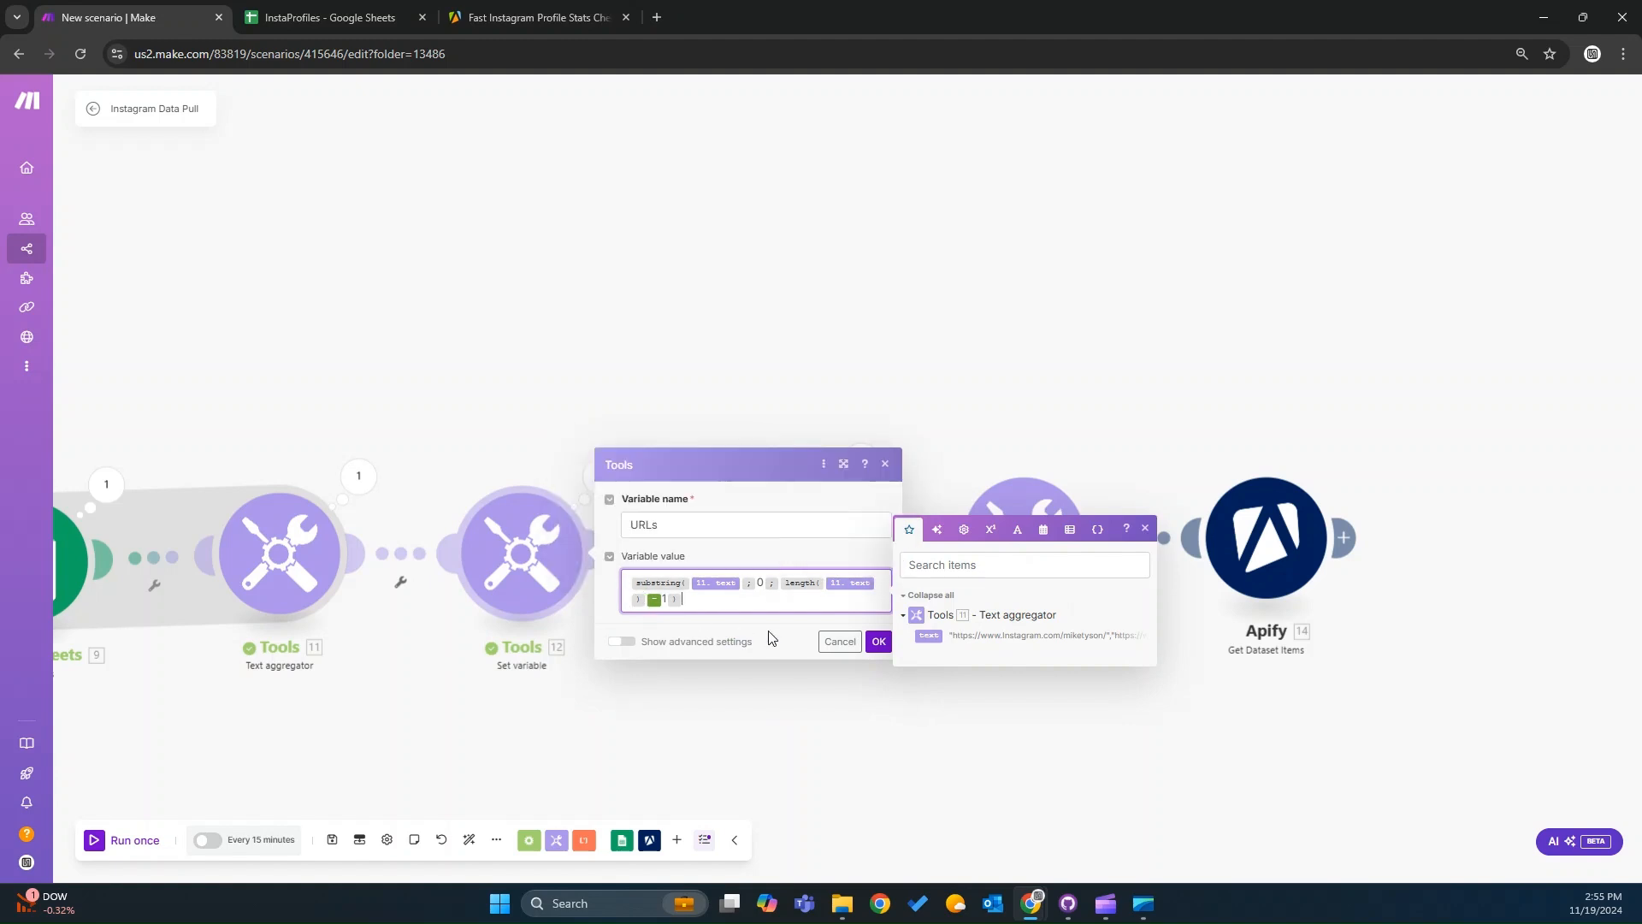
pyautogui.press('Left')
pyautogui.press('Left')
pyautogui.press('Left')
pyautogui.press('Left')
pyautogui.press('Left')
pyautogui.press('Left')
pyautogui.press('Left')
pyautogui.press('Left')
pyautogui.click(879, 642)
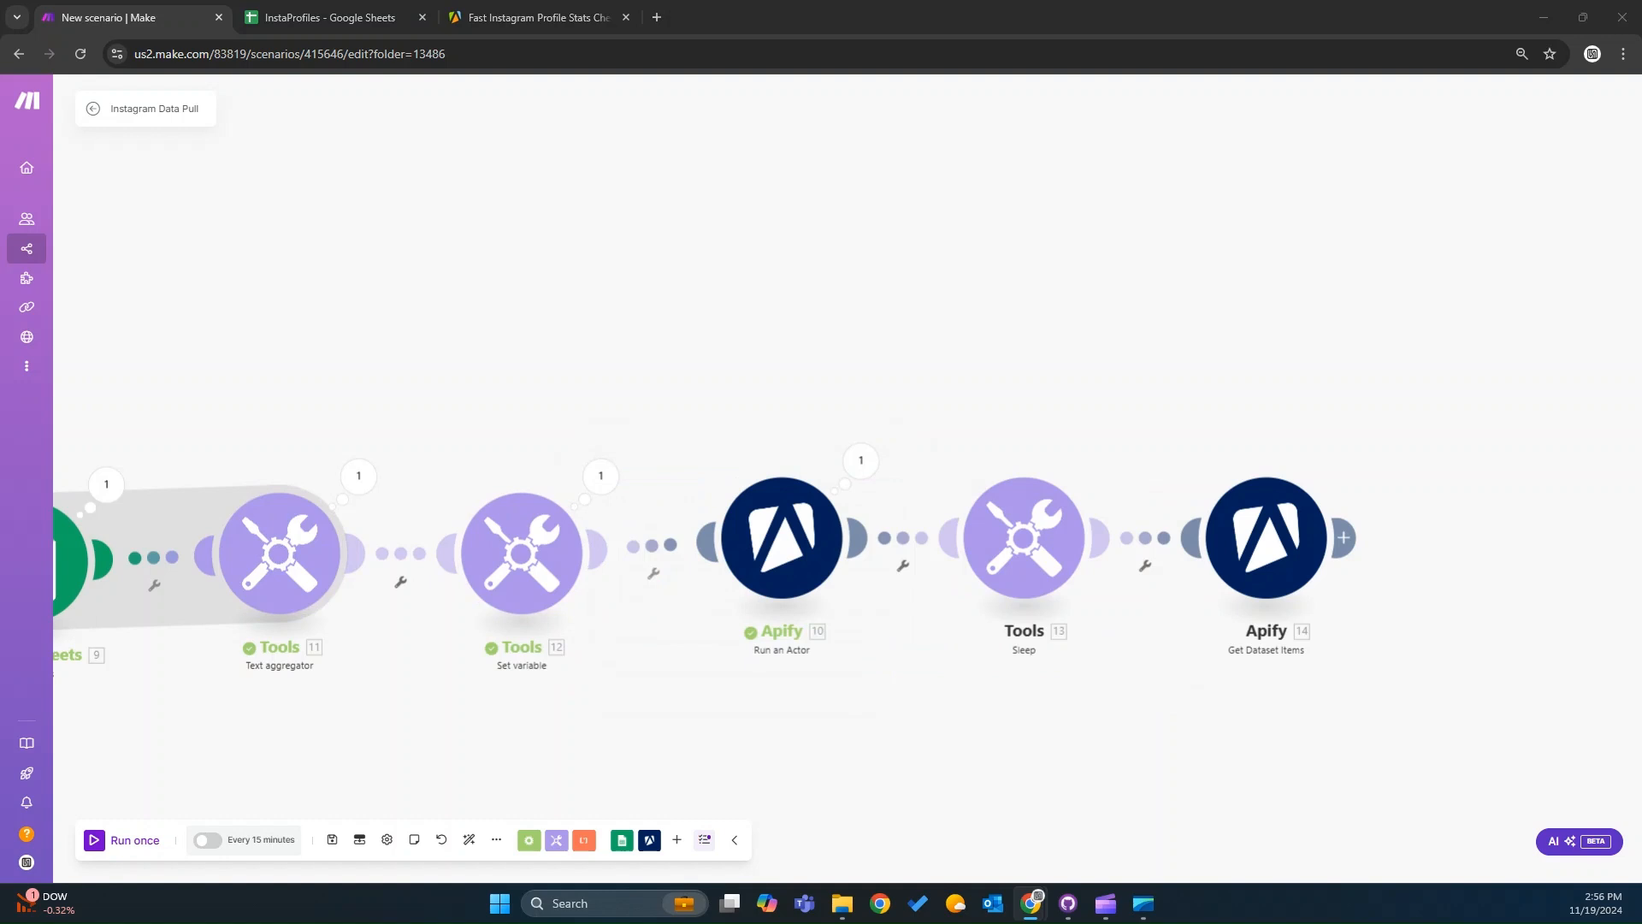
# Recheck the Run an Actor Input JSON, then return to the InstaProfiles sheet.
pyautogui.click(806, 569)
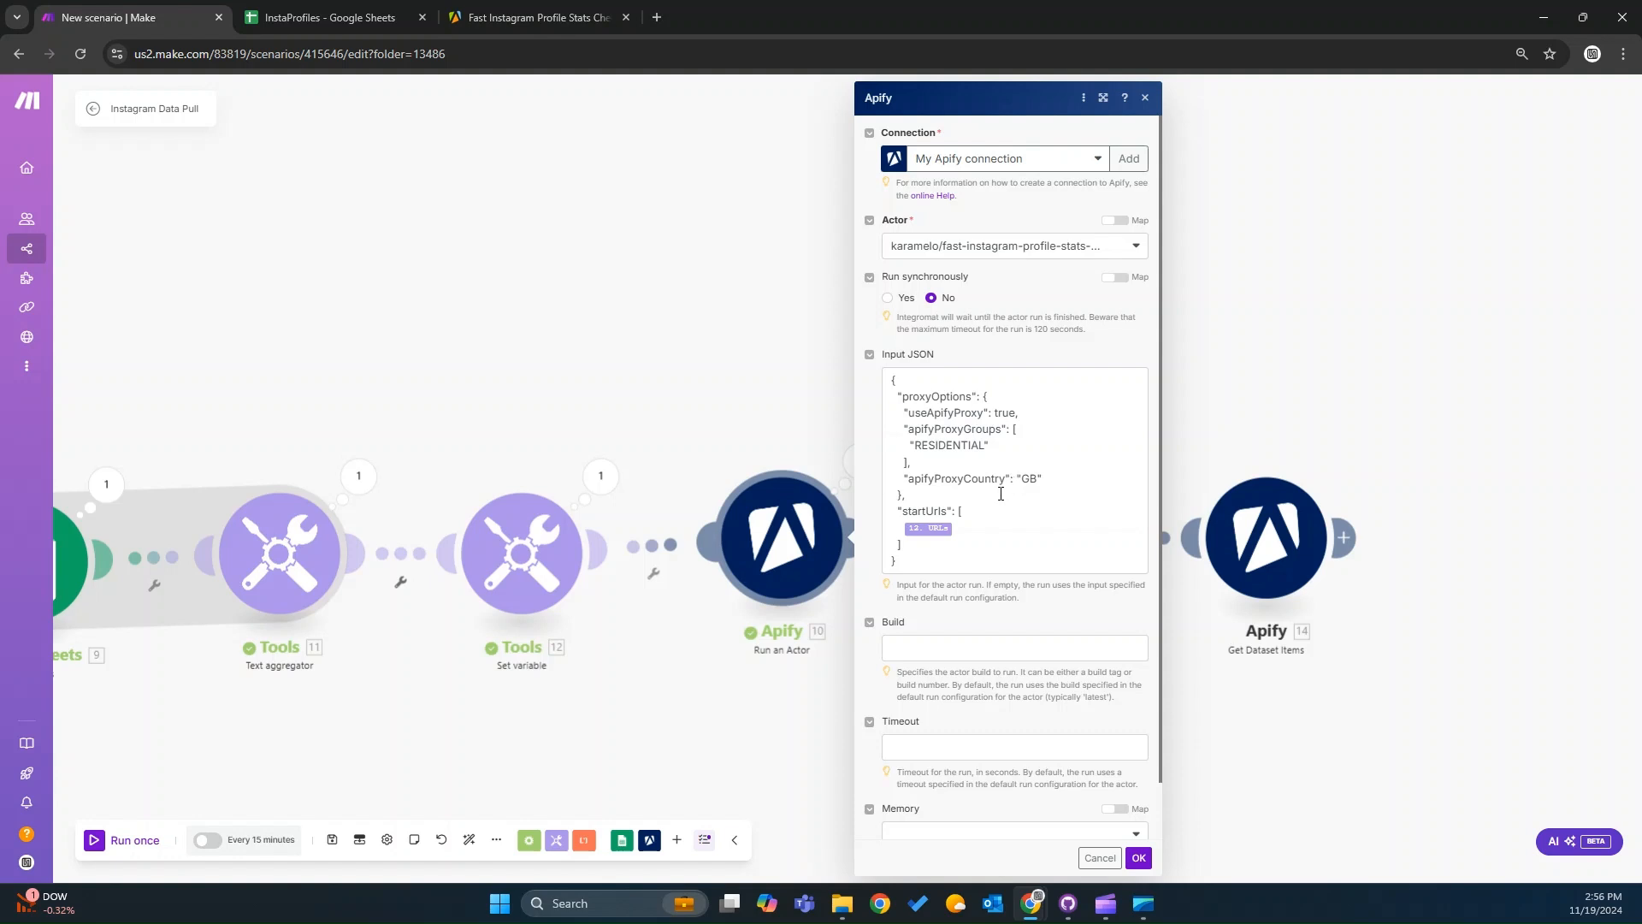
pyautogui.scroll(-1, 1000, 493)
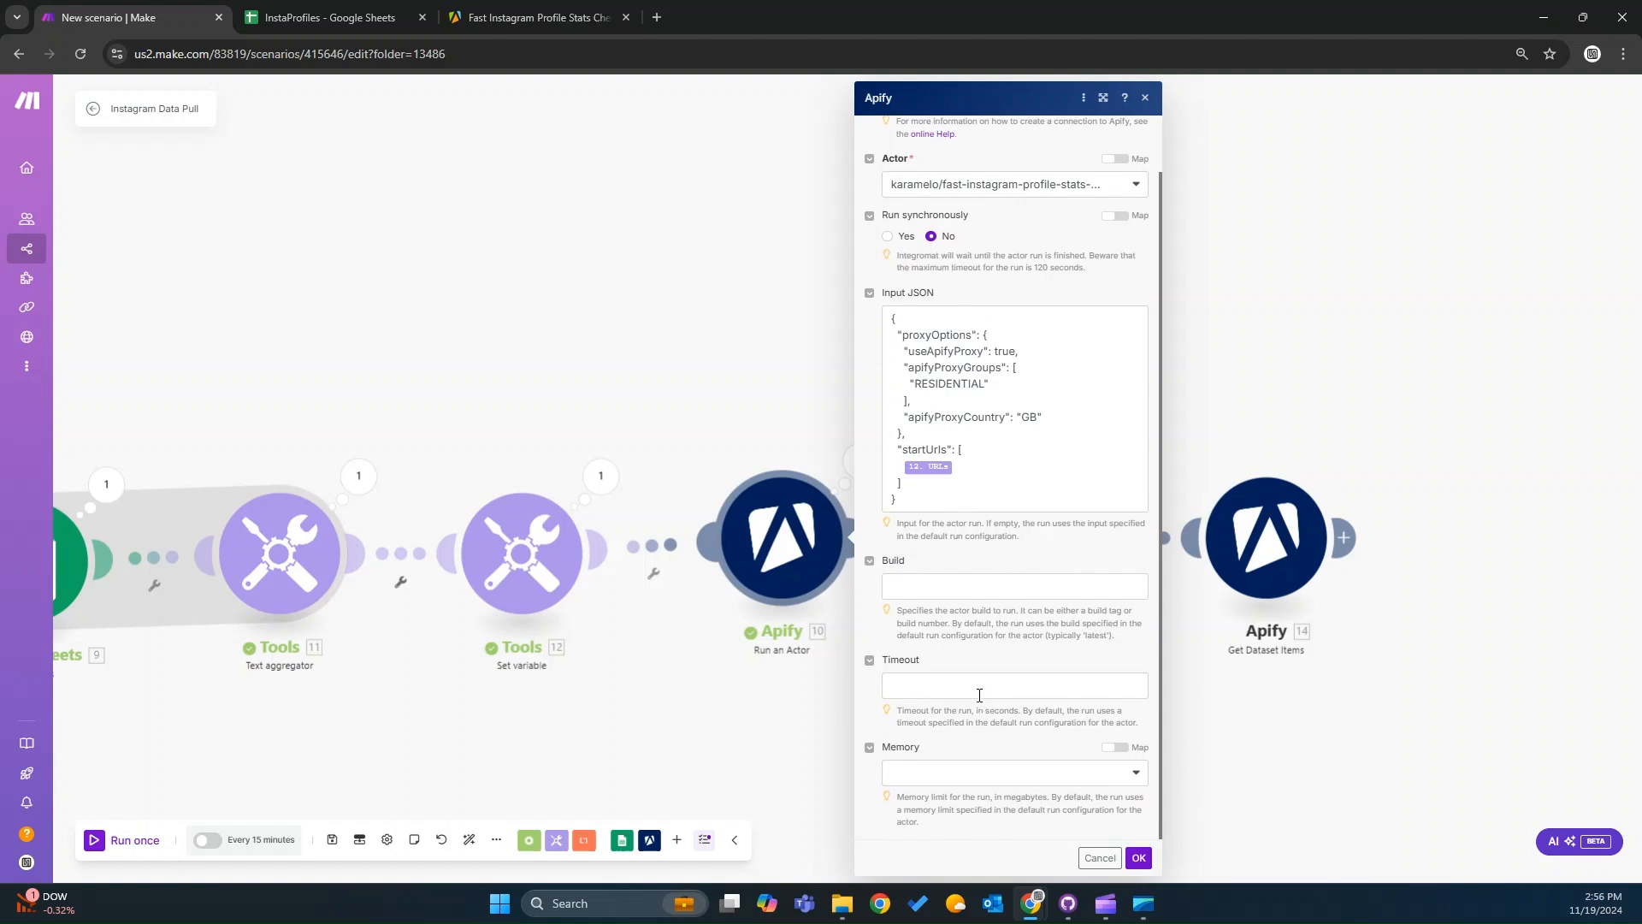
pyautogui.click(1138, 857)
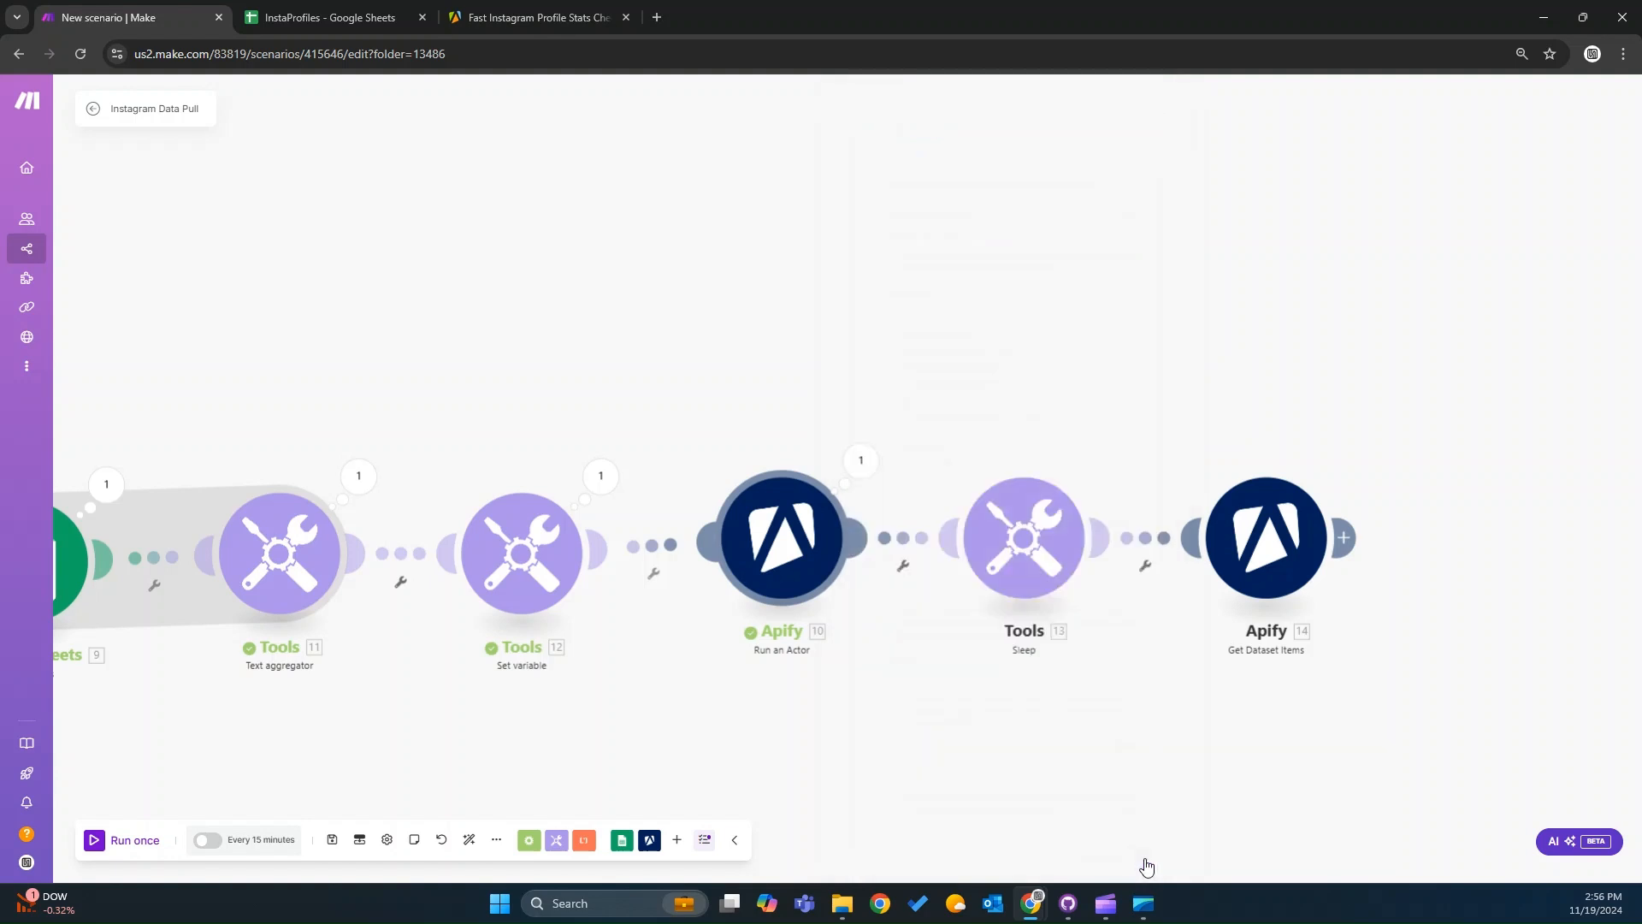
pyautogui.scroll(-3, 1066, 777)
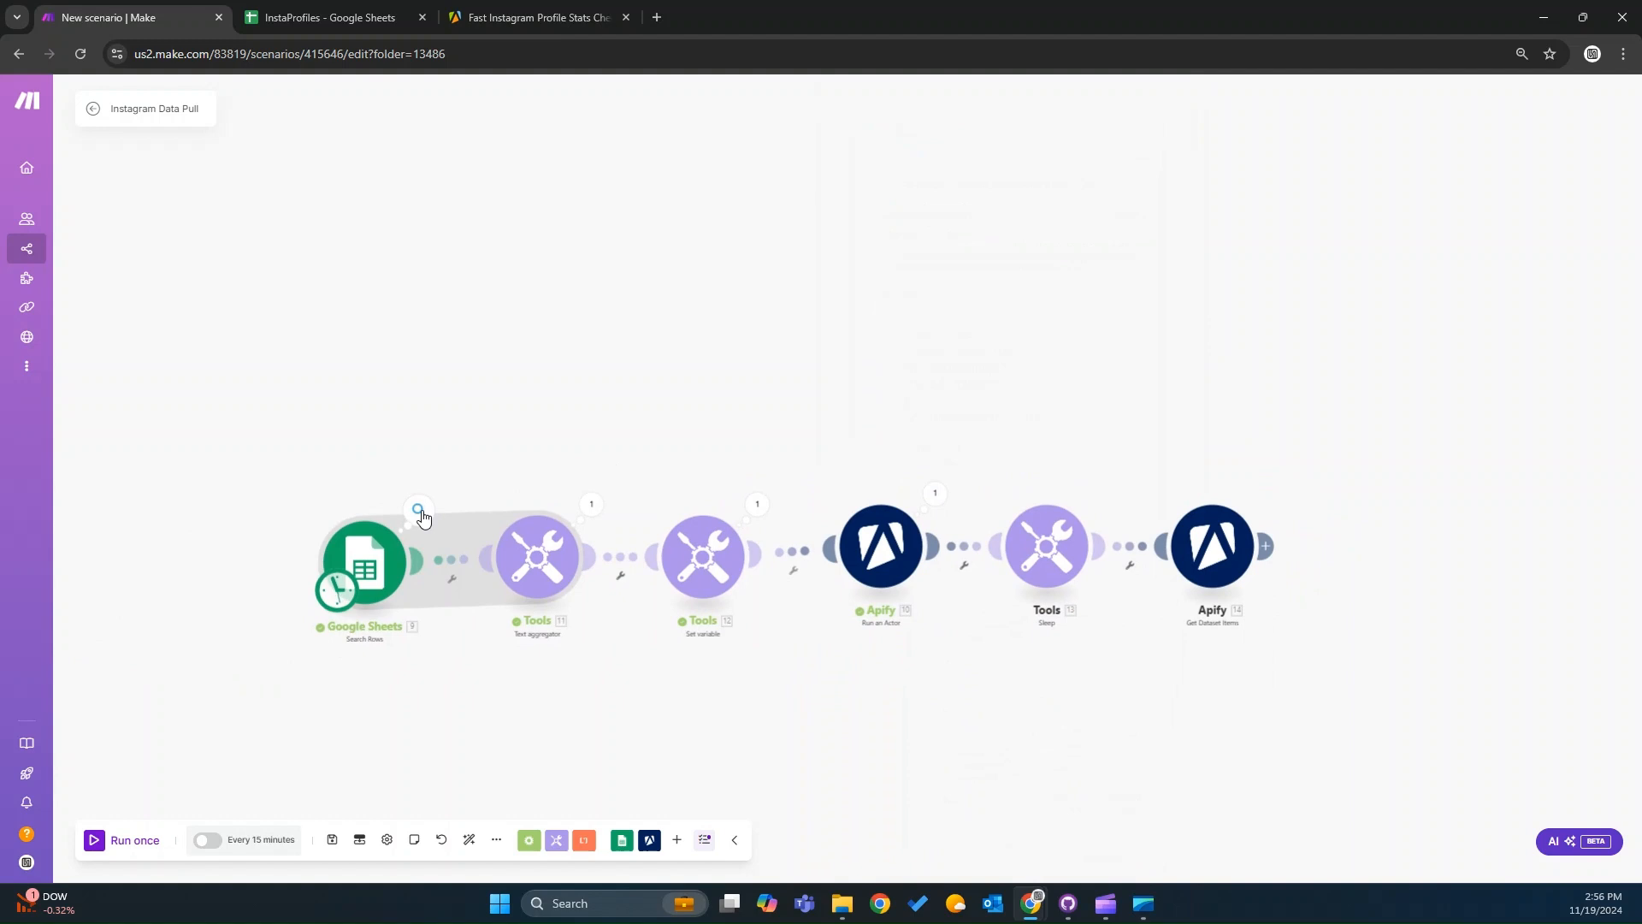
pyautogui.click(341, 24)
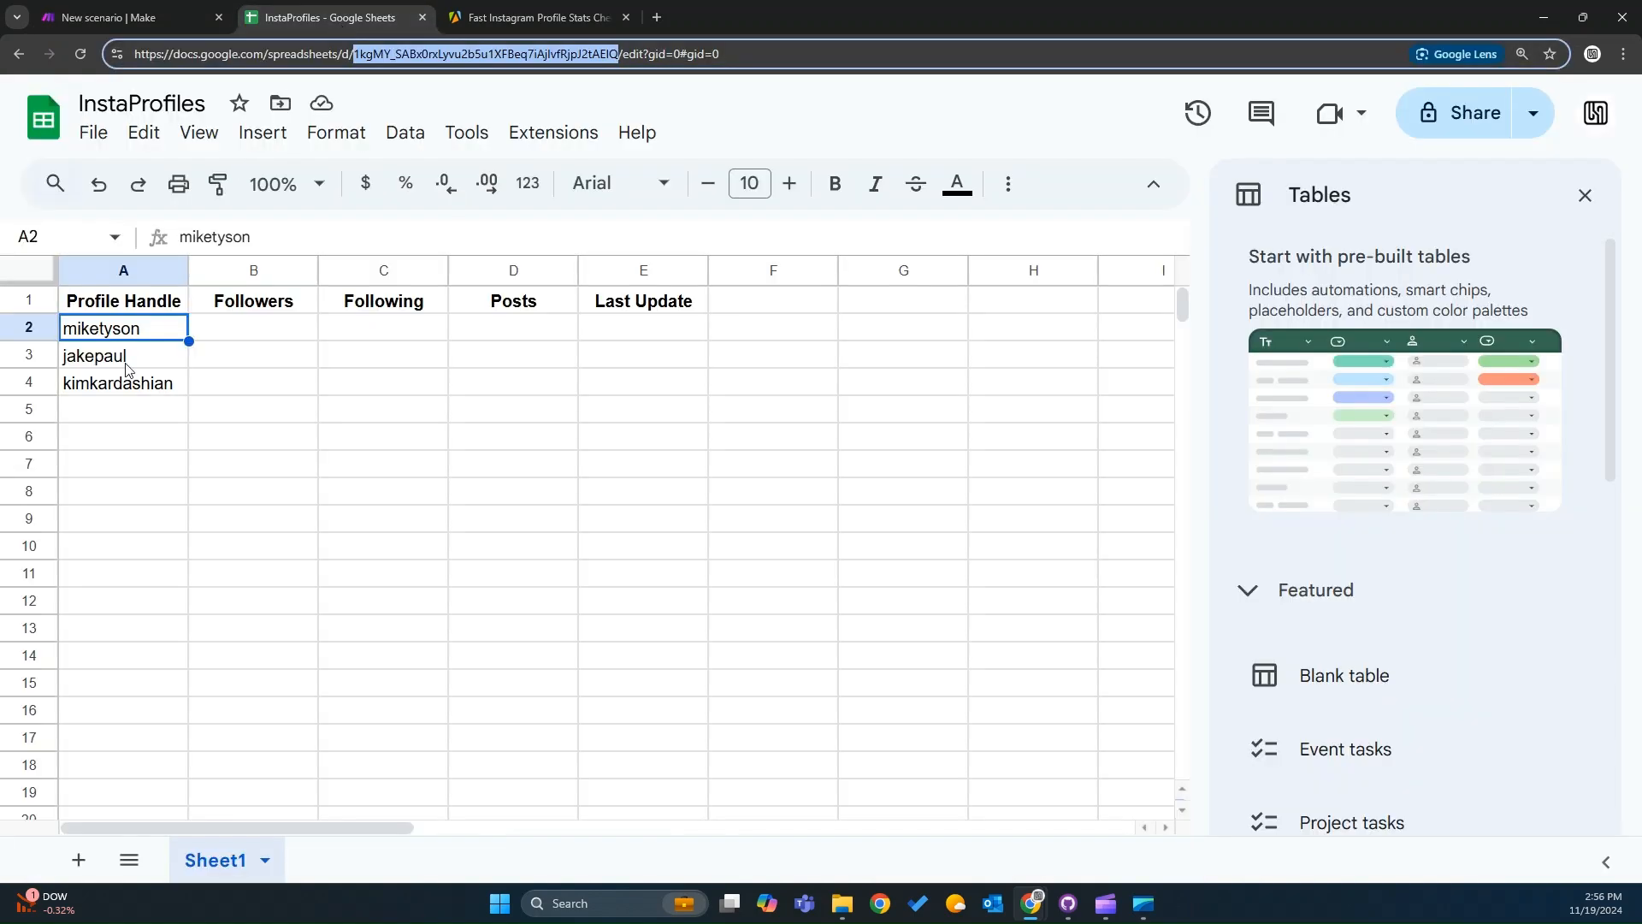
pyautogui.doubleClick(178, 330)
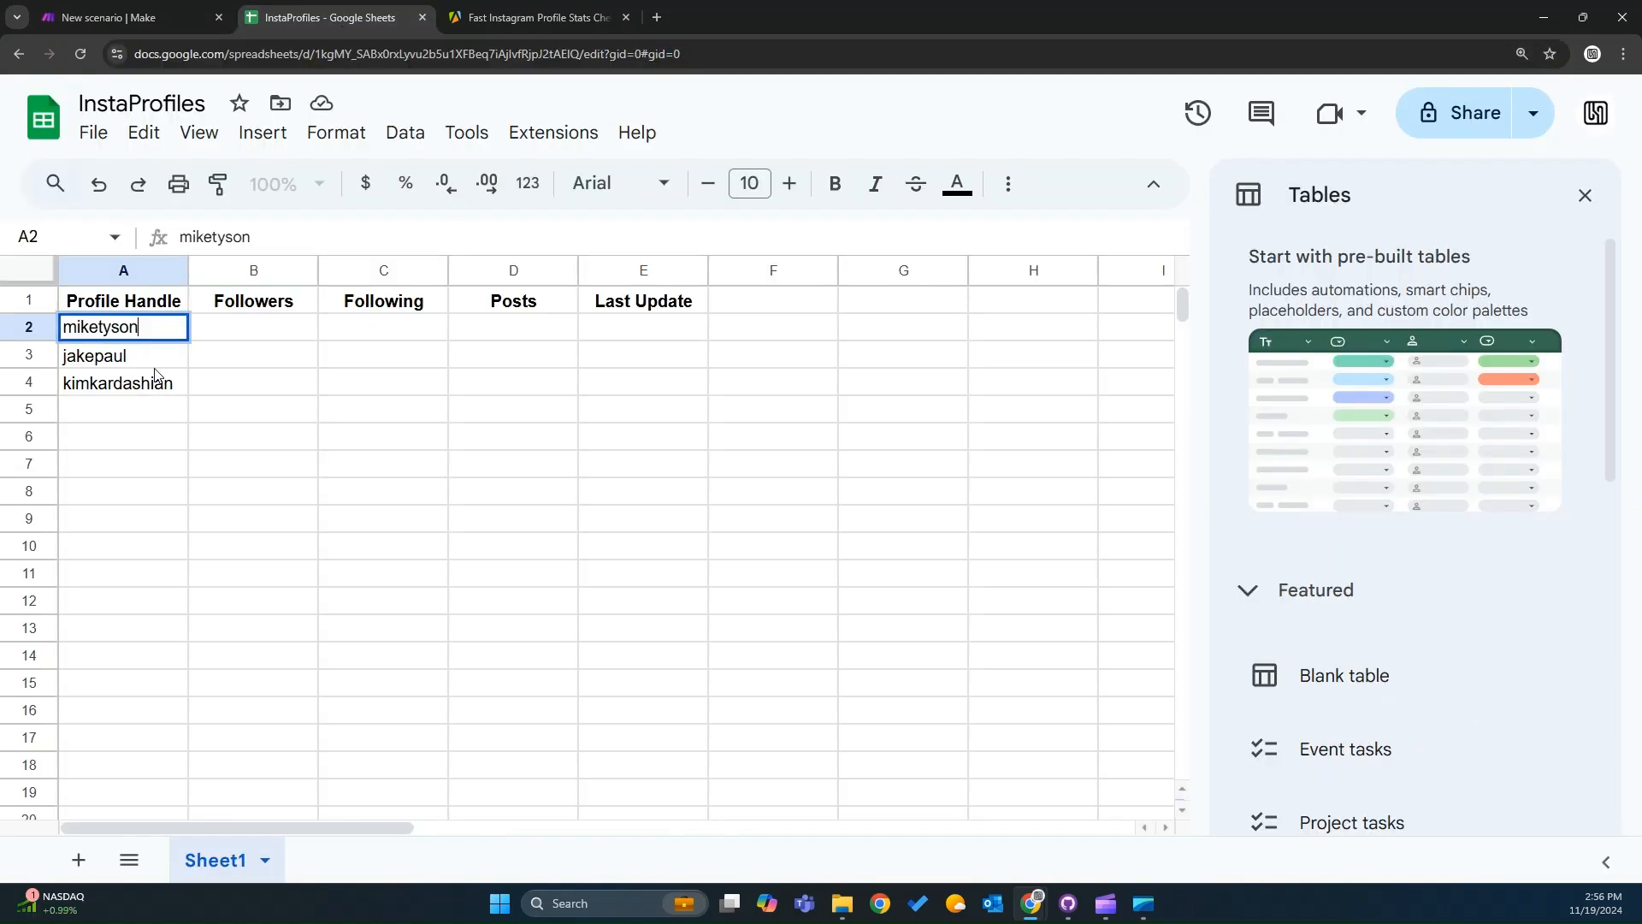
pyautogui.doubleClick(157, 356)
pyautogui.doubleClick(180, 382)
pyautogui.doubleClick(185, 389)
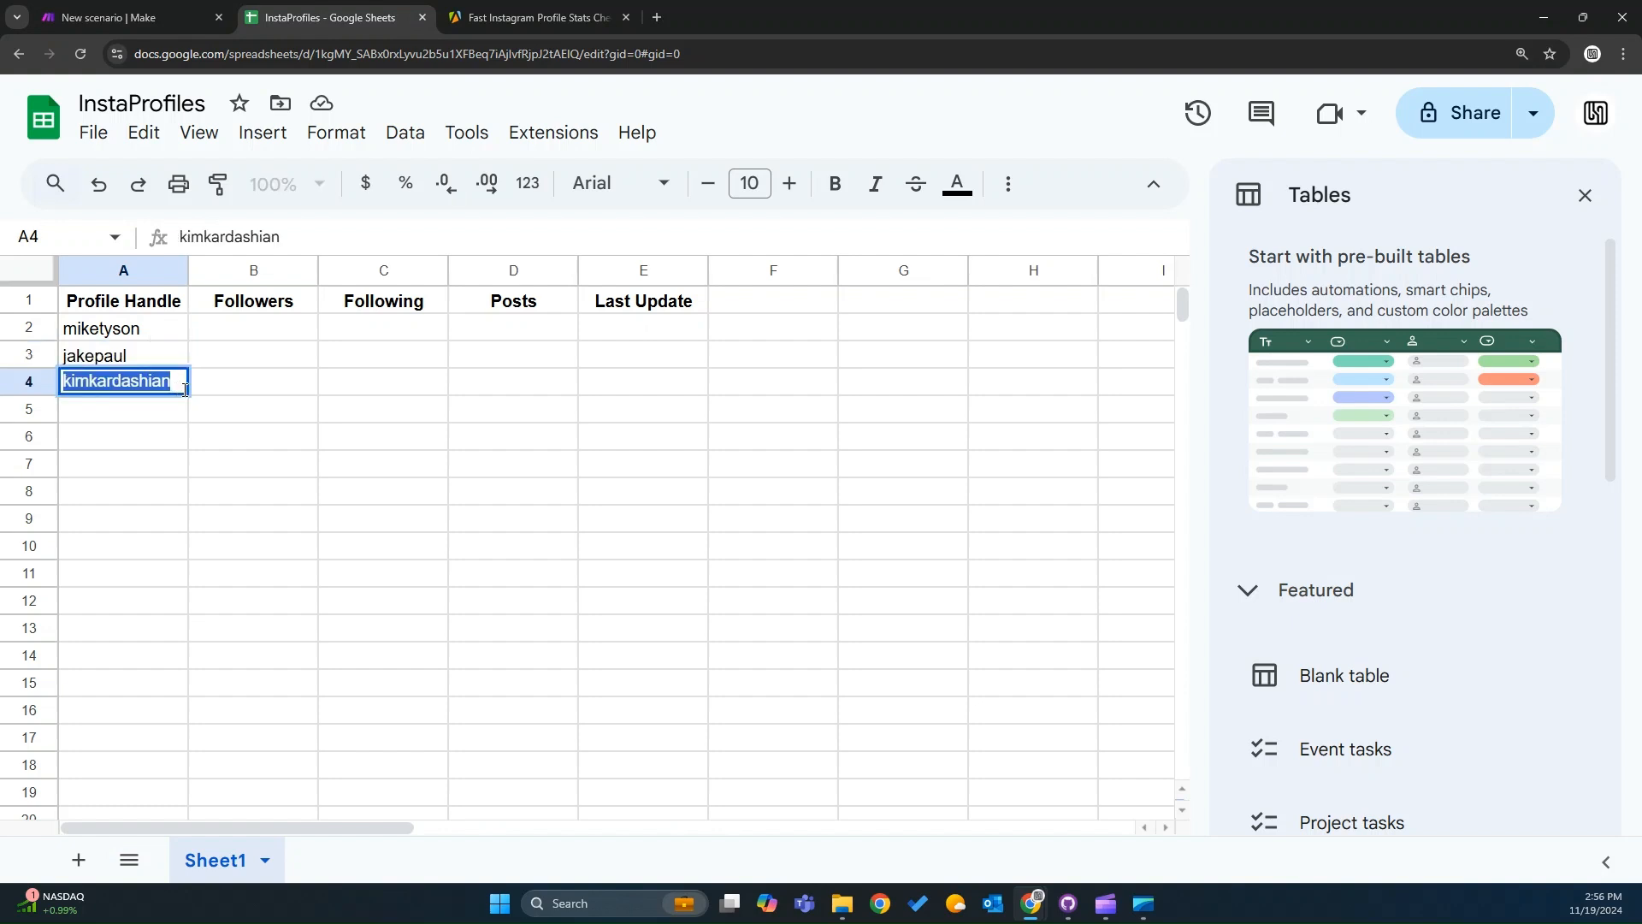
pyautogui.click(181, 384)
pyautogui.click(306, 391)
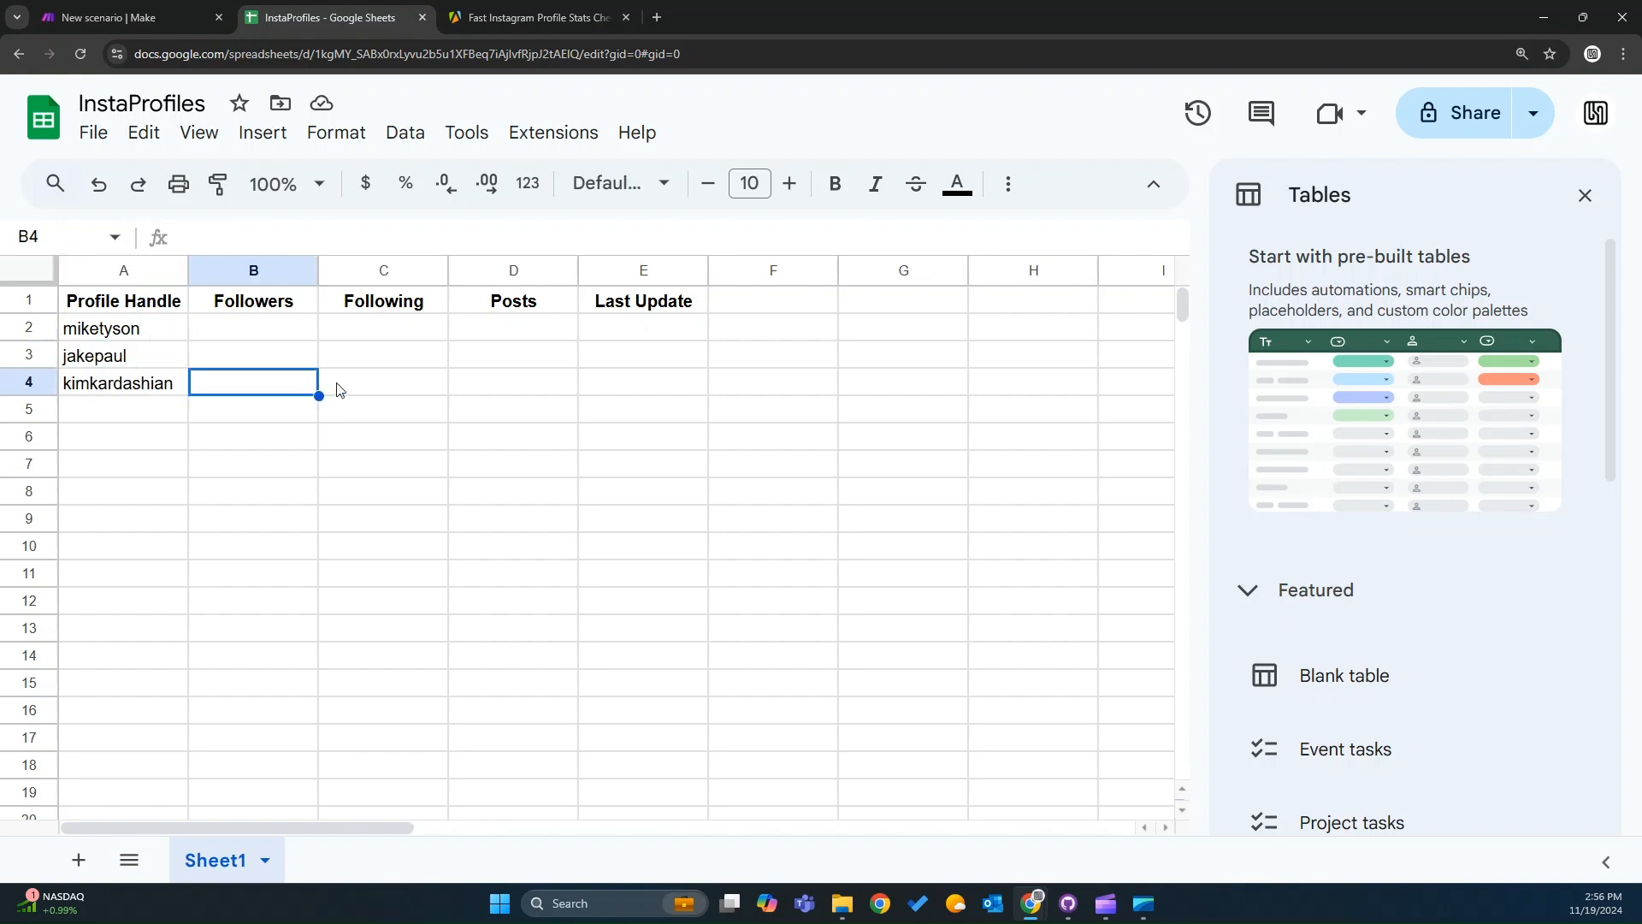
# Save the Instagram Data Pull scenario and run it once.
pyautogui.click(153, 10)
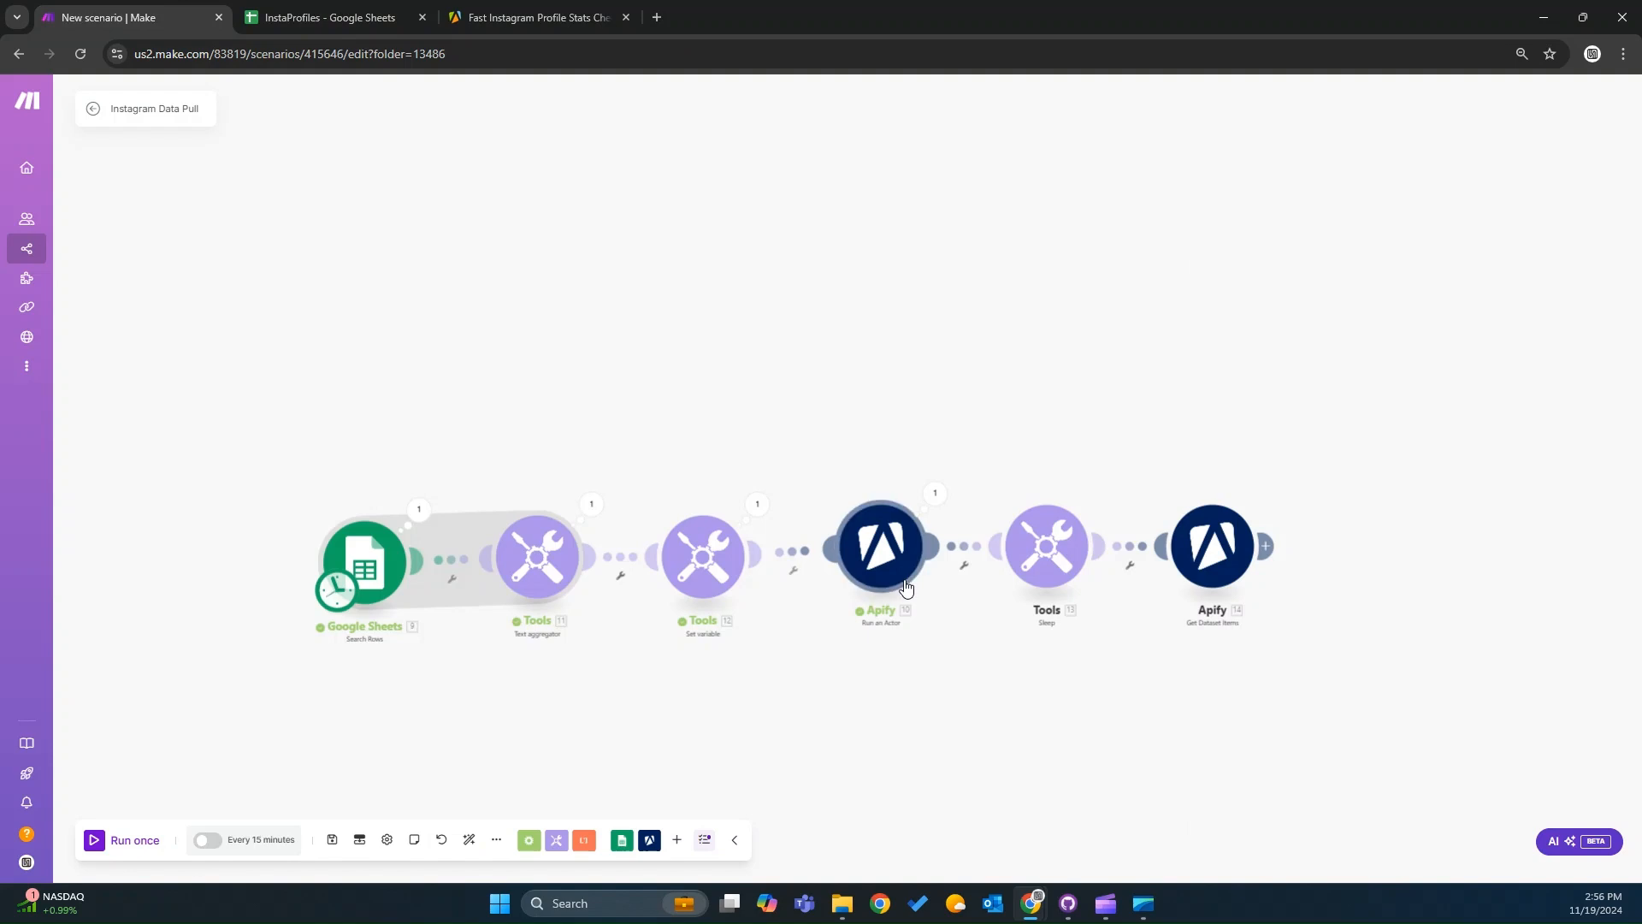
pyautogui.click(332, 839)
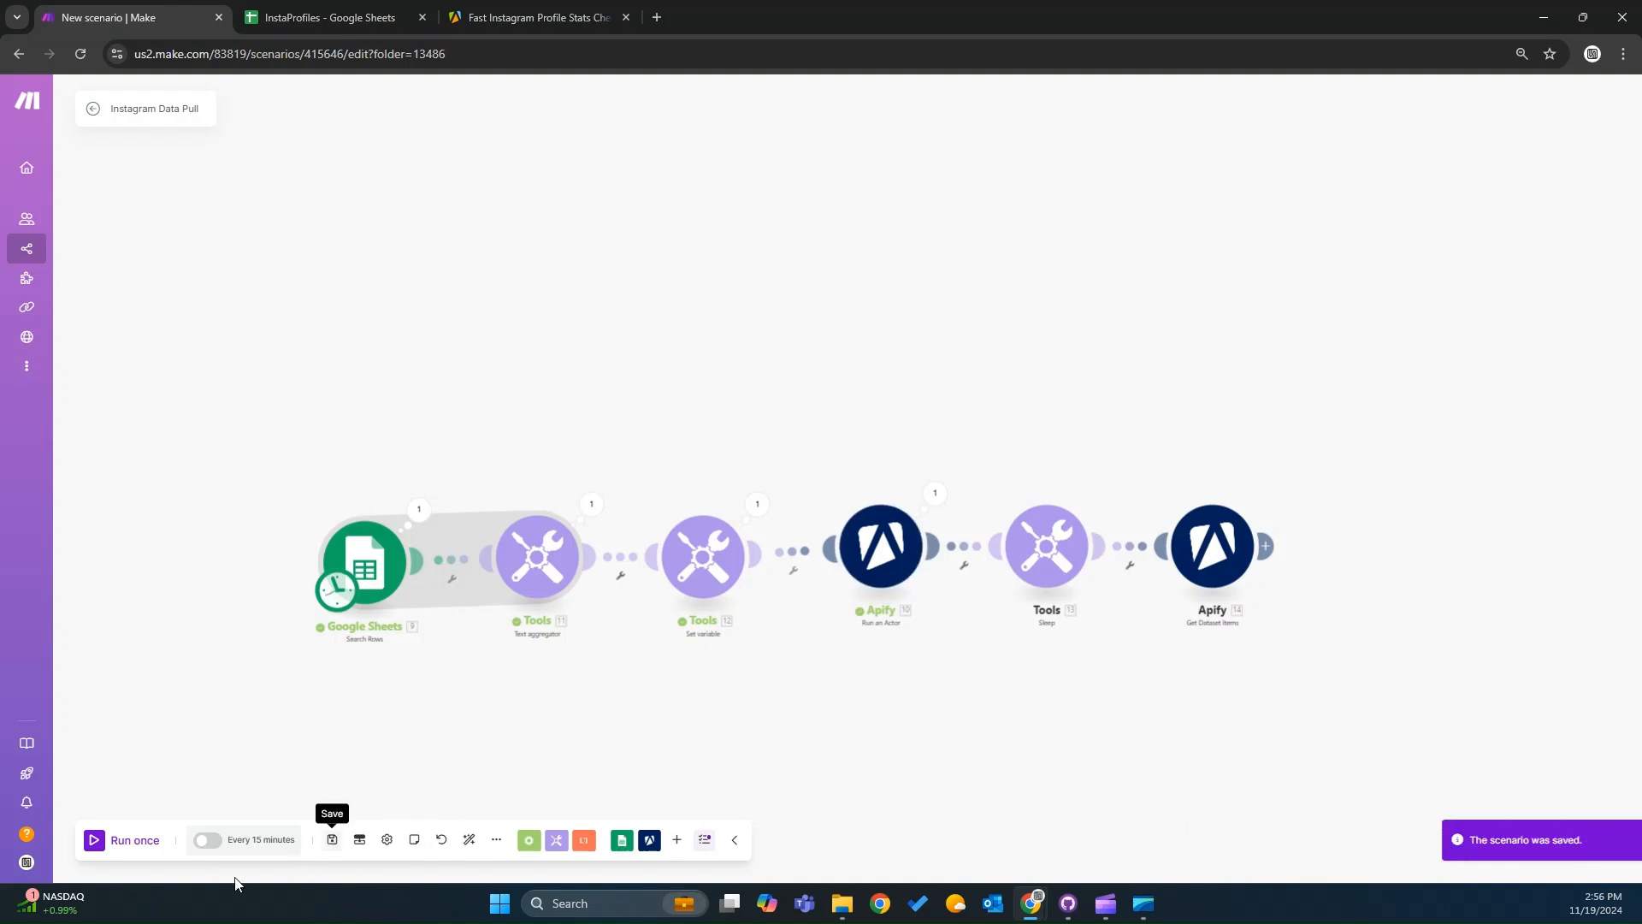
pyautogui.click(96, 839)
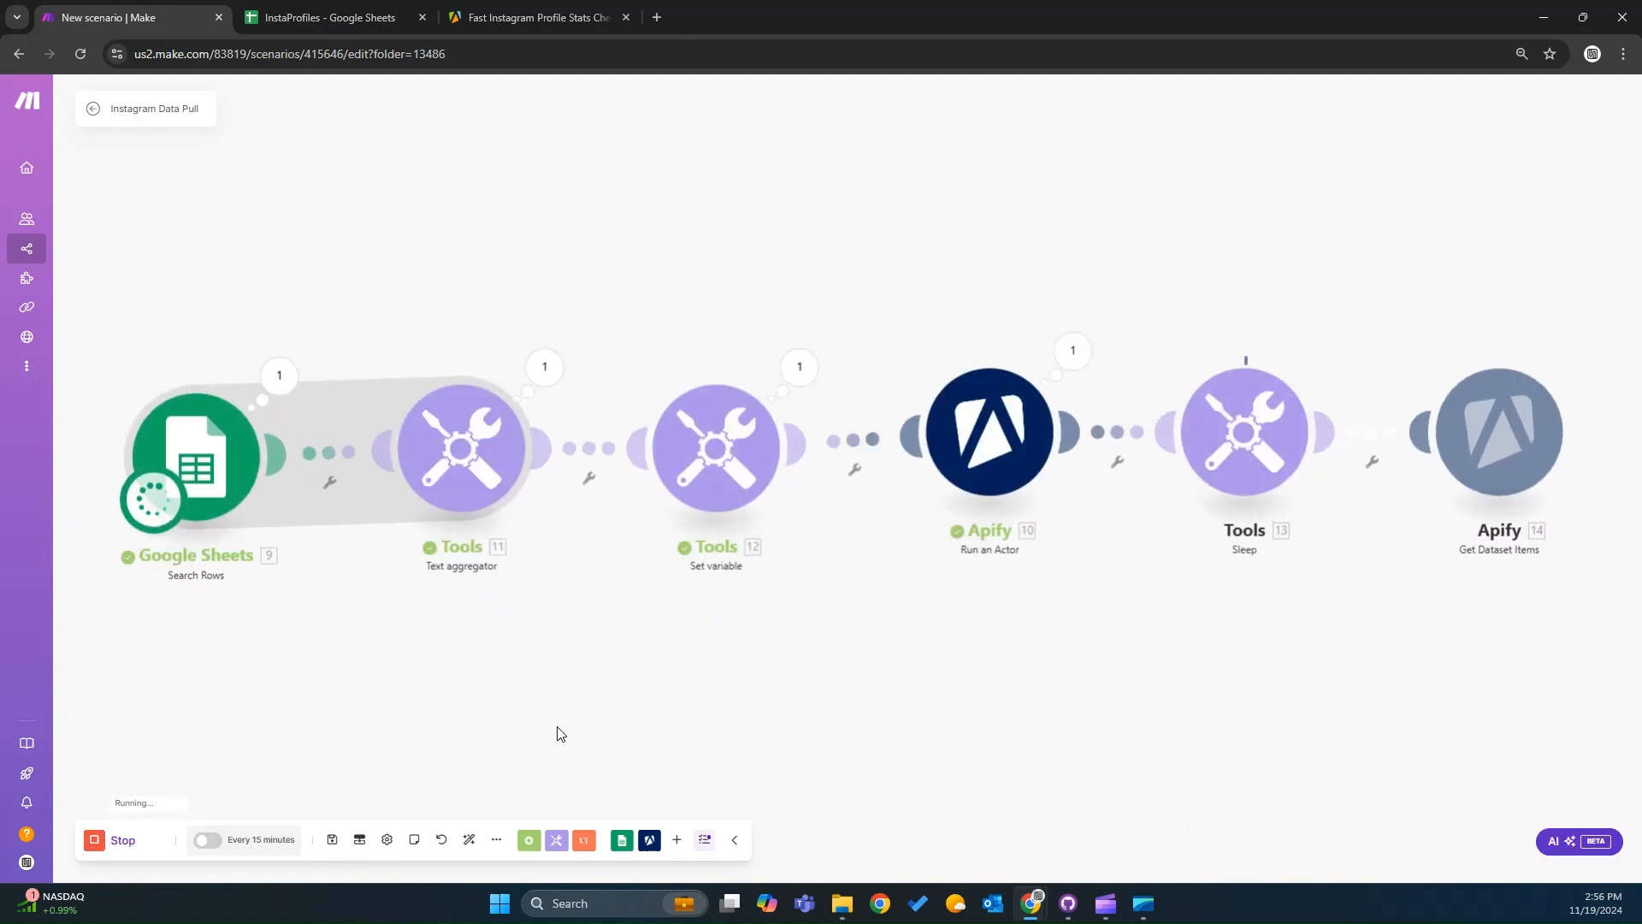
# Review the Apify actor's recent runs and the input of a completed run.
pyautogui.click(496, 5)
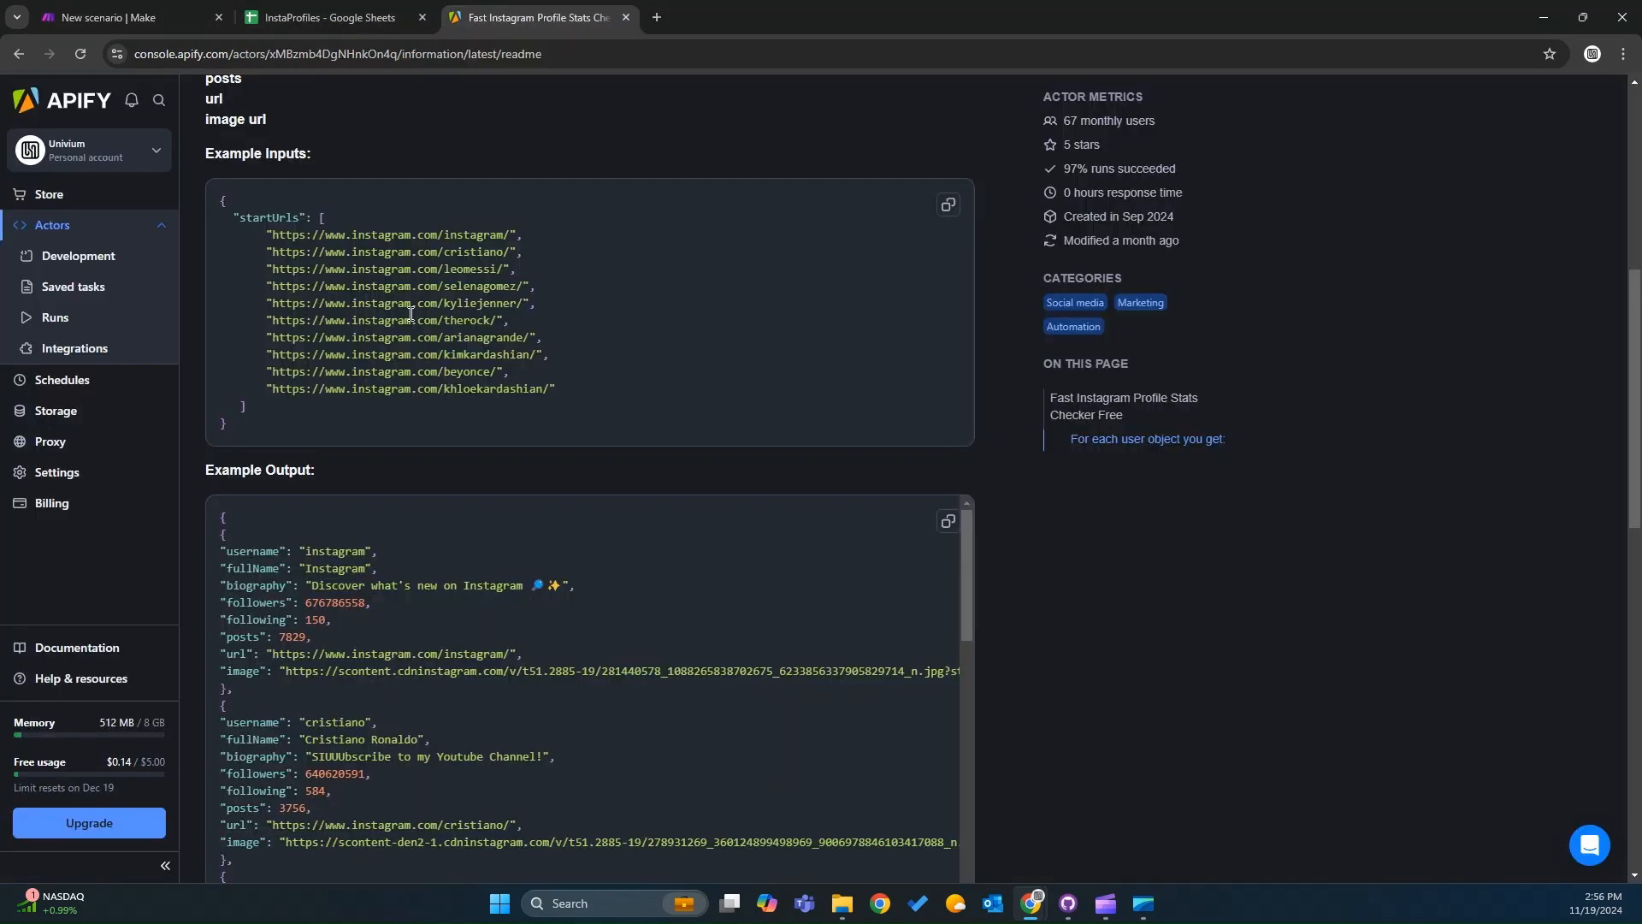
pyautogui.scroll(4, 101, 330)
pyautogui.click(64, 319)
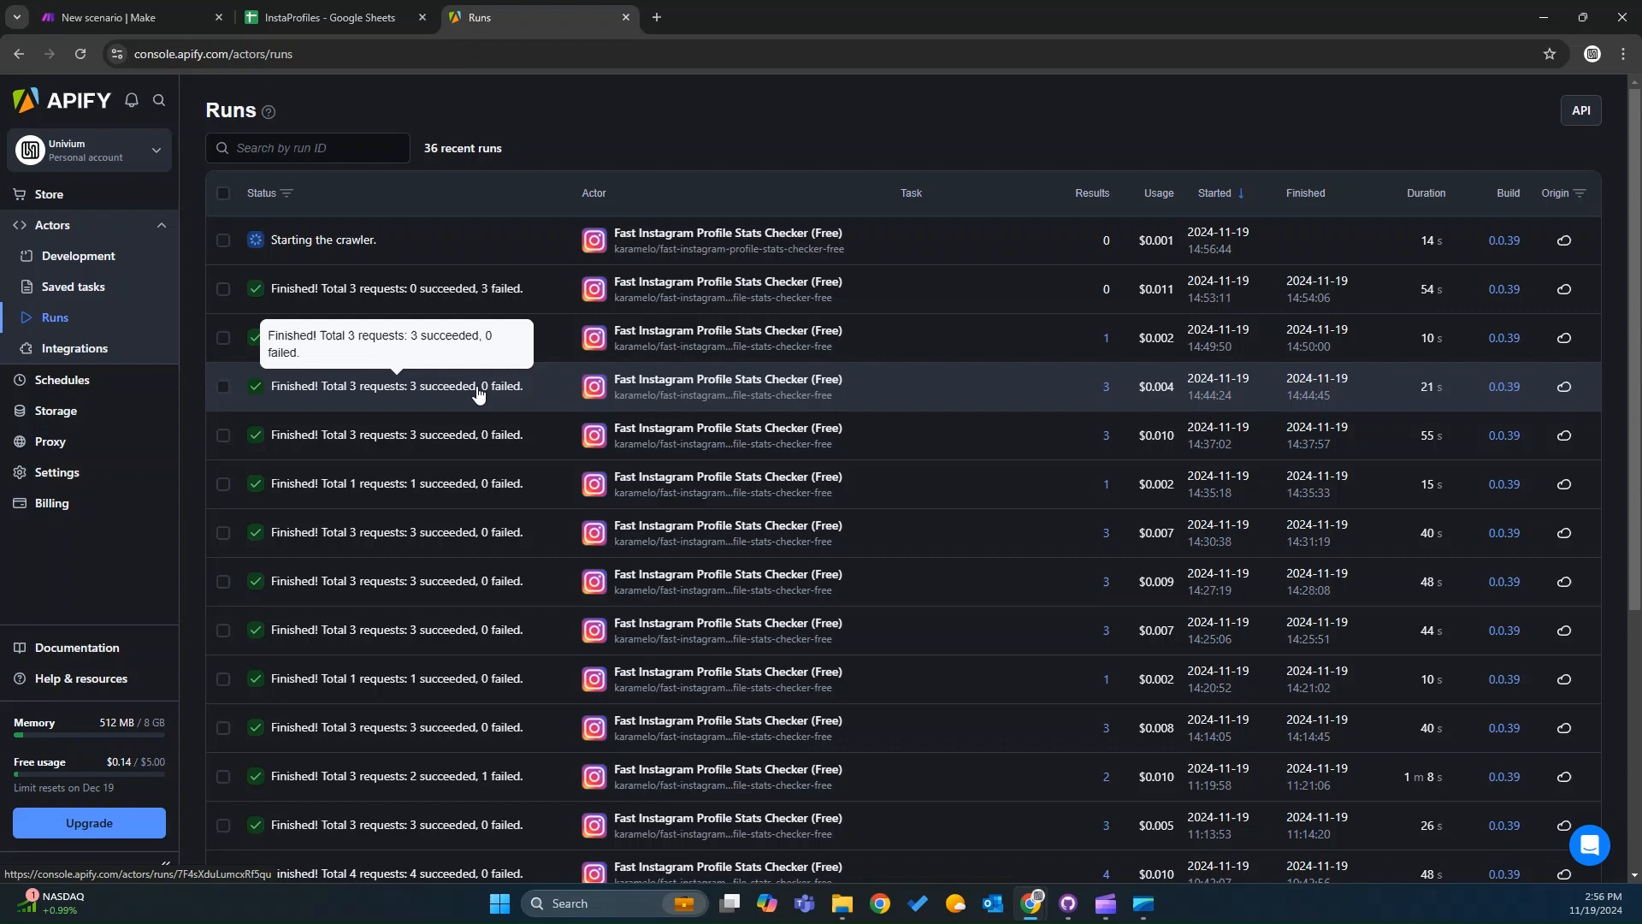
pyautogui.click(478, 395)
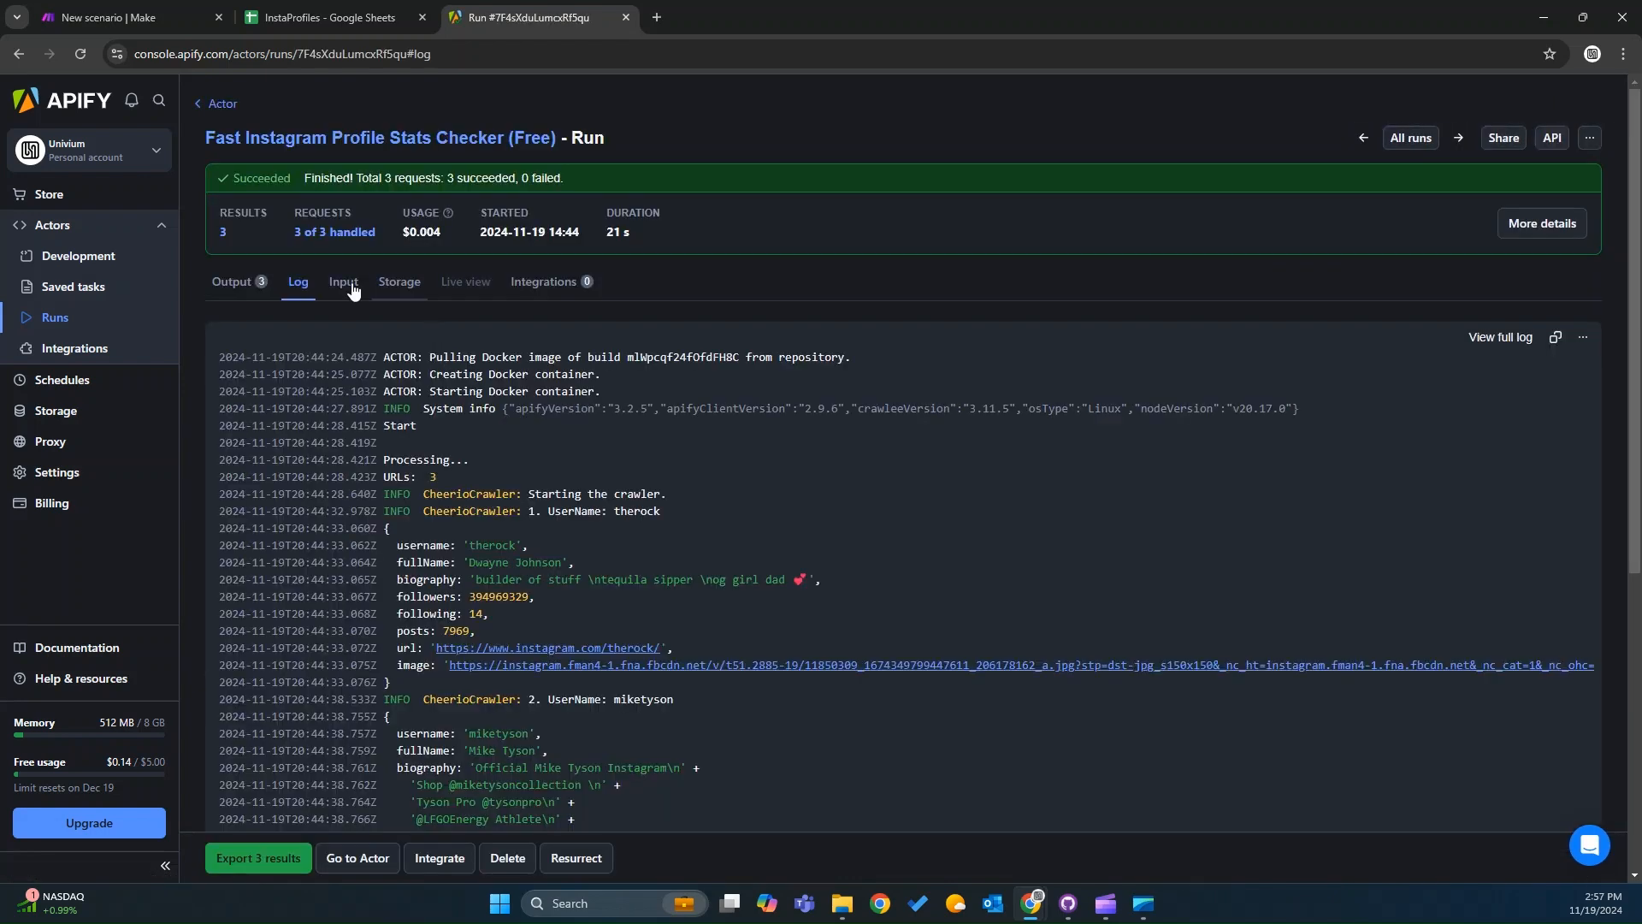
pyautogui.click(344, 284)
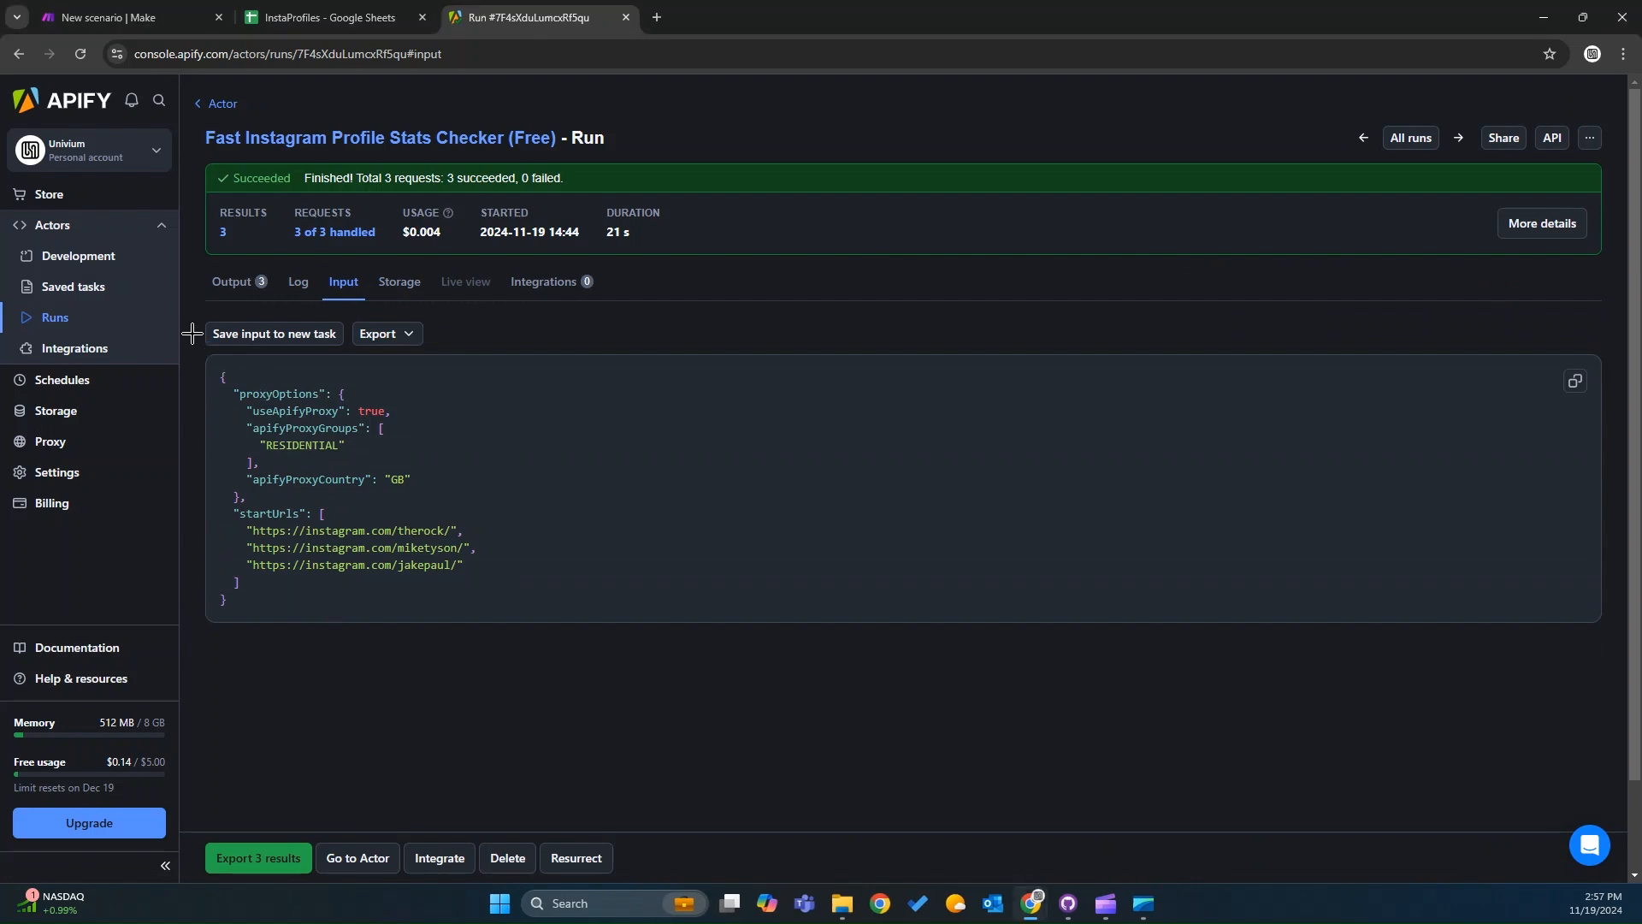
pyautogui.press('super+shift+s')
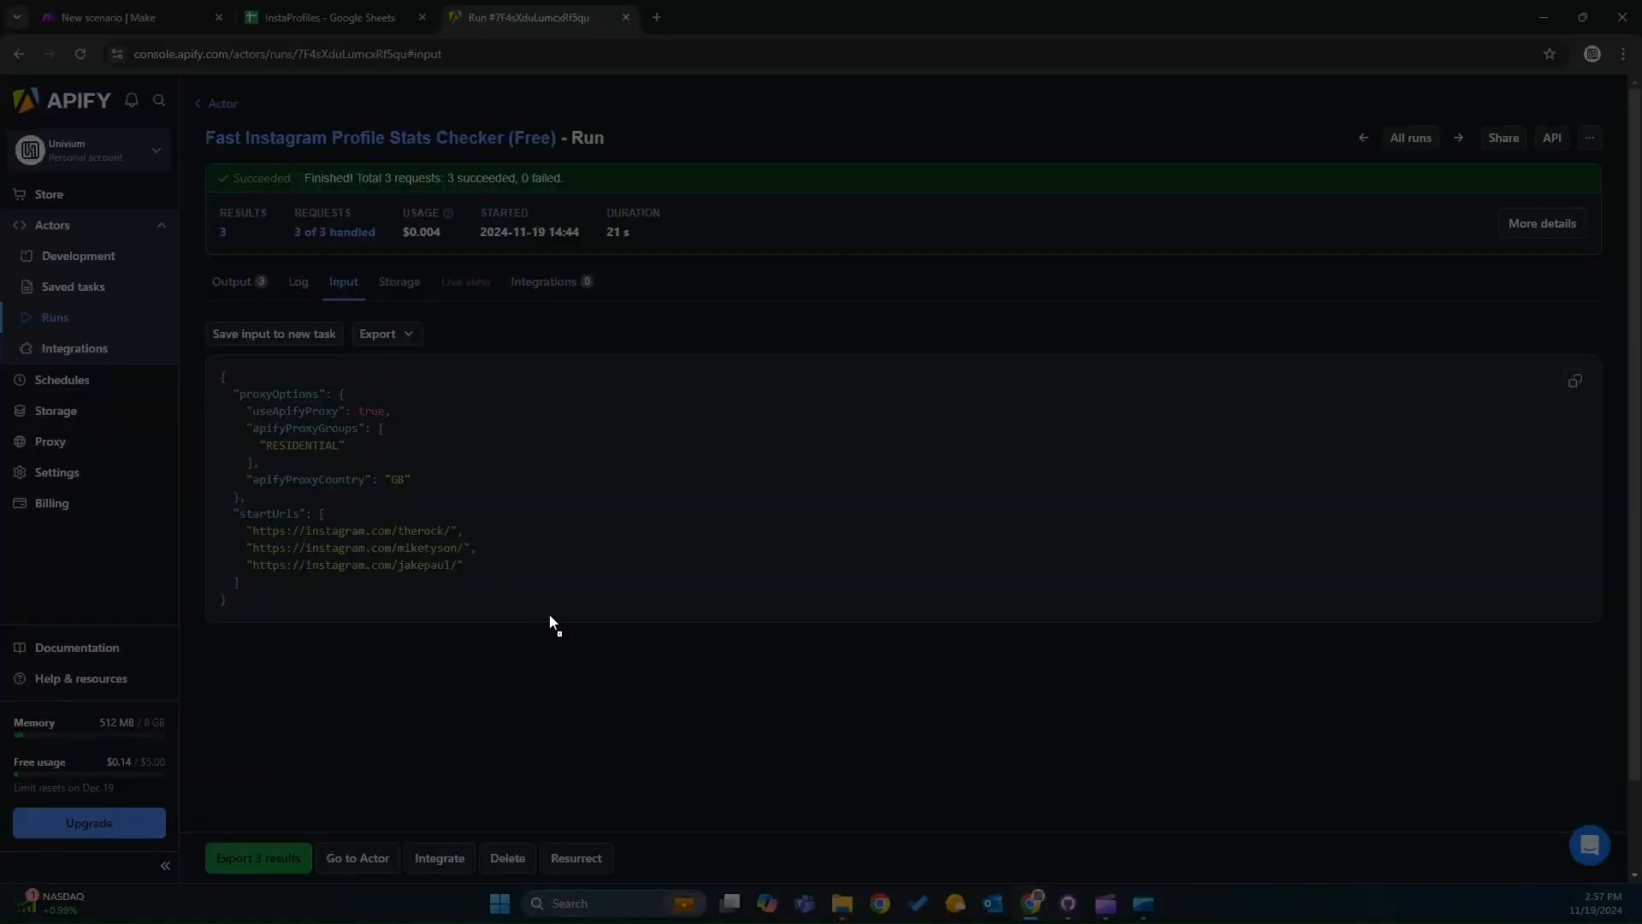
pyautogui.moveTo(559, 634); pyautogui.dragTo(175, 323)
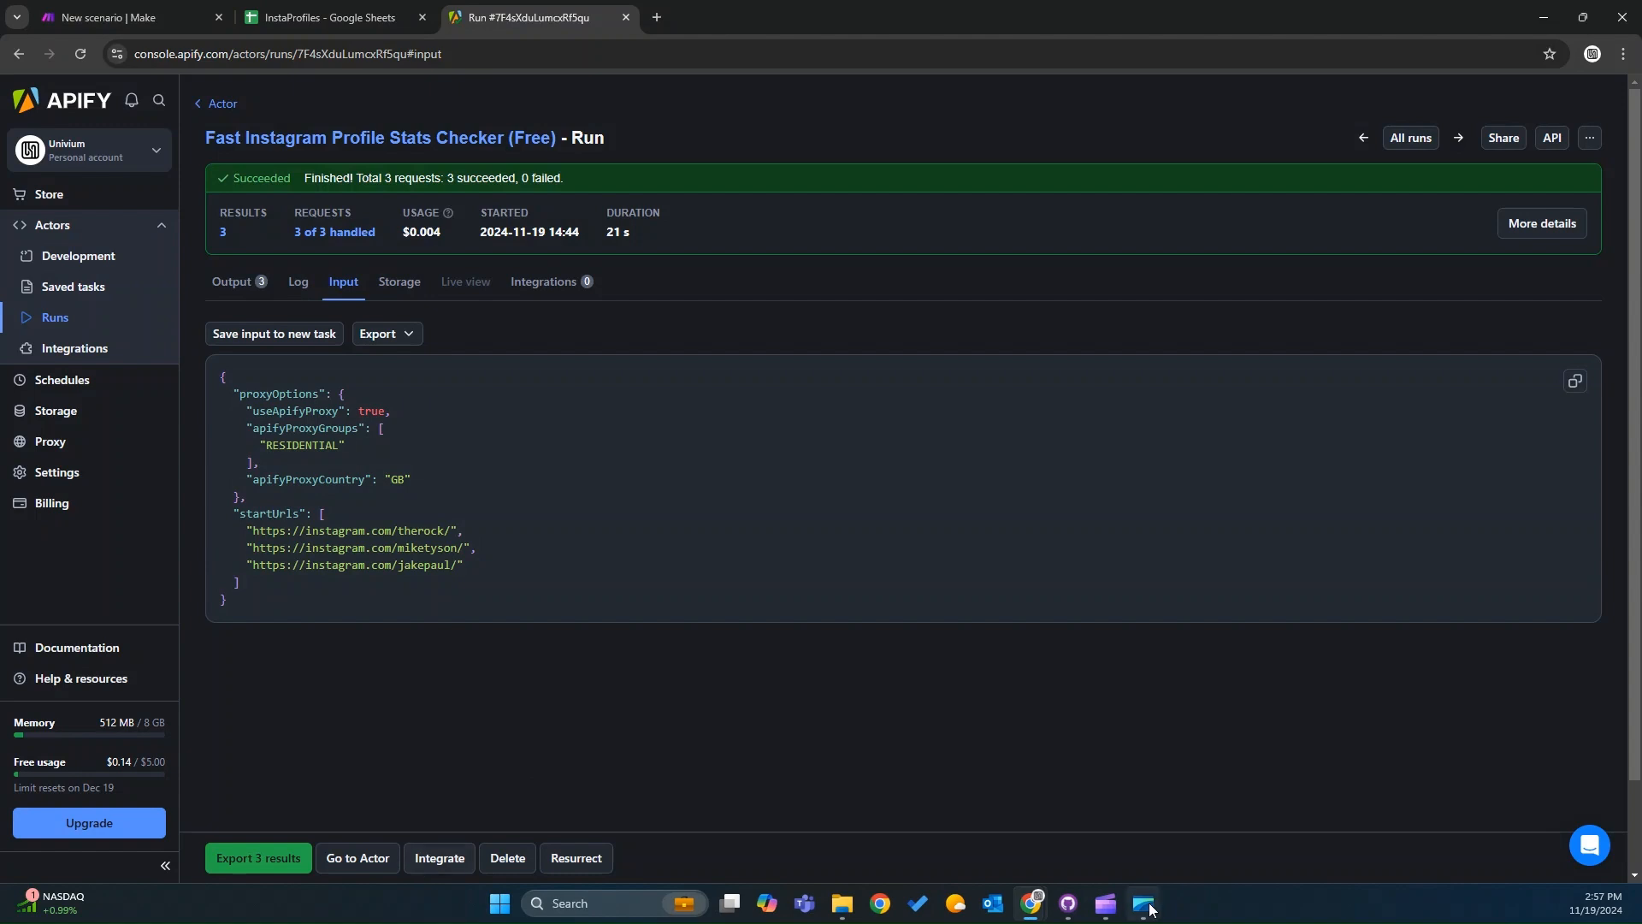
pyautogui.moveTo(1151, 908)
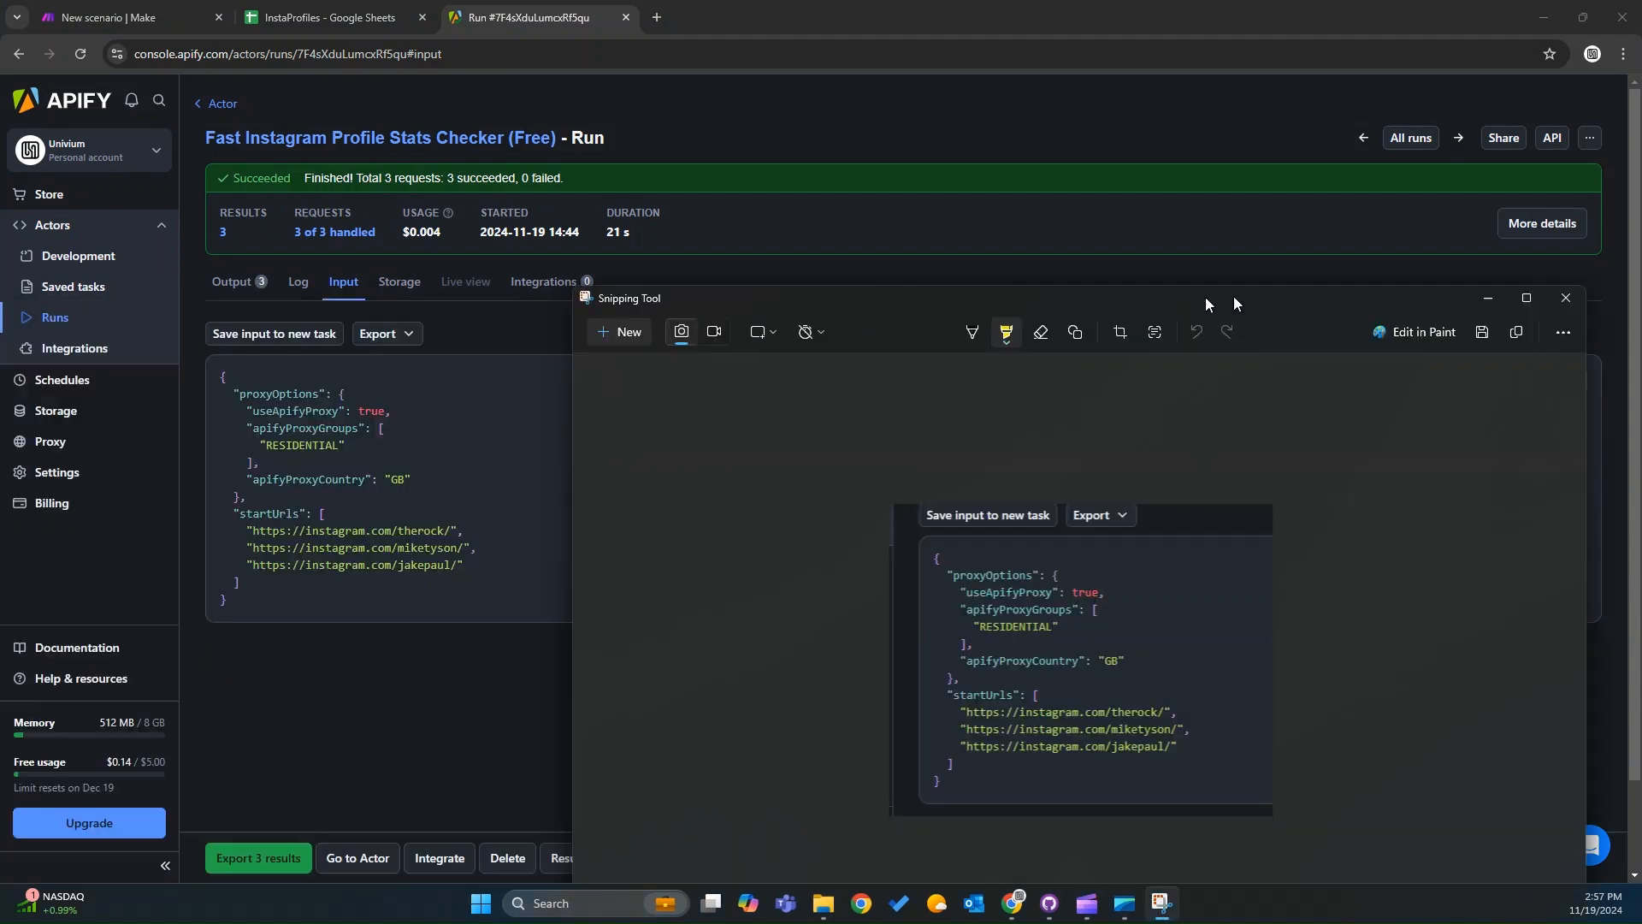
pyautogui.click(219, 106)
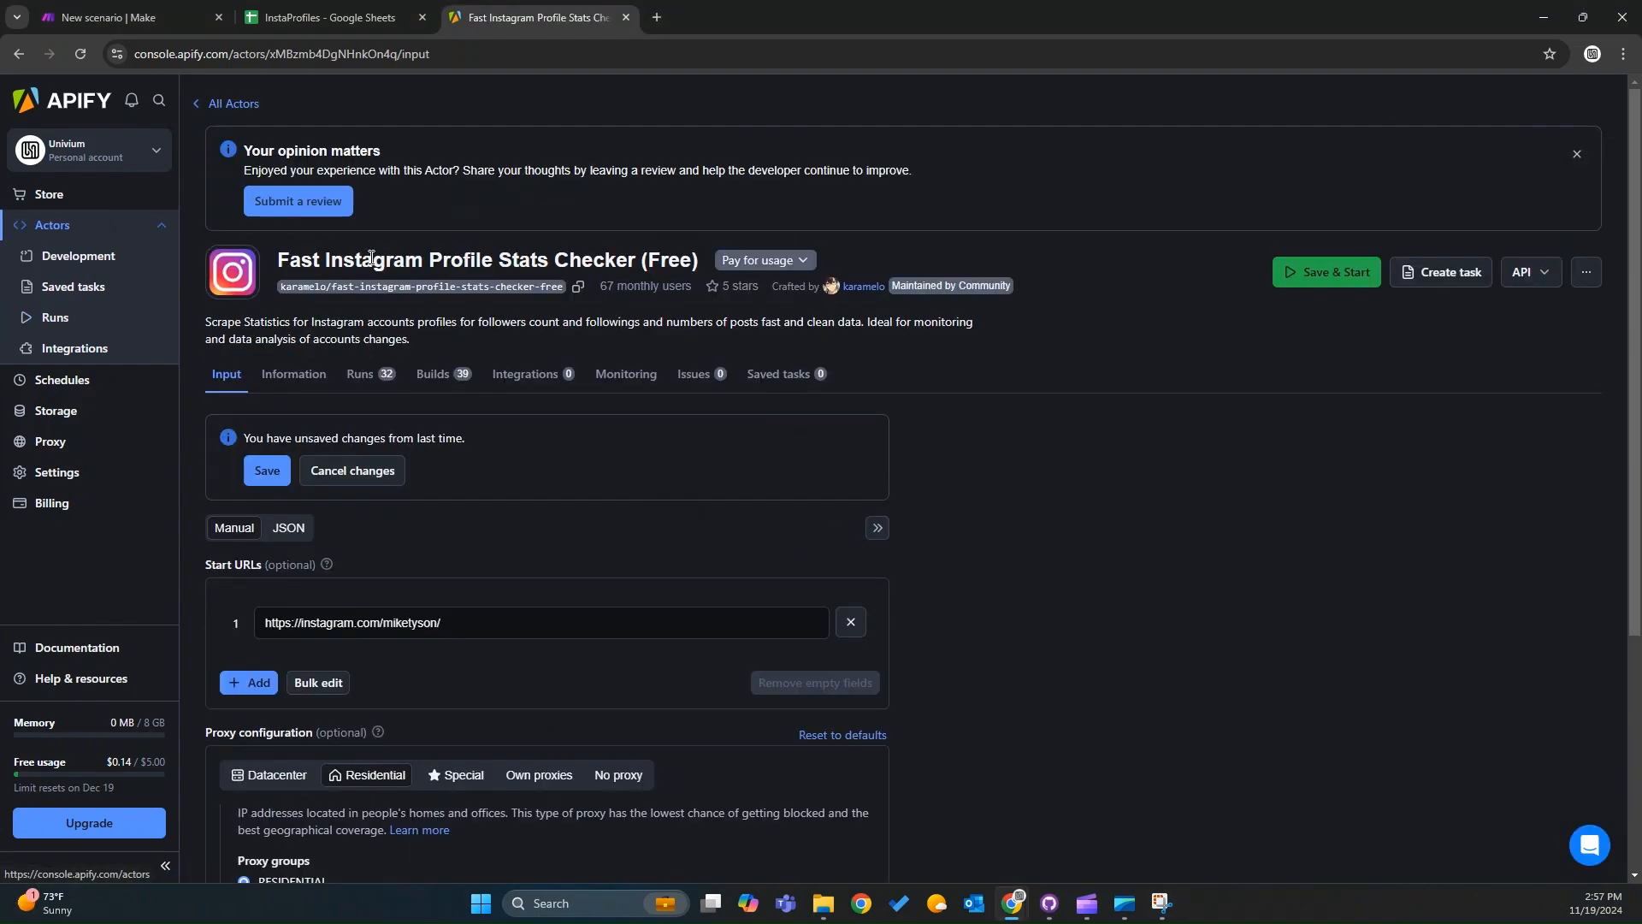
pyautogui.click(384, 376)
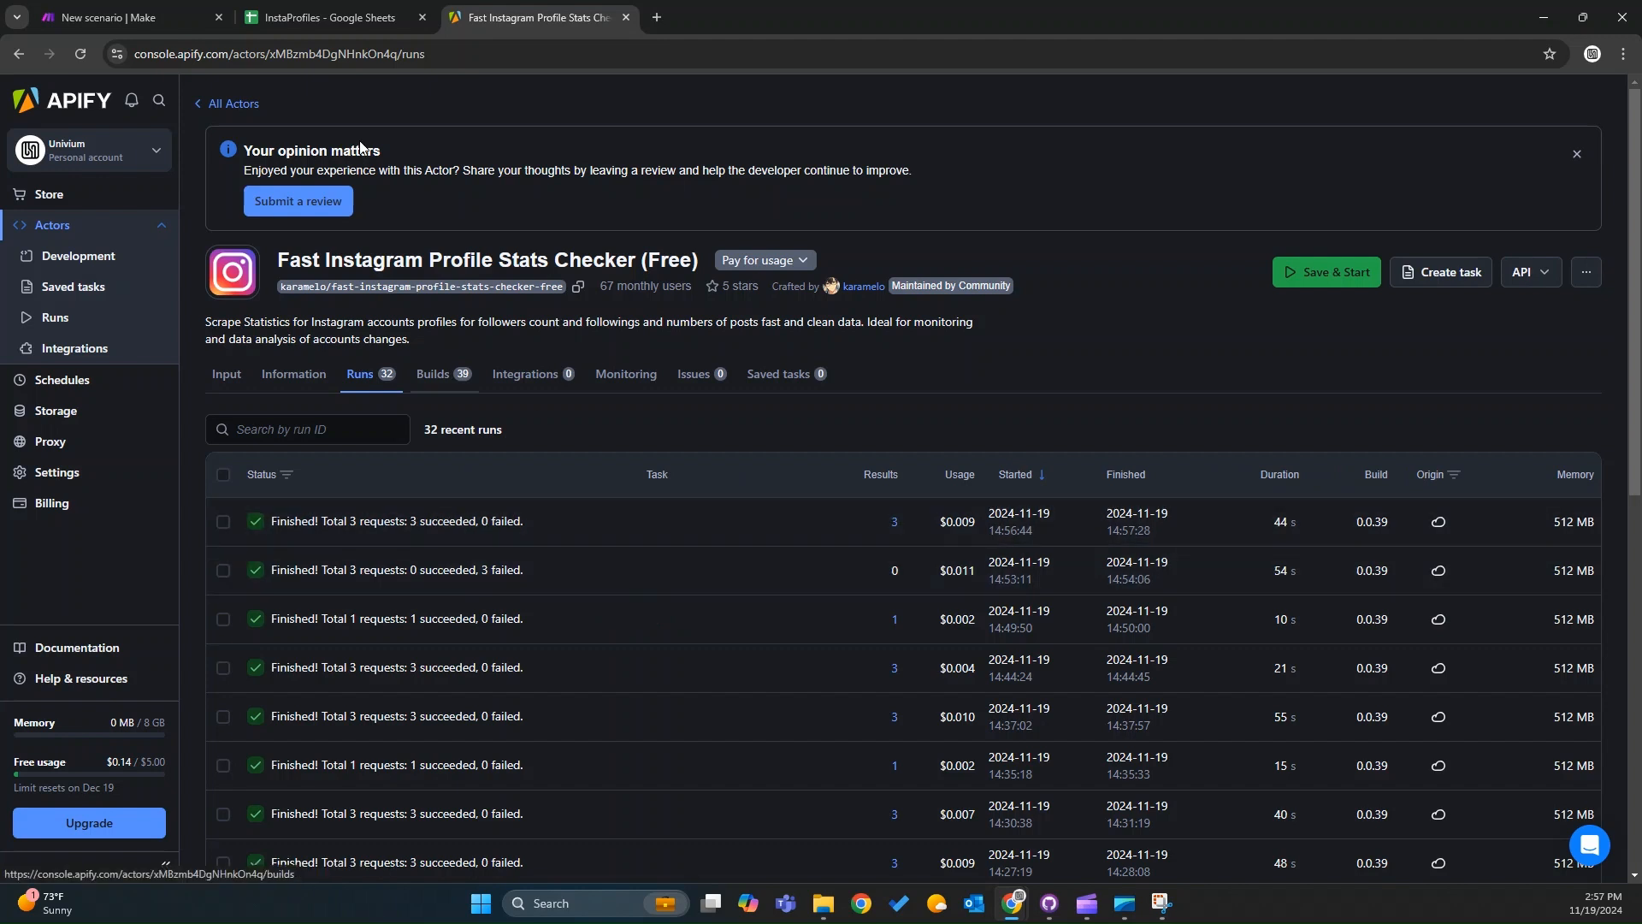
# Inspect the output bundles of the Get Dataset Items module.
pyautogui.click(141, 19)
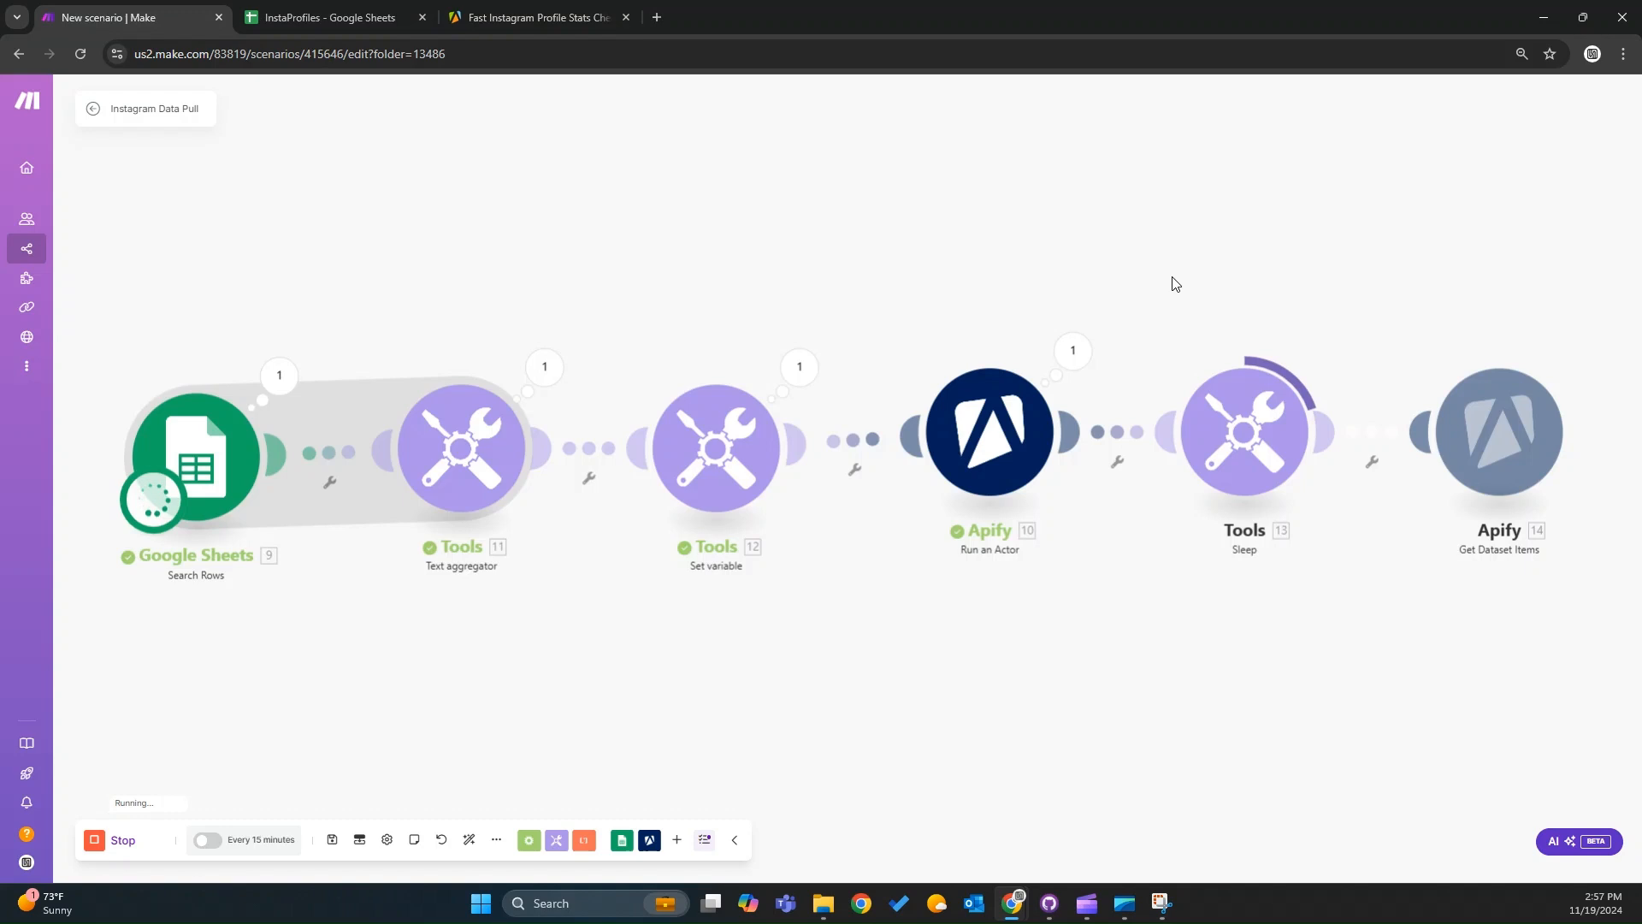
pyautogui.moveTo(1192, 202); pyautogui.dragTo(371, 170)
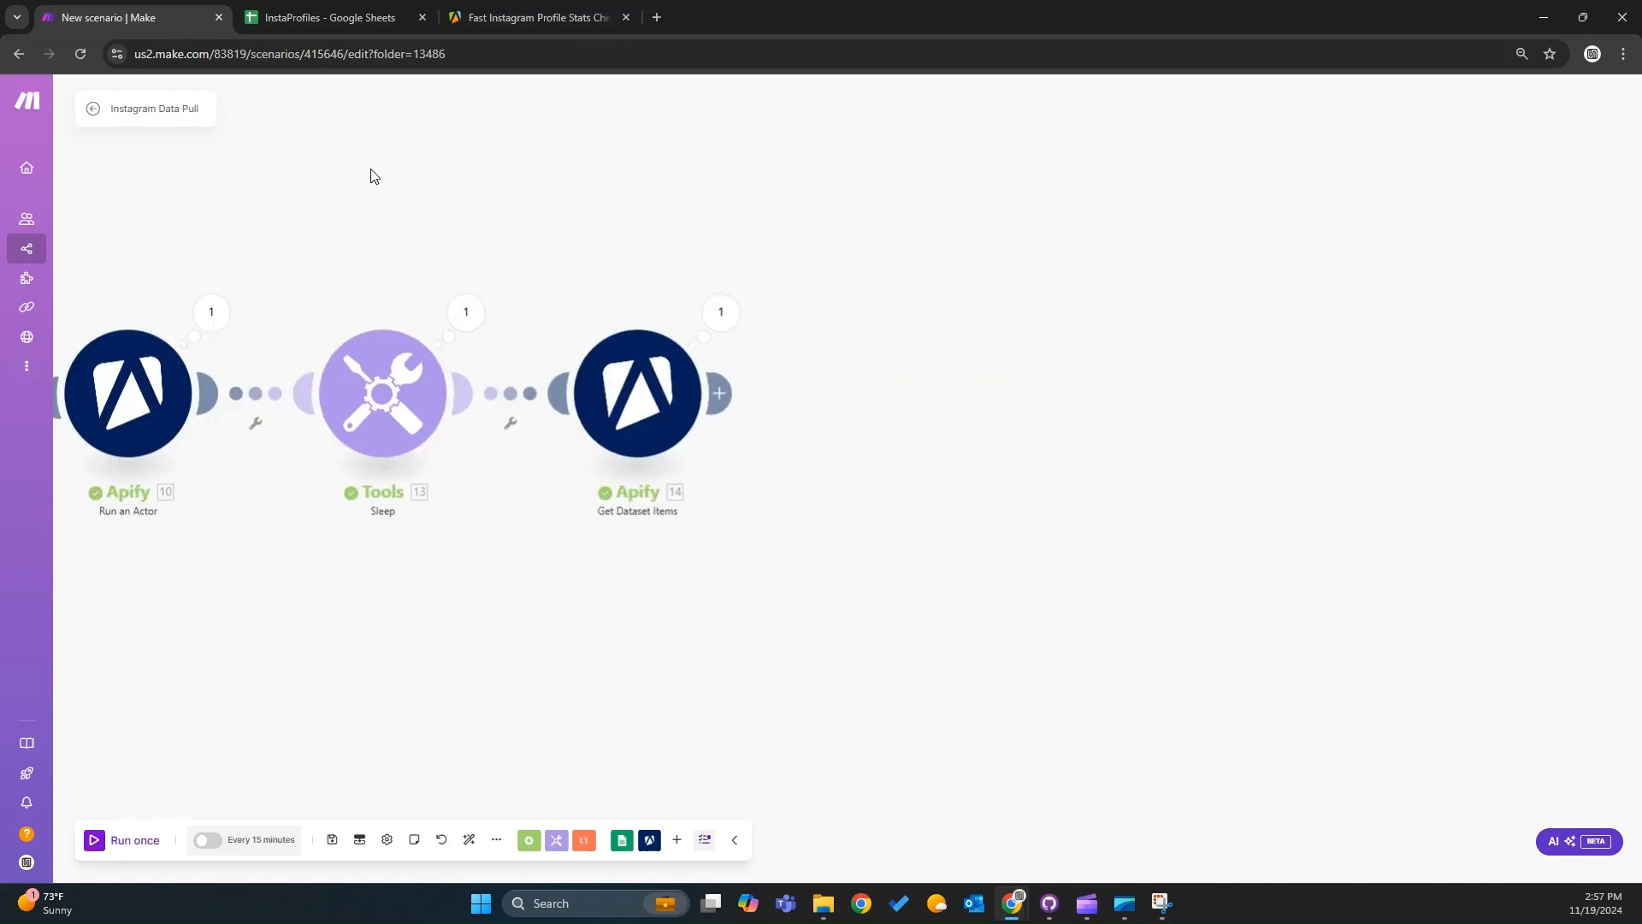
pyautogui.click(720, 313)
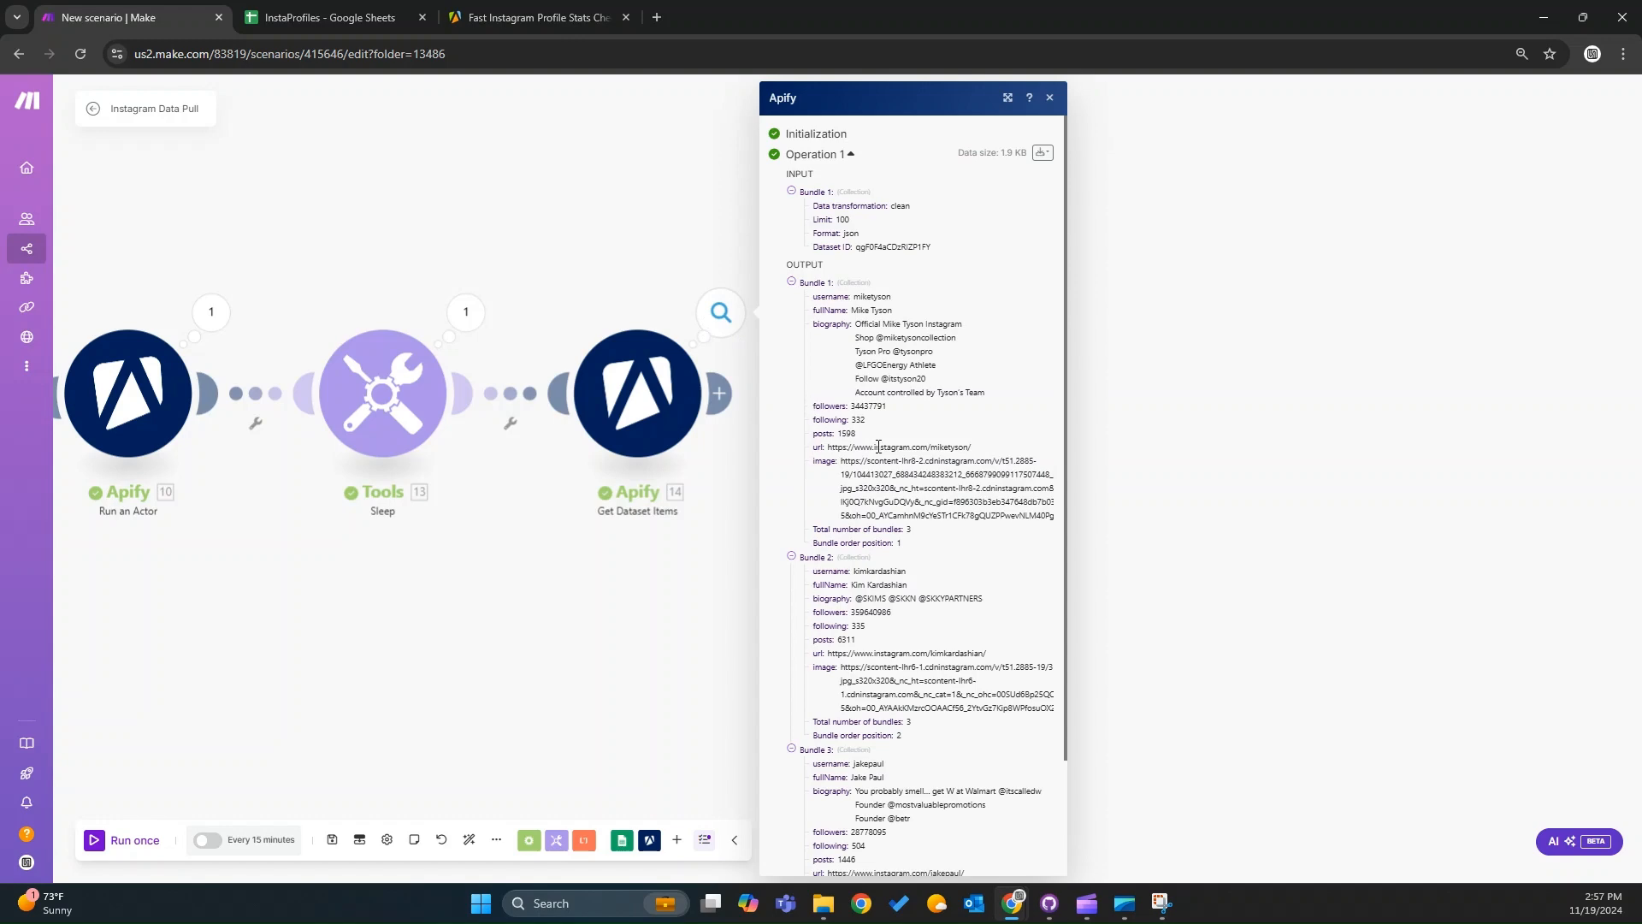
pyautogui.scroll(-2, 898, 671)
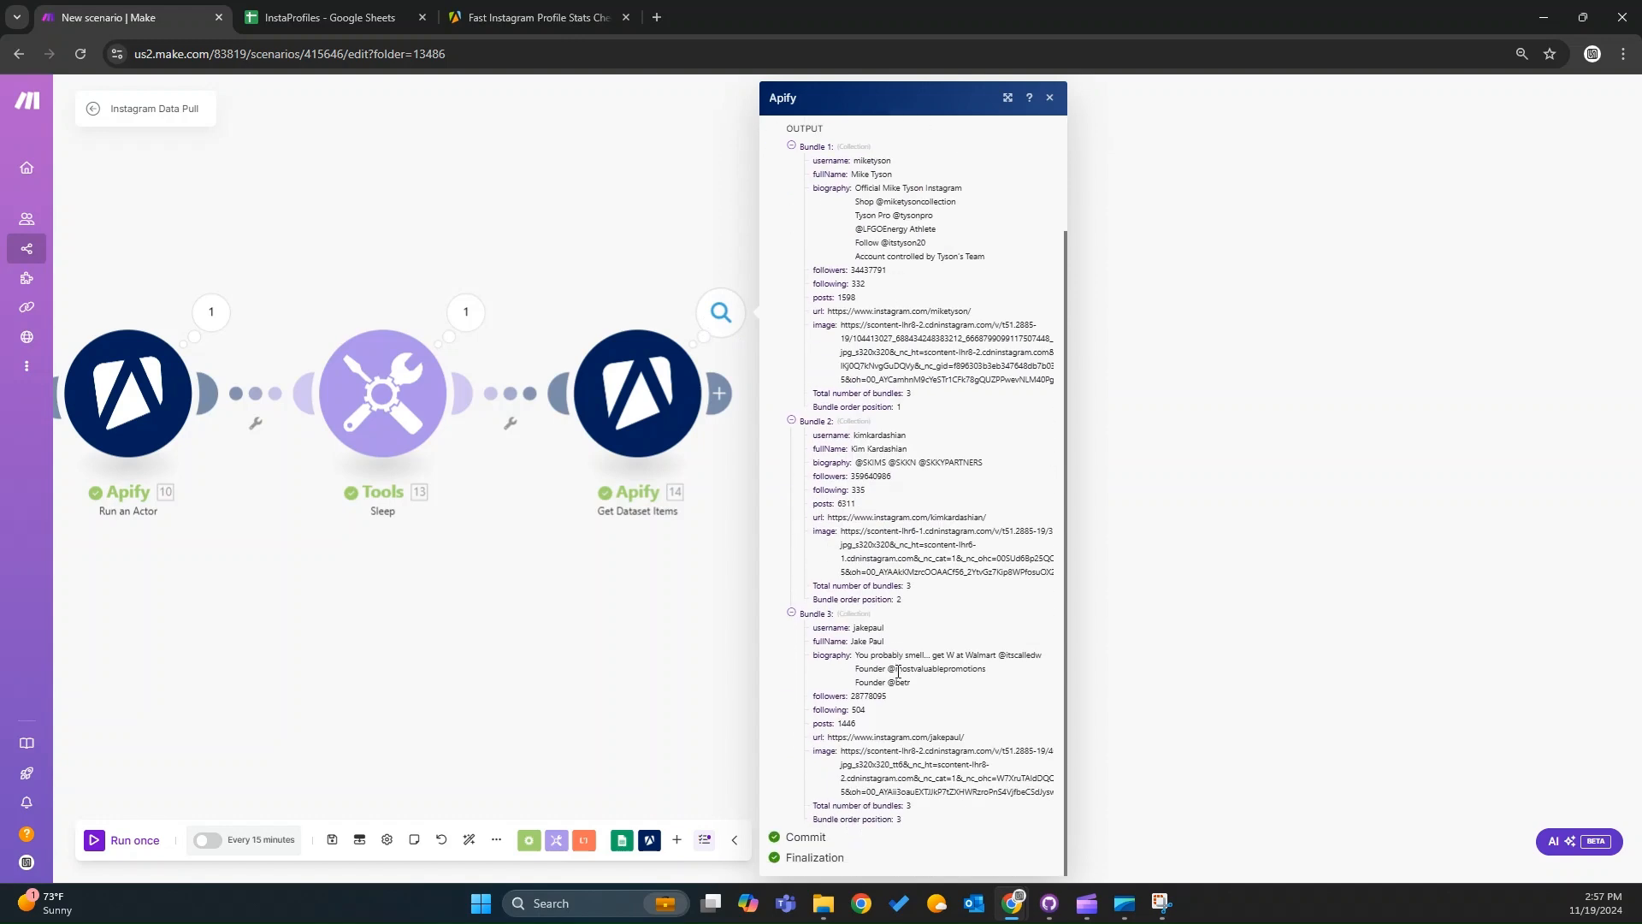
pyautogui.click(693, 718)
# Add a Google Sheets Search Rows module after Get Dataset Items, with search method Select from all.
pyautogui.click(720, 398)
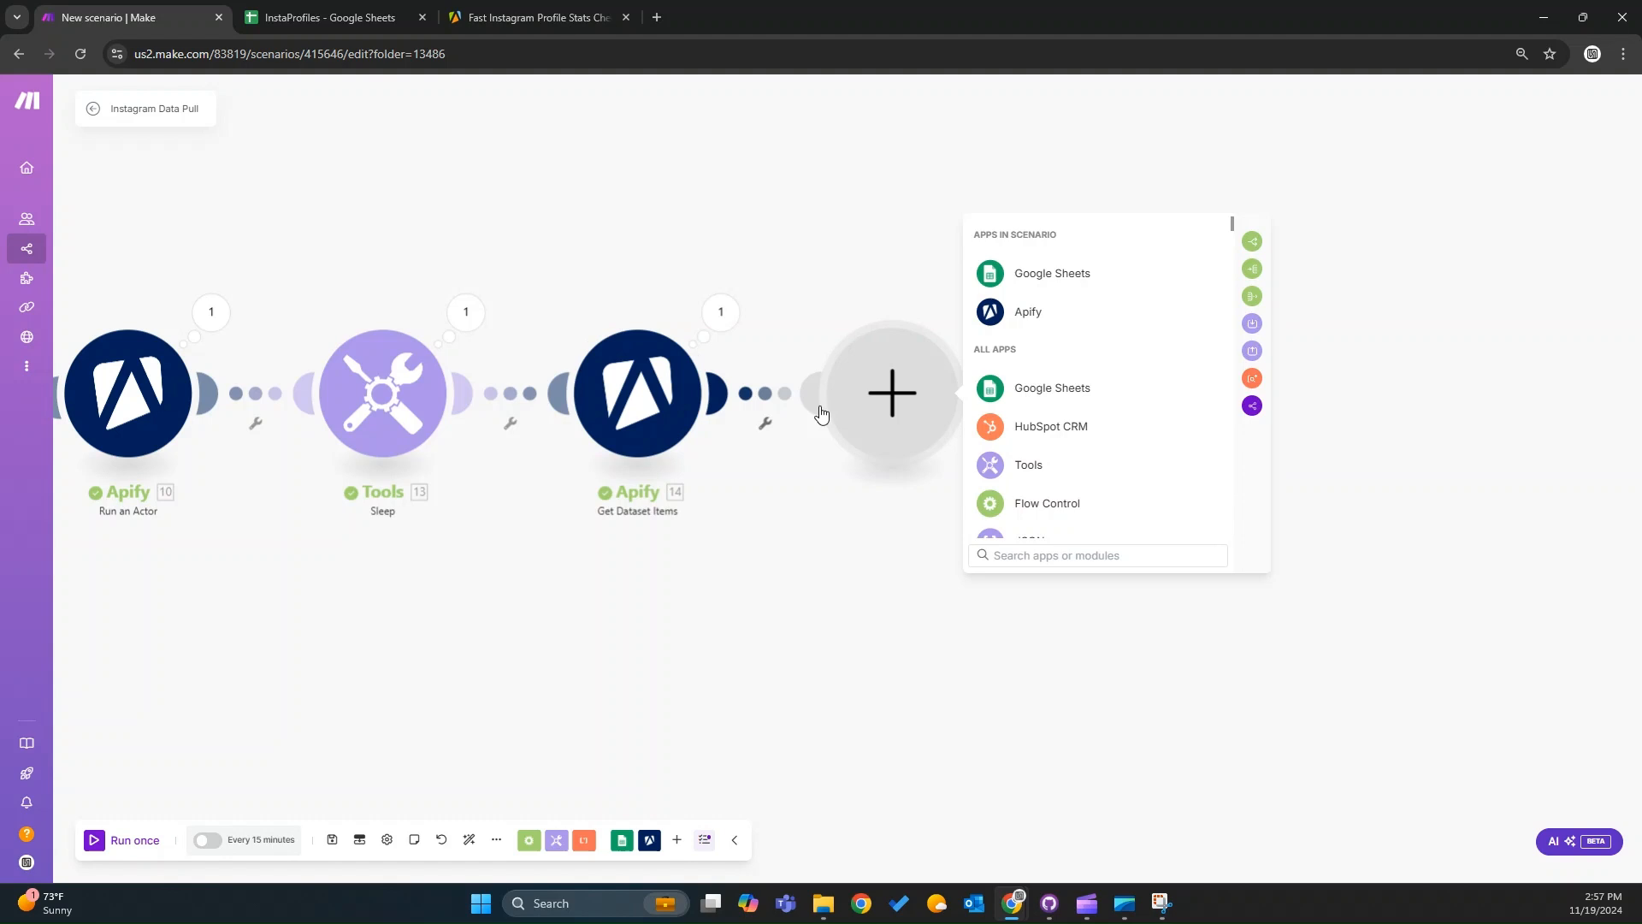
pyautogui.click(1072, 395)
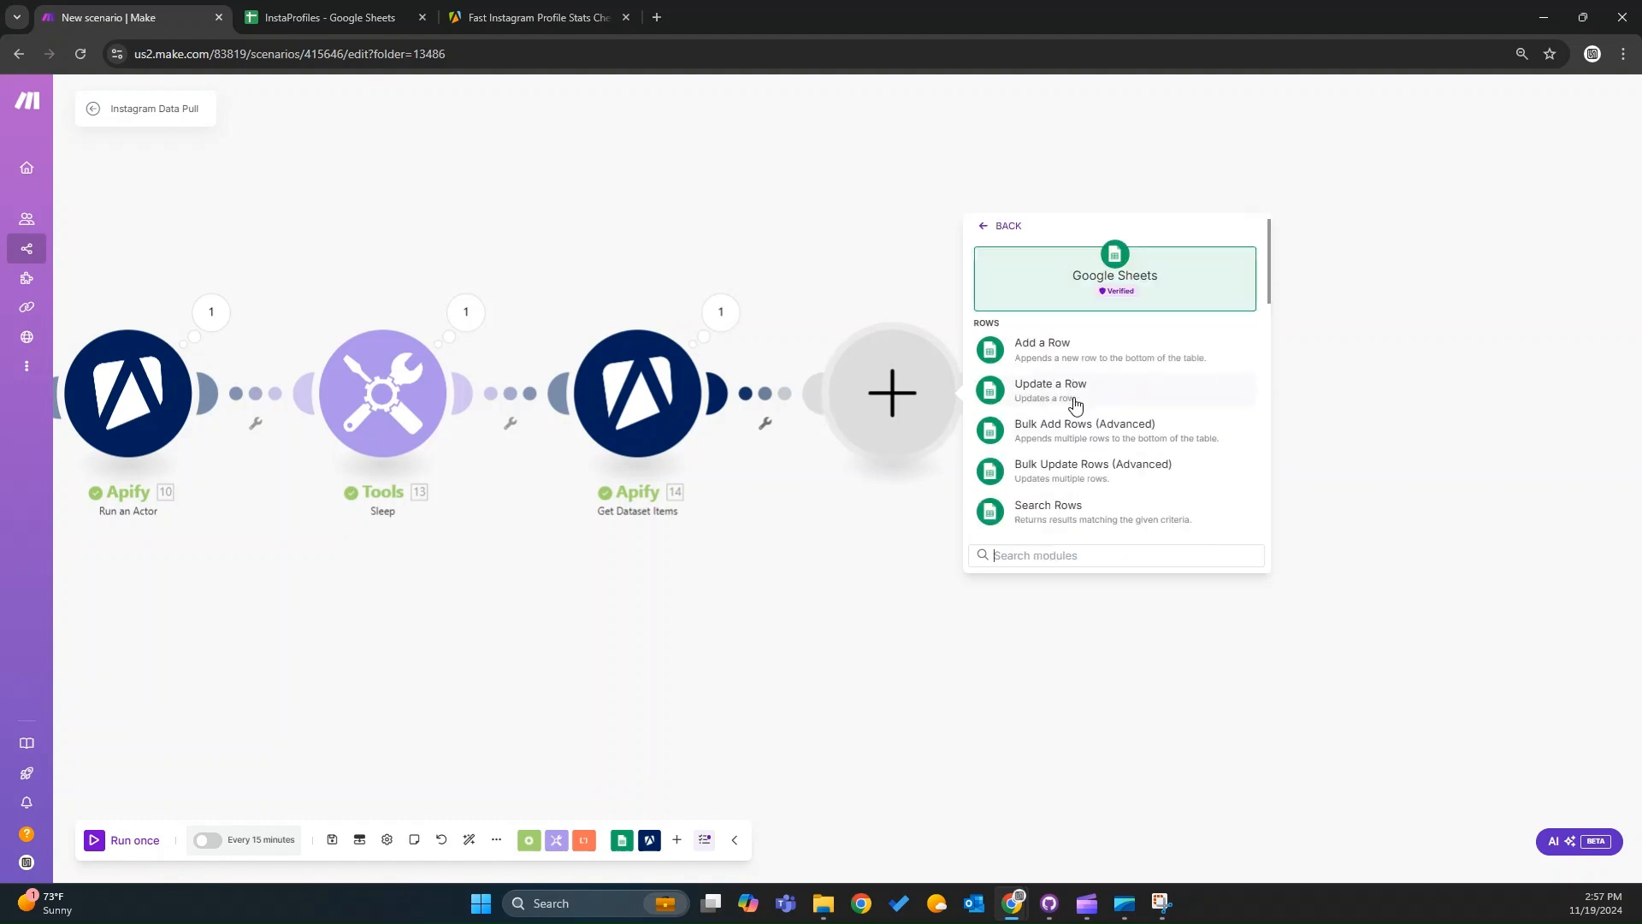
pyautogui.write('sea')
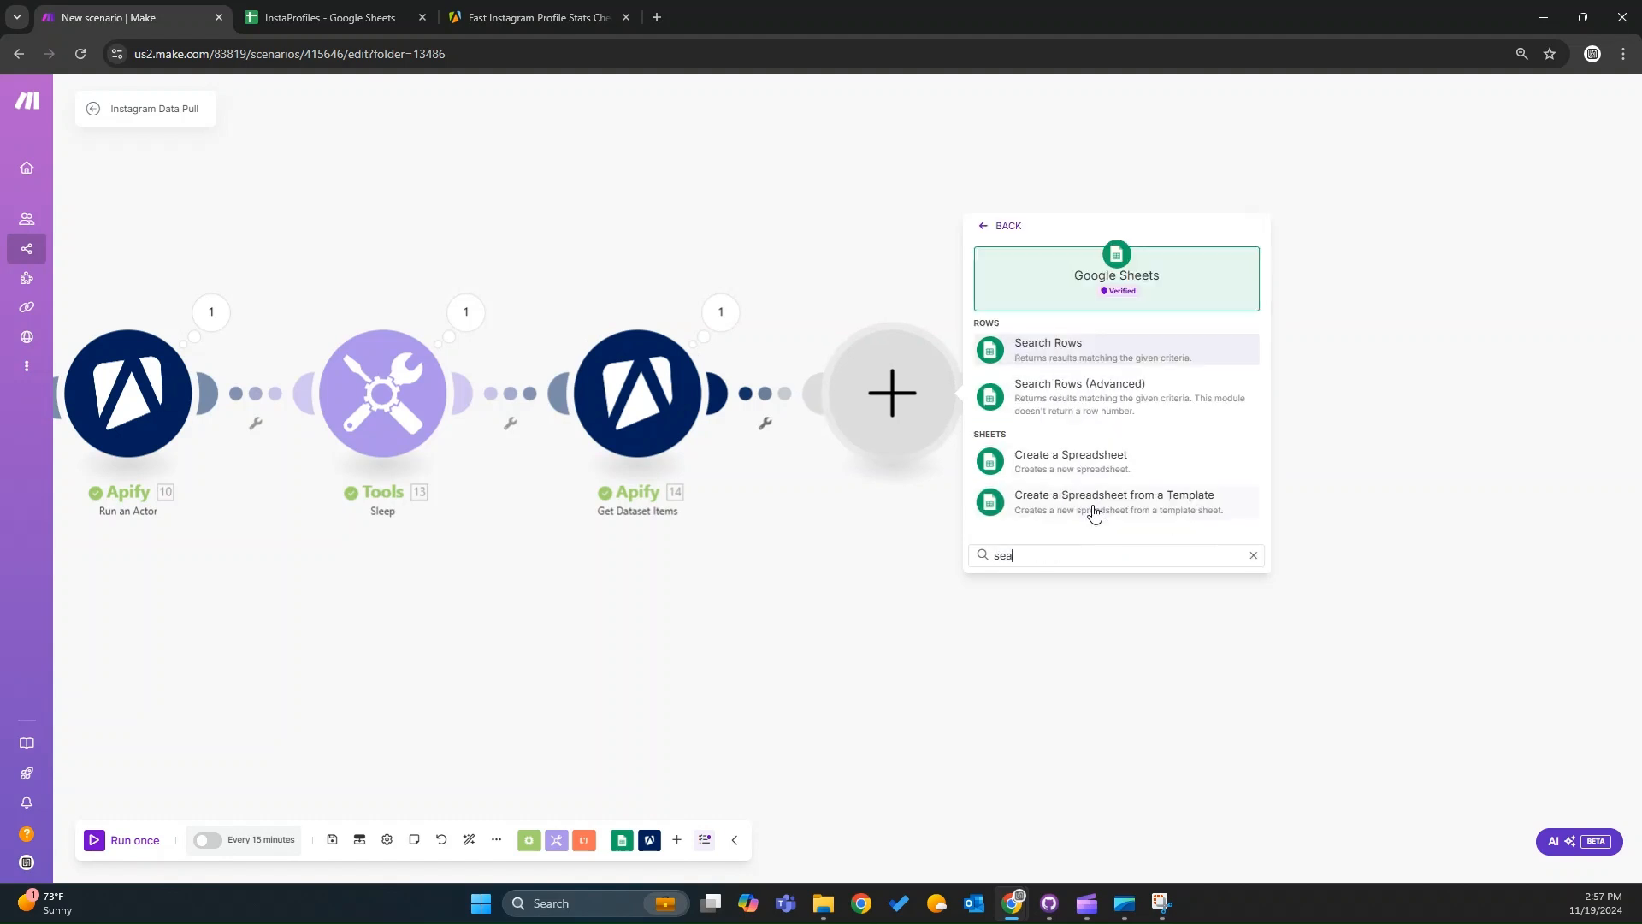
pyautogui.click(1051, 350)
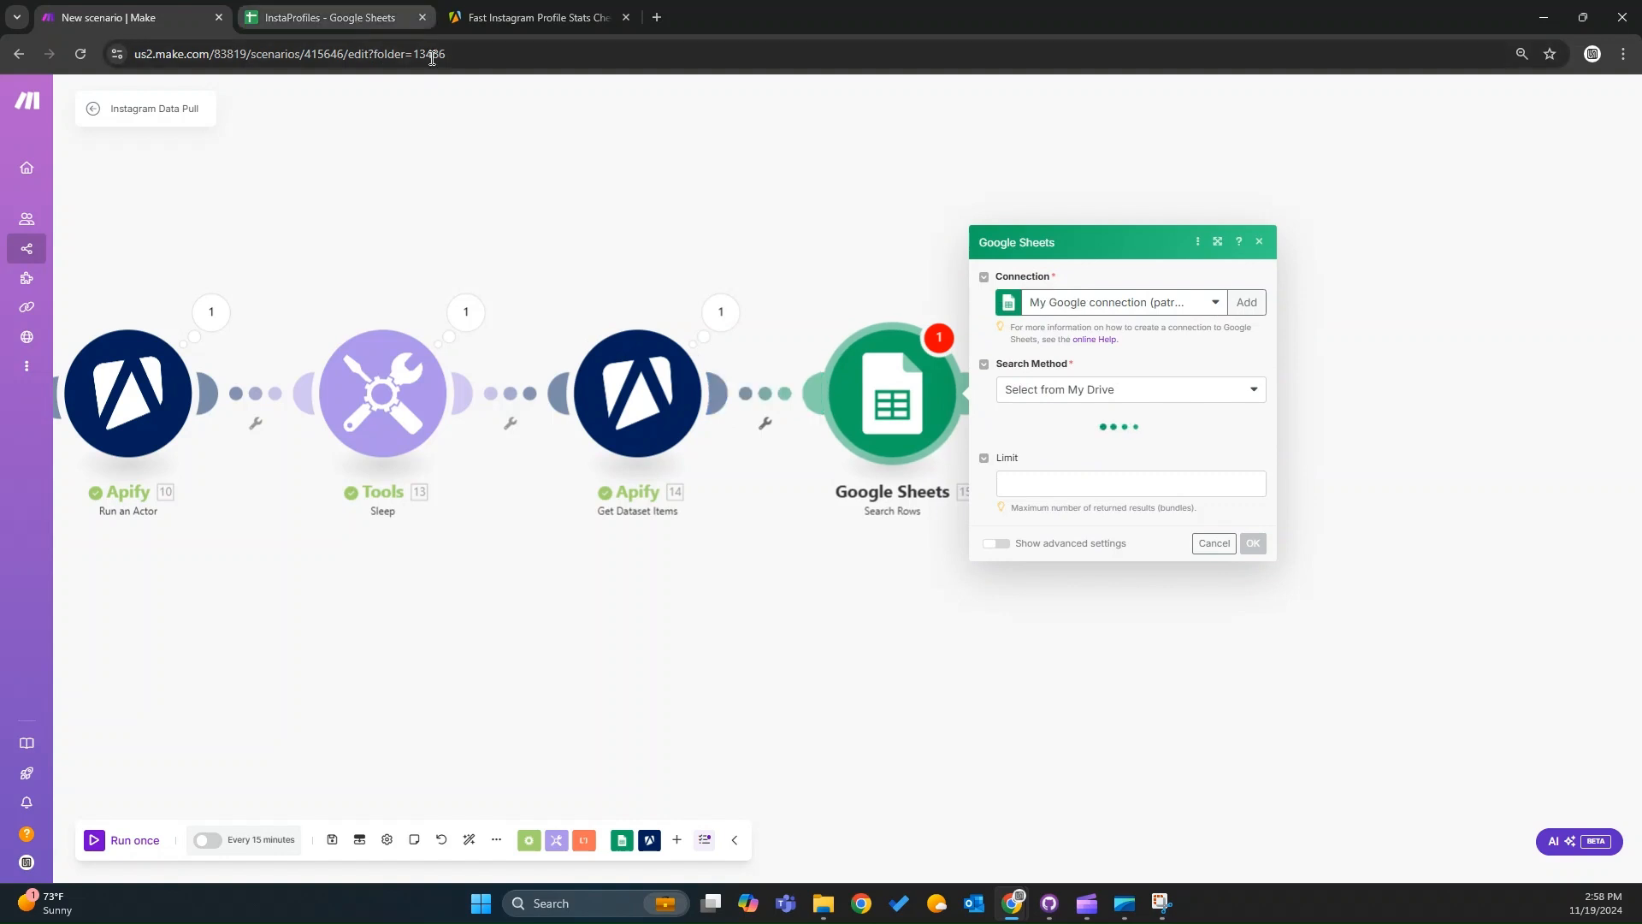
pyautogui.click(1103, 384)
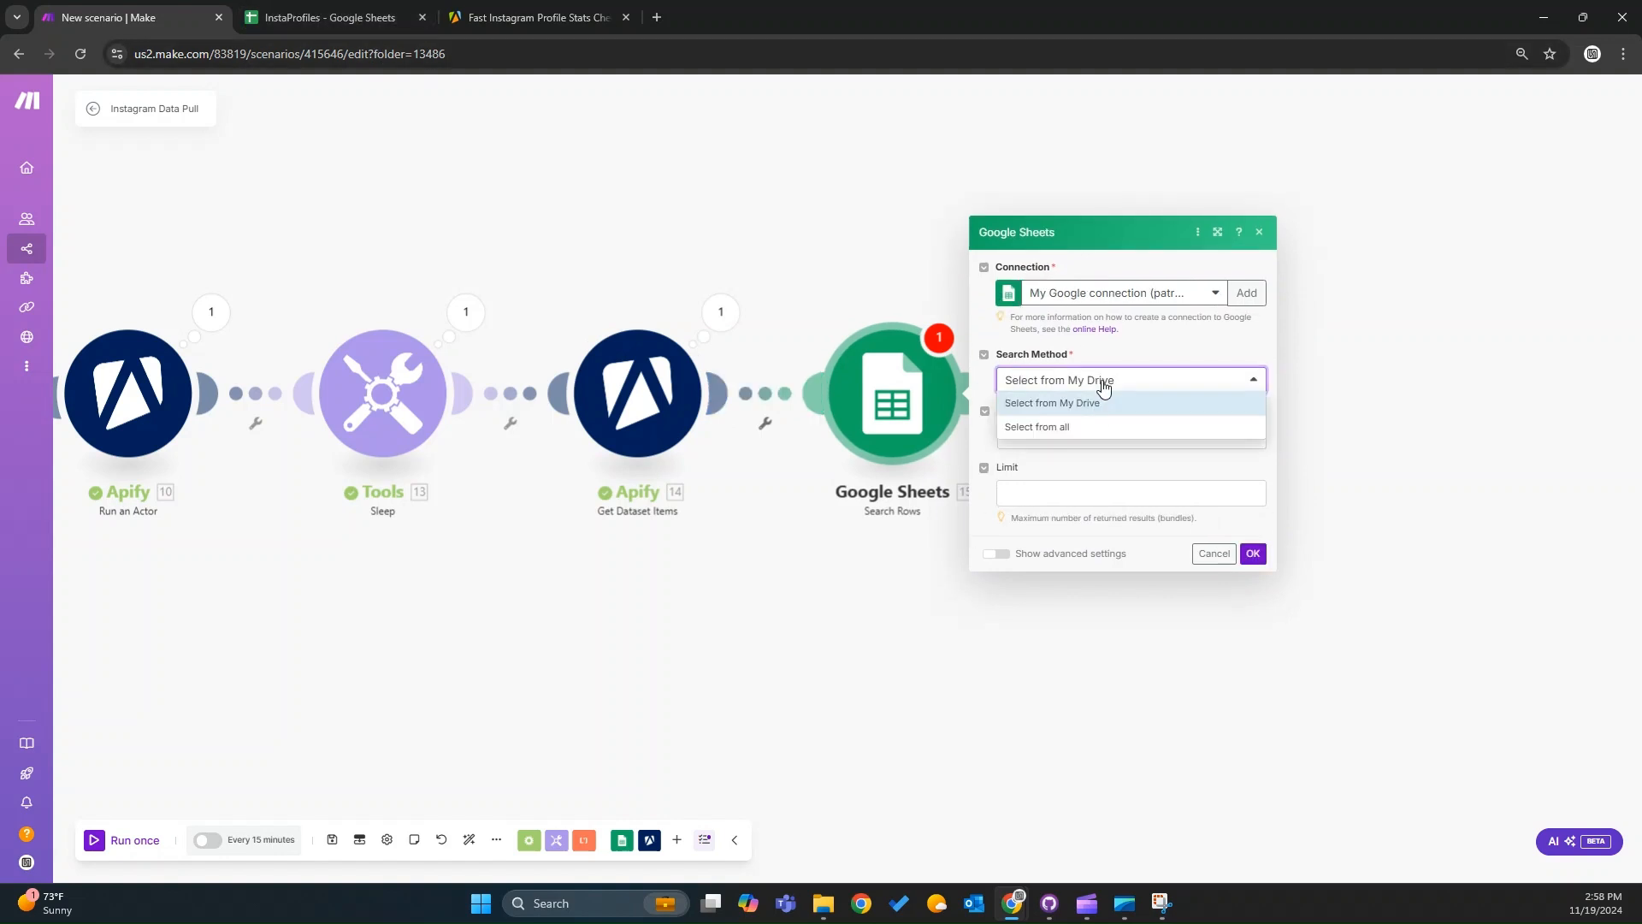
pyautogui.click(1081, 428)
# Copy the InstaProfiles spreadsheet ID into the Search Rows module and select Sheet1 as the sheet name.
pyautogui.click(329, 17)
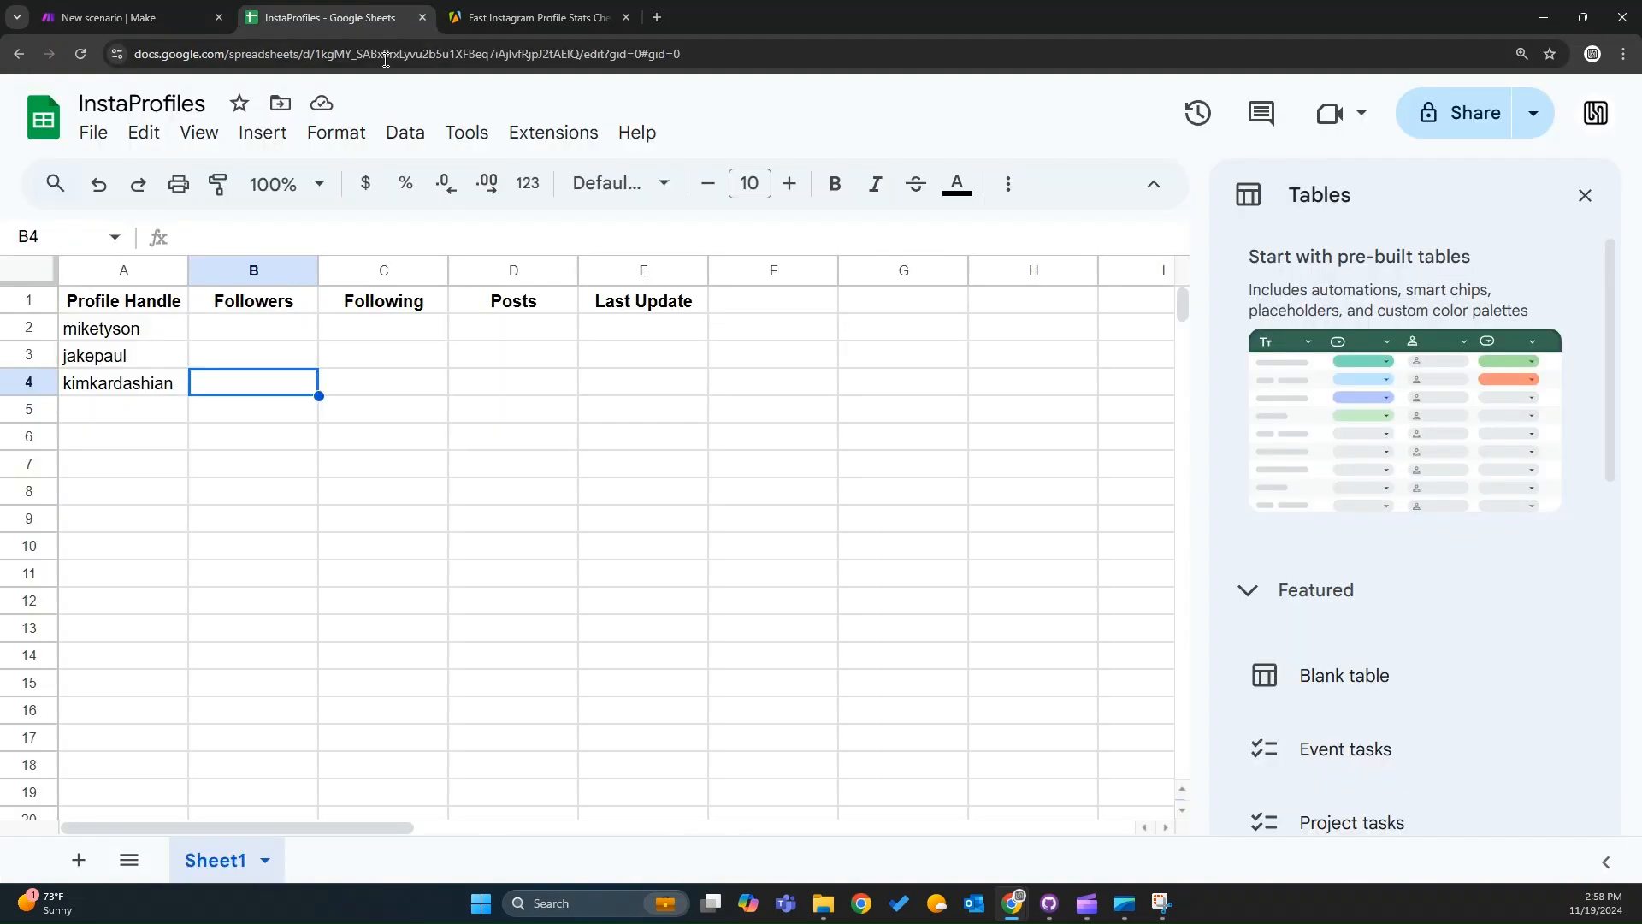
pyautogui.doubleClick(418, 56)
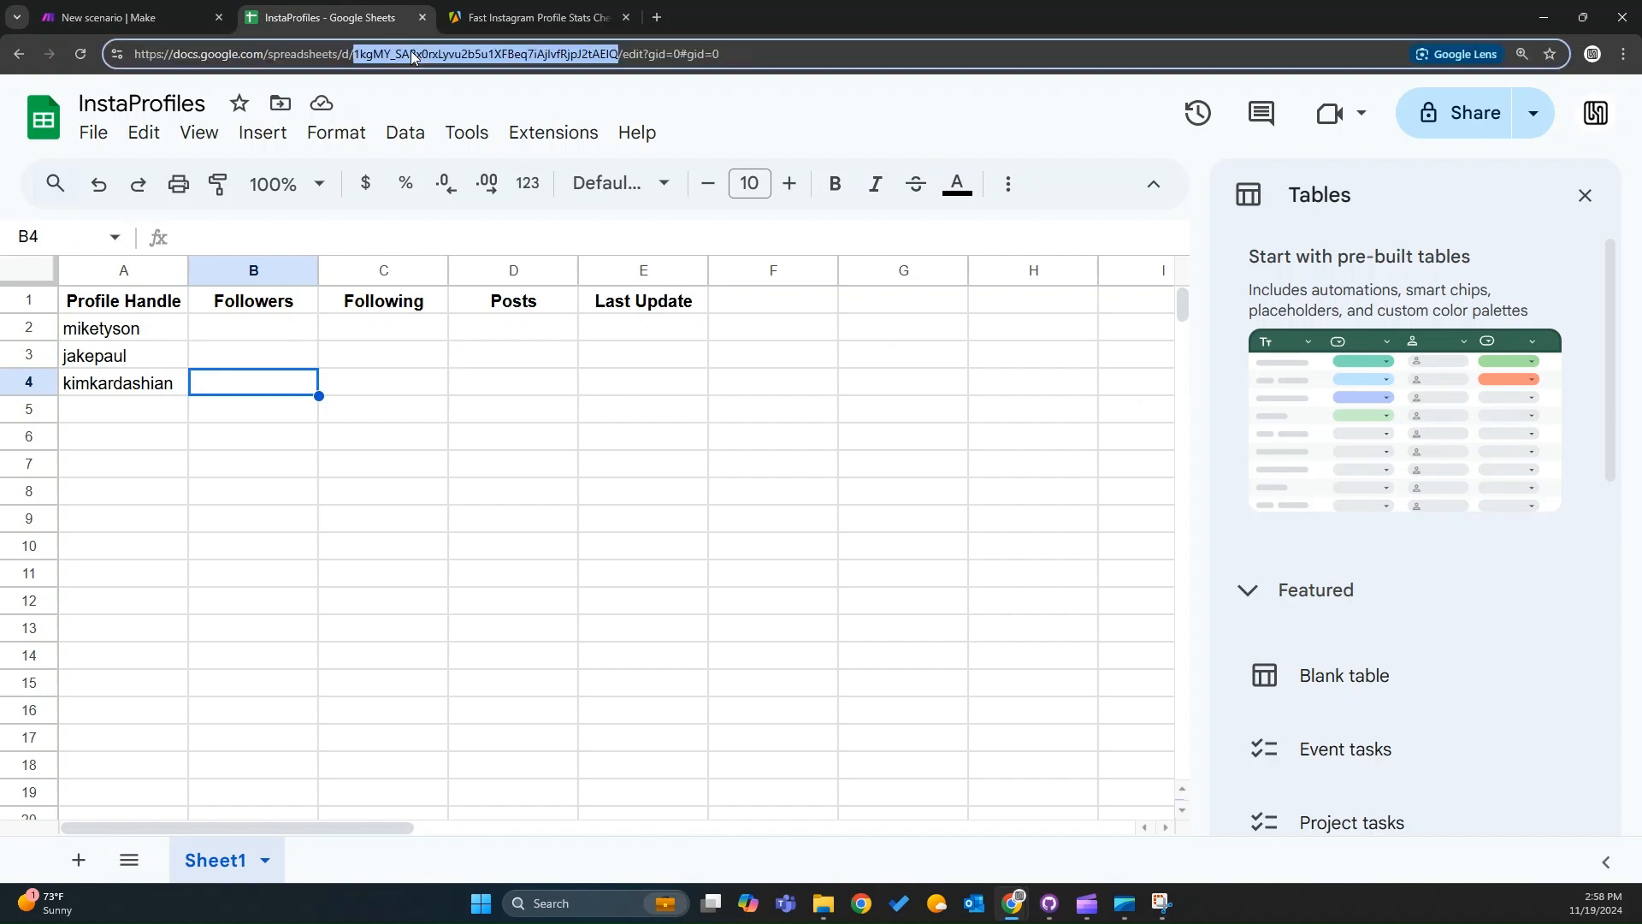
pyautogui.click(128, 17)
pyautogui.click(1079, 424)
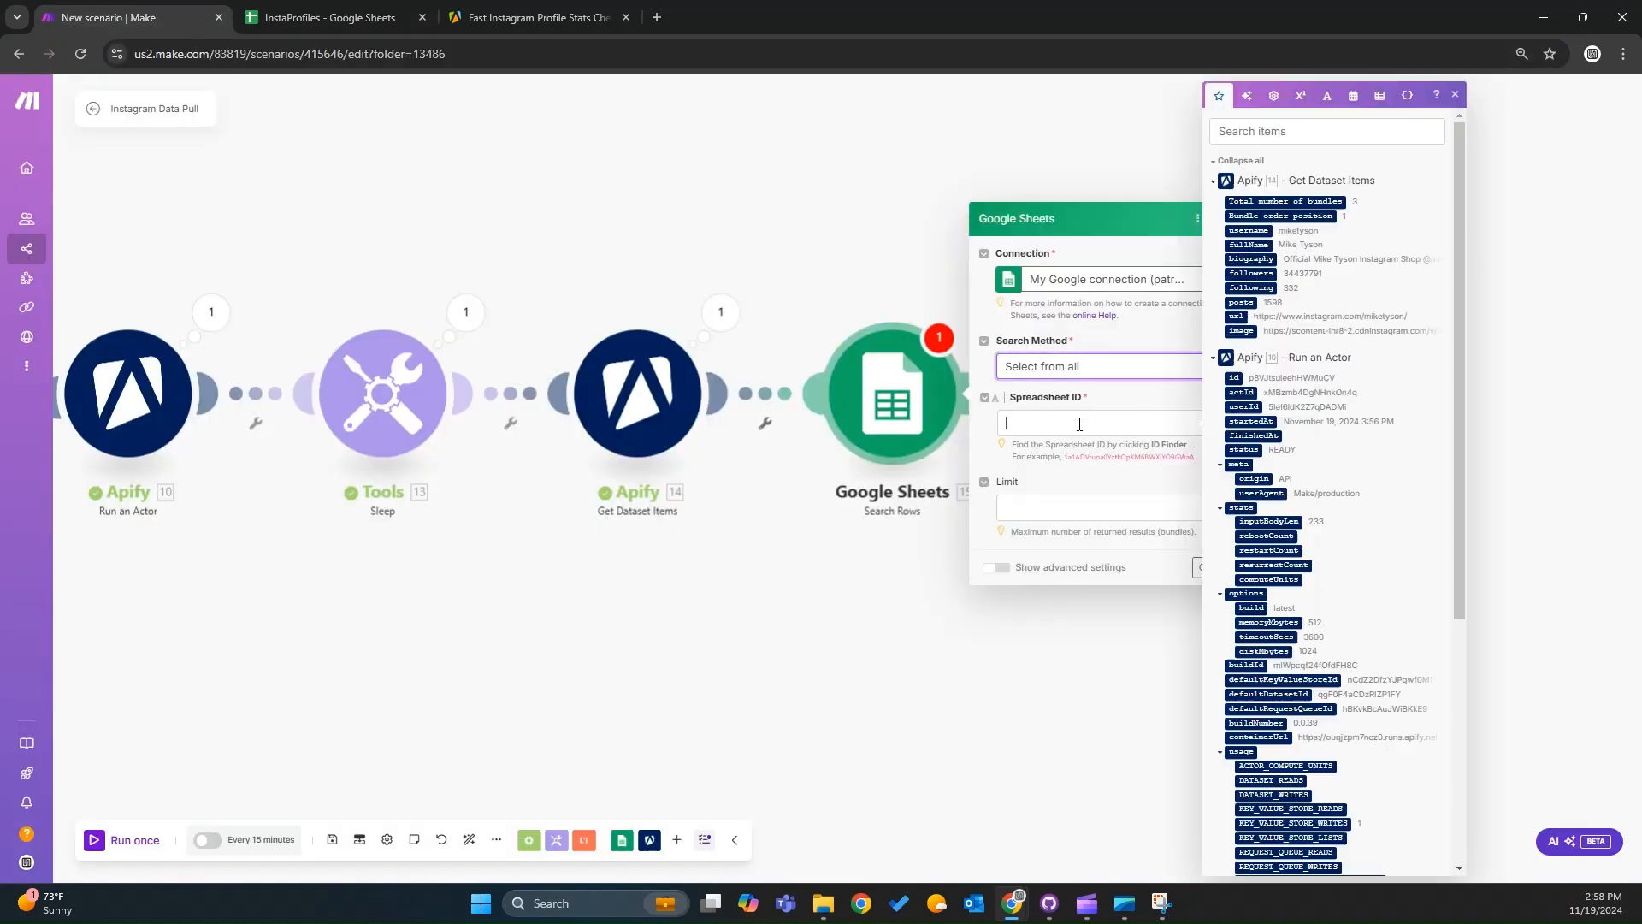
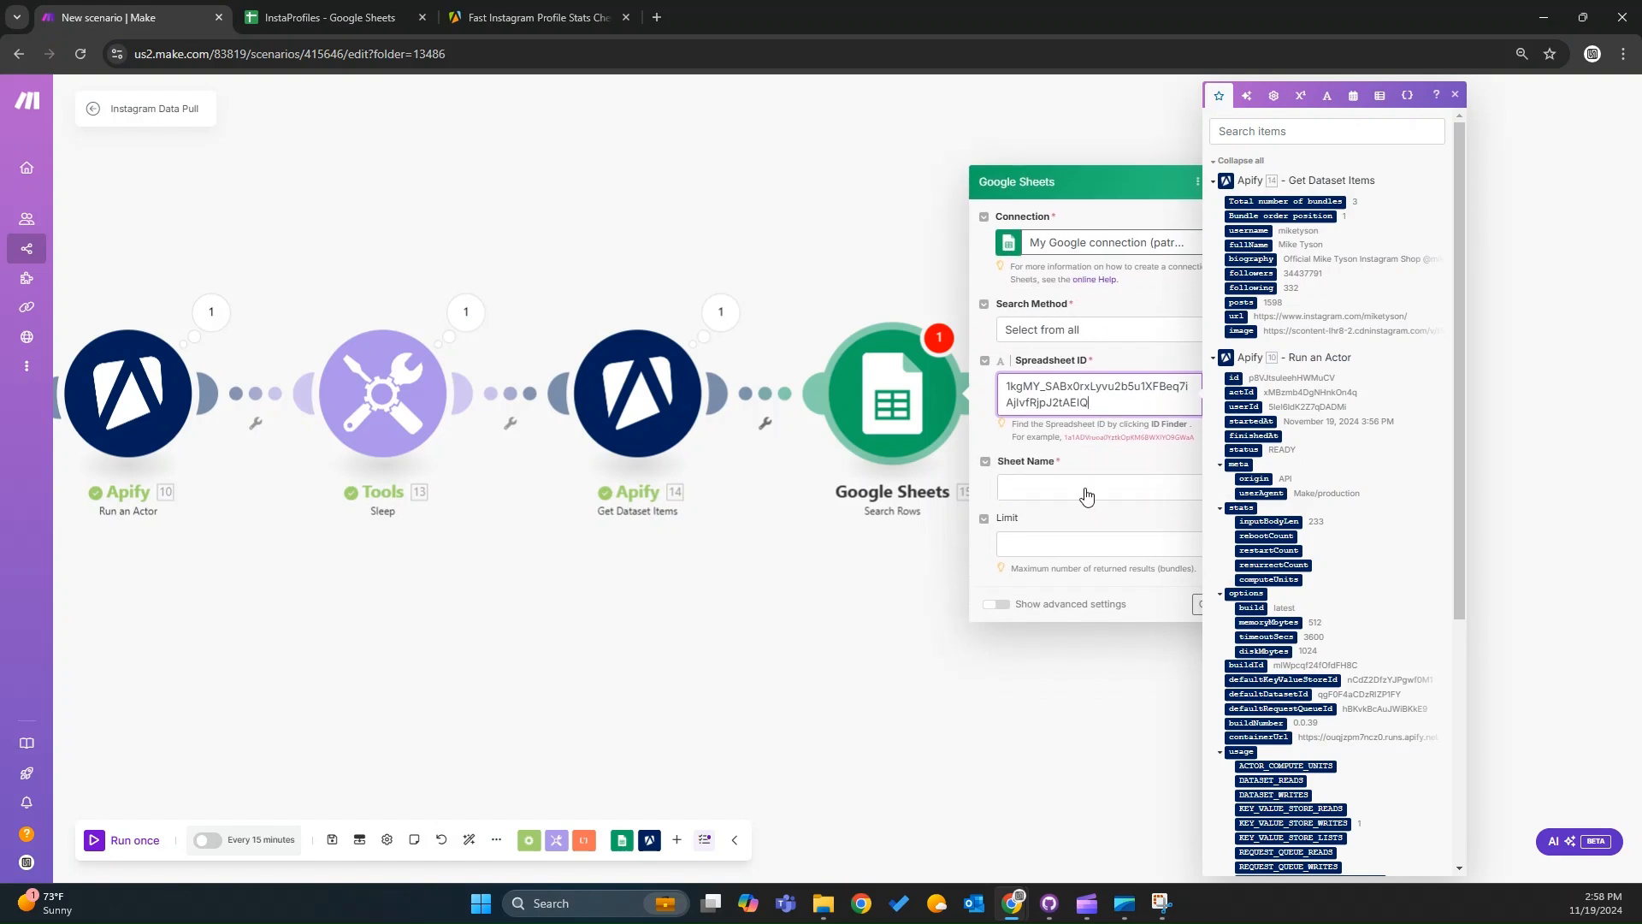
pyautogui.click(1086, 489)
pyautogui.click(1086, 509)
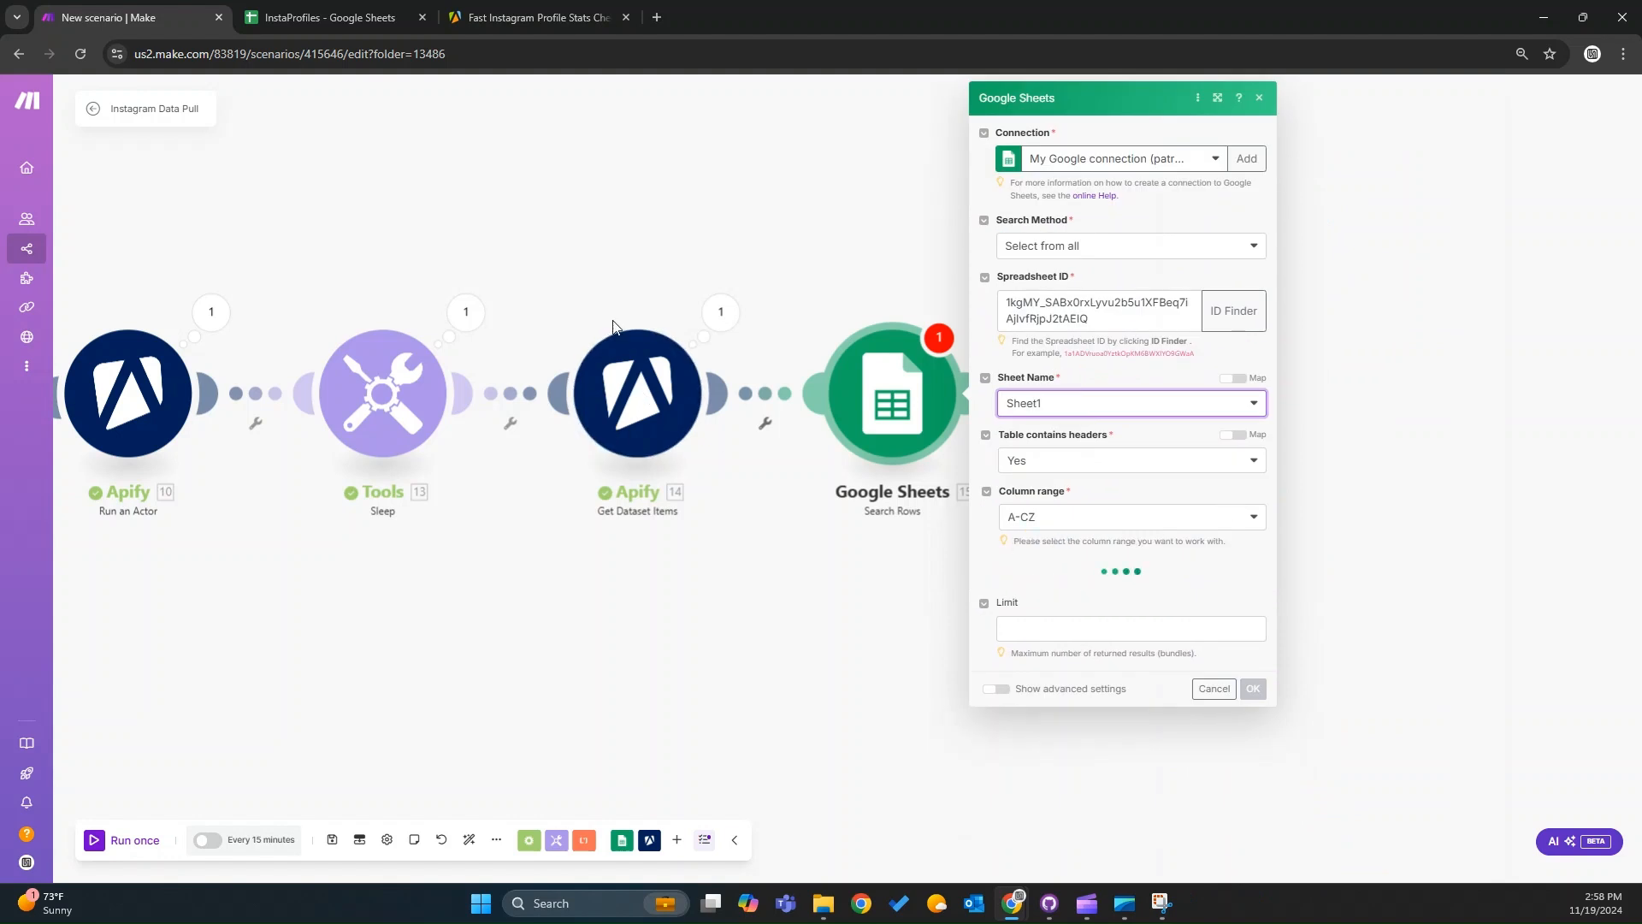
# Filter rows where Profile Handle (A) equals the Get Dataset Items username, and save the module.
pyautogui.click(1106, 597)
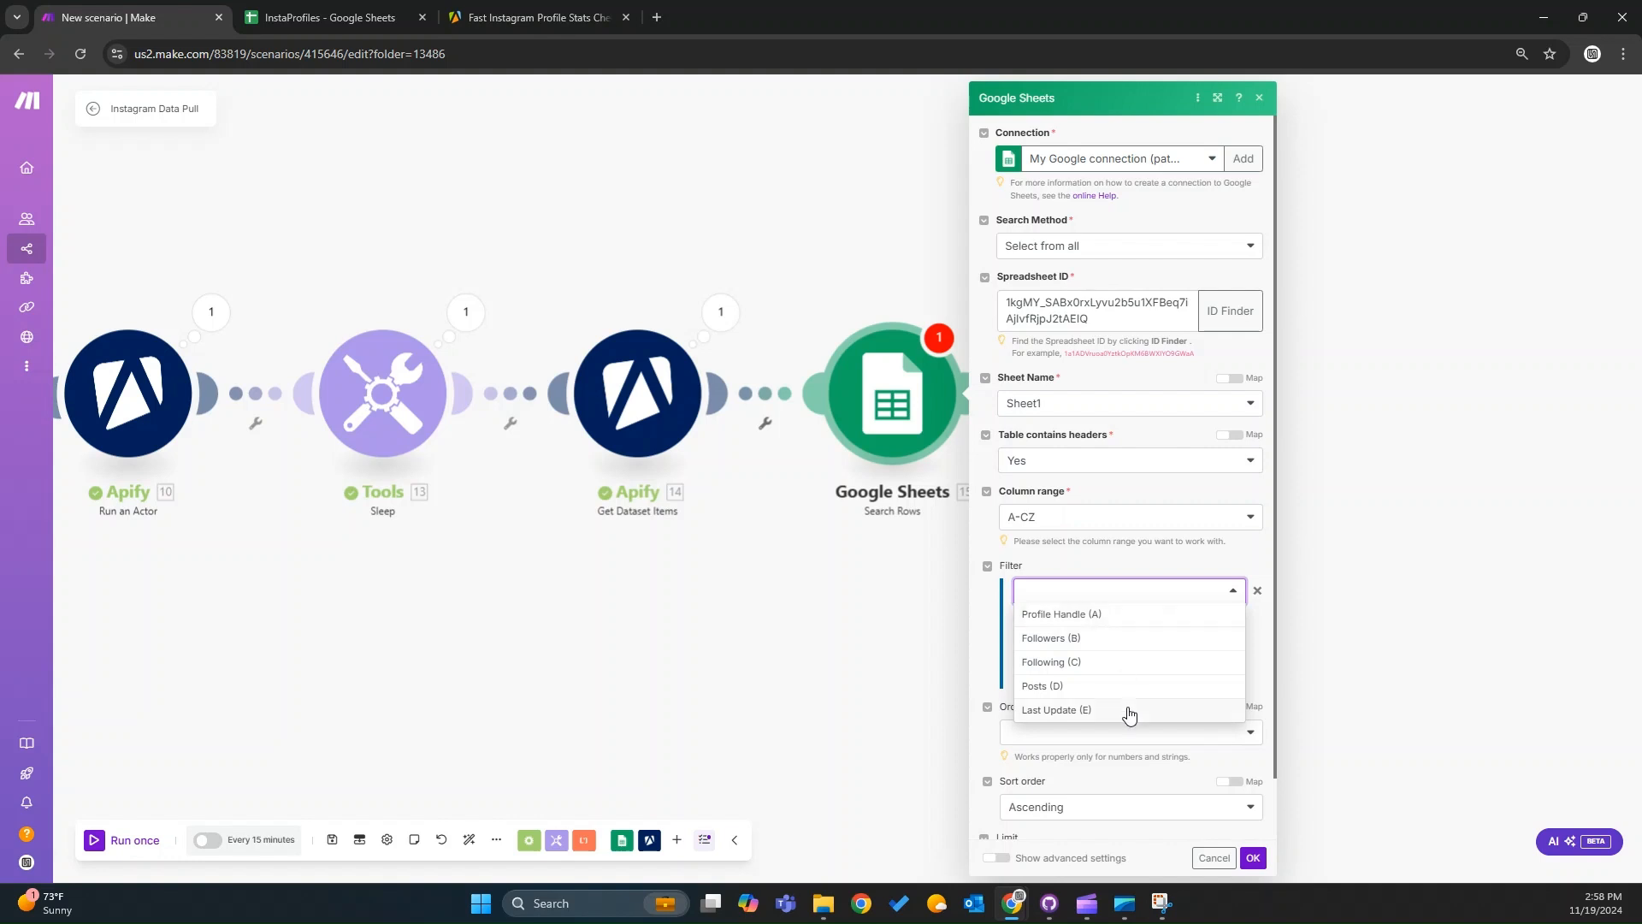
pyautogui.click(1093, 617)
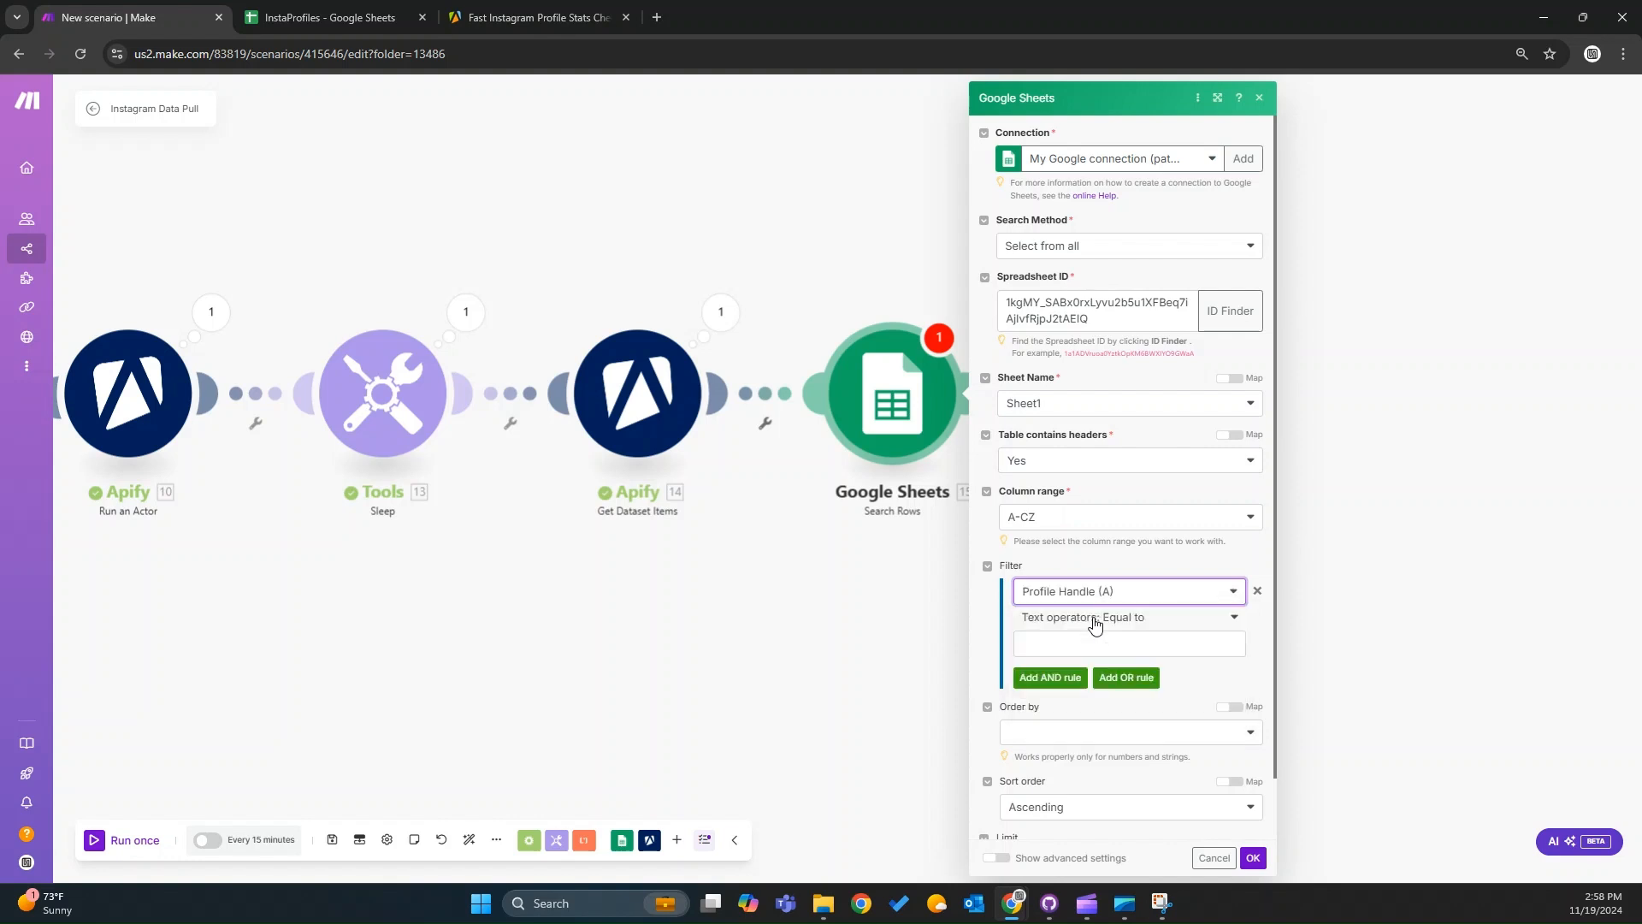
pyautogui.click(1099, 639)
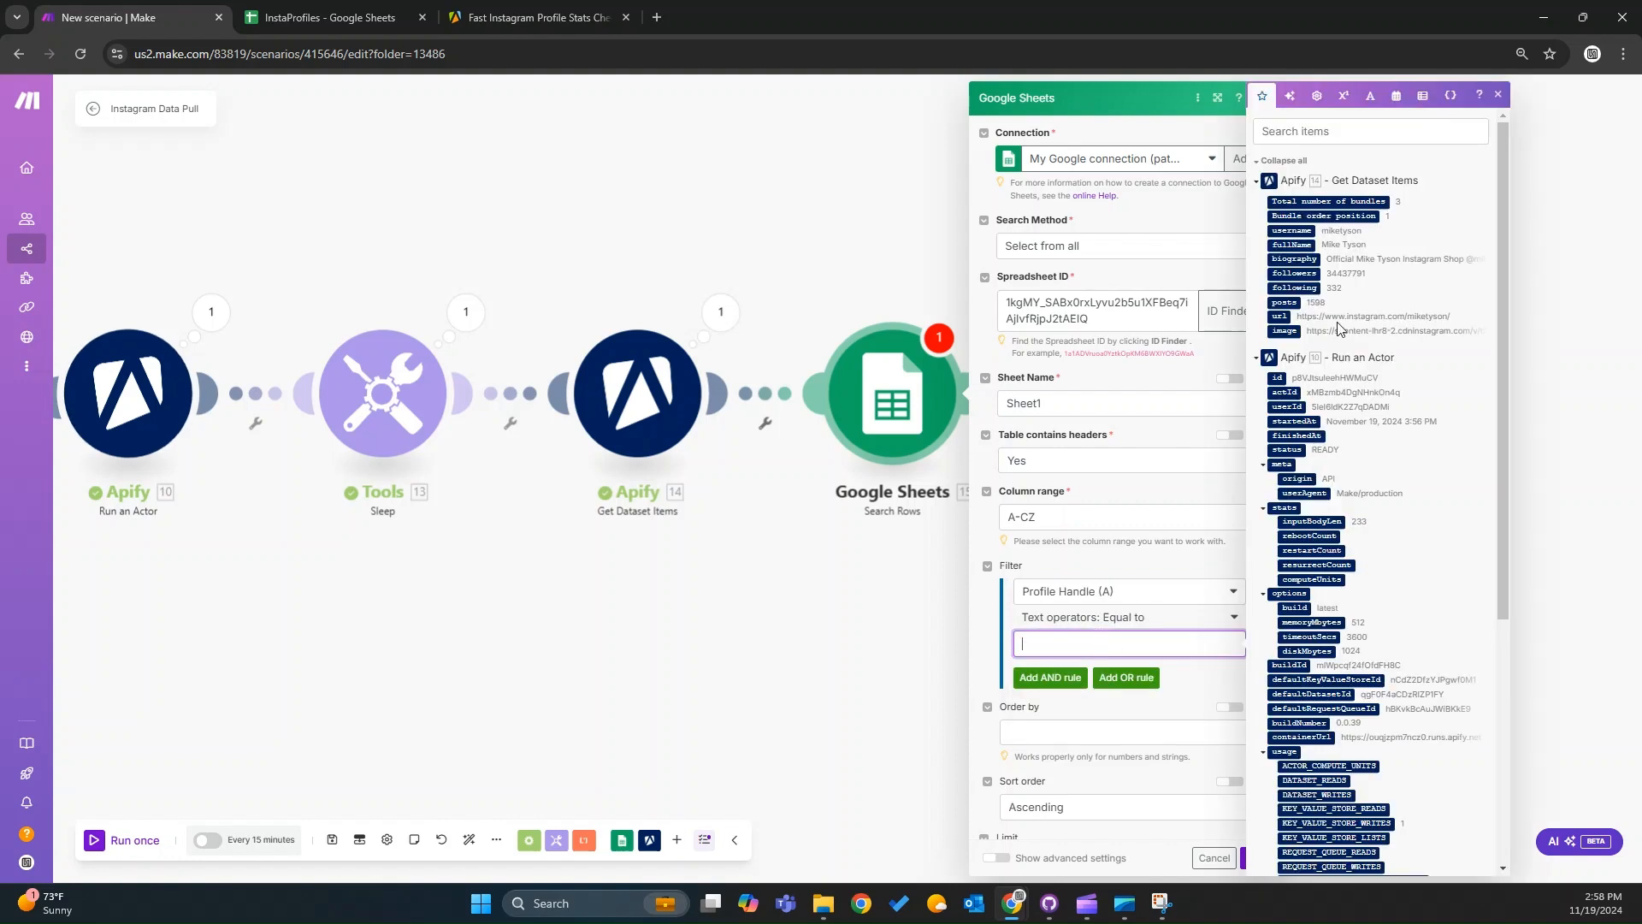
pyautogui.moveTo(1291, 231); pyautogui.dragTo(1087, 647)
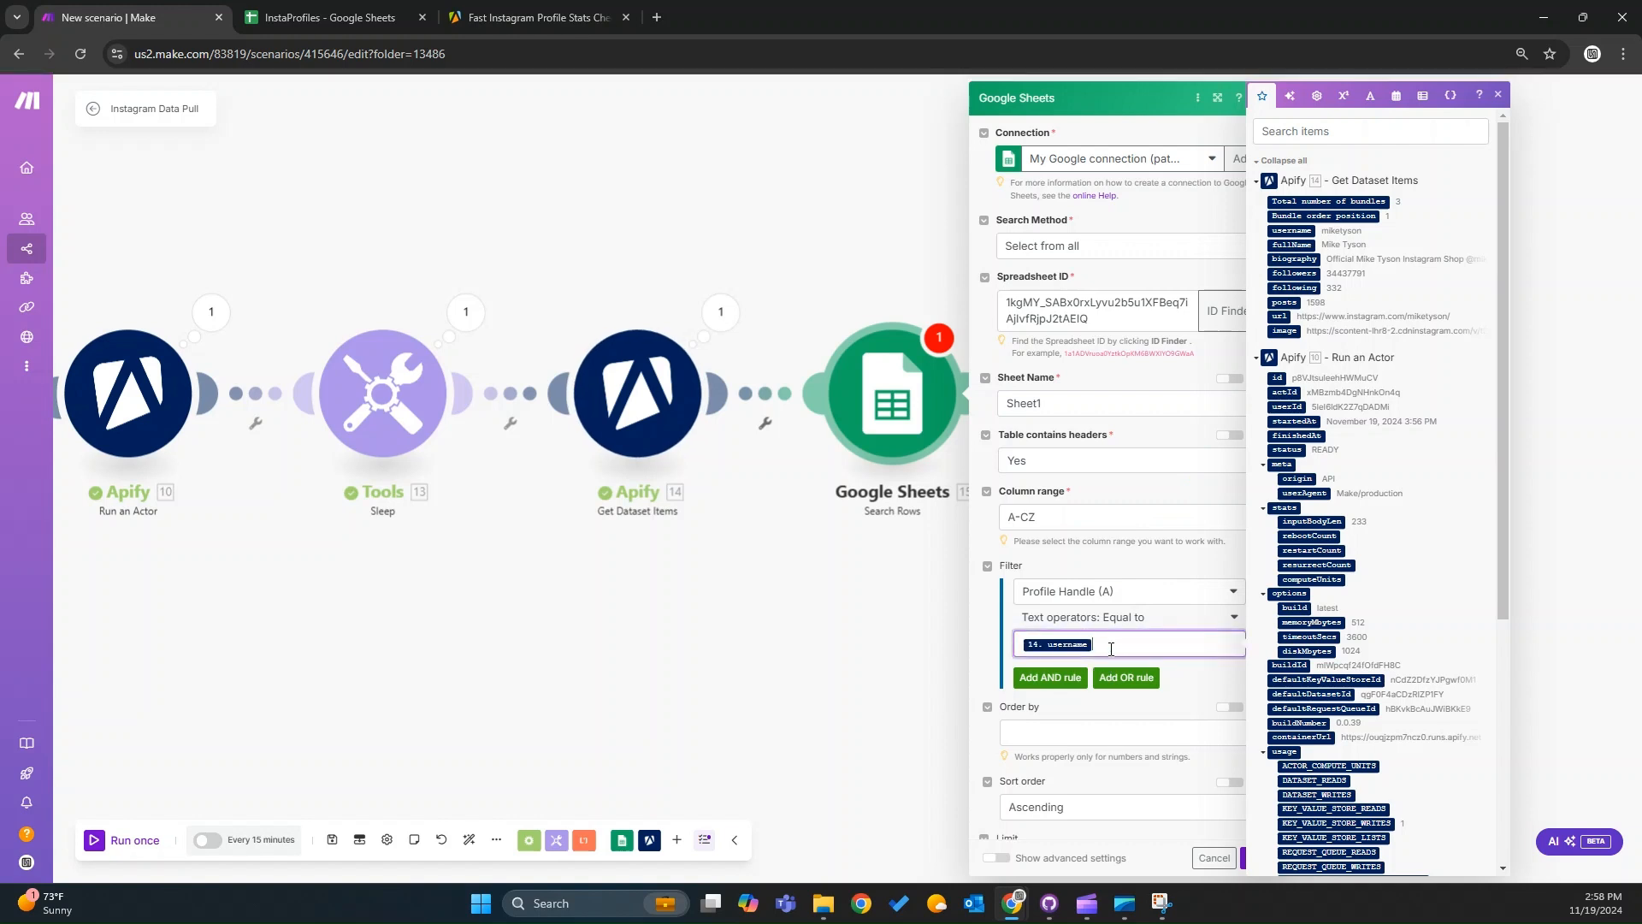
pyautogui.scroll(-1, 1133, 633)
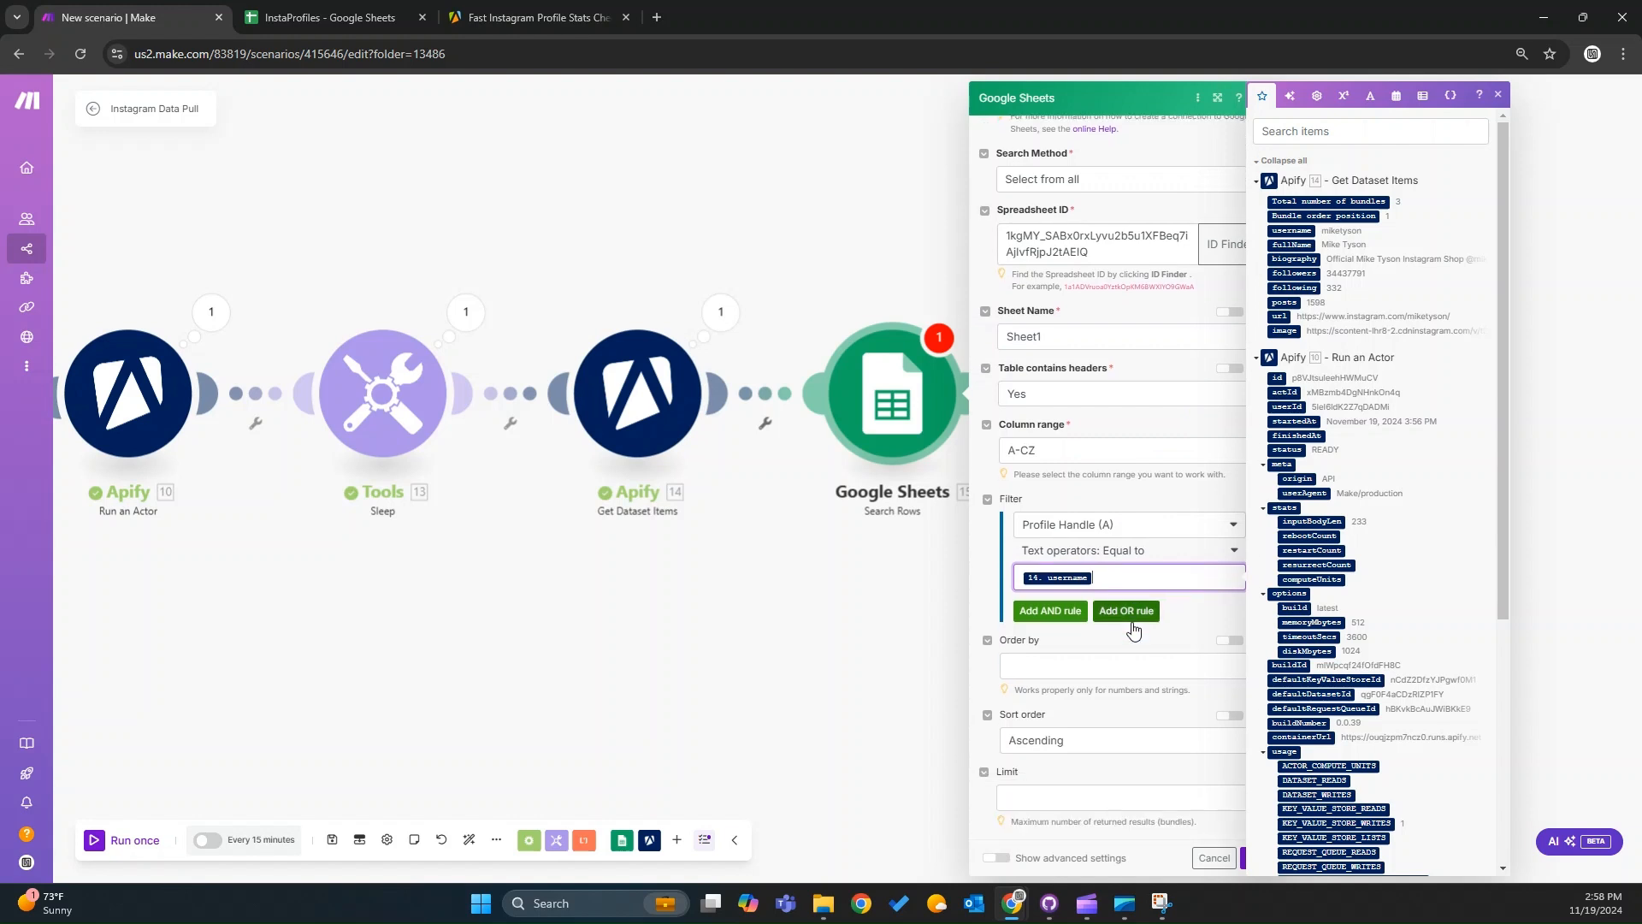
pyautogui.click(1244, 859)
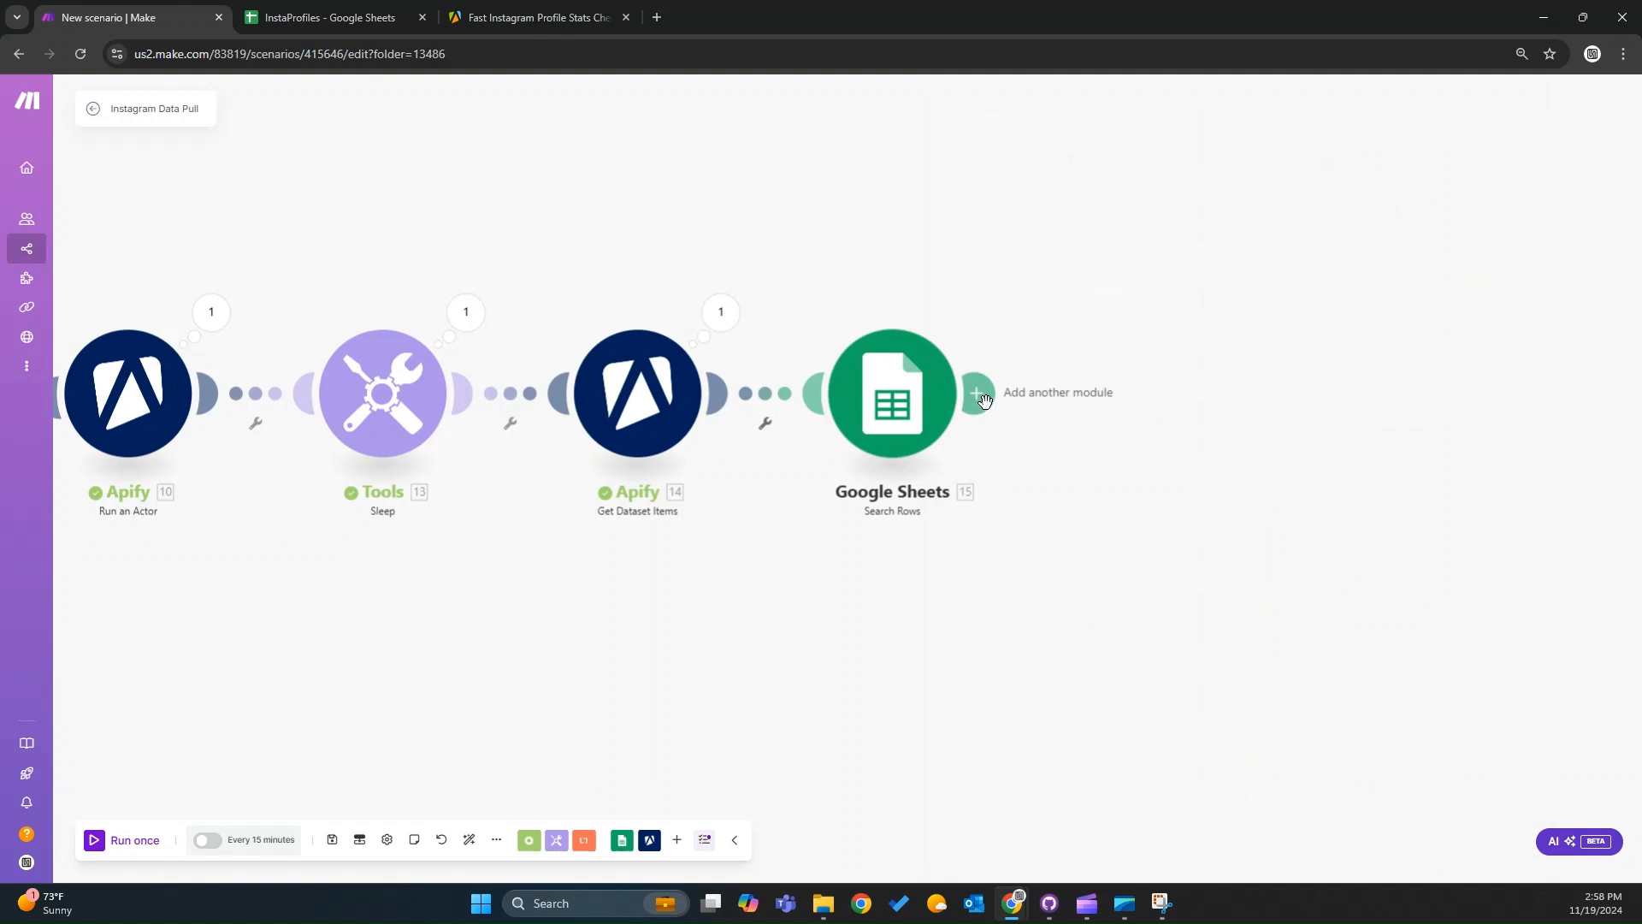
# Add a Google Sheets Update a Row module after the Search Rows module.
pyautogui.click(985, 400)
pyautogui.click(1285, 385)
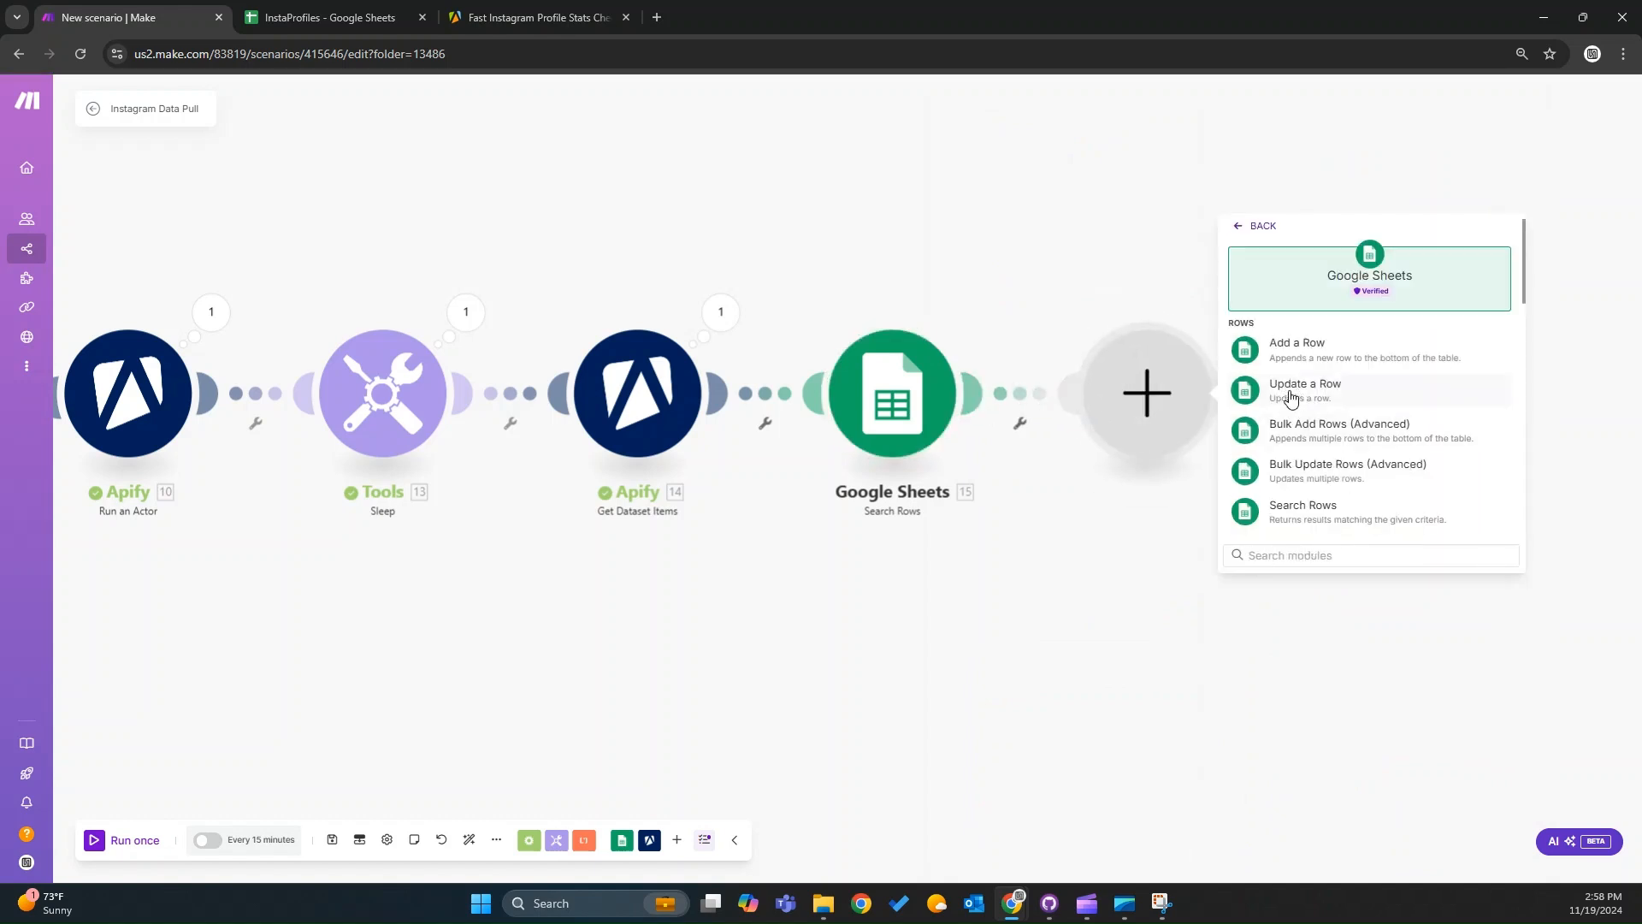
pyautogui.write('update')
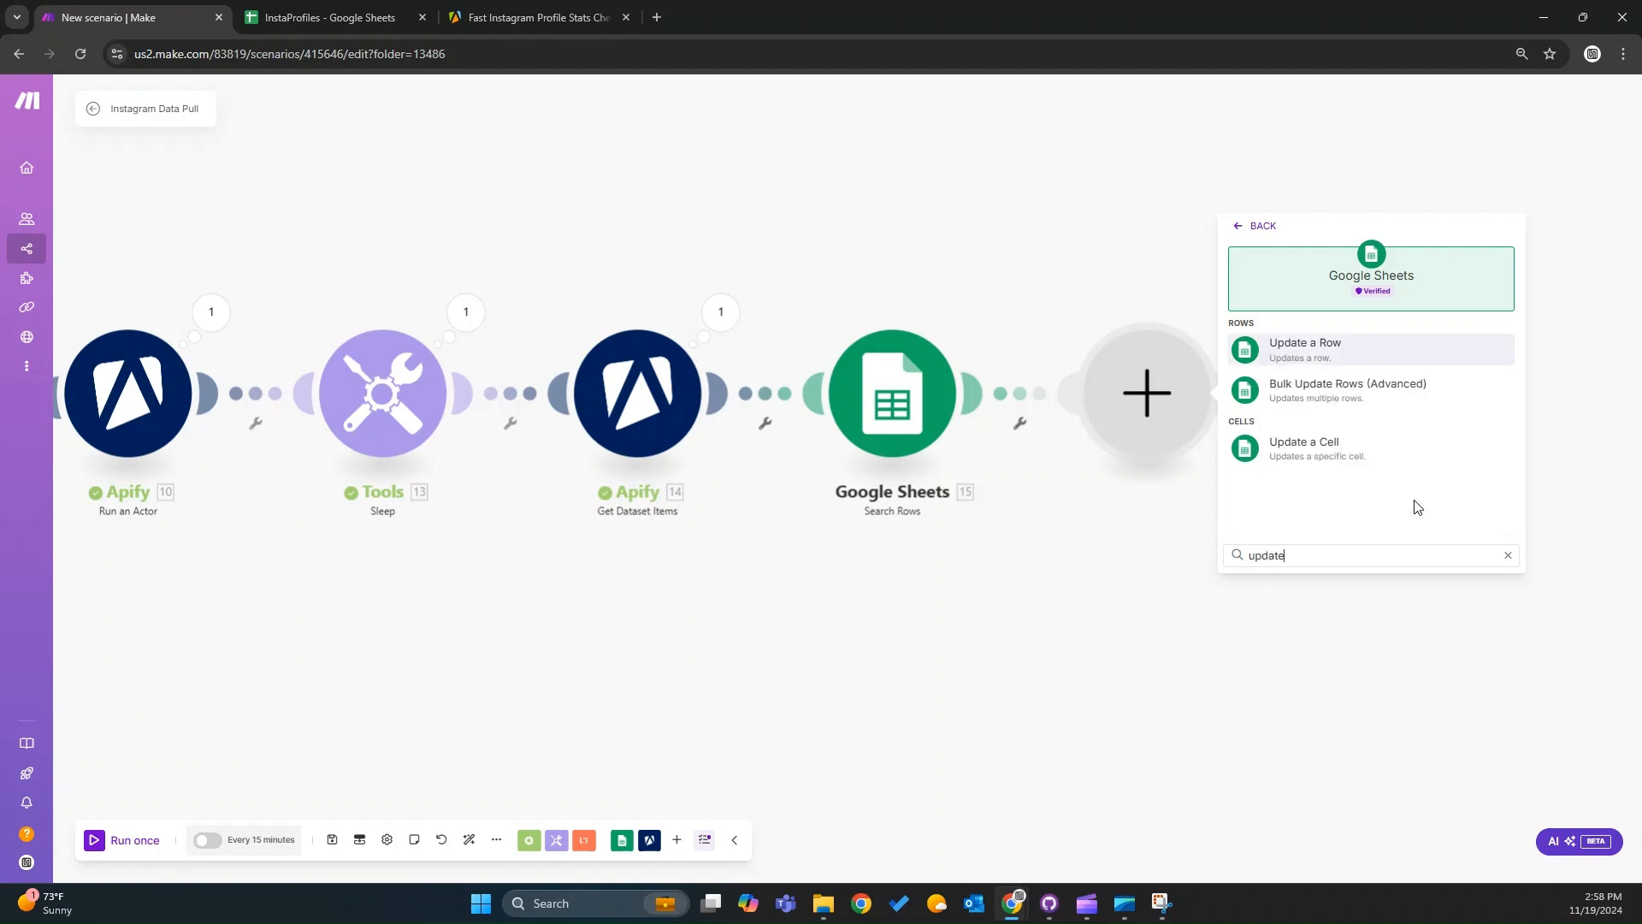
pyautogui.click(1326, 354)
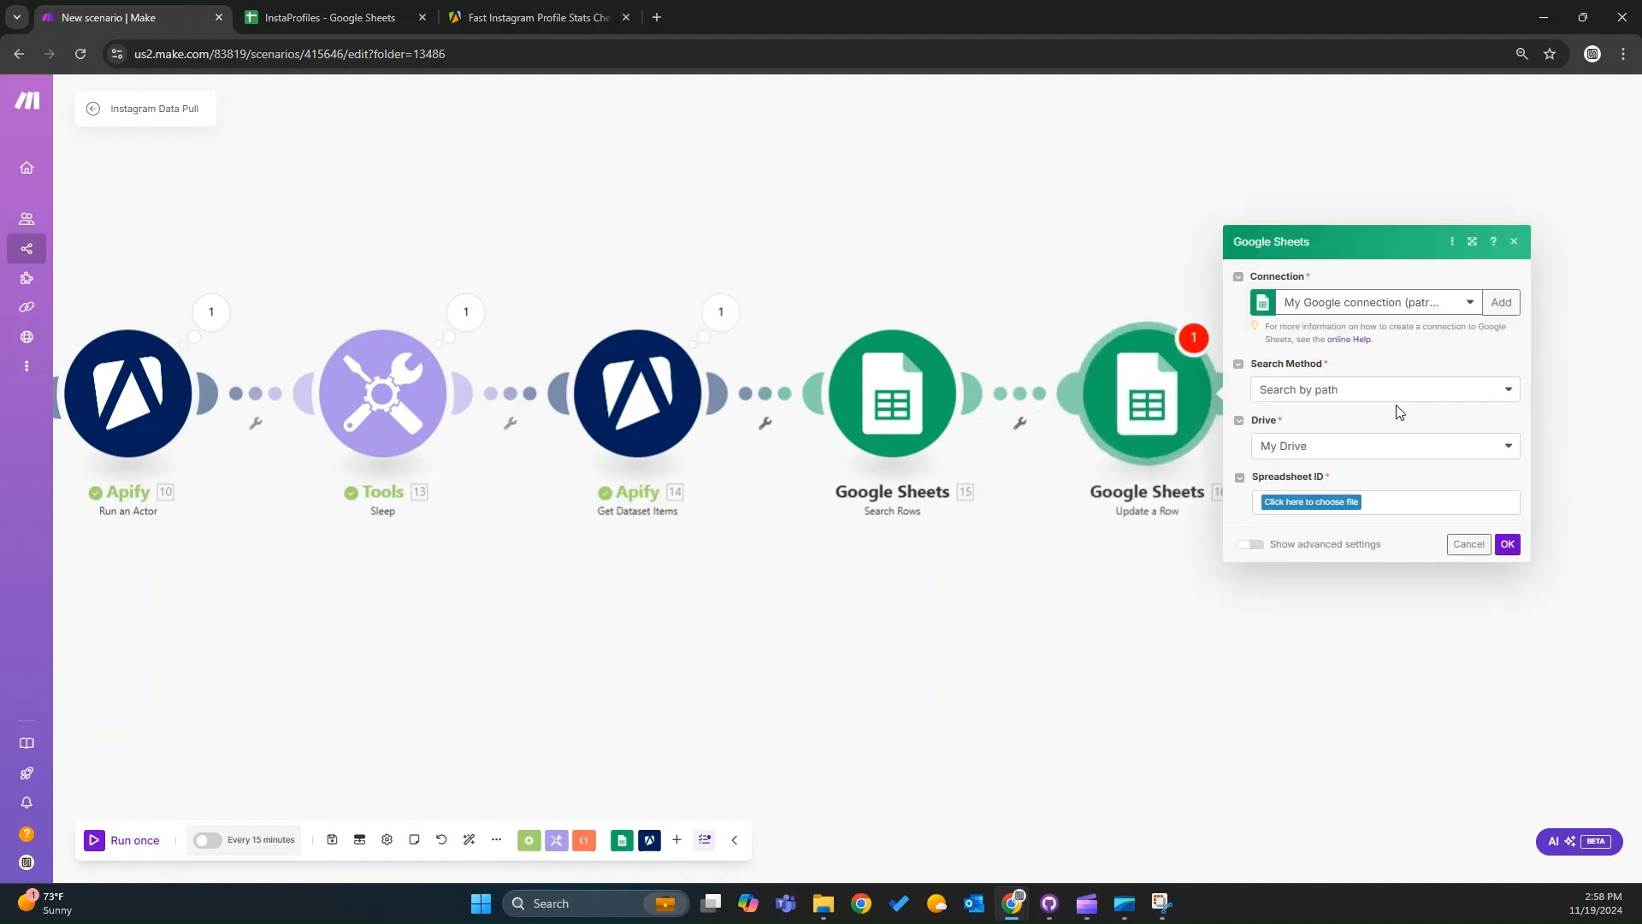
# Set the Update a Row search method to Select from all and paste the InstaProfiles spreadsheet ID.
pyautogui.click(1371, 387)
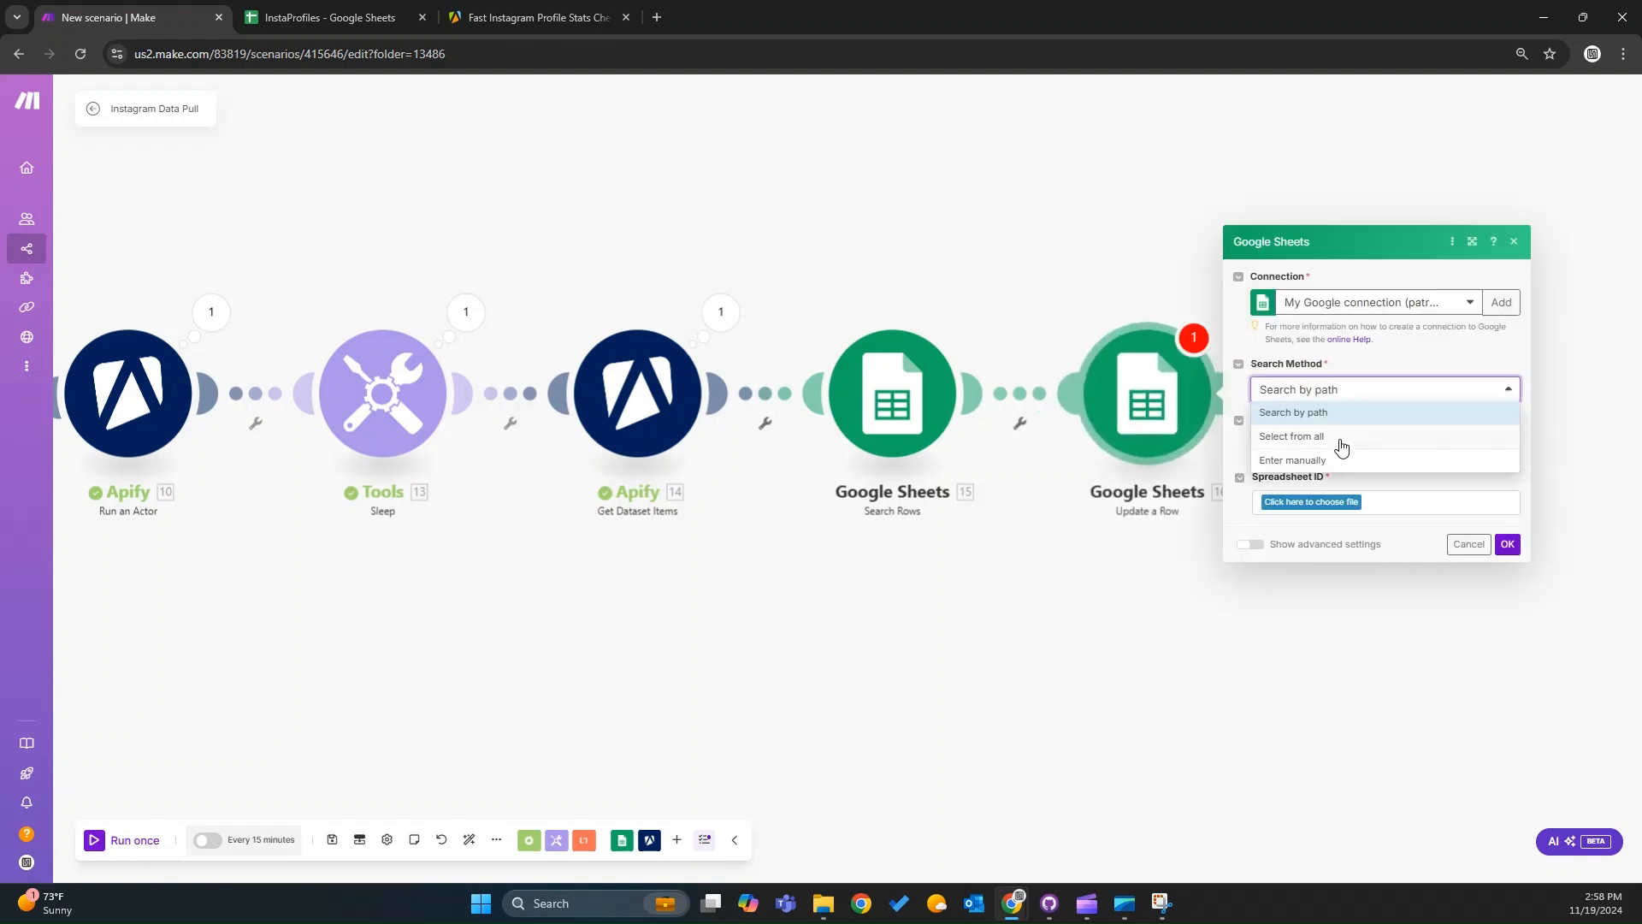
pyautogui.click(1340, 441)
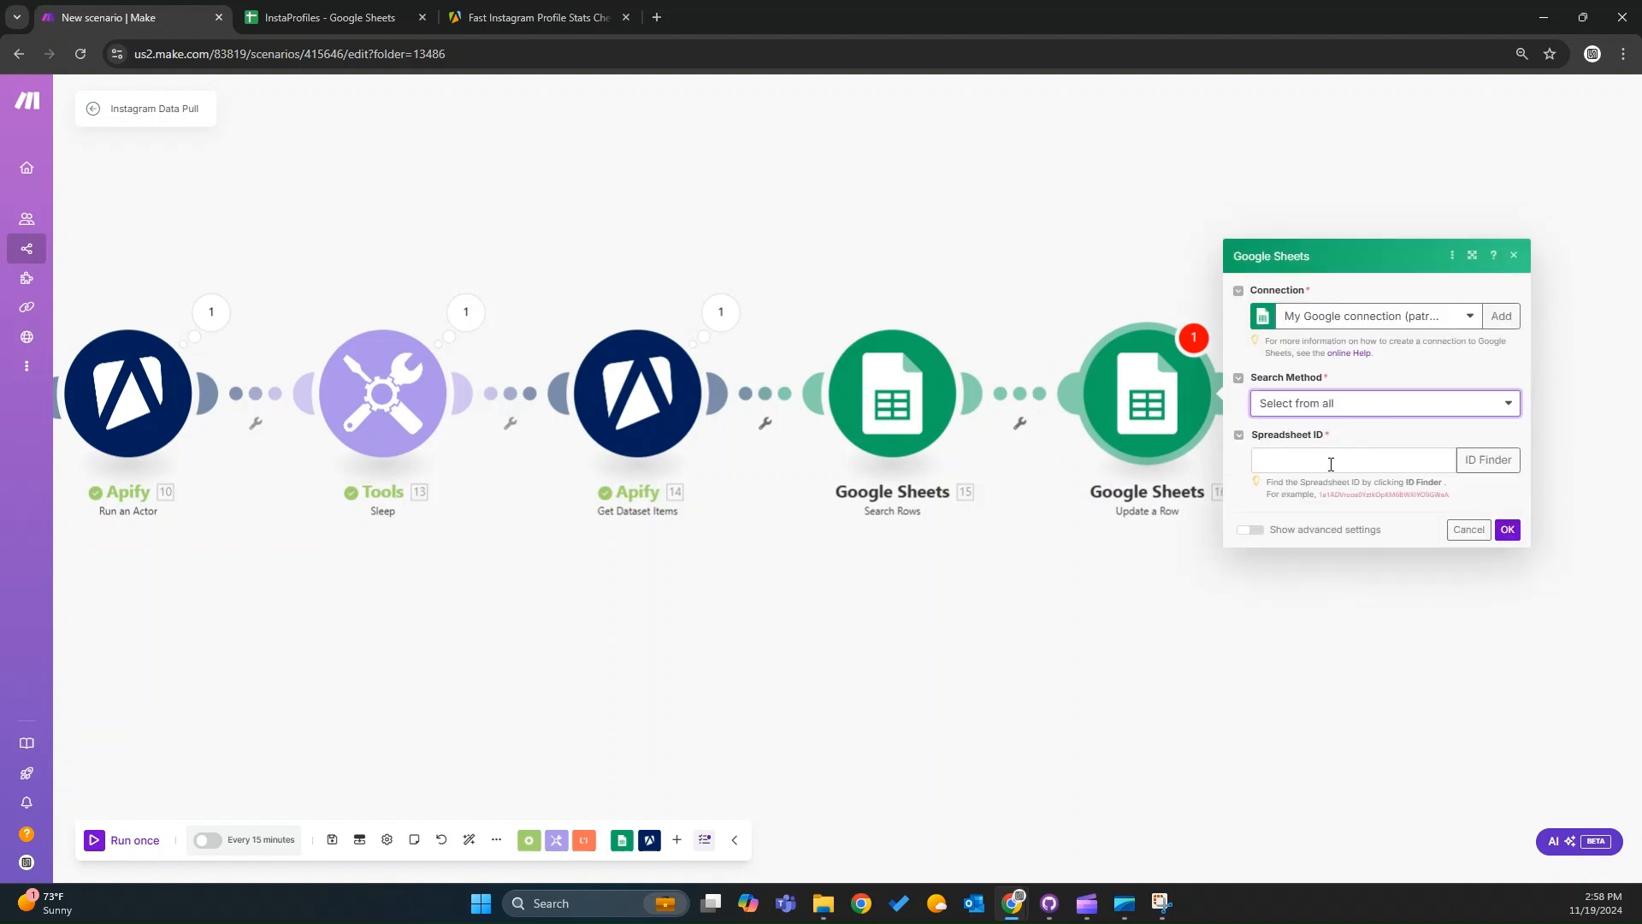
pyautogui.click(1331, 464)
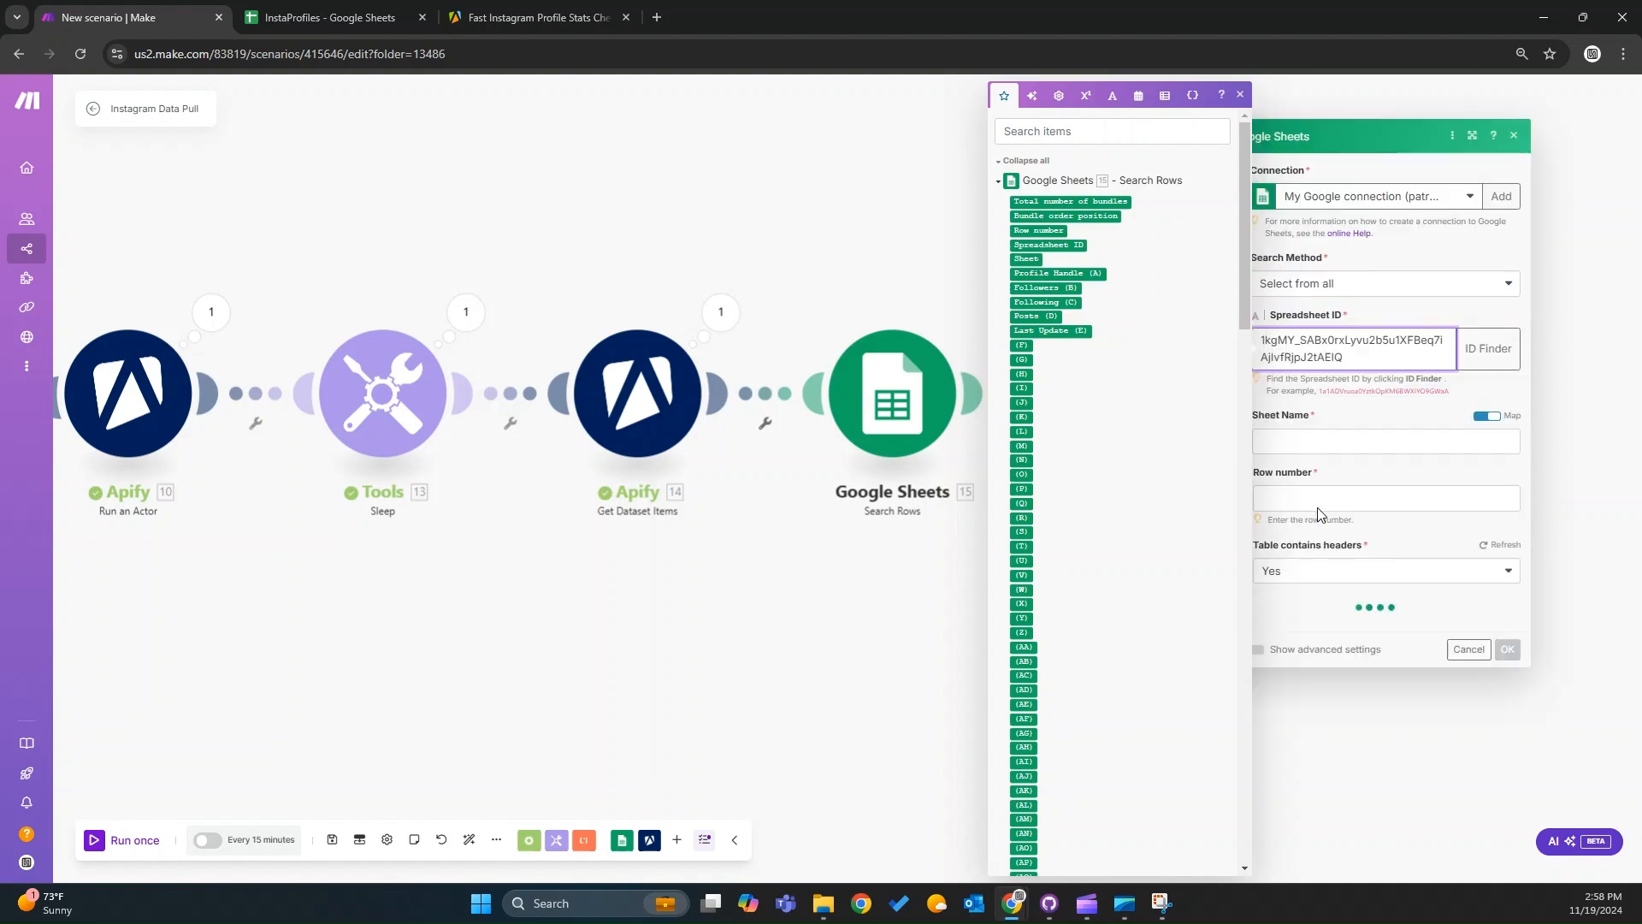
# Set the sheet name to Sheet1 and map the Search Rows row number into Row number.
pyautogui.click(1340, 439)
pyautogui.write('Sheet1')
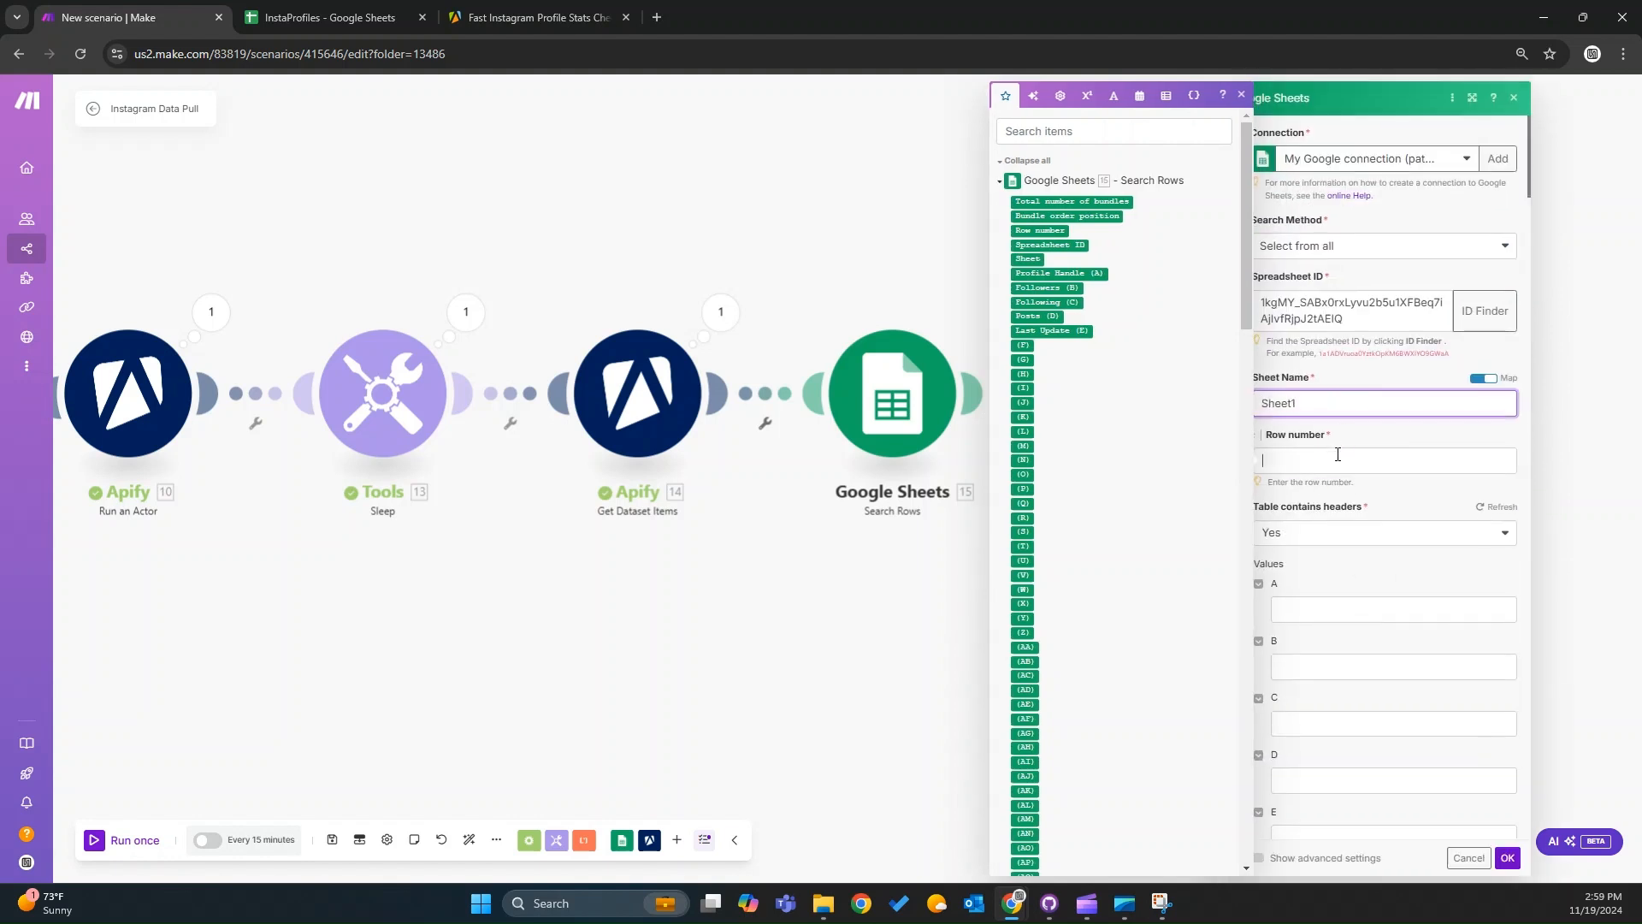
pyautogui.click(1337, 453)
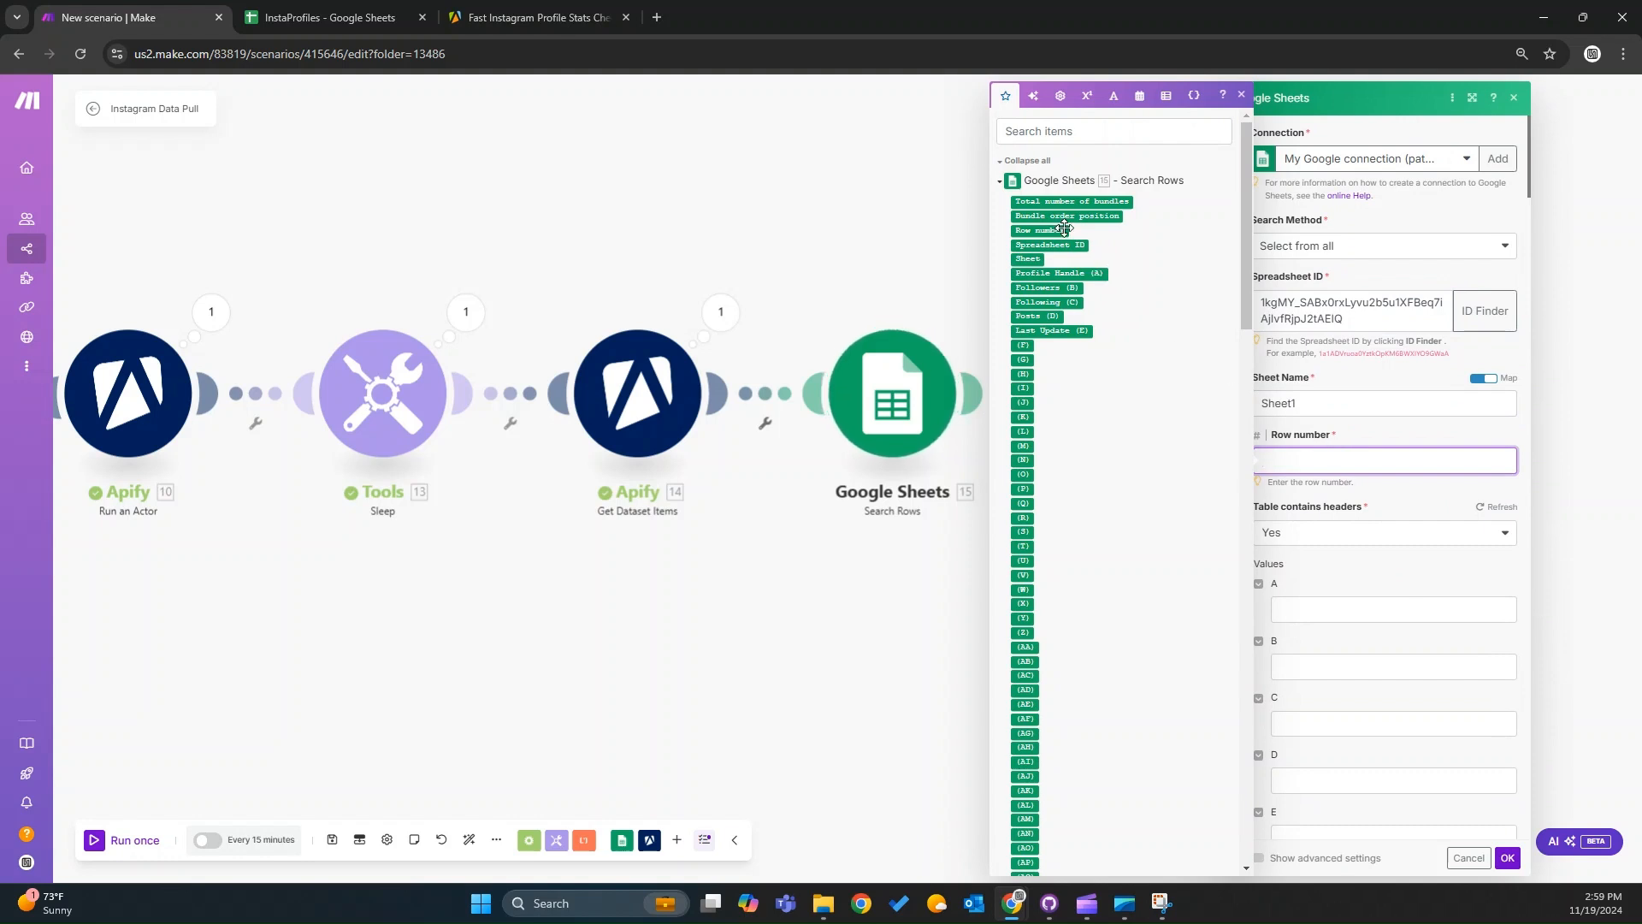
pyautogui.moveTo(1061, 229); pyautogui.dragTo(1338, 462)
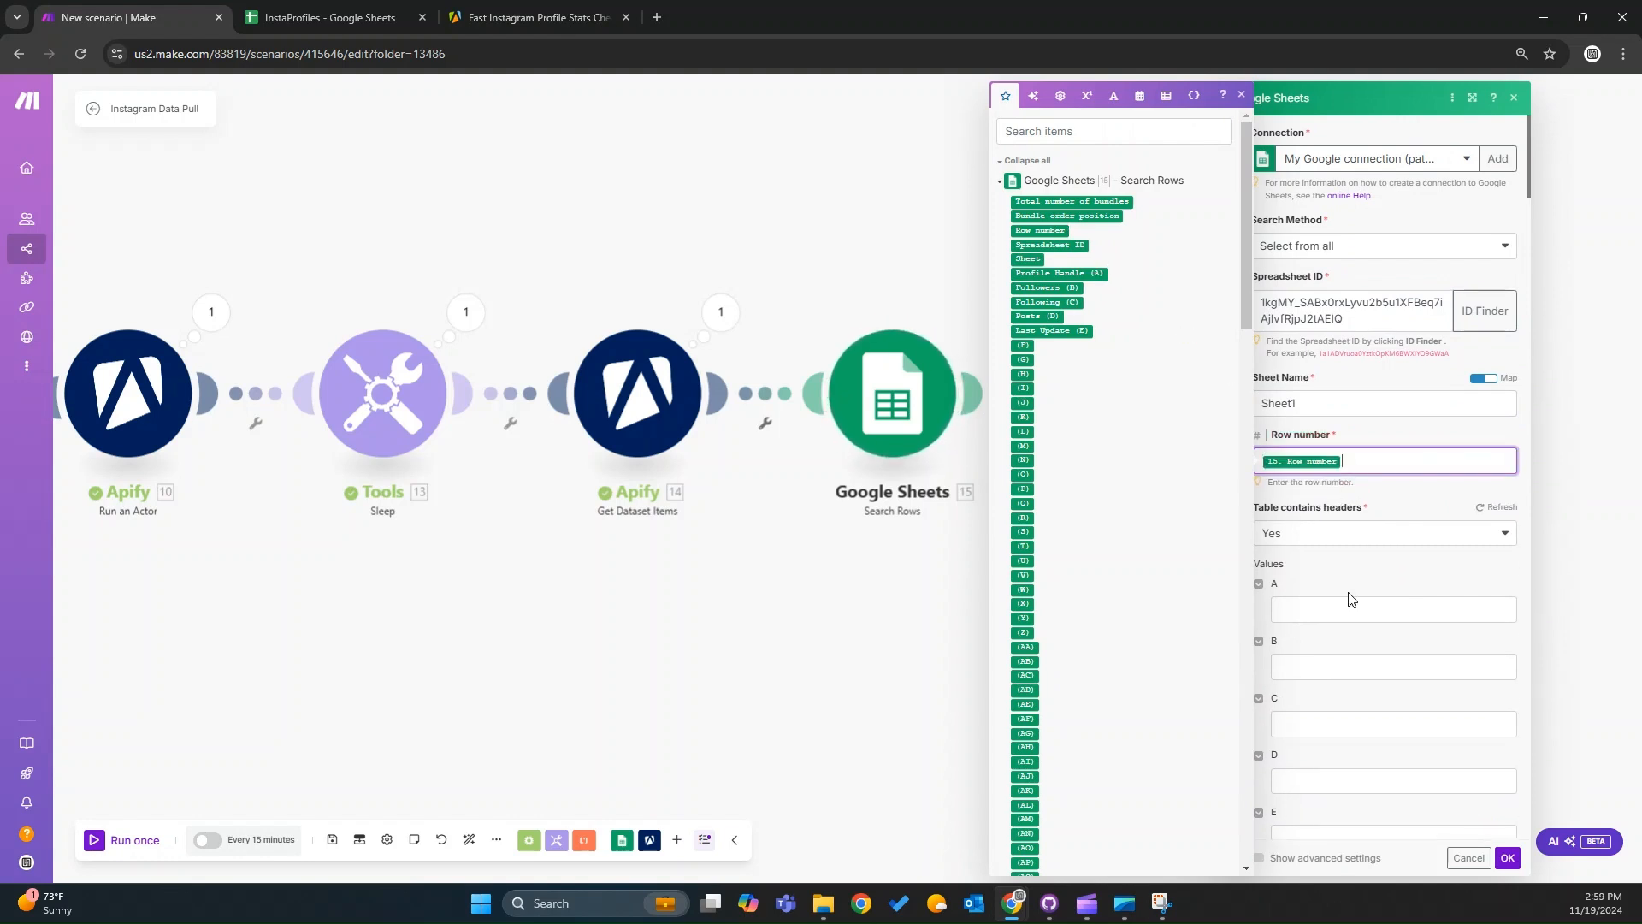
# Map the Get Dataset Items followers, following and posts values into columns B, C and D.
pyautogui.click(1335, 608)
pyautogui.click(1328, 665)
pyautogui.scroll(-10, 1172, 496)
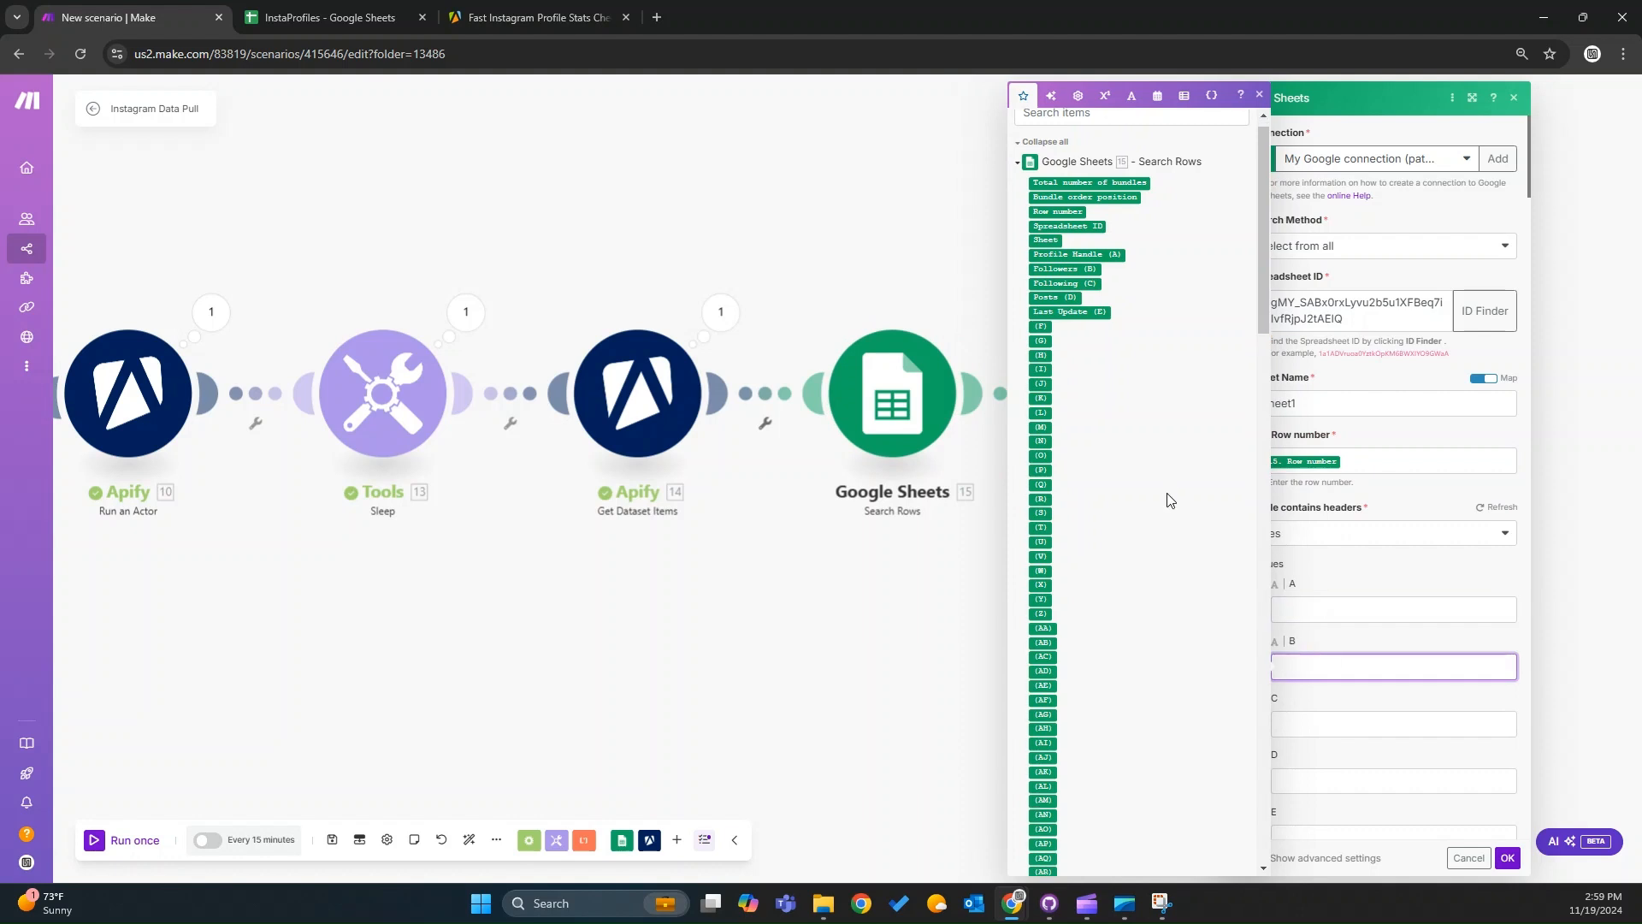
pyautogui.scroll(-4, 1180, 494)
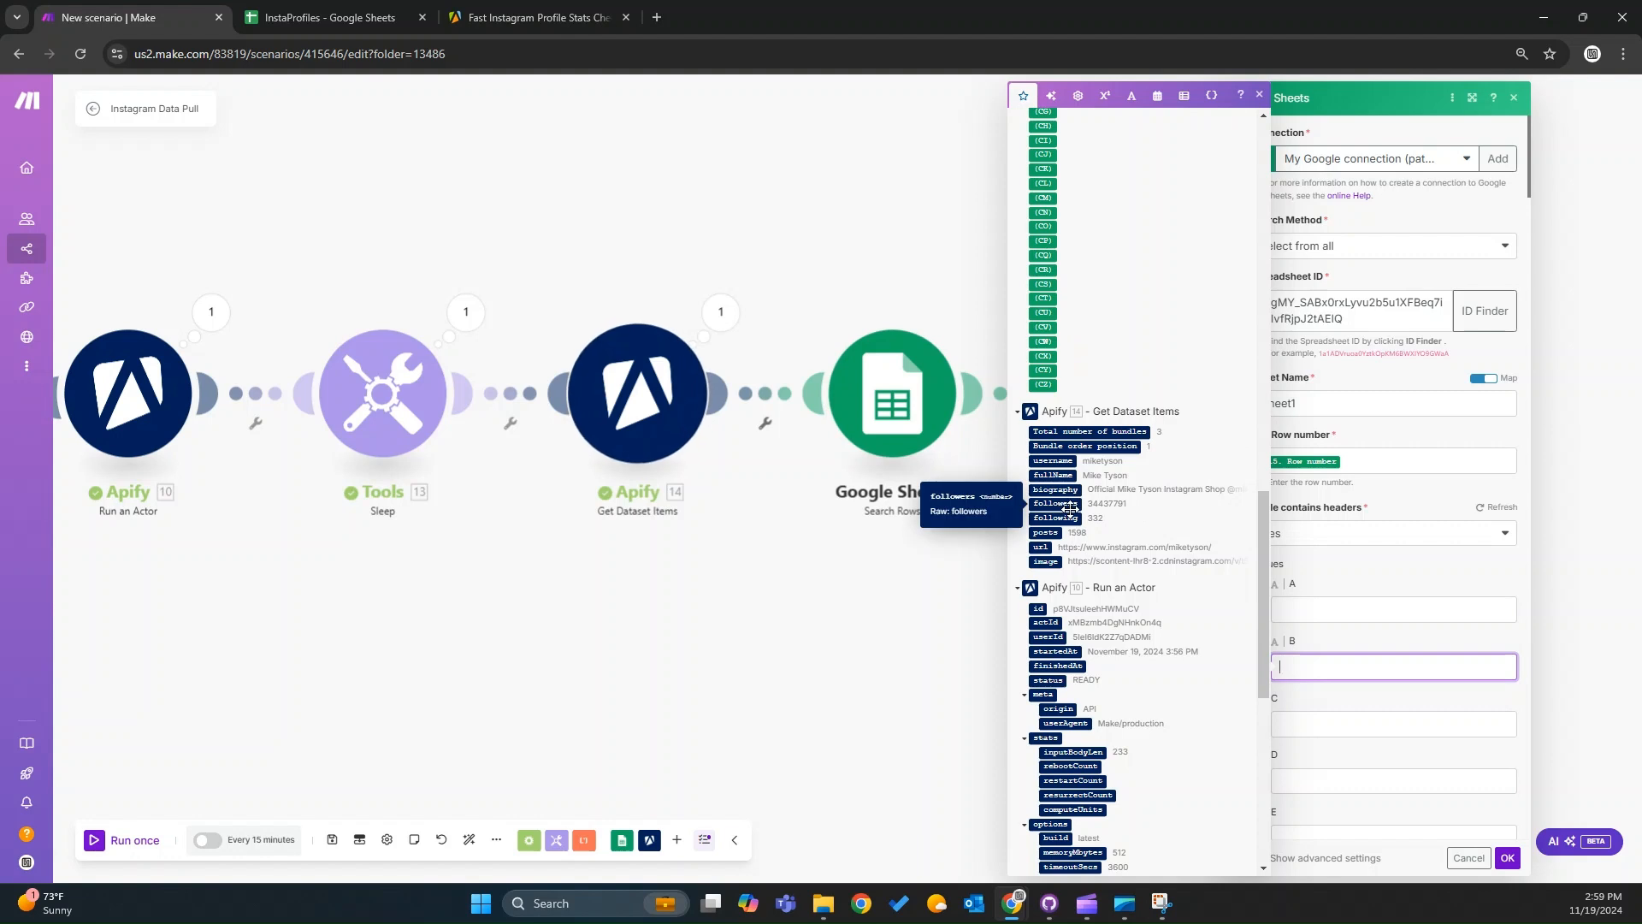
pyautogui.moveTo(1071, 507); pyautogui.dragTo(1330, 668)
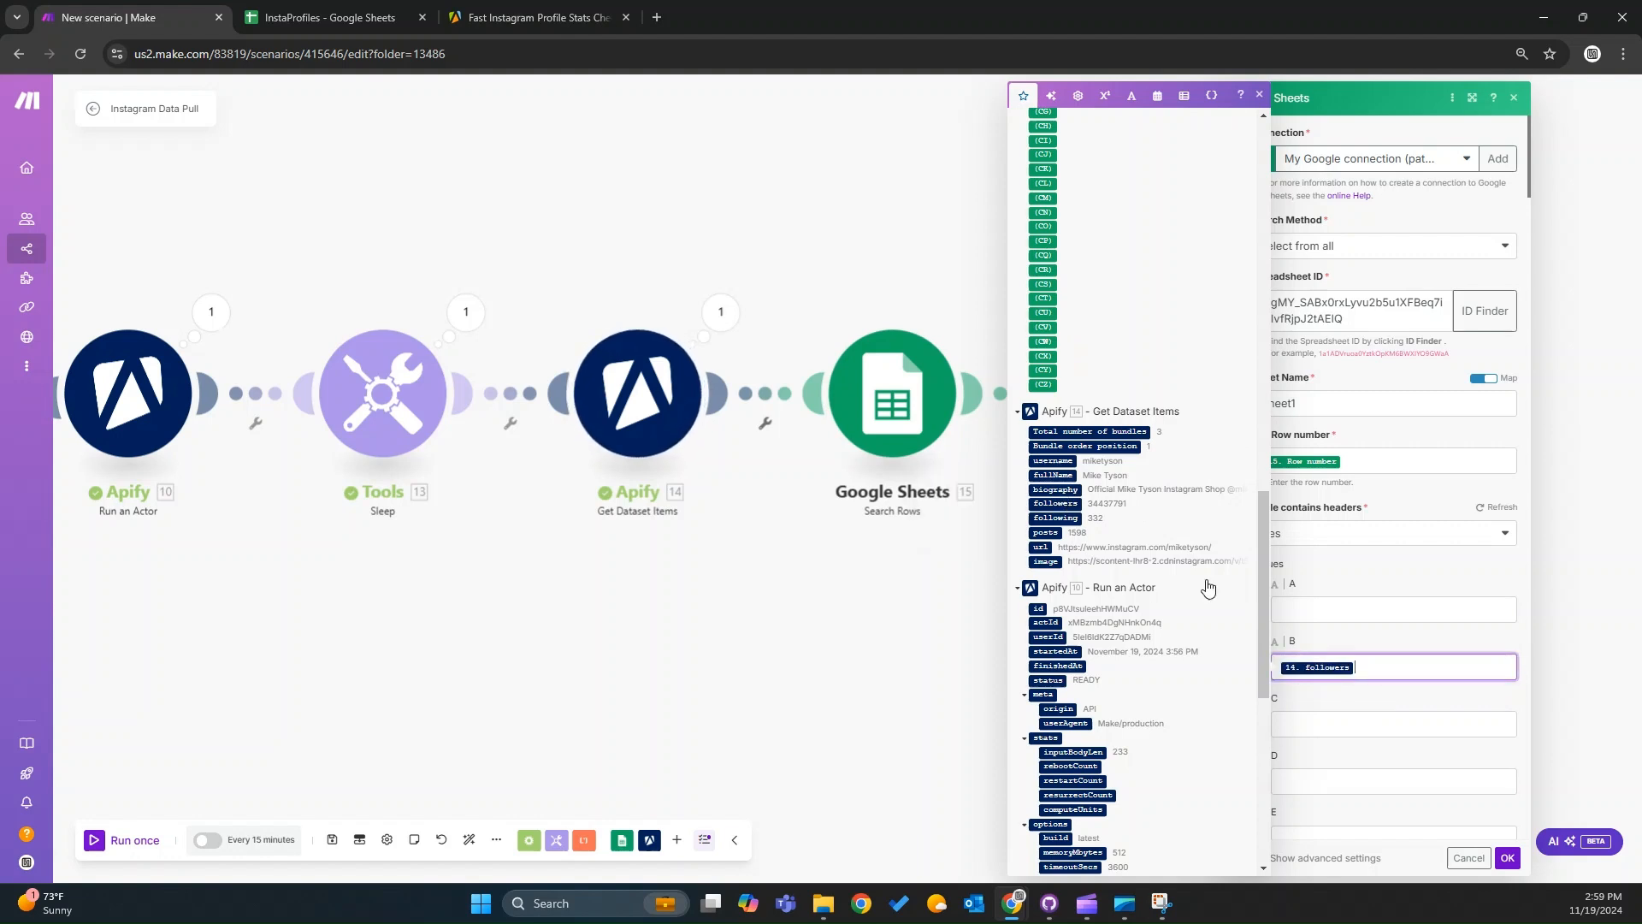
pyautogui.click(1304, 723)
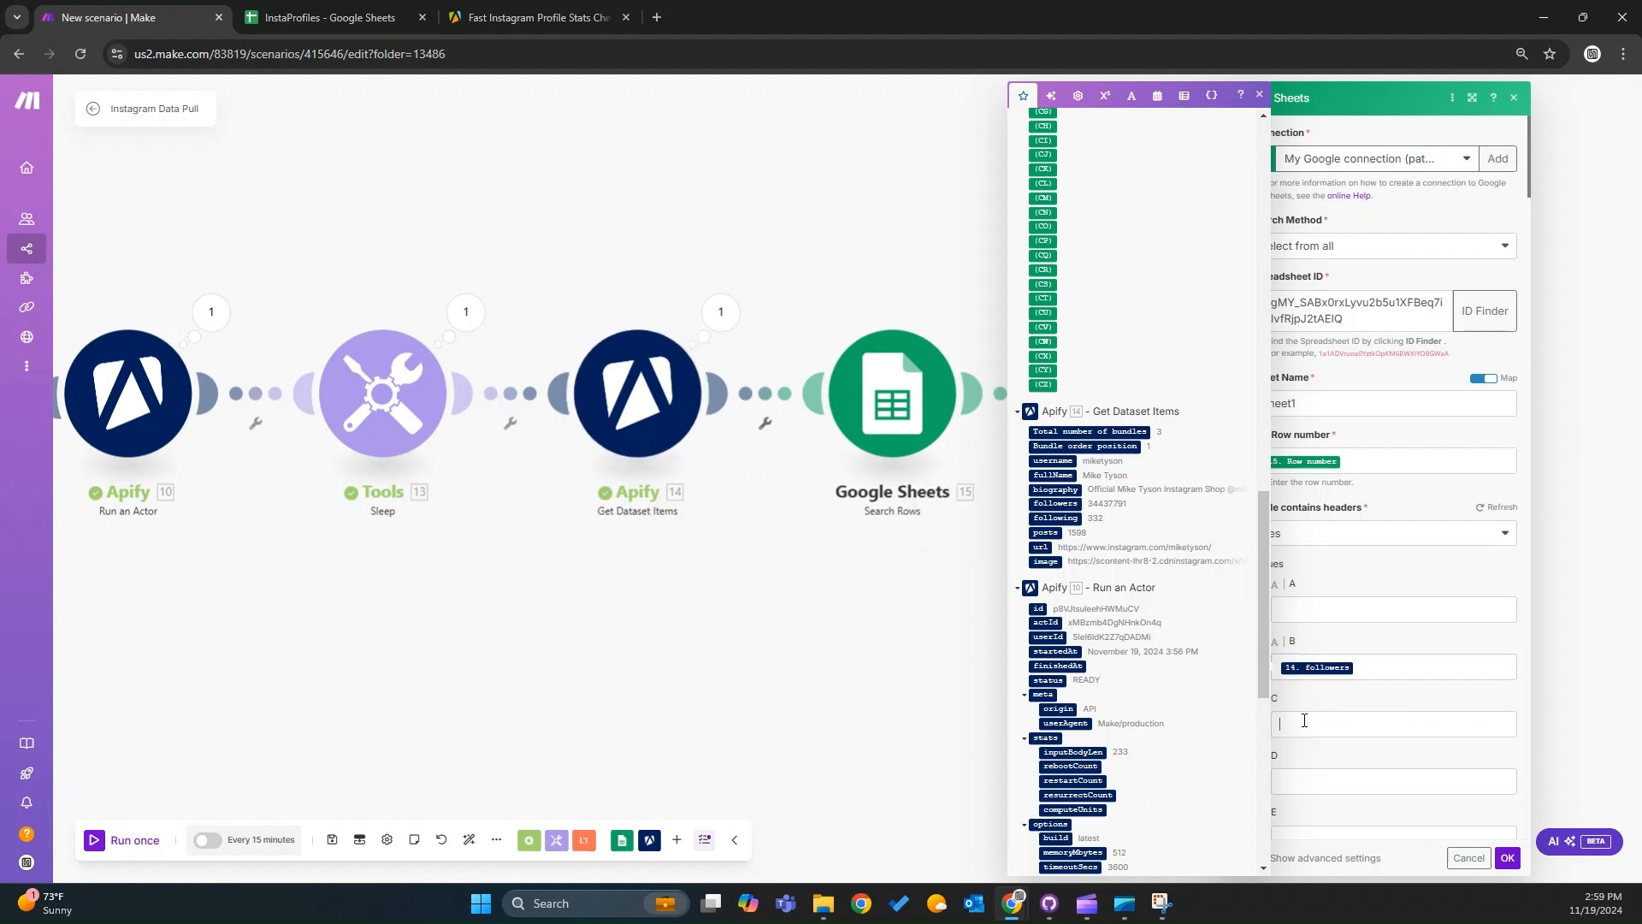
pyautogui.moveTo(1054, 533); pyautogui.dragTo(1309, 781)
pyautogui.scroll(-2, 1321, 676)
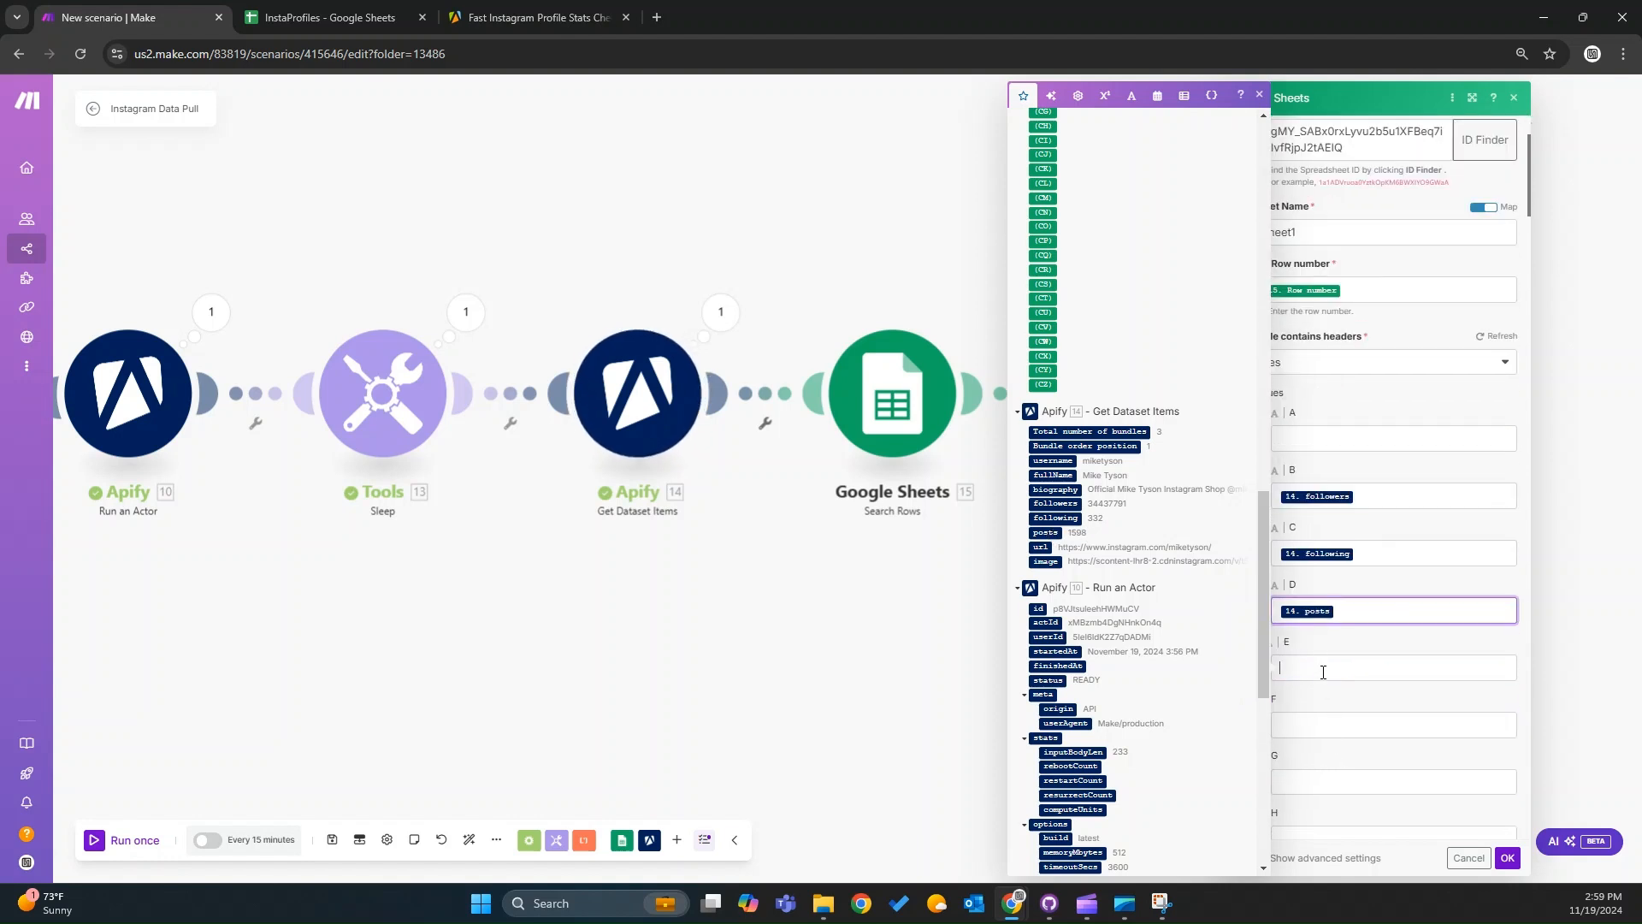
# Map the now date variable into column E and save the Update a Row module.
pyautogui.click(1322, 672)
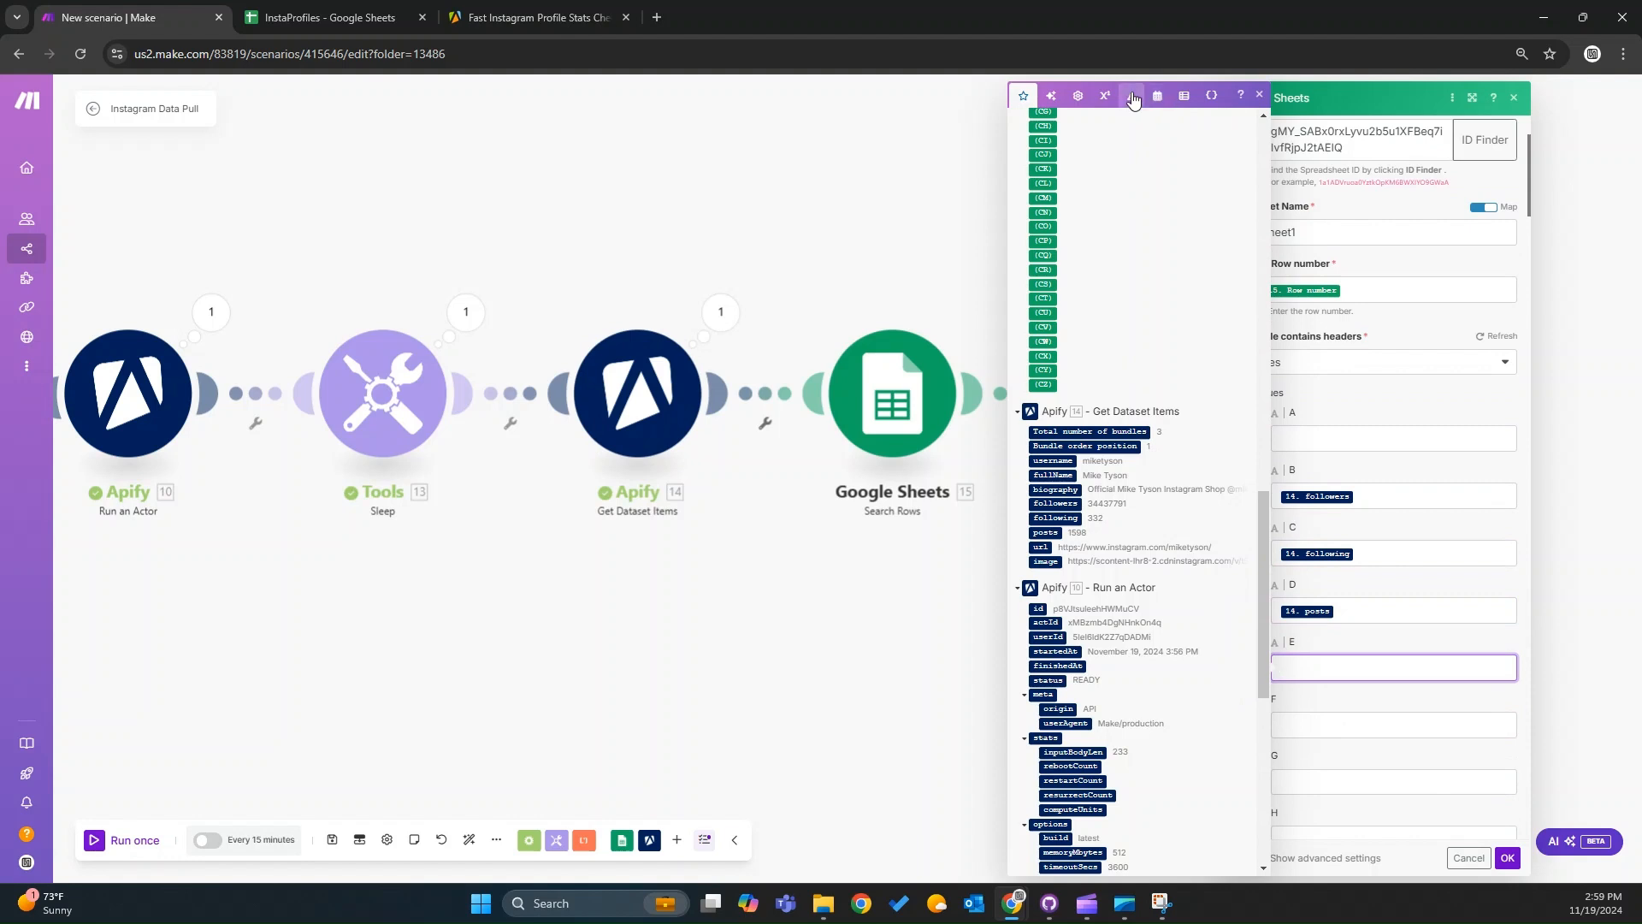
pyautogui.click(1130, 95)
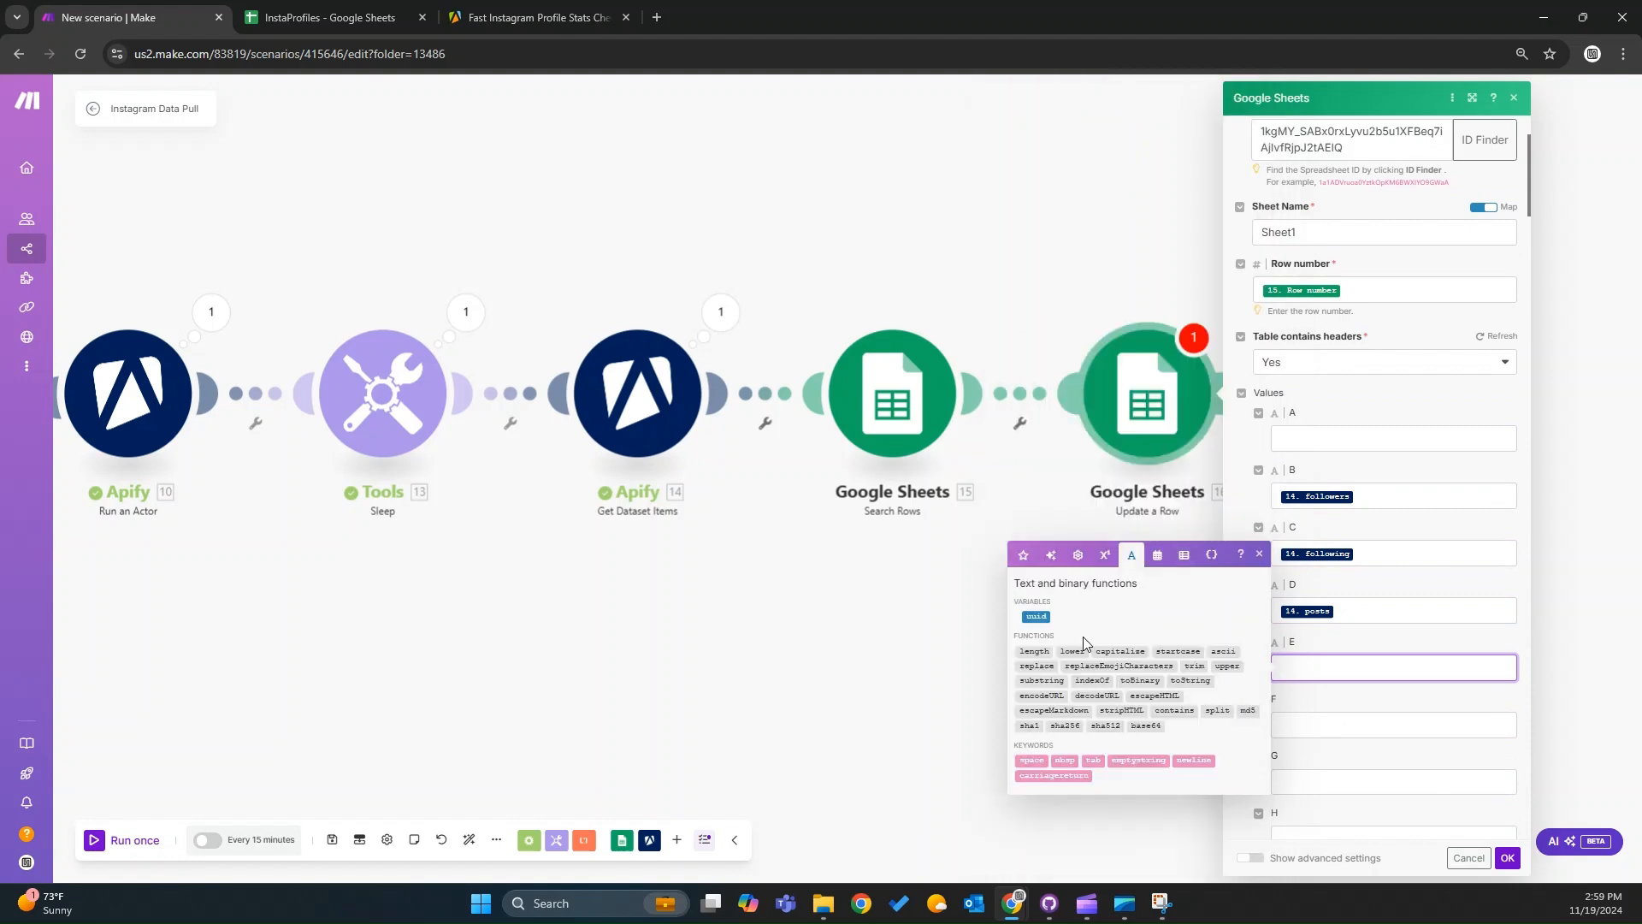
pyautogui.click(1157, 555)
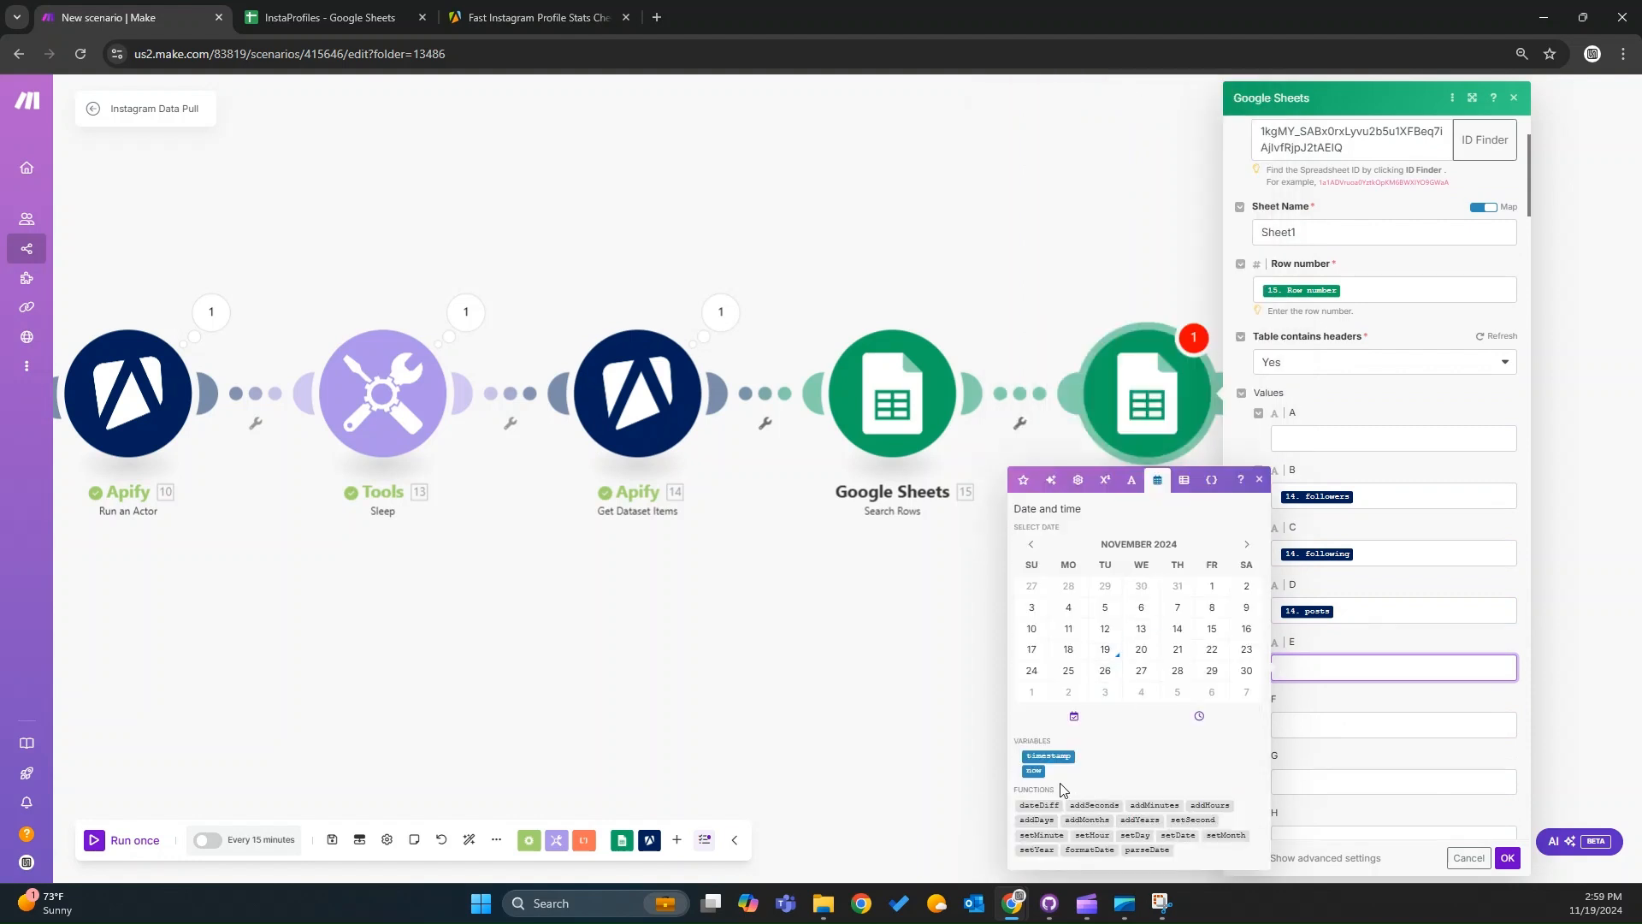
pyautogui.moveTo(1038, 771); pyautogui.dragTo(1369, 664)
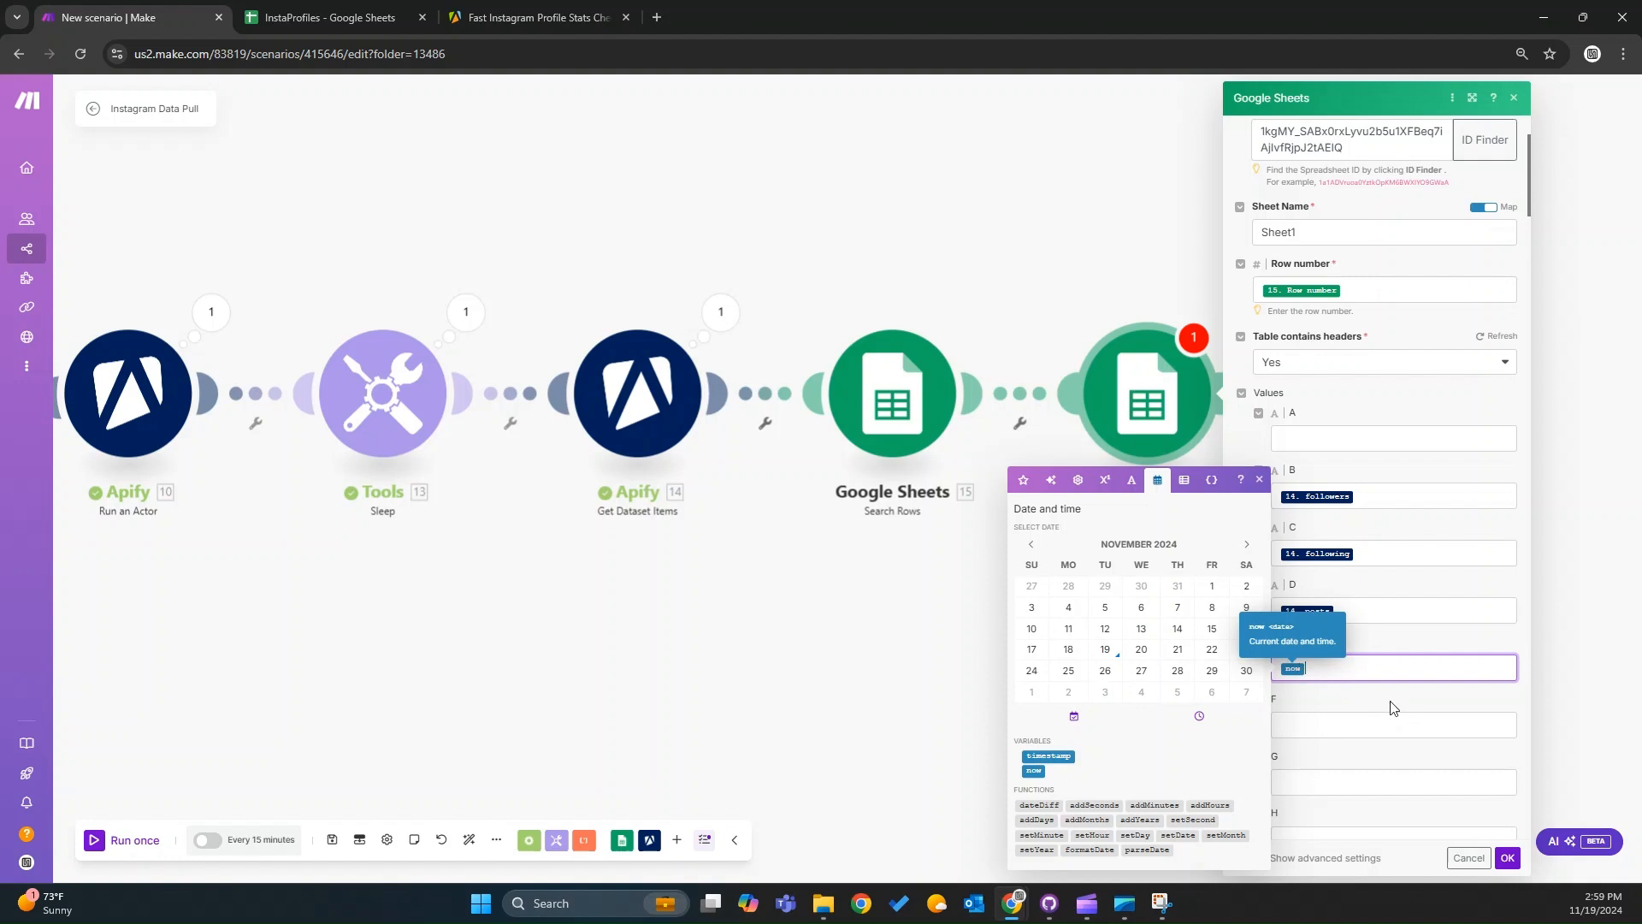
pyautogui.click(1507, 858)
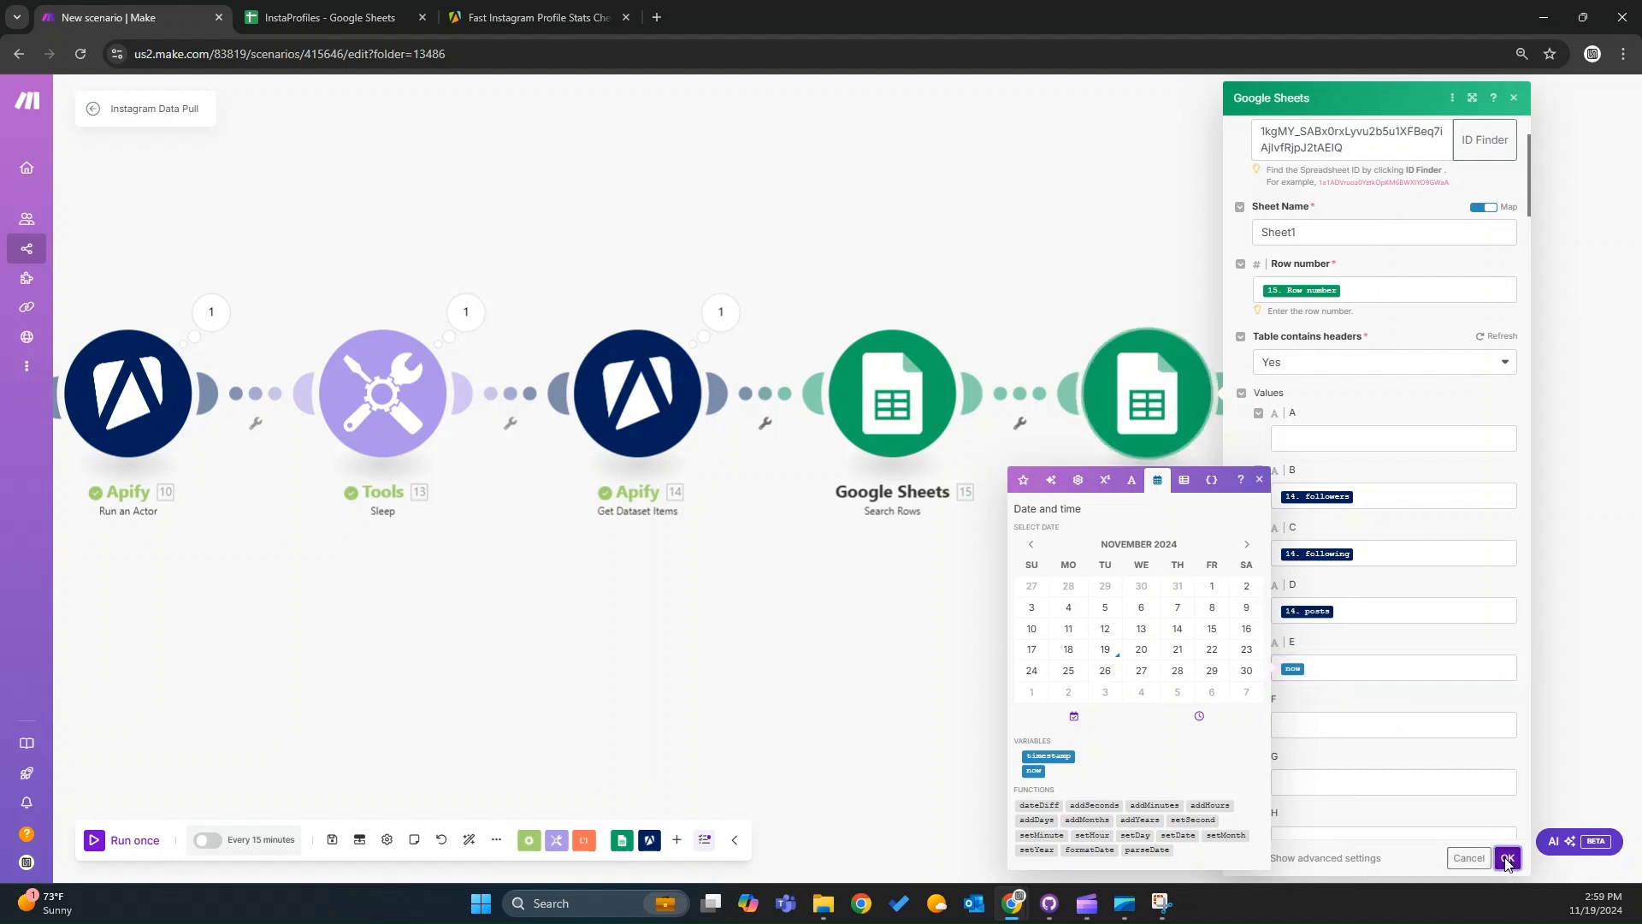
# Save the scenario.
pyautogui.click(332, 847)
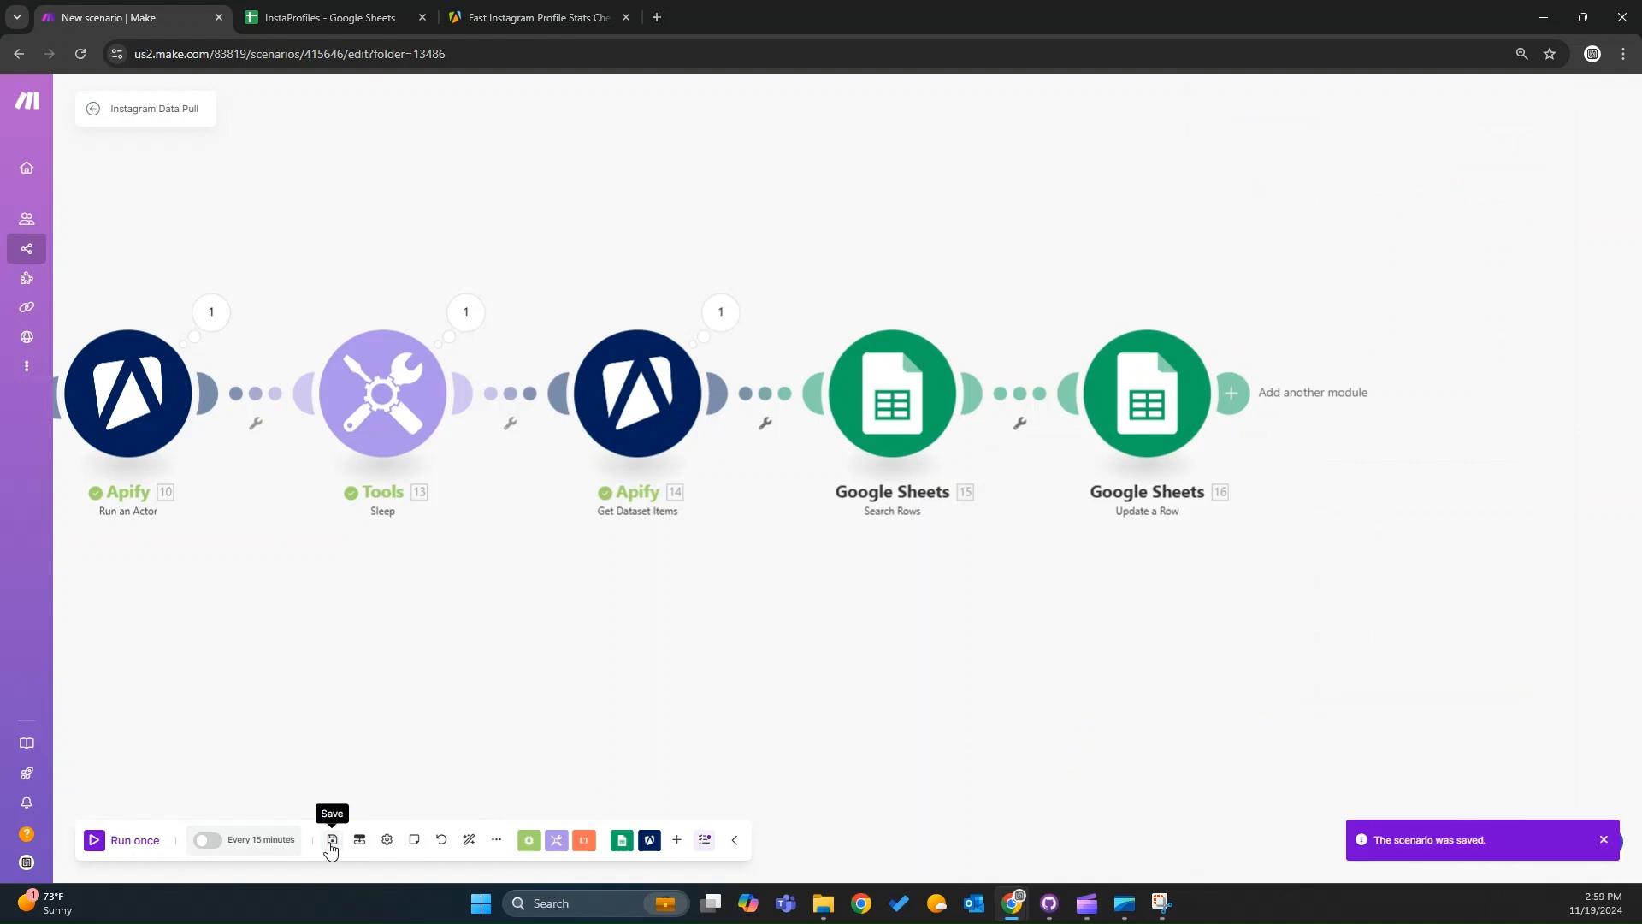
pyautogui.scroll(-5, 535, 715)
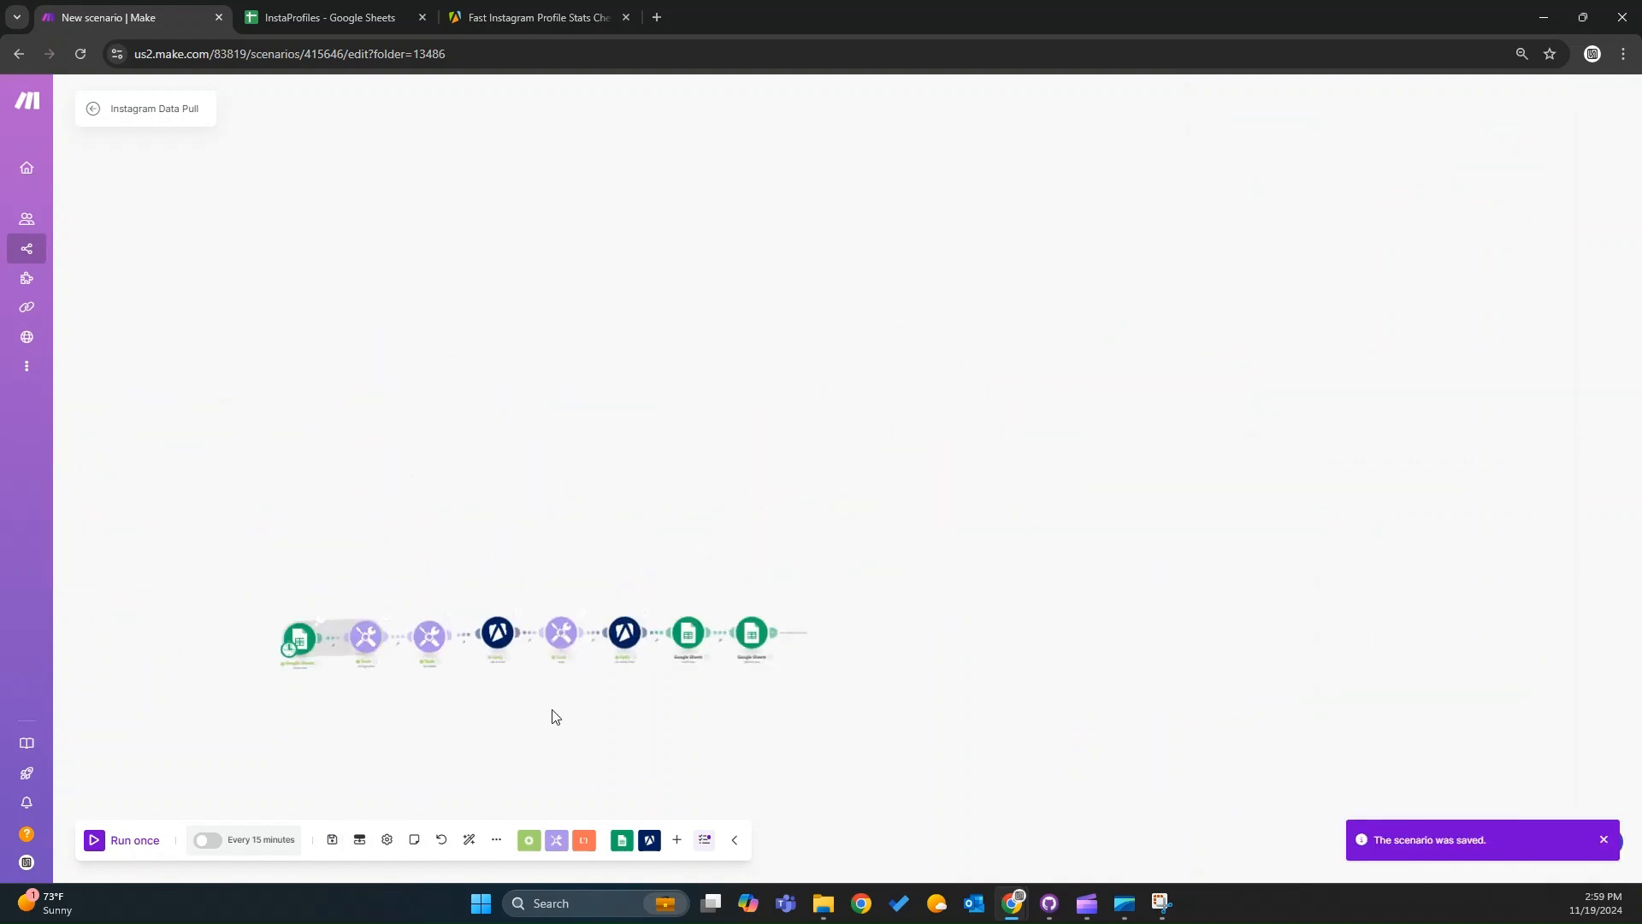
pyautogui.moveTo(552, 710); pyautogui.dragTo(684, 622)
pyautogui.scroll(5, 684, 622)
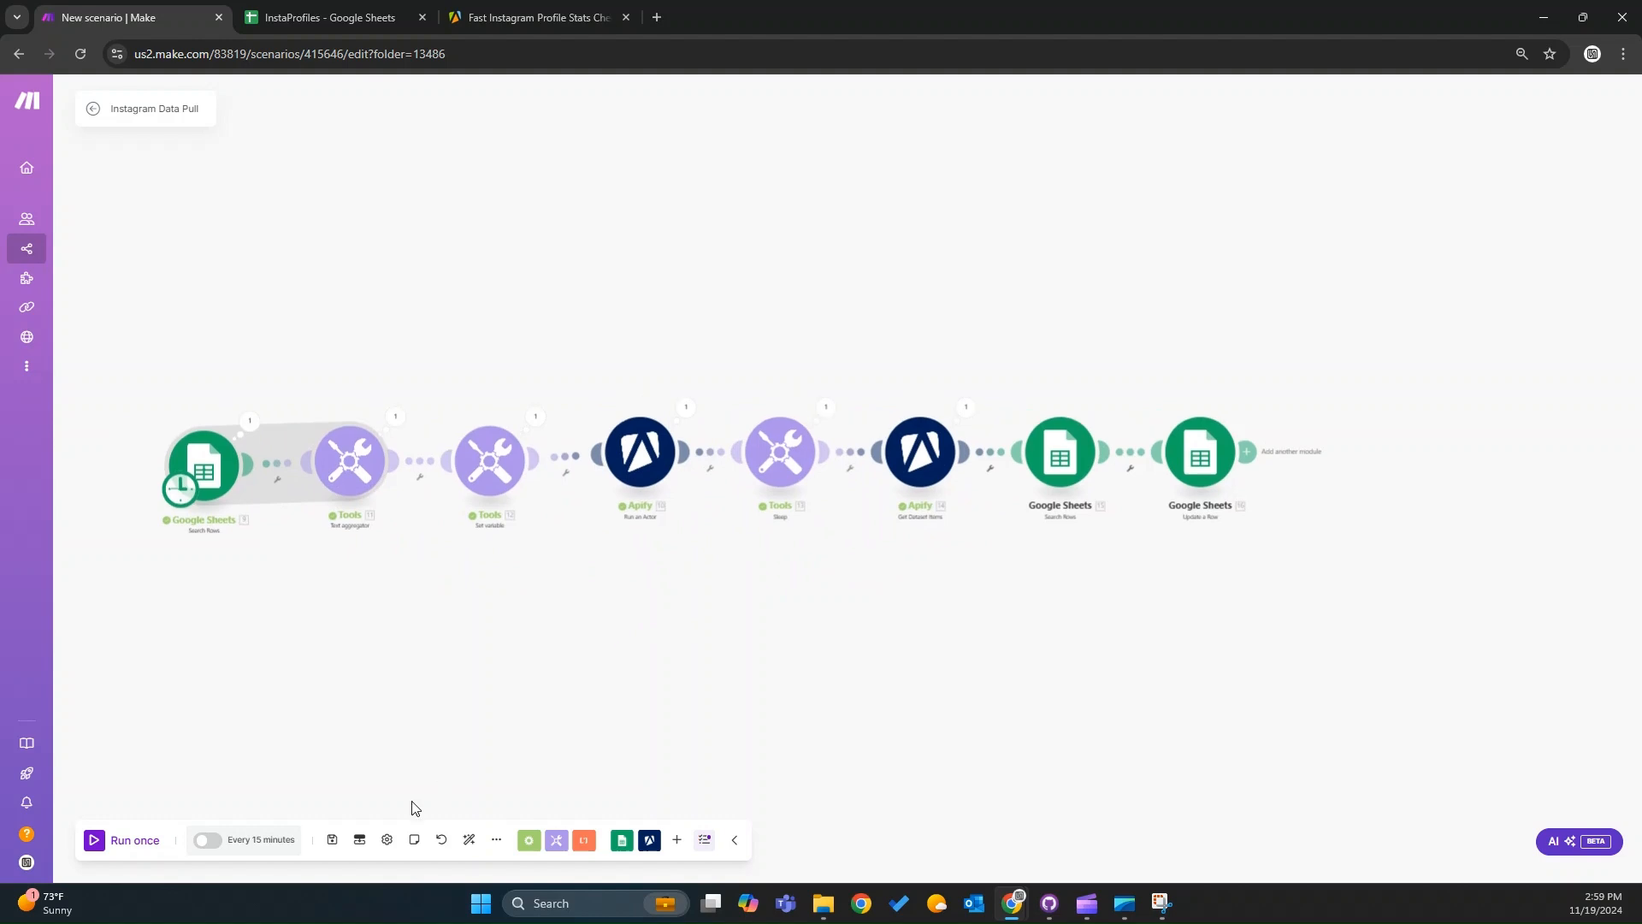
pyautogui.click(331, 842)
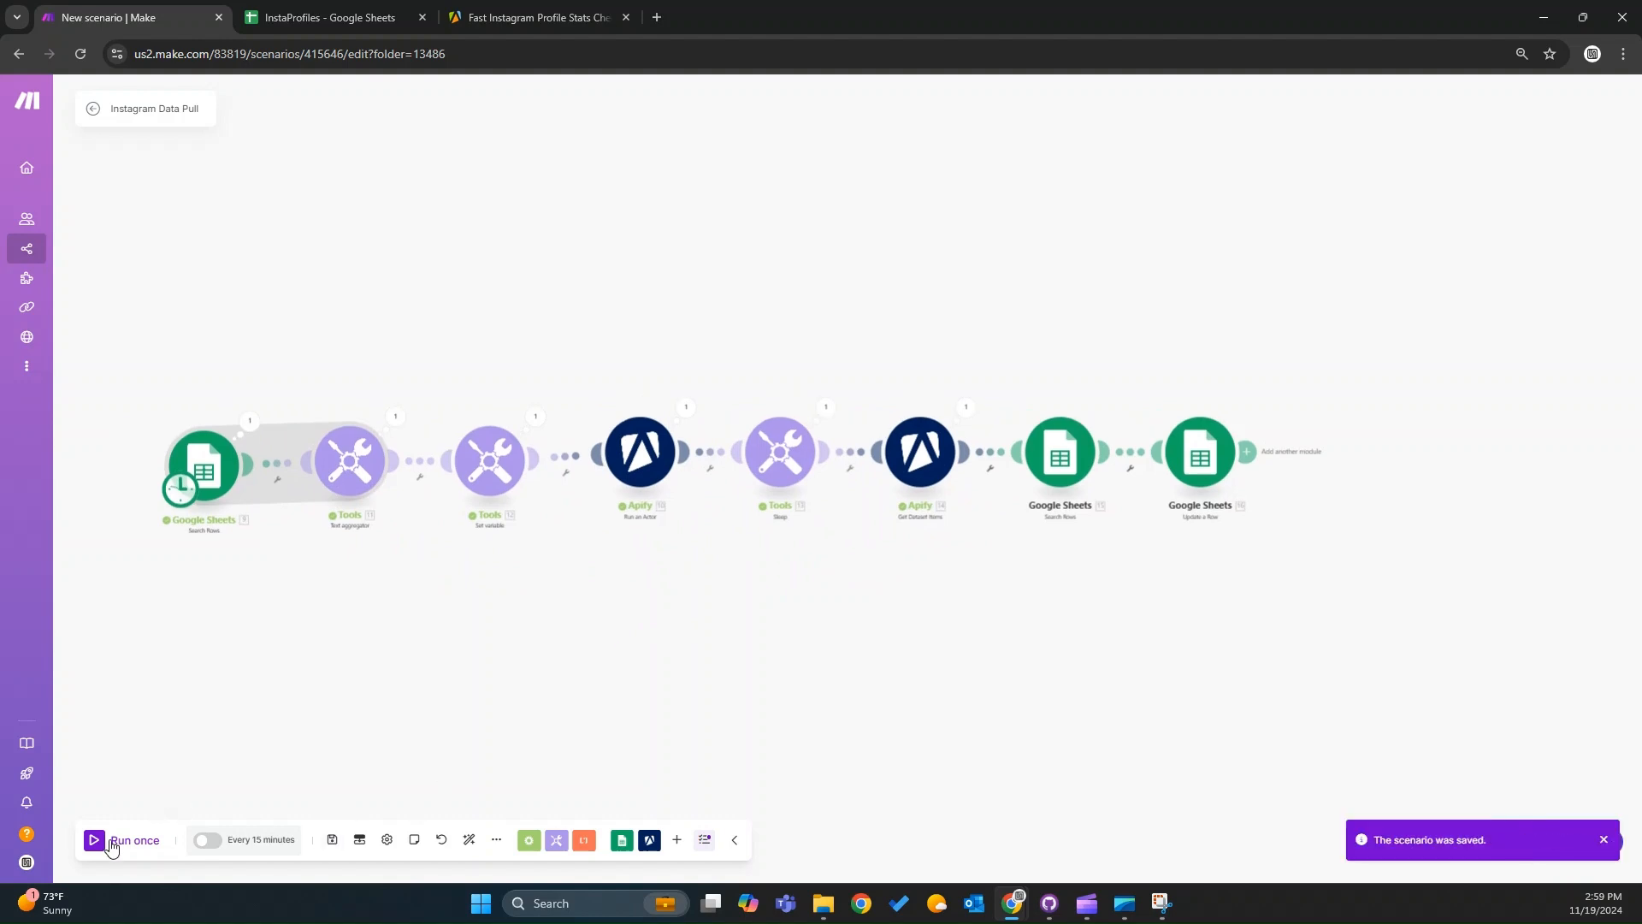
# Run the scenario once.
pyautogui.click(327, 10)
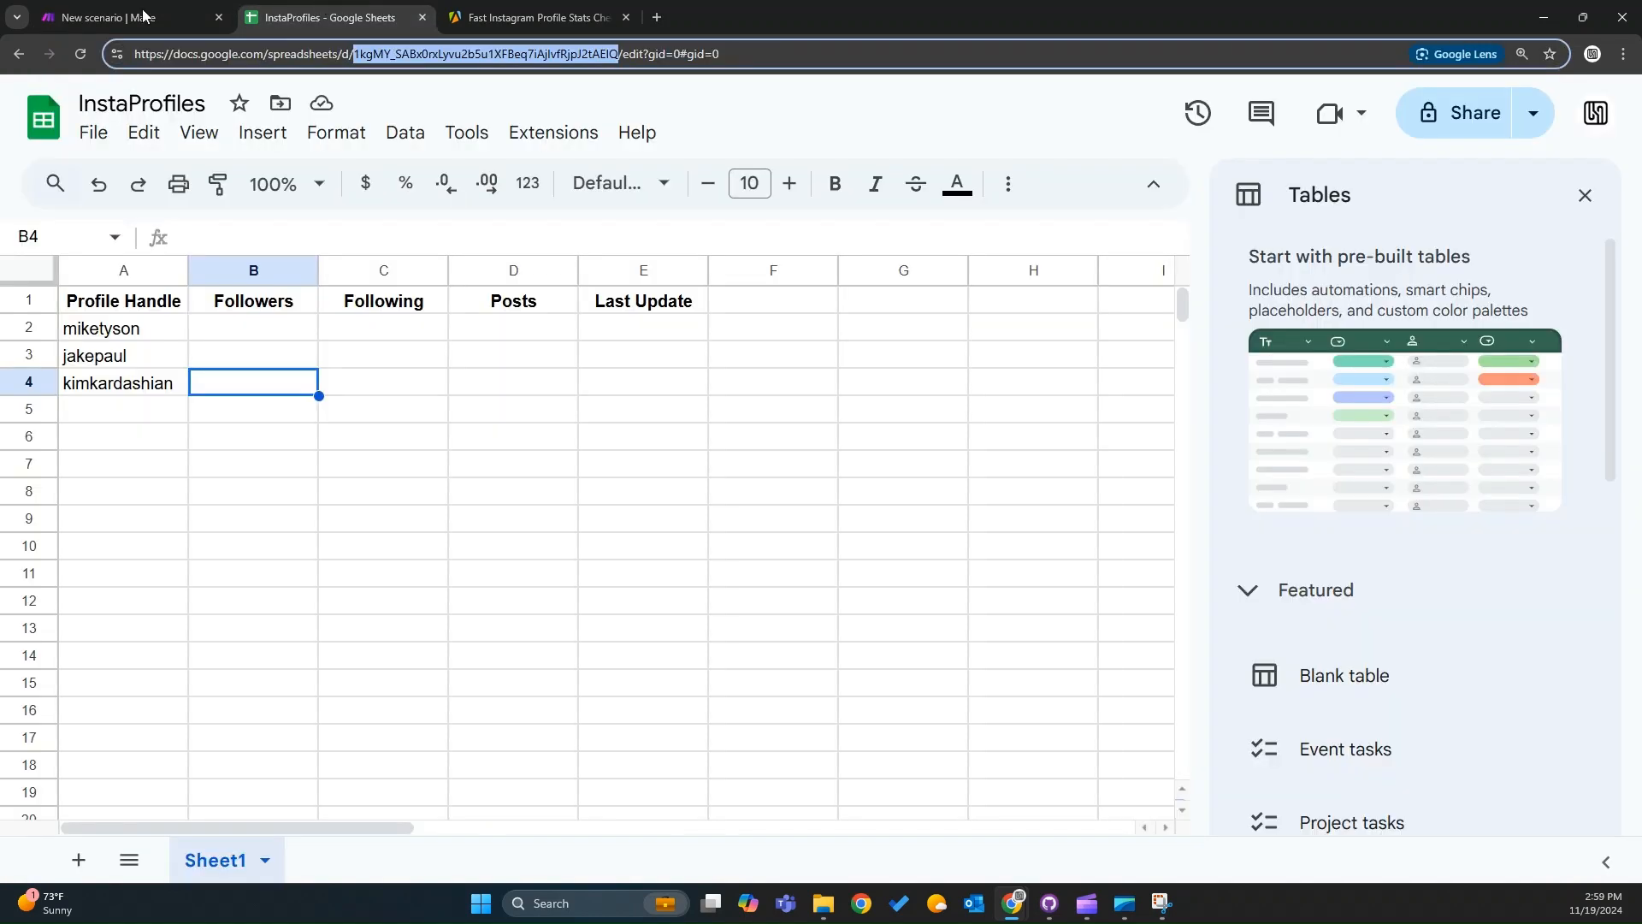
pyautogui.click(112, 17)
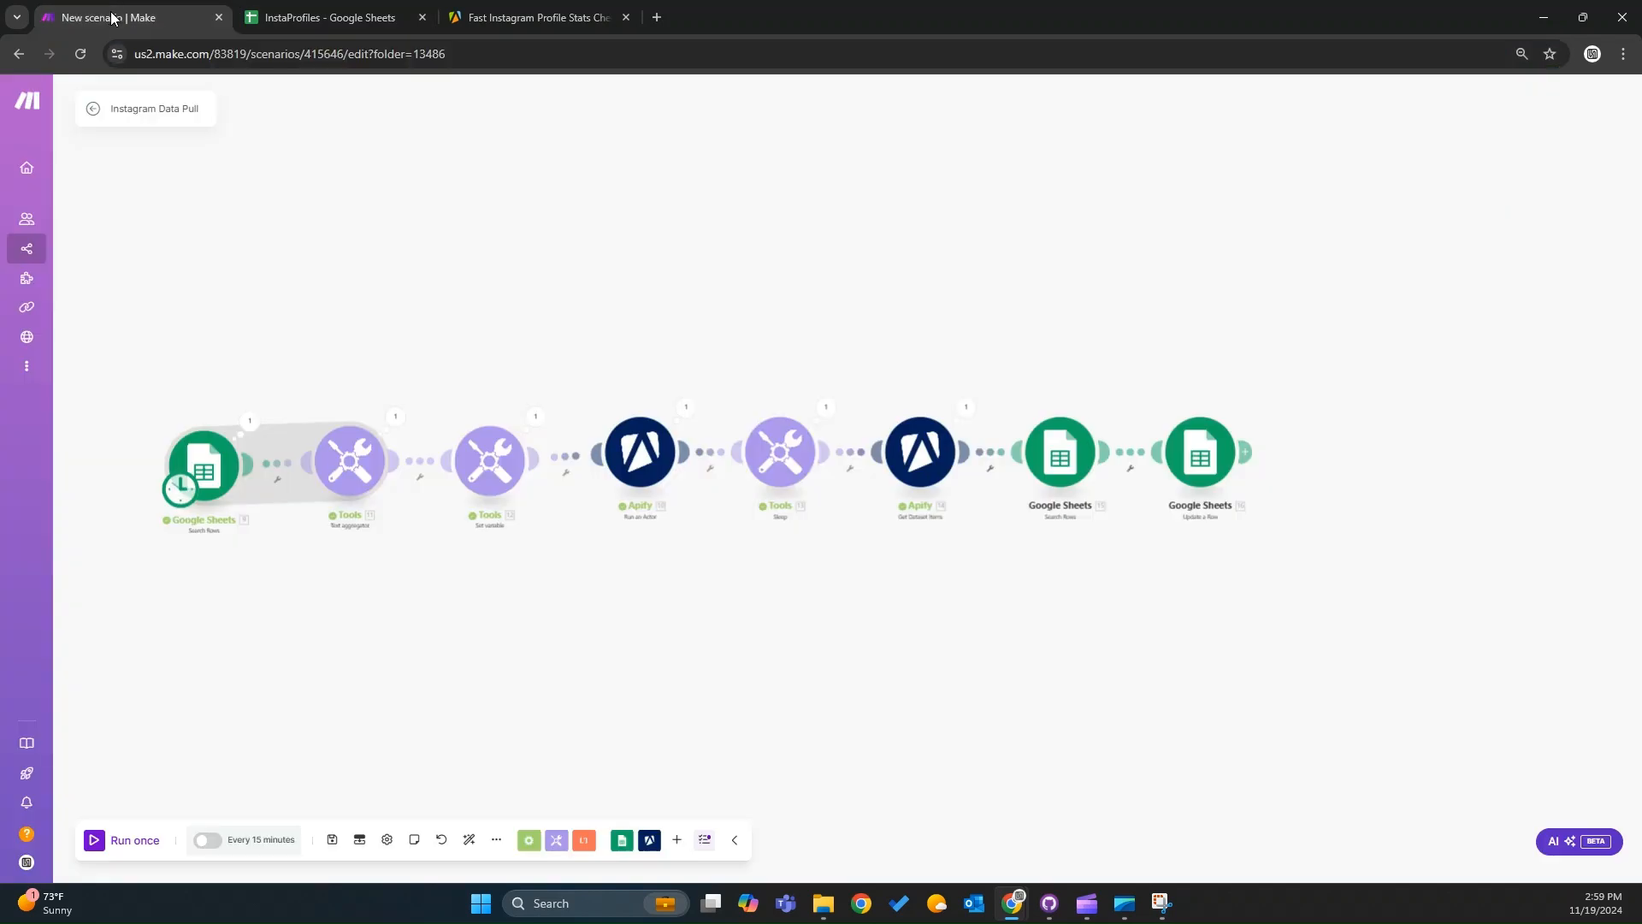
pyautogui.click(98, 840)
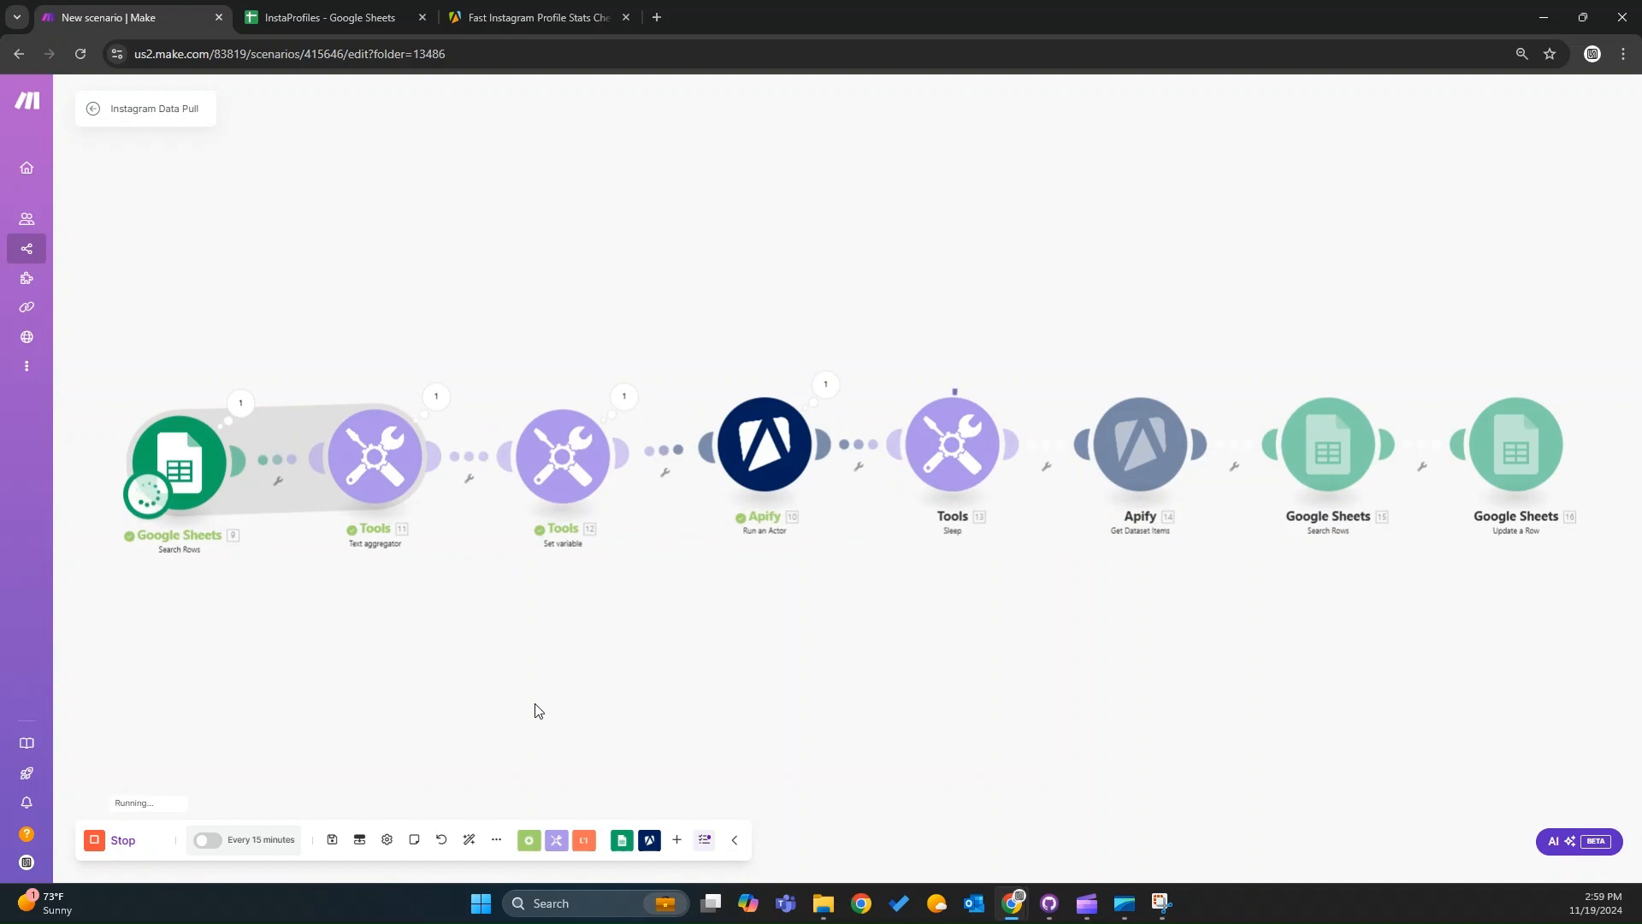
# Open the 14:53 run of the Fast Instagram Profile Stats Checker actor in Apify and view its input and output.
pyautogui.click(562, 12)
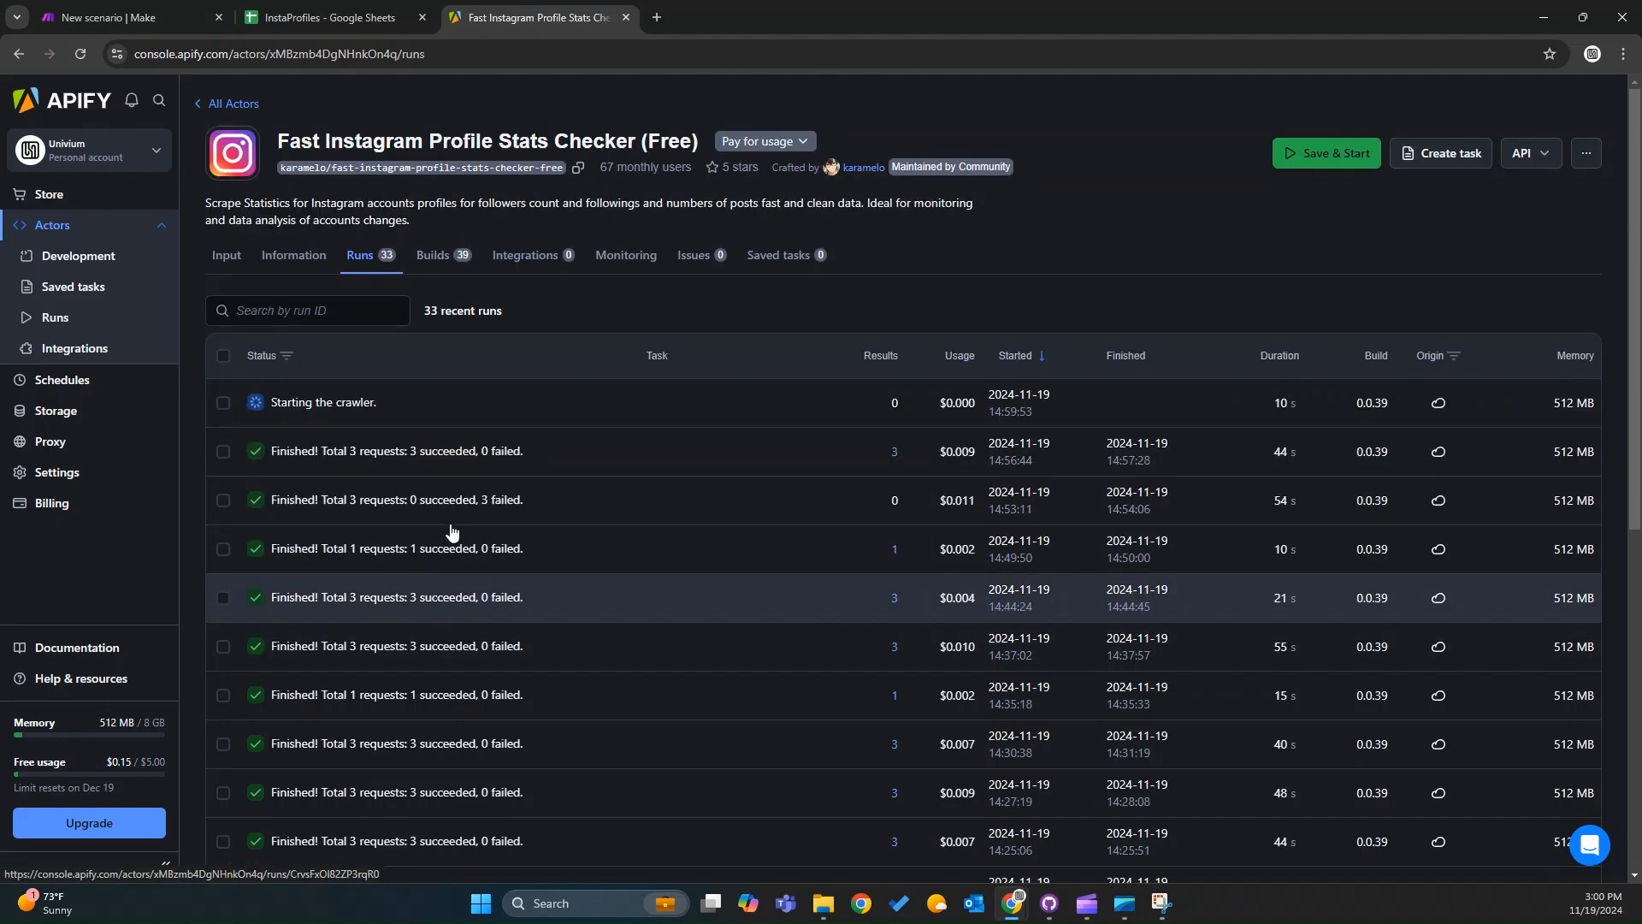
pyautogui.click(451, 504)
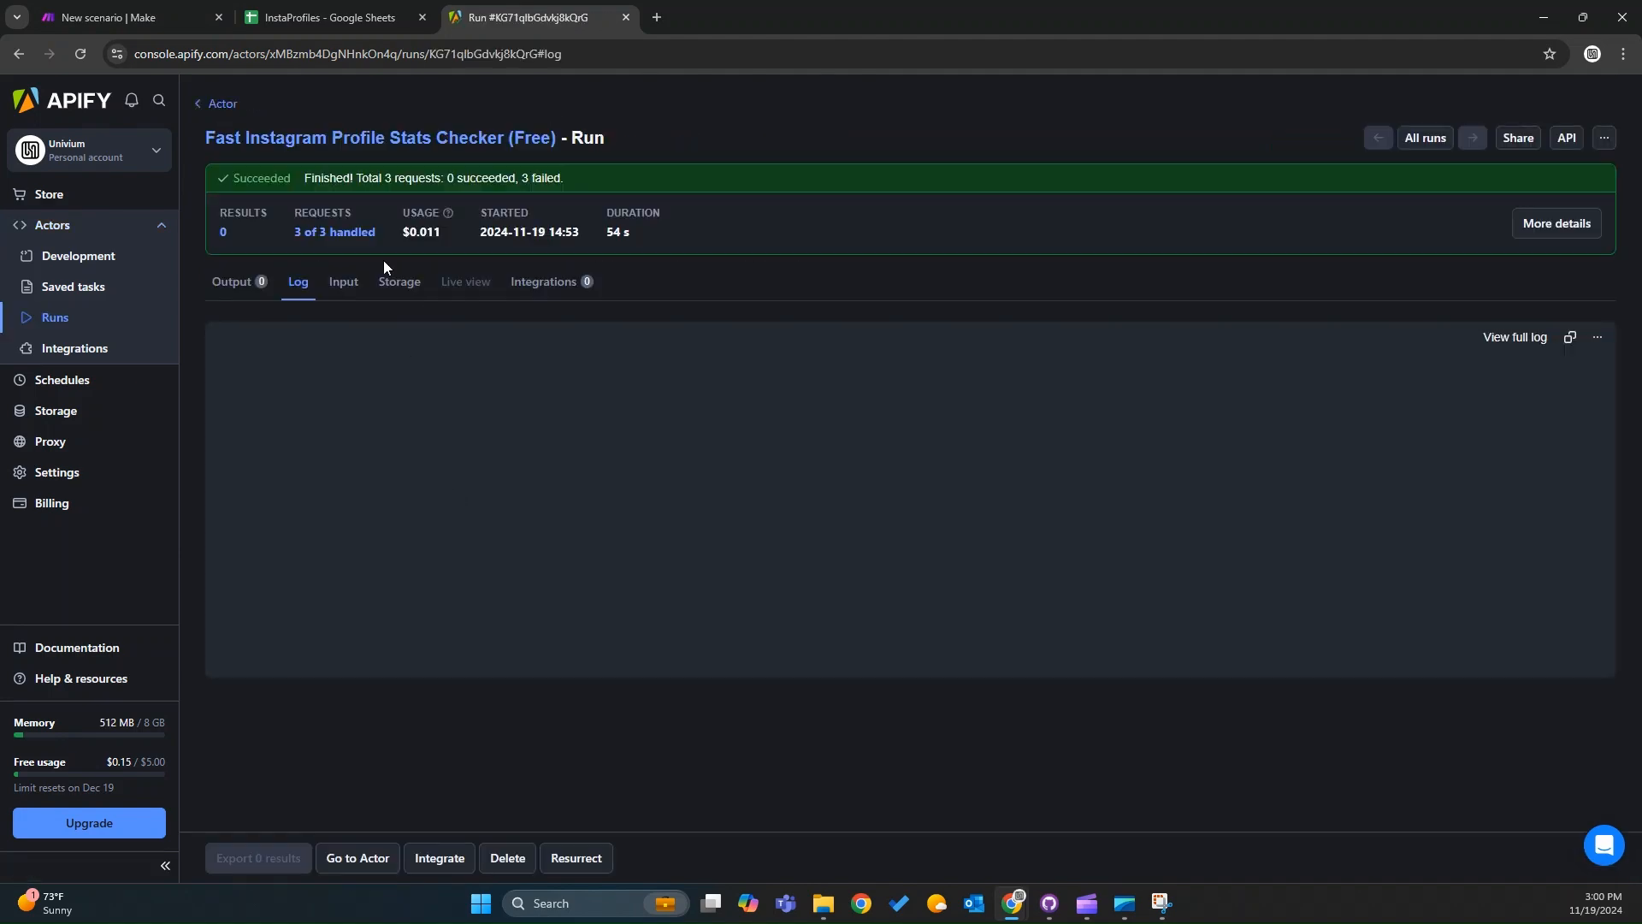
pyautogui.click(346, 289)
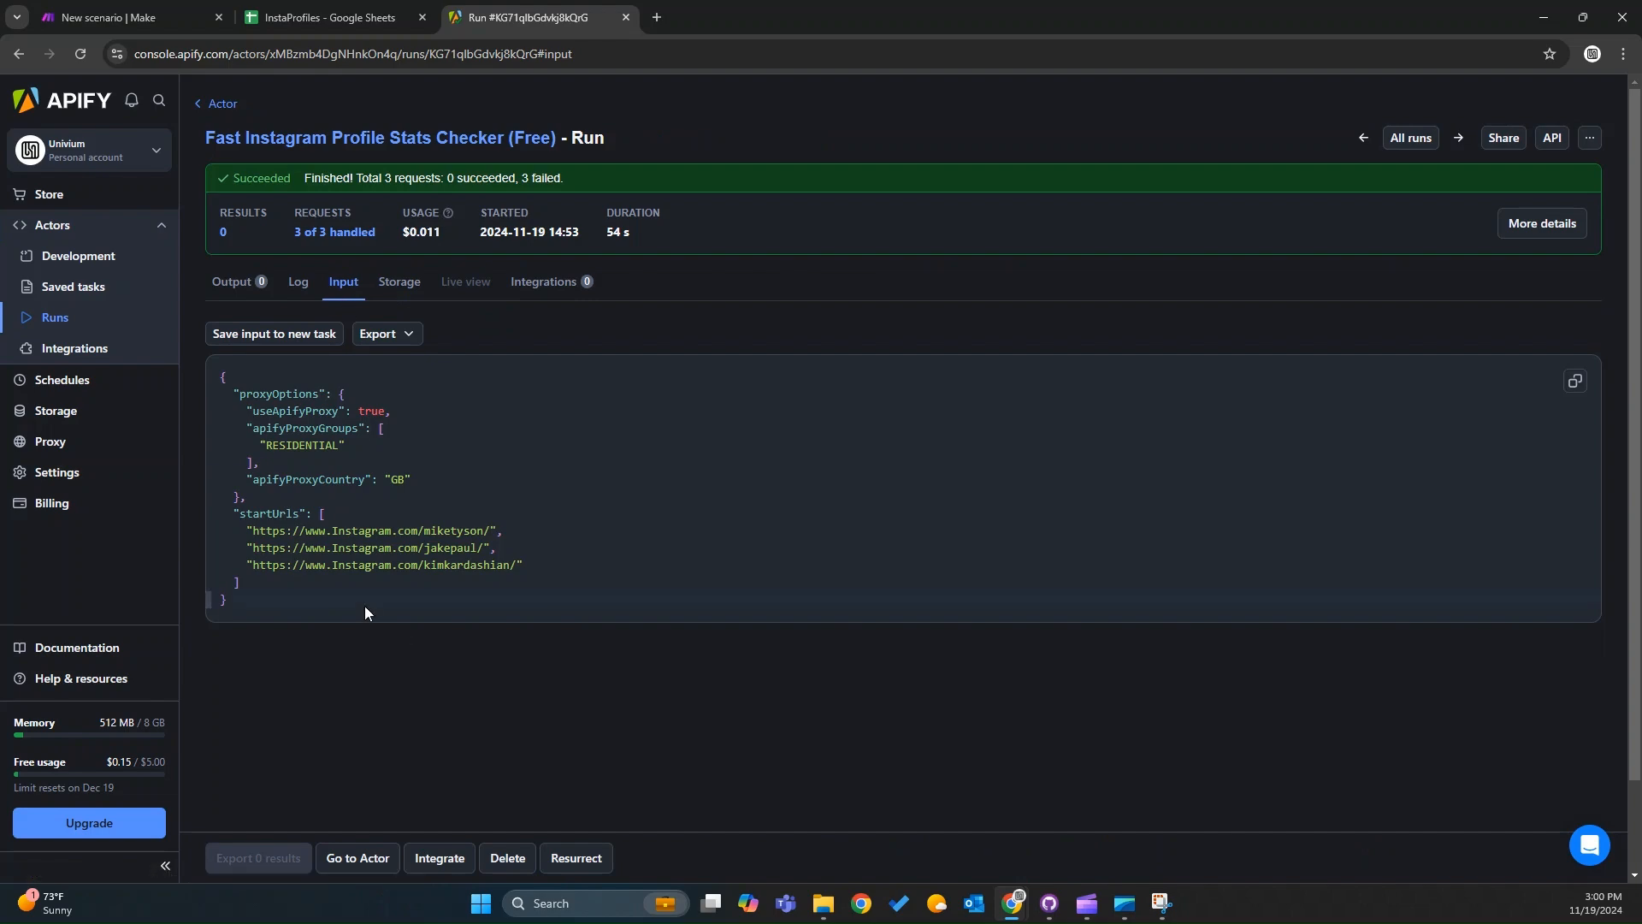
pyautogui.click(243, 293)
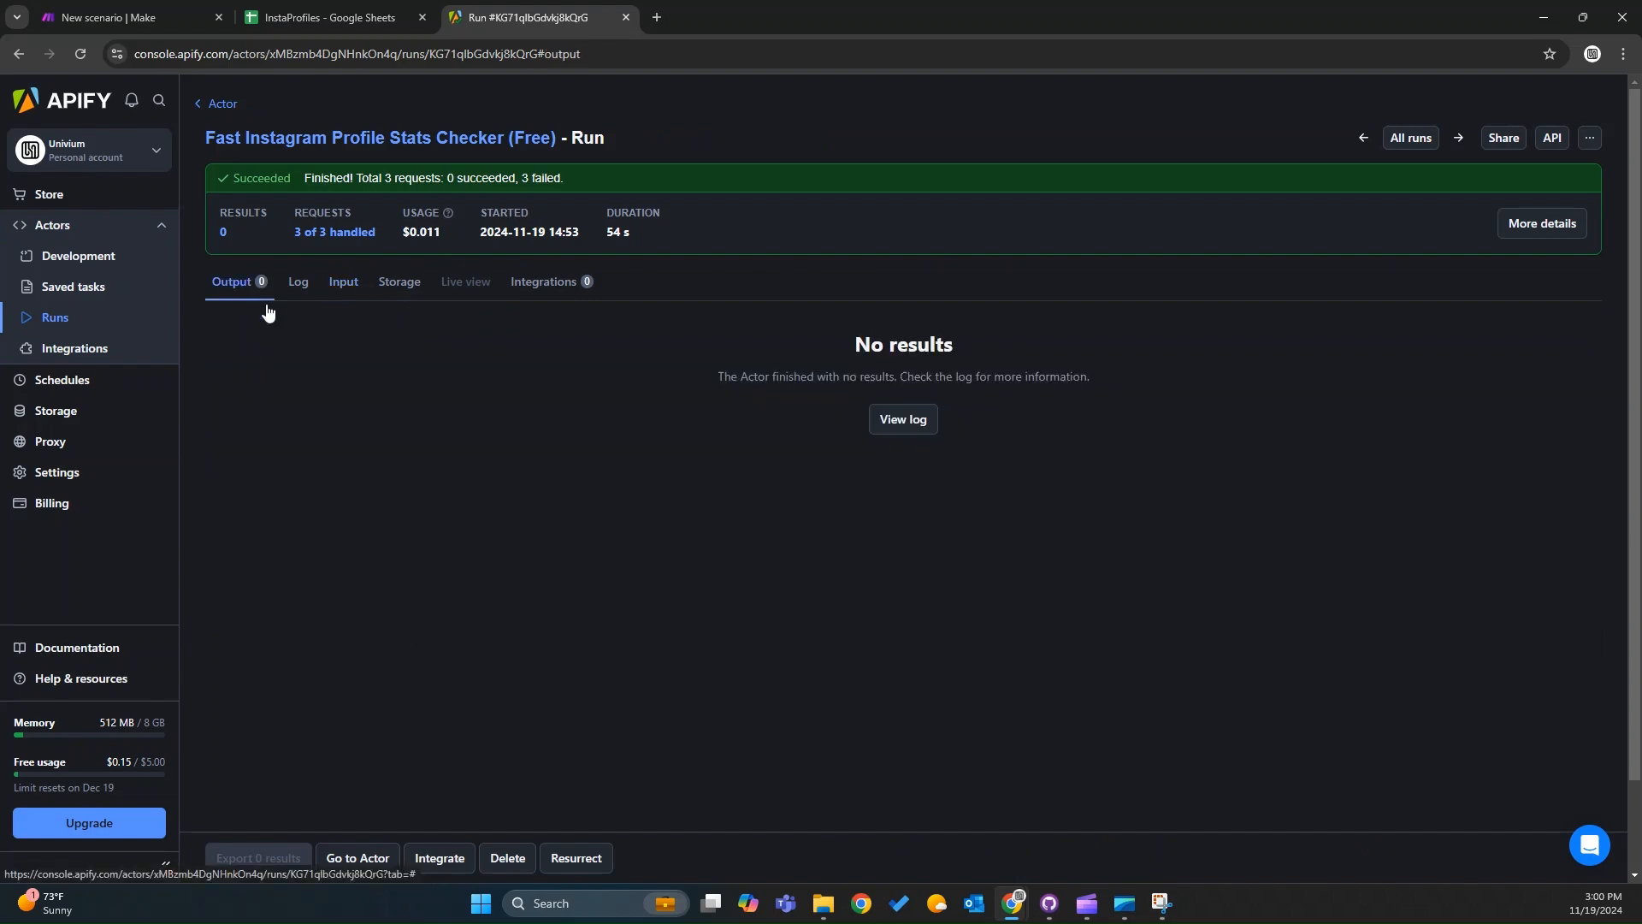
pyautogui.click(308, 293)
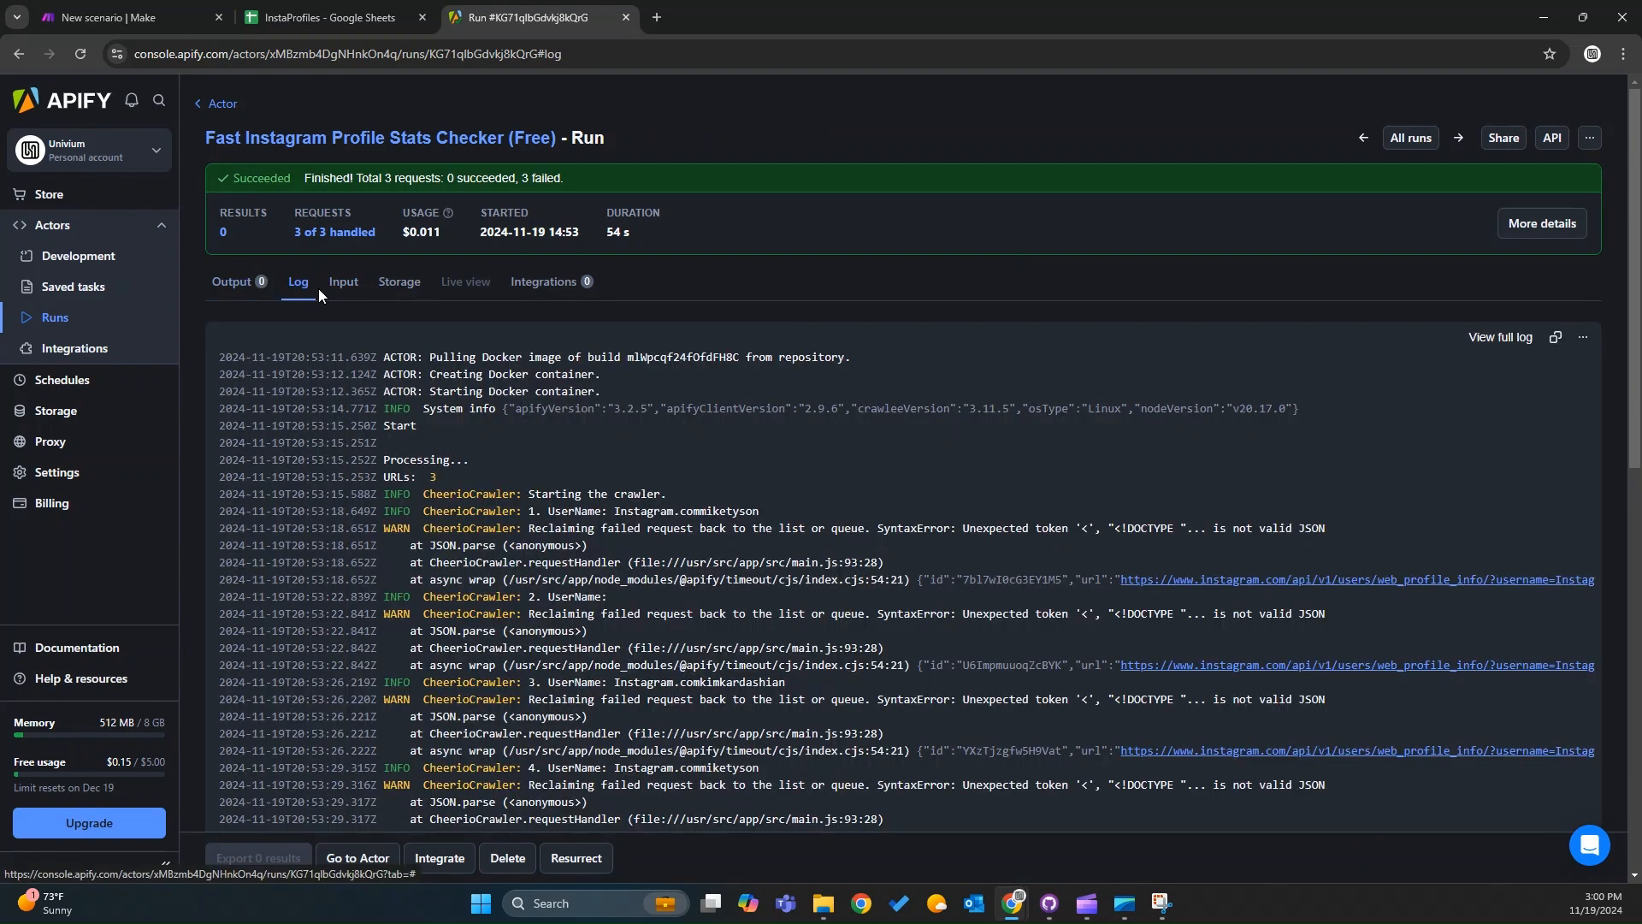
# Read through that run's log to examine the request errors.
pyautogui.scroll(-7, 947, 682)
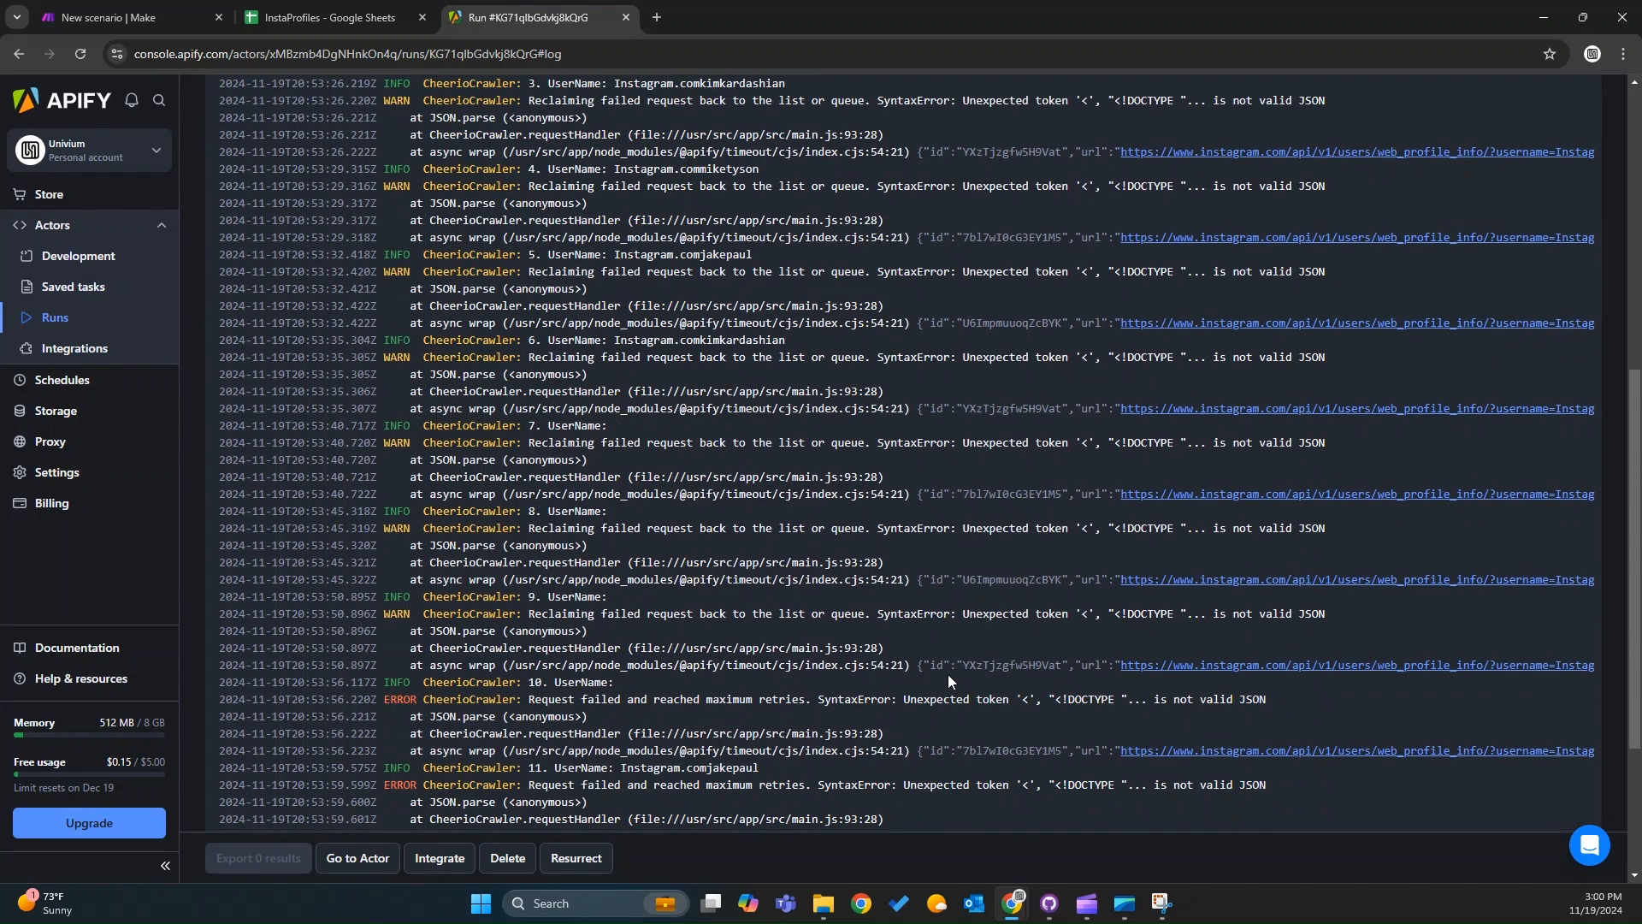
pyautogui.scroll(-3, 948, 673)
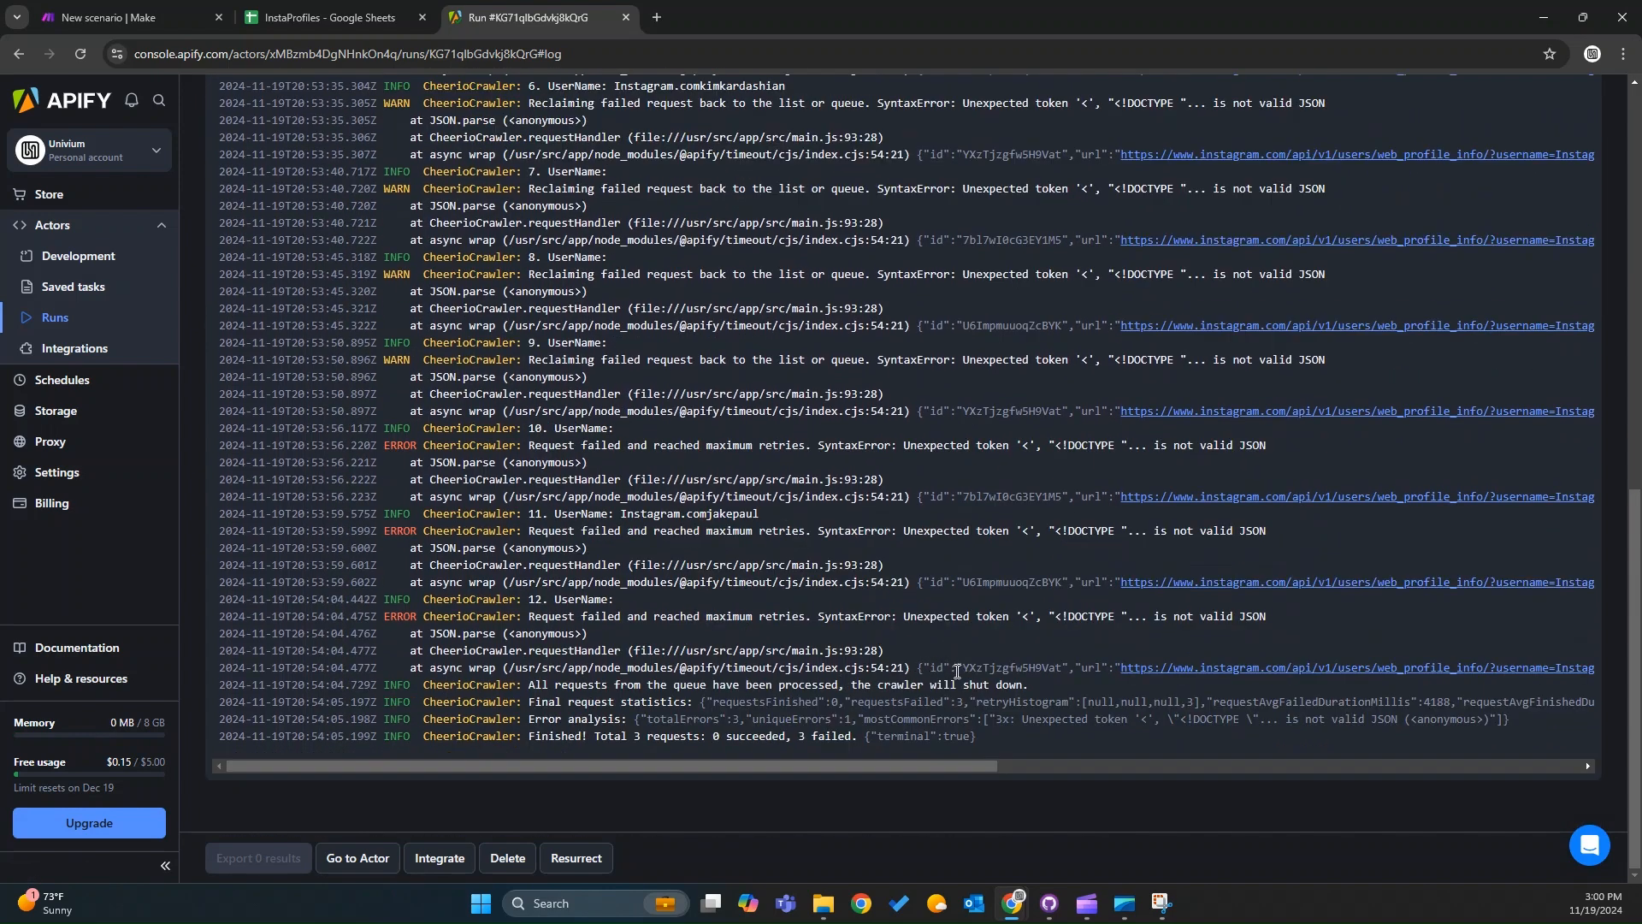
pyautogui.moveTo(1060, 686); pyautogui.dragTo(682, 273)
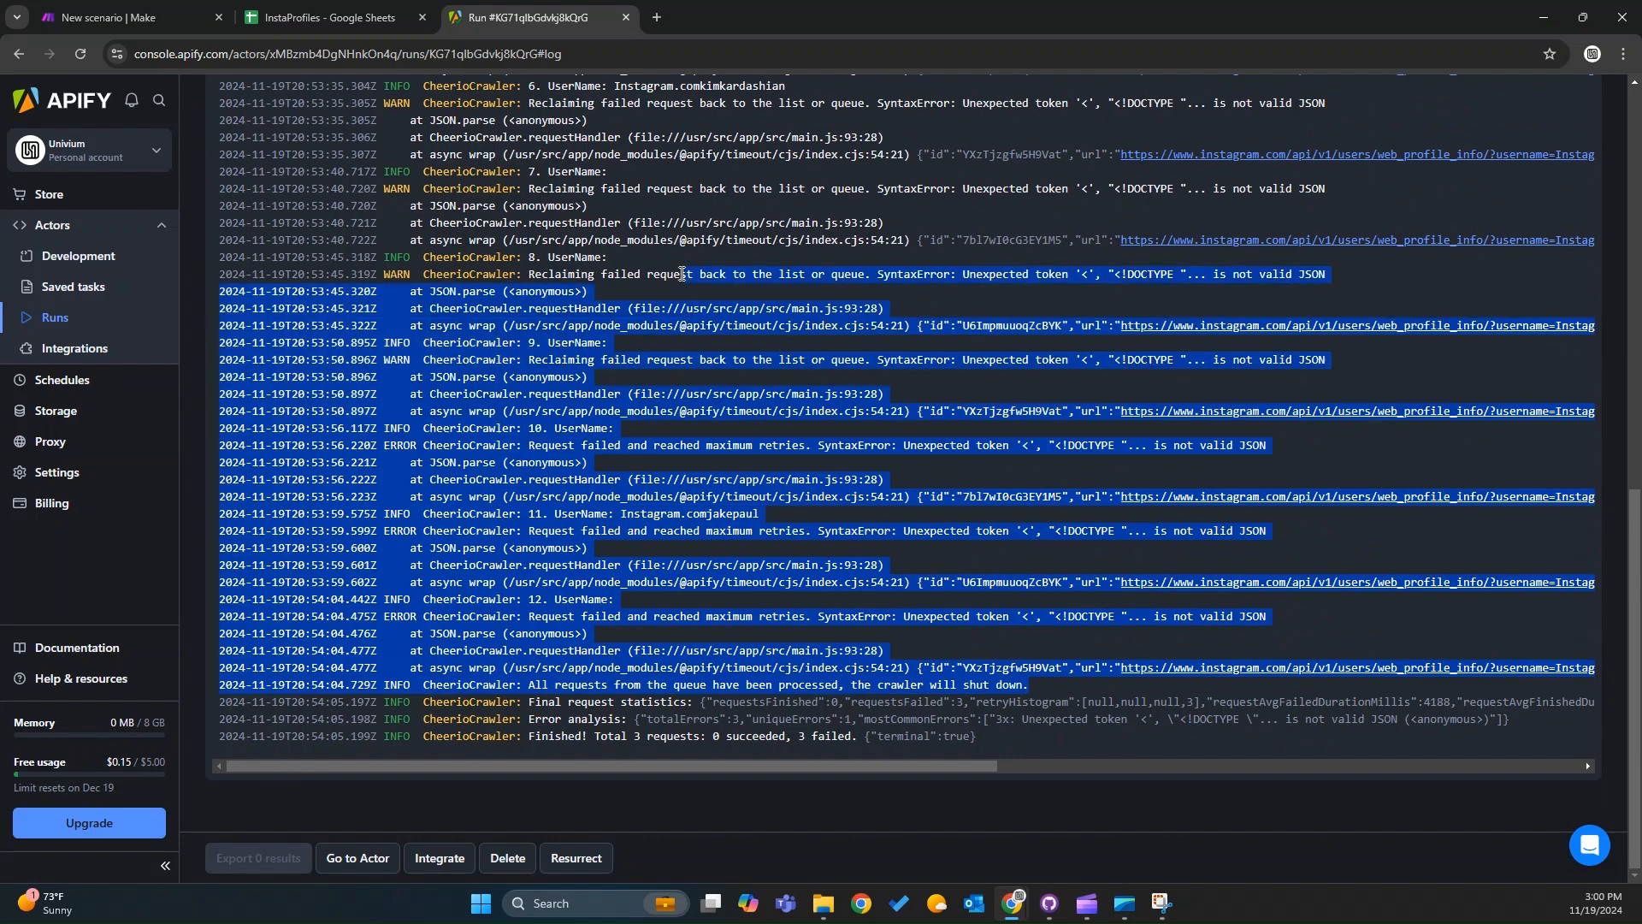
pyautogui.click(710, 470)
pyautogui.scroll(10, 710, 466)
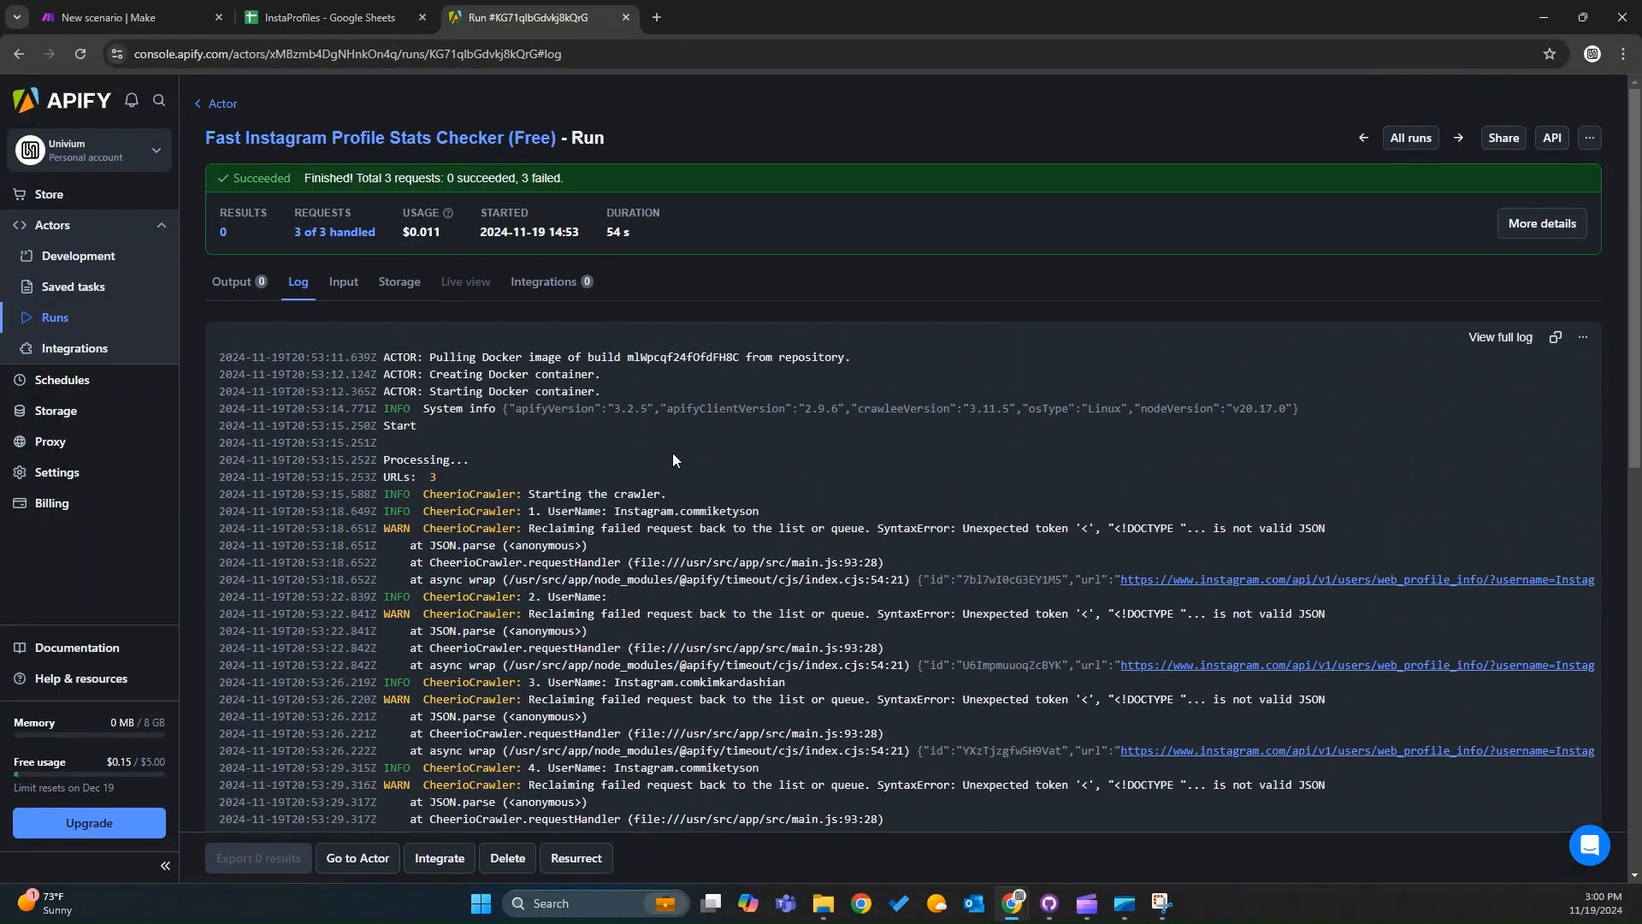
# Review the actor's list of runs and the InstaProfiles sheet while the scenario is running.
pyautogui.click(228, 105)
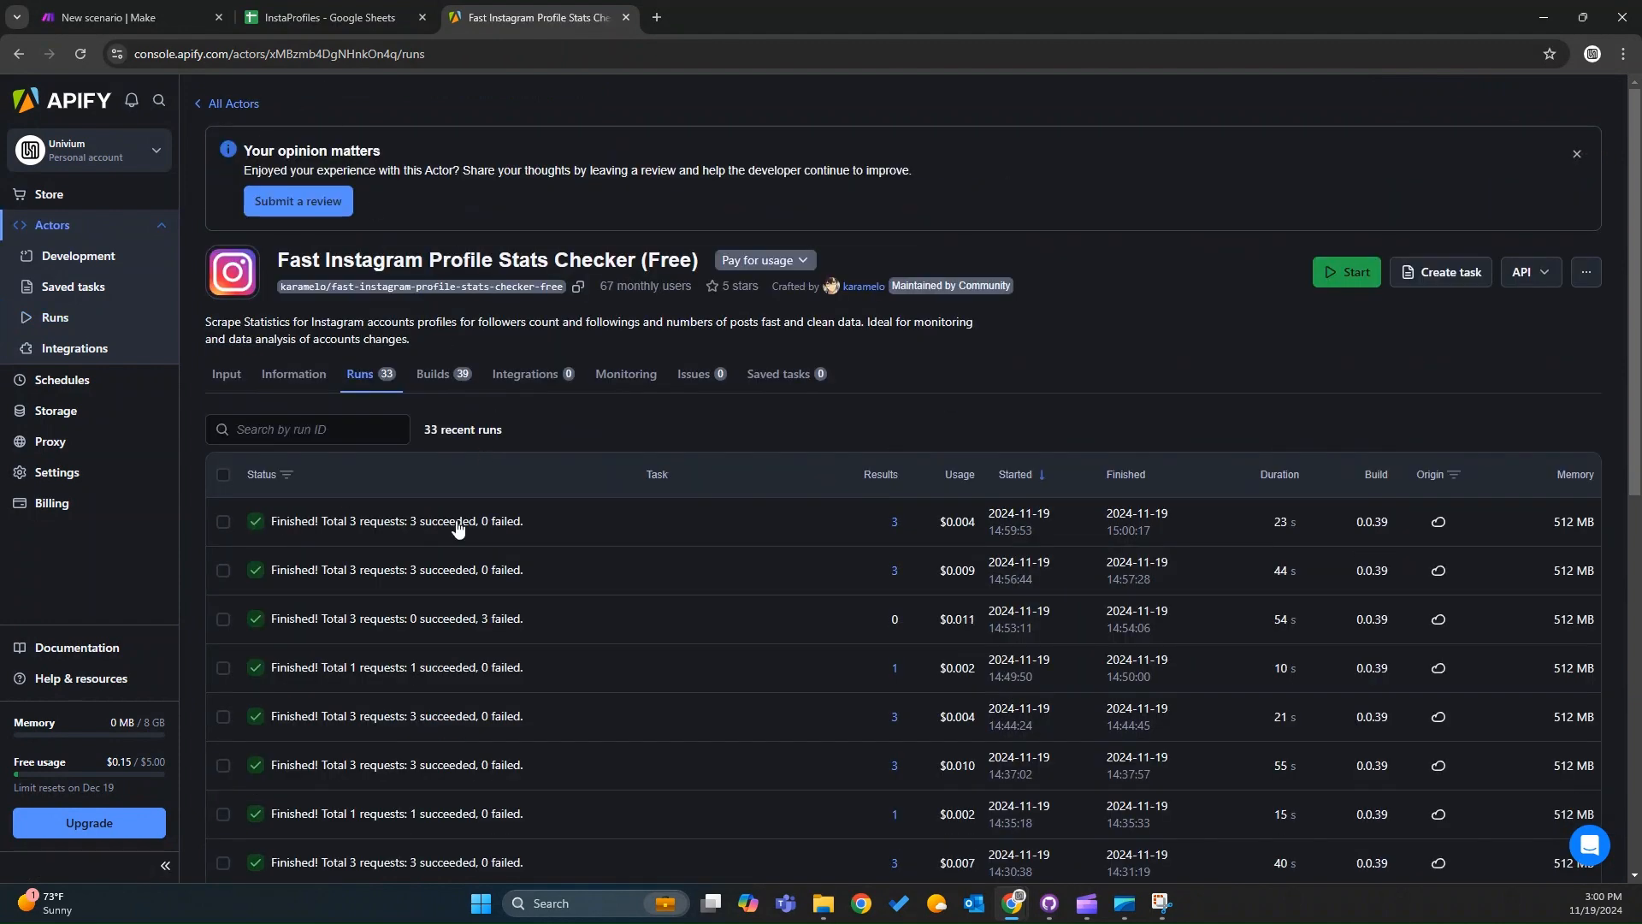
pyautogui.click(303, 17)
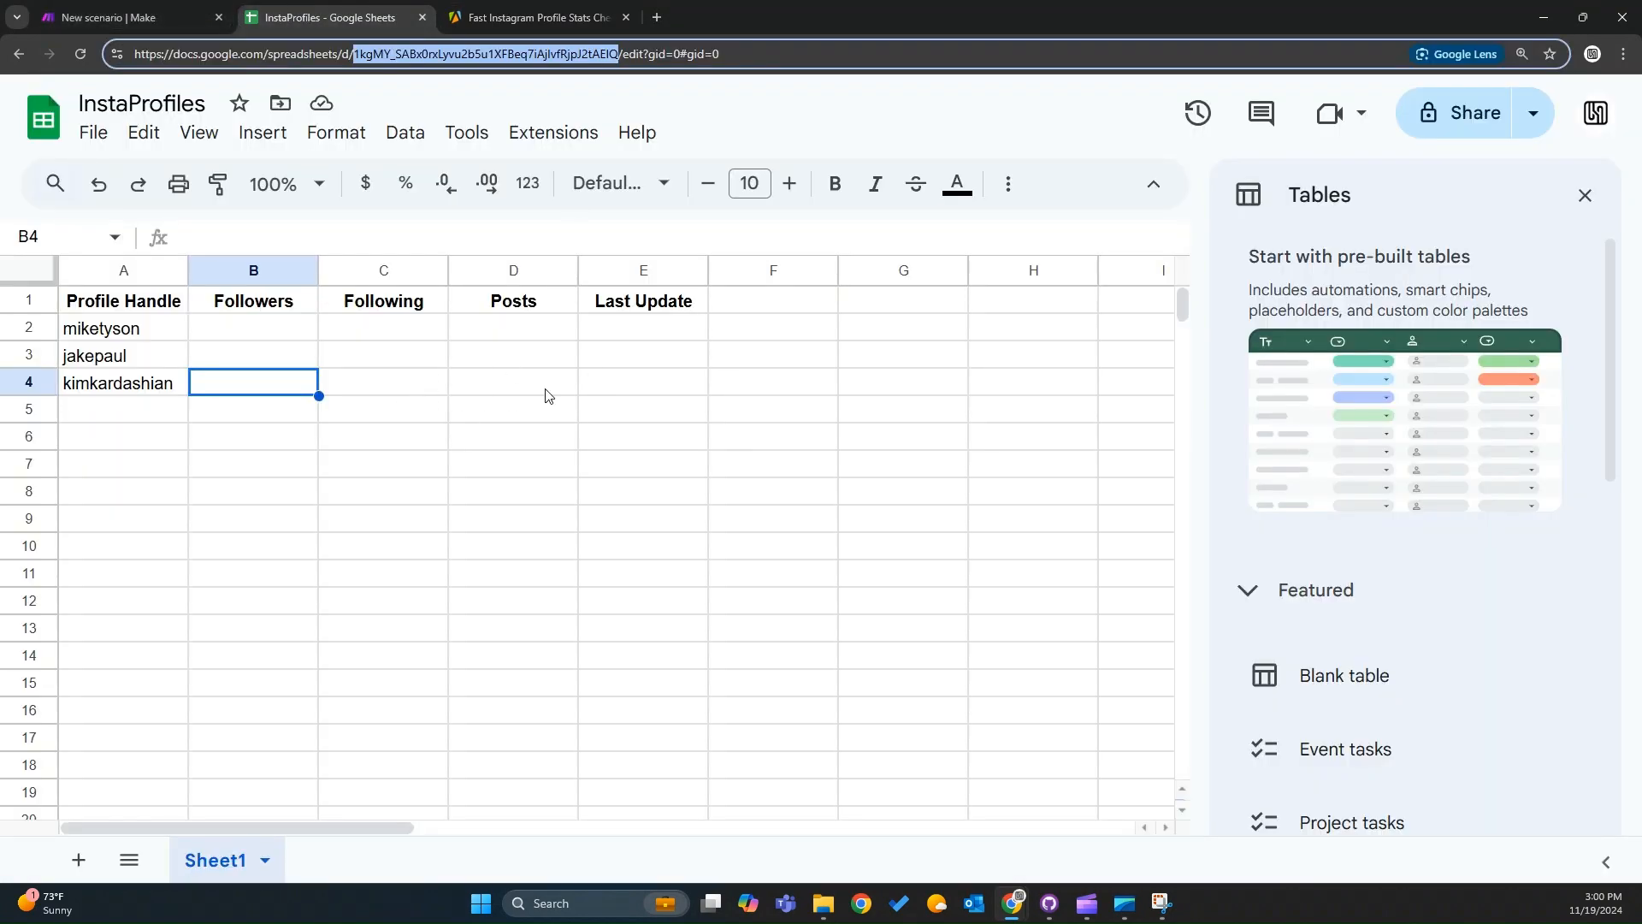
pyautogui.click(86, 12)
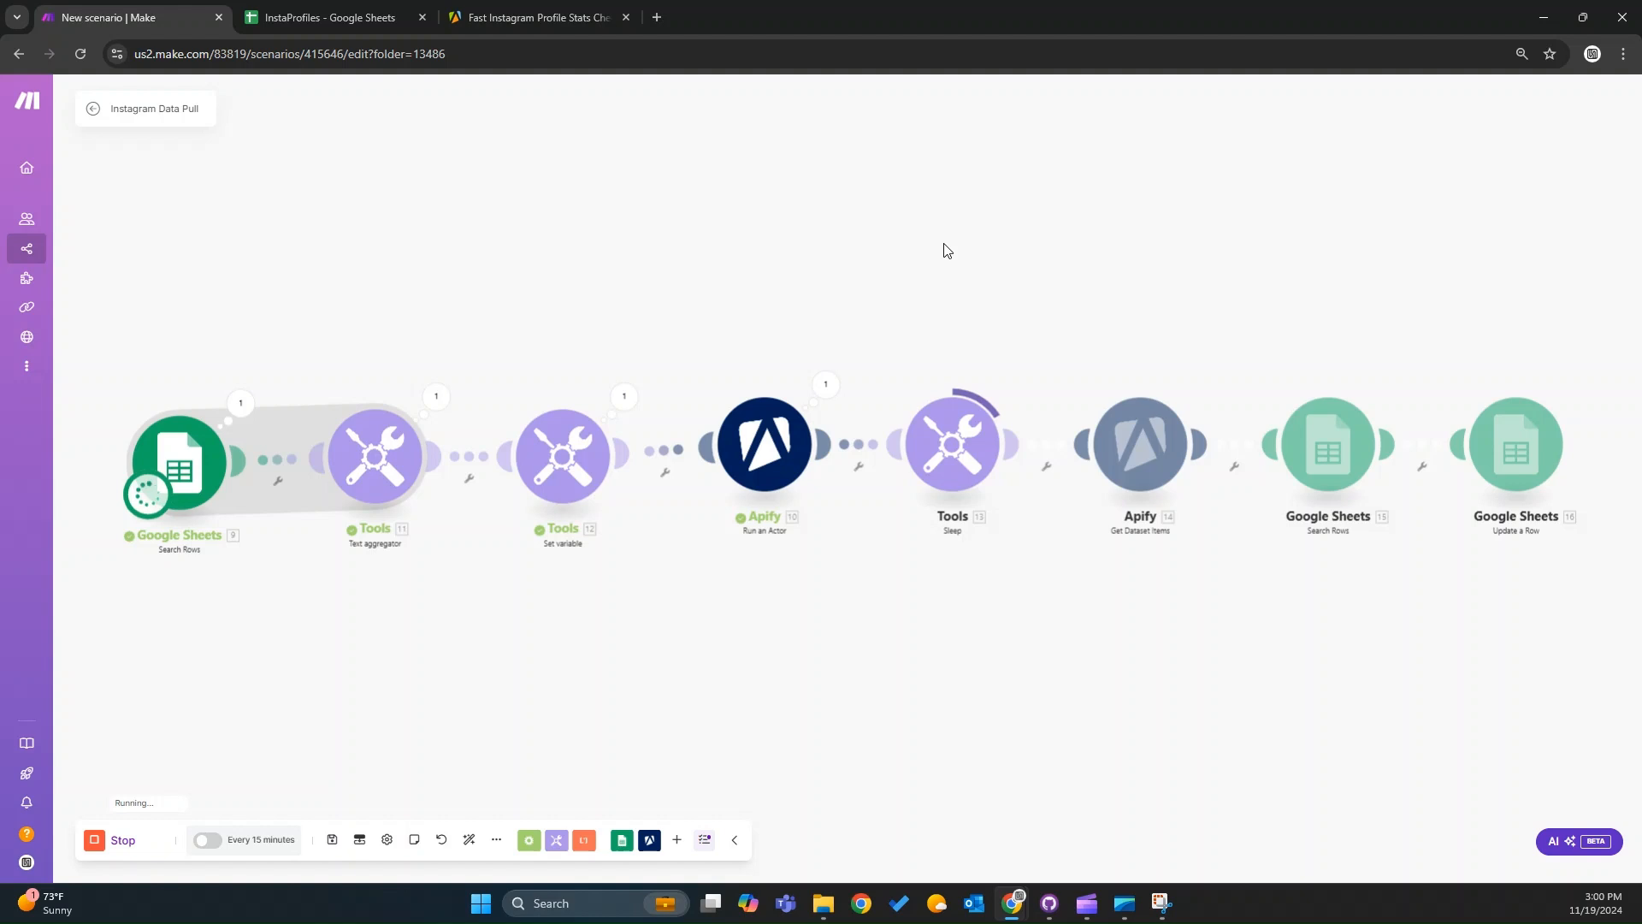
# Auto-align the modules of the Instagram Data Pull scenario on the canvas.
pyautogui.scroll(-1, 944, 243)
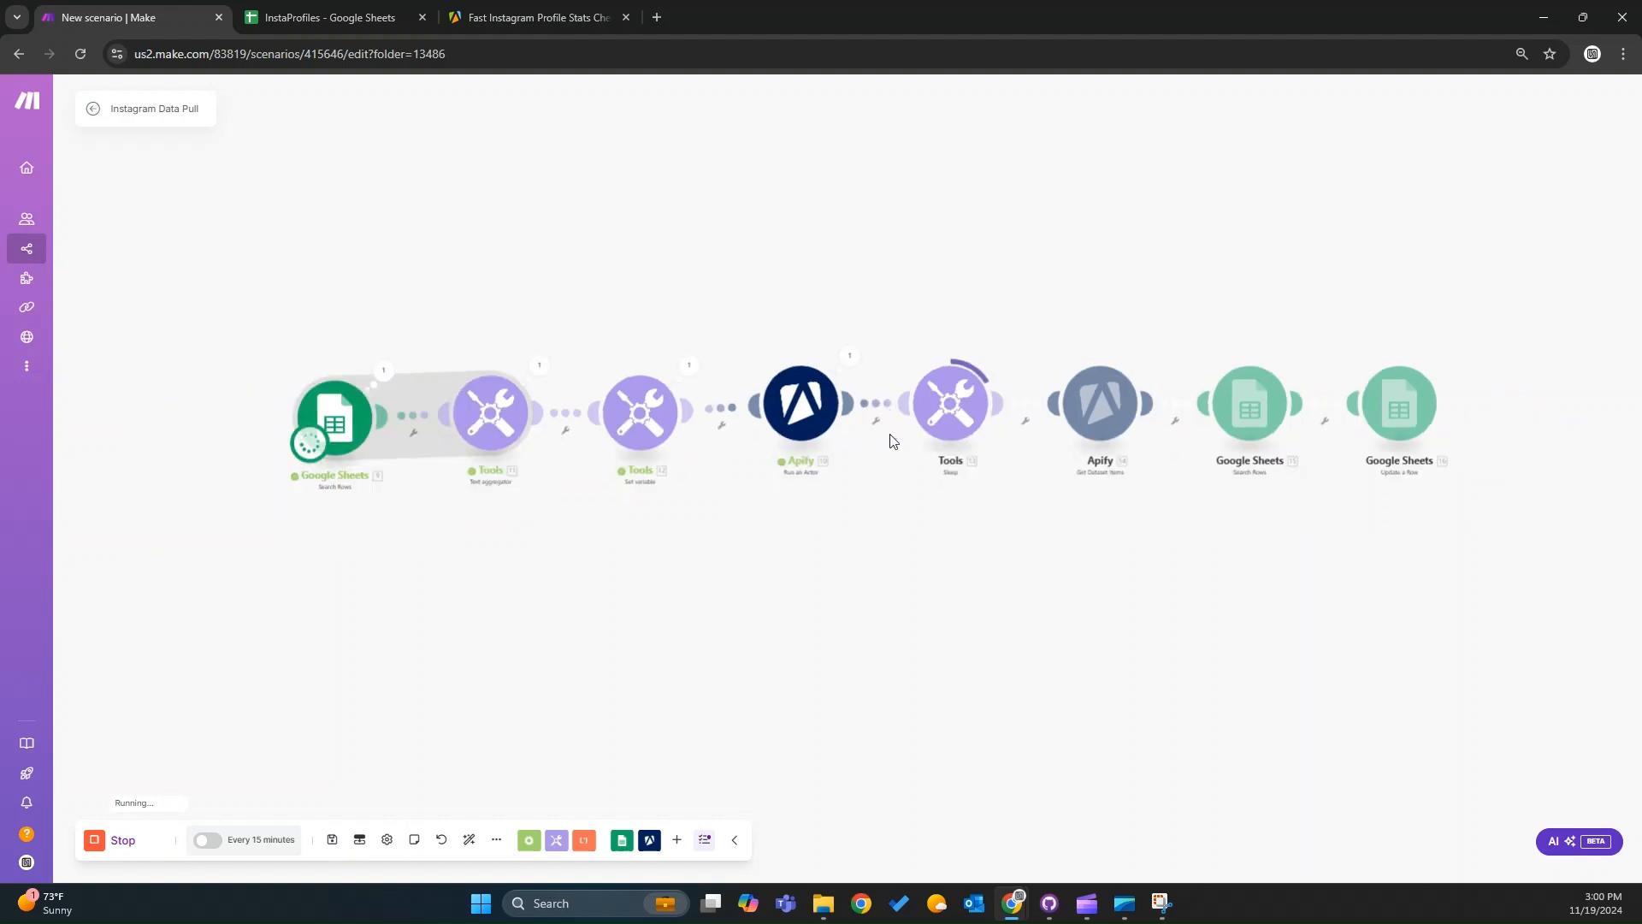
pyautogui.scroll(1, 892, 449)
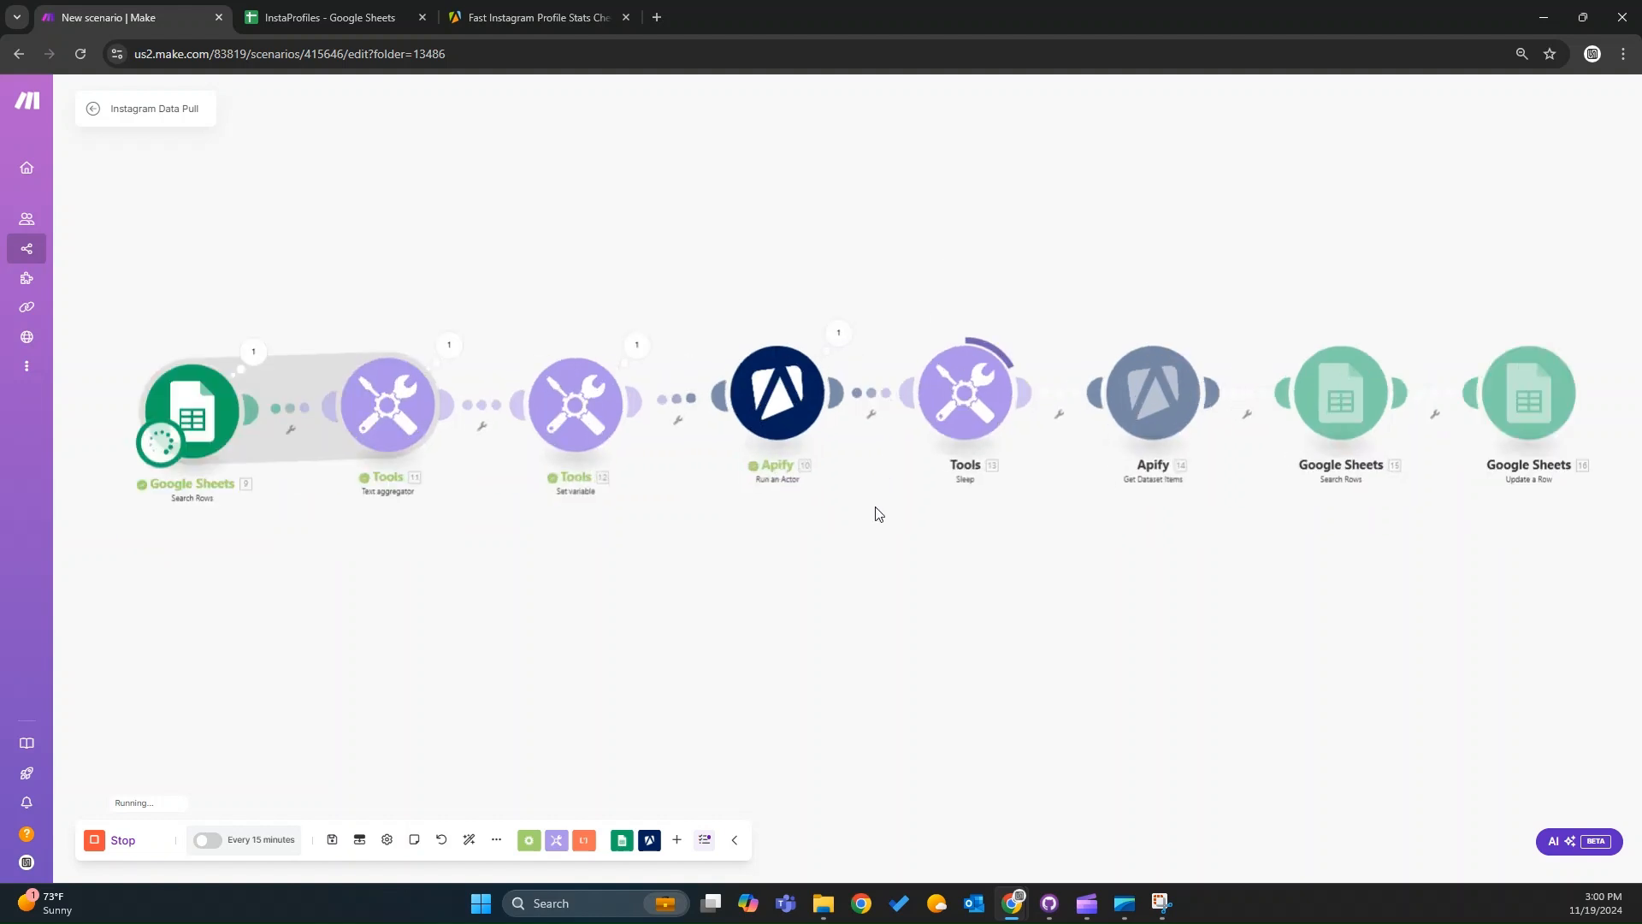
pyautogui.click(469, 842)
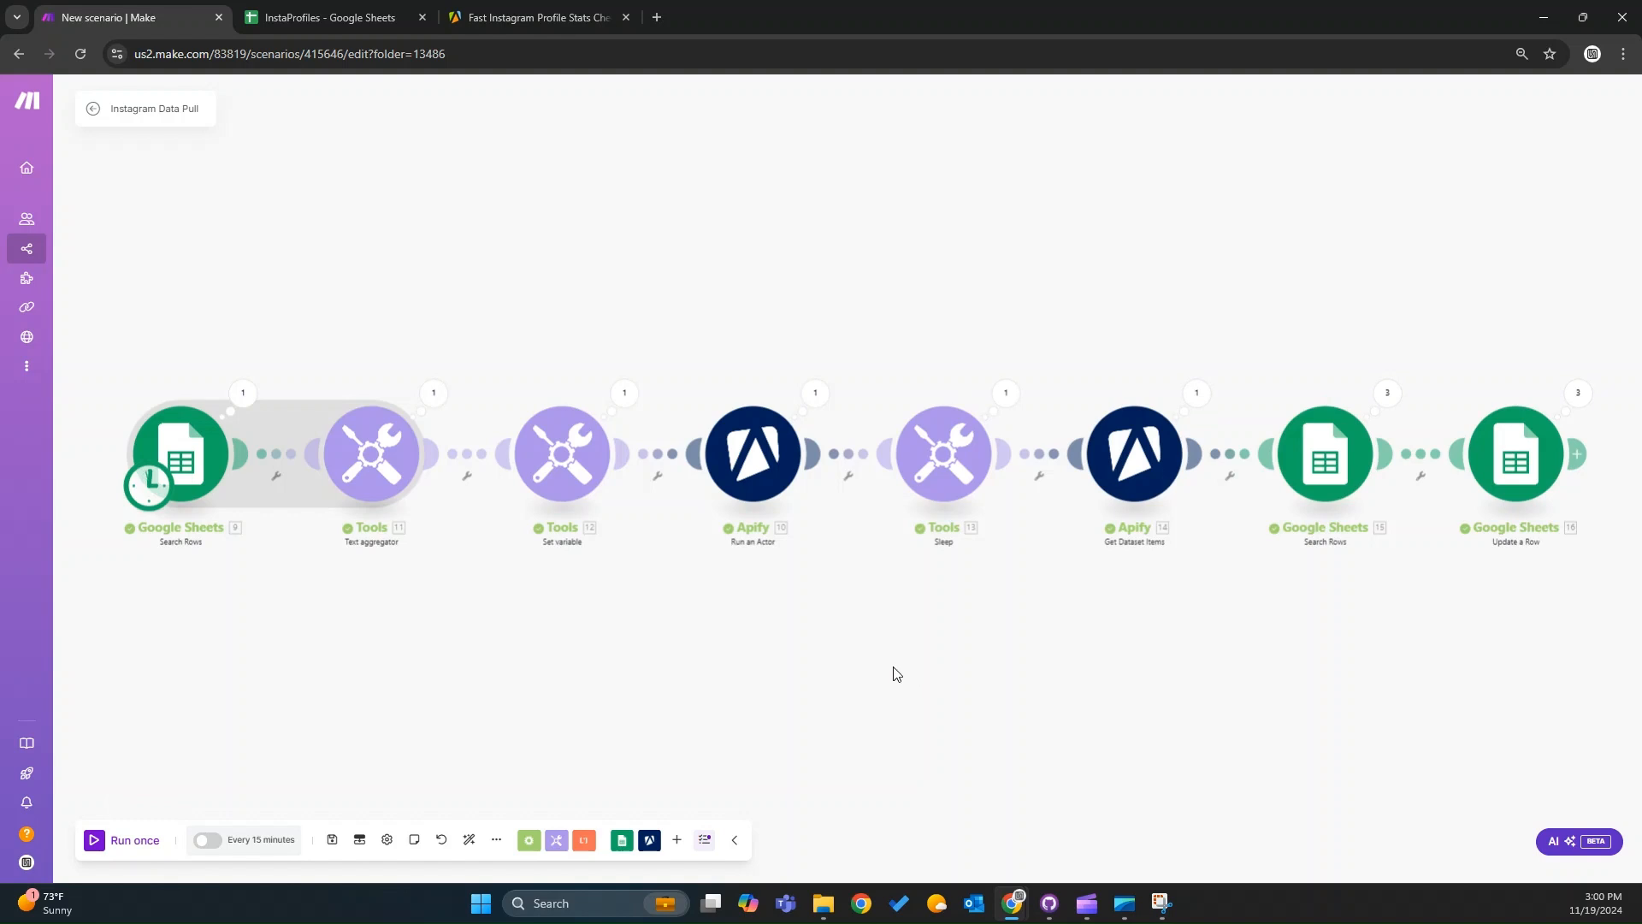
pyautogui.moveTo(1127, 650); pyautogui.dragTo(1044, 615)
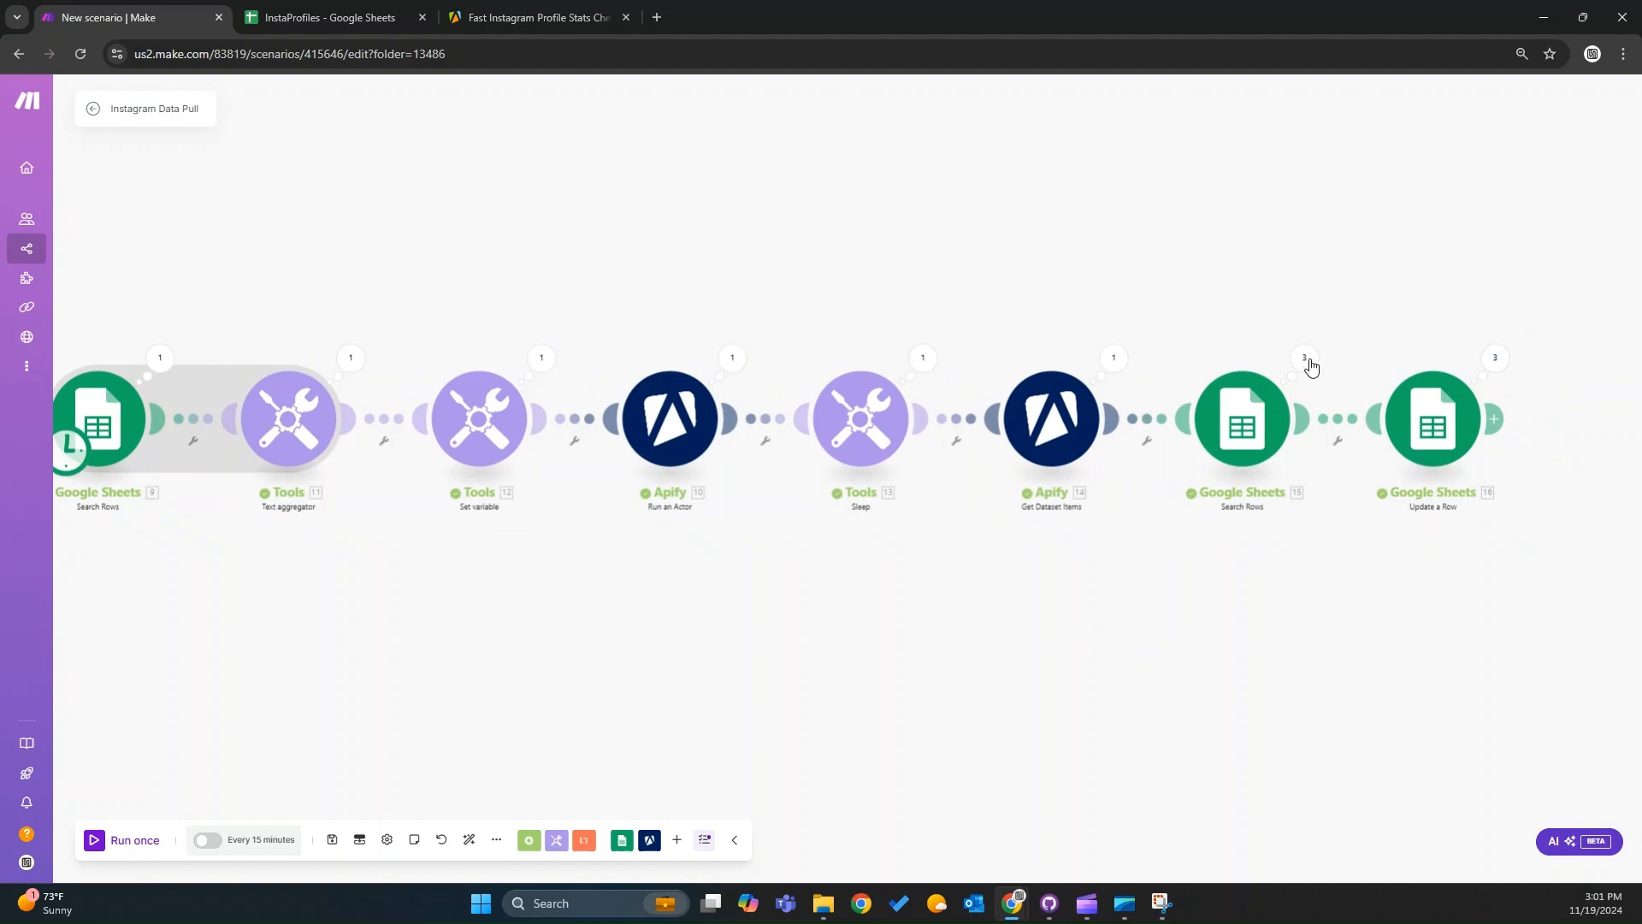
# Check the InstaProfiles sheet's Followers, Following, Posts and Last Update columns after the run.
pyautogui.click(357, 19)
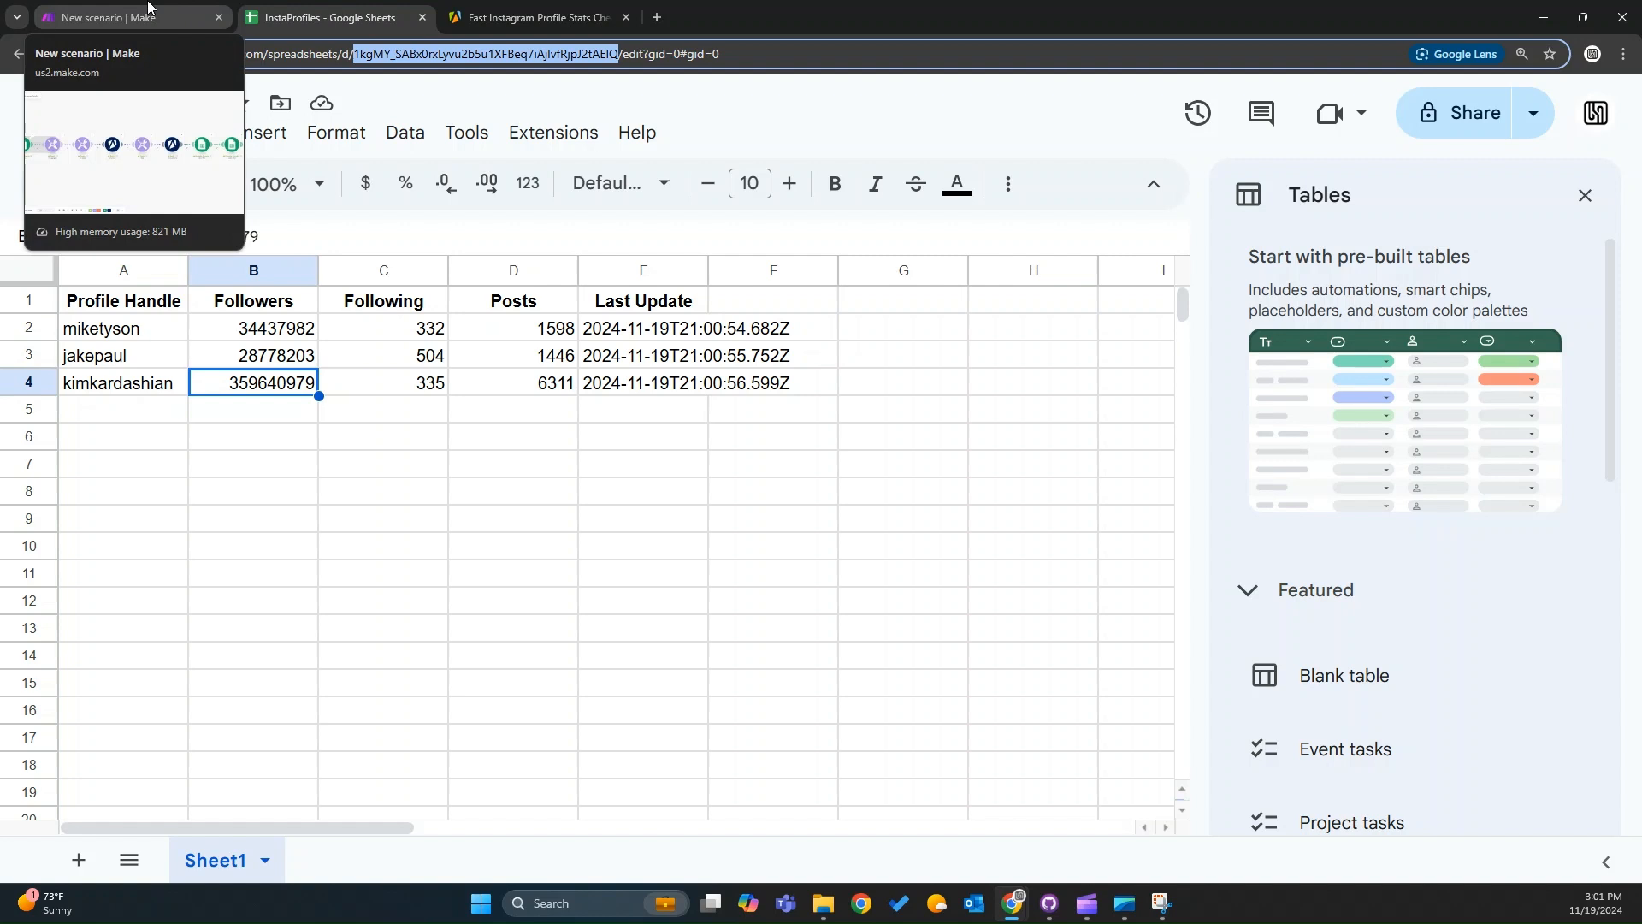
pyautogui.click(148, 7)
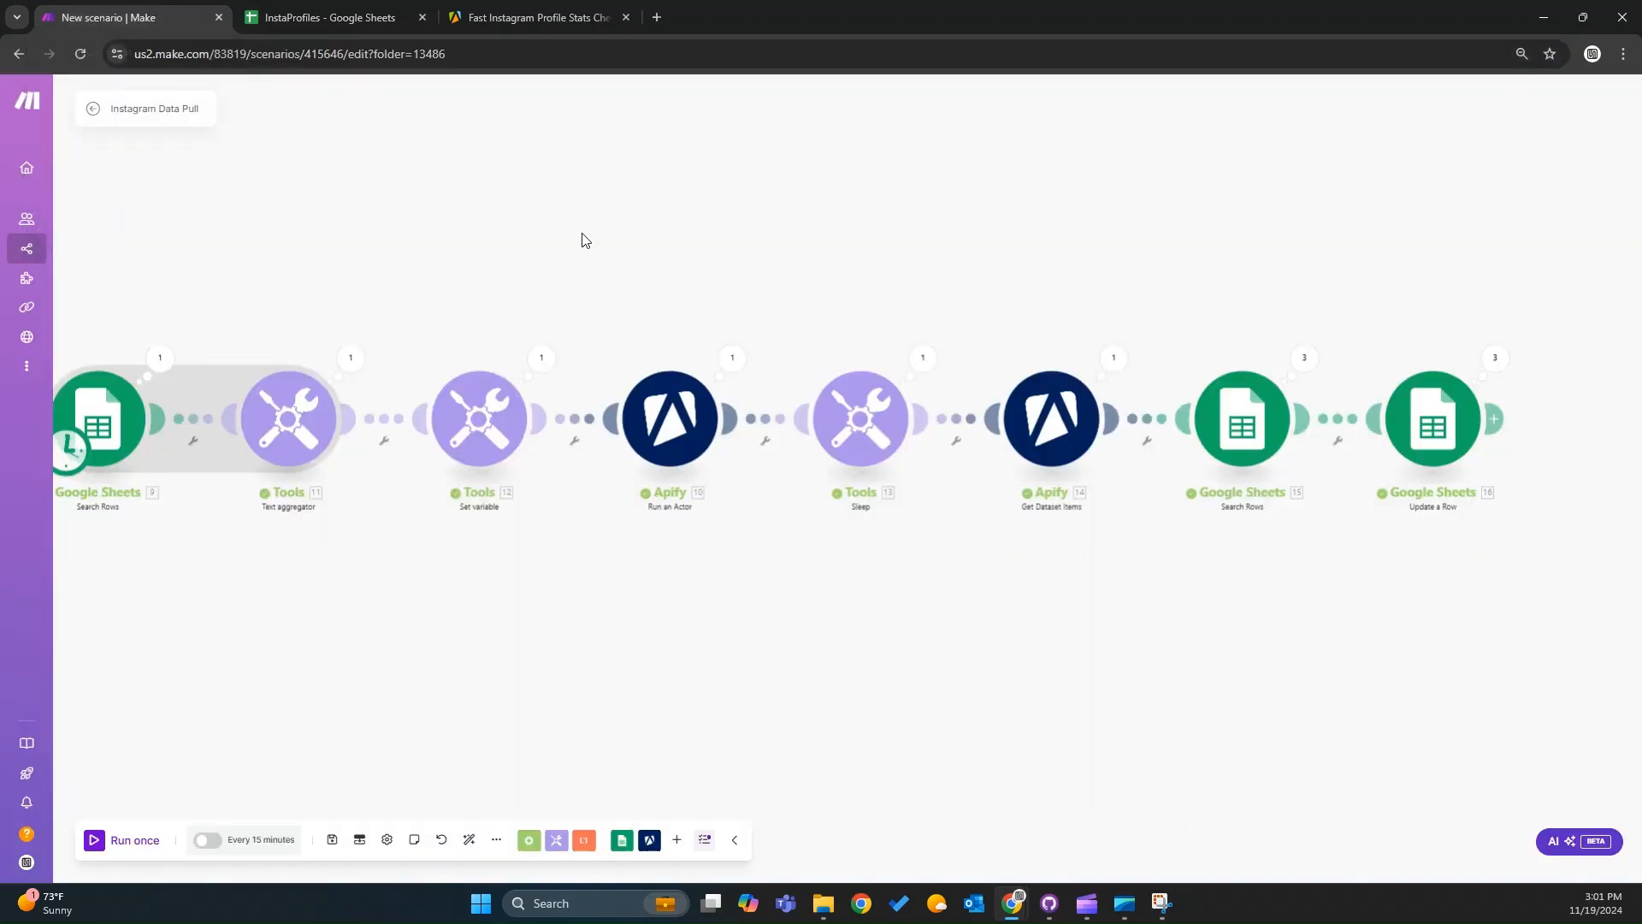